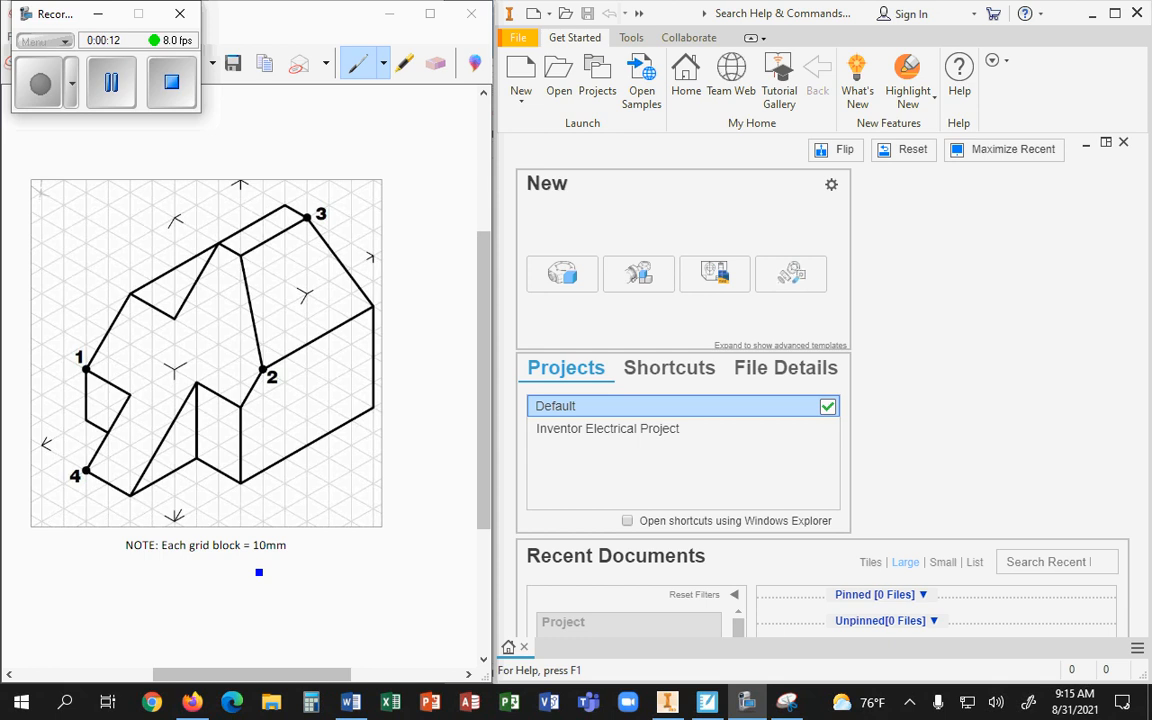
Step: Underline the 10mm grid size in blue and outline the full bounding box around the isometric part
{"action": "left_click", "coordinate": [258, 566]}
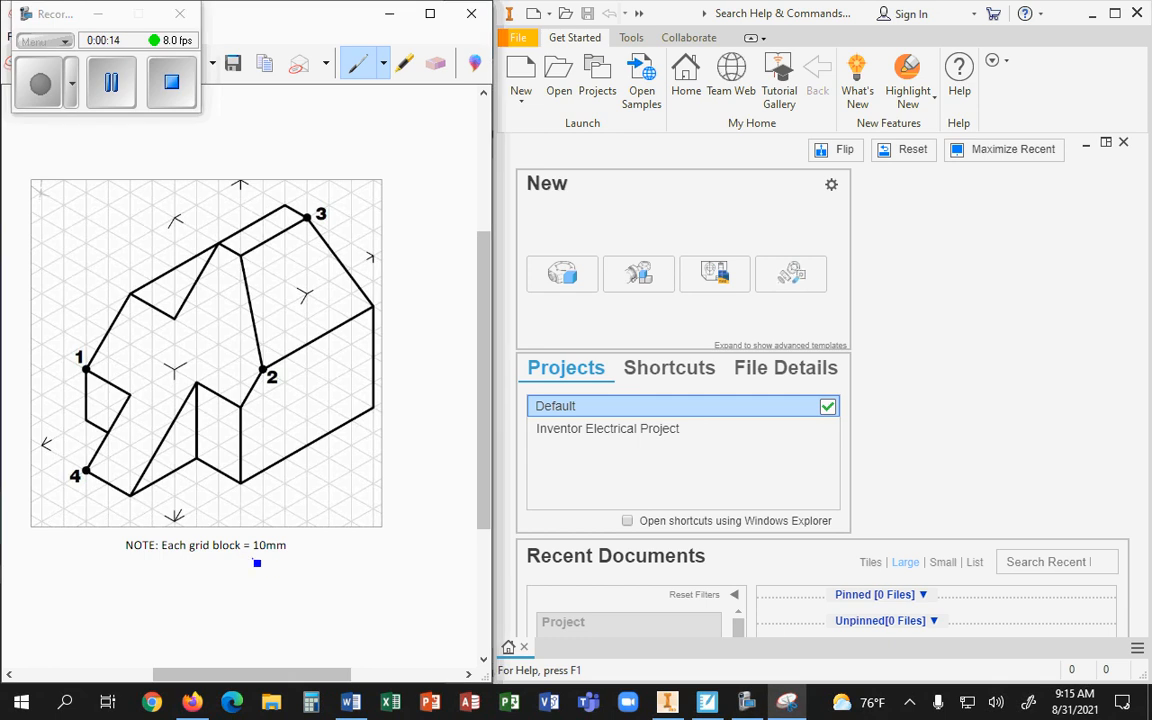
{"action": "left_click_drag", "start_coordinate": [253, 559], "coordinate": [303, 563]}
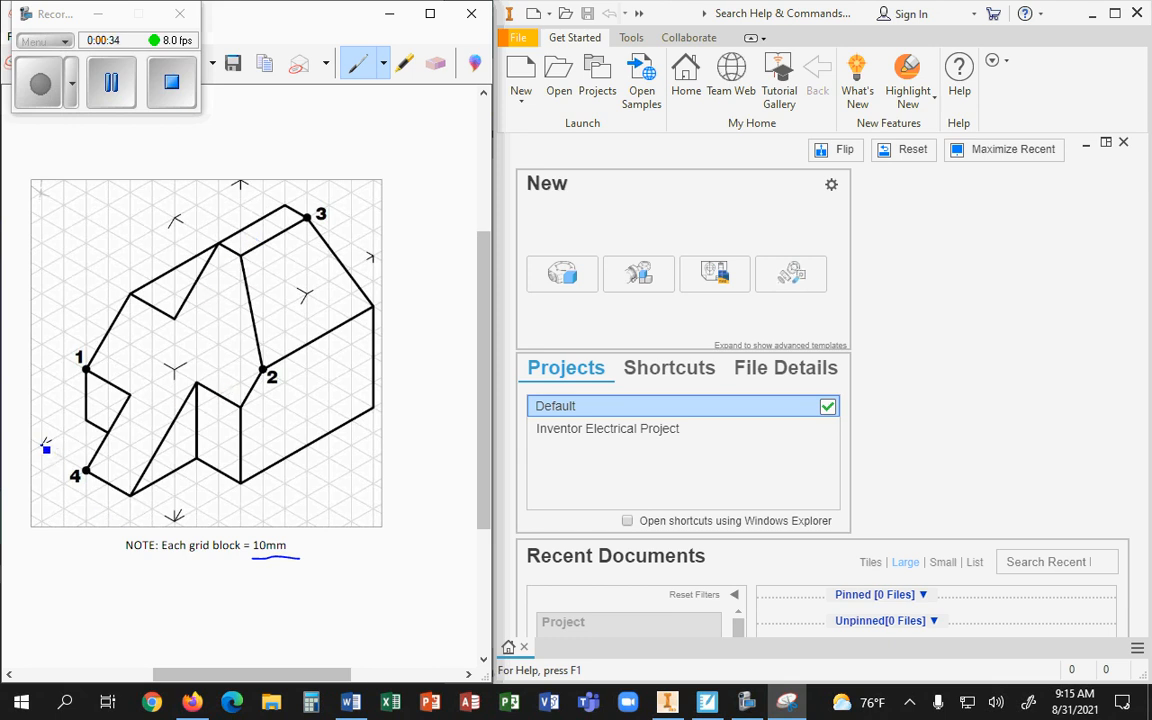
{"action": "mouse_move", "coordinate": [43, 441]}
{"action": "left_mouse_down"}
{"action": "mouse_move", "coordinate": [65, 467]}
{"action": "mouse_move", "coordinate": [175, 518]}
{"action": "left_mouse_up"}
{"action": "mouse_move", "coordinate": [178, 221]}
{"action": "left_mouse_down"}
{"action": "mouse_move", "coordinate": [196, 200]}
{"action": "mouse_move", "coordinate": [250, 187]}
{"action": "mouse_move", "coordinate": [378, 259]}
{"action": "left_mouse_up"}
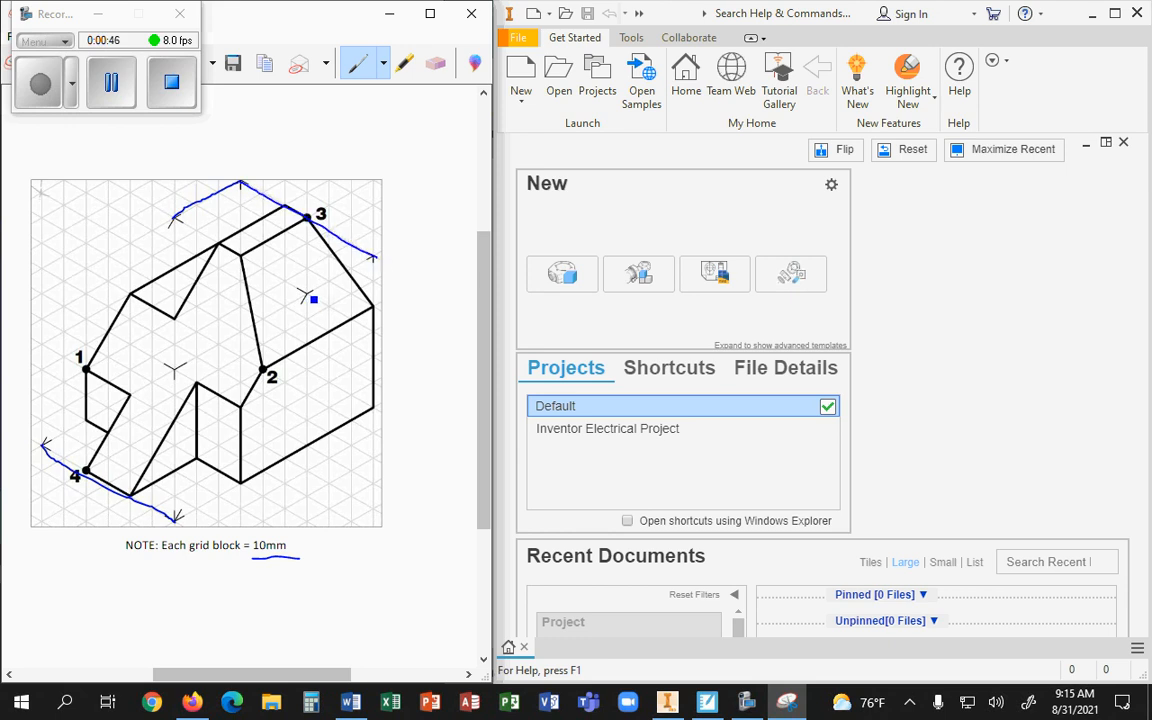
{"action": "mouse_move", "coordinate": [303, 294]}
{"action": "left_mouse_down"}
{"action": "mouse_move", "coordinate": [378, 261]}
{"action": "mouse_move", "coordinate": [376, 408]}
{"action": "left_mouse_up"}
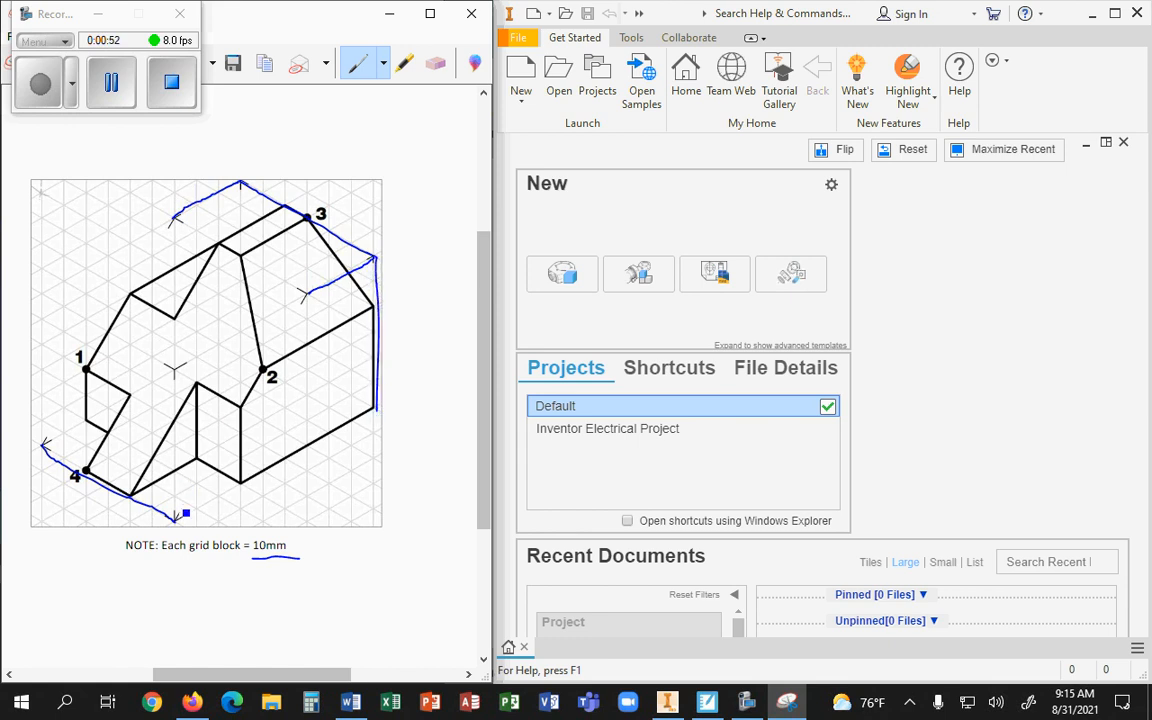
{"action": "mouse_move", "coordinate": [176, 517]}
{"action": "left_mouse_down"}
{"action": "mouse_move", "coordinate": [224, 504]}
{"action": "mouse_move", "coordinate": [374, 408]}
{"action": "left_mouse_up"}
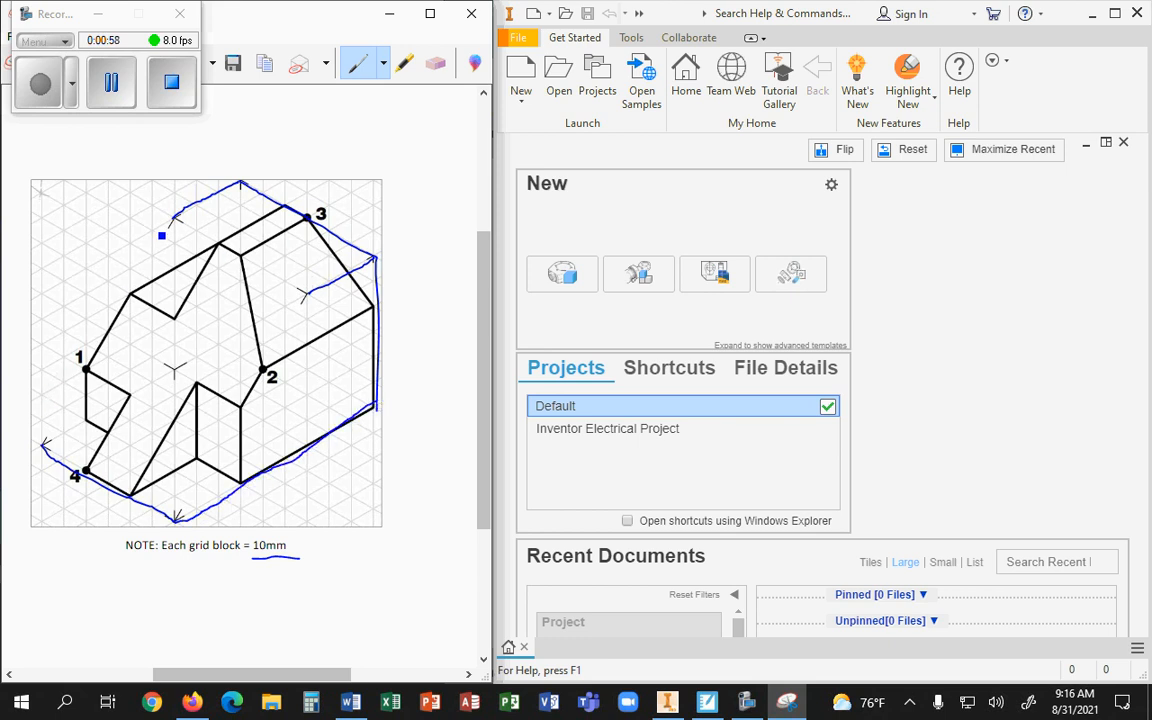
{"action": "left_click_drag", "start_coordinate": [175, 217], "coordinate": [54, 438]}
{"action": "left_click_drag", "start_coordinate": [310, 296], "coordinate": [173, 528]}
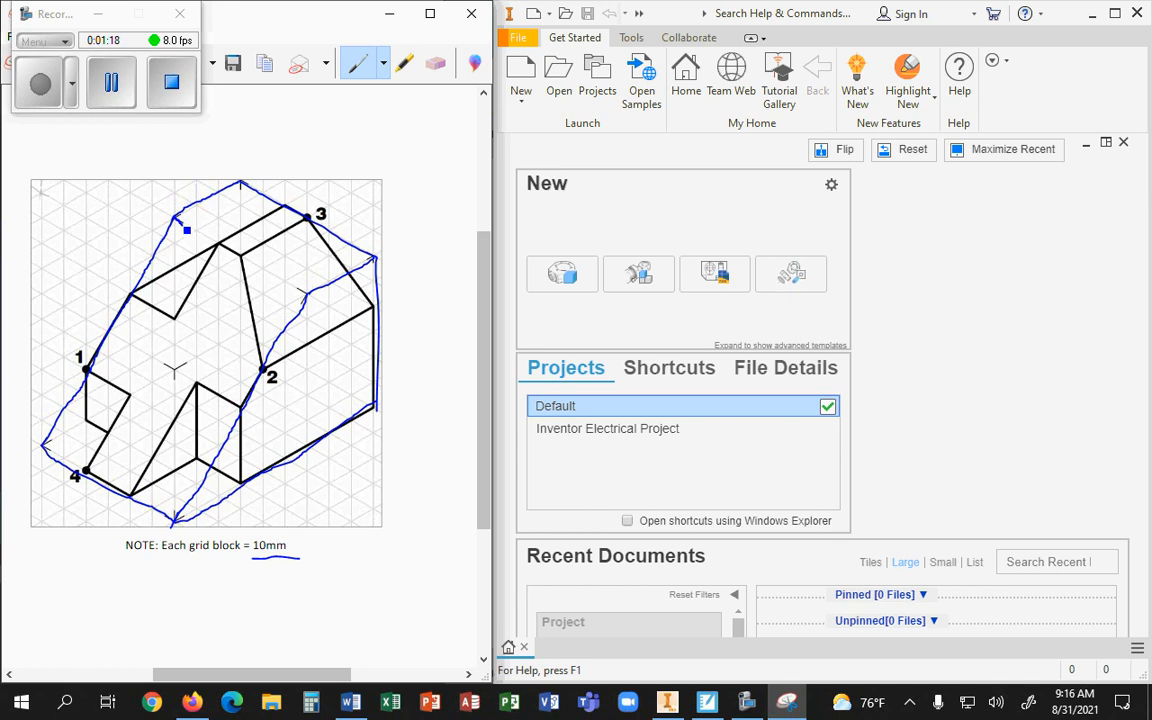
{"action": "mouse_move", "coordinate": [187, 229]}
{"action": "left_mouse_down"}
{"action": "mouse_move", "coordinate": [311, 299]}
{"action": "mouse_move", "coordinate": [338, 284]}
{"action": "left_mouse_up"}
Step: With the red pen, mark an X on each of the four areas cut away from the bounding box's slanted face
{"action": "left_click", "coordinate": [384, 63]}
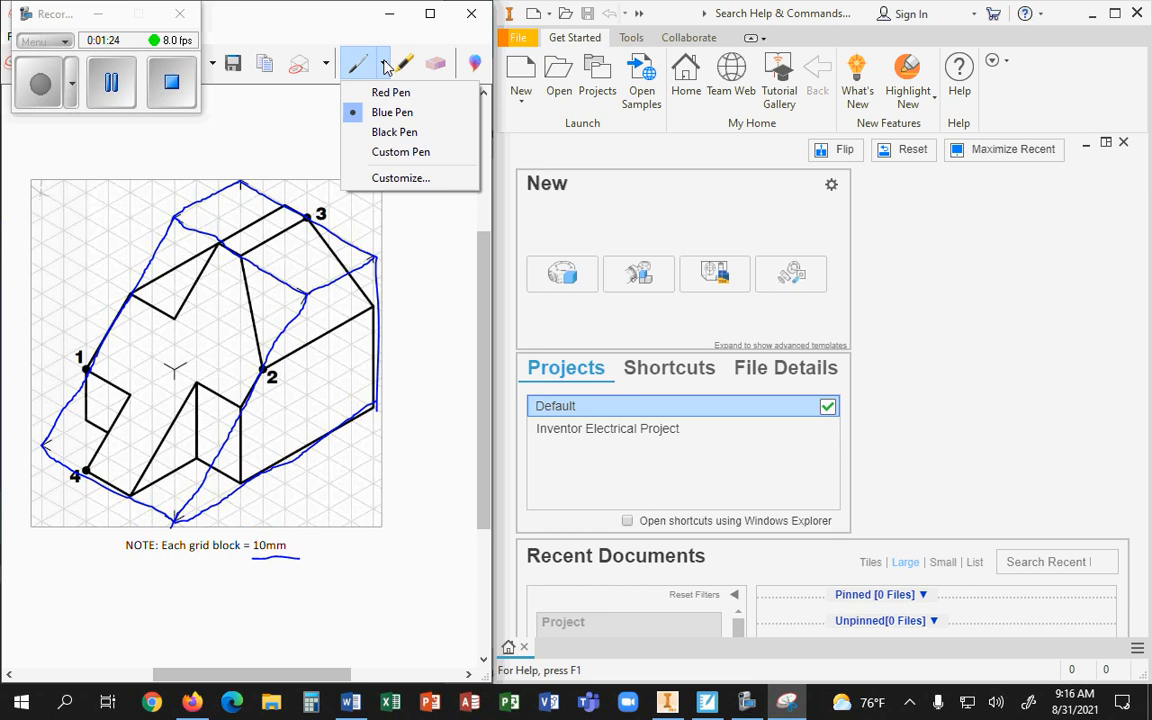
{"action": "left_click", "coordinate": [380, 90]}
{"action": "mouse_move", "coordinate": [170, 226]}
{"action": "left_mouse_down"}
{"action": "mouse_move", "coordinate": [185, 272]}
{"action": "mouse_move", "coordinate": [168, 291]}
{"action": "left_mouse_up"}
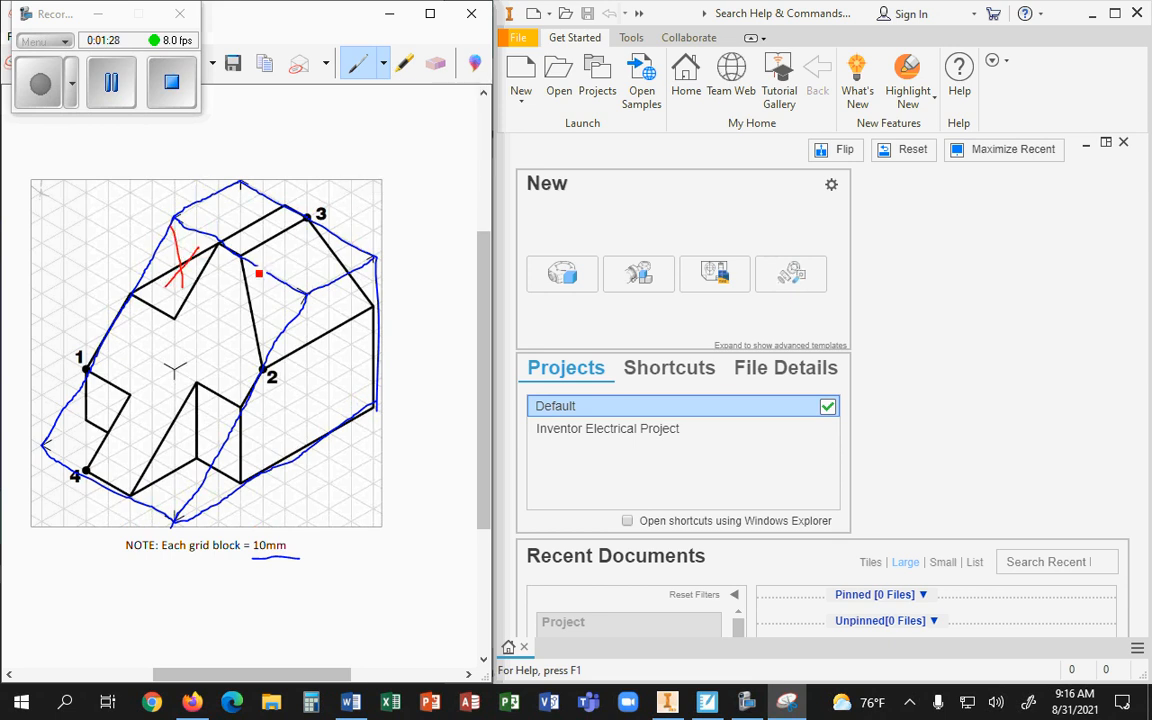
{"action": "left_click_drag", "start_coordinate": [255, 272], "coordinate": [272, 321]}
{"action": "mouse_move", "coordinate": [188, 433]}
{"action": "left_mouse_down"}
{"action": "mouse_move", "coordinate": [215, 487]}
{"action": "mouse_move", "coordinate": [185, 468]}
{"action": "mouse_move", "coordinate": [177, 490]}
{"action": "left_mouse_up"}
{"action": "mouse_move", "coordinate": [70, 410]}
{"action": "left_mouse_down"}
{"action": "mouse_move", "coordinate": [93, 449]}
{"action": "mouse_move", "coordinate": [76, 440]}
{"action": "left_mouse_up"}
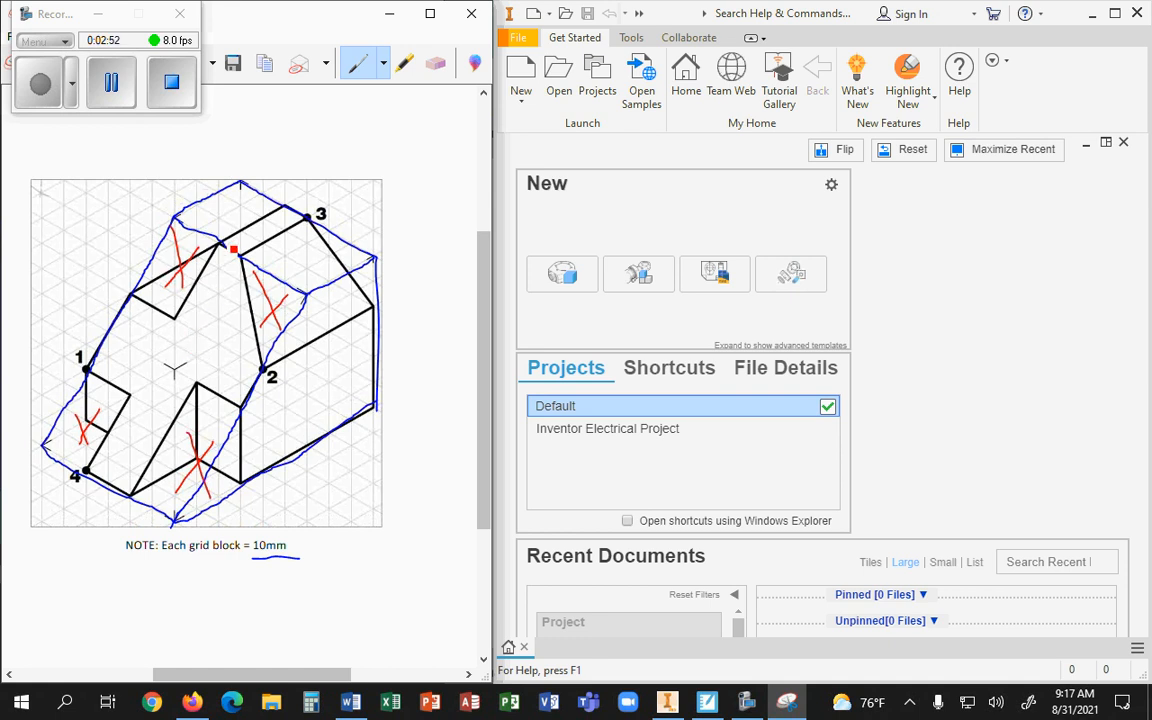
Step: Highlight the outline of the slanted front face in yellow and fill in its whole interior
{"action": "left_click", "coordinate": [405, 62]}
{"action": "mouse_move", "coordinate": [135, 299]}
{"action": "left_mouse_down"}
{"action": "mouse_move", "coordinate": [178, 319]}
{"action": "mouse_move", "coordinate": [200, 313]}
{"action": "mouse_move", "coordinate": [220, 238]}
{"action": "mouse_move", "coordinate": [250, 297]}
{"action": "mouse_move", "coordinate": [262, 362]}
{"action": "mouse_move", "coordinate": [247, 403]}
{"action": "mouse_move", "coordinate": [194, 377]}
{"action": "mouse_move", "coordinate": [124, 488]}
{"action": "left_mouse_up"}
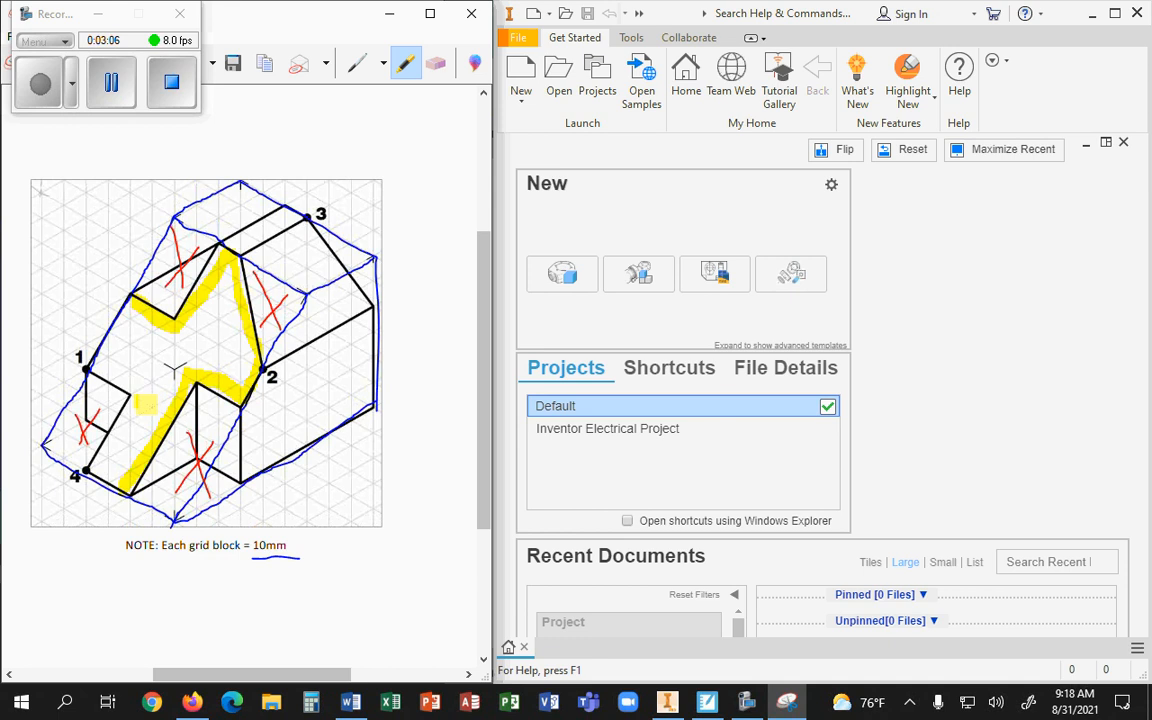
{"action": "mouse_move", "coordinate": [133, 398]}
{"action": "left_mouse_down"}
{"action": "mouse_move", "coordinate": [96, 479]}
{"action": "mouse_move", "coordinate": [133, 492]}
{"action": "left_mouse_up"}
{"action": "mouse_move", "coordinate": [145, 290]}
{"action": "left_mouse_down"}
{"action": "mouse_move", "coordinate": [104, 370]}
{"action": "mouse_move", "coordinate": [132, 395]}
{"action": "left_mouse_up"}
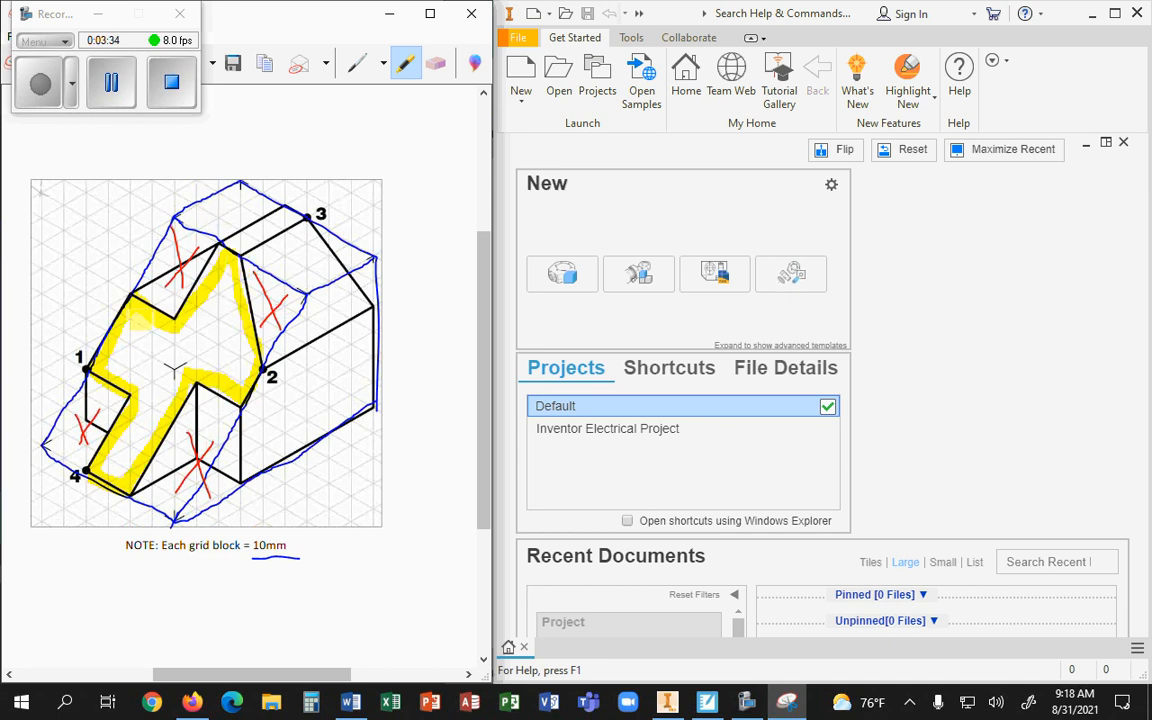
{"action": "mouse_move", "coordinate": [141, 319]}
{"action": "left_mouse_down"}
{"action": "mouse_move", "coordinate": [245, 336]}
{"action": "mouse_move", "coordinate": [120, 298]}
{"action": "mouse_move", "coordinate": [245, 342]}
{"action": "mouse_move", "coordinate": [150, 355]}
{"action": "mouse_move", "coordinate": [124, 345]}
{"action": "mouse_move", "coordinate": [182, 367]}
{"action": "mouse_move", "coordinate": [108, 346]}
{"action": "mouse_move", "coordinate": [180, 368]}
{"action": "mouse_move", "coordinate": [195, 387]}
{"action": "mouse_move", "coordinate": [95, 320]}
{"action": "mouse_move", "coordinate": [165, 360]}
{"action": "mouse_move", "coordinate": [128, 350]}
{"action": "mouse_move", "coordinate": [162, 366]}
{"action": "mouse_move", "coordinate": [110, 435]}
{"action": "mouse_move", "coordinate": [130, 368]}
{"action": "mouse_move", "coordinate": [136, 405]}
{"action": "mouse_move", "coordinate": [148, 365]}
{"action": "mouse_move", "coordinate": [165, 365]}
{"action": "left_mouse_up"}
{"action": "left_click_drag", "start_coordinate": [140, 438], "coordinate": [119, 476]}
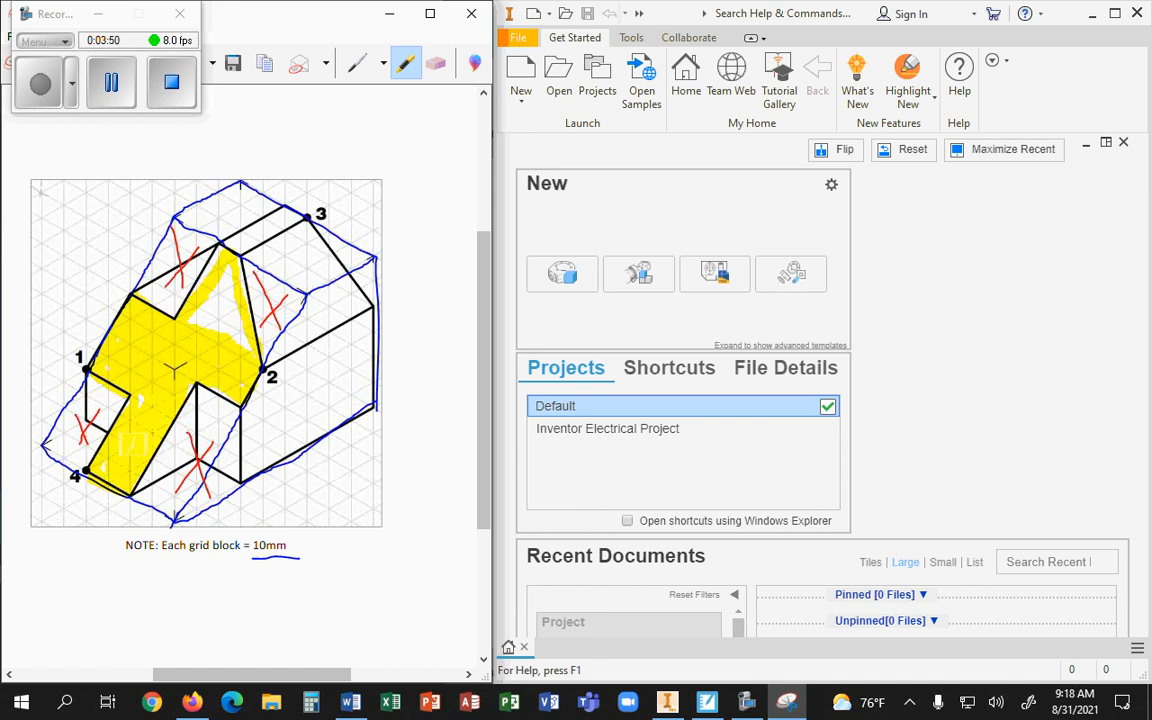
{"action": "mouse_move", "coordinate": [243, 230]}
{"action": "left_mouse_down"}
{"action": "mouse_move", "coordinate": [200, 222]}
{"action": "mouse_move", "coordinate": [215, 245]}
{"action": "mouse_move", "coordinate": [200, 258]}
{"action": "mouse_move", "coordinate": [224, 245]}
{"action": "mouse_move", "coordinate": [210, 285]}
{"action": "mouse_move", "coordinate": [180, 292]}
{"action": "mouse_move", "coordinate": [234, 312]}
{"action": "mouse_move", "coordinate": [222, 250]}
{"action": "left_mouse_up"}
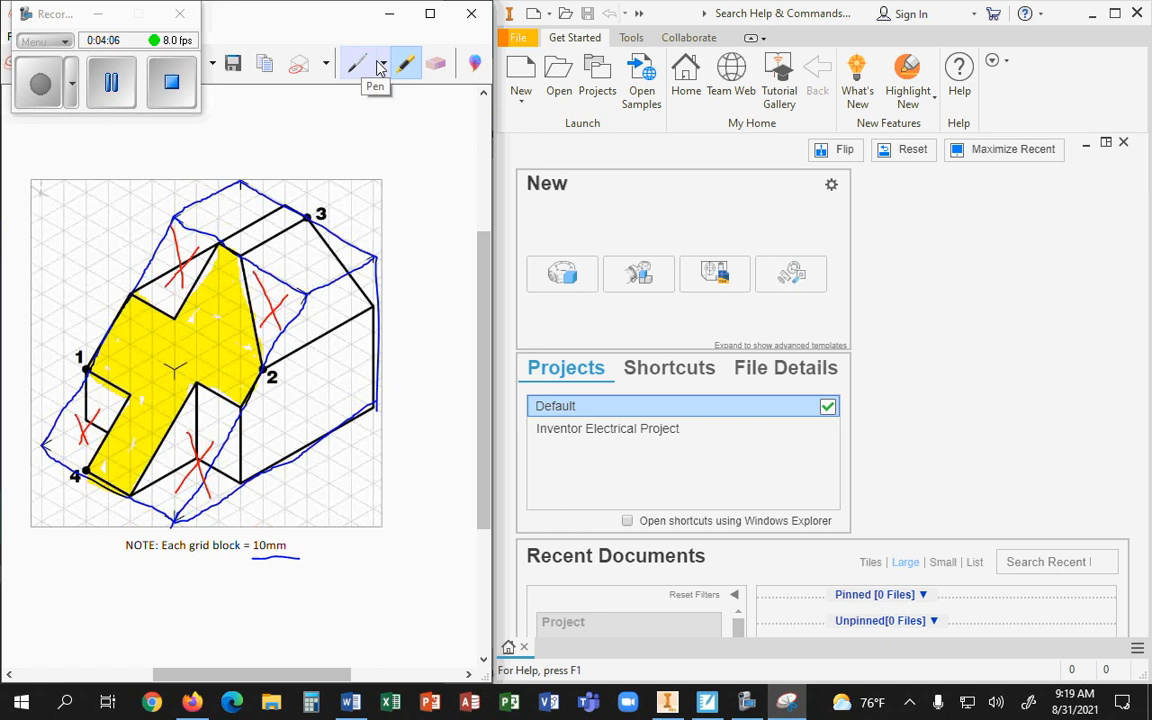
Step: Customize the pen with the Lime color, a thicker stroke and a chisel tip
{"action": "left_click", "coordinate": [384, 64]}
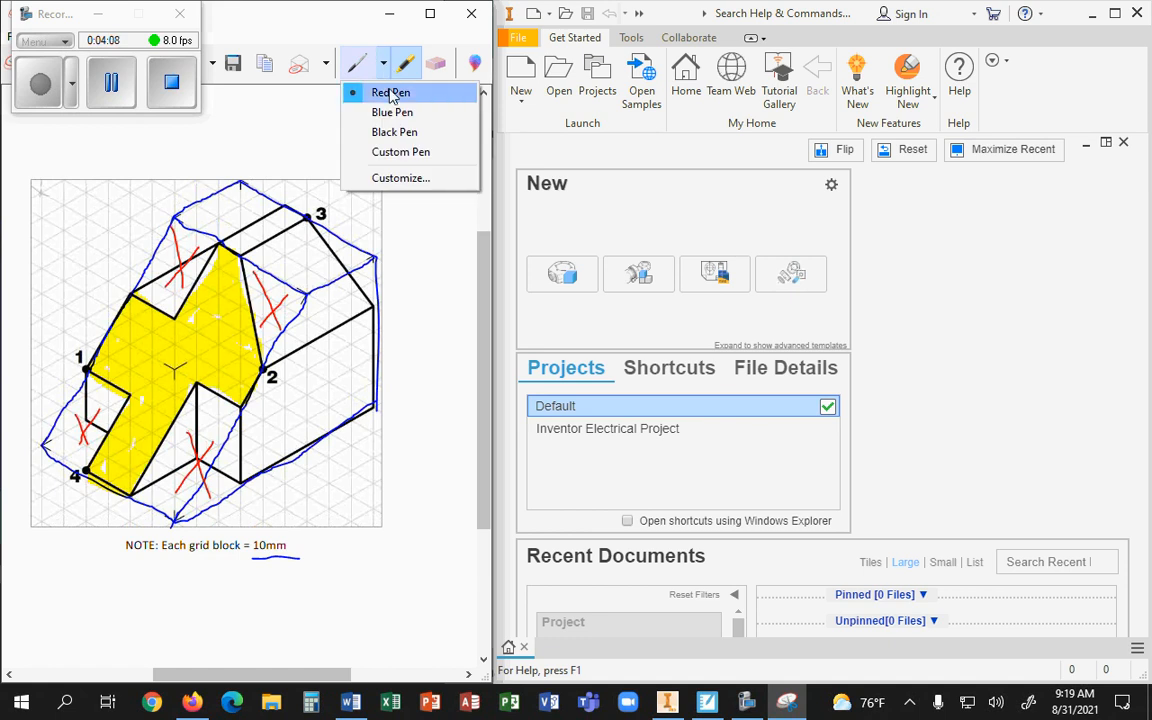
{"action": "left_click", "coordinate": [387, 178]}
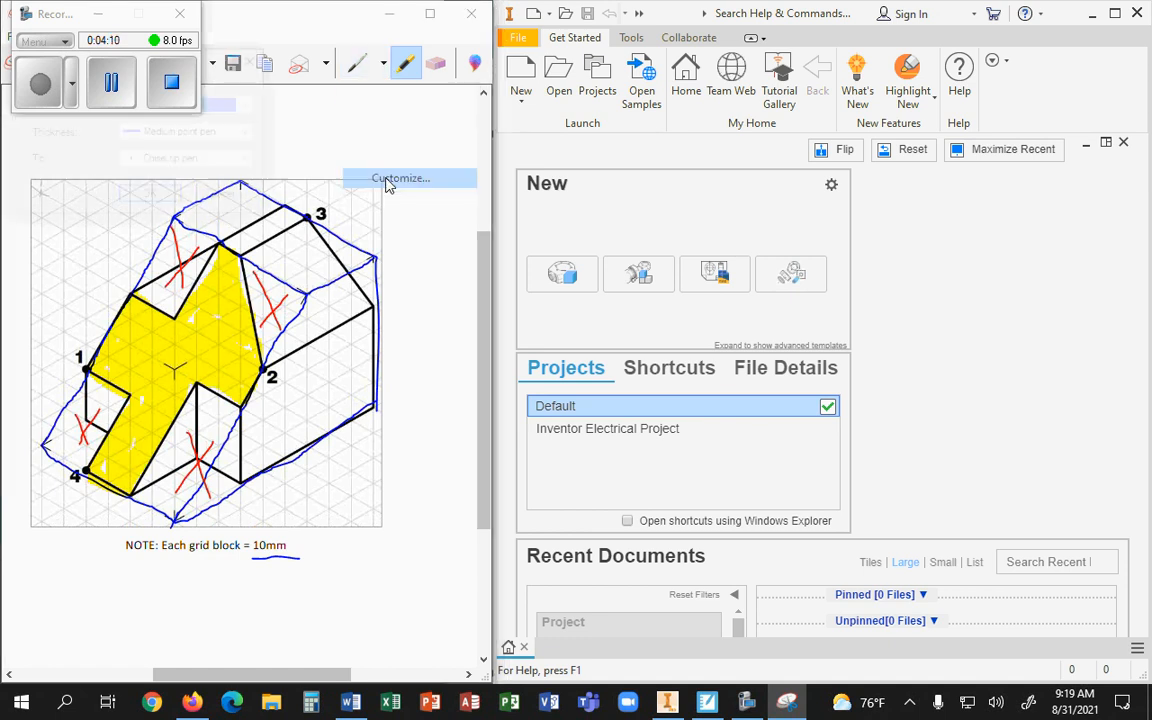
{"action": "left_click_drag", "start_coordinate": [225, 60], "coordinate": [414, 104]}
{"action": "left_click", "coordinate": [440, 149]}
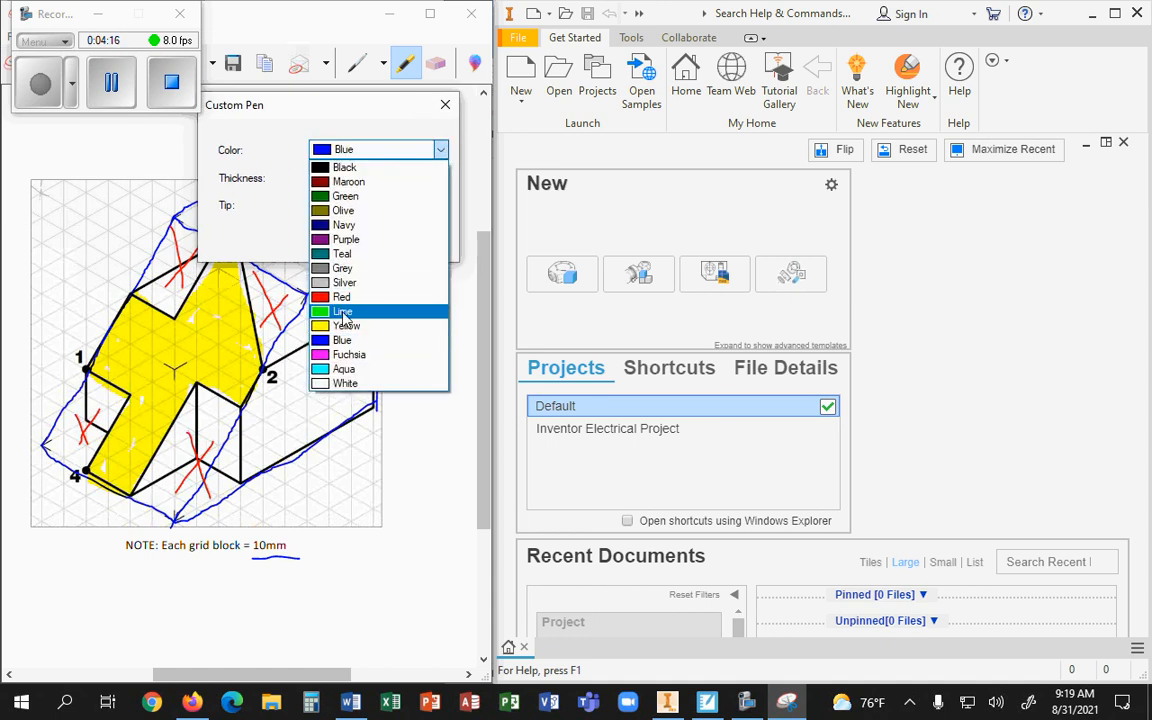
{"action": "left_click", "coordinate": [343, 313]}
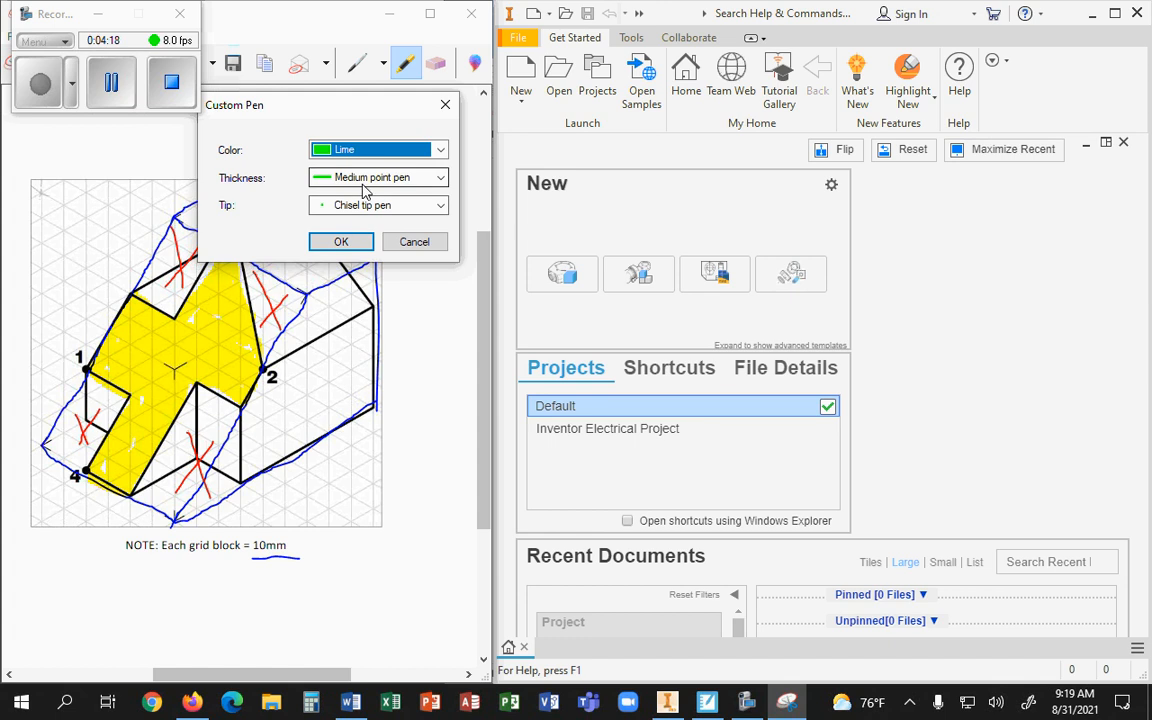
{"action": "left_click", "coordinate": [364, 206]}
{"action": "left_click", "coordinate": [324, 177]}
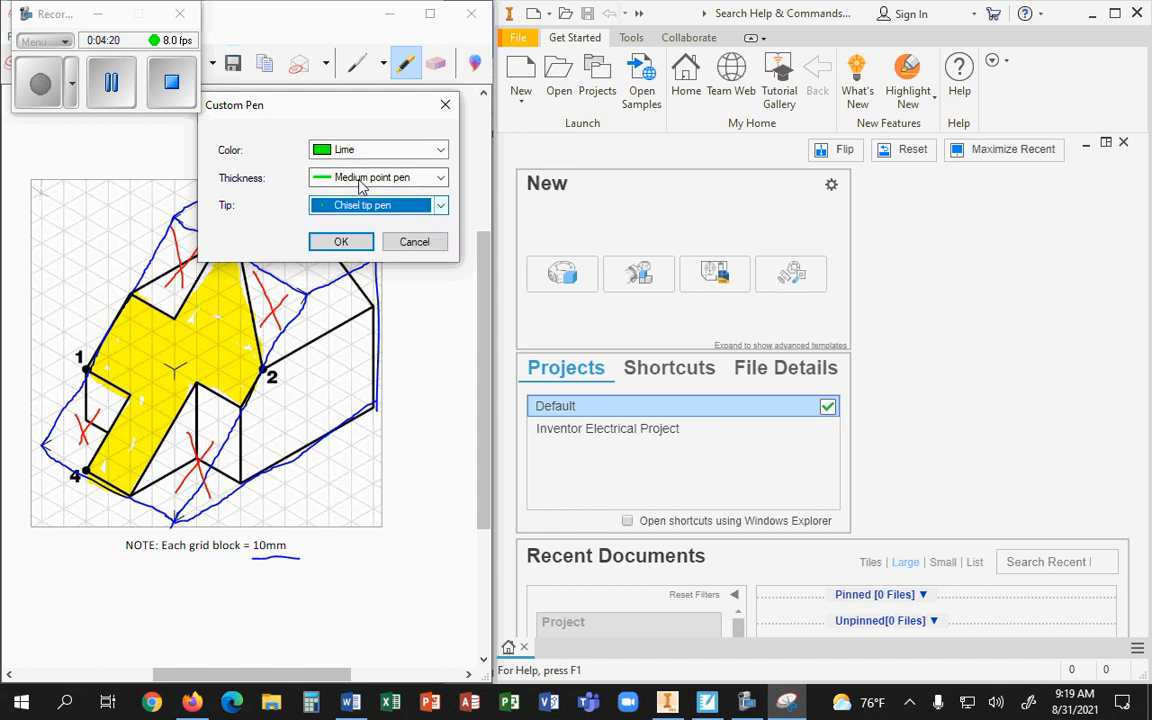
{"action": "left_click", "coordinate": [340, 177]}
{"action": "left_click", "coordinate": [360, 224]}
{"action": "left_click", "coordinate": [341, 242]}
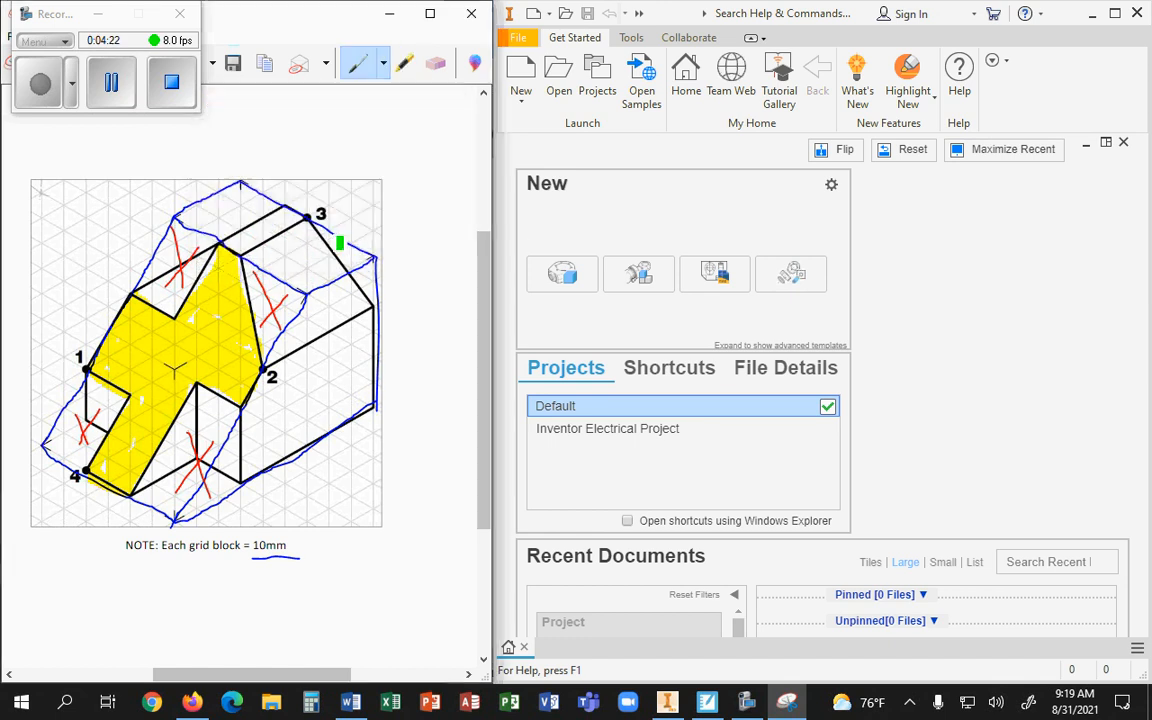
Step: Outline the side face of the bounding box in lime green and hatch it with slanted strokes
{"action": "left_click_drag", "start_coordinate": [313, 296], "coordinate": [228, 439]}
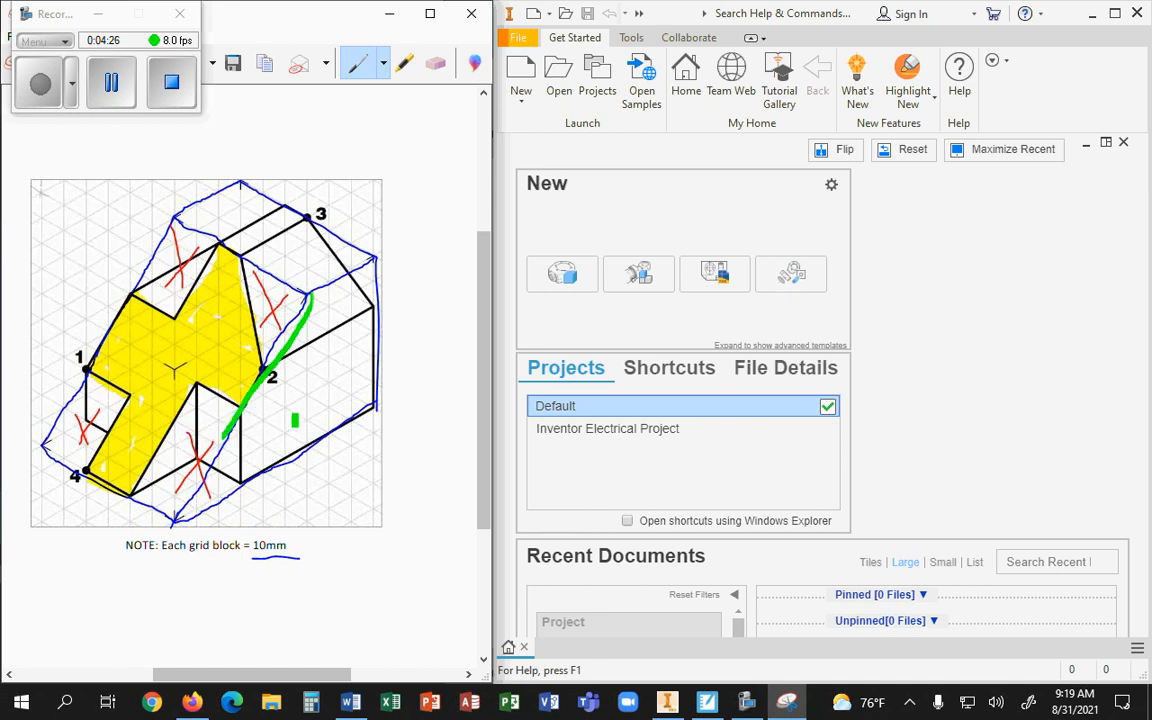
{"action": "mouse_move", "coordinate": [250, 424]}
{"action": "left_mouse_down"}
{"action": "mouse_move", "coordinate": [200, 511]}
{"action": "mouse_move", "coordinate": [376, 402]}
{"action": "left_mouse_up"}
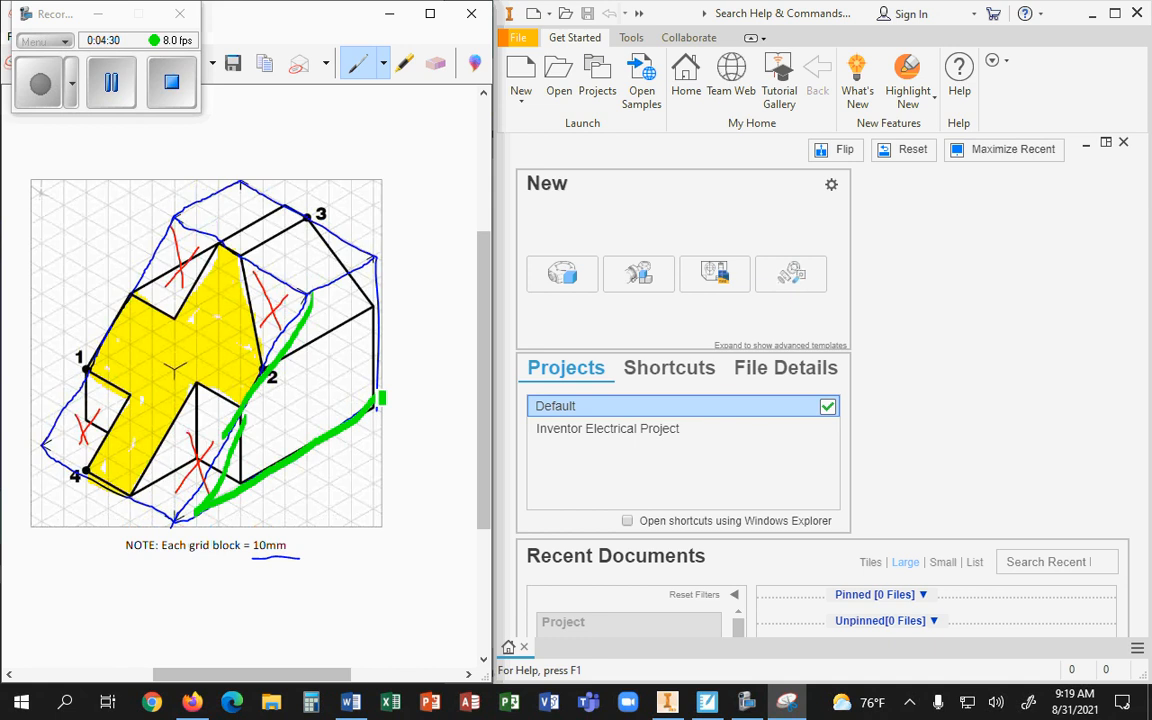
{"action": "left_click_drag", "start_coordinate": [310, 293], "coordinate": [384, 258]}
{"action": "left_click_drag", "start_coordinate": [375, 305], "coordinate": [371, 400]}
{"action": "left_click_drag", "start_coordinate": [318, 290], "coordinate": [238, 485]}
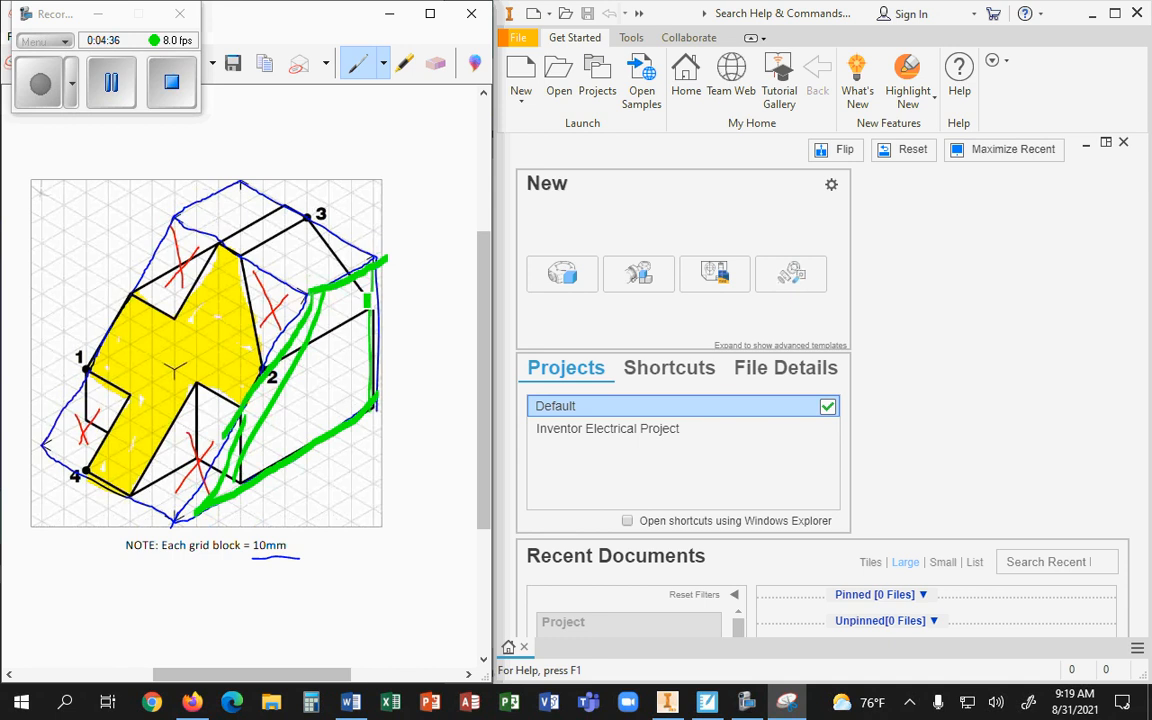
{"action": "mouse_move", "coordinate": [345, 287]}
{"action": "left_mouse_down"}
{"action": "mouse_move", "coordinate": [270, 467]}
{"action": "mouse_move", "coordinate": [350, 329]}
{"action": "mouse_move", "coordinate": [298, 452]}
{"action": "left_mouse_up"}
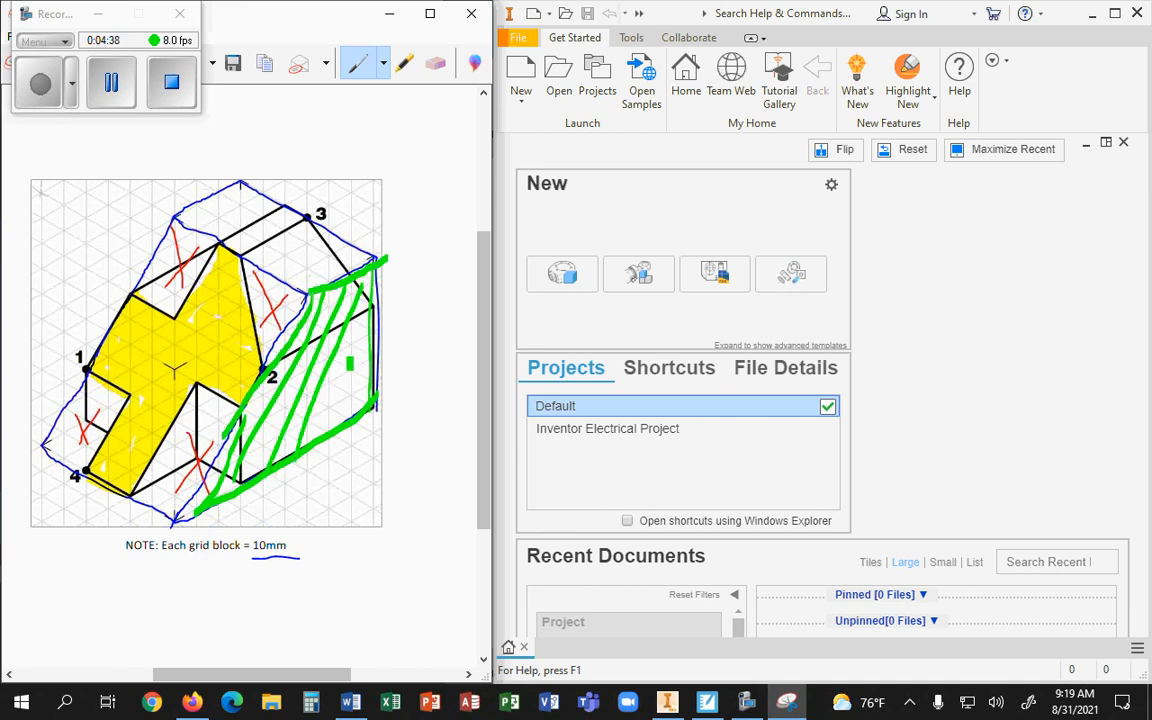
{"action": "left_click_drag", "start_coordinate": [372, 312], "coordinate": [316, 443]}
{"action": "mouse_move", "coordinate": [374, 357]}
{"action": "left_mouse_down"}
{"action": "mouse_move", "coordinate": [355, 413]}
{"action": "mouse_move", "coordinate": [374, 416]}
{"action": "left_mouse_up"}
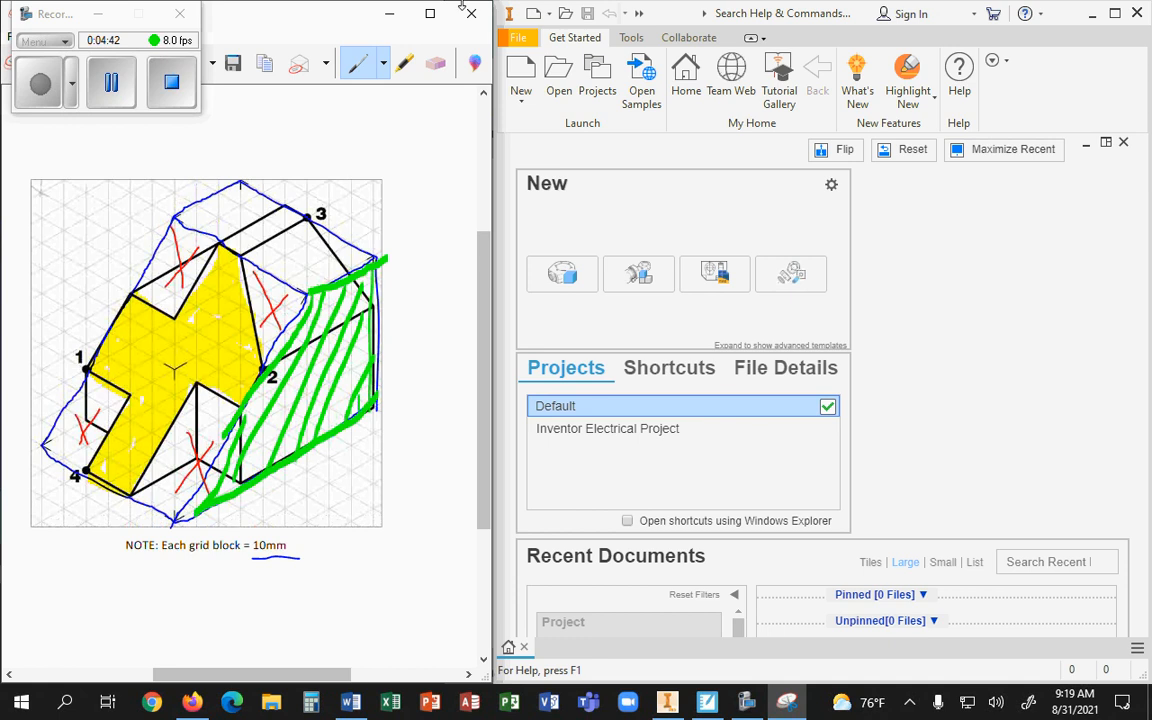
Step: Retrace the side face's slanted edge through point 2 down to the base corner with the blue pen
{"action": "left_click", "coordinate": [381, 66]}
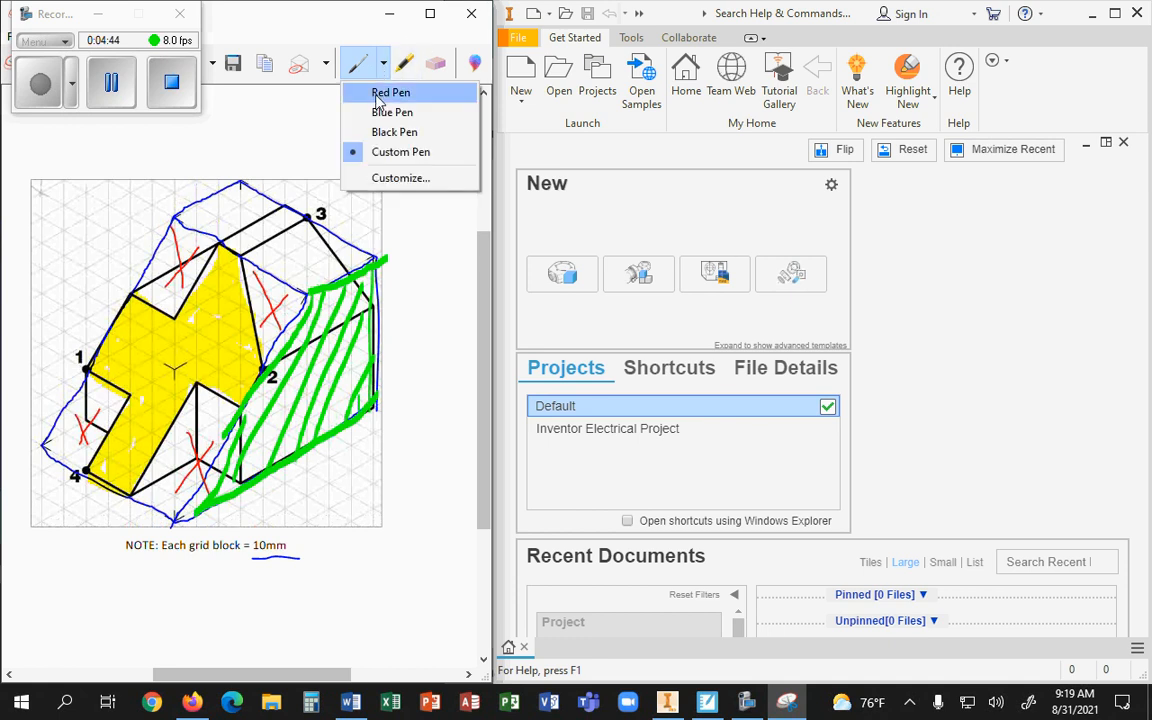
{"action": "left_click", "coordinate": [388, 112]}
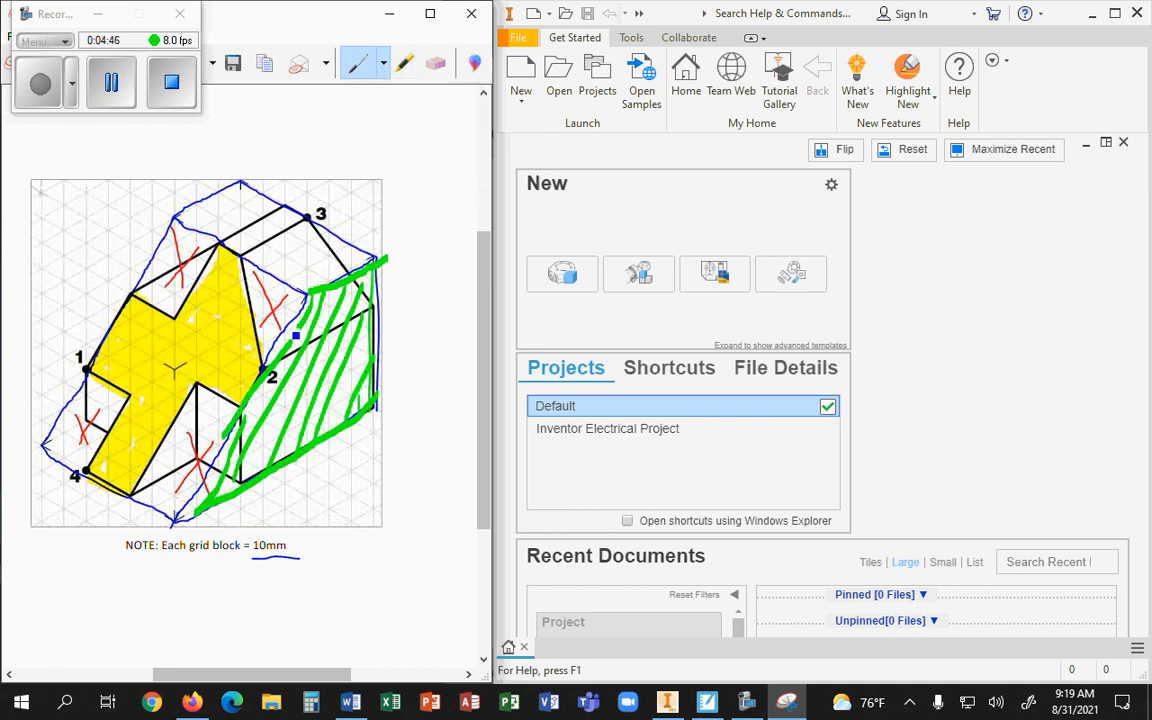
{"action": "left_click_drag", "start_coordinate": [296, 330], "coordinate": [191, 511]}
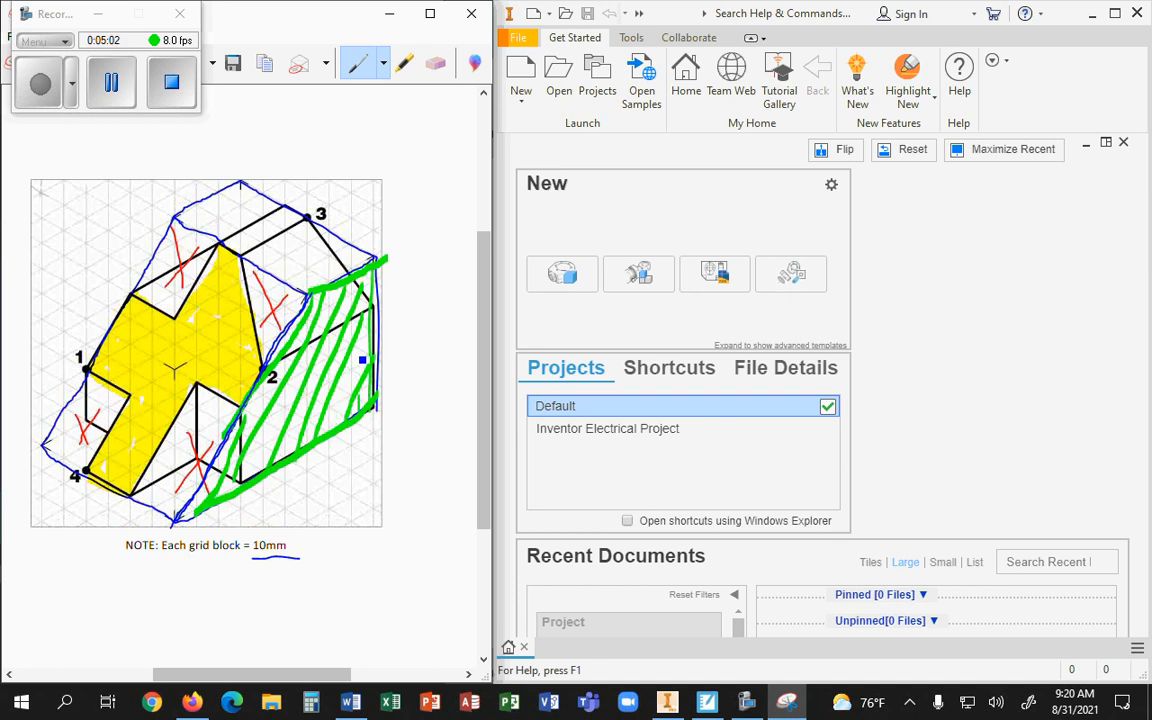
Step: Erase the blue outline of the bounding box's top face and the green line along its edge
{"action": "left_click", "coordinate": [436, 63]}
{"action": "left_click", "coordinate": [177, 214]}
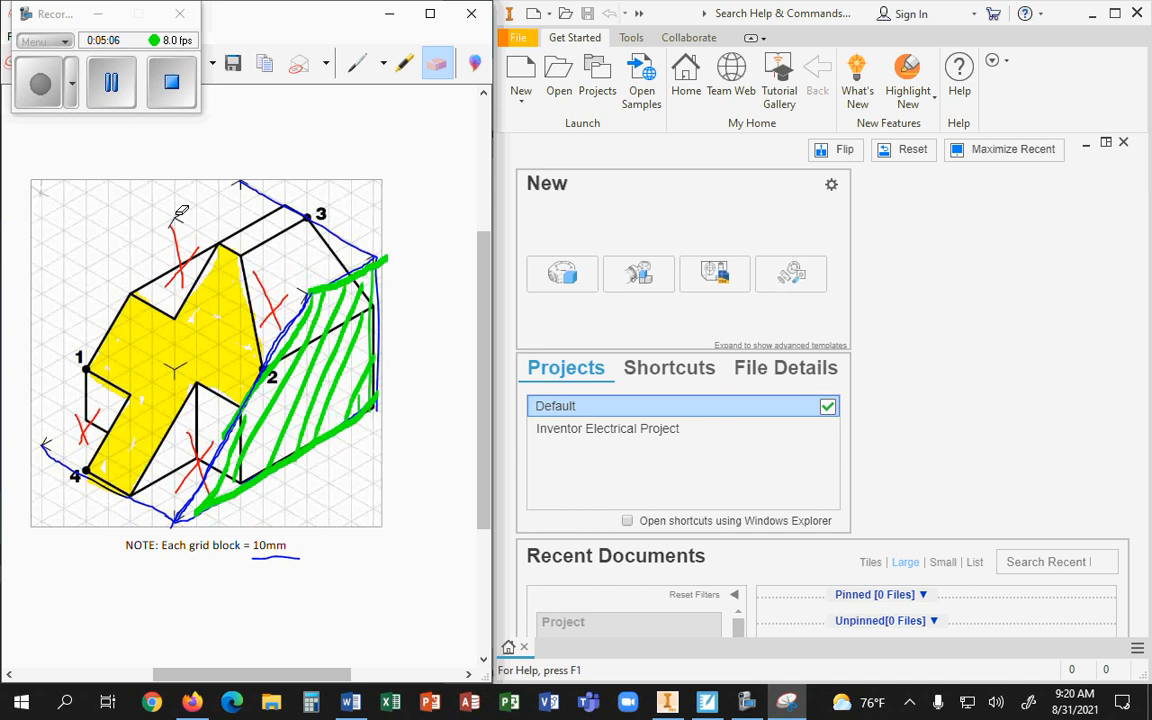
{"action": "left_click", "coordinate": [241, 183]}
{"action": "left_click", "coordinate": [377, 257]}
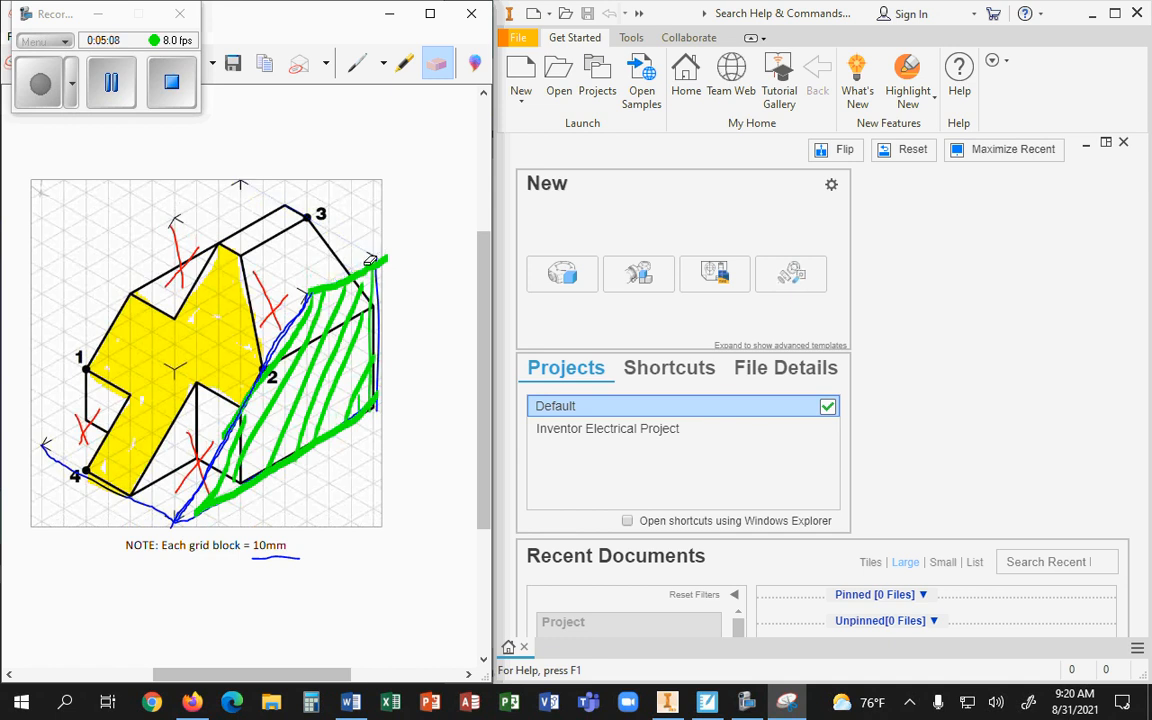
{"action": "left_click", "coordinate": [311, 290]}
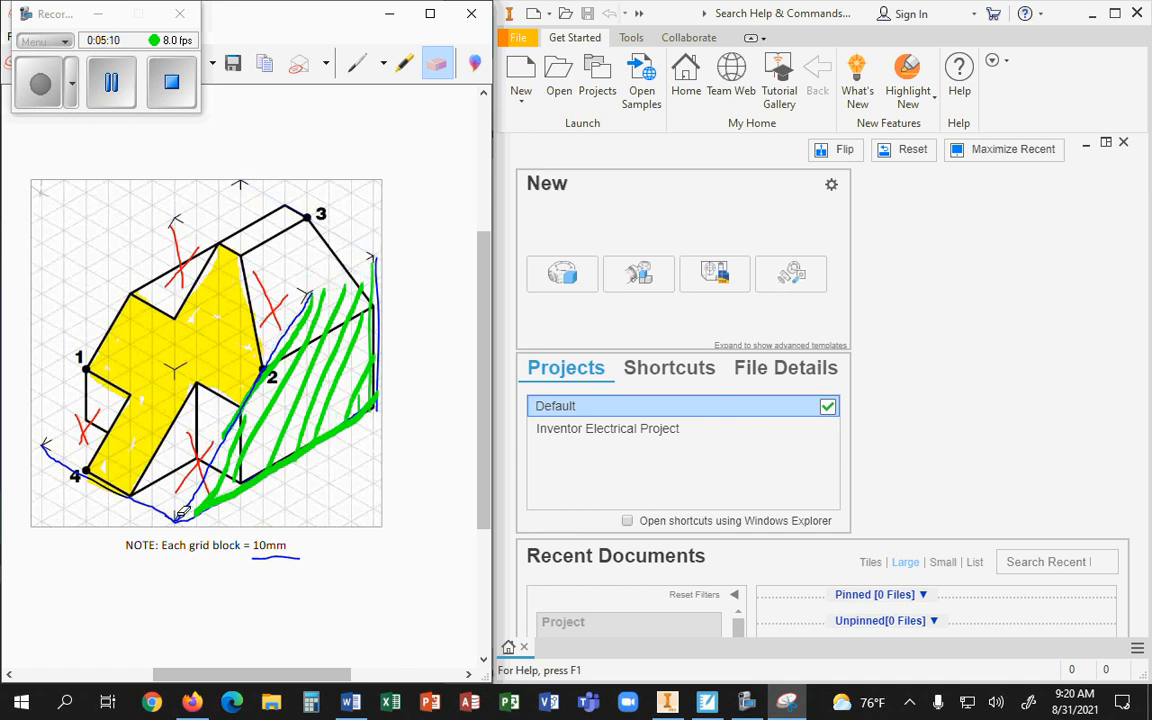
Step: Erase all remaining lime green outline and hatching from the side face, together with the blue slanted edge through point 2
{"action": "left_click", "coordinate": [221, 490]}
{"action": "left_click", "coordinate": [272, 404]}
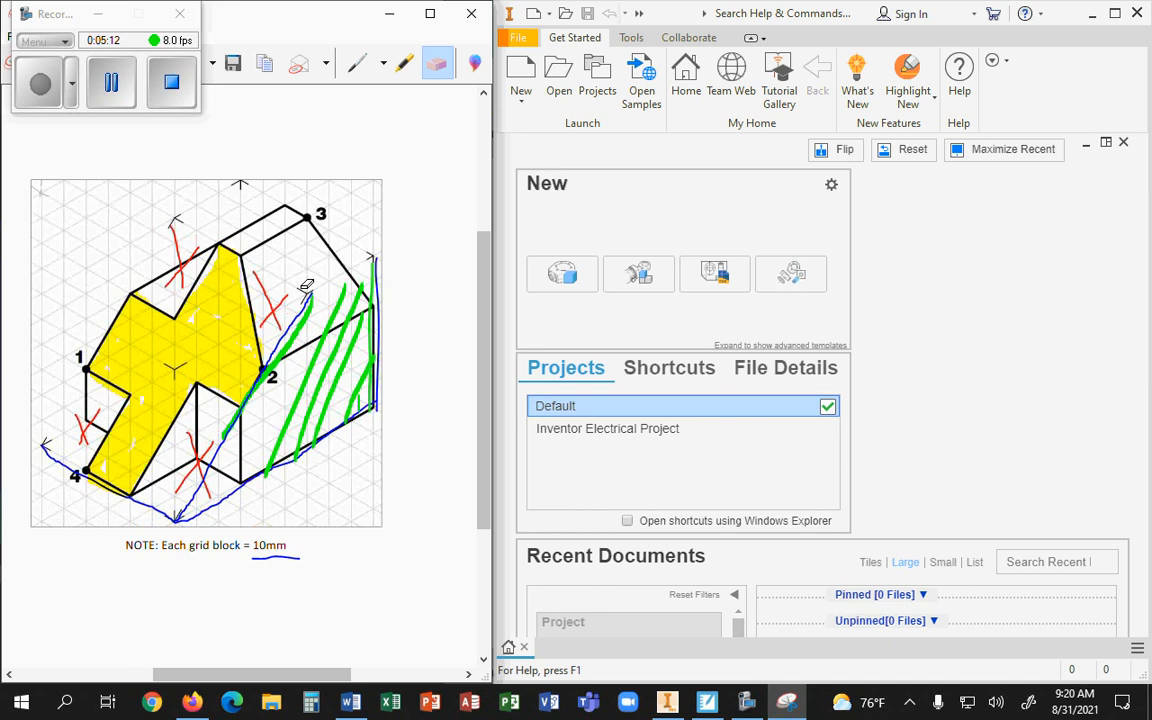
{"action": "left_click", "coordinate": [281, 263]}
{"action": "left_click", "coordinate": [341, 270]}
{"action": "left_click", "coordinate": [324, 272]}
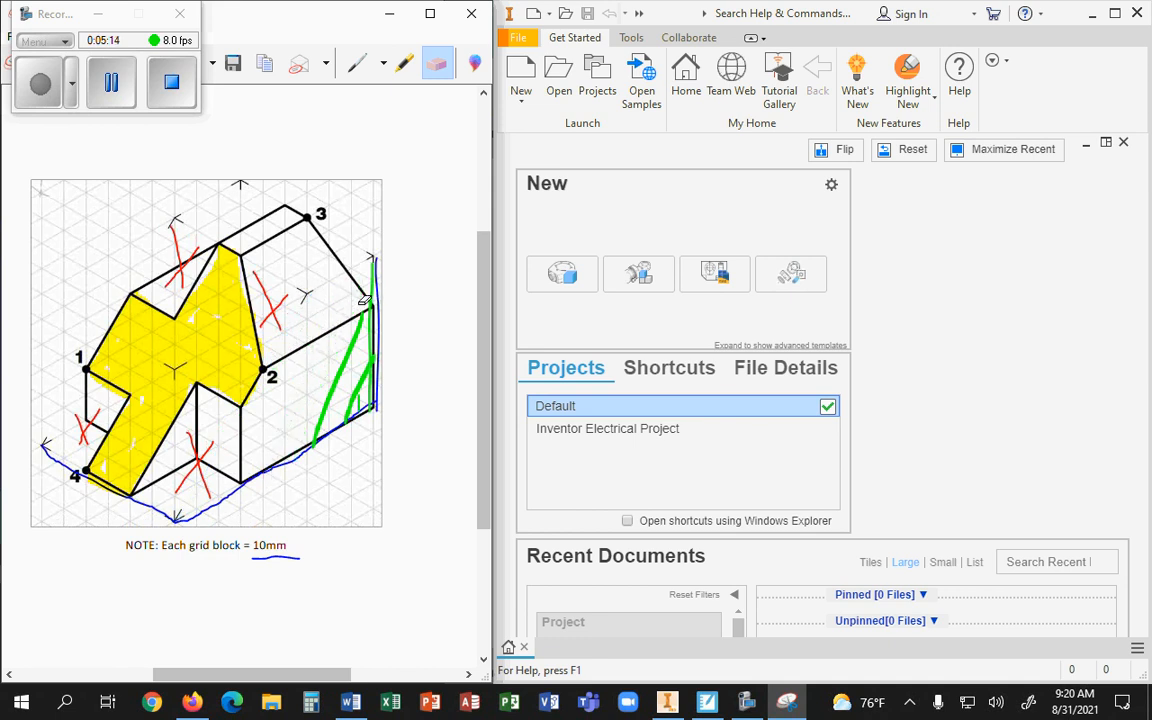
{"action": "left_click", "coordinate": [363, 304]}
{"action": "left_click", "coordinate": [372, 300]}
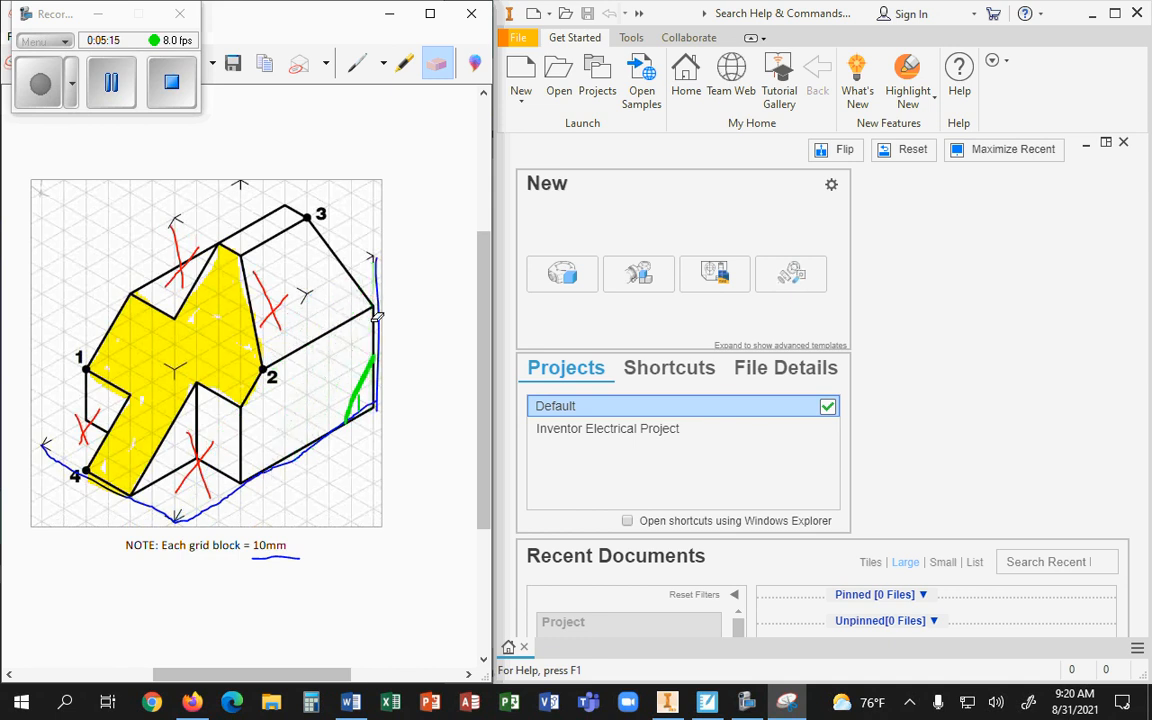
{"action": "left_click", "coordinate": [372, 367]}
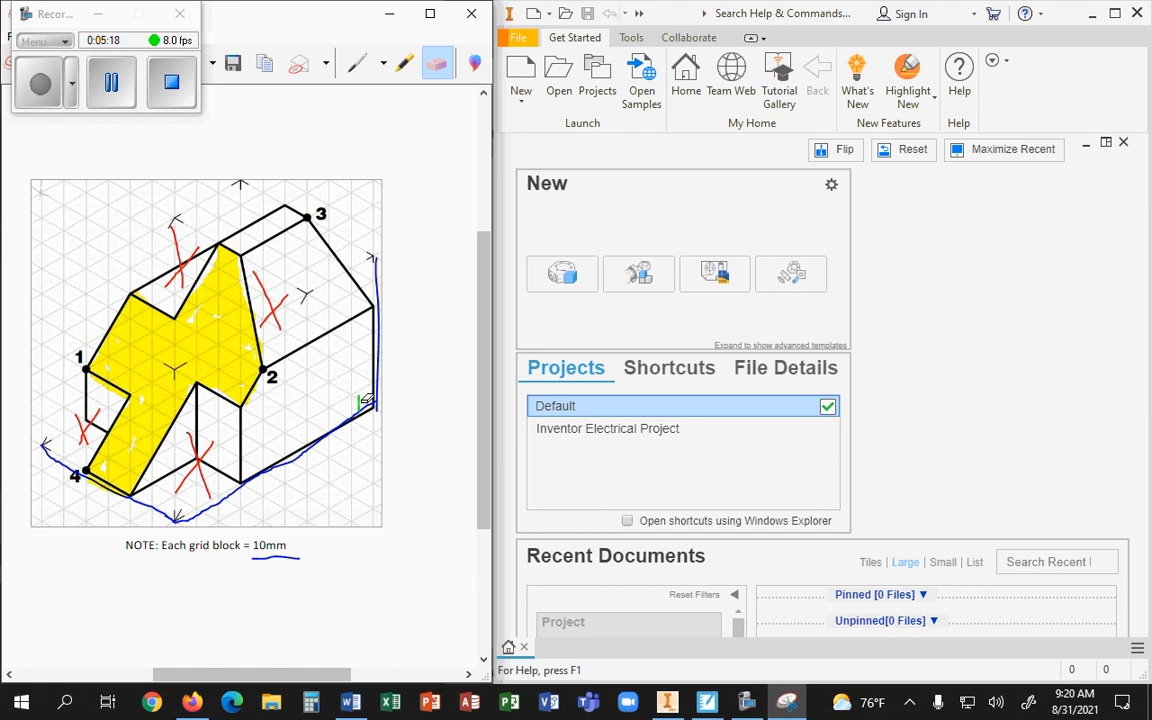
{"action": "left_click", "coordinate": [361, 404]}
Step: Erase the remaining blue bounding box lines along the base edges and the vertical edge
{"action": "left_click", "coordinate": [298, 457]}
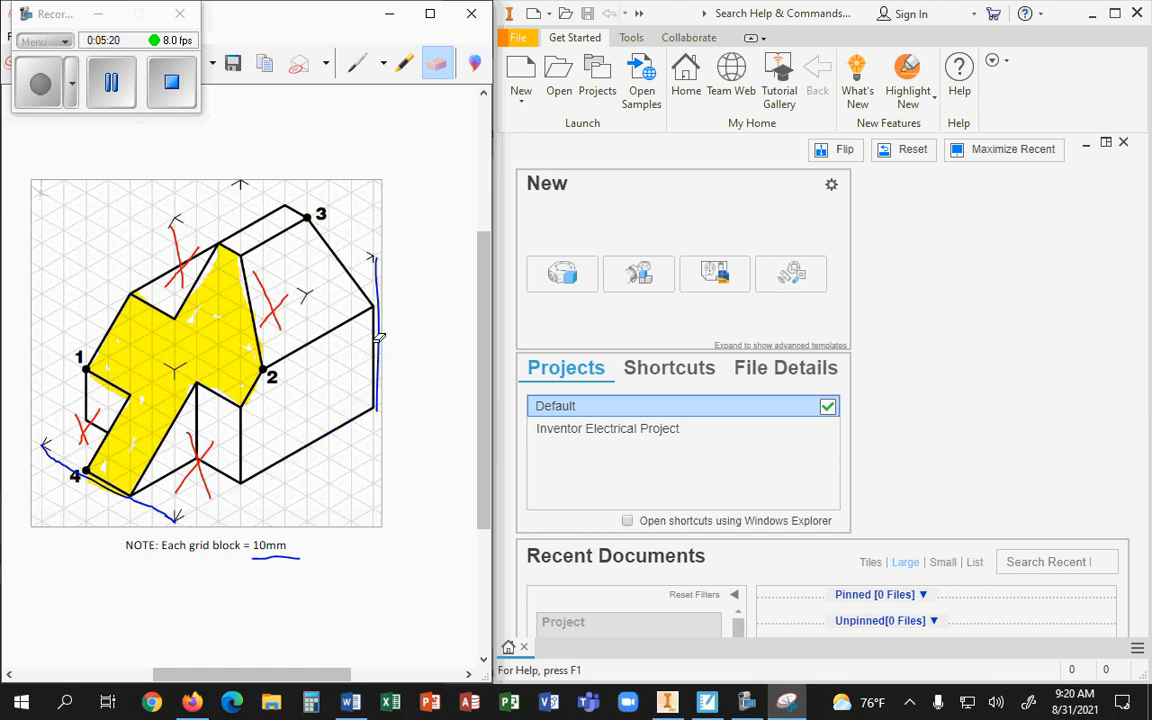
{"action": "left_click", "coordinate": [379, 334]}
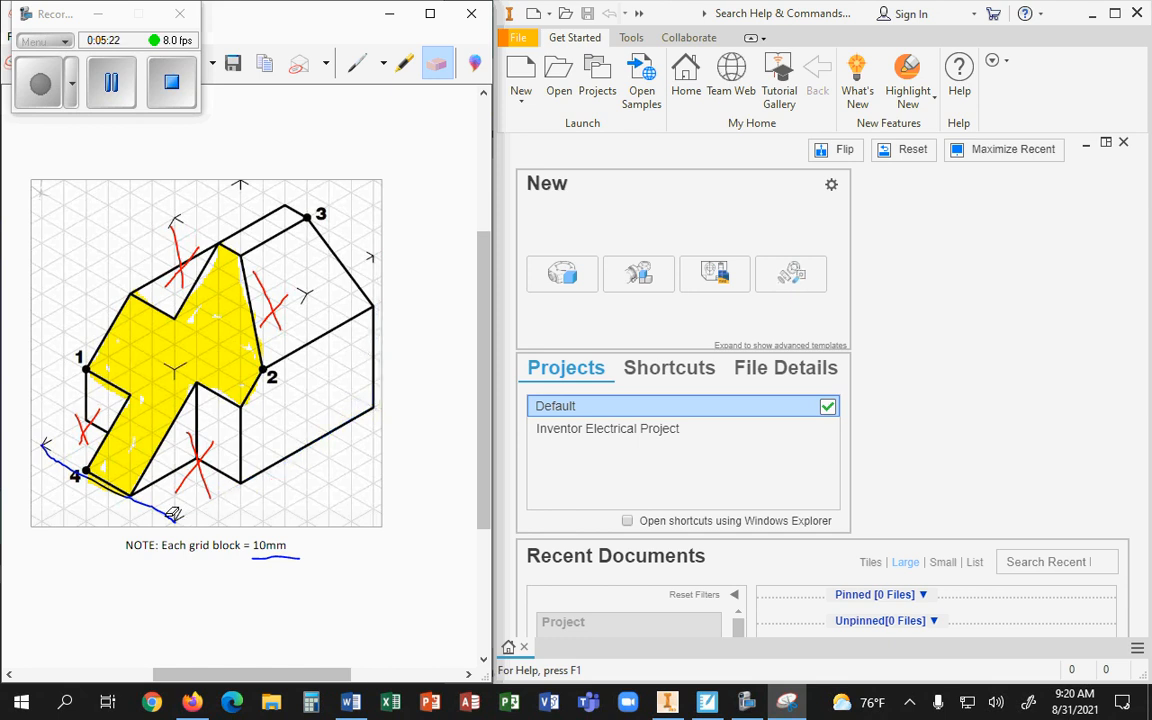
{"action": "left_click", "coordinate": [170, 508]}
Step: Erase the red X marks from all four cutaway areas, keeping the yellow fill on the slanted face
{"action": "left_click", "coordinate": [92, 420]}
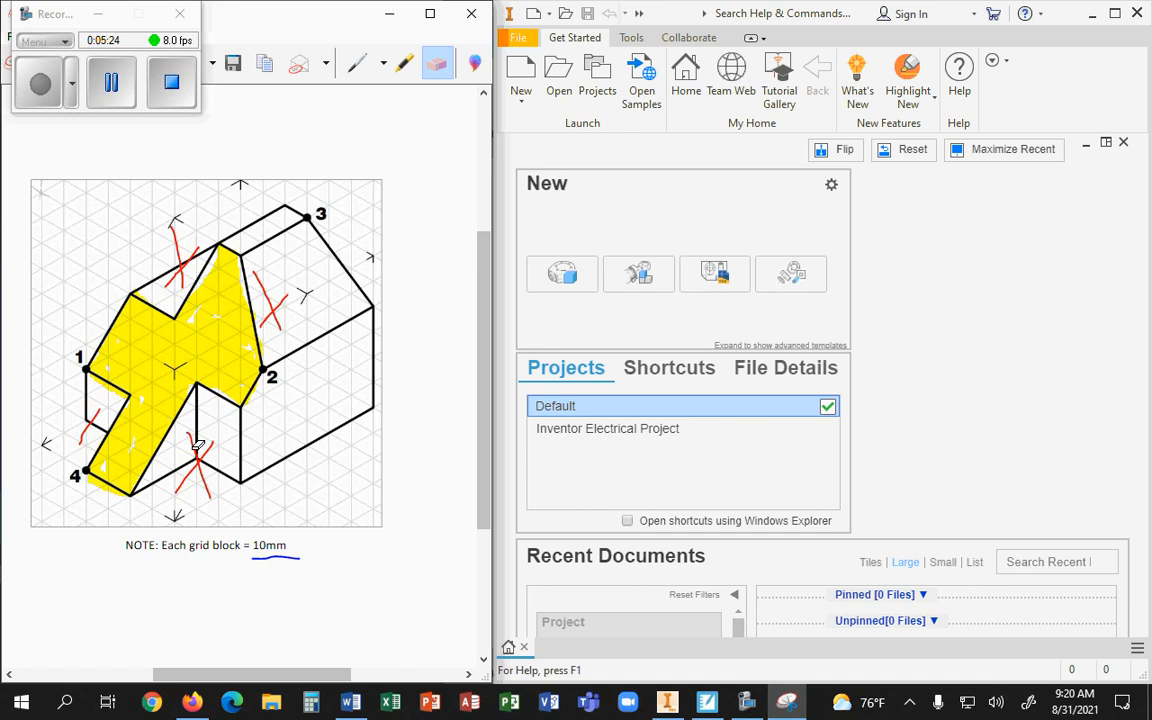
{"action": "left_click", "coordinate": [197, 446]}
{"action": "left_click", "coordinate": [192, 472]}
{"action": "left_click", "coordinate": [185, 257]}
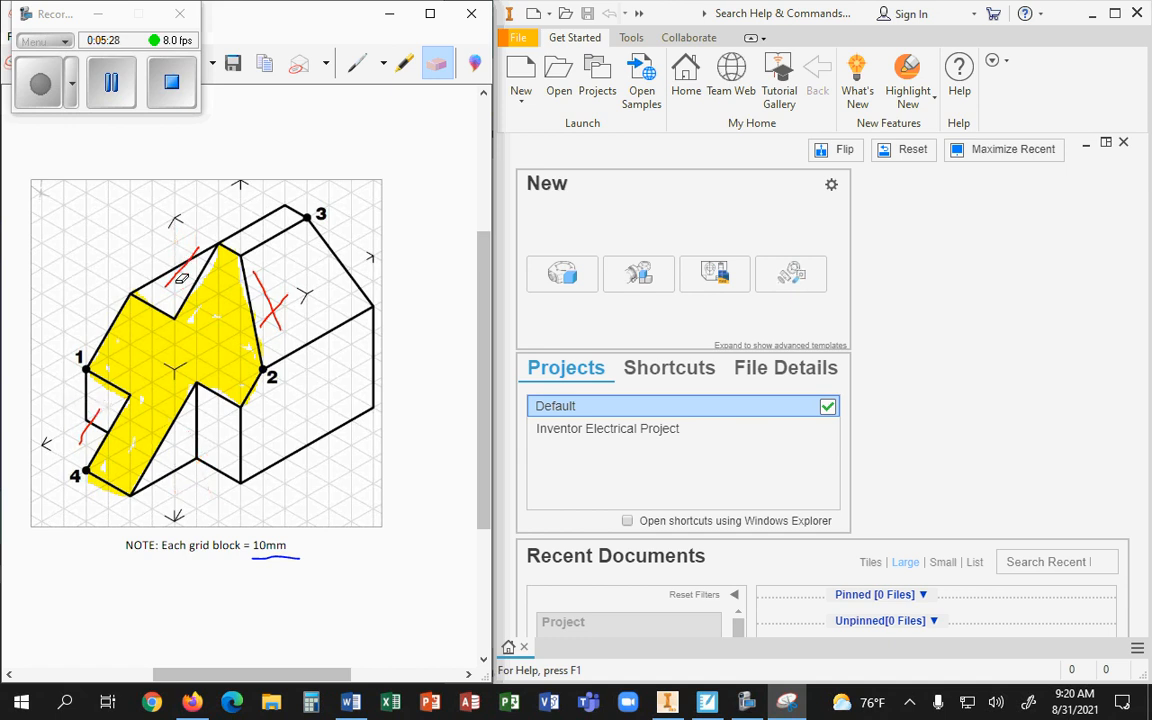
{"action": "left_click", "coordinate": [90, 425]}
{"action": "left_click", "coordinate": [268, 298]}
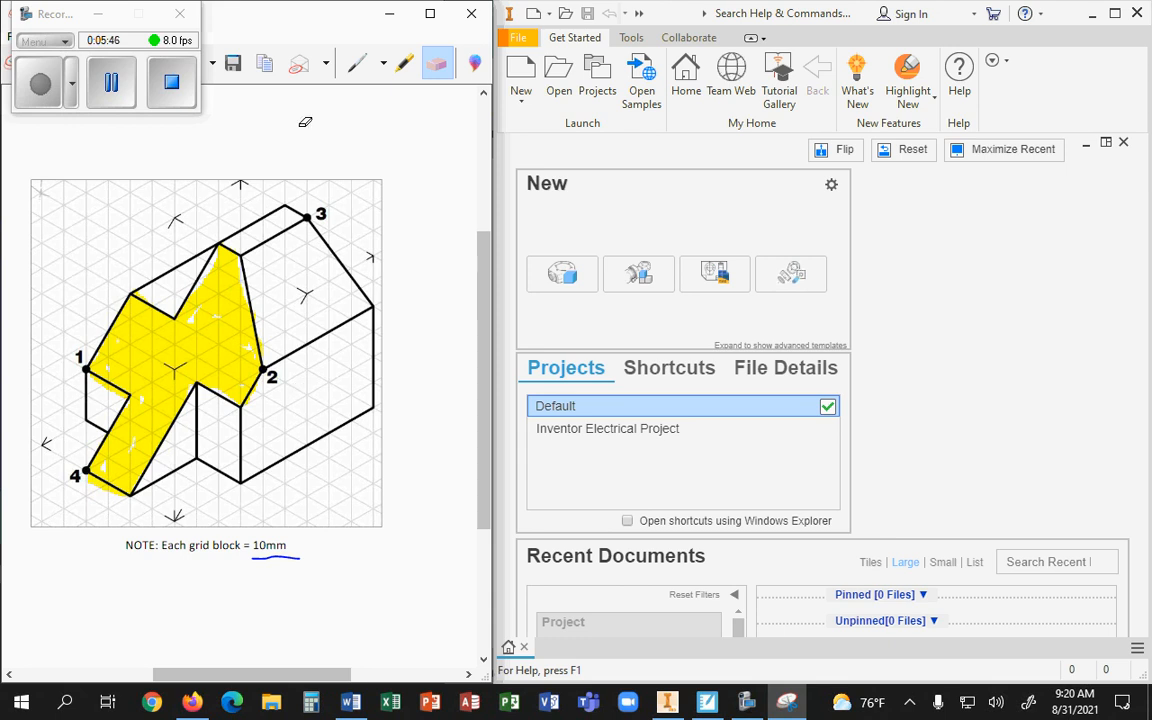
Step: Redraw the four-sided top face of the bounding box with the blue pen through the corner marks around point 3
{"action": "left_click", "coordinate": [357, 63]}
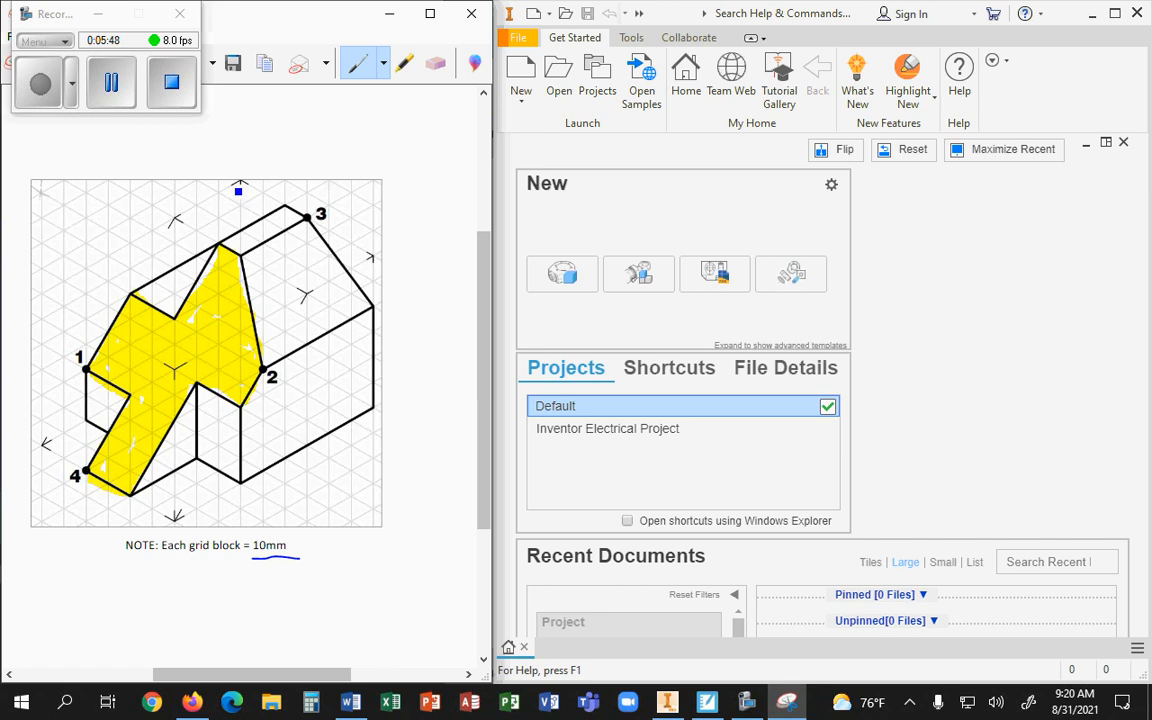
{"action": "left_click_drag", "start_coordinate": [267, 195], "coordinate": [372, 257]}
{"action": "mouse_move", "coordinate": [237, 195]}
{"action": "left_mouse_down"}
{"action": "mouse_move", "coordinate": [179, 226]}
{"action": "mouse_move", "coordinate": [310, 296]}
{"action": "left_mouse_up"}
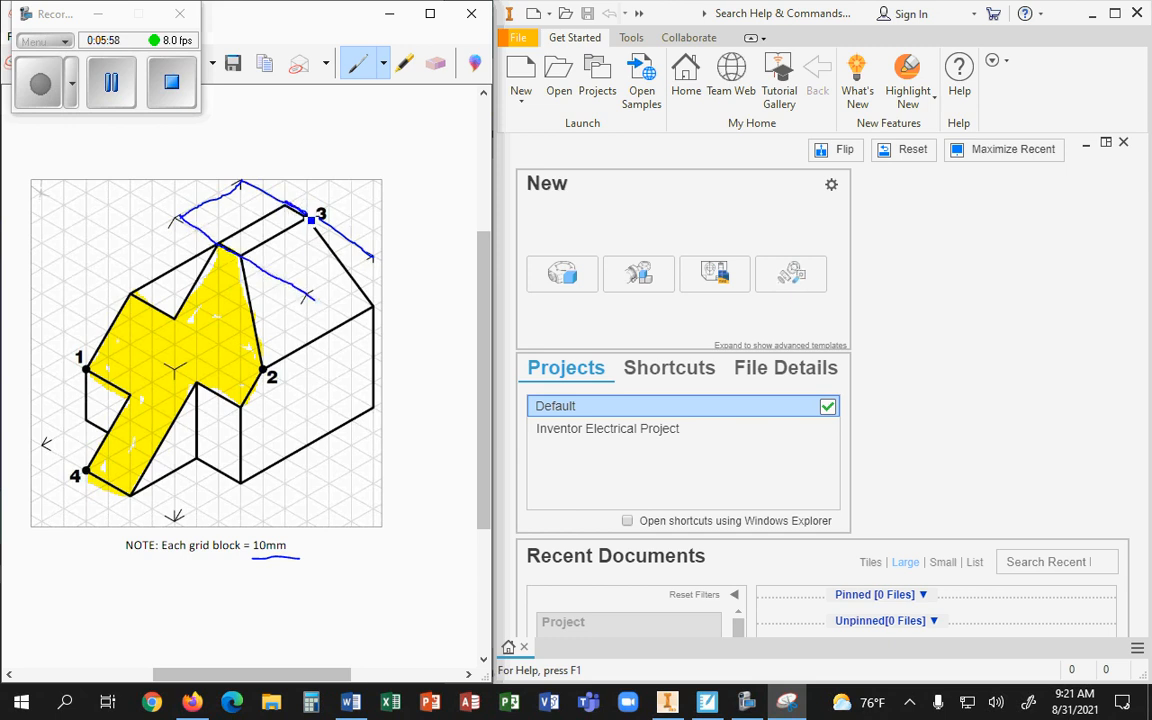
{"action": "left_click_drag", "start_coordinate": [281, 203], "coordinate": [306, 217]}
{"action": "left_click_drag", "start_coordinate": [311, 297], "coordinate": [371, 260]}
Step: Complete the blue bounding box with both slanted edges through points 1 and 2, the base edges and the vertical edge
{"action": "mouse_move", "coordinate": [48, 443]}
{"action": "left_mouse_down"}
{"action": "mouse_move", "coordinate": [114, 336]}
{"action": "mouse_move", "coordinate": [125, 270]}
{"action": "mouse_move", "coordinate": [170, 195]}
{"action": "left_mouse_up"}
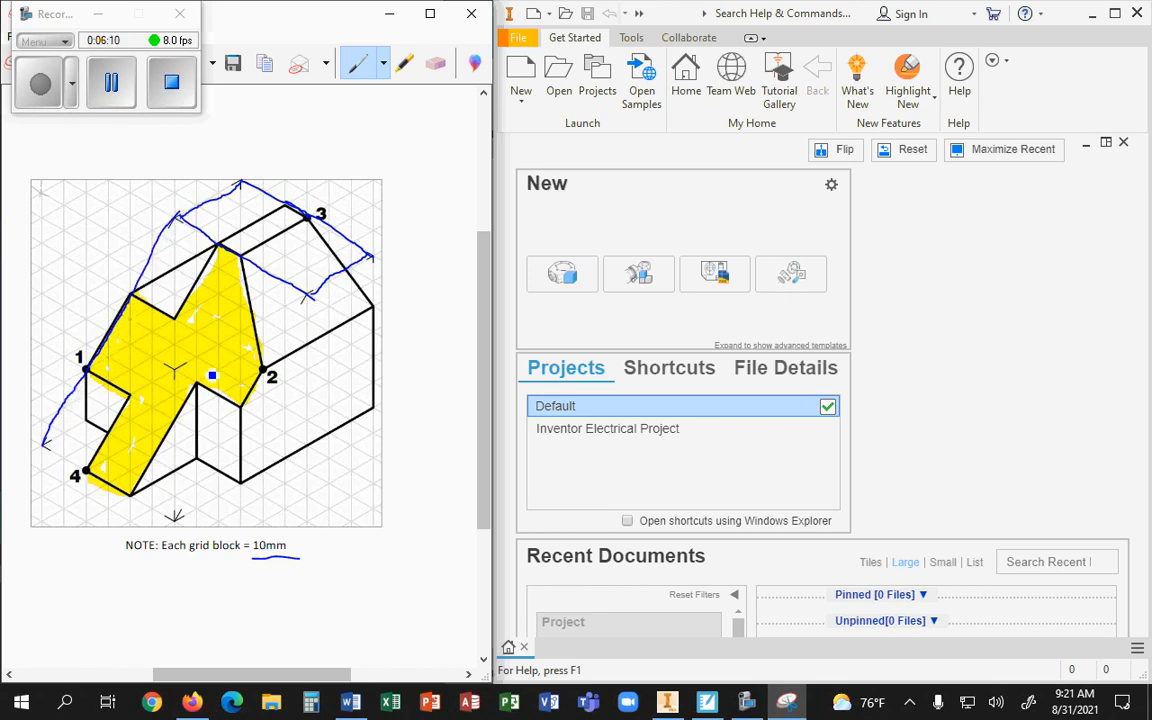
{"action": "left_click_drag", "start_coordinate": [181, 521], "coordinate": [312, 293]}
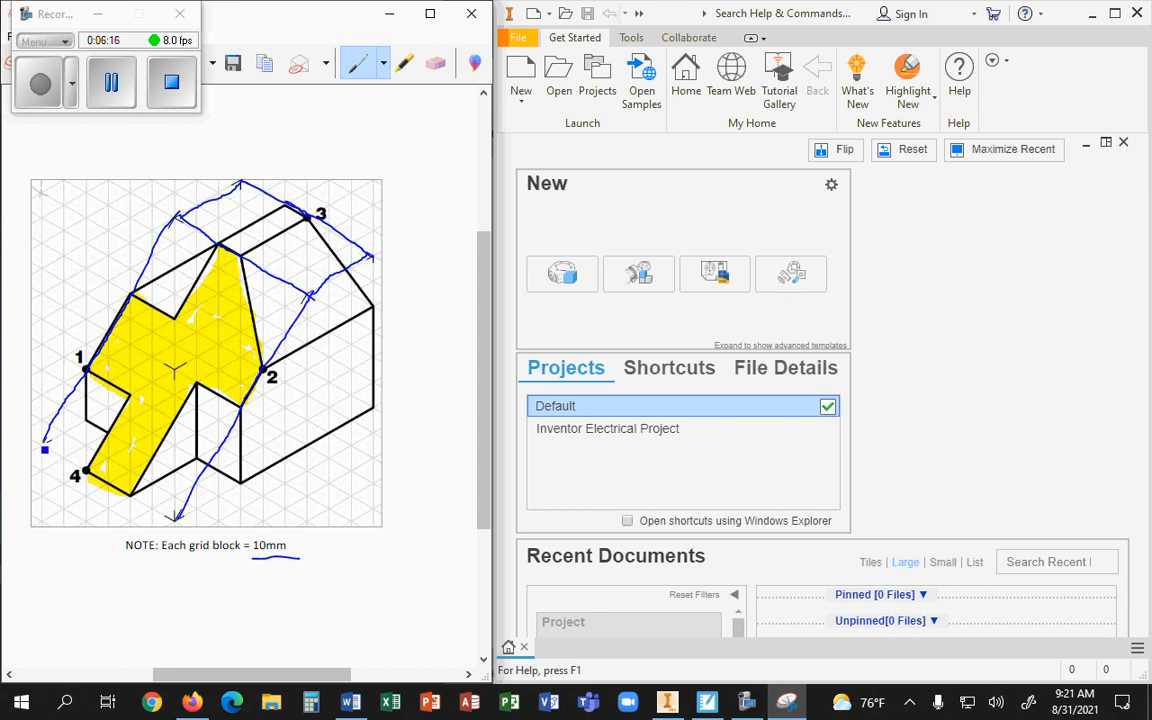
{"action": "left_click_drag", "start_coordinate": [44, 450], "coordinate": [176, 517]}
{"action": "mouse_move", "coordinate": [377, 262]}
{"action": "left_mouse_down"}
{"action": "mouse_move", "coordinate": [378, 404]}
{"action": "mouse_move", "coordinate": [364, 425]}
{"action": "mouse_move", "coordinate": [176, 524]}
{"action": "left_mouse_up"}
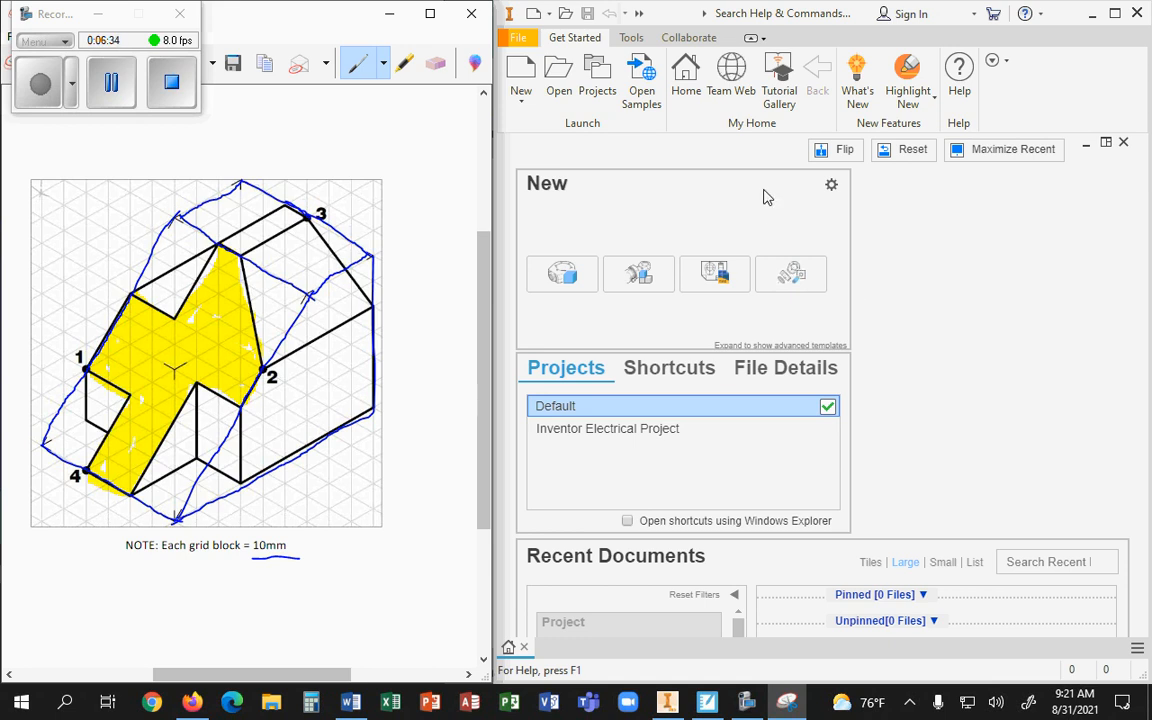
Step: Switch to Inventor, maximize its window and minimize the floating recorder window covering it
{"action": "left_click", "coordinate": [528, 111]}
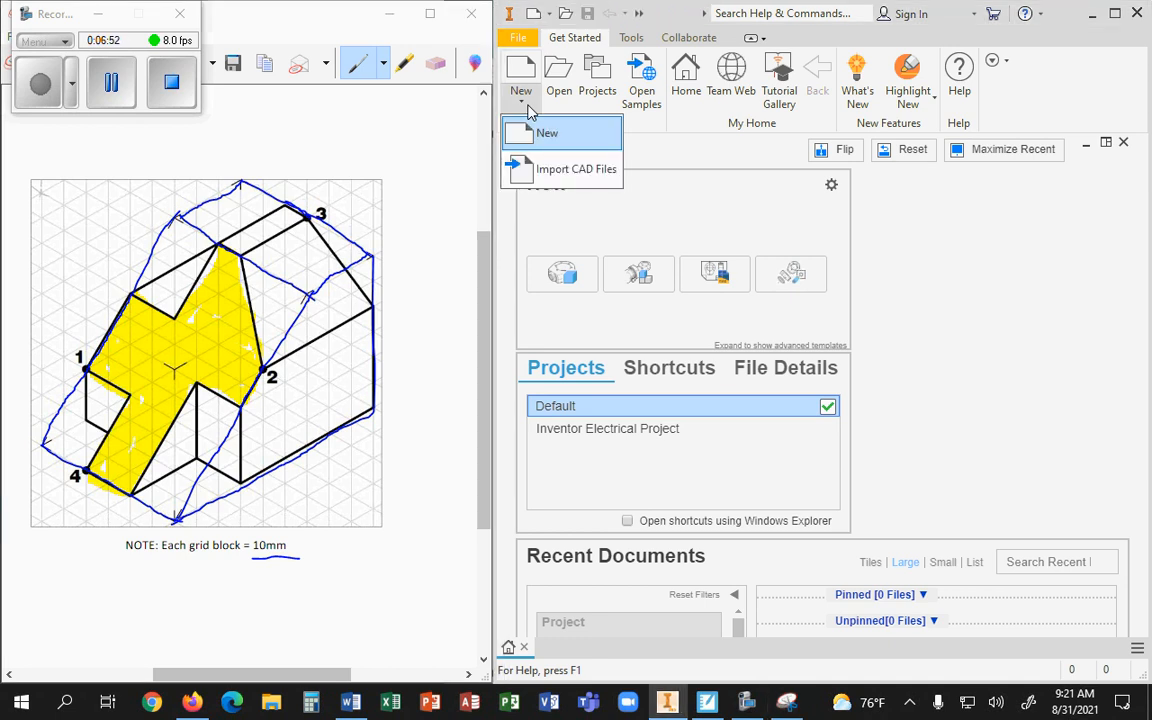
{"action": "left_click", "coordinate": [695, 194]}
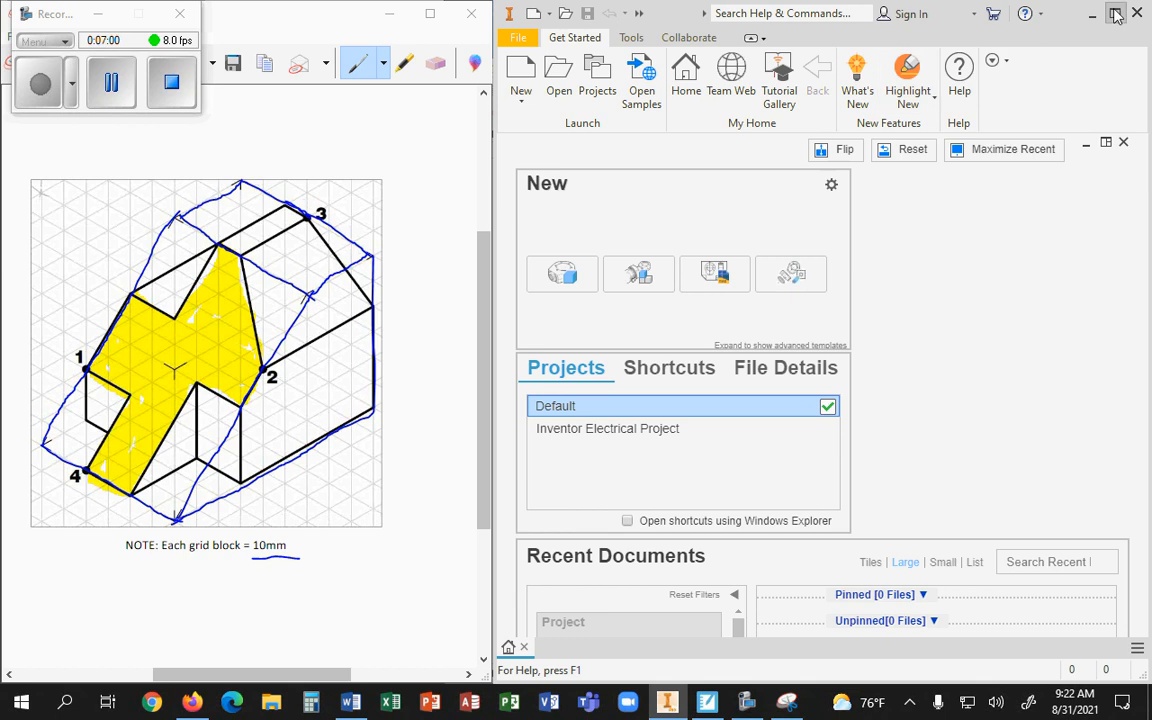
{"action": "double_click", "coordinate": [1006, 14]}
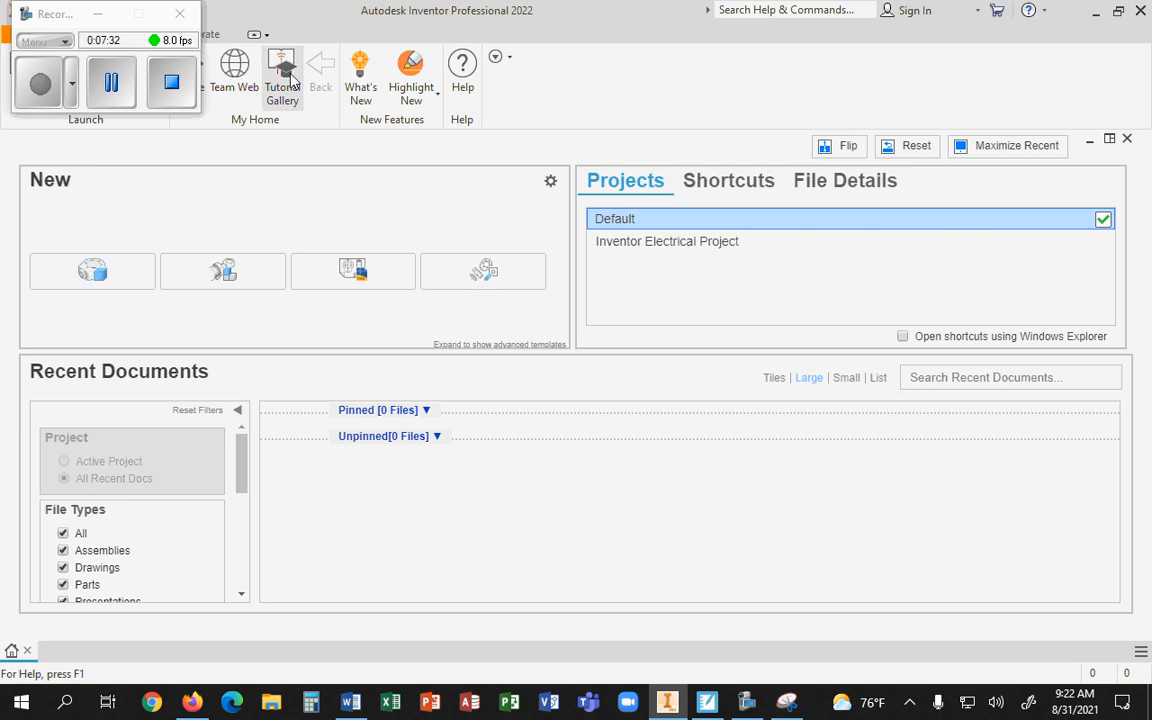
{"action": "left_click", "coordinate": [98, 14]}
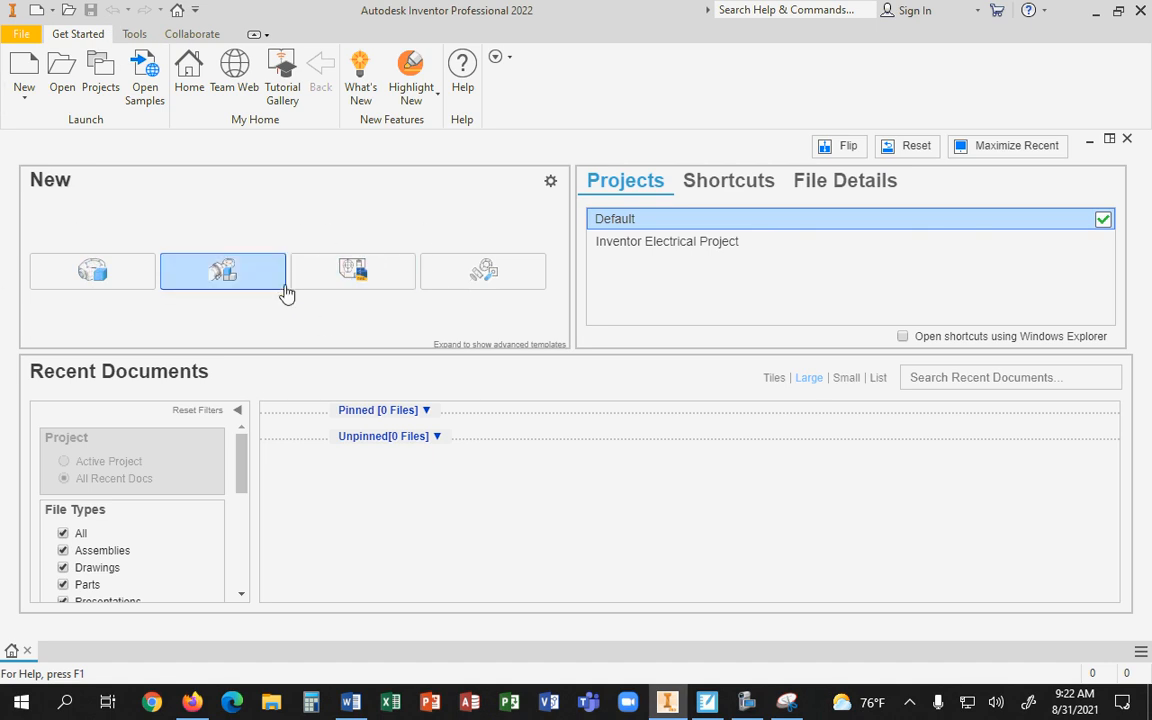
Step: Start creating a new file and show the Metric templates in the en-US template folder
{"action": "left_click", "coordinate": [27, 106]}
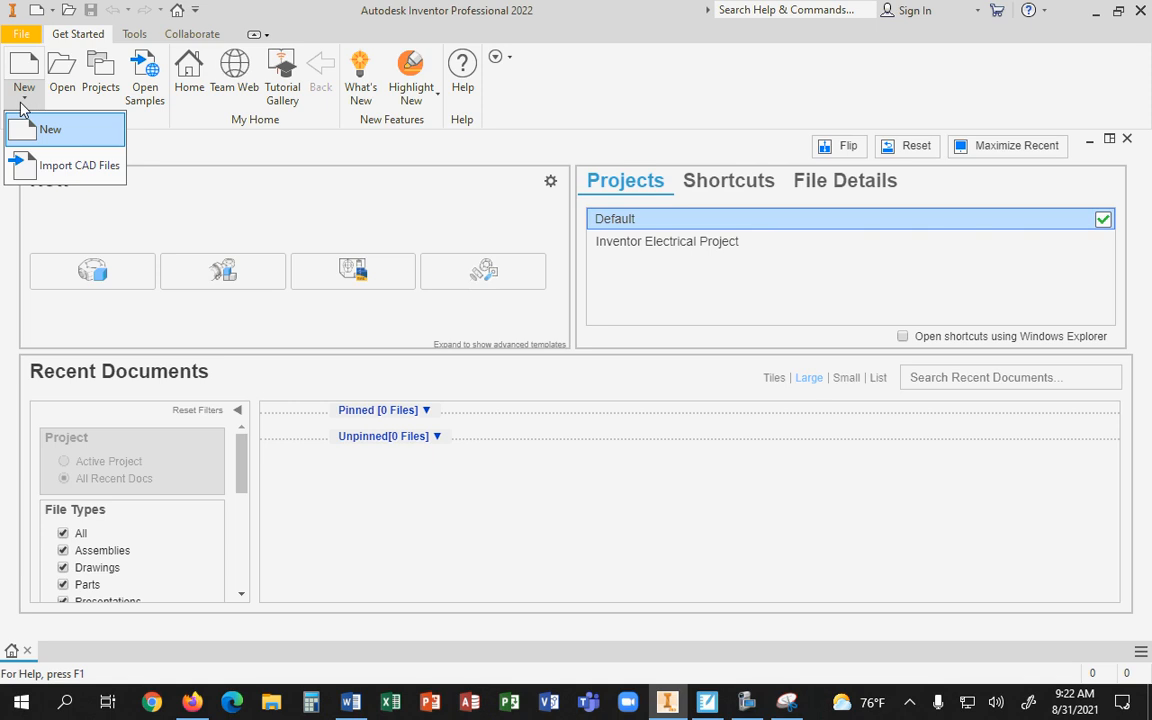
{"action": "left_click", "coordinate": [34, 140]}
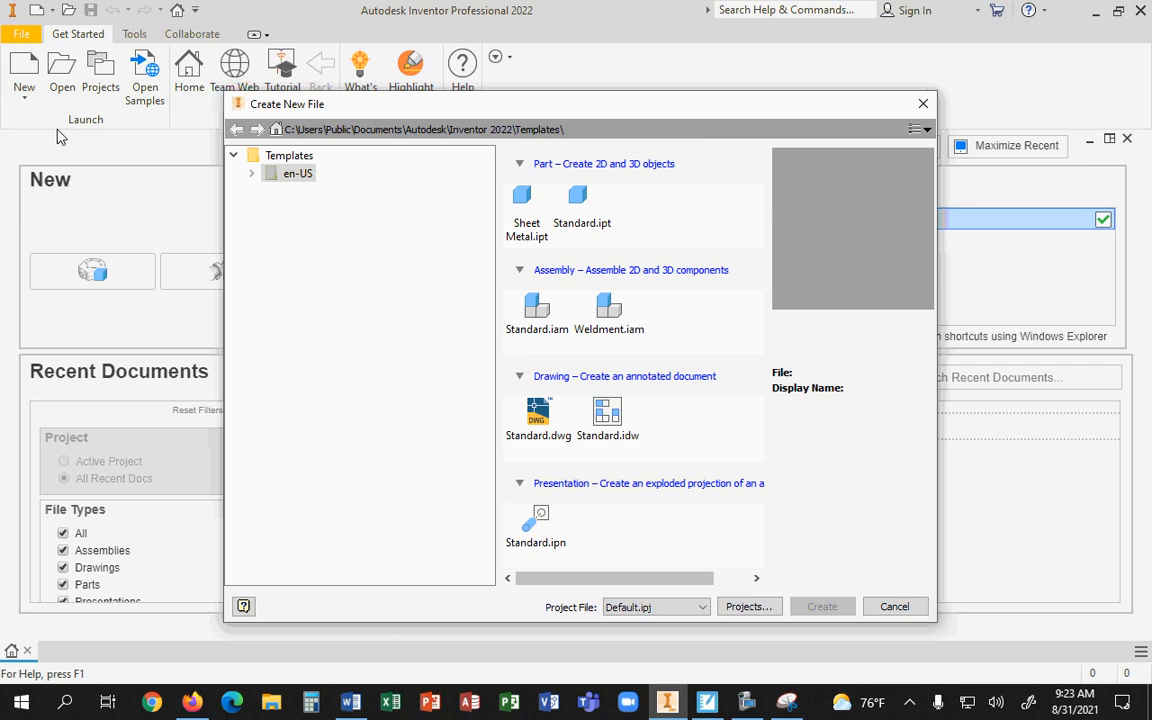
{"action": "left_click", "coordinate": [253, 175]}
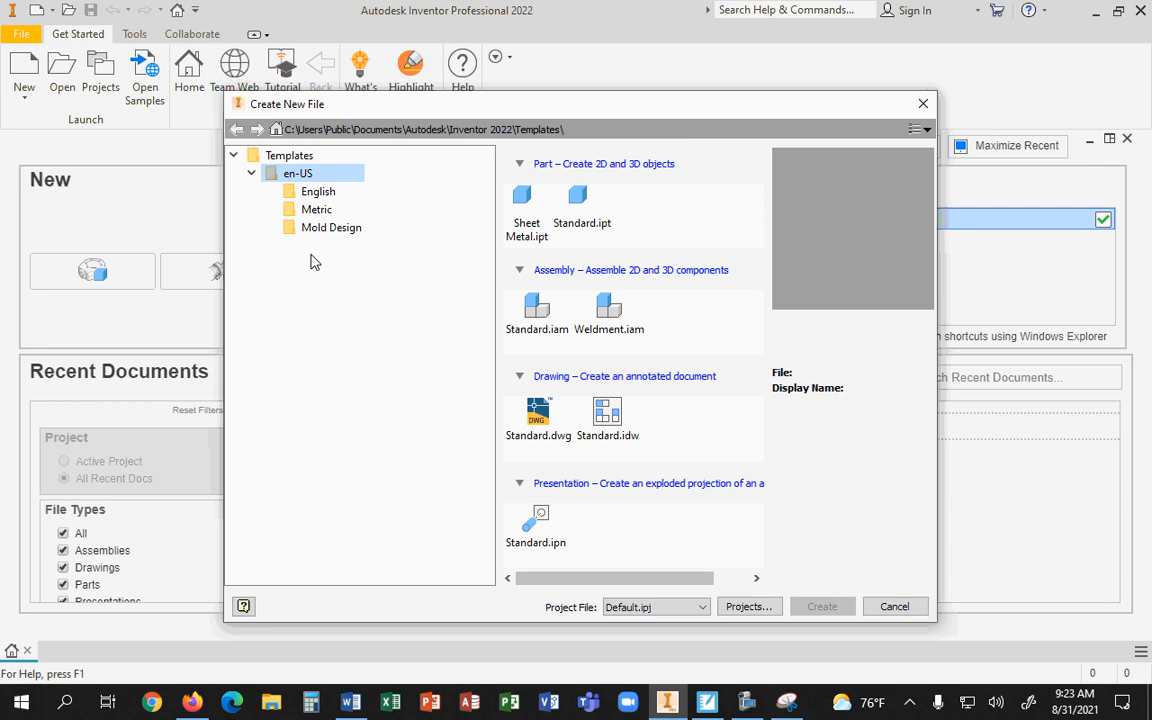
{"action": "left_click", "coordinate": [315, 213]}
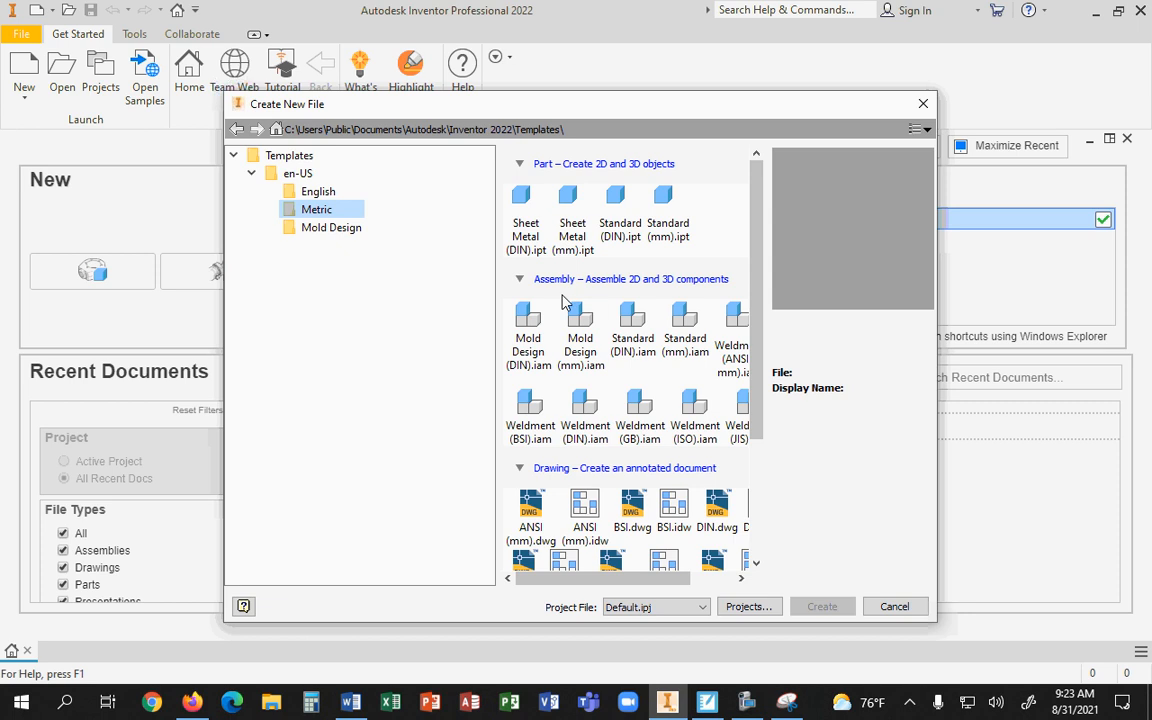
Step: Examine the Metric templates in the part, assembly, drawing and presentation categories
{"action": "scroll", "coordinate": [570, 400], "scroll_direction": "down", "scroll_amount": 1}
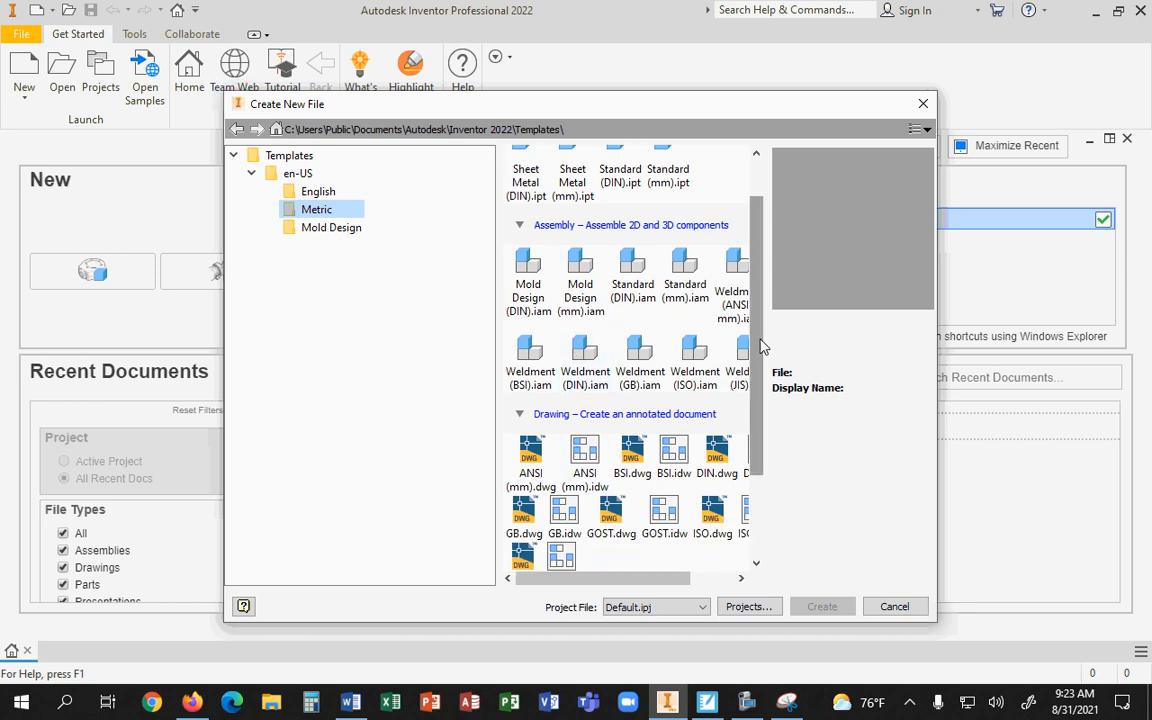
{"action": "scroll", "coordinate": [760, 350], "scroll_direction": "down", "scroll_amount": 1}
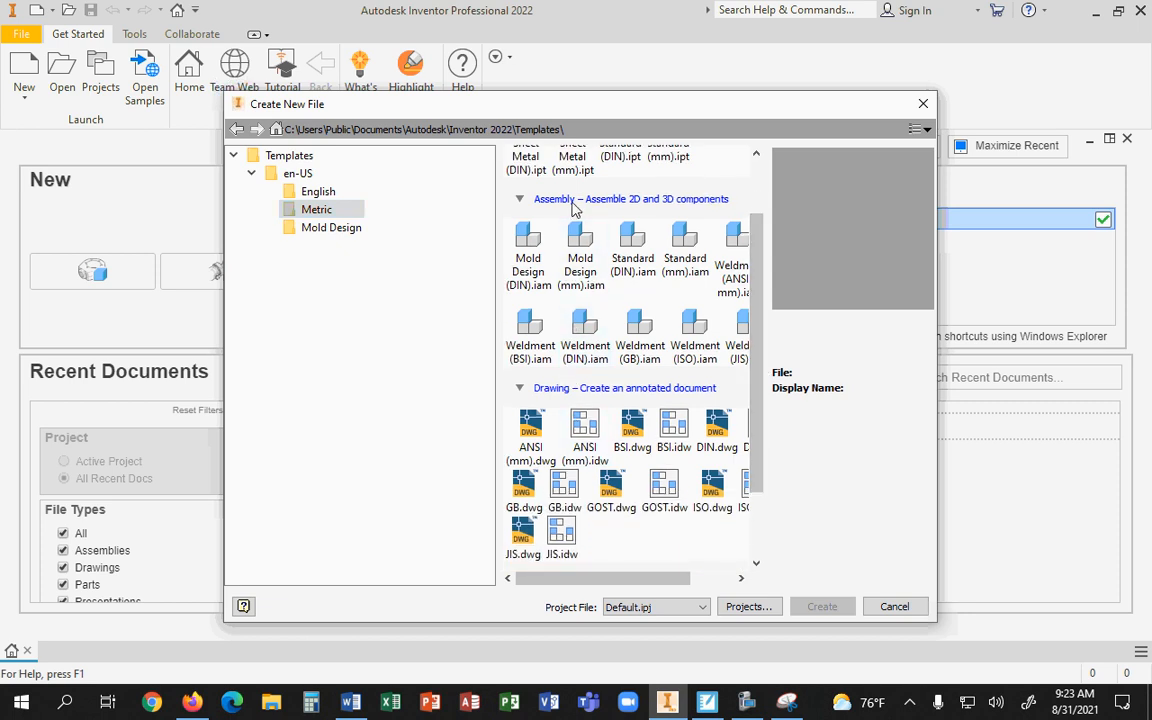
{"action": "scroll", "coordinate": [520, 318], "scroll_direction": "down", "scroll_amount": 2}
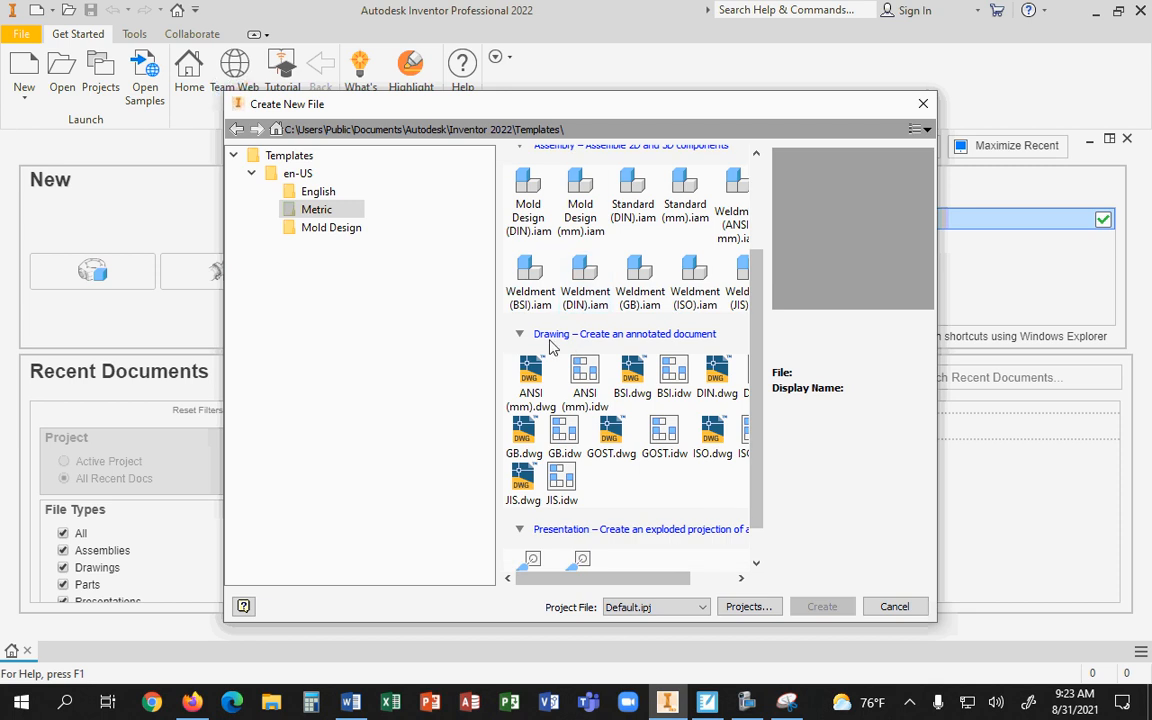
{"action": "scroll", "coordinate": [549, 345], "scroll_direction": "up", "scroll_amount": 4}
{"action": "scroll", "coordinate": [549, 345], "scroll_direction": "up", "scroll_amount": 1}
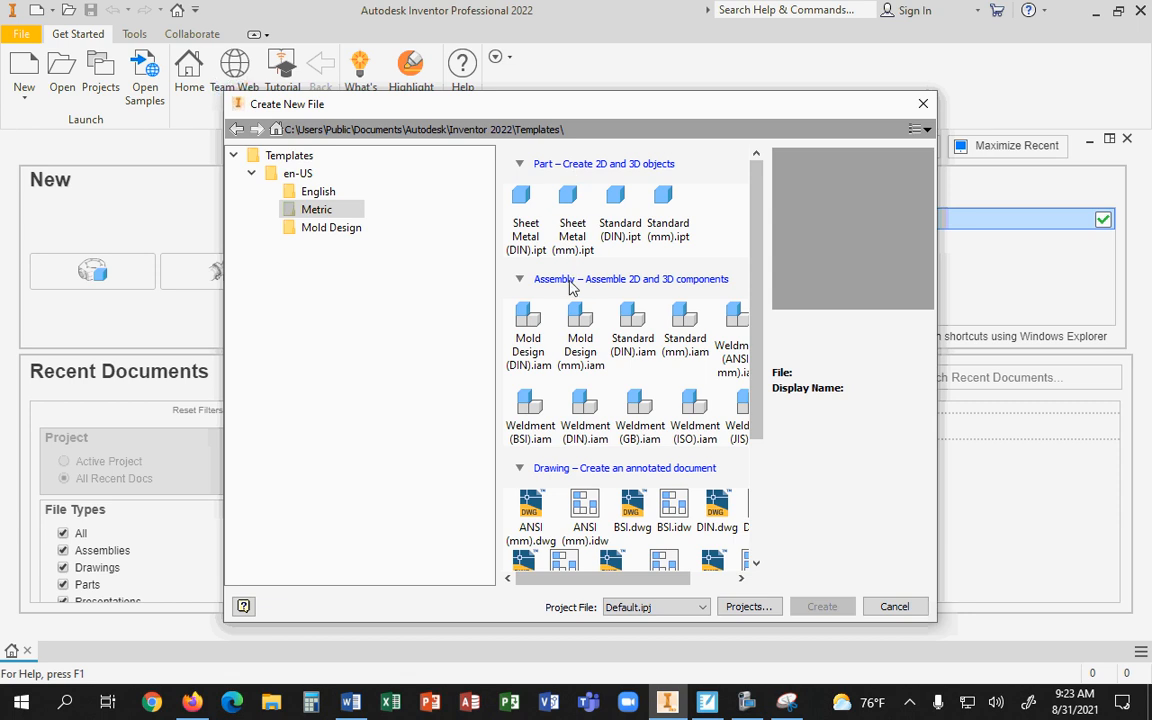
{"action": "scroll", "coordinate": [571, 287], "scroll_direction": "down", "scroll_amount": 4}
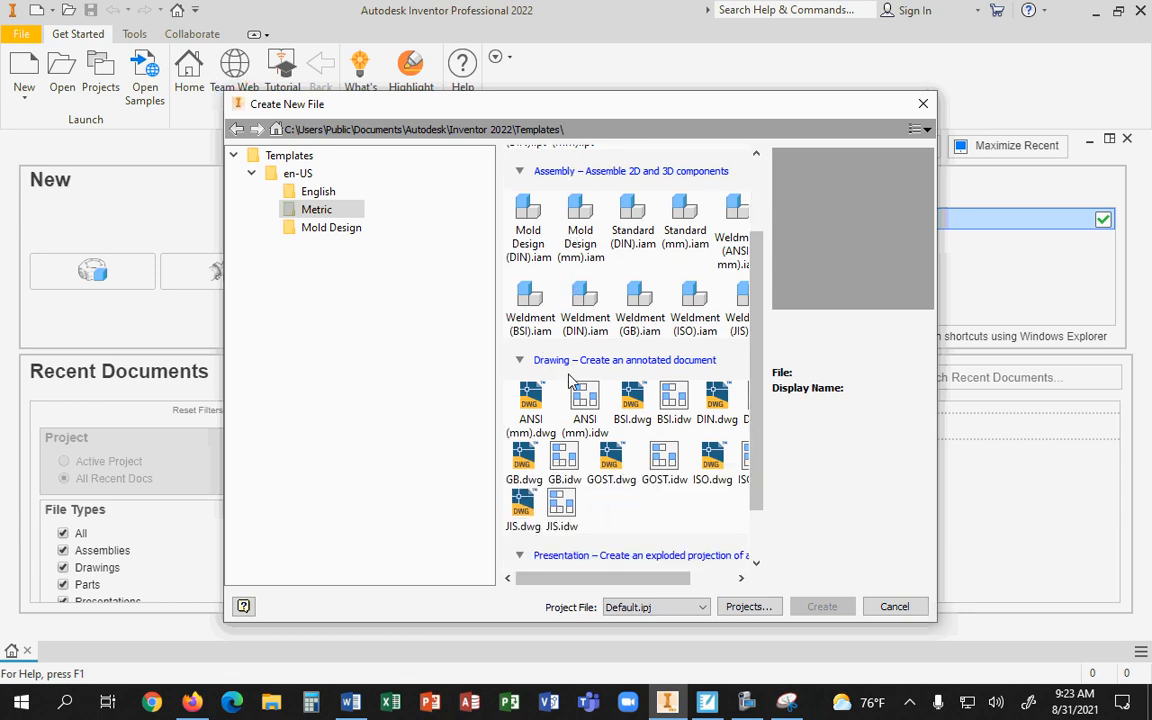
{"action": "scroll", "coordinate": [566, 378], "scroll_direction": "down", "scroll_amount": 2}
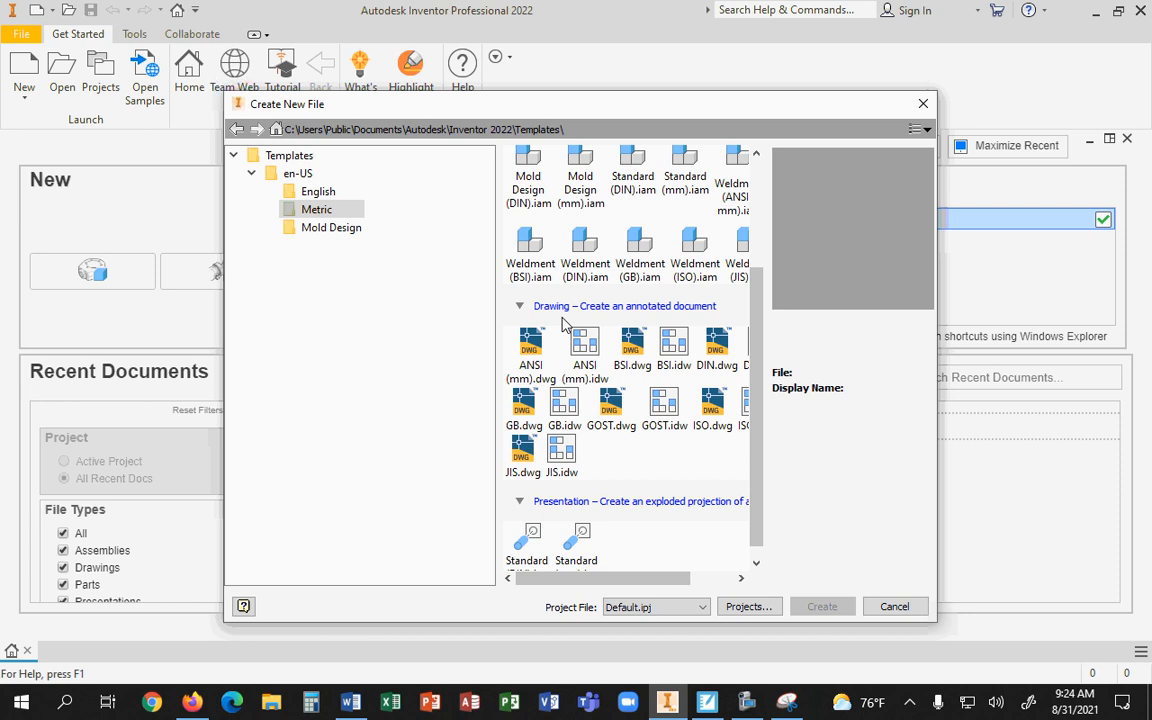
{"action": "scroll", "coordinate": [640, 350], "scroll_direction": "up", "scroll_amount": 3}
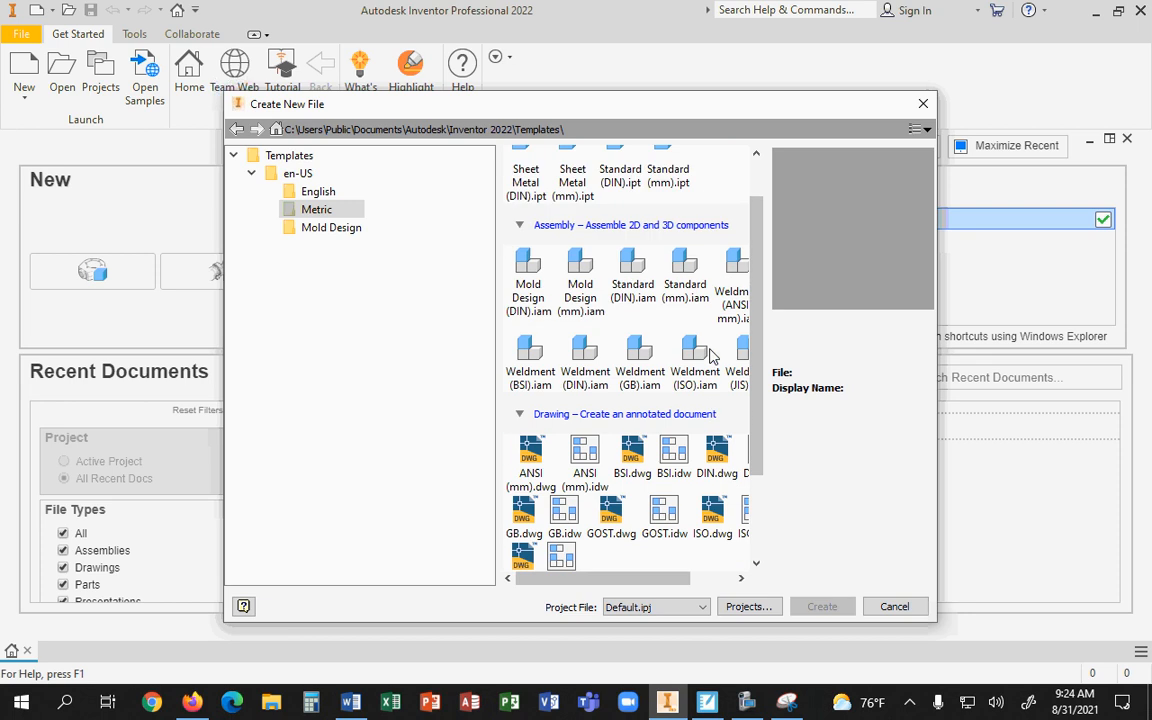
{"action": "scroll", "coordinate": [575, 370], "scroll_direction": "down", "scroll_amount": 2}
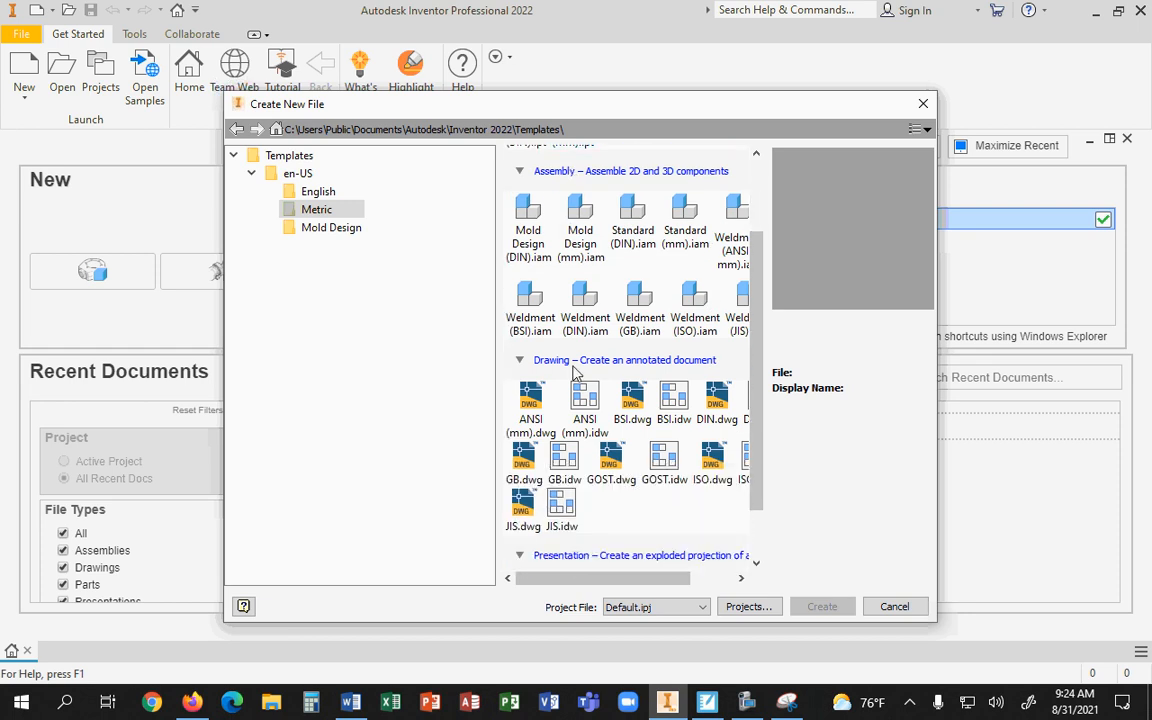
{"action": "scroll", "coordinate": [575, 372], "scroll_direction": "up", "scroll_amount": 2}
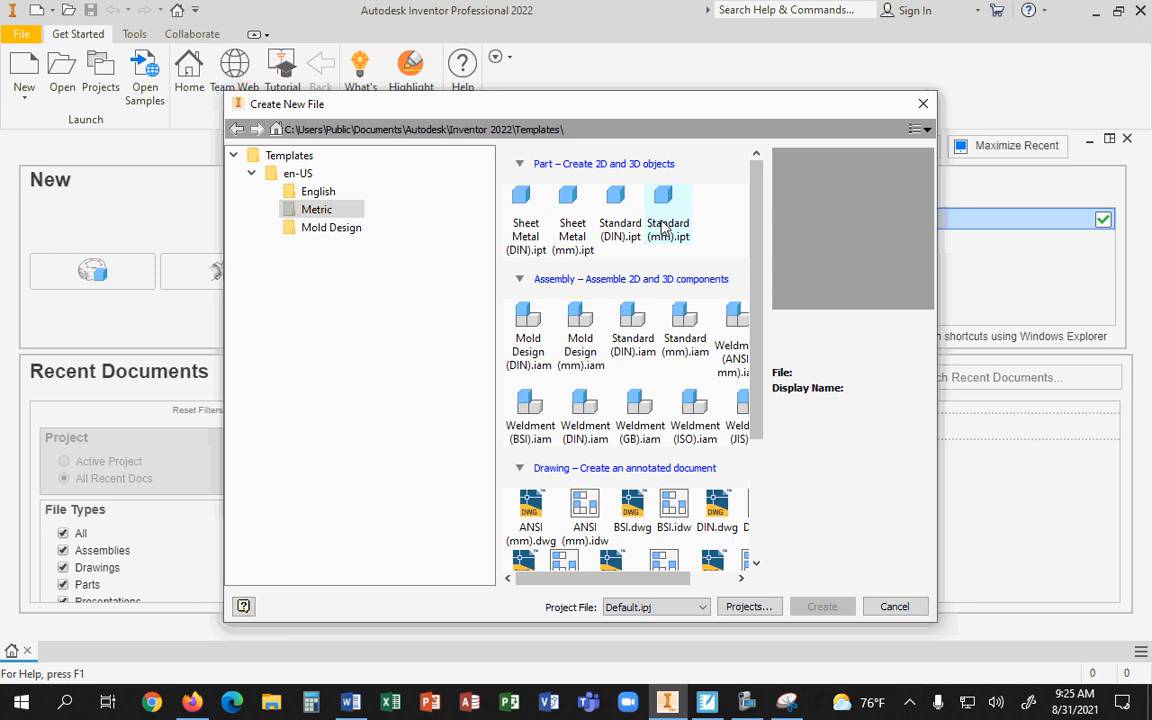
{"action": "left_click_drag", "start_coordinate": [761, 283], "coordinate": [764, 340]}
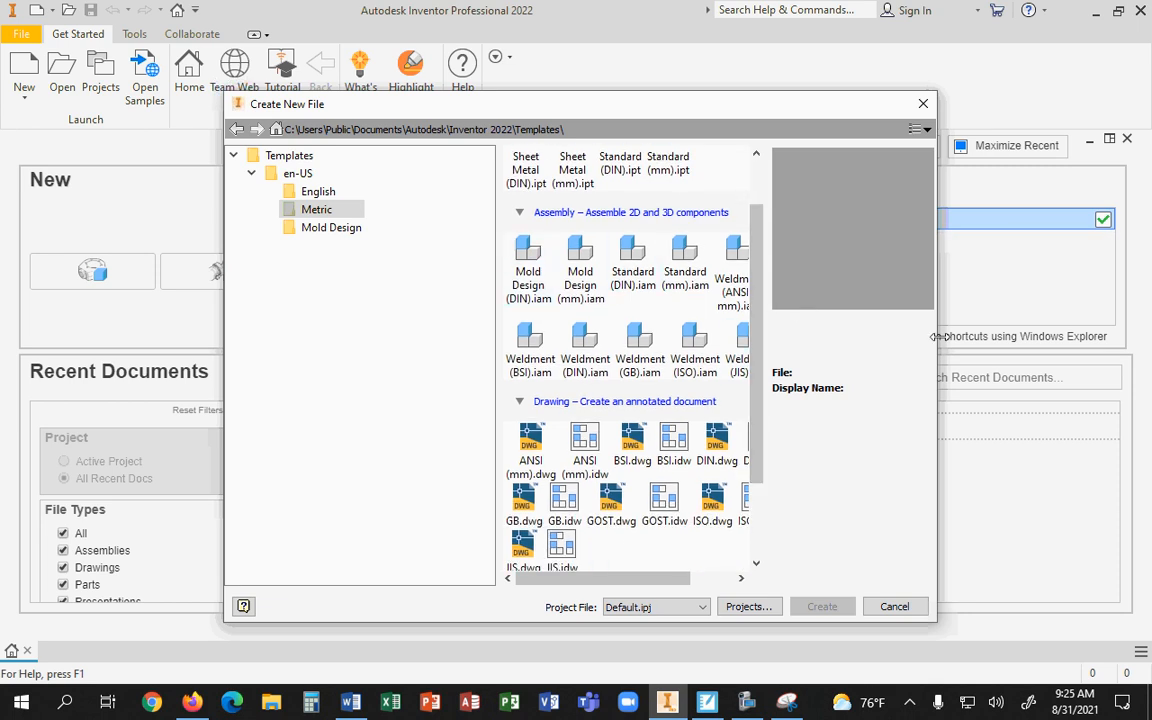
Step: Widen the Create New File dialog and review the Metric part, assembly, drawing and presentation templates
{"action": "left_click_drag", "start_coordinate": [936, 336], "coordinate": [1047, 336]}
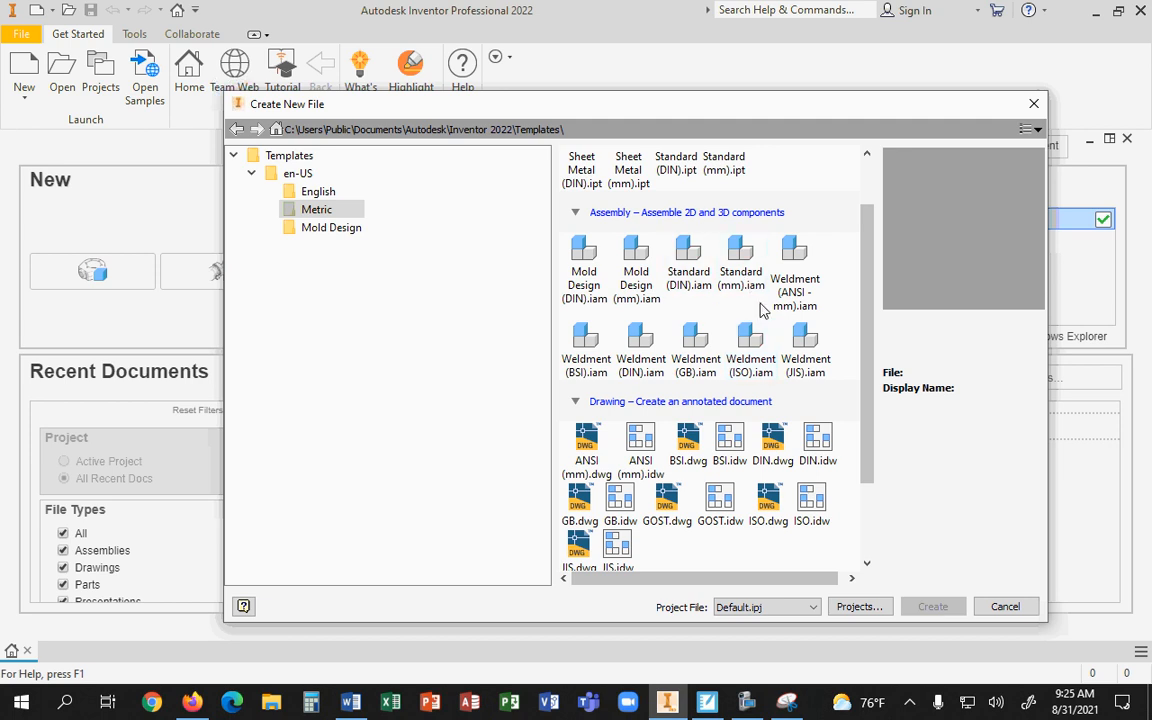
{"action": "scroll", "coordinate": [762, 314], "scroll_direction": "down", "scroll_amount": 1}
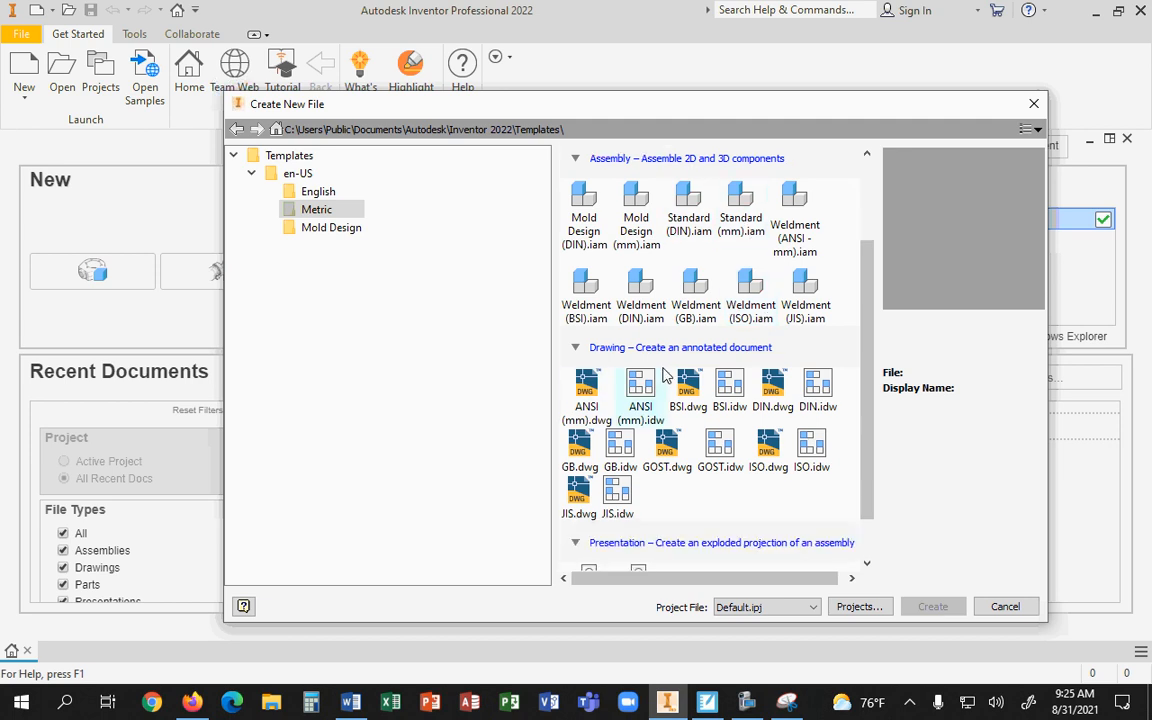
{"action": "scroll", "coordinate": [664, 374], "scroll_direction": "down", "scroll_amount": 1}
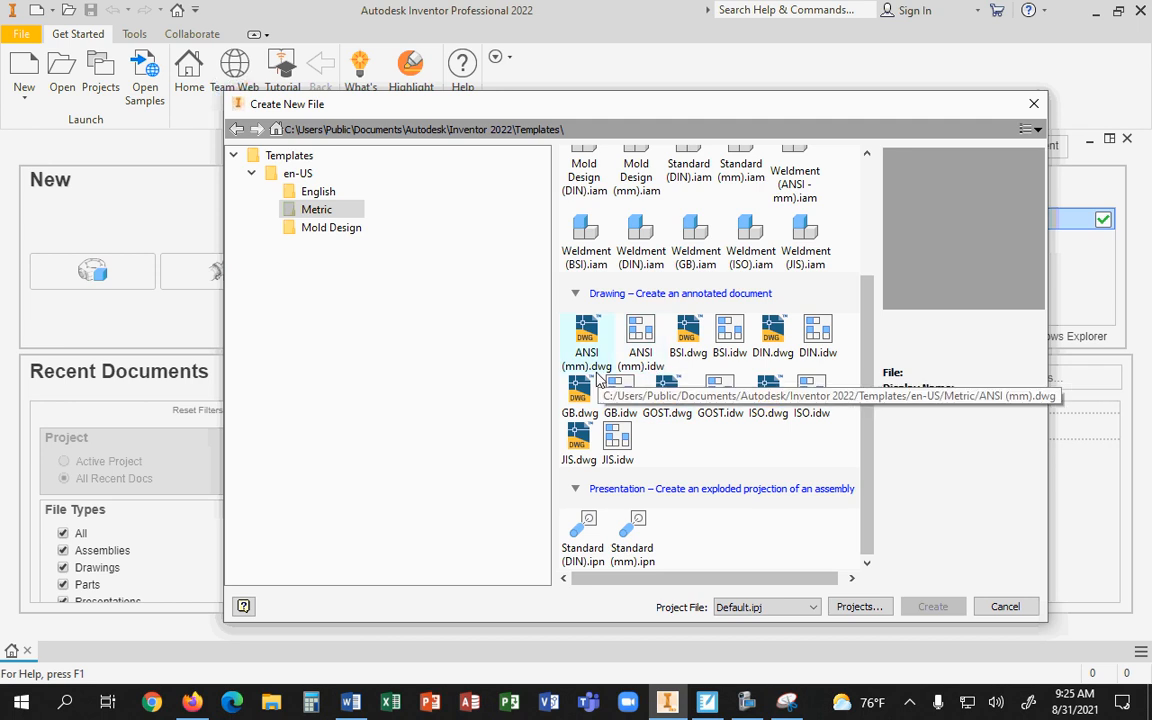
{"action": "scroll", "coordinate": [638, 285], "scroll_direction": "up", "scroll_amount": 2}
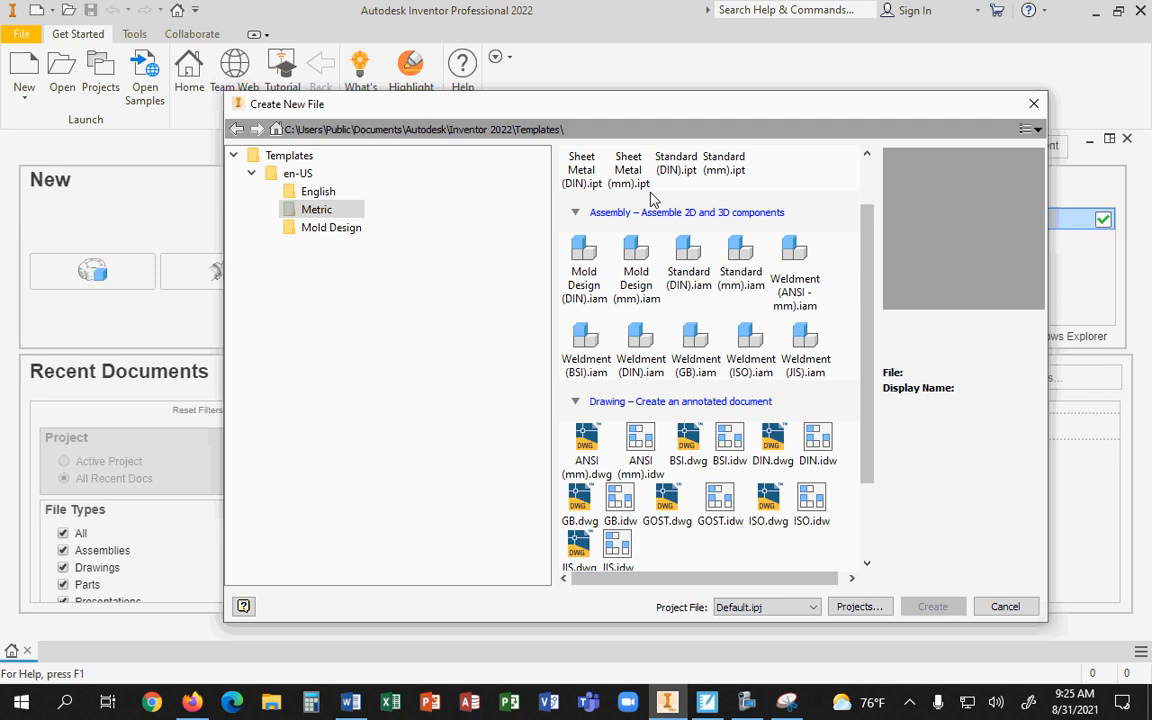
{"action": "scroll", "coordinate": [650, 334], "scroll_direction": "down", "scroll_amount": 1}
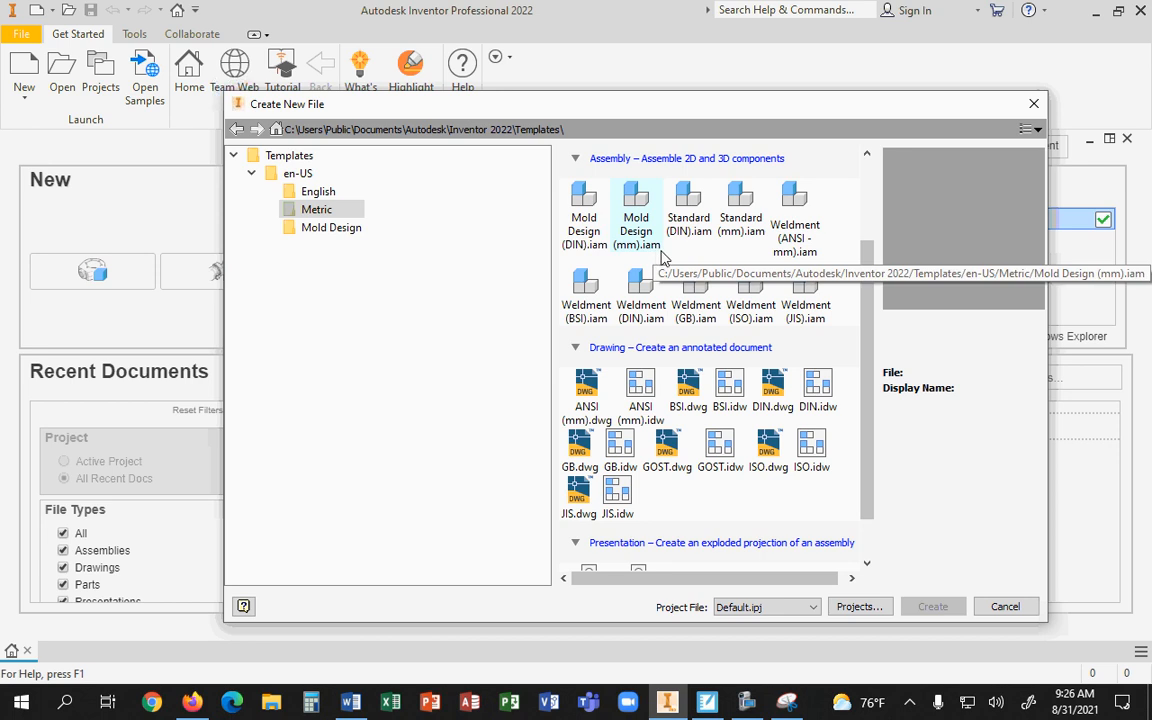
{"action": "scroll", "coordinate": [660, 258], "scroll_direction": "down", "scroll_amount": 1}
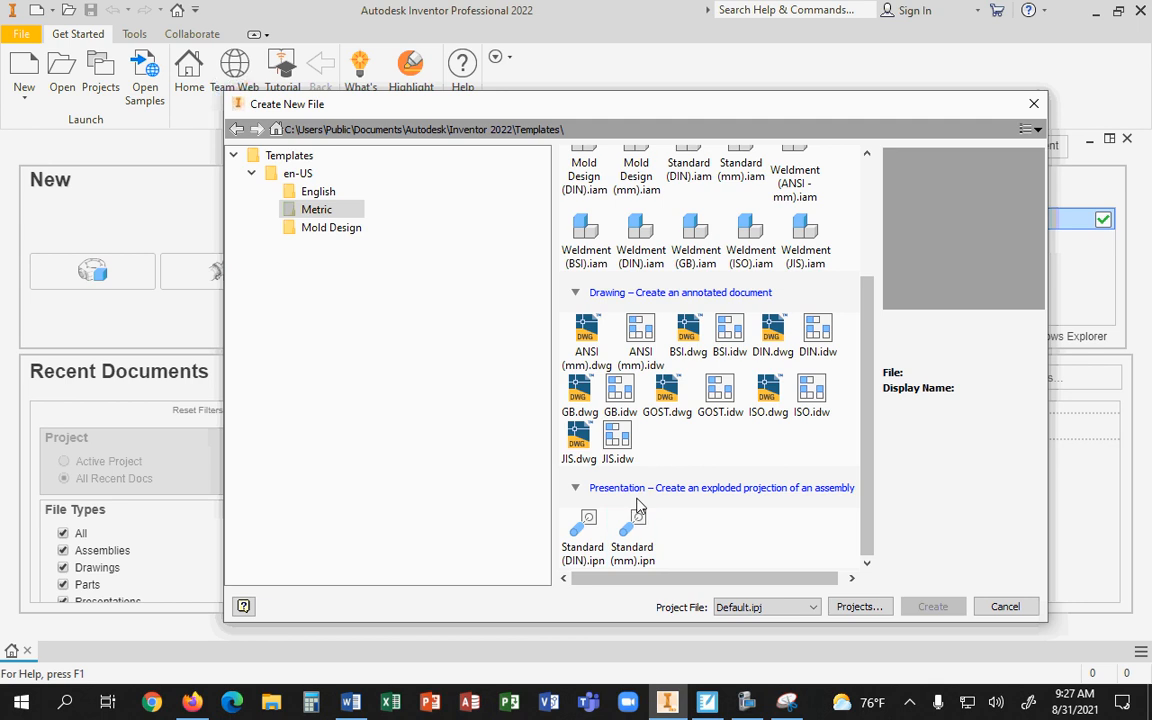
{"action": "scroll", "coordinate": [637, 507], "scroll_direction": "up", "scroll_amount": 3}
{"action": "scroll", "coordinate": [637, 507], "scroll_direction": "down", "scroll_amount": 3}
{"action": "scroll", "coordinate": [637, 507], "scroll_direction": "up", "scroll_amount": 3}
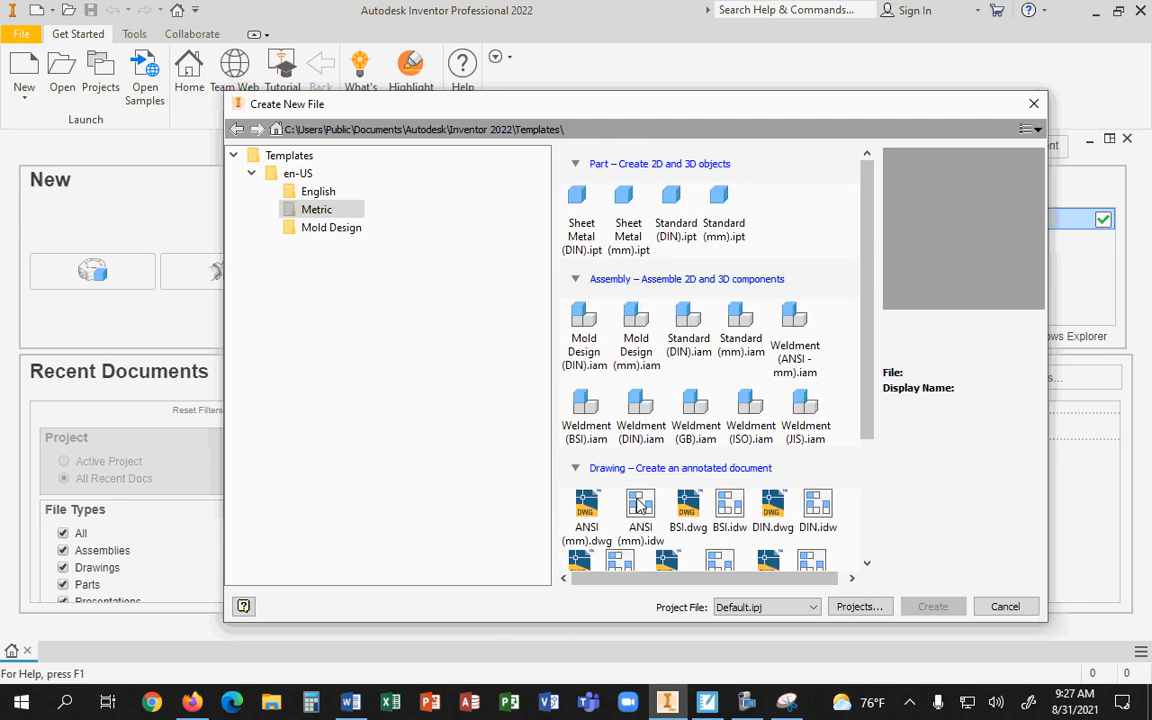
Step: Create a new part from the metric Standard (mm).ipt template and expand its Origin folder in the model browser
{"action": "left_click", "coordinate": [731, 210]}
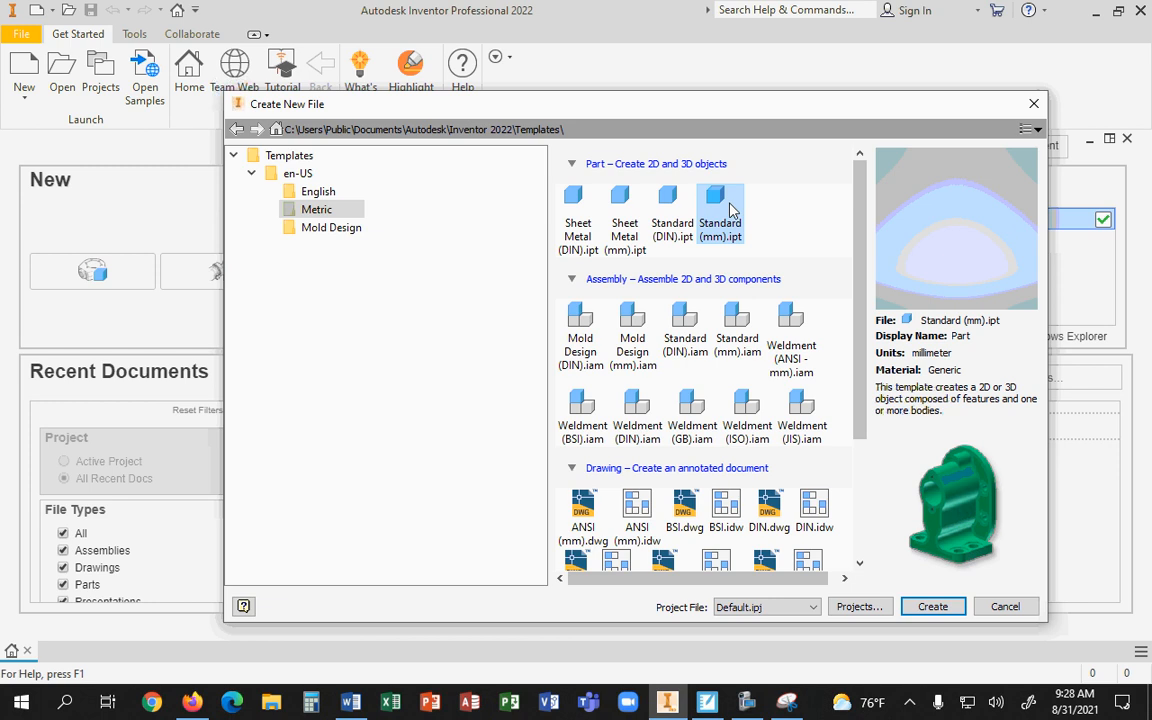
{"action": "left_click", "coordinate": [939, 609]}
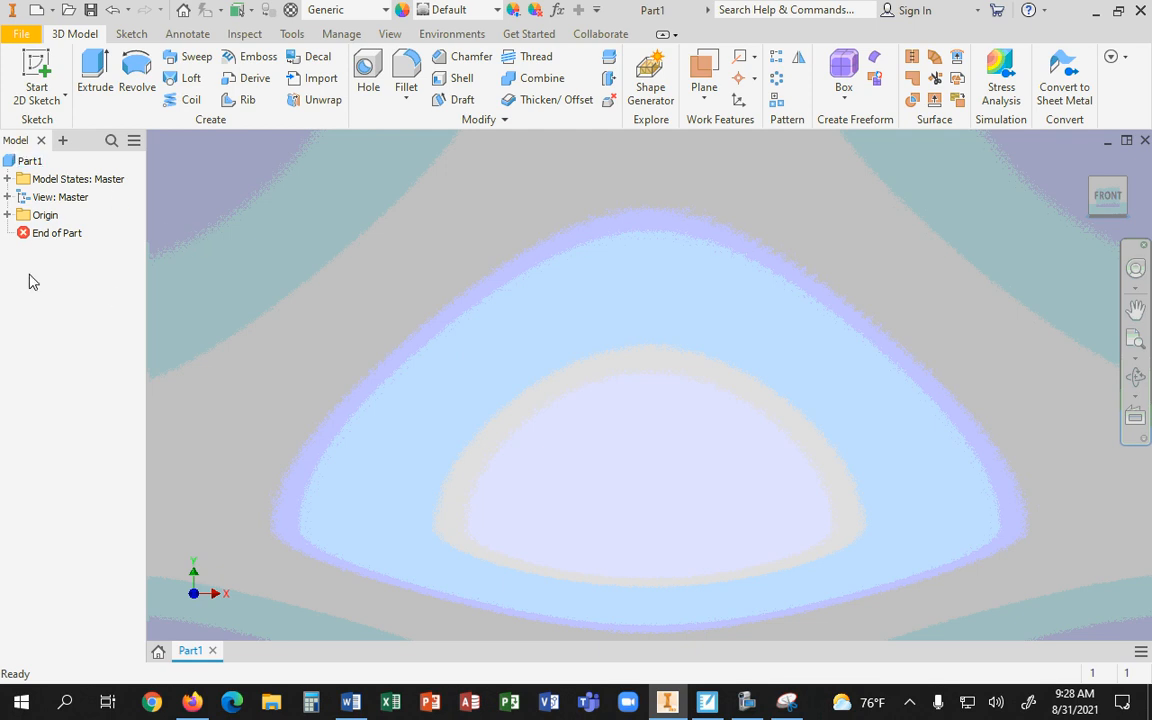
{"action": "left_click", "coordinate": [7, 215]}
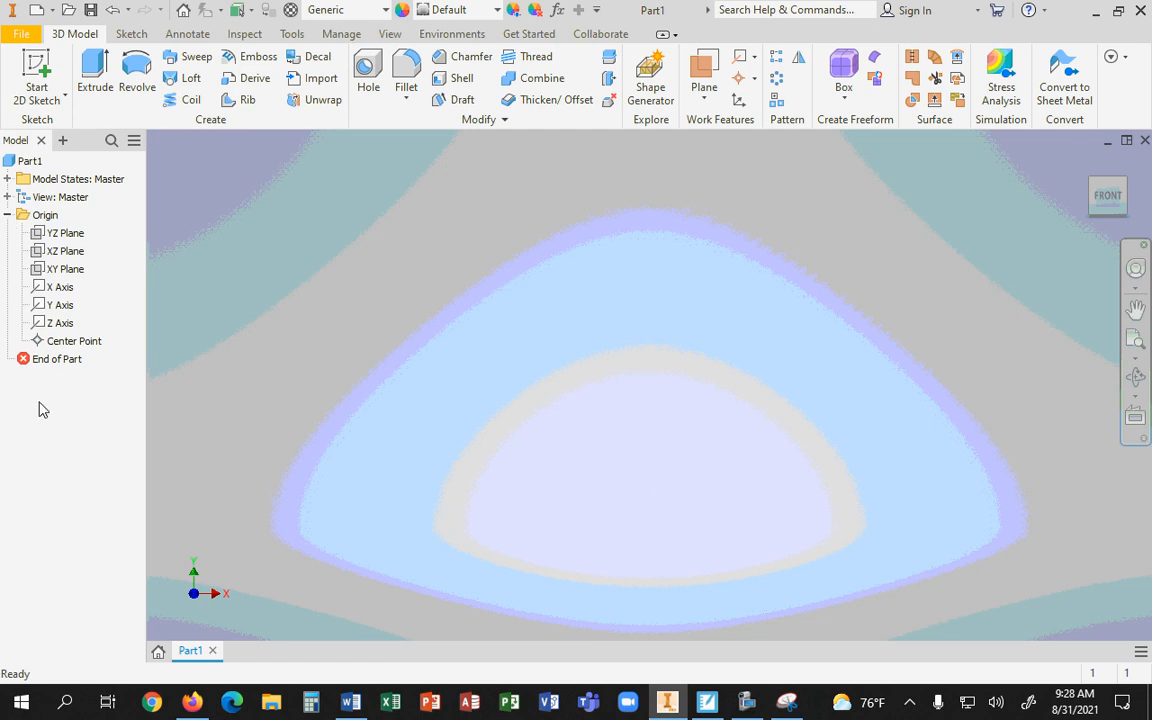
{"action": "left_click", "coordinate": [131, 34]}
{"action": "left_click", "coordinate": [190, 36]}
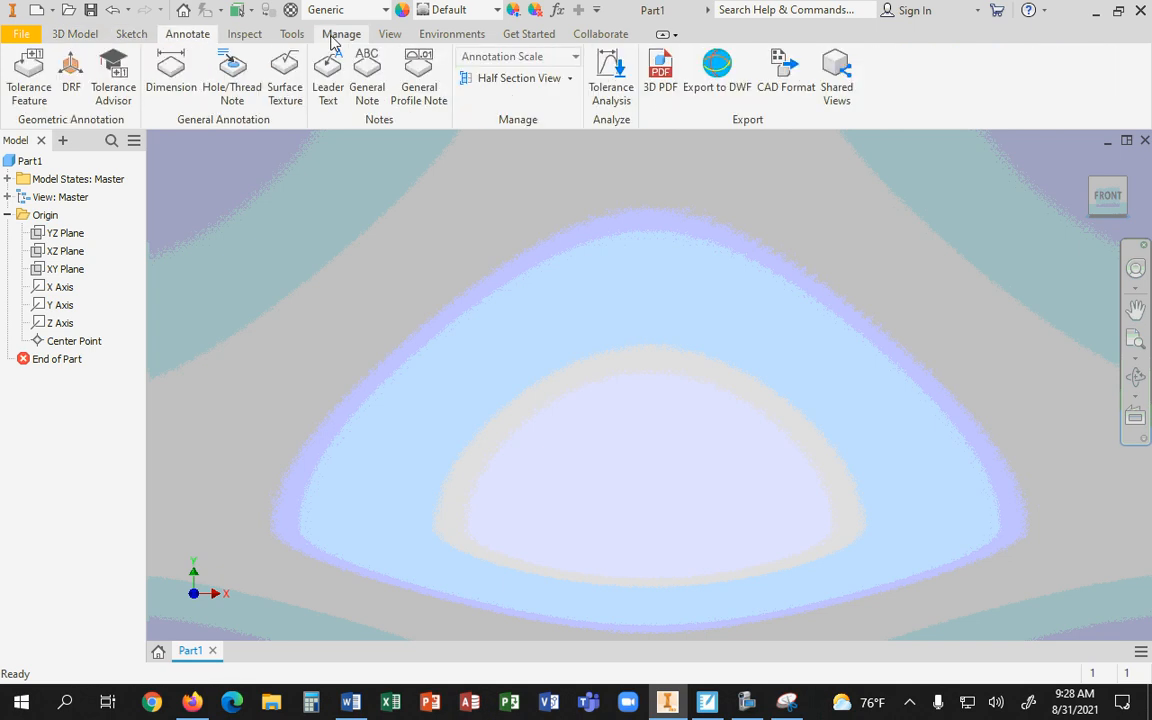
{"action": "left_click", "coordinate": [241, 34]}
{"action": "left_click", "coordinate": [287, 36]}
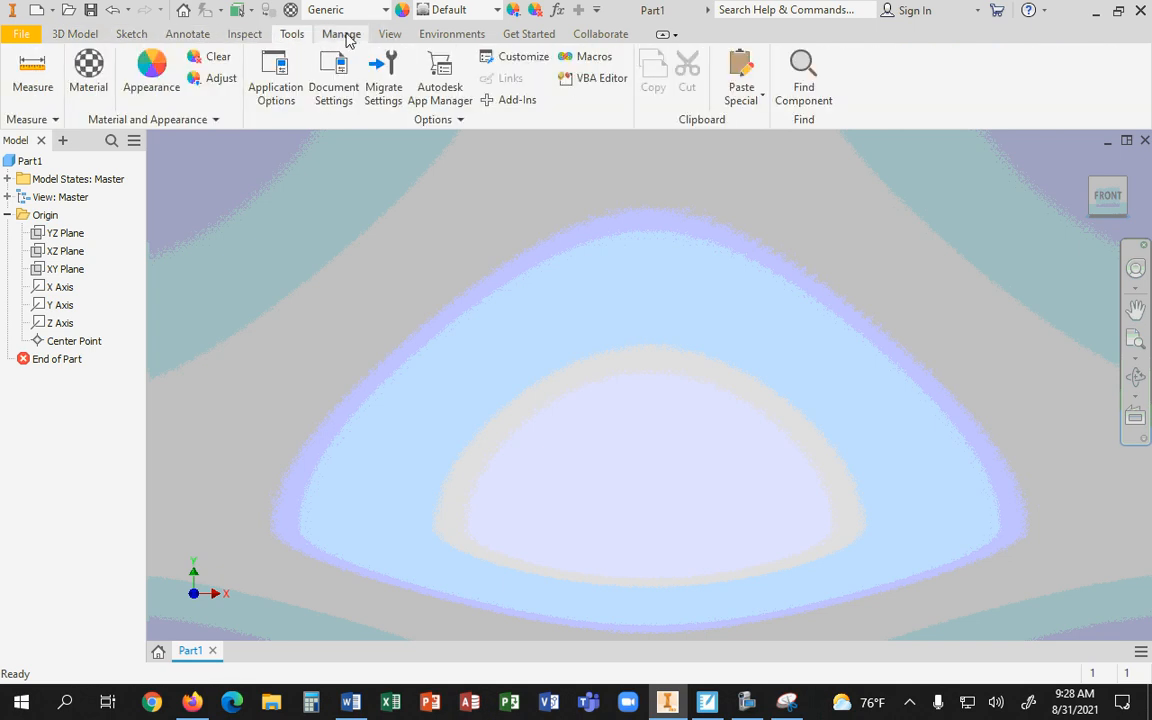
{"action": "left_click", "coordinate": [396, 35]}
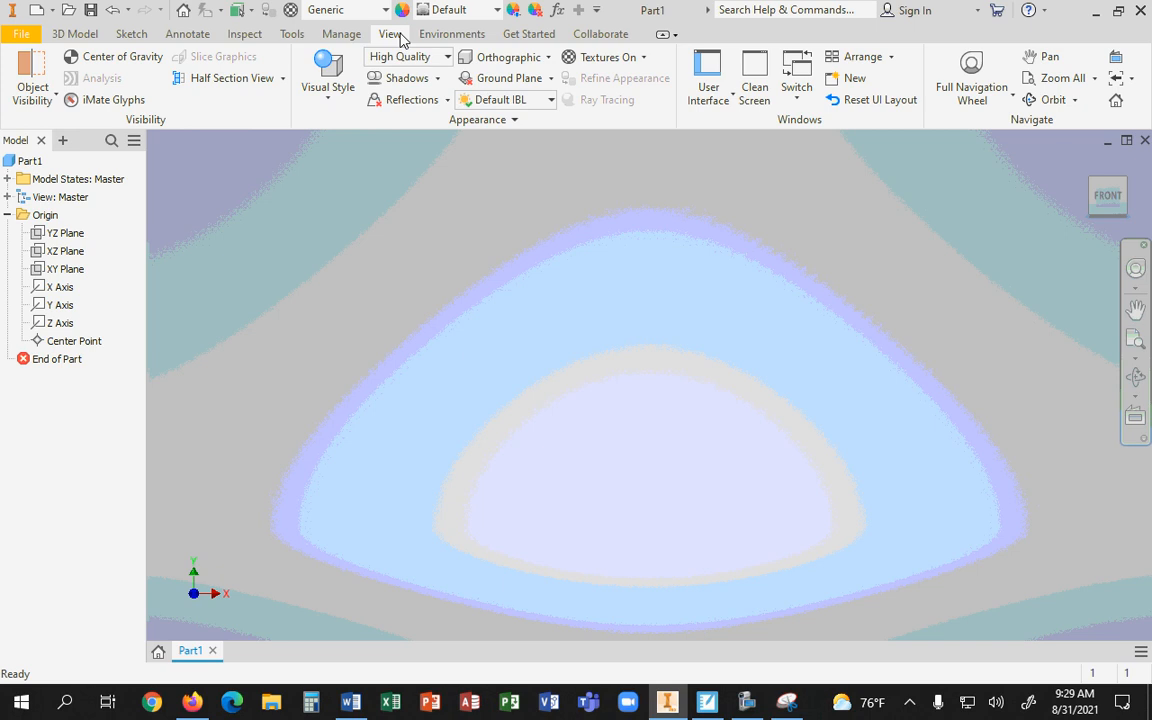
{"action": "left_click", "coordinate": [80, 35]}
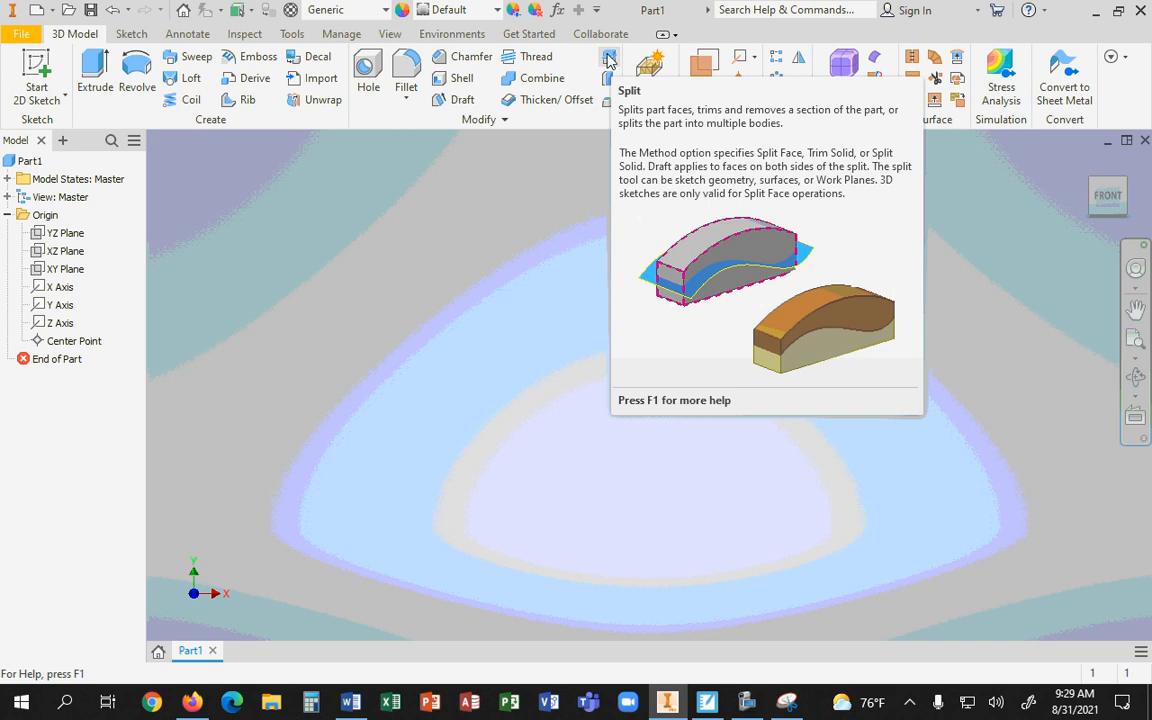
Step: Open the online help for the Split command, read through the article on combining or splitting bodies and faces, and minimize the browser
{"action": "key", "text": "F1"}
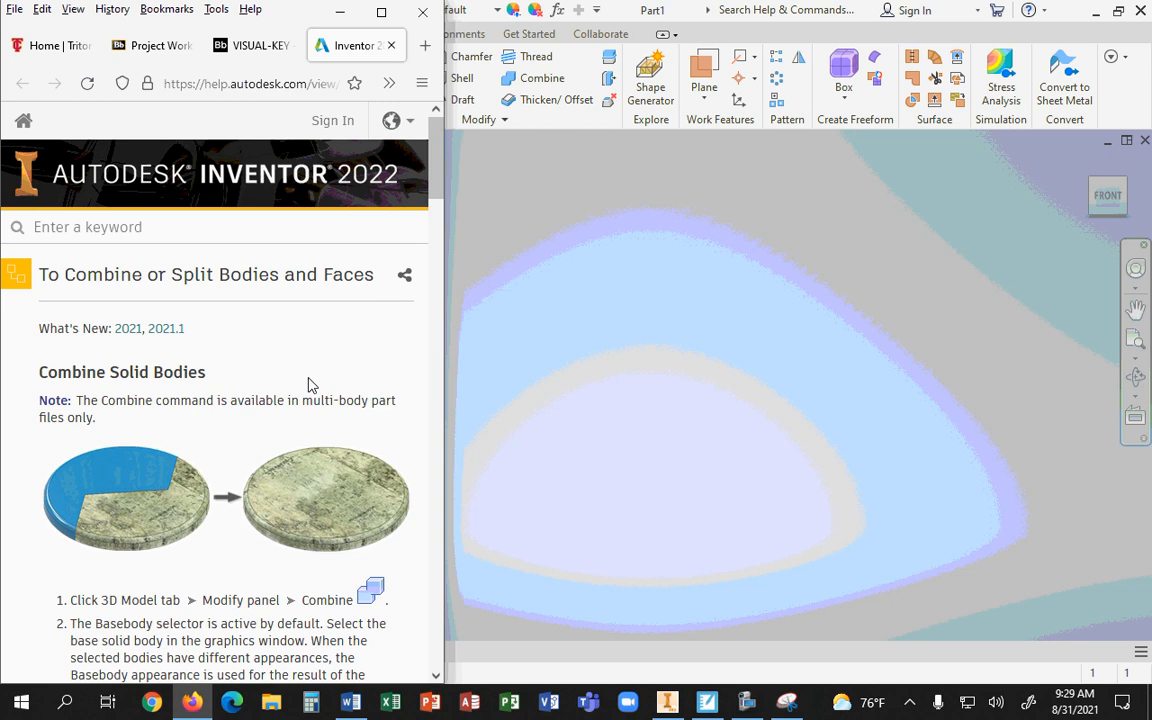
{"action": "scroll", "coordinate": [309, 383], "scroll_direction": "down", "scroll_amount": 5}
{"action": "scroll", "coordinate": [309, 383], "scroll_direction": "down", "scroll_amount": 7}
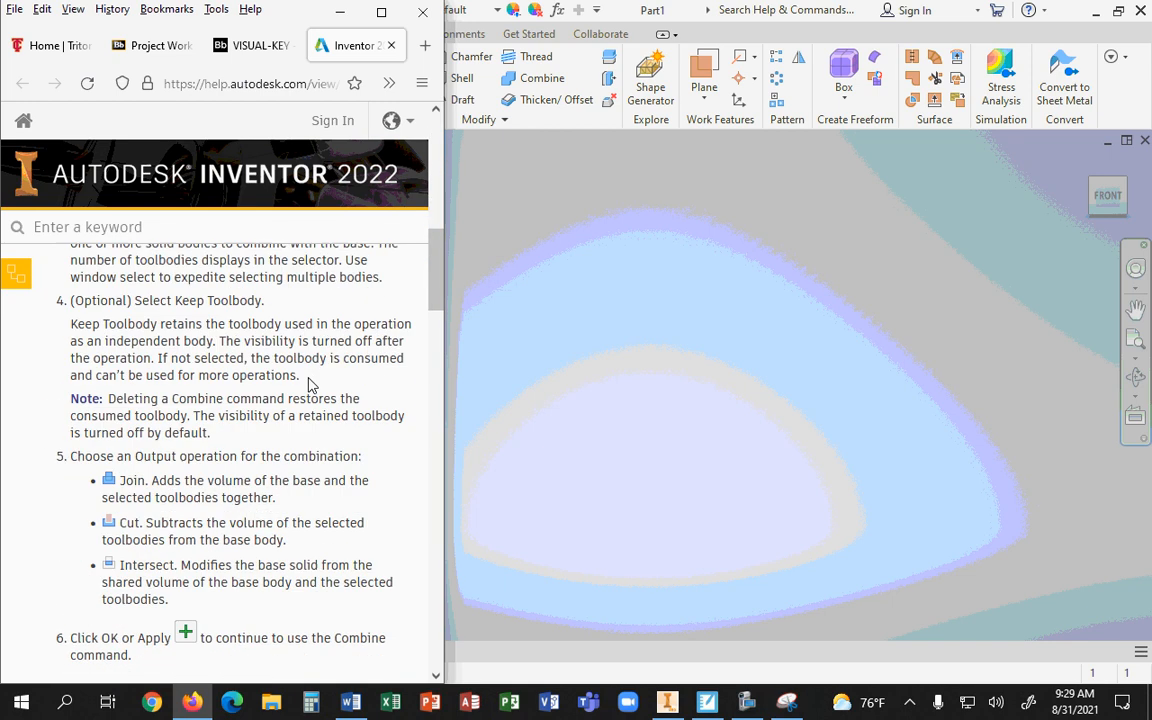
{"action": "scroll", "coordinate": [309, 380], "scroll_direction": "down", "scroll_amount": 8}
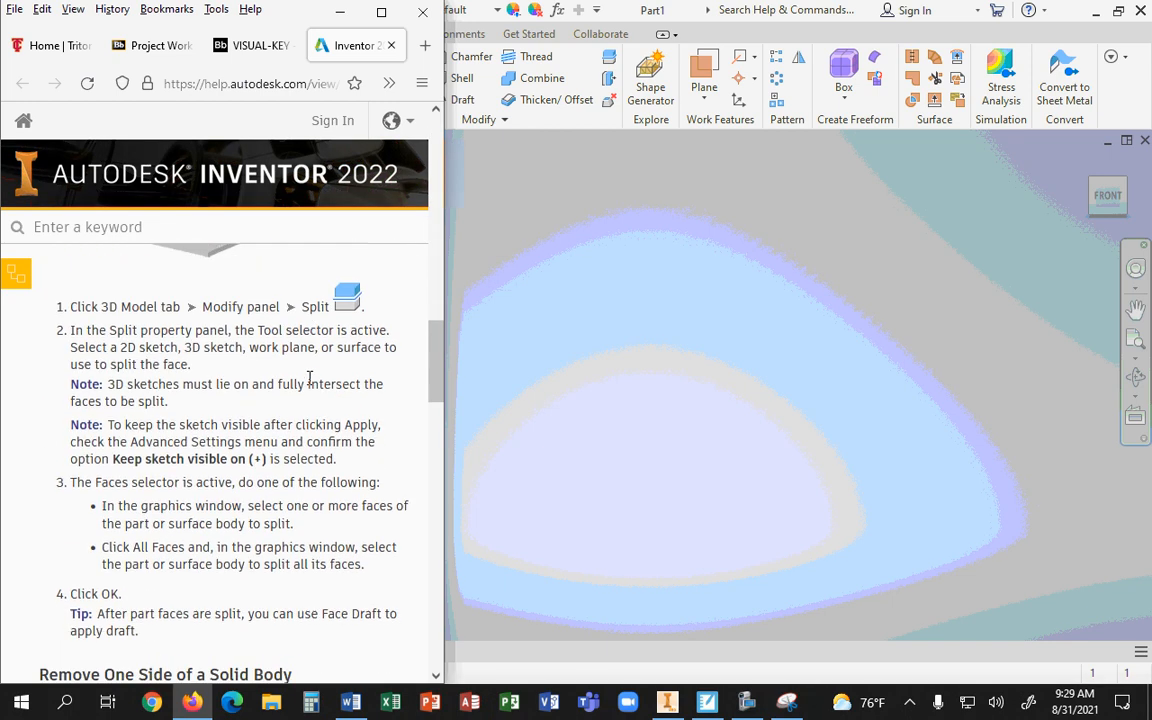
{"action": "scroll", "coordinate": [309, 383], "scroll_direction": "down", "scroll_amount": 9}
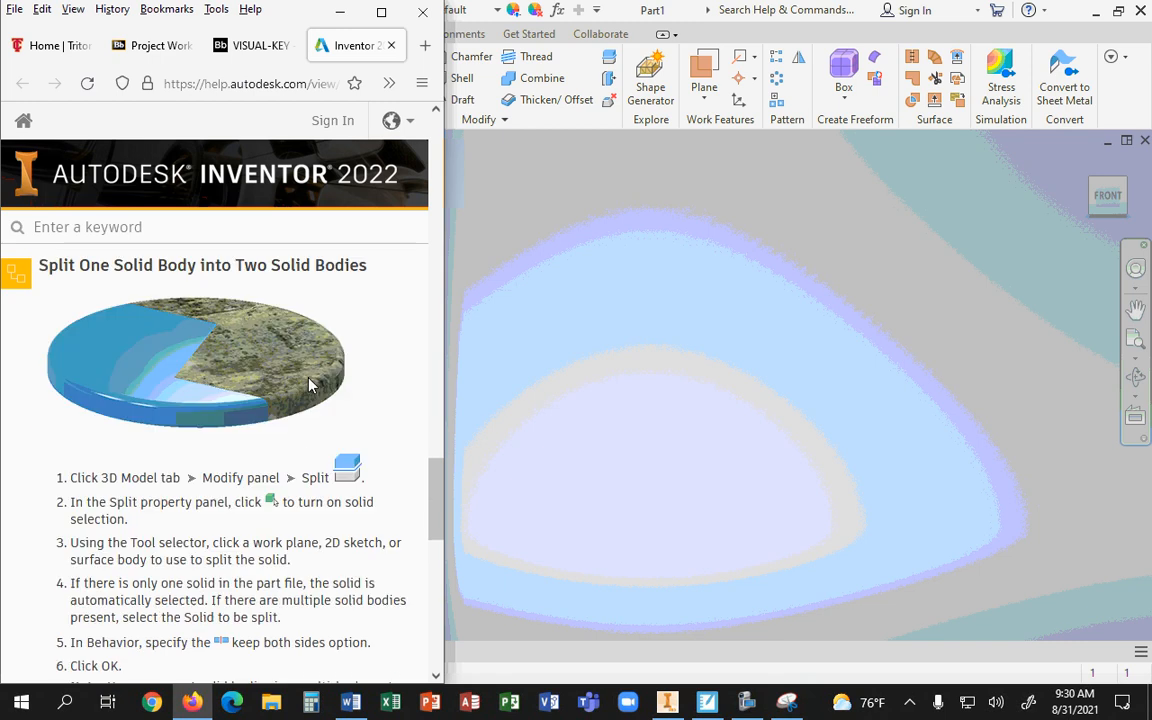
{"action": "scroll", "coordinate": [309, 383], "scroll_direction": "down", "scroll_amount": 1}
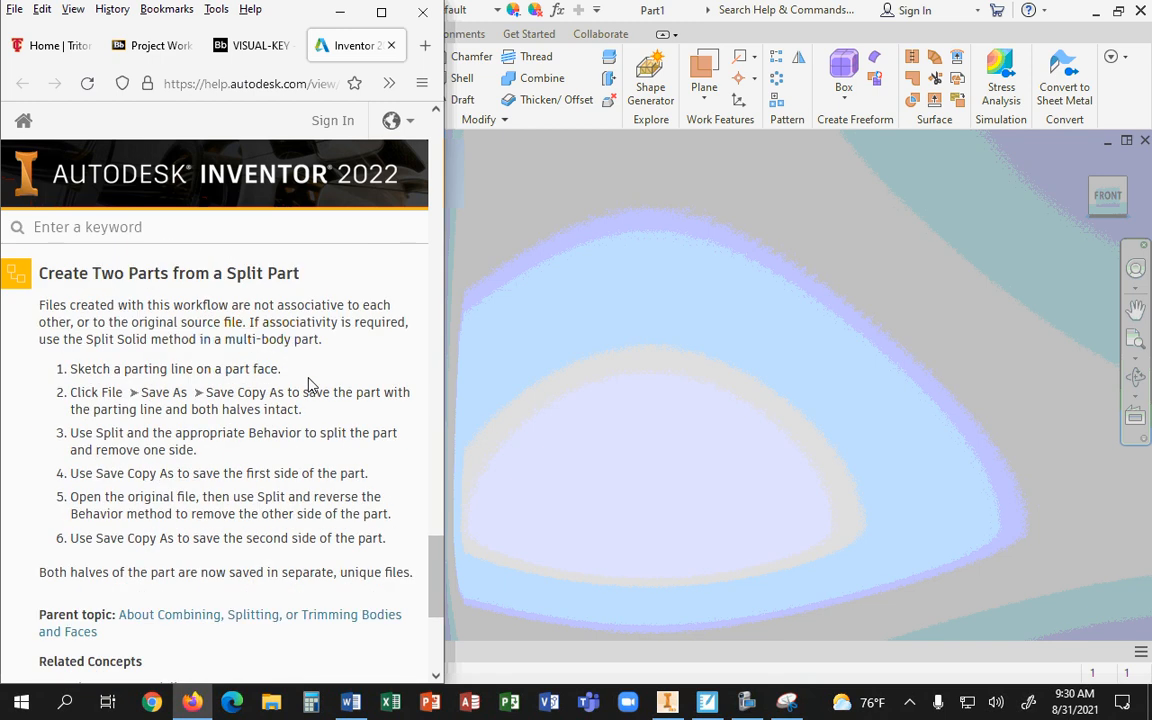
{"action": "left_click", "coordinate": [336, 14]}
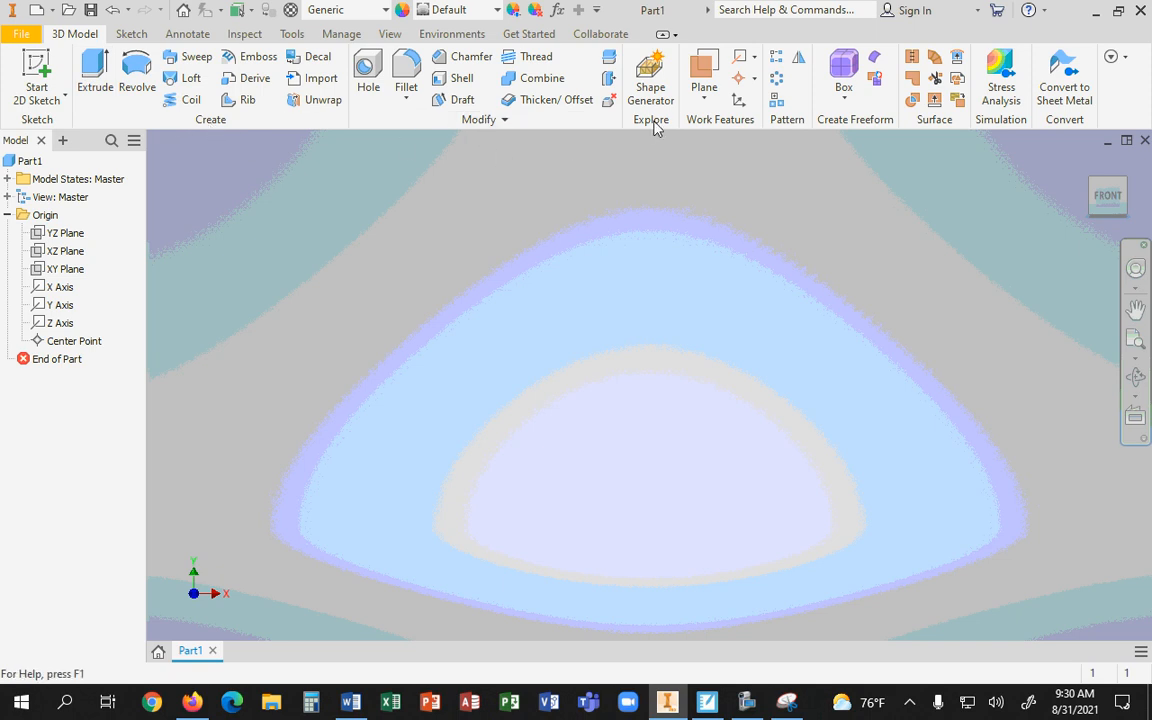
{"action": "left_click", "coordinate": [131, 34]}
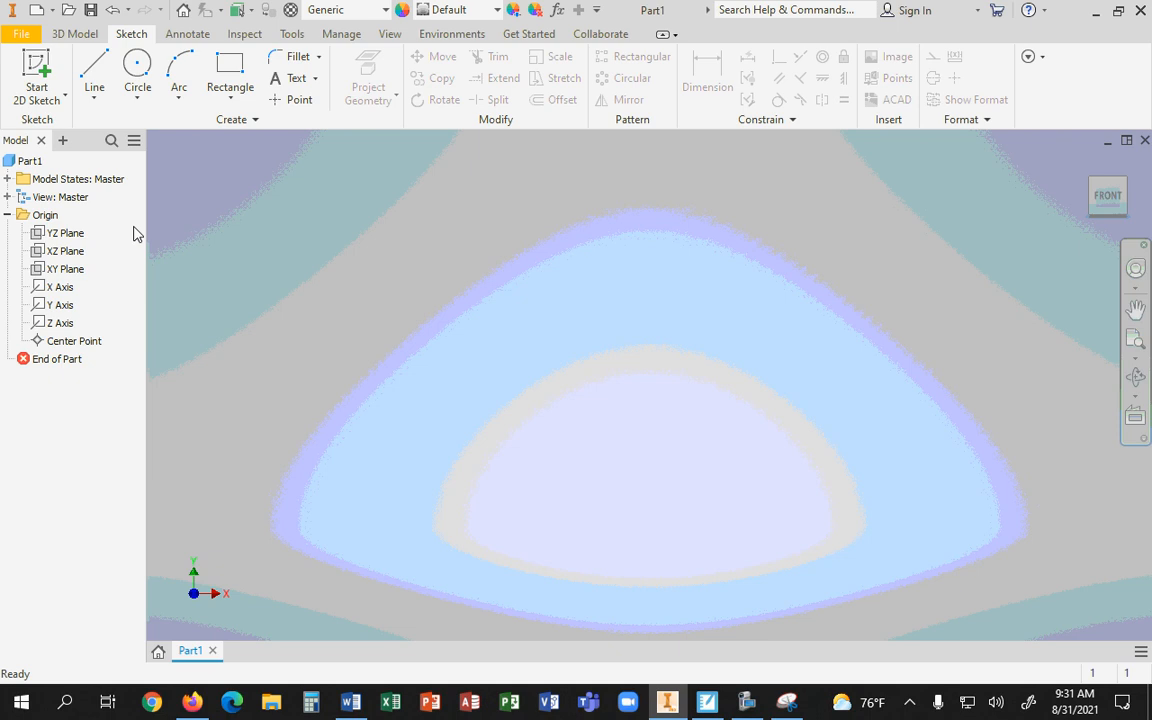
{"action": "left_click", "coordinate": [76, 33]}
{"action": "left_click", "coordinate": [190, 33]}
{"action": "left_click", "coordinate": [131, 35]}
{"action": "left_click", "coordinate": [62, 35]}
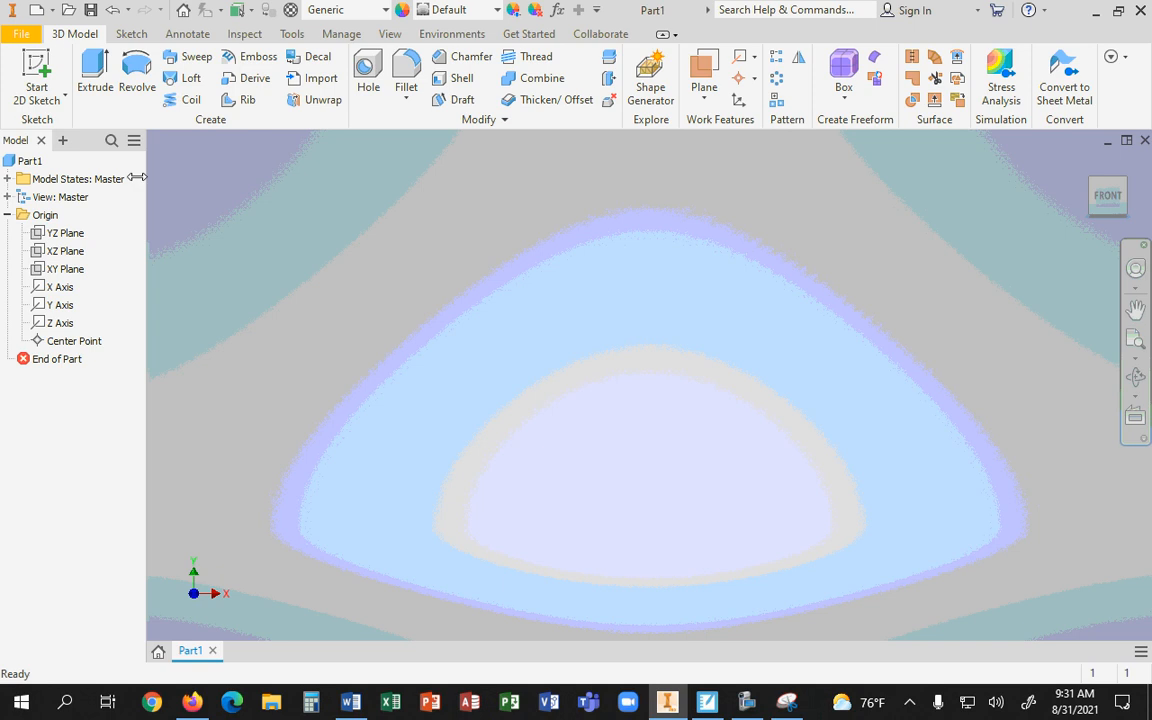
Step: Open the part's iProperties and review the summary, project, status, custom, save and physical properties
{"action": "right_click", "coordinate": [31, 166]}
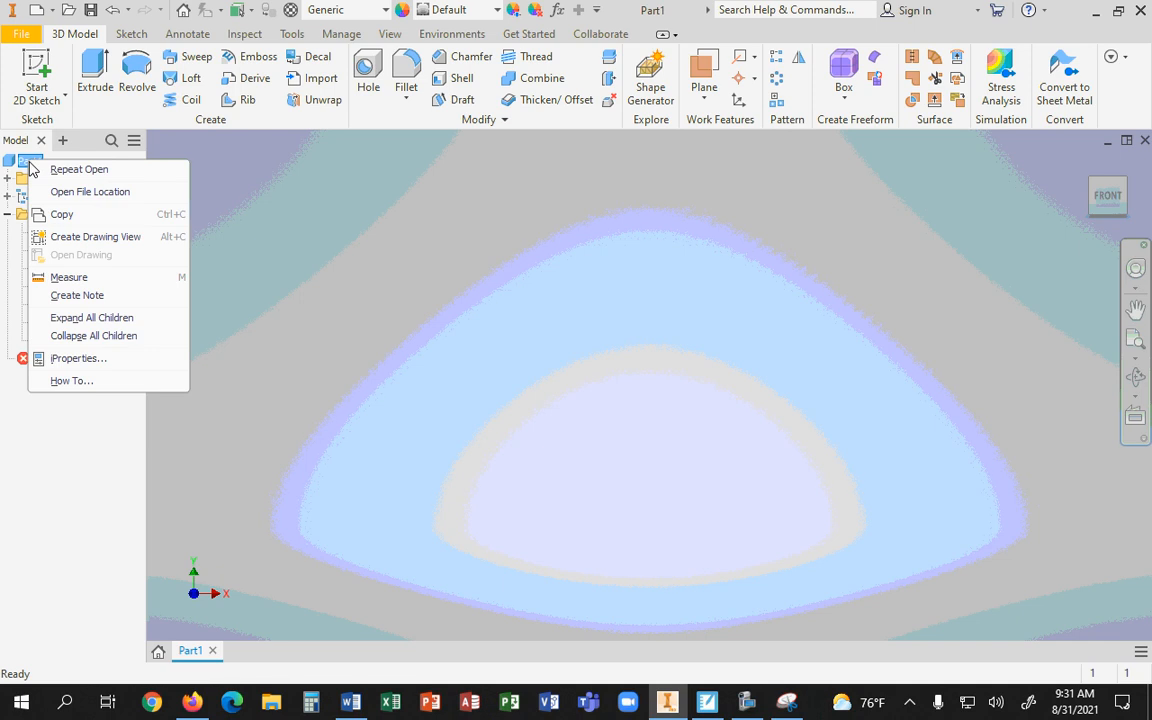
{"action": "left_click", "coordinate": [76, 360]}
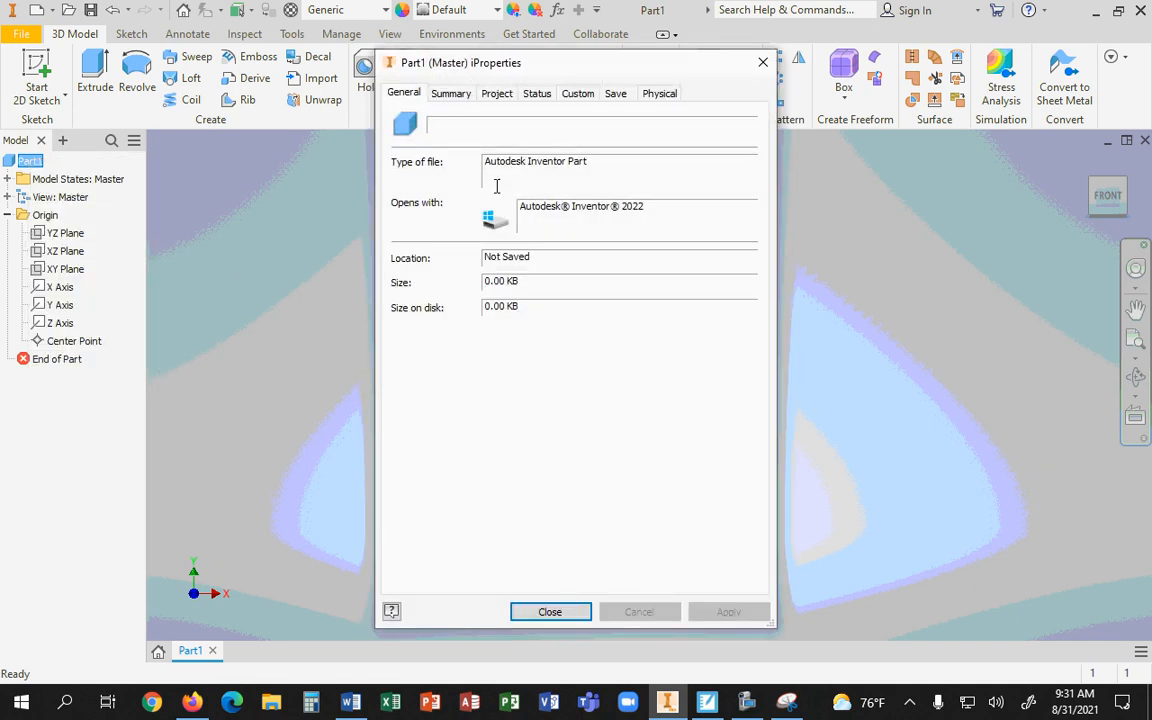
{"action": "left_click", "coordinate": [450, 93]}
{"action": "left_click", "coordinate": [497, 93]}
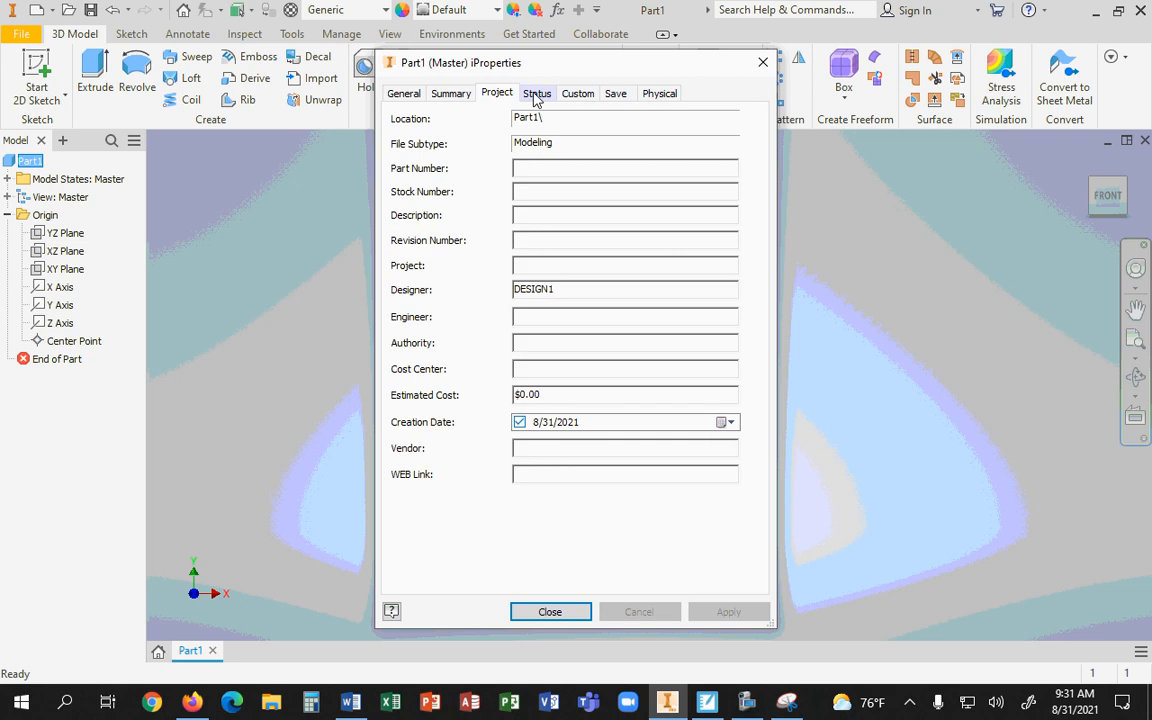
{"action": "left_click", "coordinate": [537, 93]}
{"action": "left_click", "coordinate": [586, 94]}
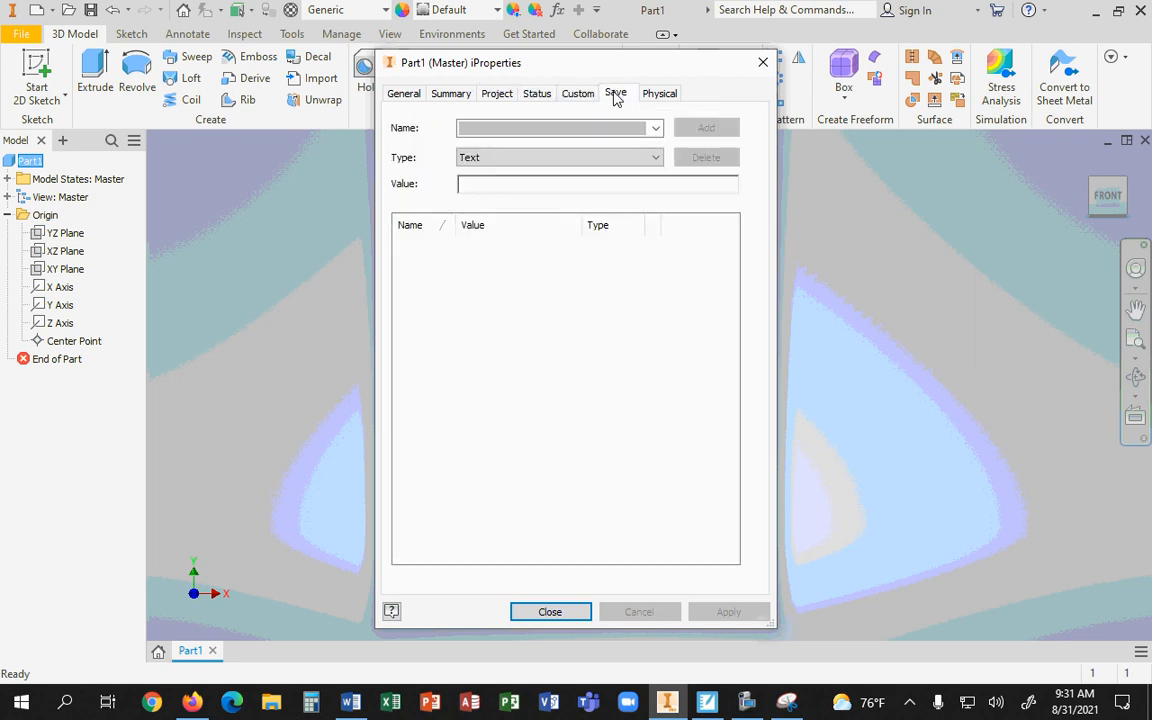
{"action": "left_click", "coordinate": [615, 94]}
{"action": "left_click", "coordinate": [659, 94]}
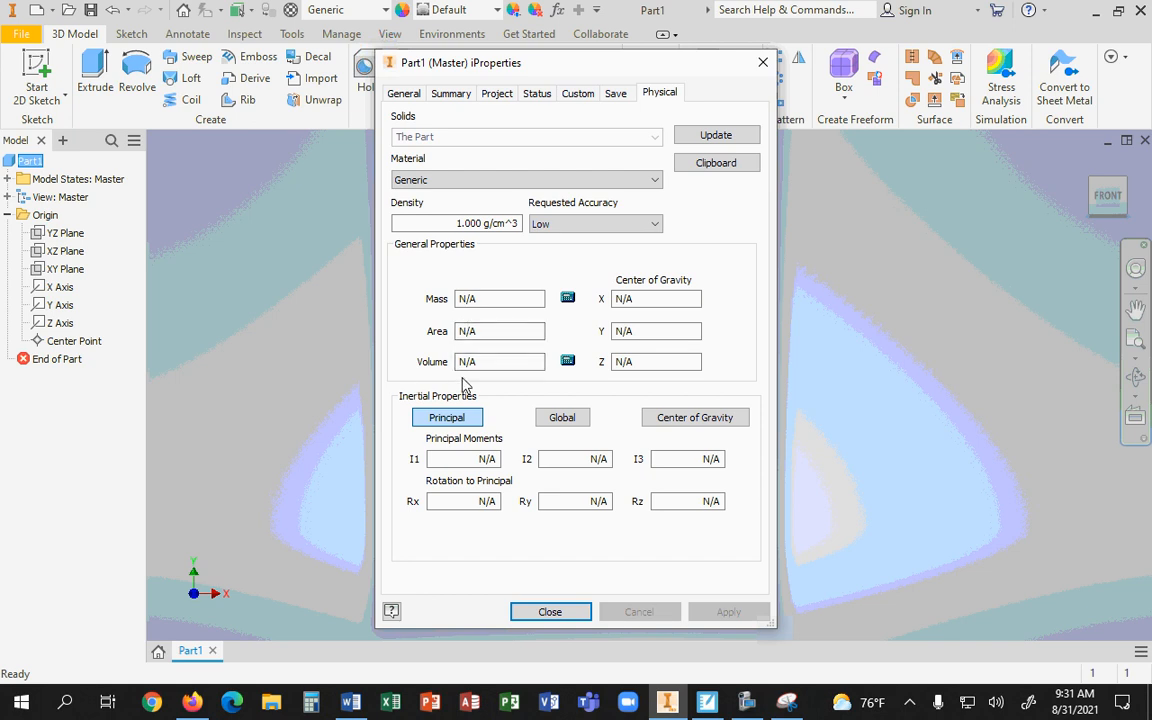
Step: Replace the Author entry in the part's summary properties with the author's initial and surname
{"action": "left_click", "coordinate": [458, 97]}
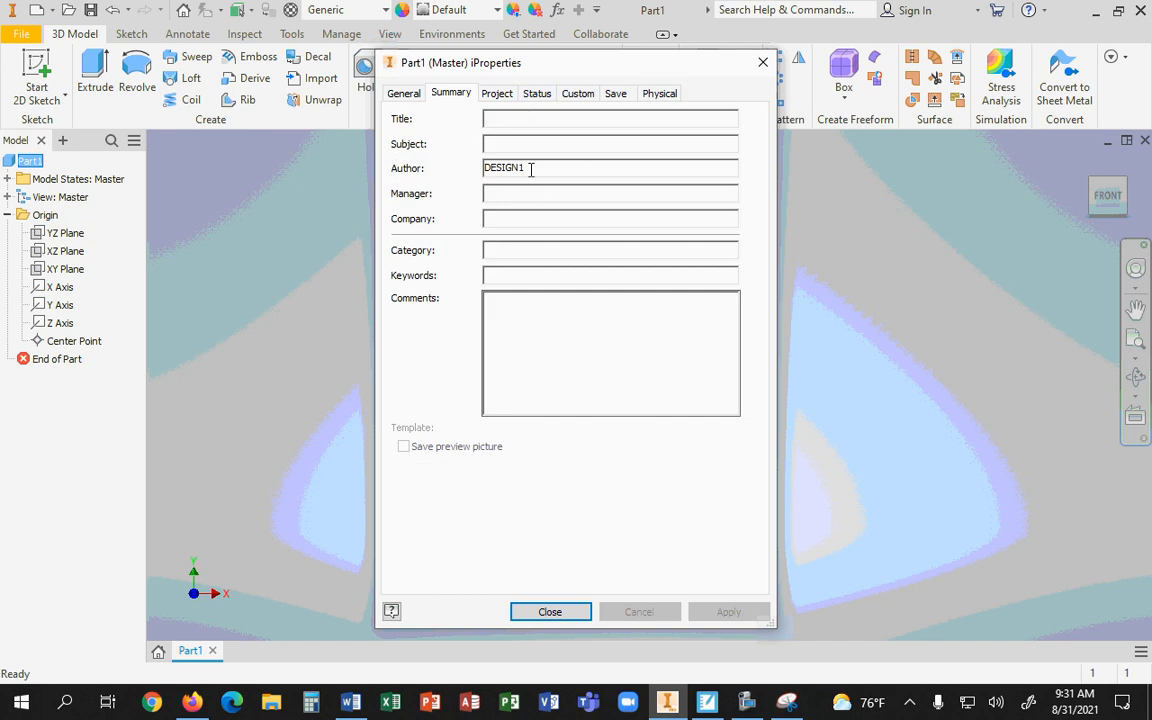
{"action": "left_click_drag", "start_coordinate": [530, 167], "coordinate": [424, 170]}
{"action": "type", "text": "A"}
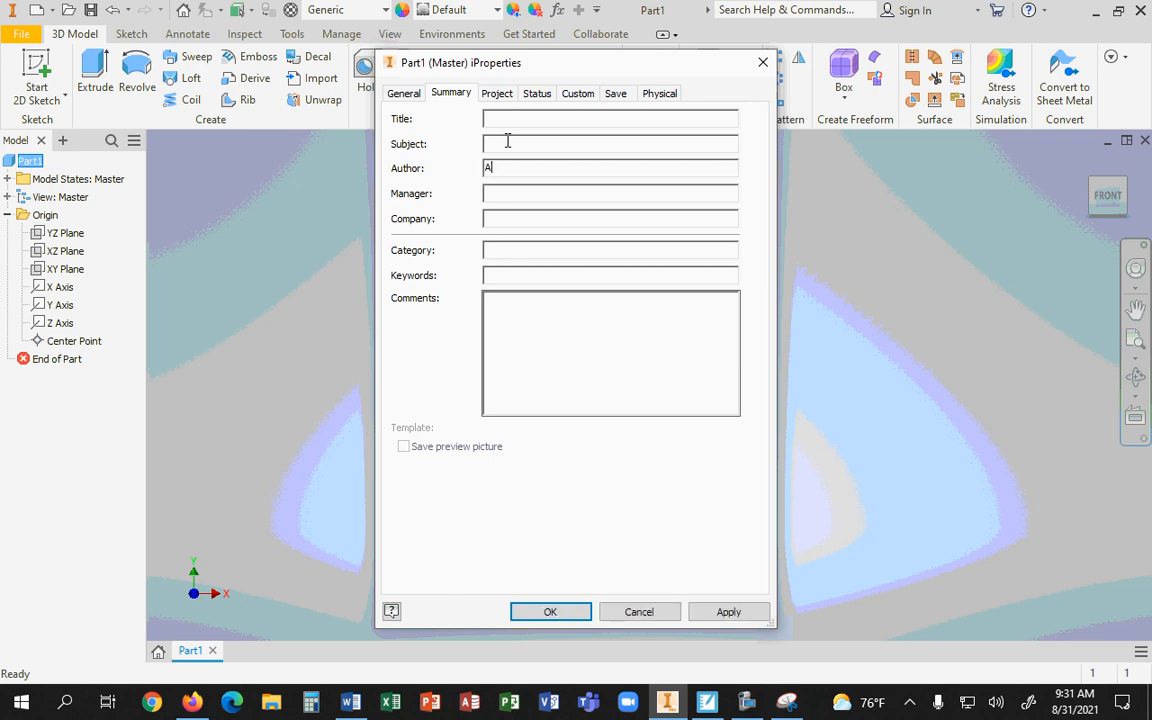
{"action": "type", "text": ". SHARRIS"}
{"action": "key", "text": "BackSpace"}
{"action": "key", "text": "BackSpace"}
{"action": "key", "text": "BackSpace"}
{"action": "key", "text": "BackSpace"}
{"action": "key", "text": "BackSpace"}
{"action": "key", "text": "BackSpace"}
{"action": "key", "text": "BackSpace"}
{"action": "key", "text": "BackSpace"}
{"action": "type", "text": "S>"}
{"action": "key", "text": "BackSpace"}
{"action": "type", "text": "."}
{"action": "key", "text": "BackSpace"}
{"action": "key", "text": "BackSpace"}
{"action": "type", "text": "SHARRIS"}
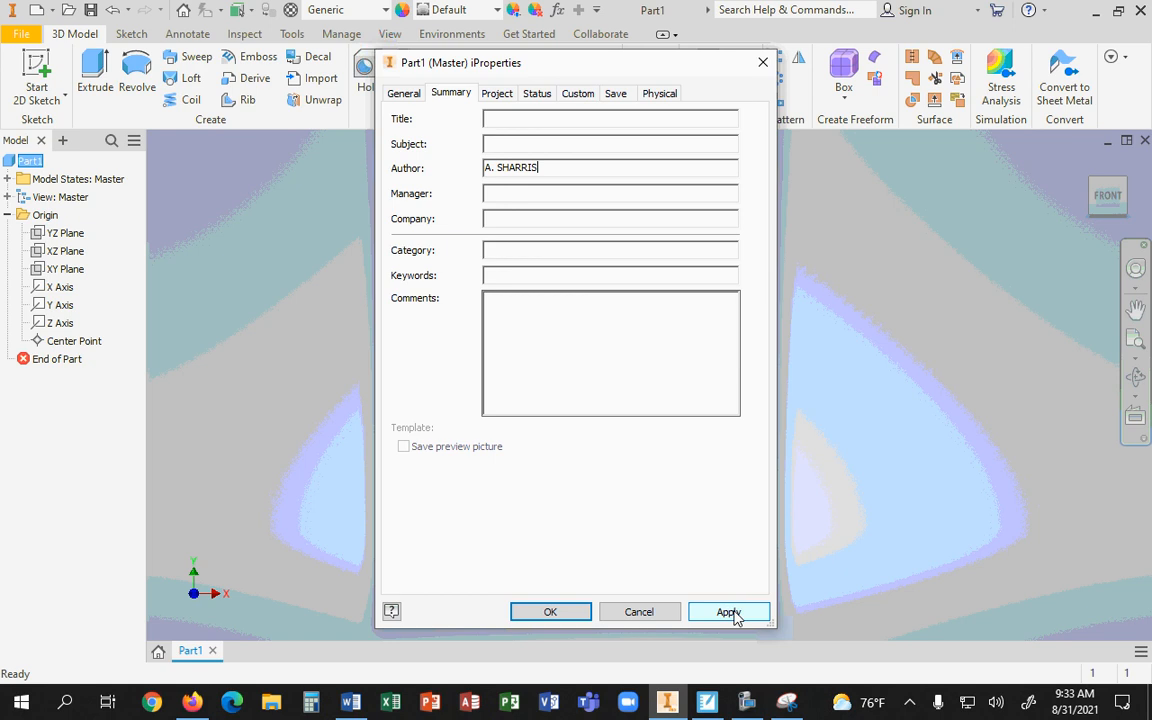
Step: Set the Company property to TIG ENTERPRISES and apply the summary changes
{"action": "left_click", "coordinate": [503, 218]}
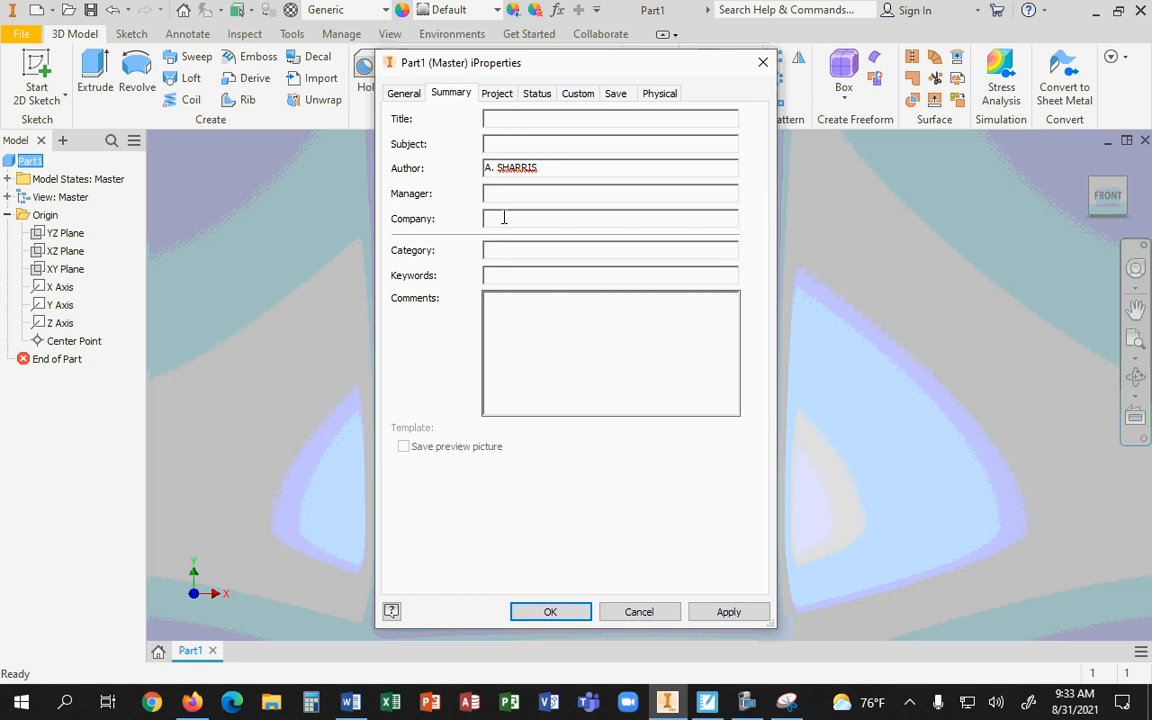
{"action": "type", "text": "TIG ENTERPRISES"}
{"action": "left_click", "coordinate": [731, 612]}
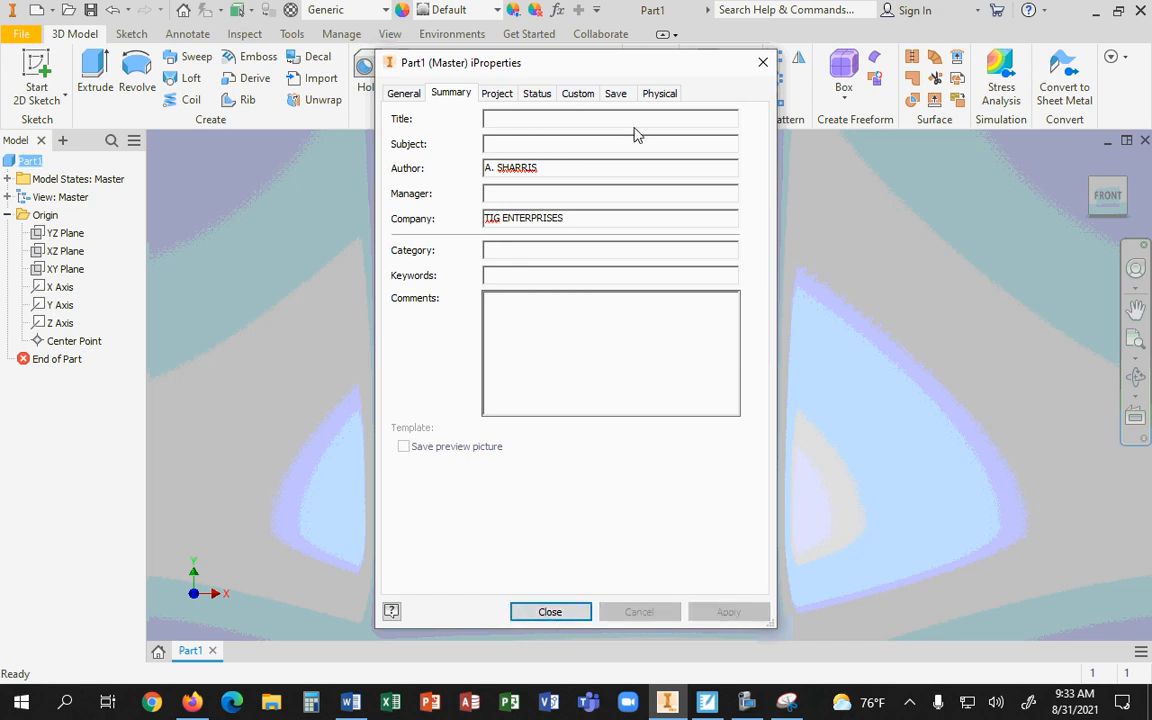
Step: Replace the Designer entry in the project properties with the author's name copied from the summary properties
{"action": "left_click", "coordinate": [499, 95]}
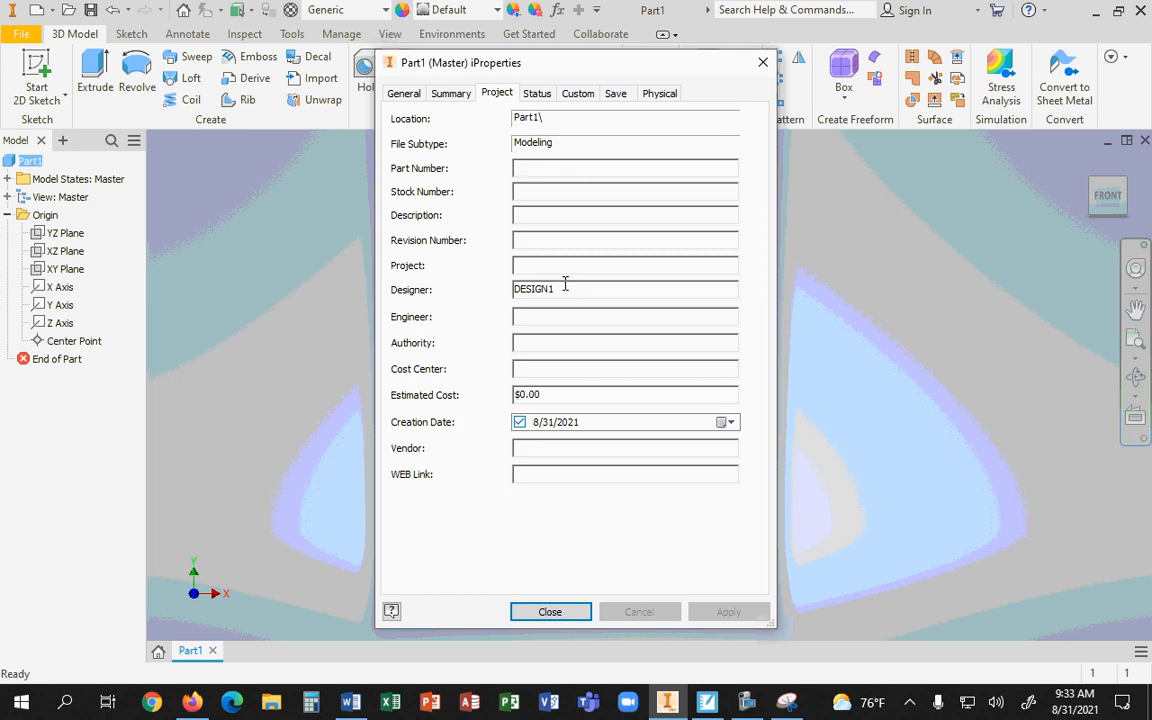
{"action": "left_click", "coordinate": [448, 93]}
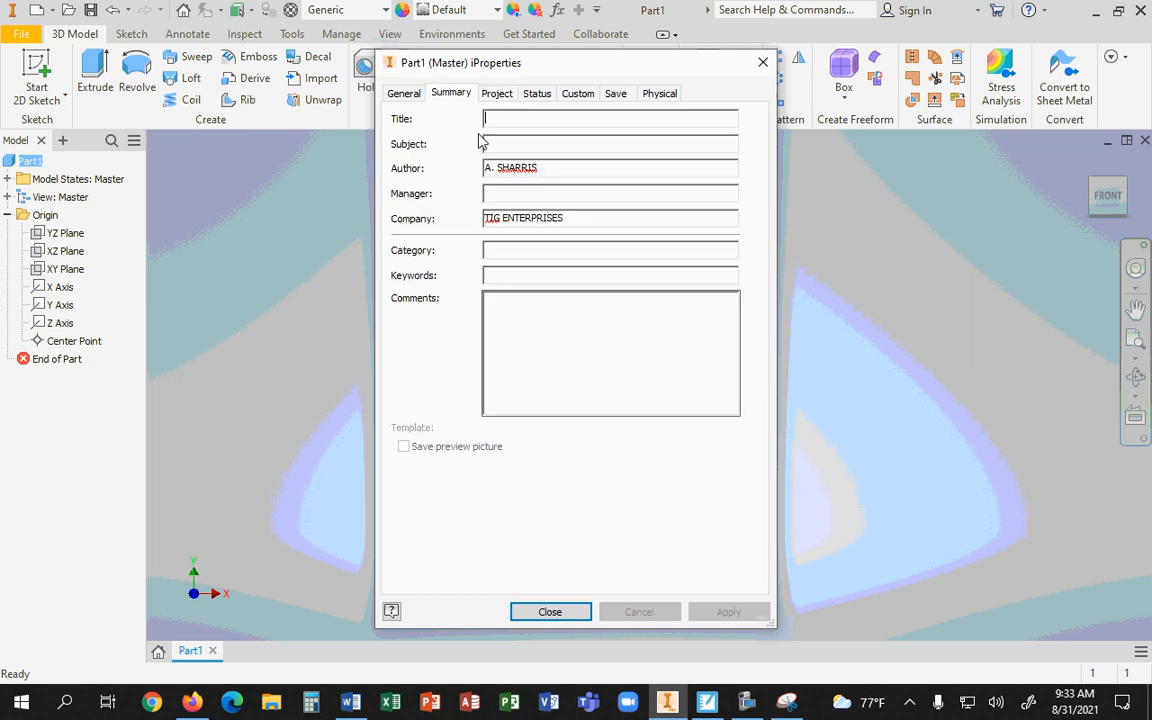
{"action": "left_click_drag", "start_coordinate": [545, 167], "coordinate": [436, 177]}
{"action": "key", "text": "ctrl+c"}
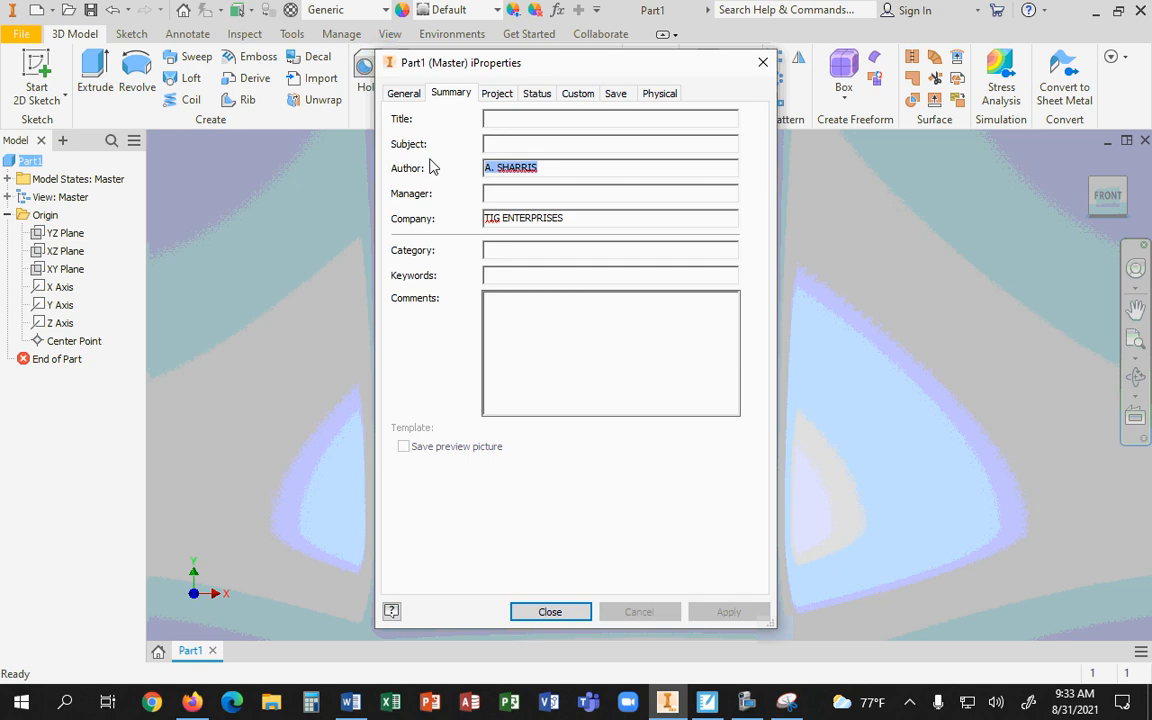
{"action": "left_click", "coordinate": [500, 94]}
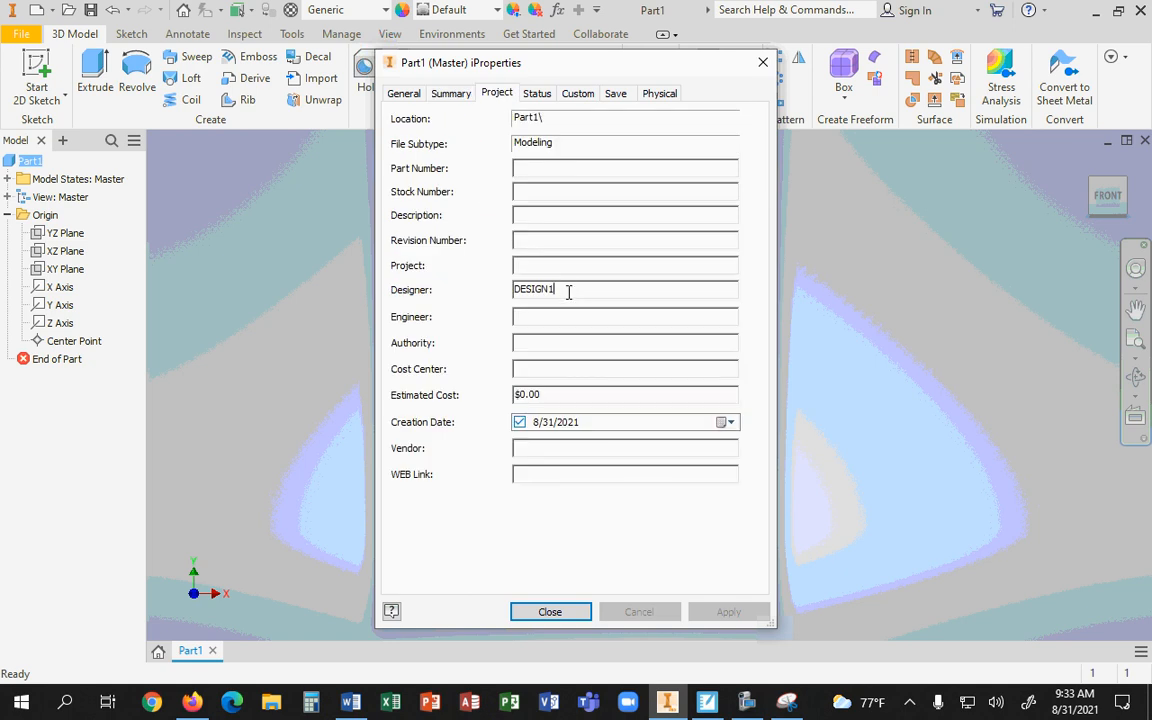
{"action": "left_click_drag", "start_coordinate": [568, 290], "coordinate": [489, 303]}
{"action": "key", "text": "ctrl+v"}
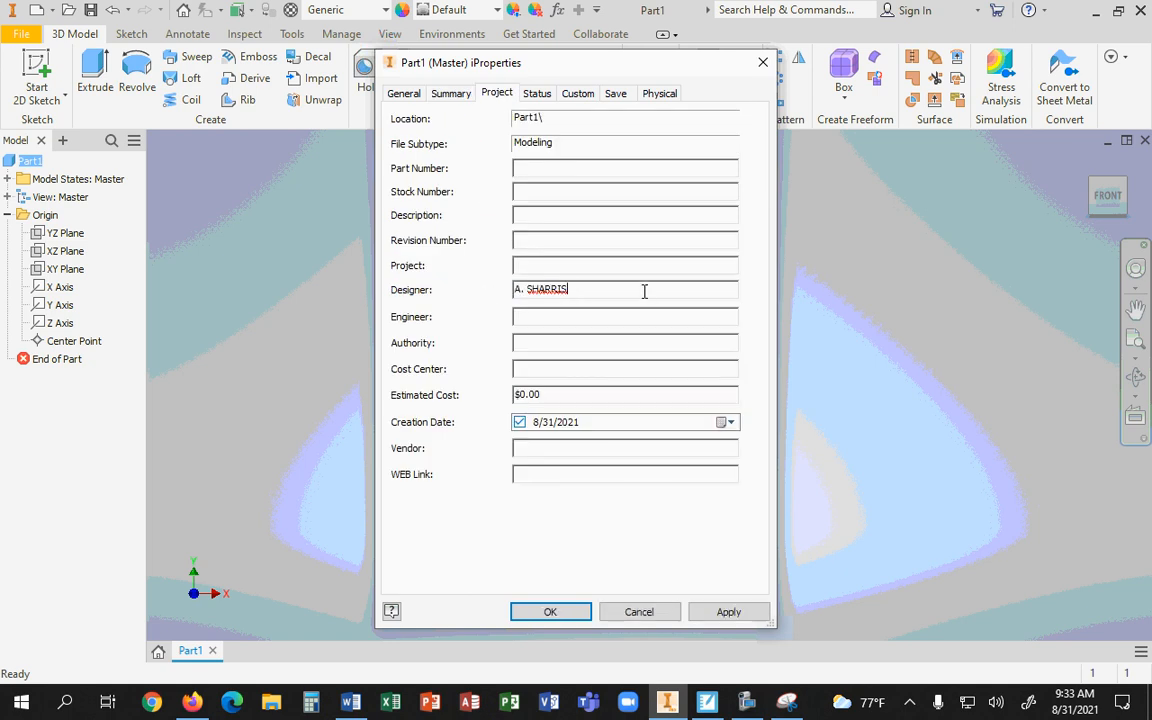
{"action": "left_click", "coordinate": [571, 317]}
{"action": "key", "text": "ctrl+v"}
{"action": "left_click", "coordinate": [563, 342]}
{"action": "key", "text": "ctrl+v"}
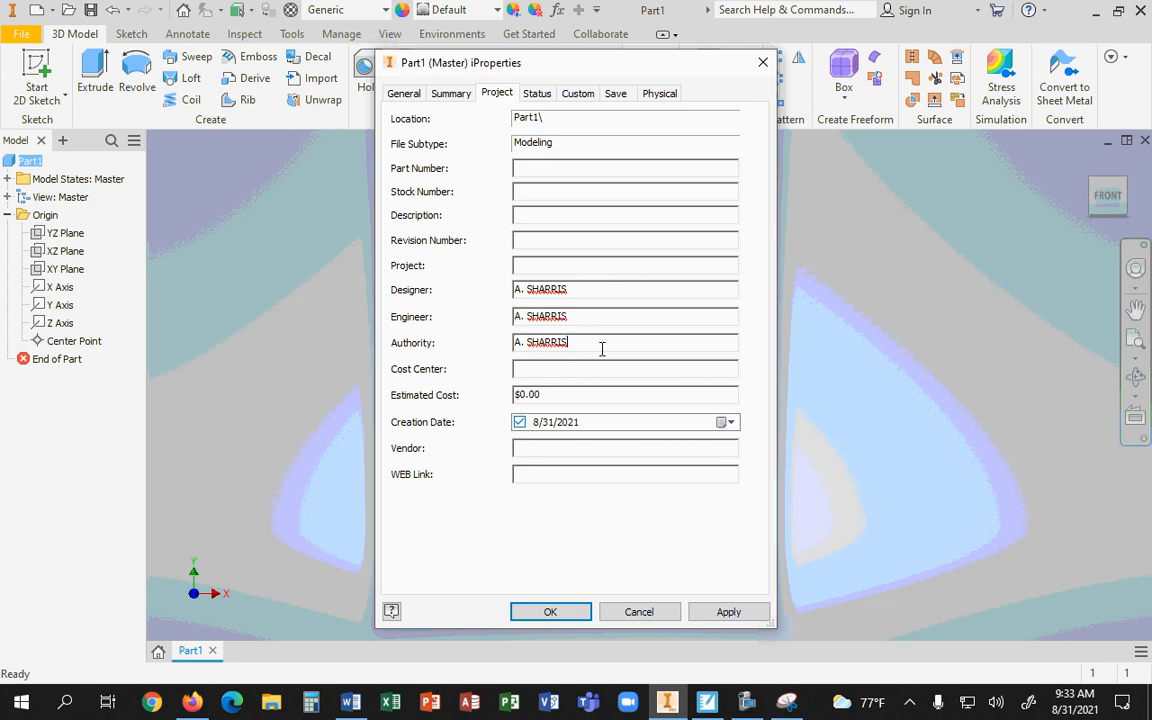
{"action": "left_click_drag", "start_coordinate": [607, 342], "coordinate": [411, 343]}
{"action": "key", "text": "BackSpace"}
{"action": "double_click", "coordinate": [568, 318]}
{"action": "key", "text": "BackSpace"}
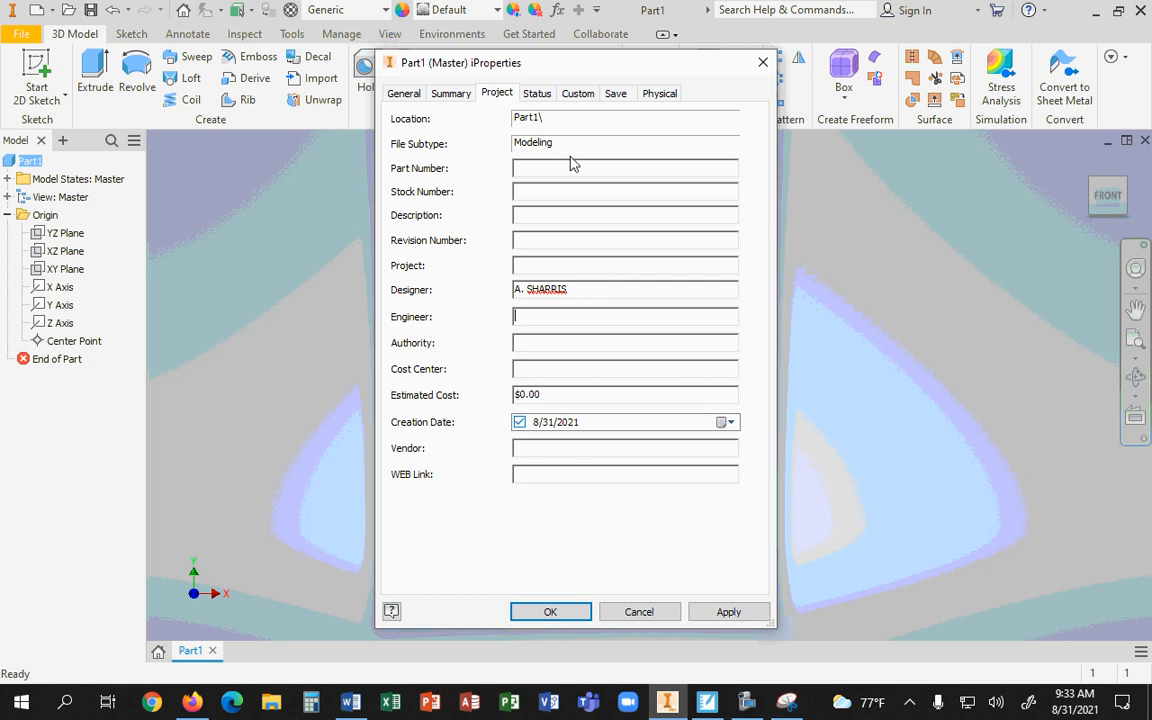
Step: Set the part's Estimated Cost to $1,000,000.00, apply the project properties and close the iProperties
{"action": "left_click", "coordinate": [518, 168]}
{"action": "left_click", "coordinate": [514, 213]}
{"action": "left_click", "coordinate": [533, 241]}
{"action": "left_click_drag", "start_coordinate": [548, 394], "coordinate": [450, 406]}
{"action": "type", "text": "$1,000,000.00"}
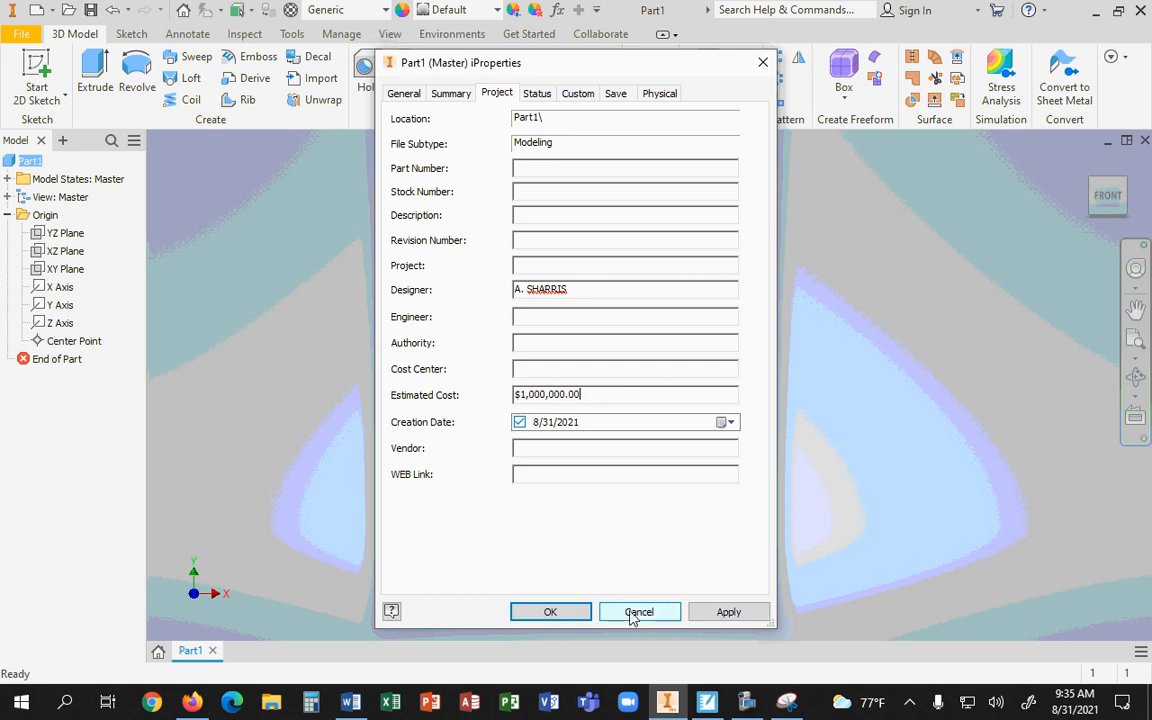
{"action": "left_click", "coordinate": [716, 612]}
{"action": "left_click", "coordinate": [550, 613]}
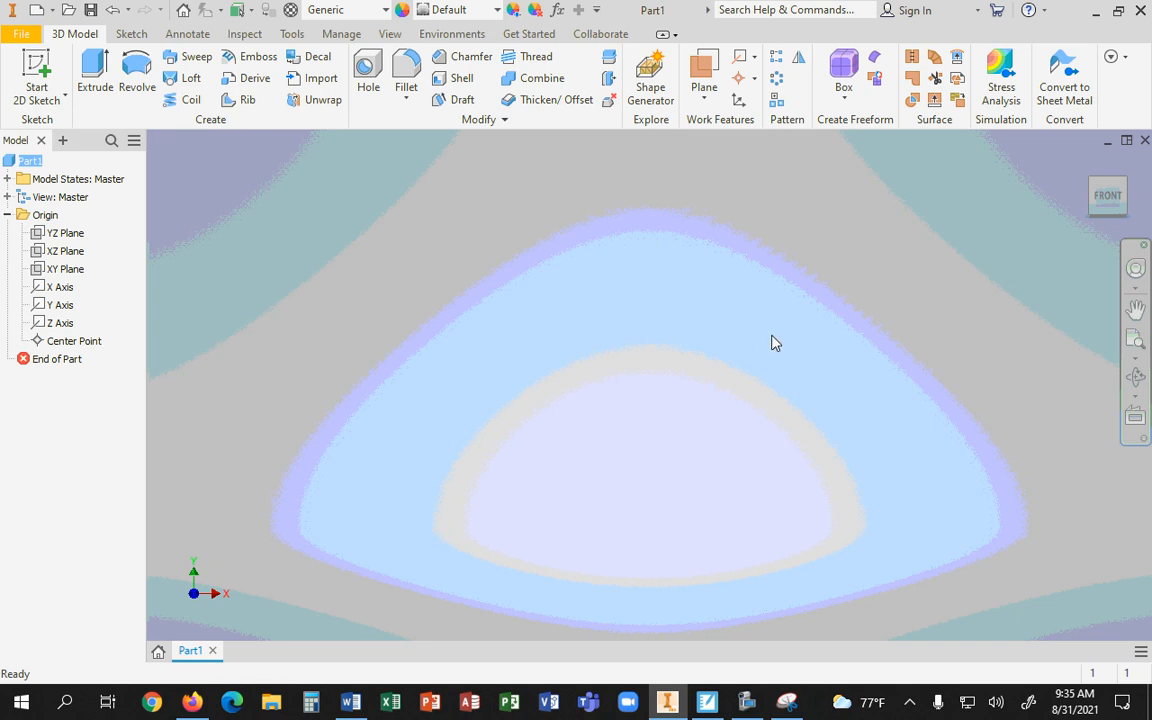
Step: Turn the empty part to the isometric home view and place the modelling window beside the isometric grid drawing
{"action": "left_click", "coordinate": [322, 325]}
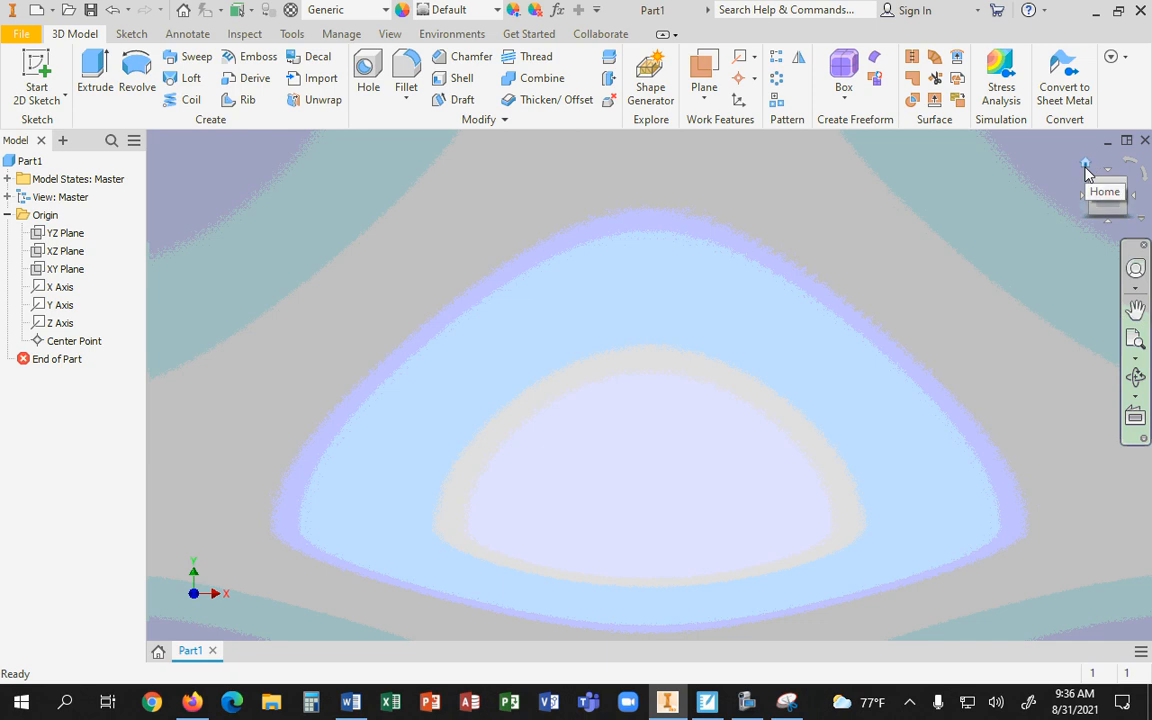
{"action": "left_click", "coordinate": [1087, 170]}
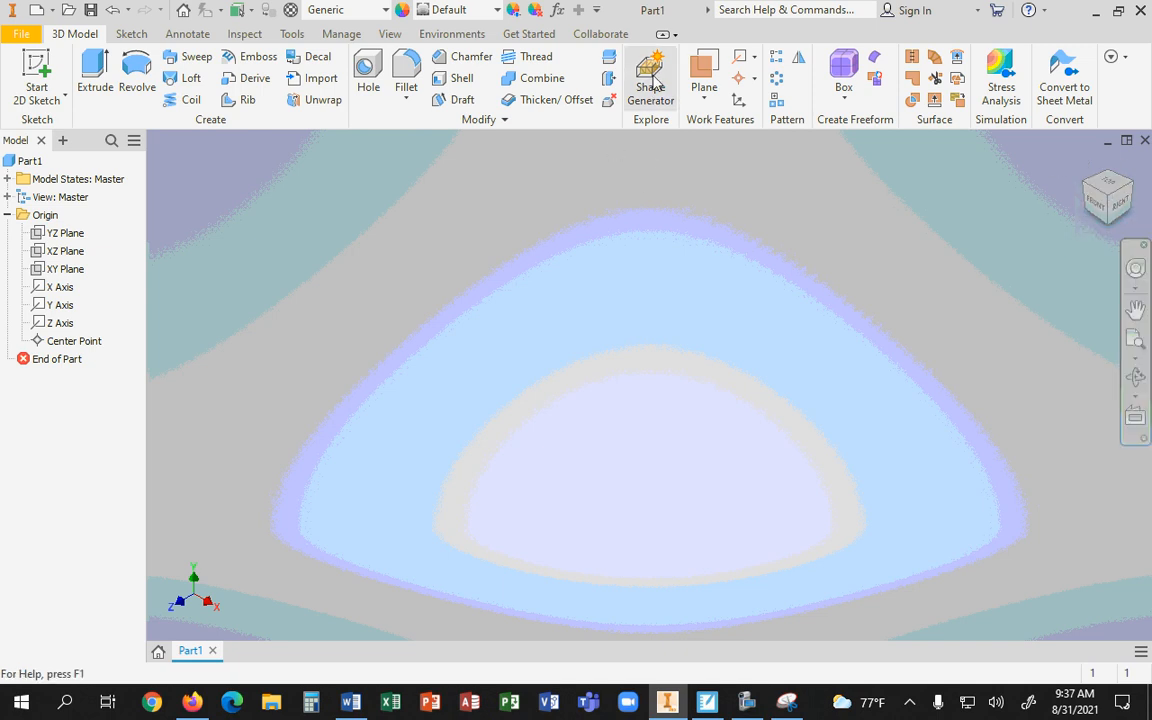
{"action": "left_click_drag", "start_coordinate": [675, 12], "coordinate": [1151, 93]}
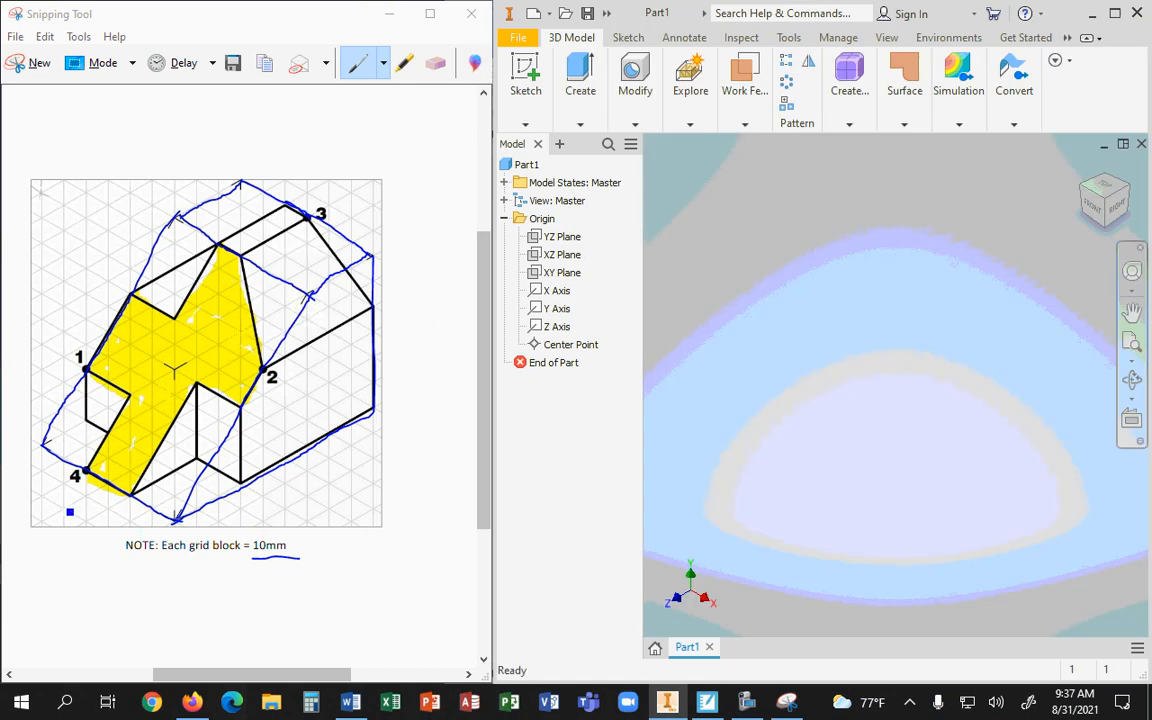
Step: Mark the front, right and top viewing directions on the snipped isometric drawing with arrows labelled F, R and T
{"action": "left_click", "coordinate": [40, 522]}
{"action": "mouse_move", "coordinate": [46, 523]}
{"action": "left_mouse_down"}
{"action": "mouse_move", "coordinate": [72, 490]}
{"action": "mouse_move", "coordinate": [76, 508]}
{"action": "mouse_move", "coordinate": [44, 502]}
{"action": "mouse_move", "coordinate": [53, 489]}
{"action": "left_mouse_up"}
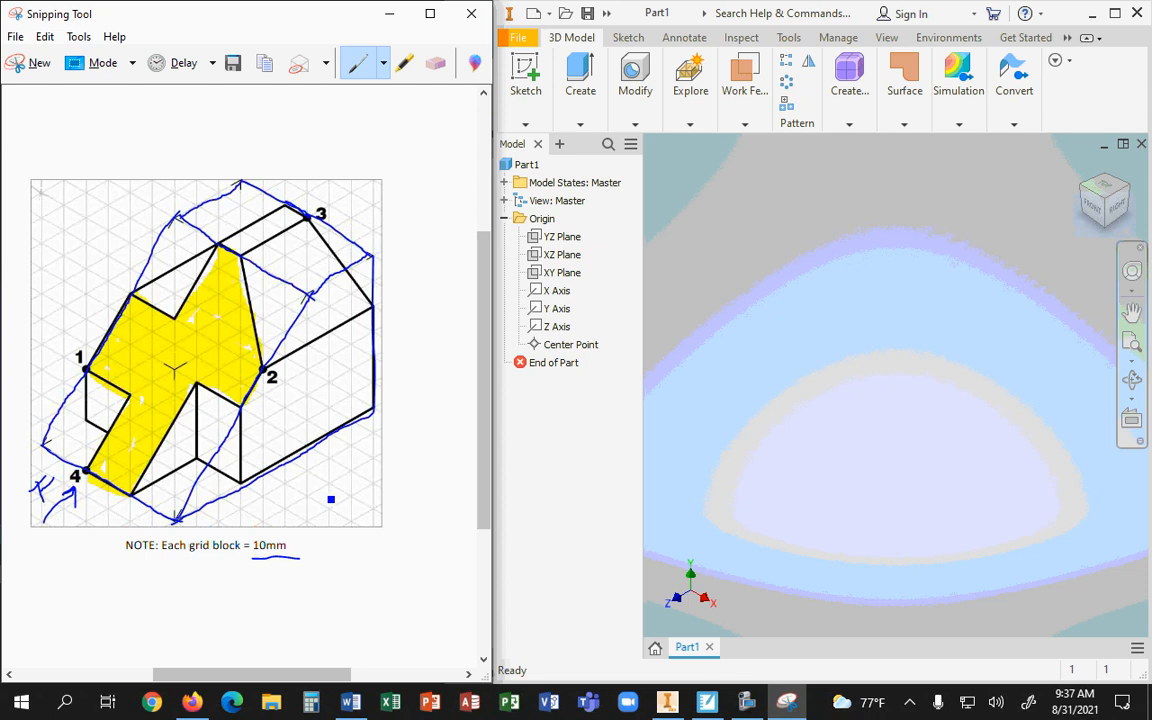
{"action": "mouse_move", "coordinate": [306, 476]}
{"action": "left_mouse_down"}
{"action": "mouse_move", "coordinate": [326, 516]}
{"action": "mouse_move", "coordinate": [302, 495]}
{"action": "mouse_move", "coordinate": [351, 490]}
{"action": "mouse_move", "coordinate": [352, 519]}
{"action": "left_mouse_up"}
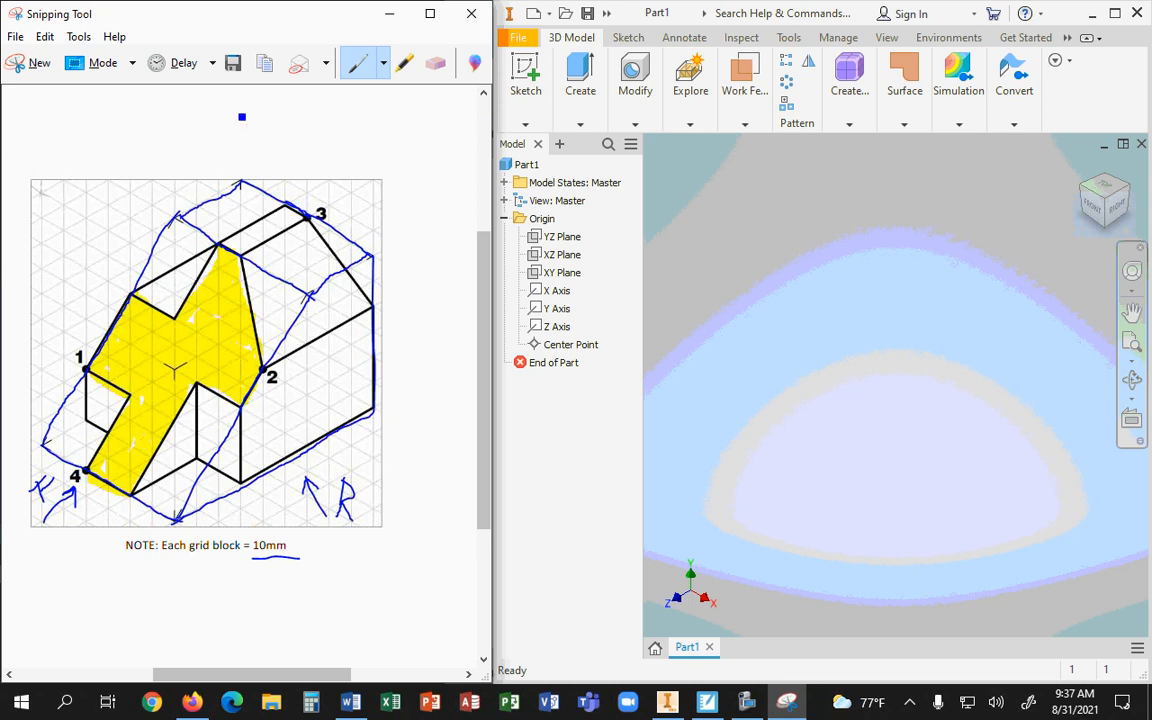
{"action": "mouse_move", "coordinate": [238, 113]}
{"action": "left_mouse_down"}
{"action": "mouse_move", "coordinate": [238, 160]}
{"action": "mouse_move", "coordinate": [245, 138]}
{"action": "left_mouse_up"}
{"action": "left_click_drag", "start_coordinate": [264, 104], "coordinate": [264, 122]}
{"action": "left_click_drag", "start_coordinate": [252, 103], "coordinate": [274, 103]}
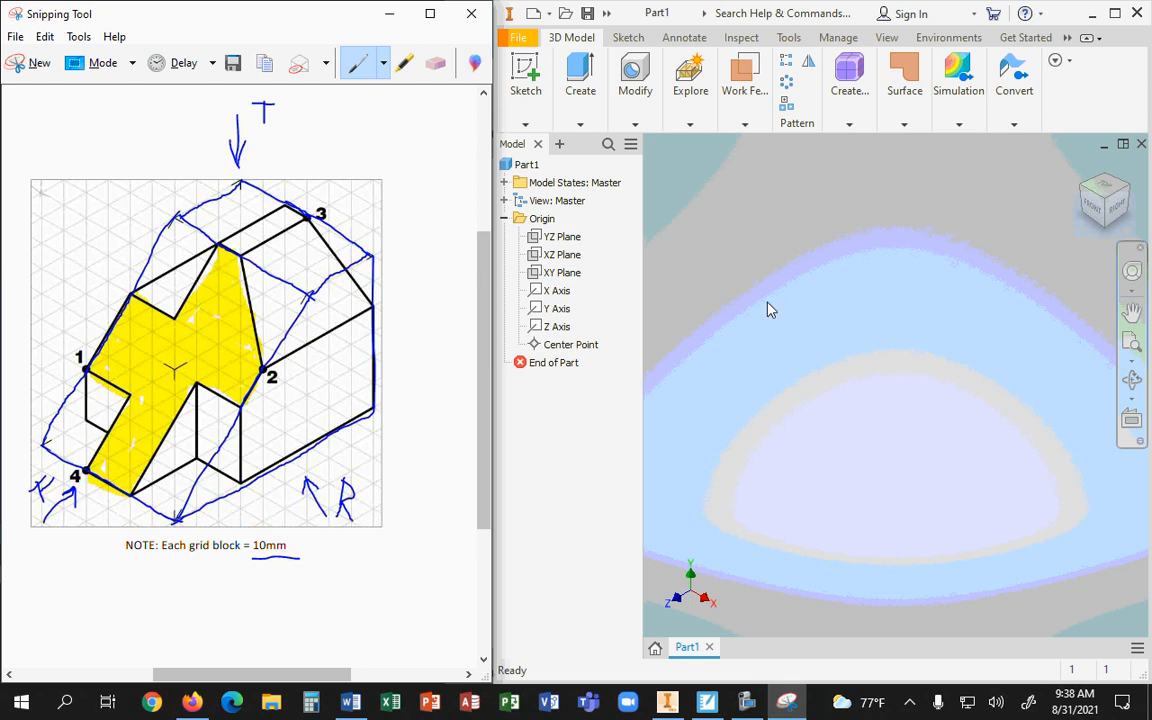
Step: Highlight the XY, XZ and YZ origin planes one after another to examine their orientation, including the center point
{"action": "left_click", "coordinate": [562, 275]}
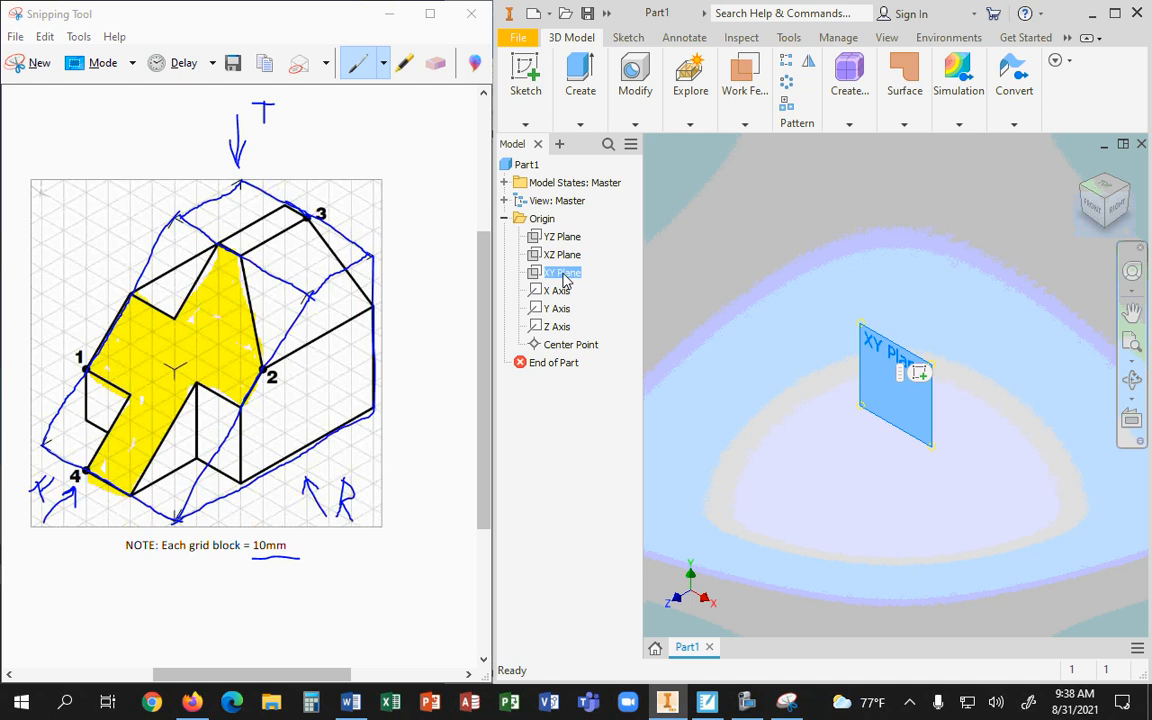
{"action": "left_click", "coordinate": [560, 256]}
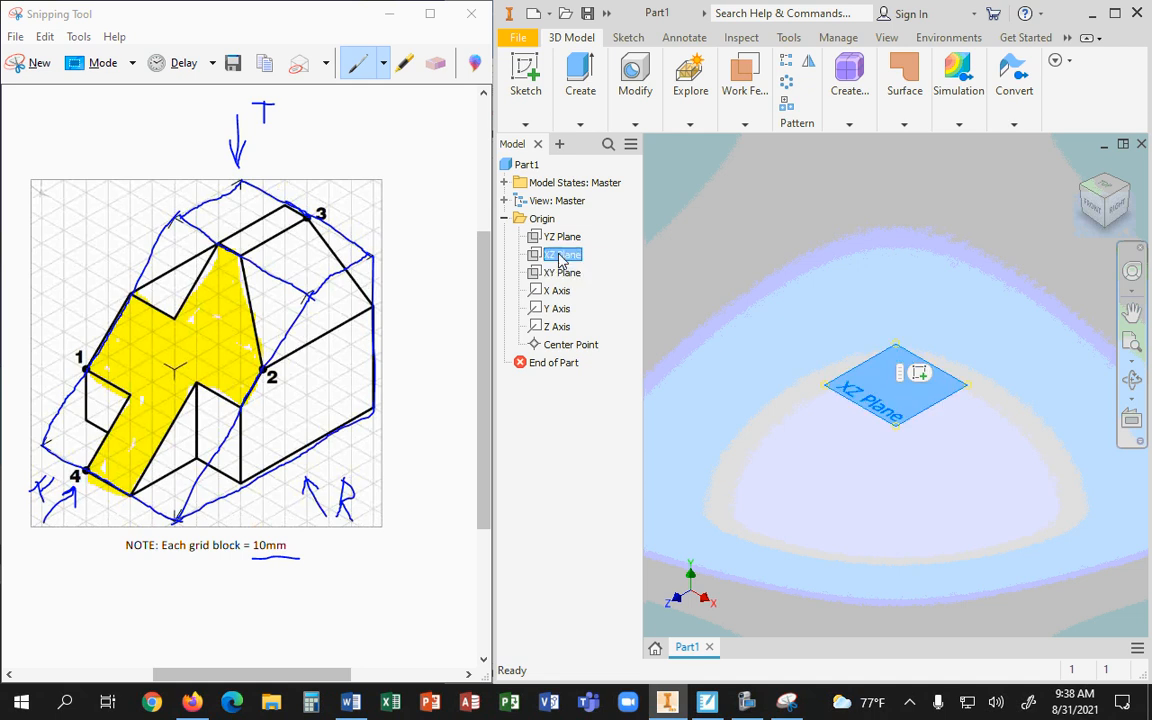
{"action": "left_click", "coordinate": [797, 298]}
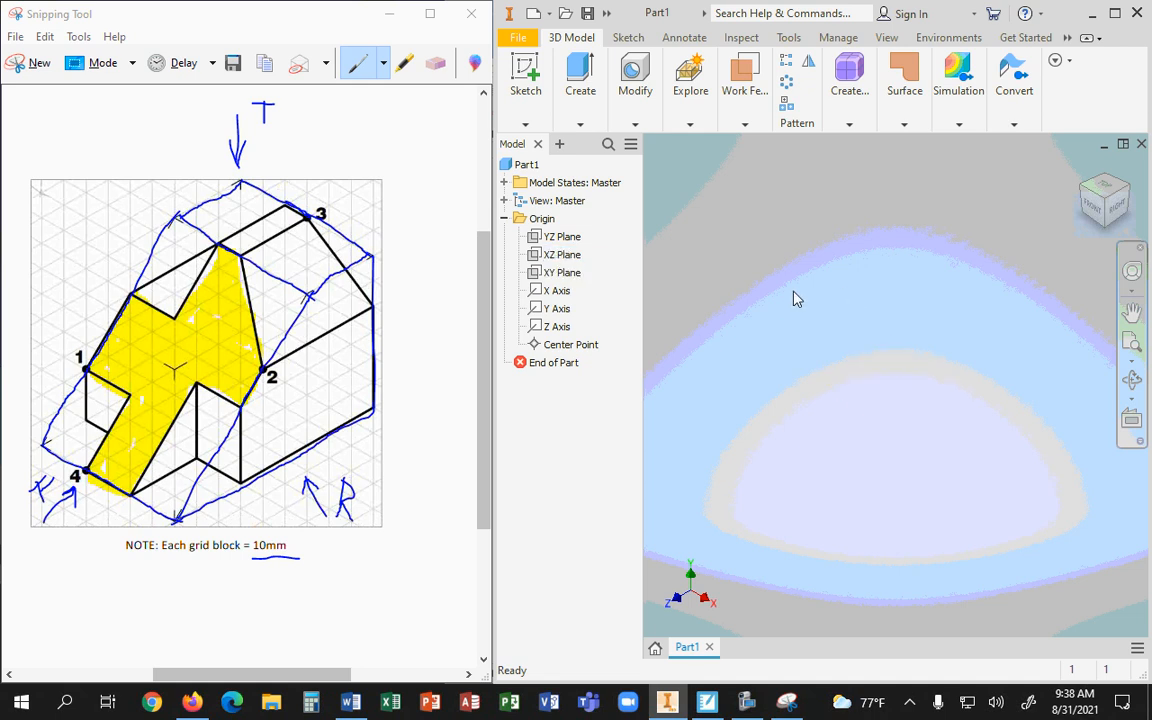
{"action": "left_click", "coordinate": [561, 239]}
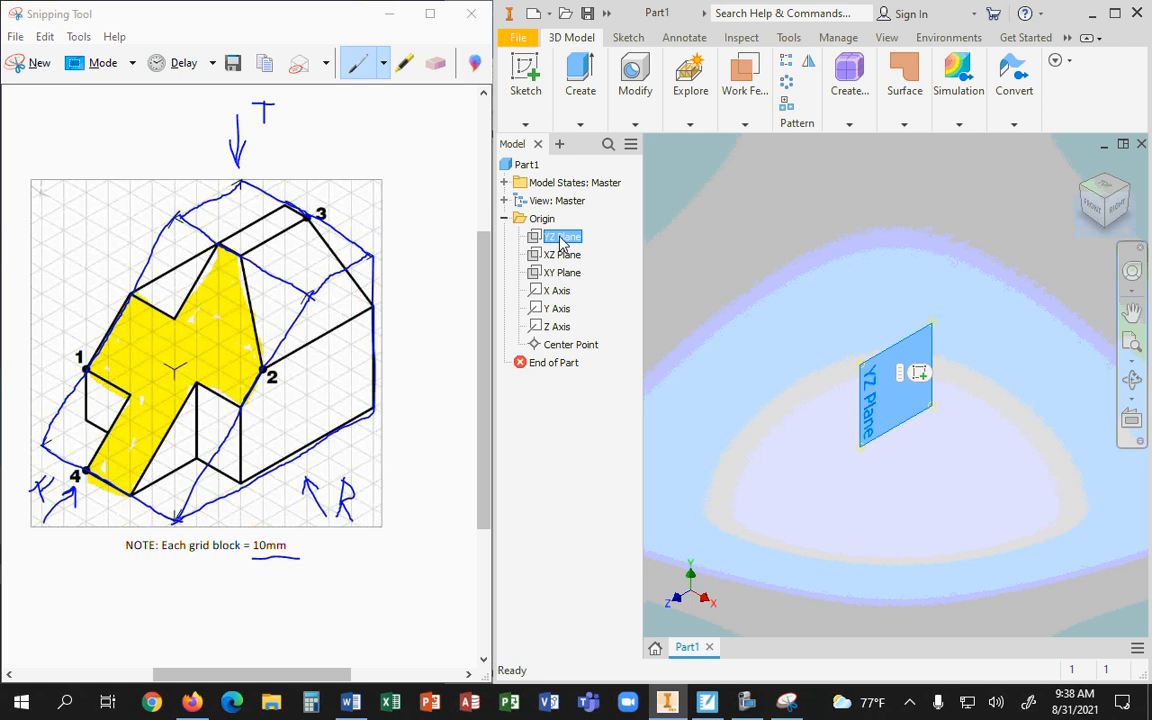
{"action": "left_click", "coordinate": [568, 345], "text": "ctrl"}
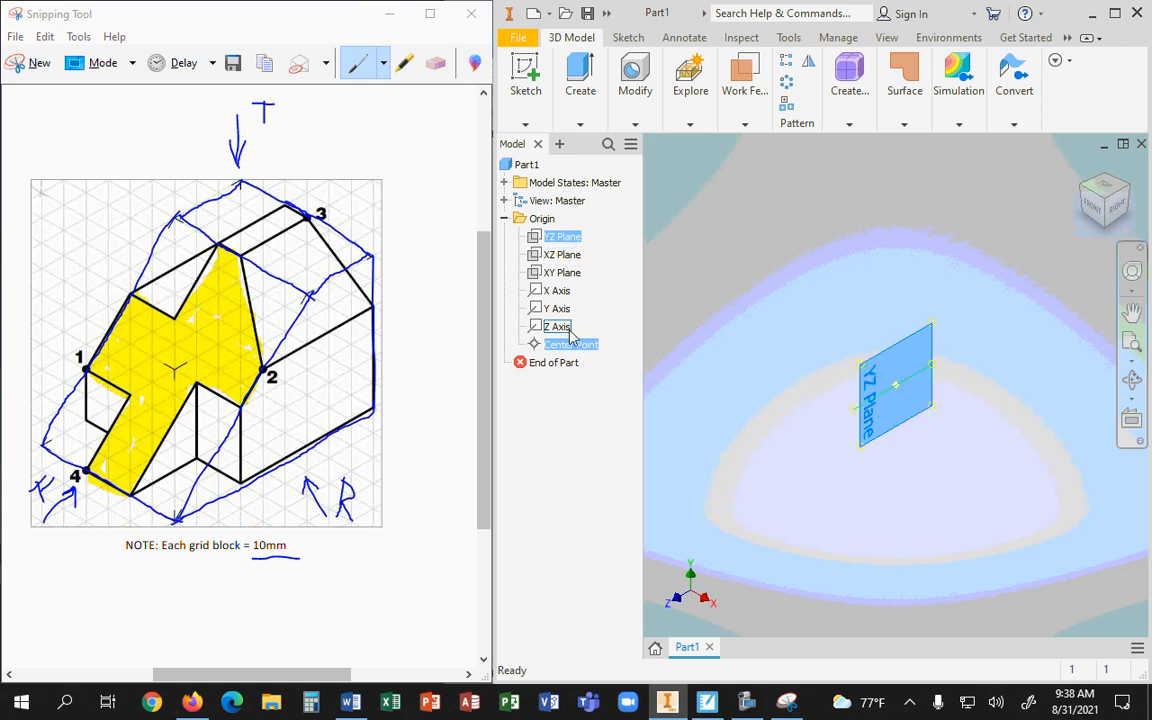
{"action": "left_click", "coordinate": [784, 278]}
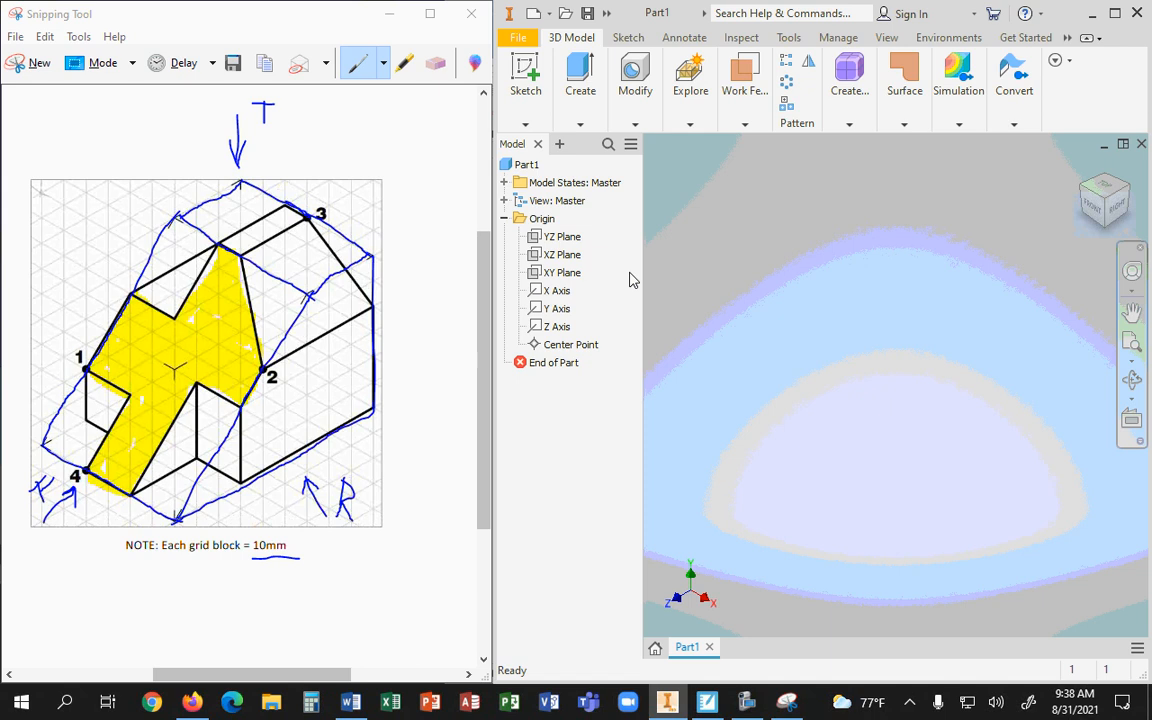
{"action": "left_click", "coordinate": [565, 239]}
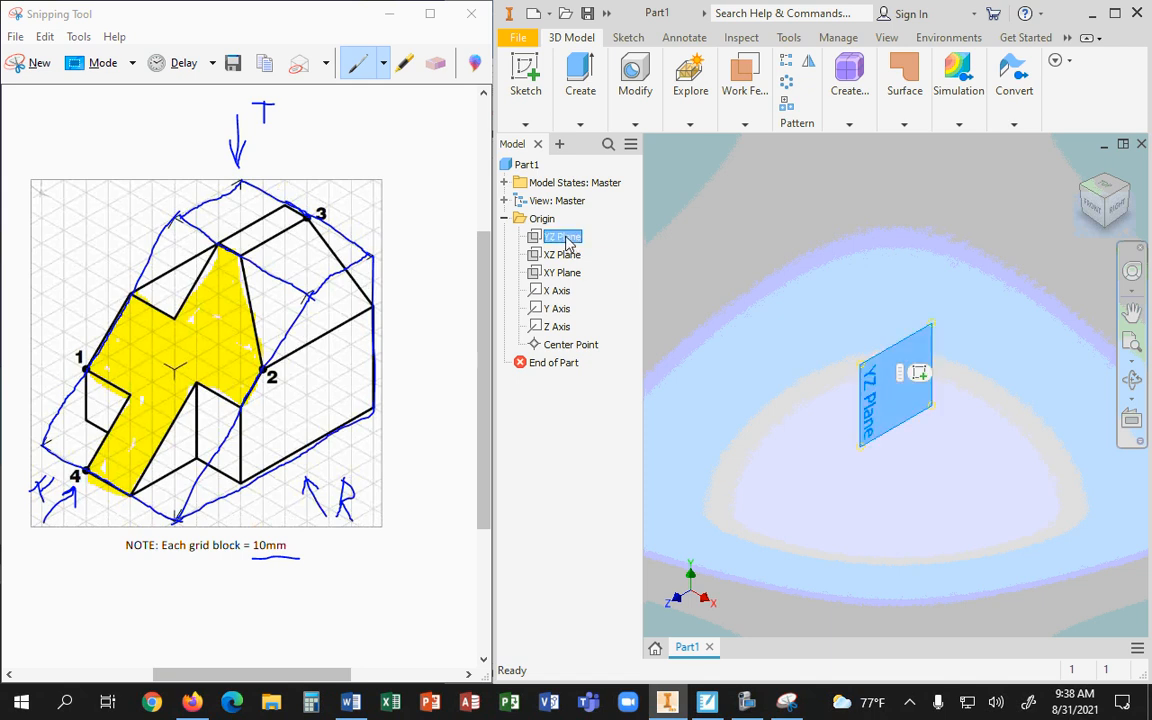
{"action": "left_click", "coordinate": [560, 346], "text": "shift"}
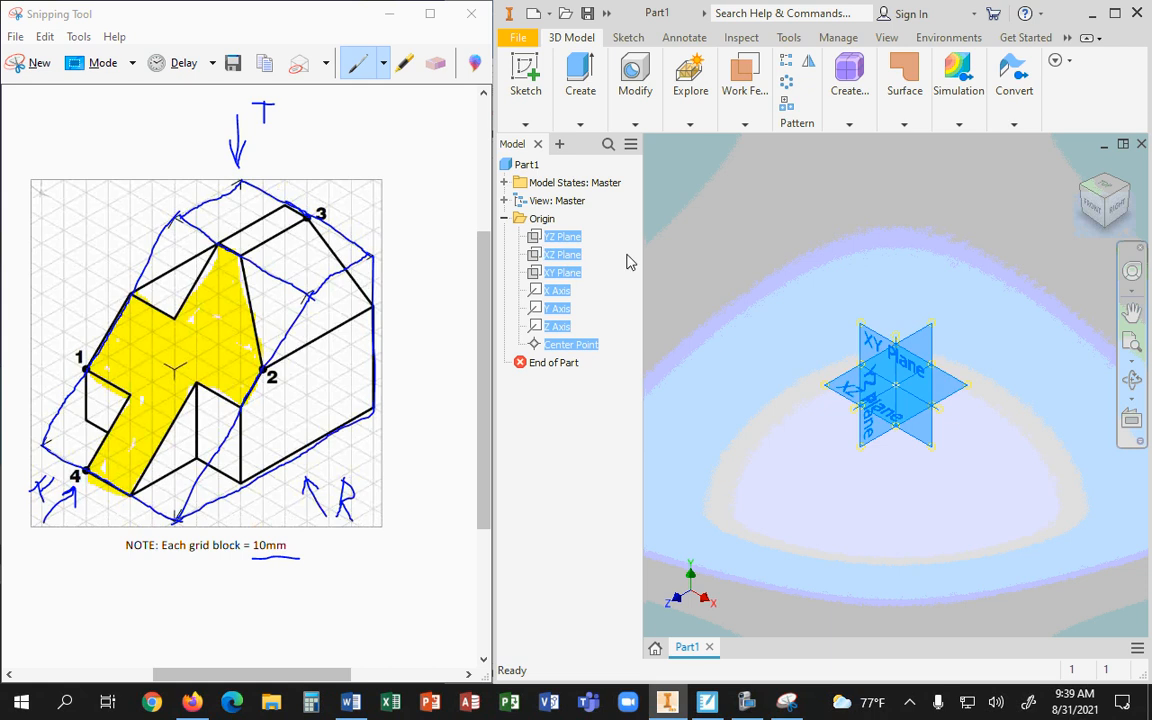
{"action": "right_click", "coordinate": [752, 263]}
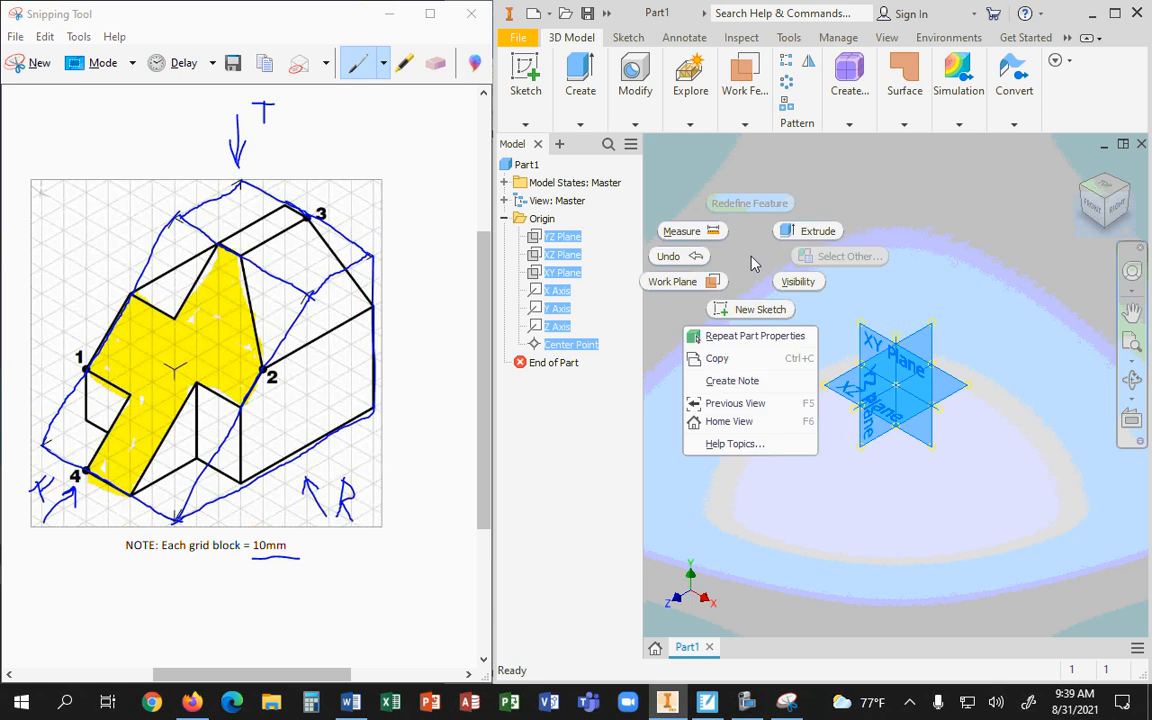
{"action": "key", "text": "Escape"}
{"action": "key", "text": "Escape"}
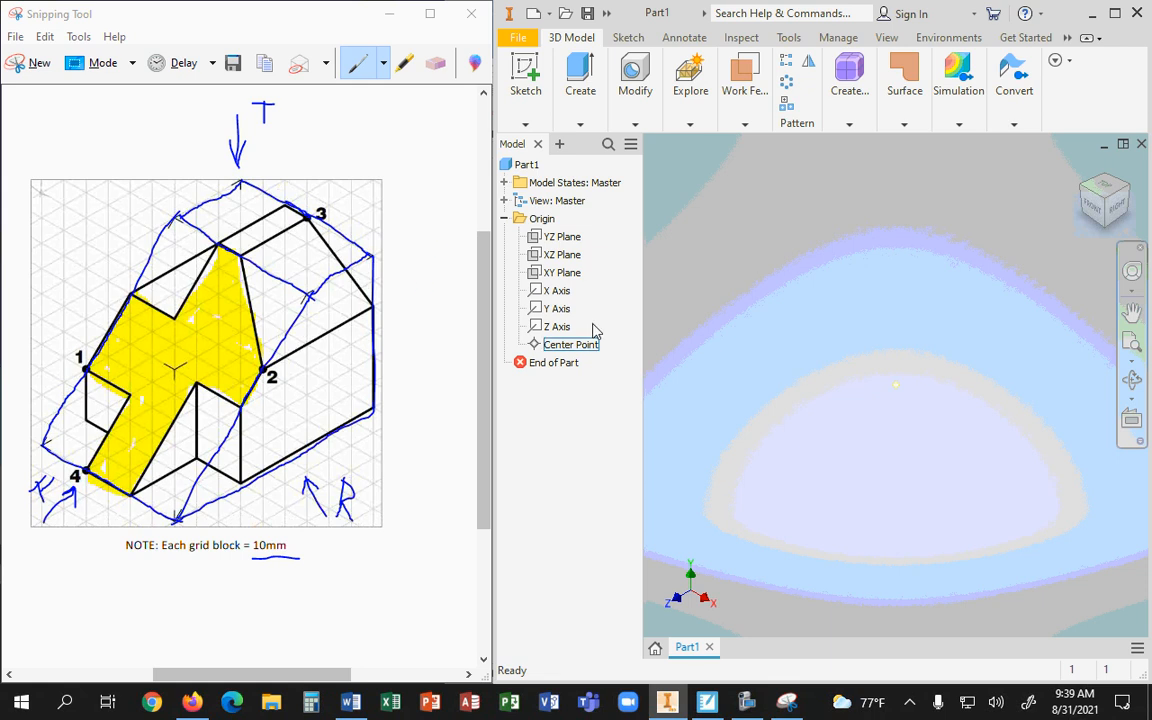
{"action": "right_click", "coordinate": [766, 265]}
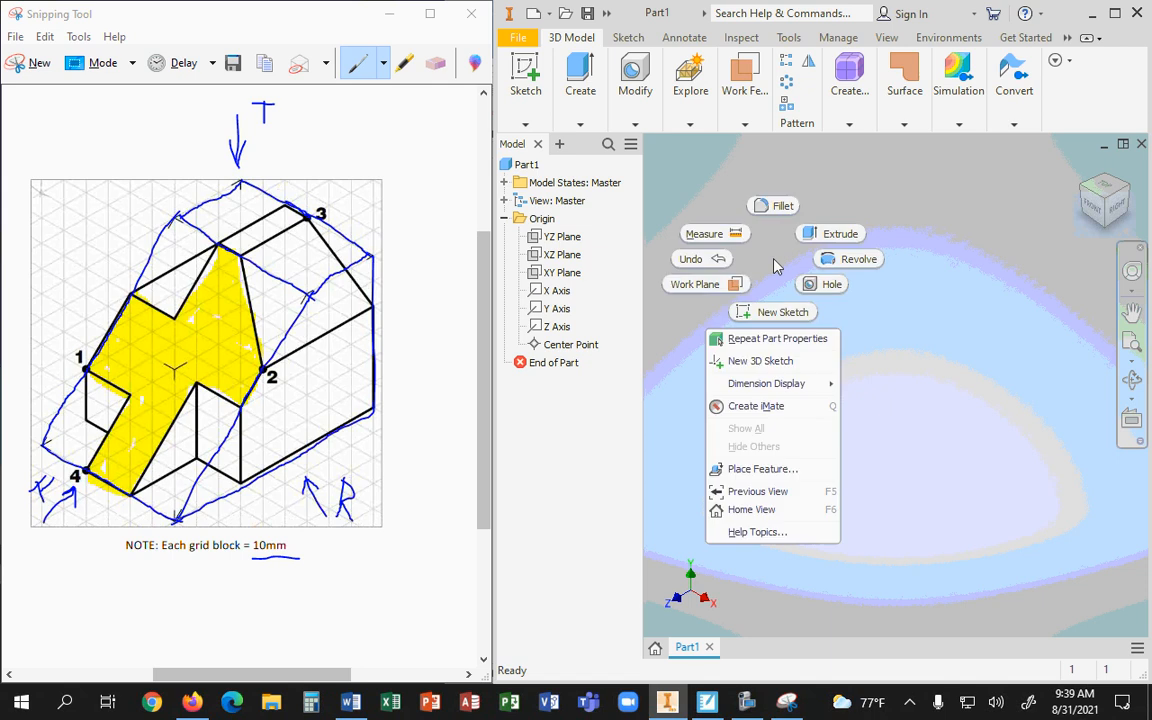
{"action": "left_click", "coordinate": [936, 334]}
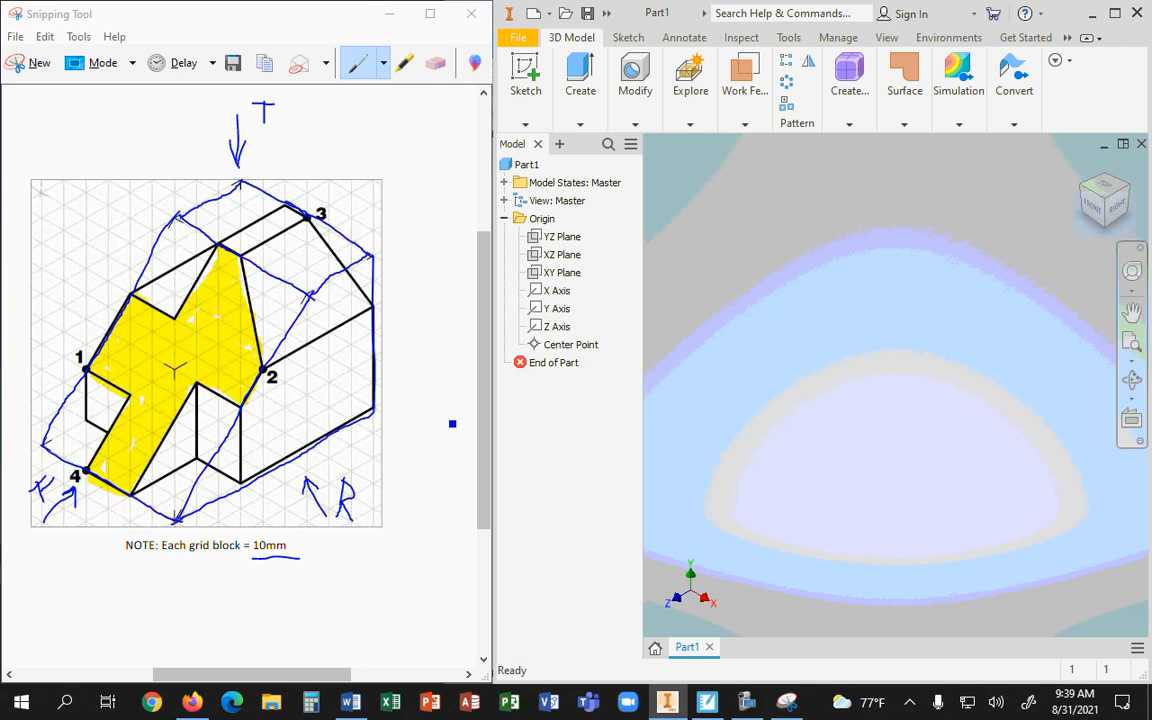
Step: Make all origin planes, axes and the center point of the part visible together
{"action": "left_click", "coordinate": [556, 240]}
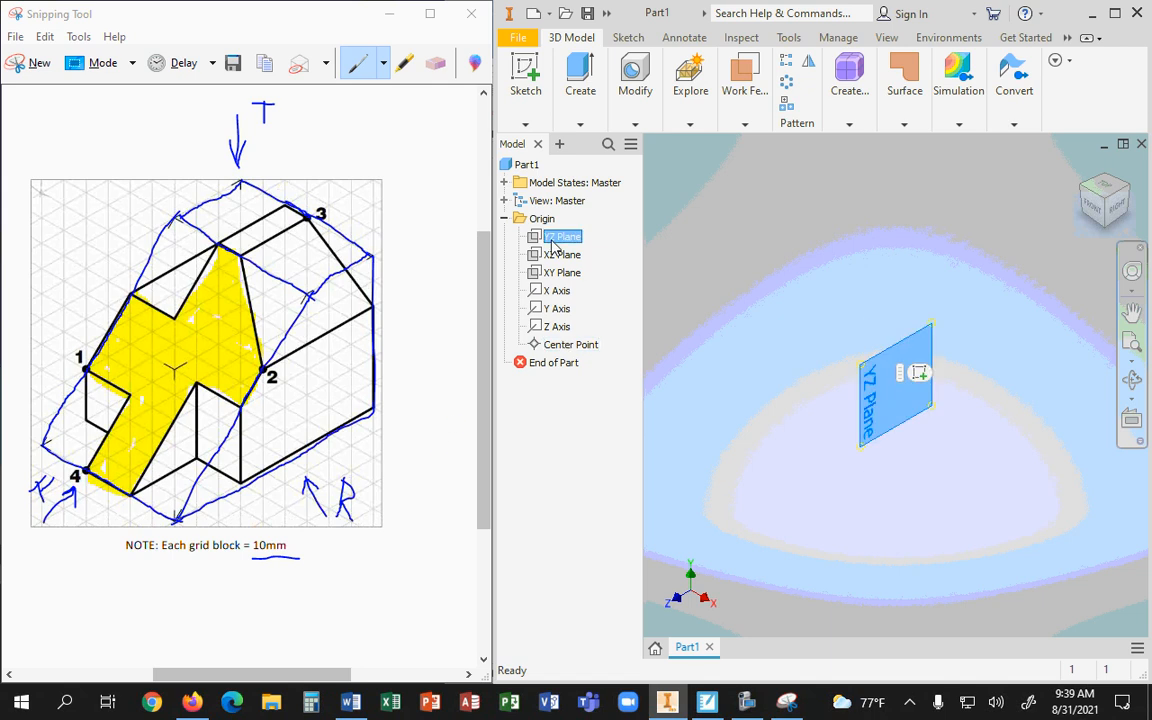
{"action": "left_click", "coordinate": [558, 345], "text": "shift"}
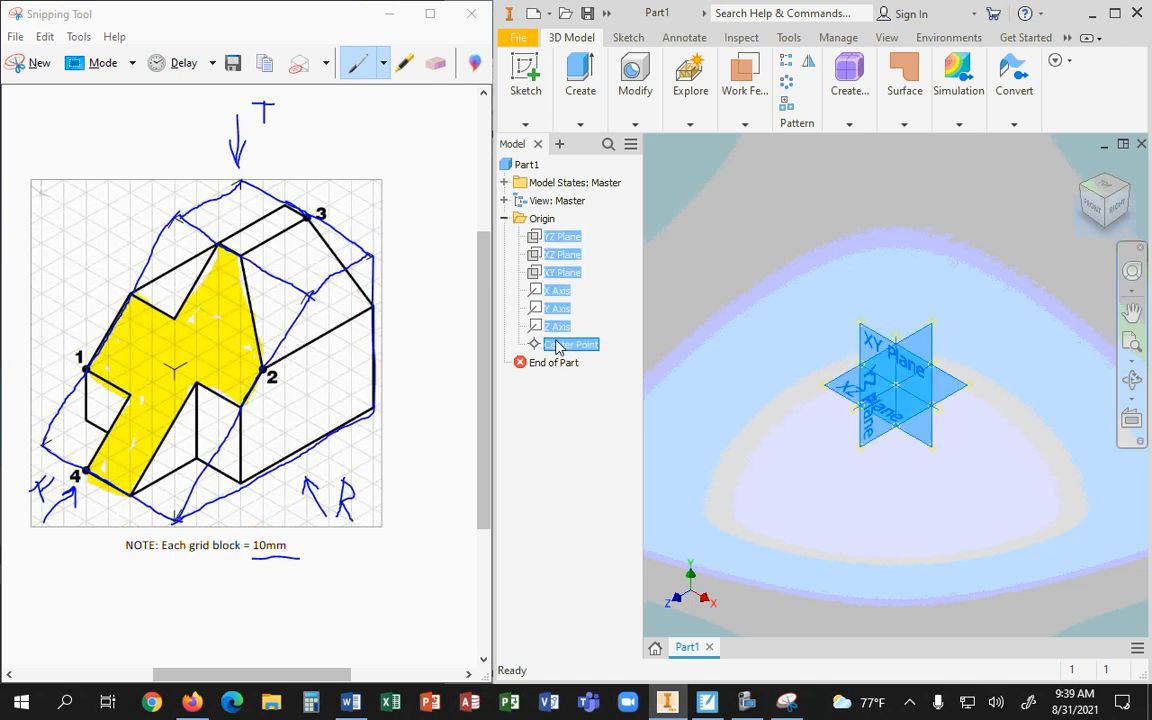
{"action": "right_click", "coordinate": [558, 346]}
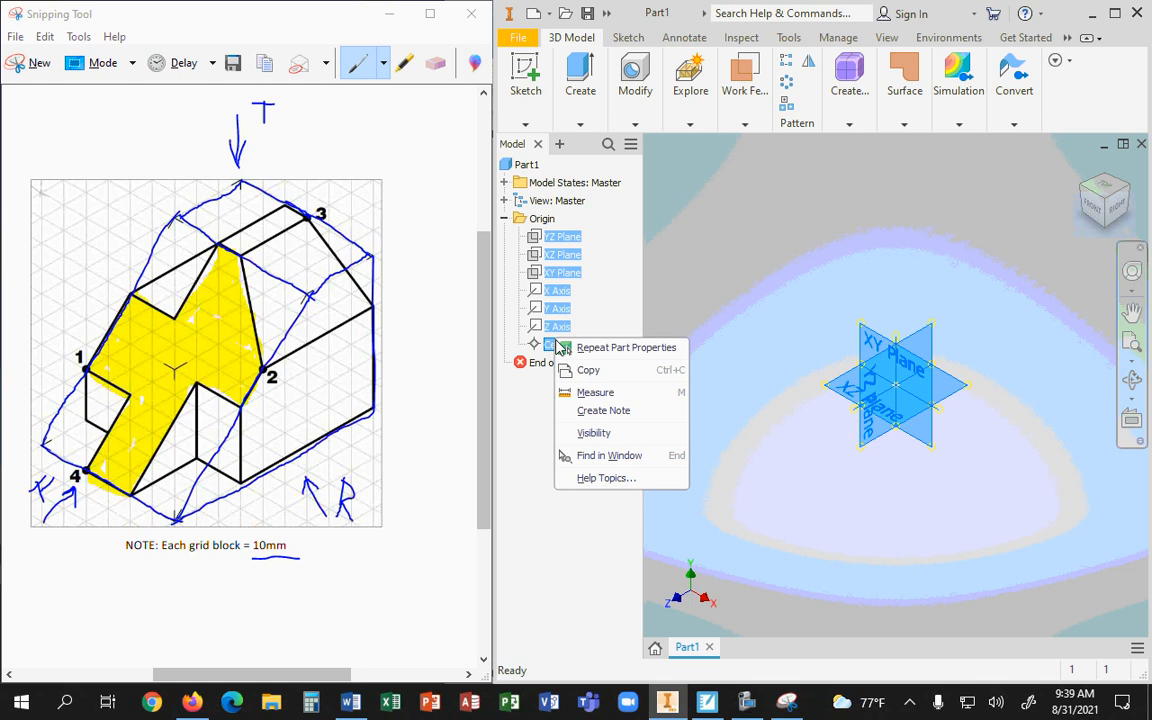
{"action": "left_click", "coordinate": [594, 433]}
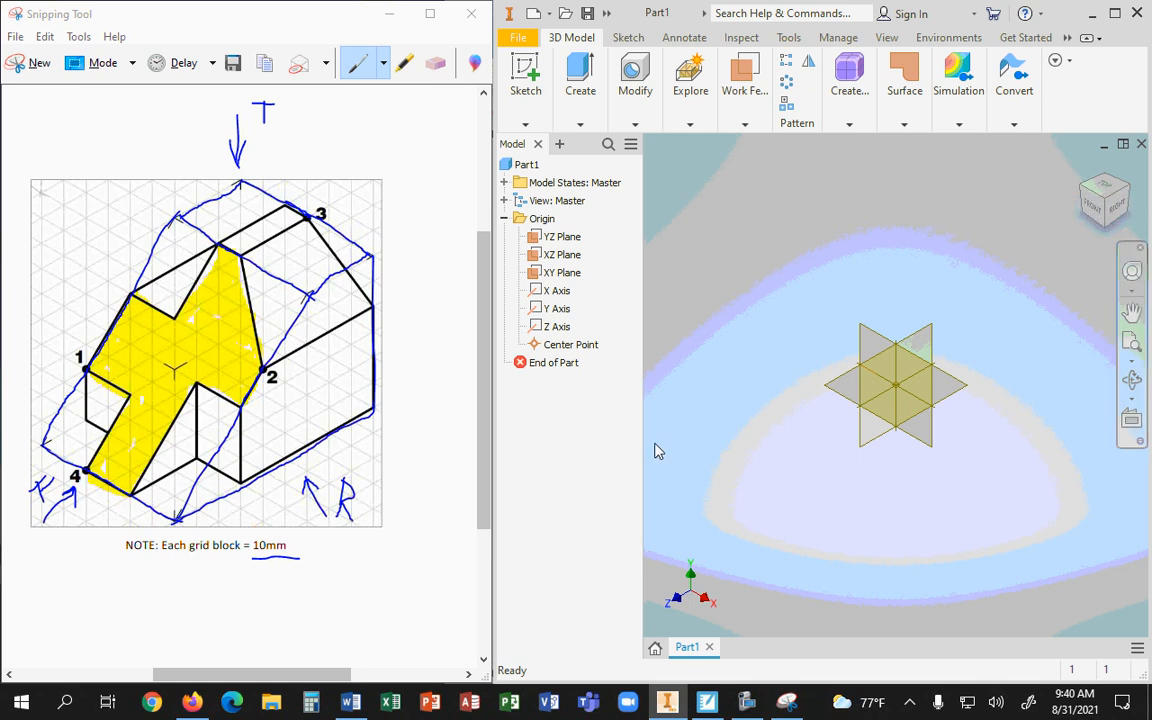
{"action": "scroll", "coordinate": [821, 519], "scroll_direction": "up", "scroll_amount": 3}
{"action": "scroll", "coordinate": [821, 519], "scroll_direction": "down", "scroll_amount": 6}
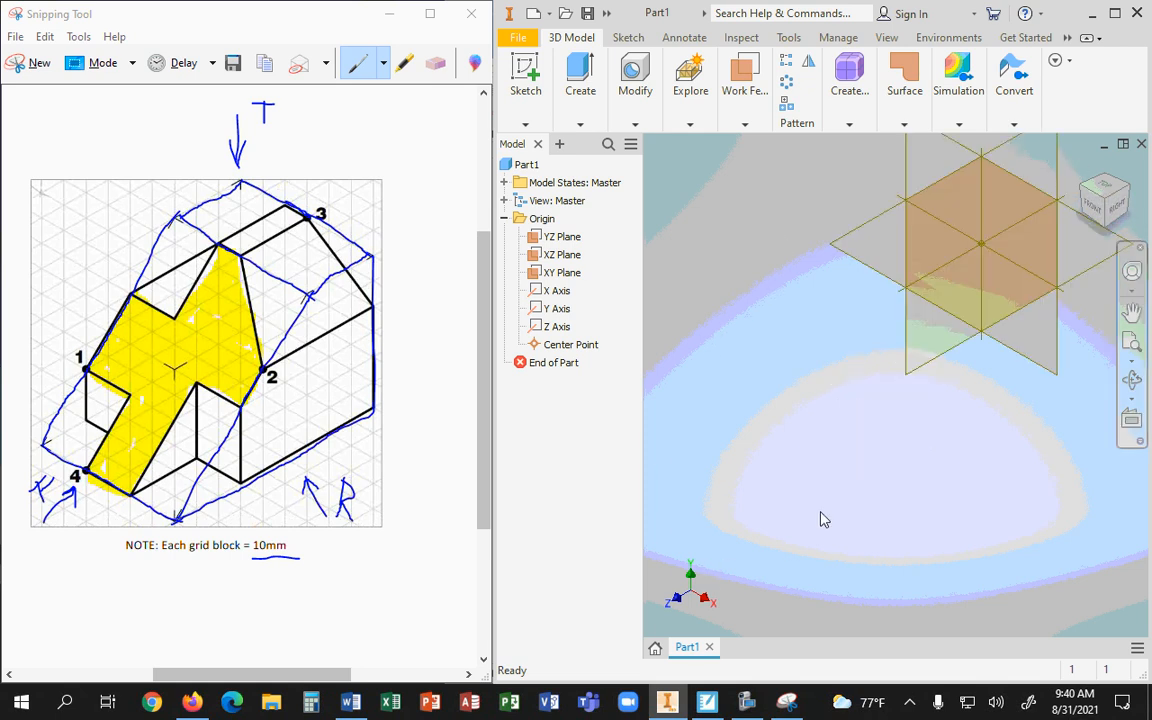
{"action": "scroll", "coordinate": [821, 519], "scroll_direction": "up", "scroll_amount": 5}
{"action": "scroll", "coordinate": [821, 519], "scroll_direction": "down", "scroll_amount": 3}
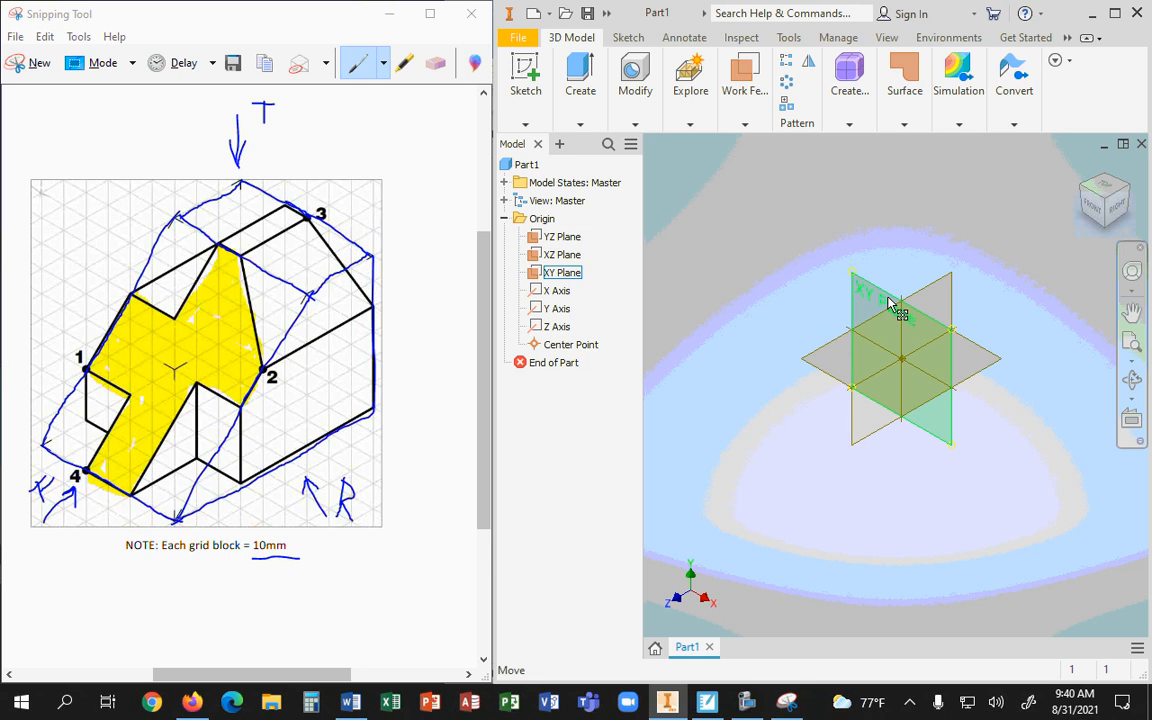
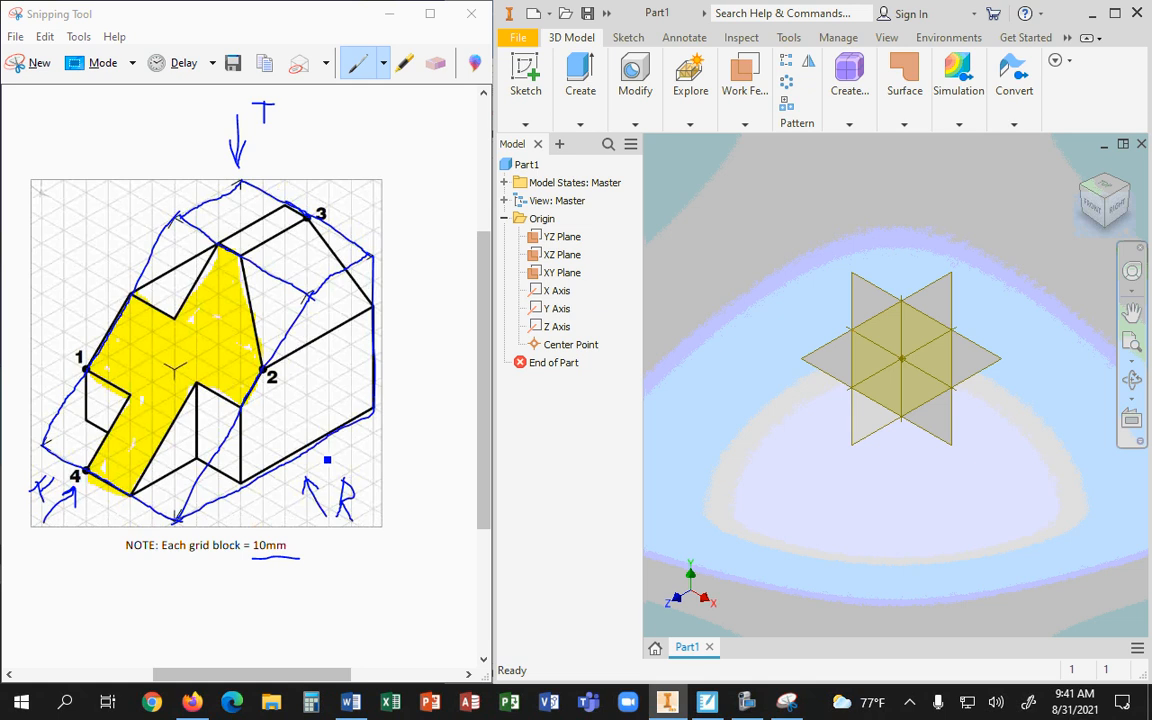
Step: Highlight the YZ origin plane and its sketch creation option to examine it as a possible sketch plane
{"action": "left_click", "coordinate": [561, 240]}
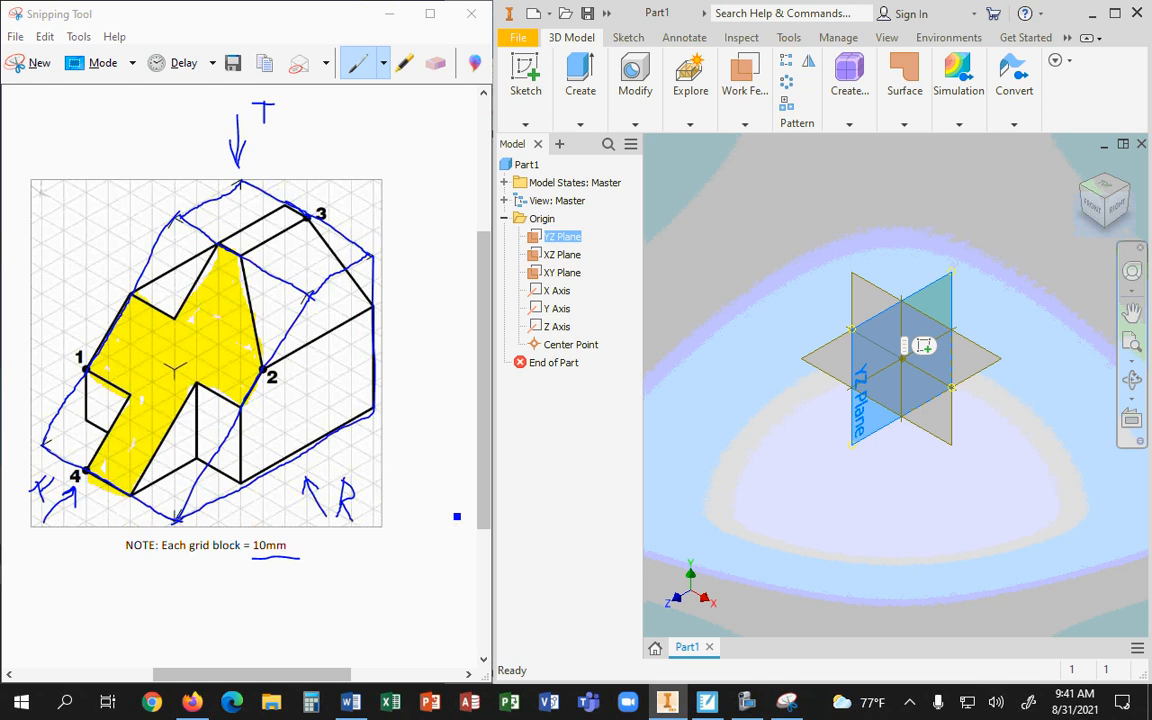
{"action": "left_click", "coordinate": [937, 300]}
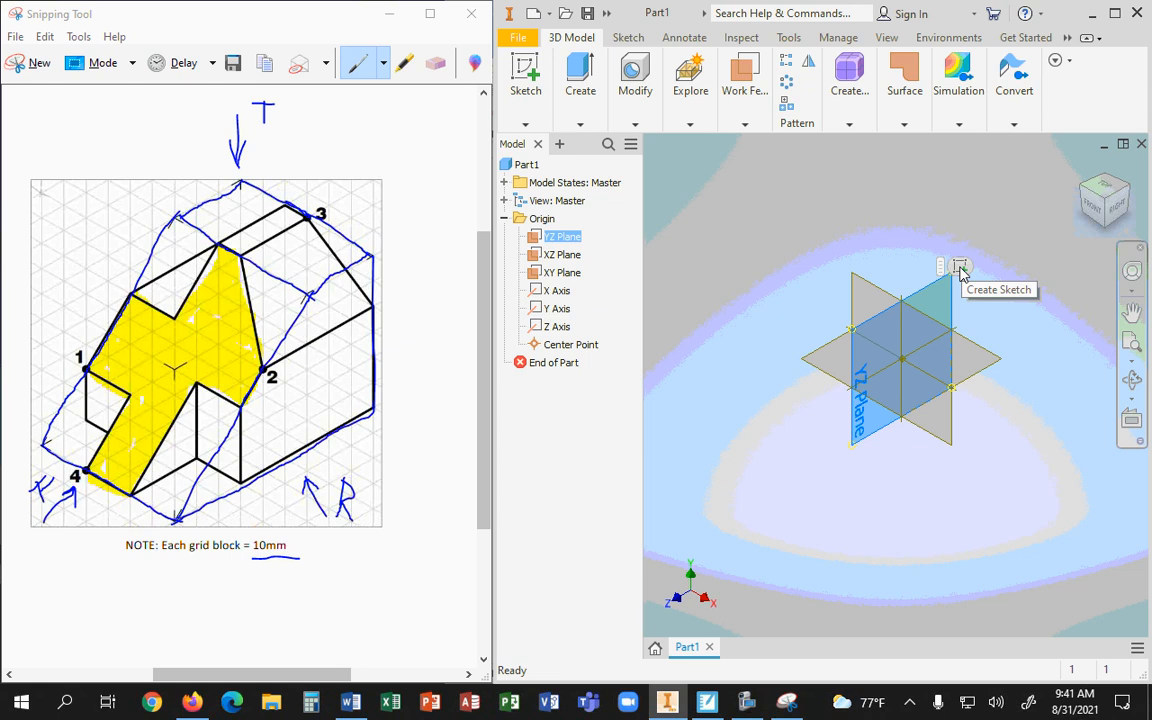
{"action": "left_click", "coordinate": [1024, 268]}
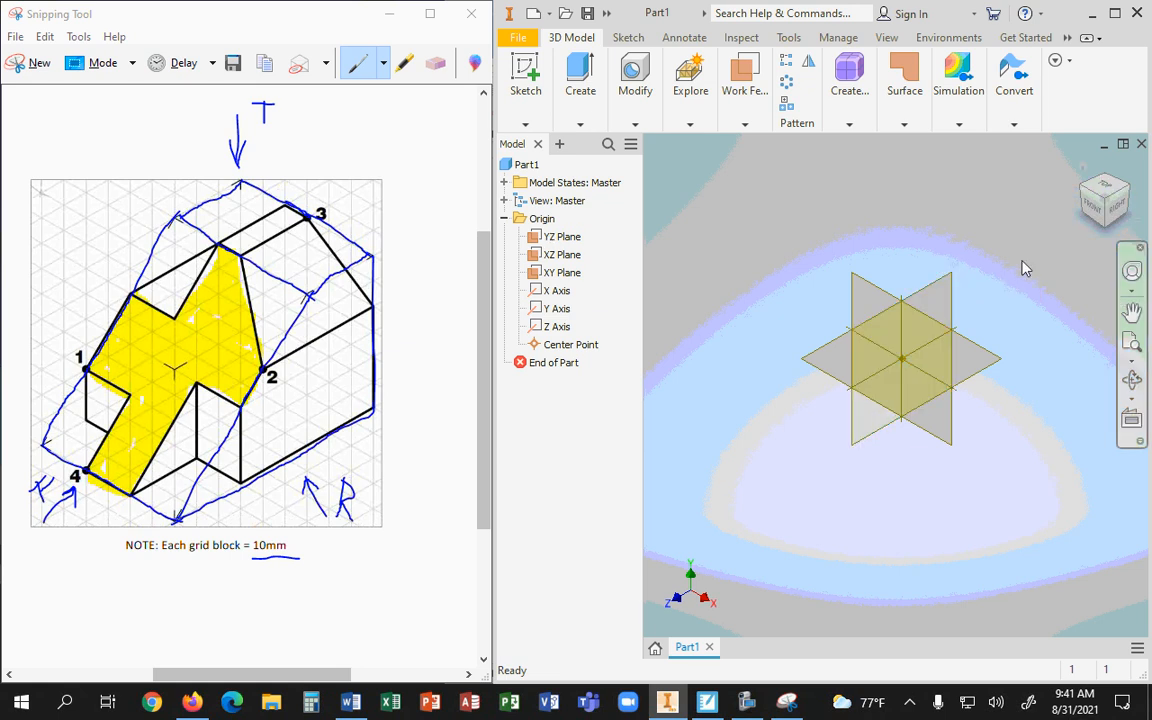
{"action": "left_click", "coordinate": [1114, 14]}
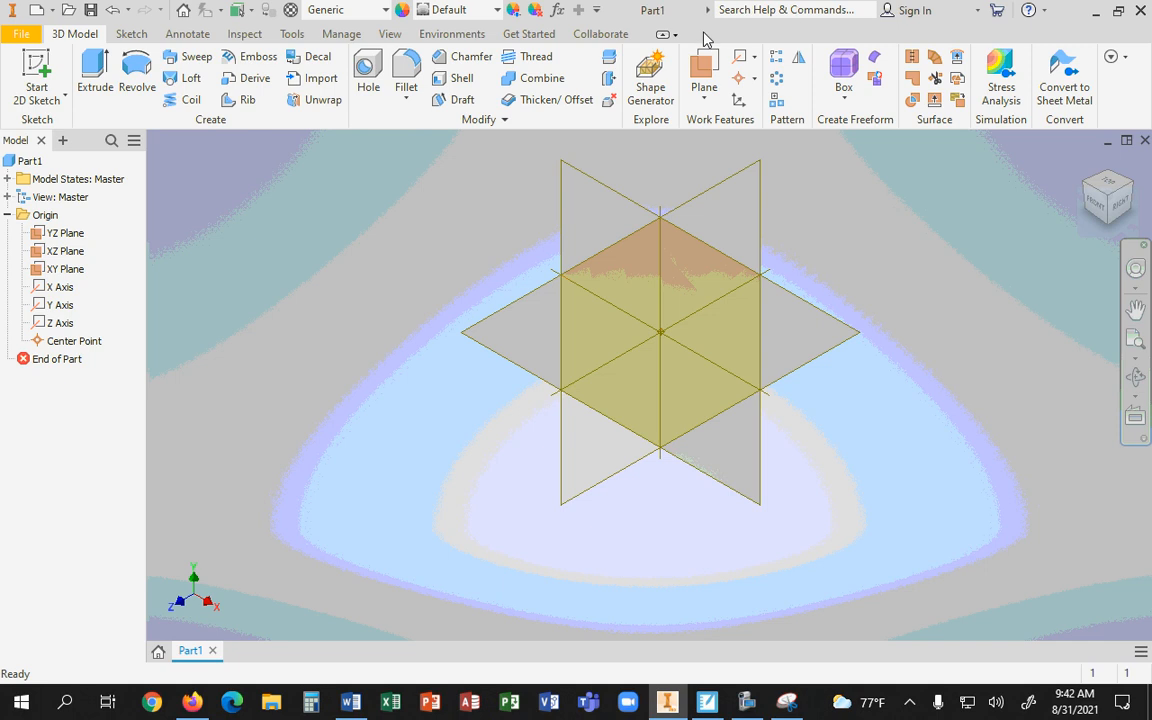
{"action": "left_click", "coordinate": [1118, 11]}
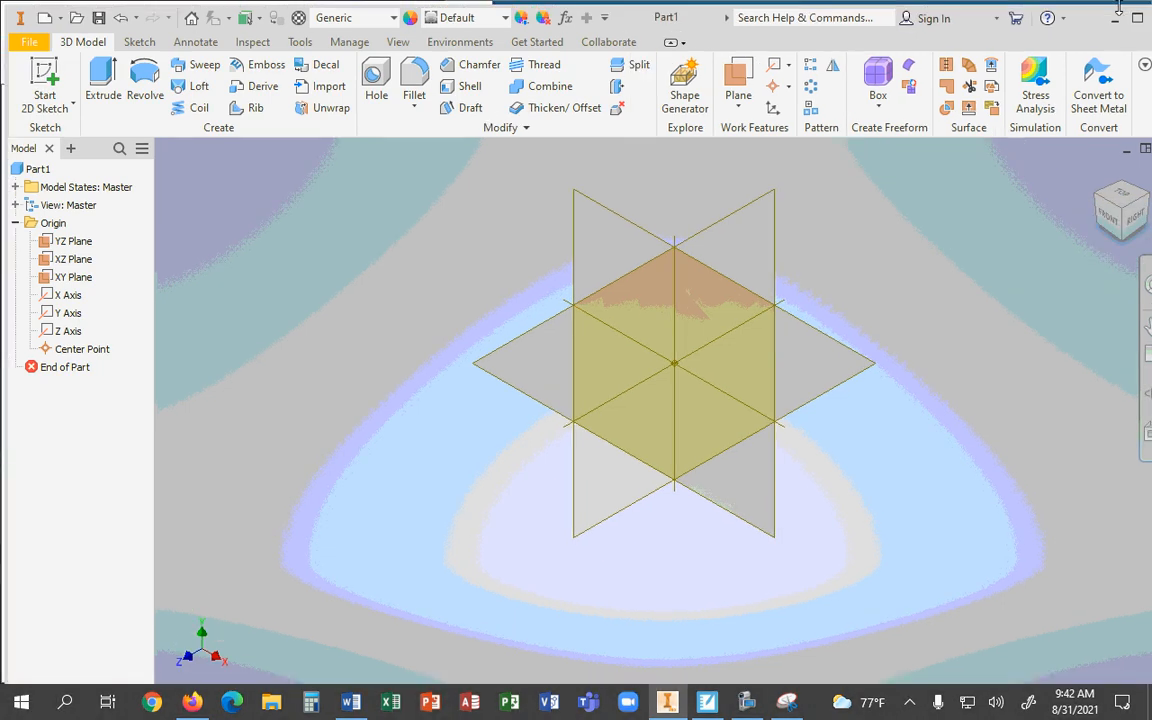
{"action": "left_click_drag", "start_coordinate": [706, 22], "coordinate": [1150, 170]}
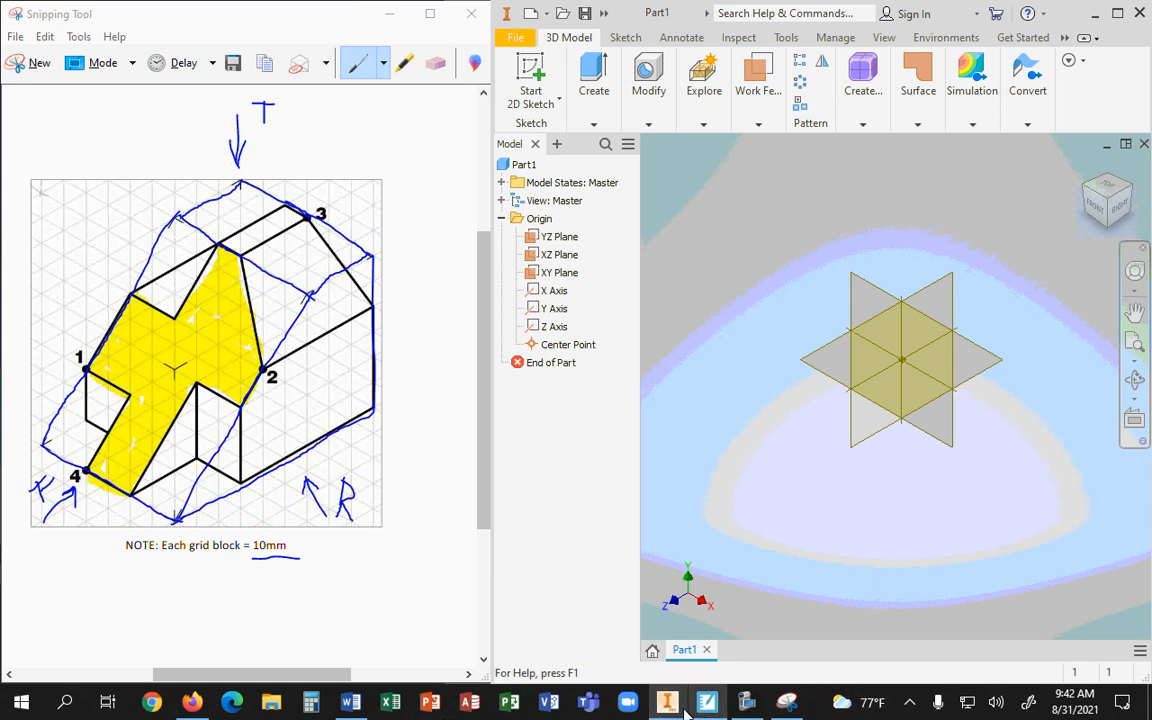
Step: Switch to the browser and review the isometric part drawings on the first five pages of the PDF, comparing their shapes and grid block sizes
{"action": "left_click", "coordinate": [195, 703]}
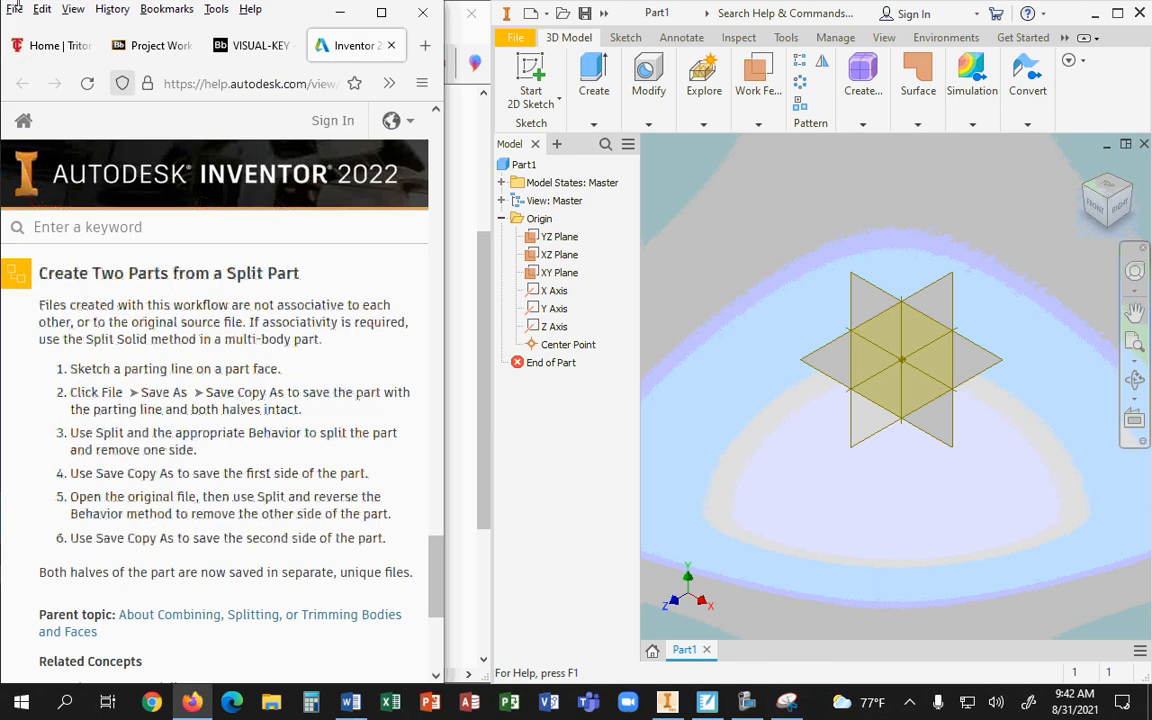
{"action": "left_click", "coordinate": [220, 46]}
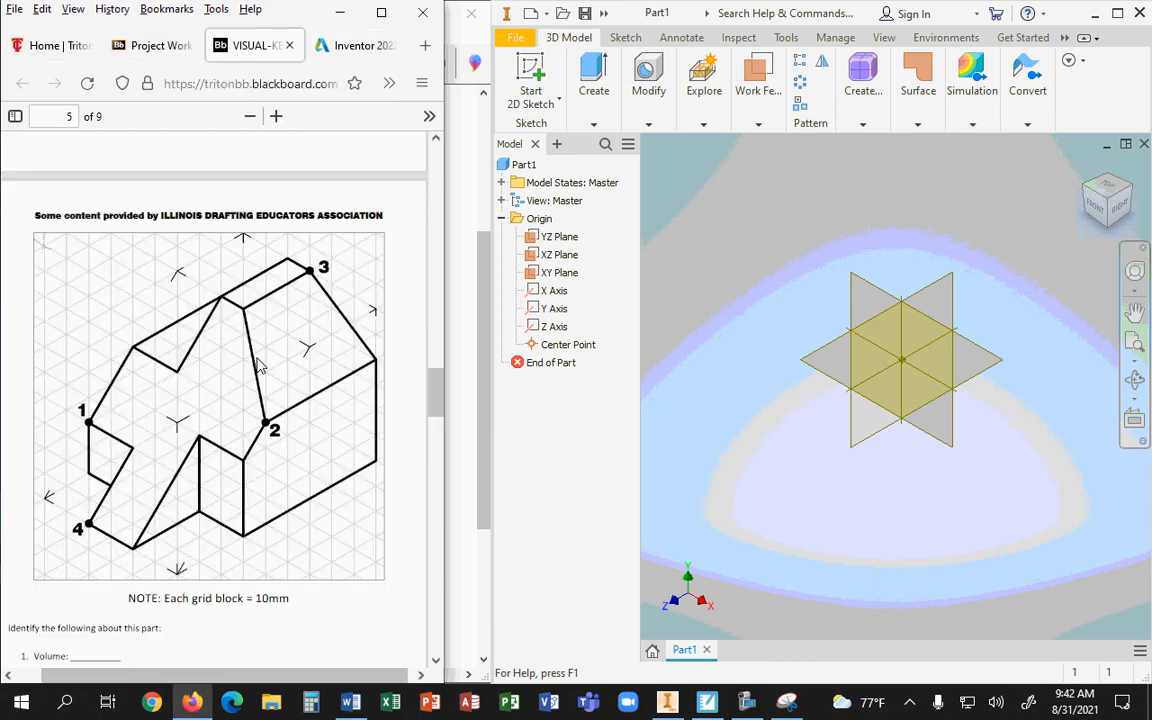
{"action": "scroll", "coordinate": [256, 365], "scroll_direction": "down", "scroll_amount": 3}
{"action": "scroll", "coordinate": [261, 366], "scroll_direction": "down", "scroll_amount": 7}
{"action": "scroll", "coordinate": [262, 367], "scroll_direction": "up", "scroll_amount": 14}
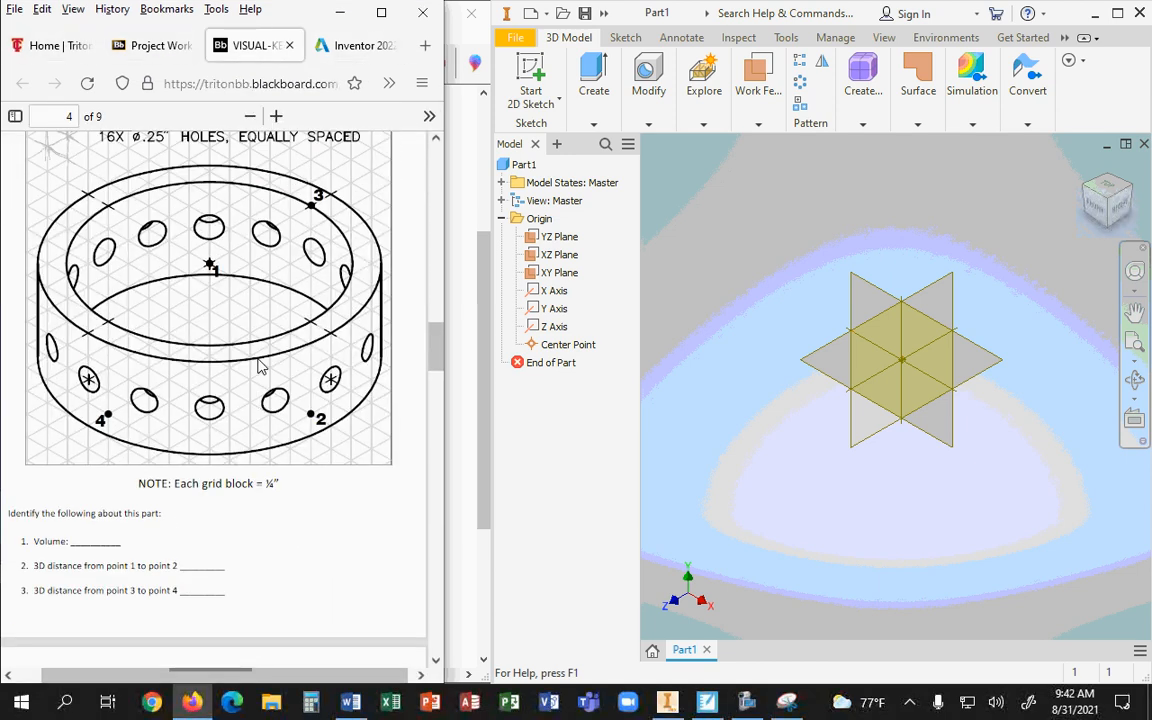
{"action": "scroll", "coordinate": [258, 366], "scroll_direction": "down", "scroll_amount": 2}
{"action": "scroll", "coordinate": [258, 366], "scroll_direction": "up", "scroll_amount": 3}
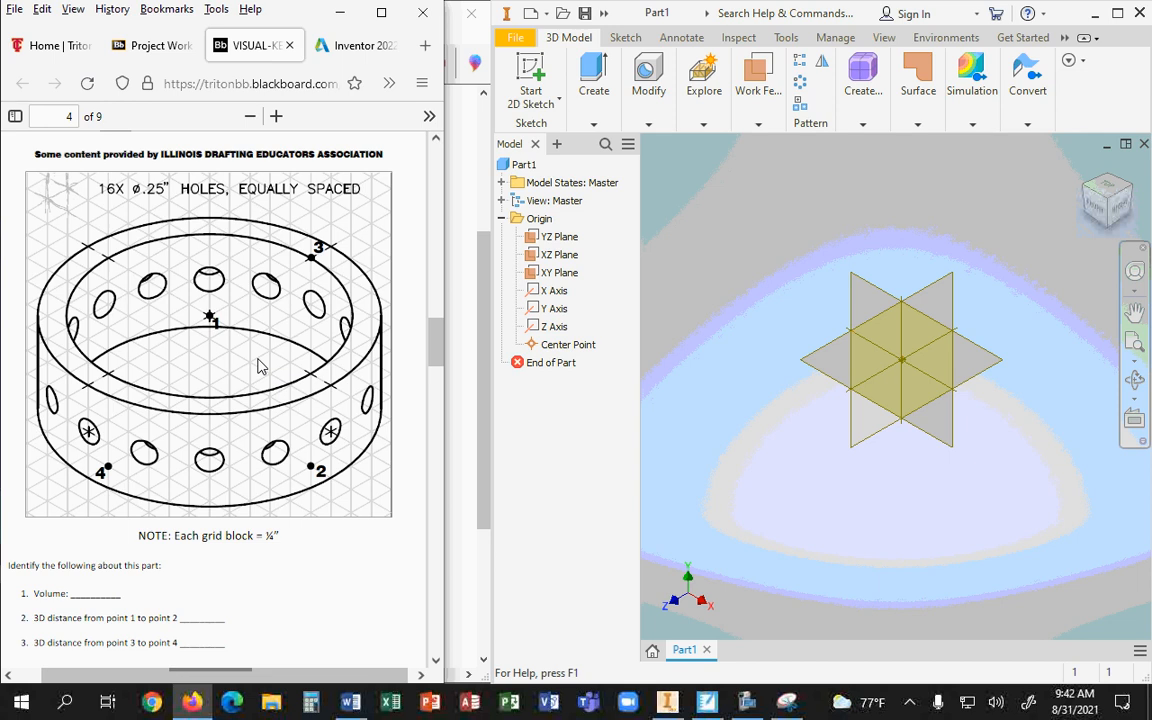
{"action": "scroll", "coordinate": [258, 366], "scroll_direction": "up", "scroll_amount": 10}
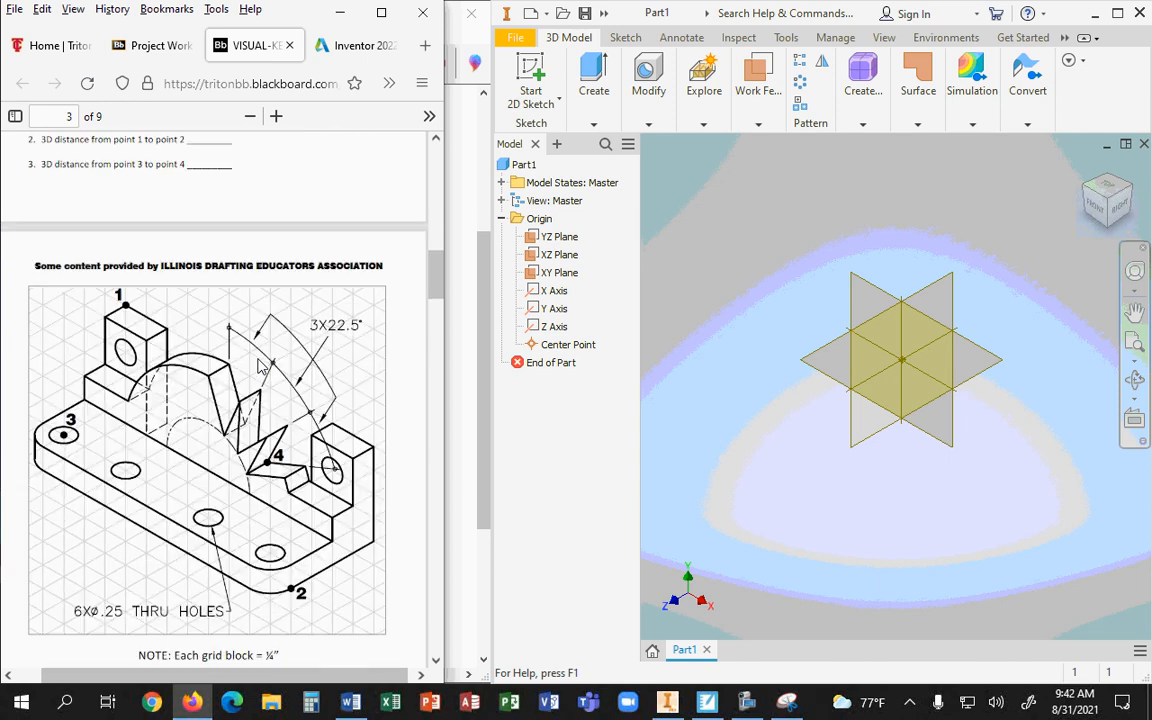
{"action": "scroll", "coordinate": [262, 367], "scroll_direction": "up", "scroll_amount": 5}
{"action": "scroll", "coordinate": [258, 366], "scroll_direction": "up", "scroll_amount": 3}
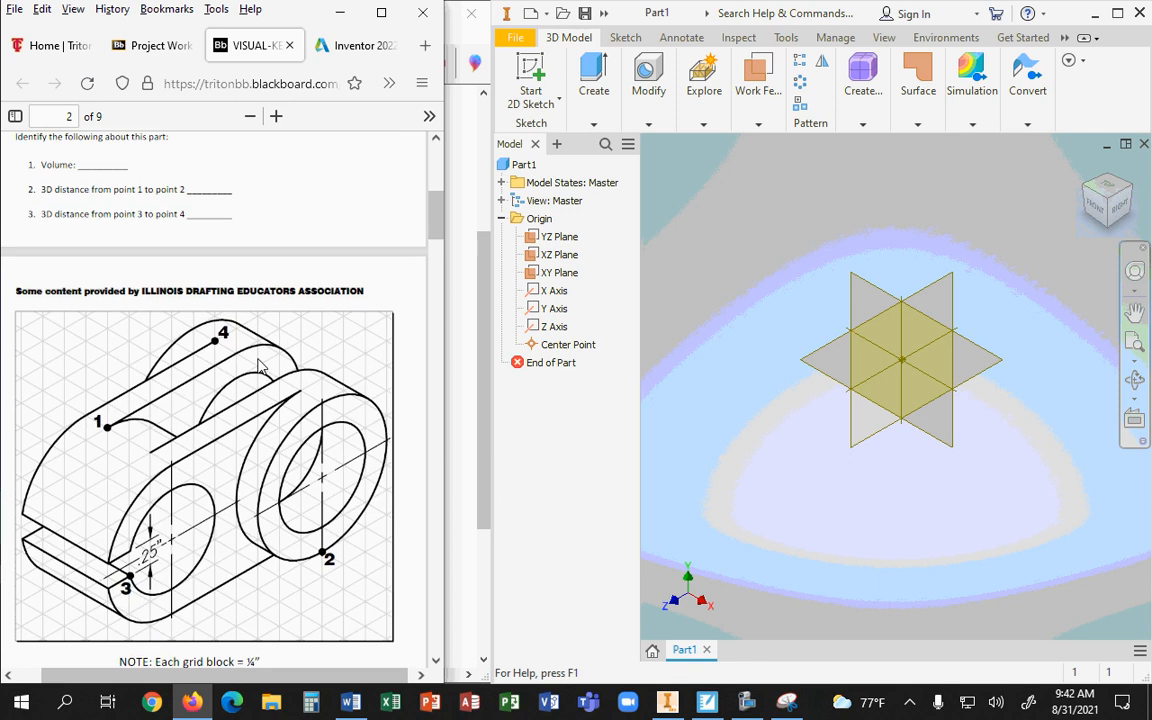
{"action": "scroll", "coordinate": [258, 366], "scroll_direction": "down", "scroll_amount": 3}
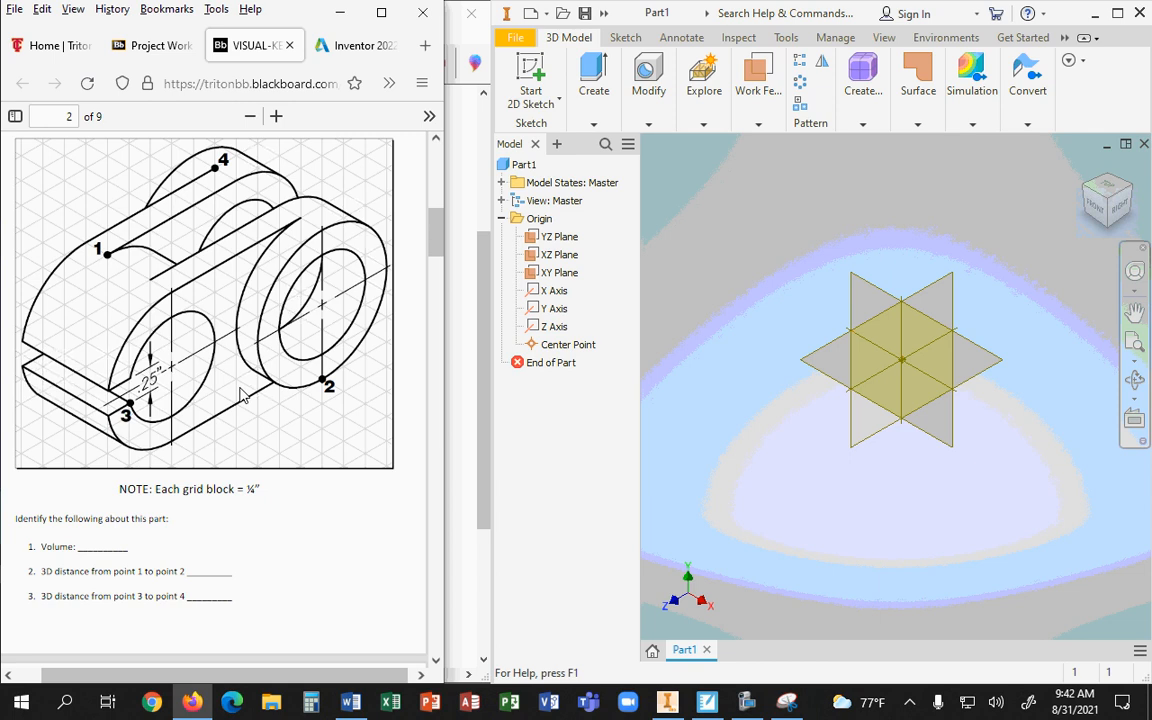
{"action": "scroll", "coordinate": [242, 393], "scroll_direction": "up", "scroll_amount": 10}
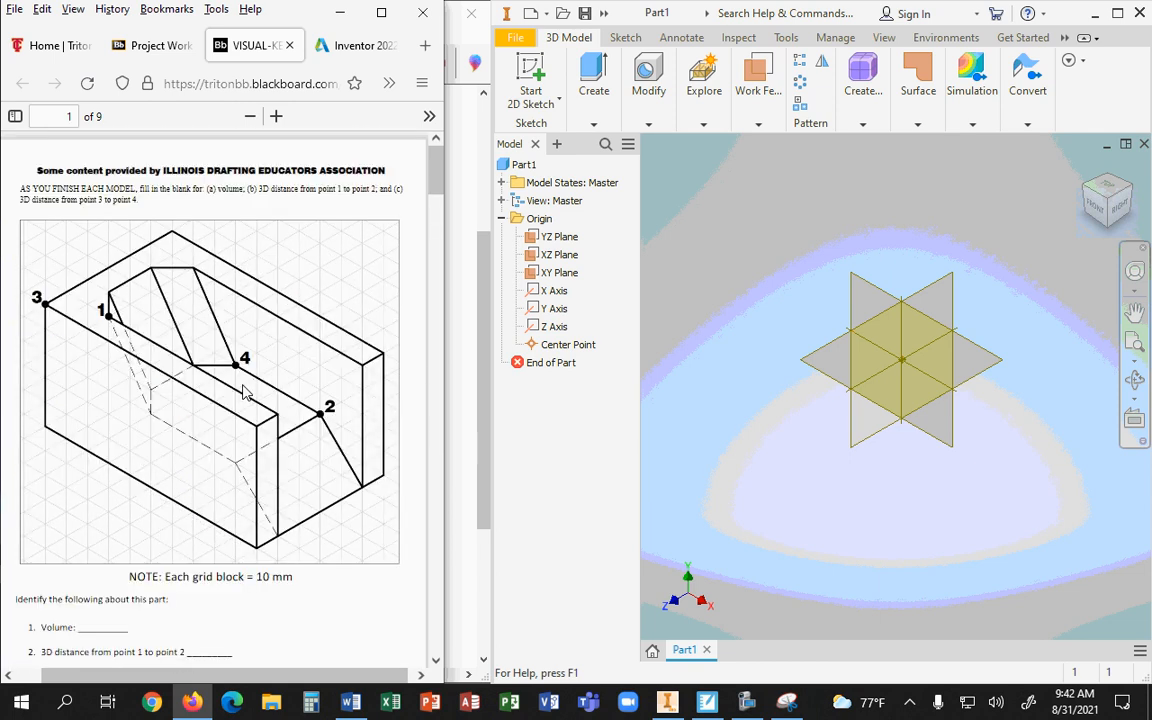
{"action": "scroll", "coordinate": [242, 393], "scroll_direction": "down", "scroll_amount": 12}
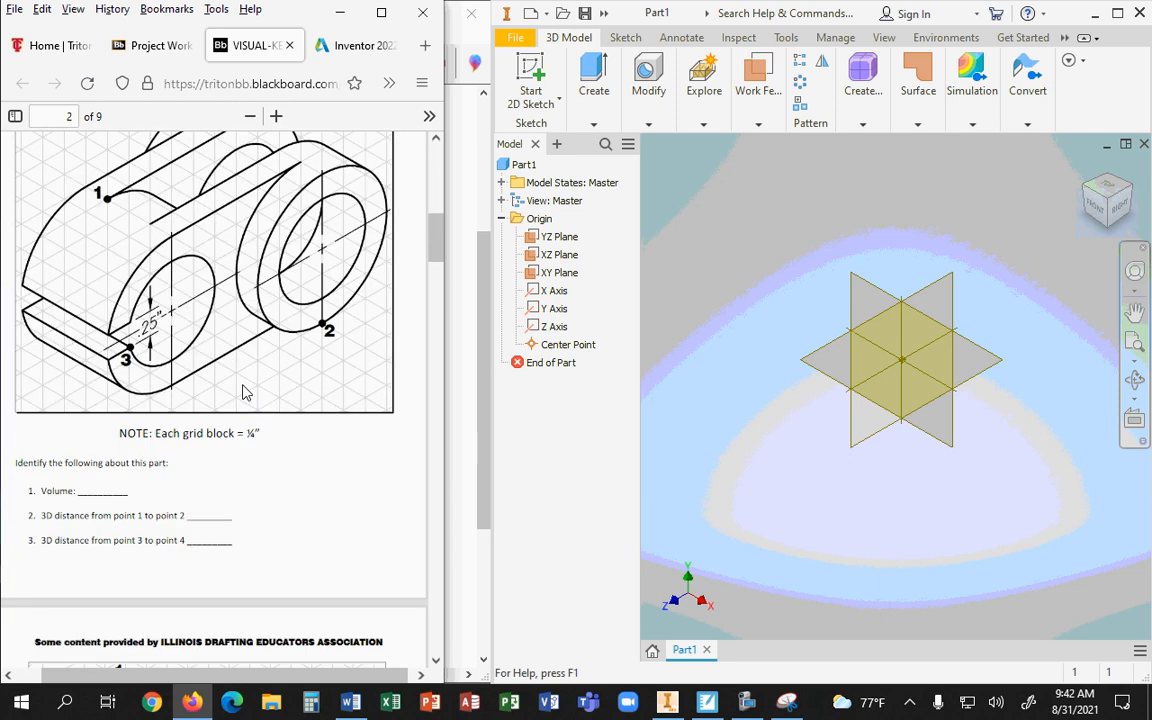
{"action": "scroll", "coordinate": [242, 393], "scroll_direction": "down", "scroll_amount": 20}
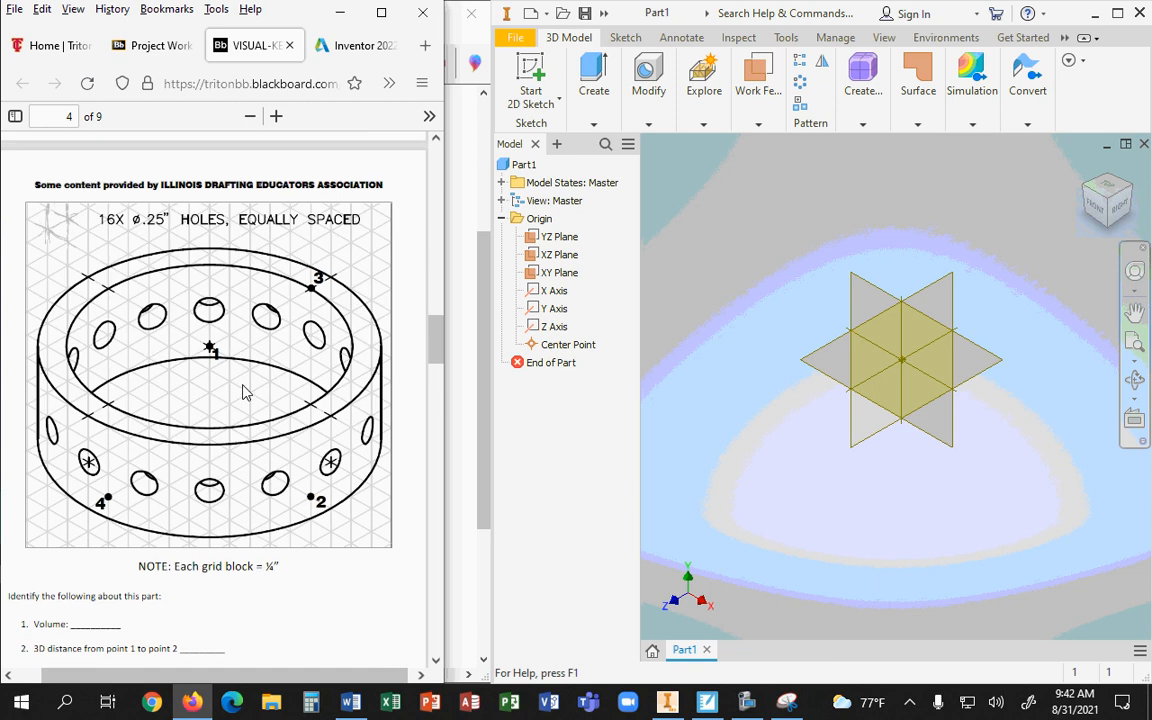
{"action": "scroll", "coordinate": [242, 393], "scroll_direction": "down", "scroll_amount": 10}
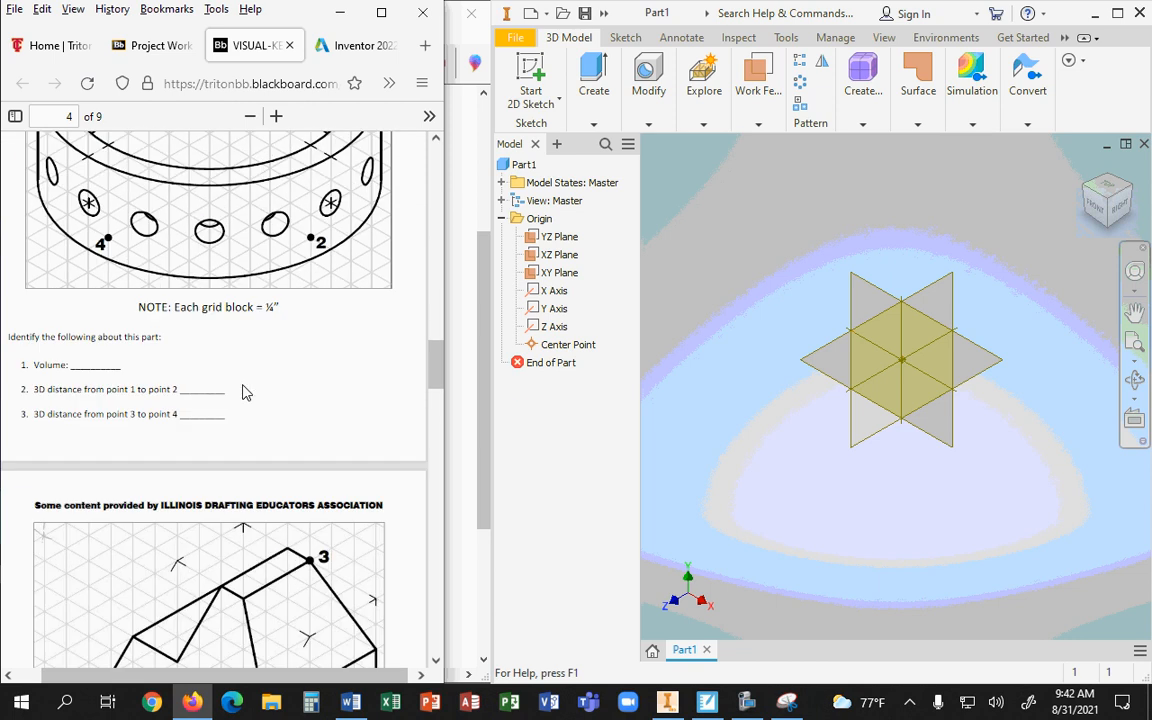
{"action": "scroll", "coordinate": [242, 393], "scroll_direction": "up", "scroll_amount": 7}
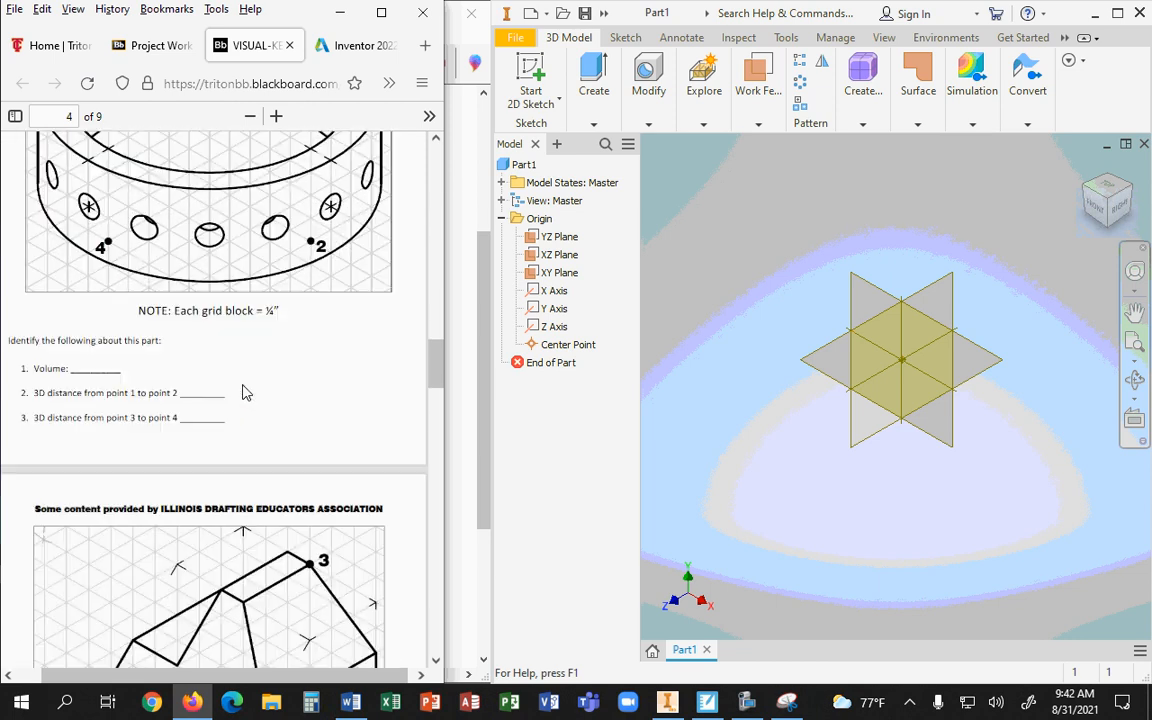
{"action": "scroll", "coordinate": [251, 358], "scroll_direction": "up", "scroll_amount": 5}
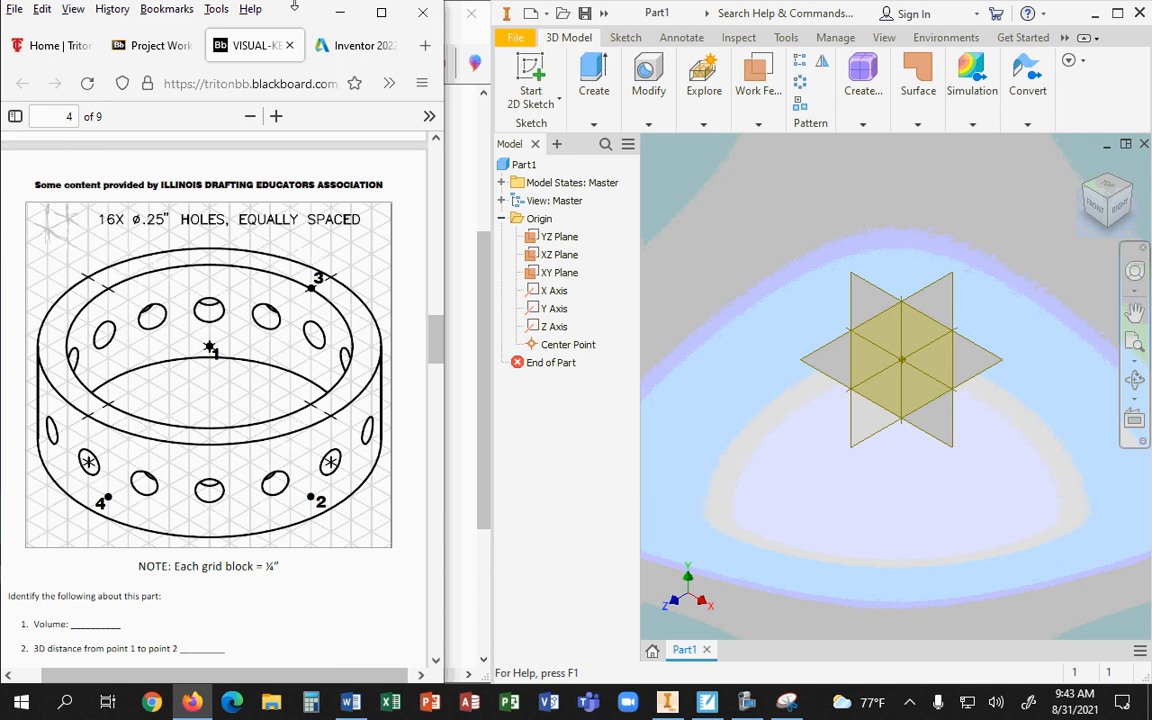
{"action": "left_click", "coordinate": [332, 13]}
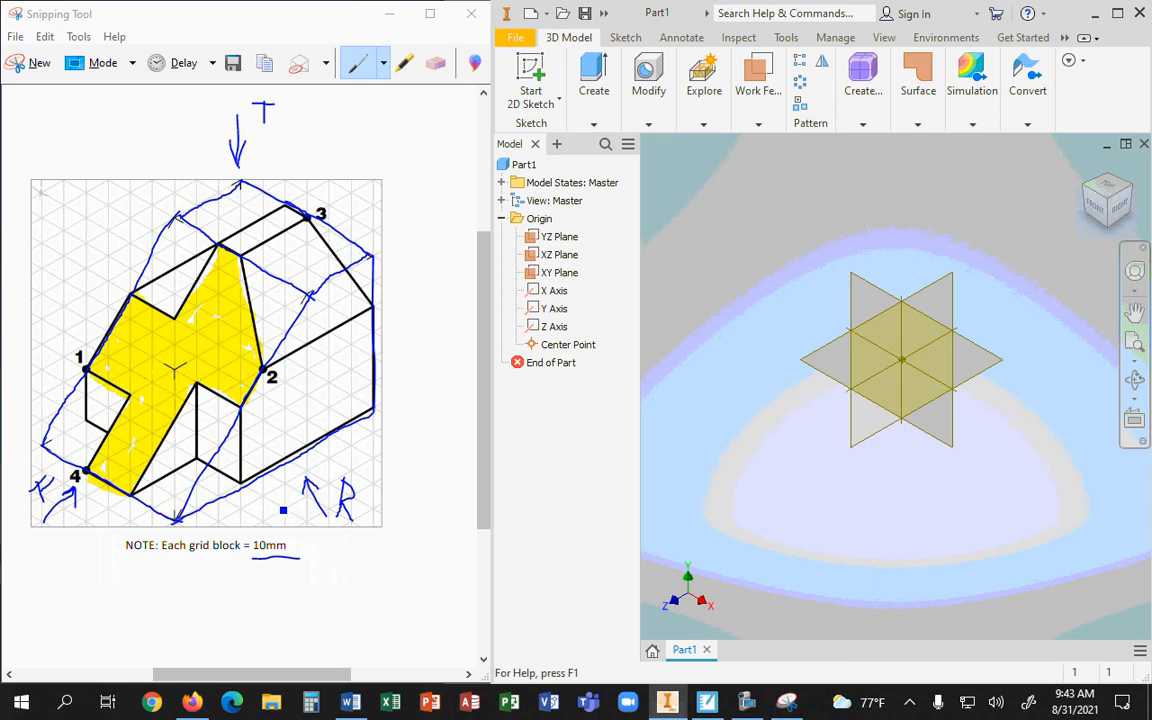
{"action": "left_click", "coordinate": [594, 123]}
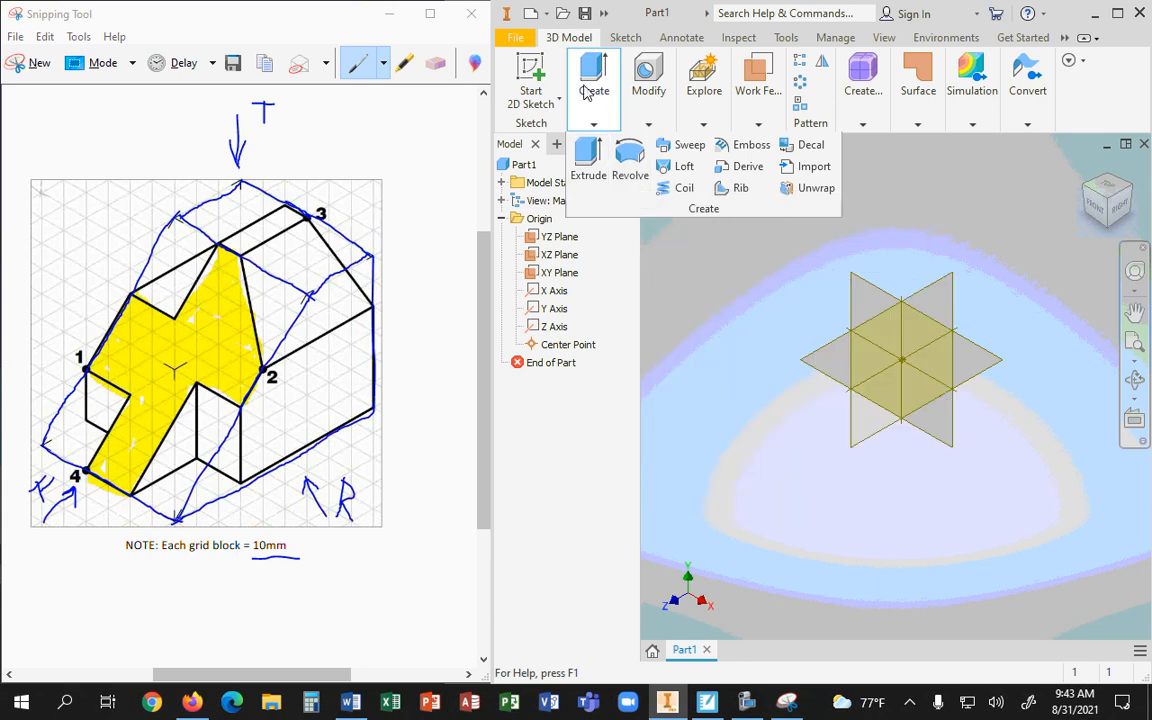
{"action": "left_click", "coordinate": [586, 170]}
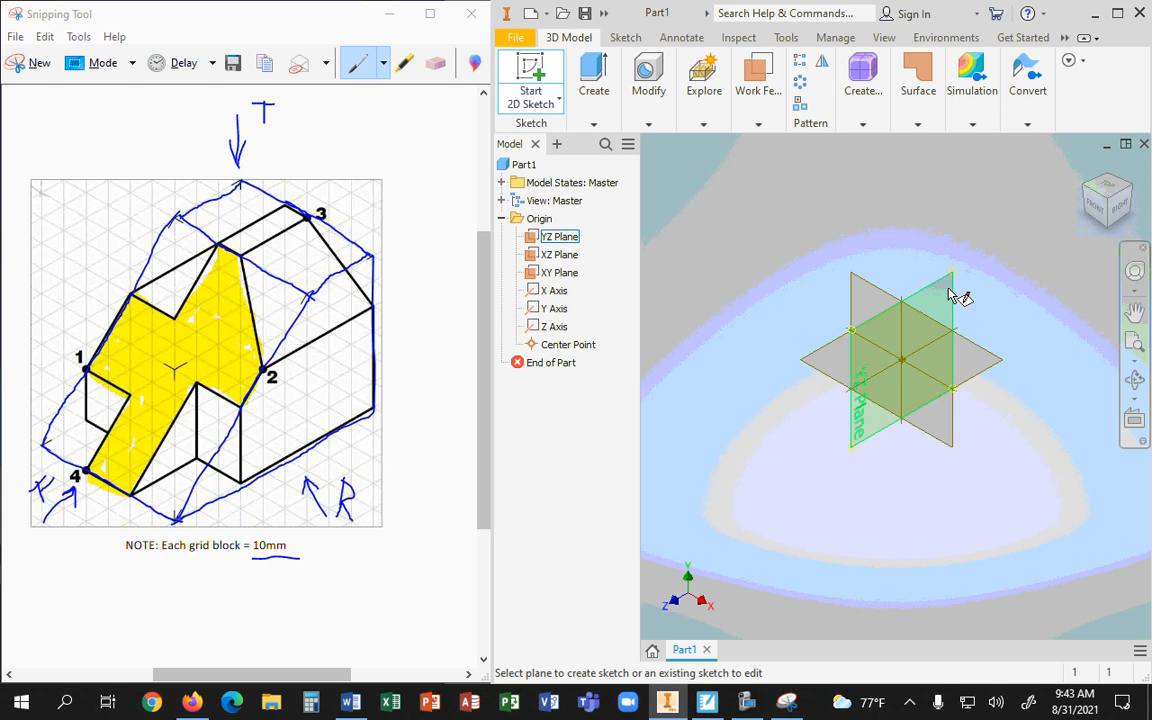
{"action": "left_click", "coordinate": [625, 37]}
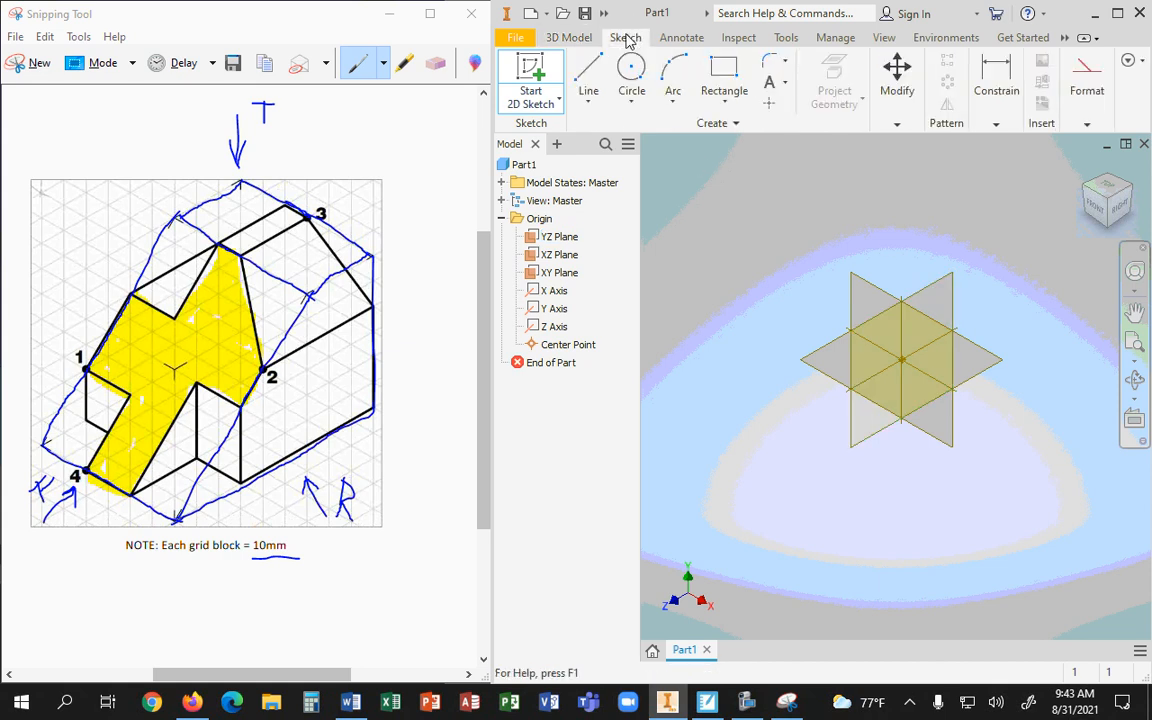
{"action": "left_click", "coordinate": [564, 110]}
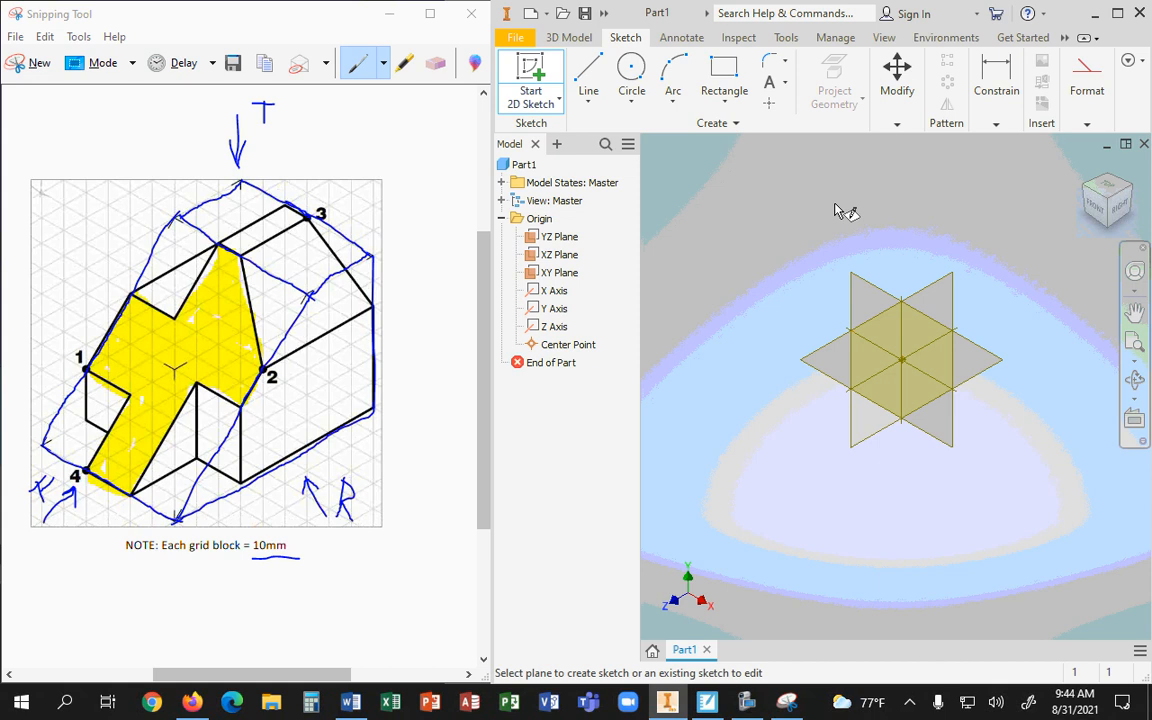
{"action": "key", "text": "Escape"}
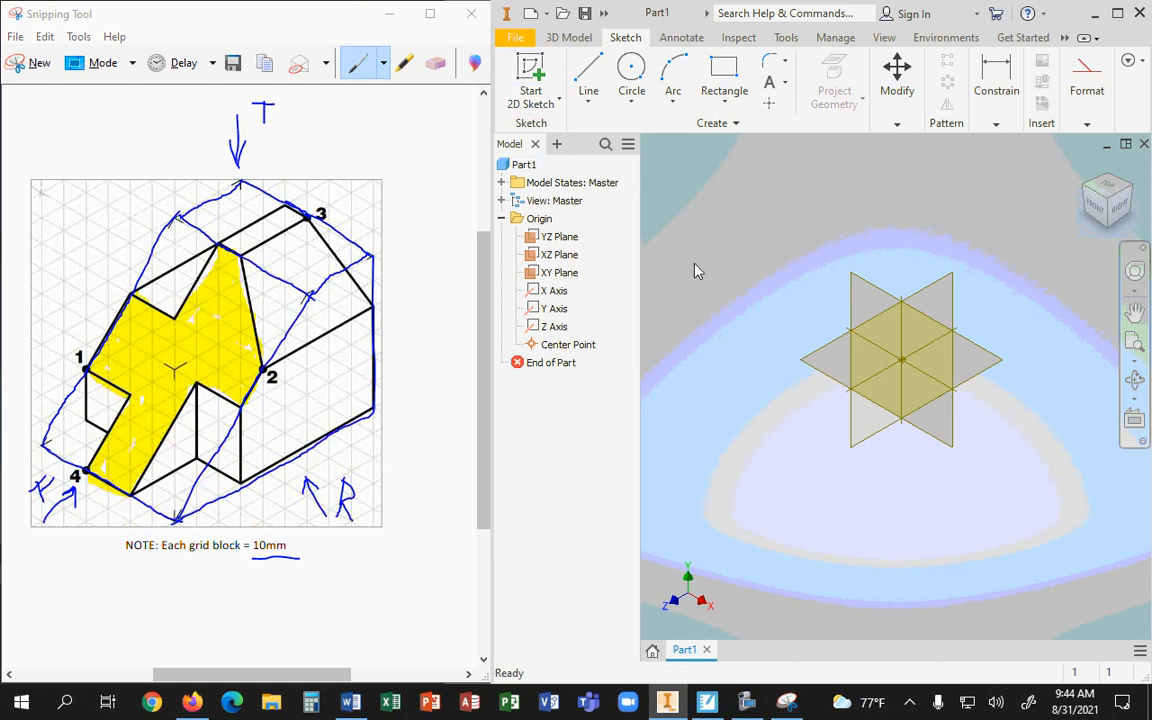
{"action": "left_click", "coordinate": [724, 82]}
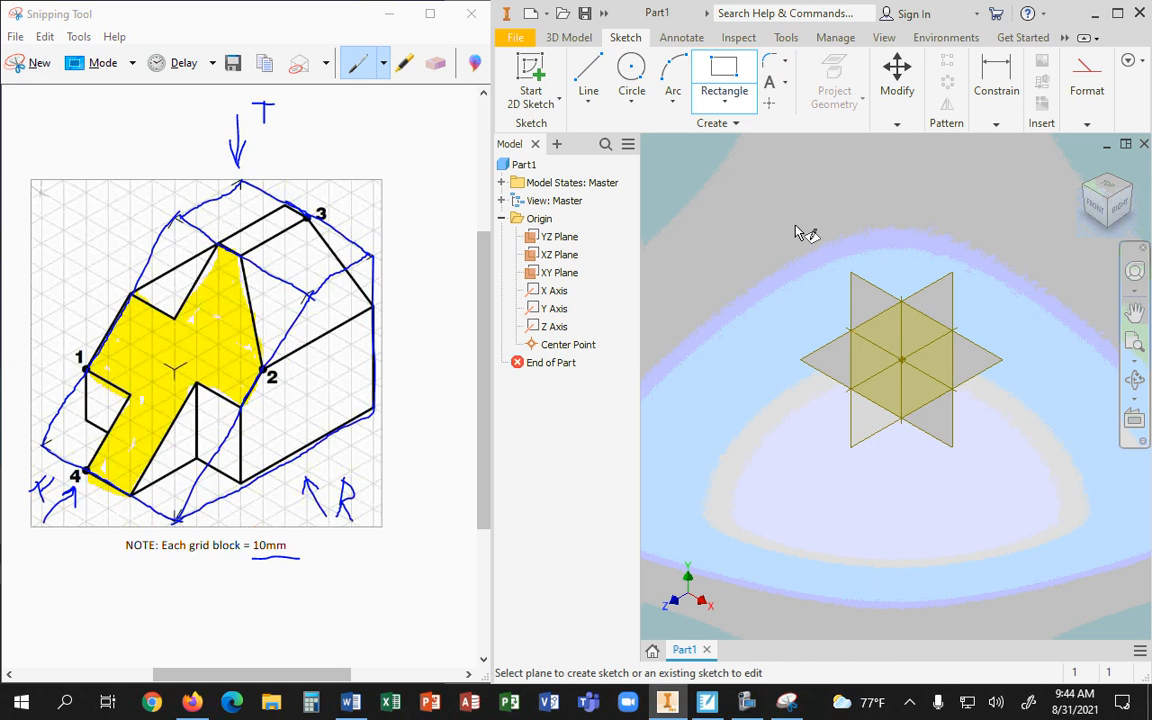
{"action": "key", "text": "Escape"}
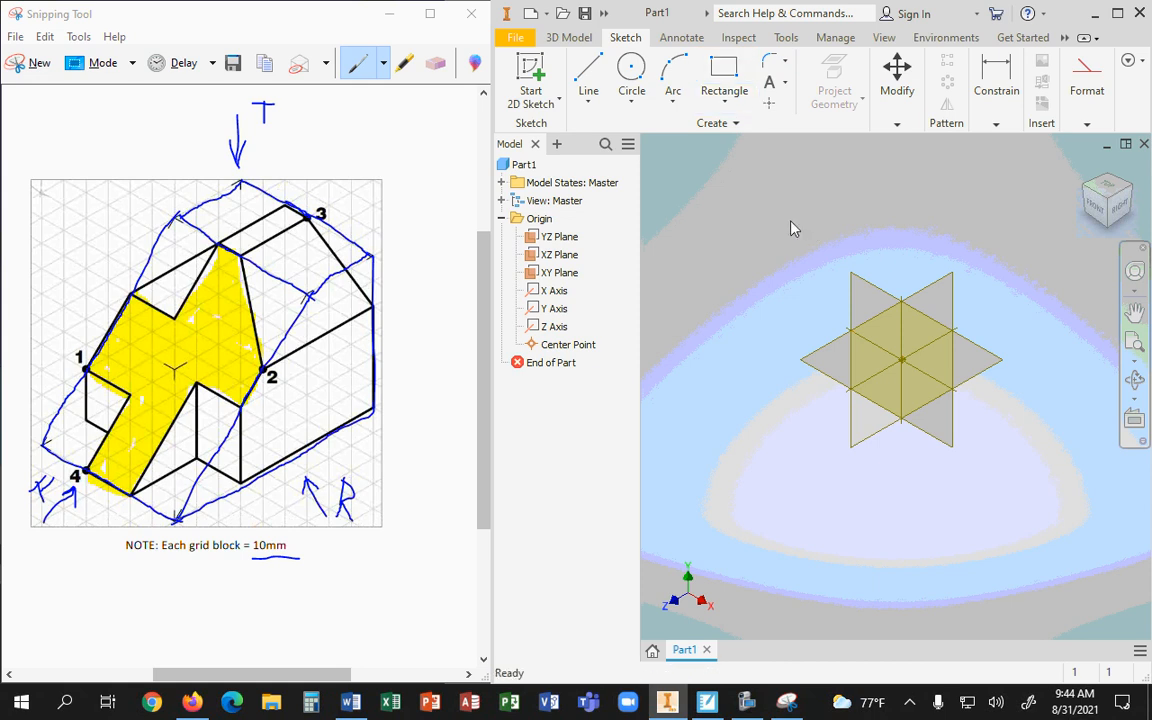
Step: Create a new 2D sketch on the YZ origin plane
{"action": "left_click", "coordinate": [935, 297]}
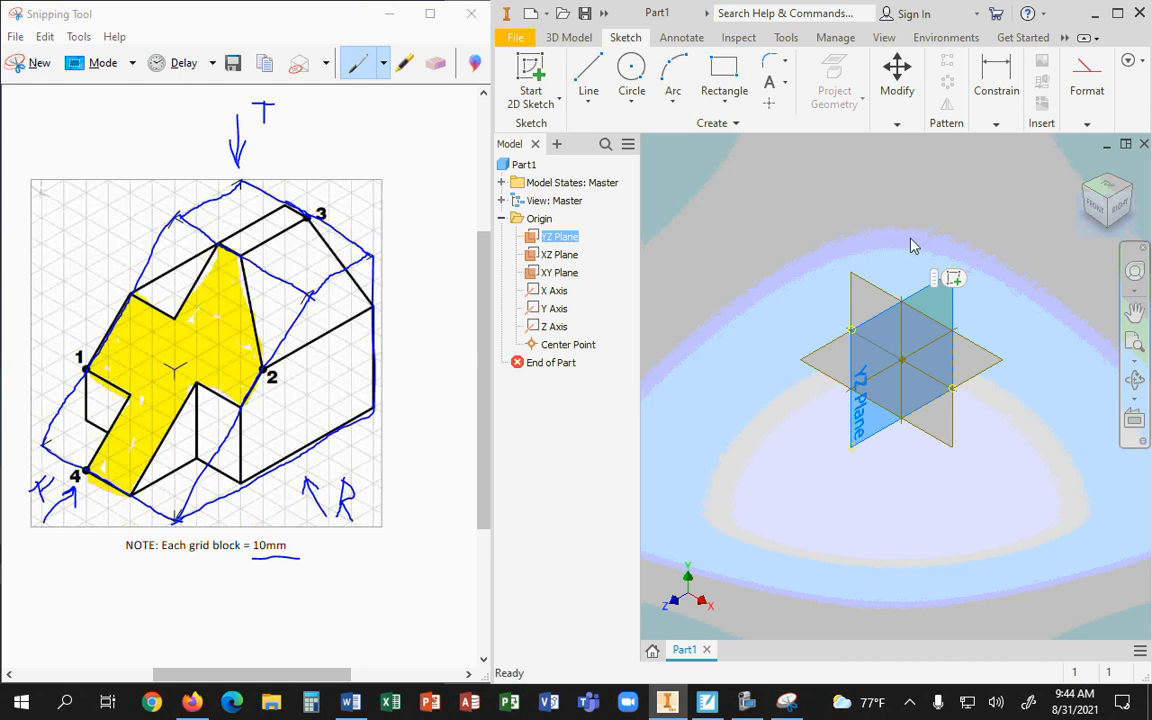
{"action": "left_click", "coordinate": [954, 279]}
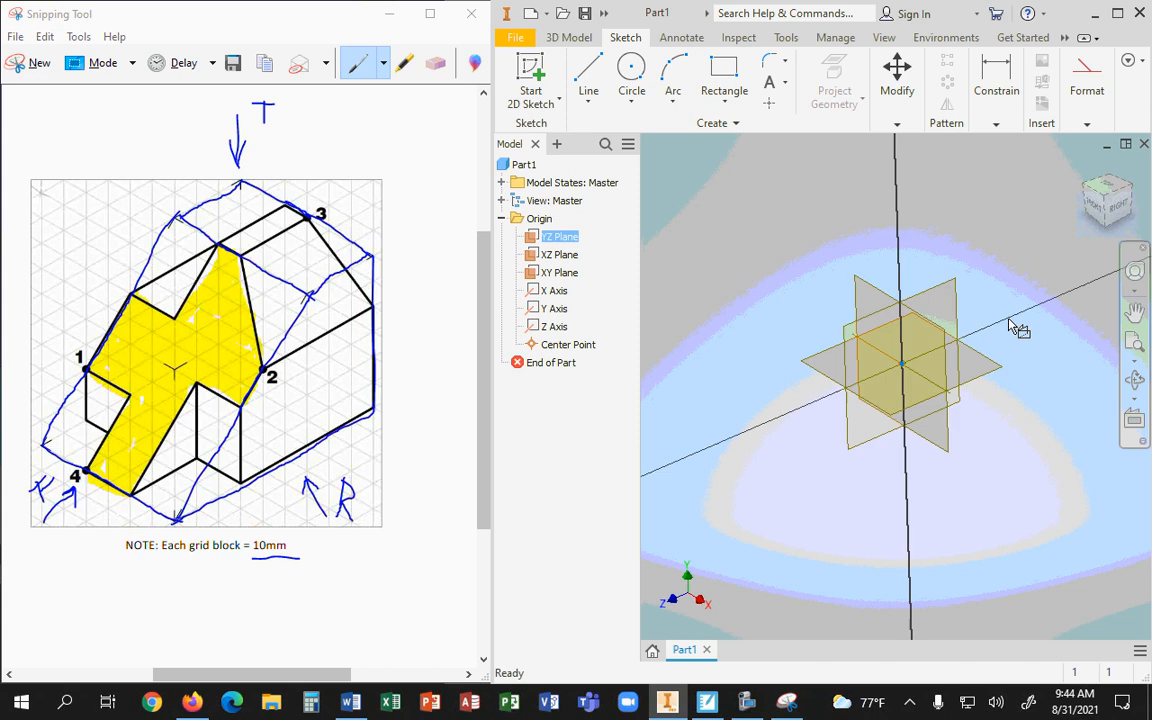
{"action": "left_click", "coordinate": [594, 66]}
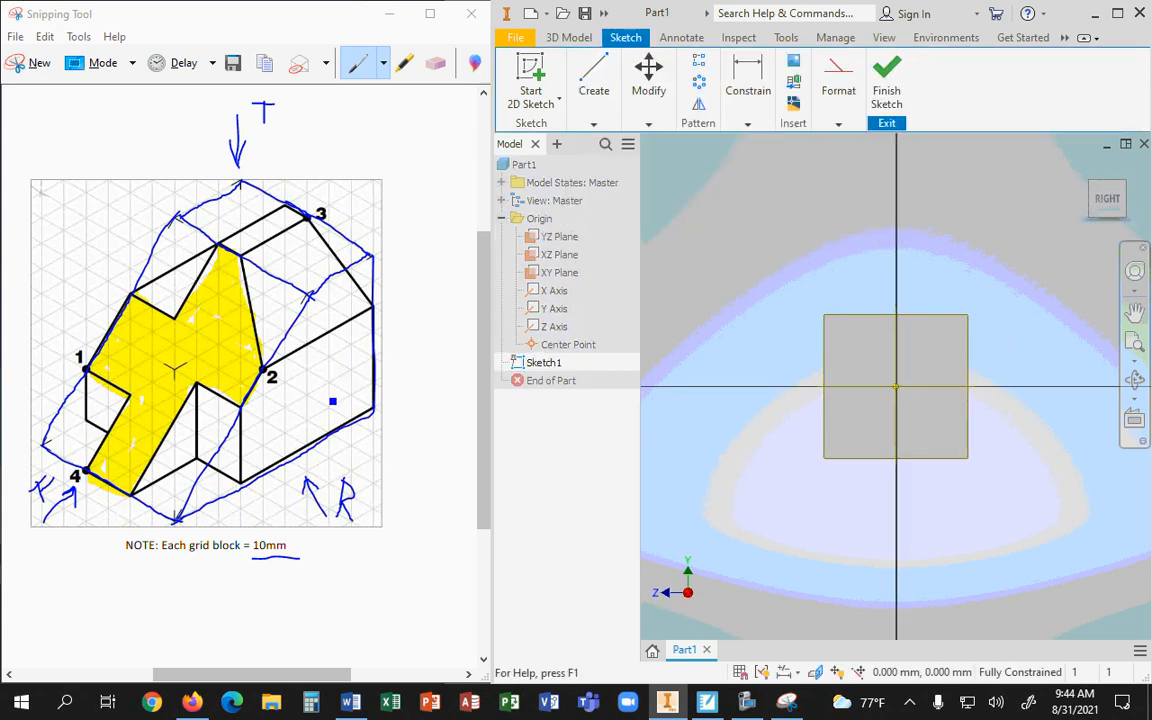
Step: Trace the right side of the bounding box with pen strokes on the snipped isometric drawing
{"action": "left_click", "coordinate": [300, 258]}
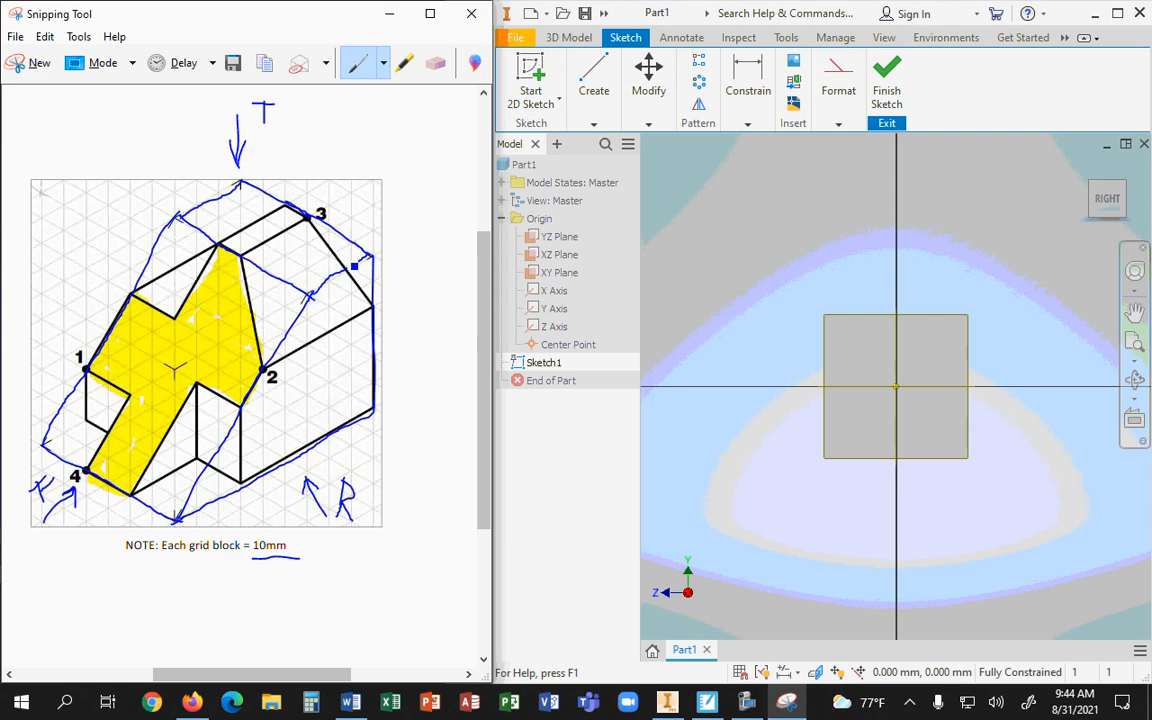
{"action": "left_click_drag", "start_coordinate": [316, 278], "coordinate": [347, 245]}
{"action": "mouse_move", "coordinate": [305, 299]}
{"action": "left_mouse_down"}
{"action": "mouse_move", "coordinate": [355, 255]}
{"action": "mouse_move", "coordinate": [370, 262]}
{"action": "mouse_move", "coordinate": [373, 404]}
{"action": "mouse_move", "coordinate": [373, 252]}
{"action": "mouse_move", "coordinate": [373, 411]}
{"action": "mouse_move", "coordinate": [206, 512]}
{"action": "mouse_move", "coordinate": [296, 483]}
{"action": "mouse_move", "coordinate": [386, 414]}
{"action": "mouse_move", "coordinate": [183, 517]}
{"action": "left_mouse_up"}
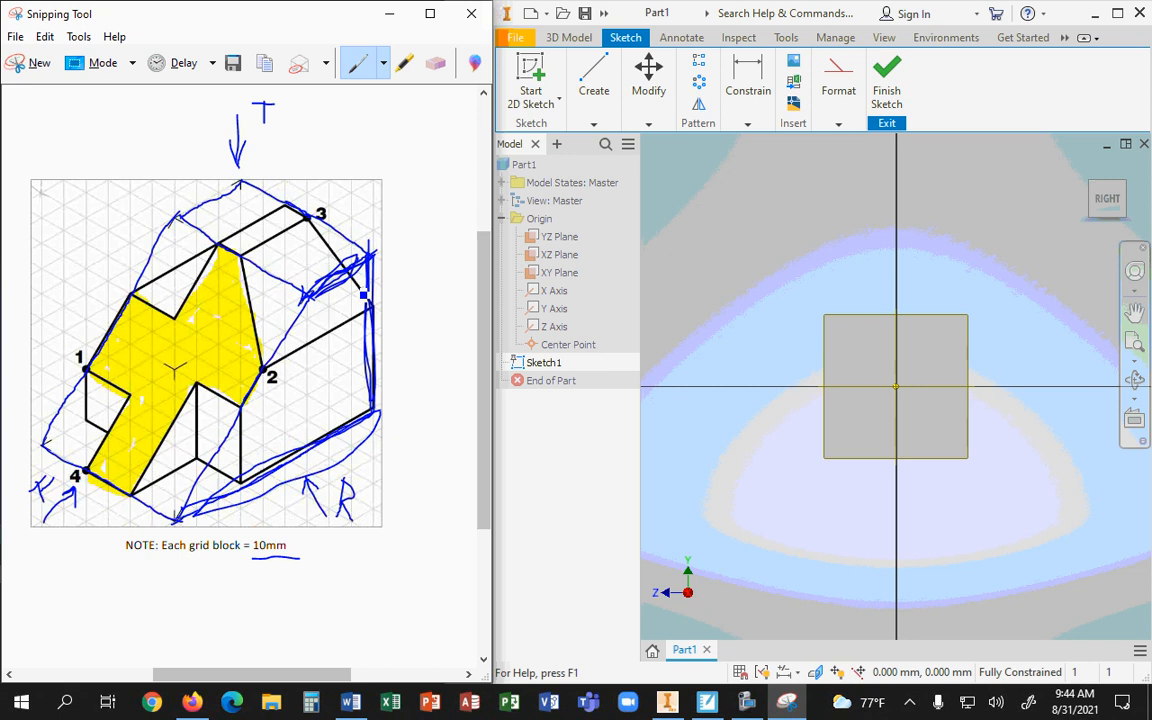
{"action": "mouse_move", "coordinate": [330, 262]}
{"action": "left_mouse_down"}
{"action": "mouse_move", "coordinate": [290, 278]}
{"action": "mouse_move", "coordinate": [195, 440]}
{"action": "mouse_move", "coordinate": [229, 470]}
{"action": "mouse_move", "coordinate": [262, 330]}
{"action": "mouse_move", "coordinate": [180, 455]}
{"action": "left_mouse_up"}
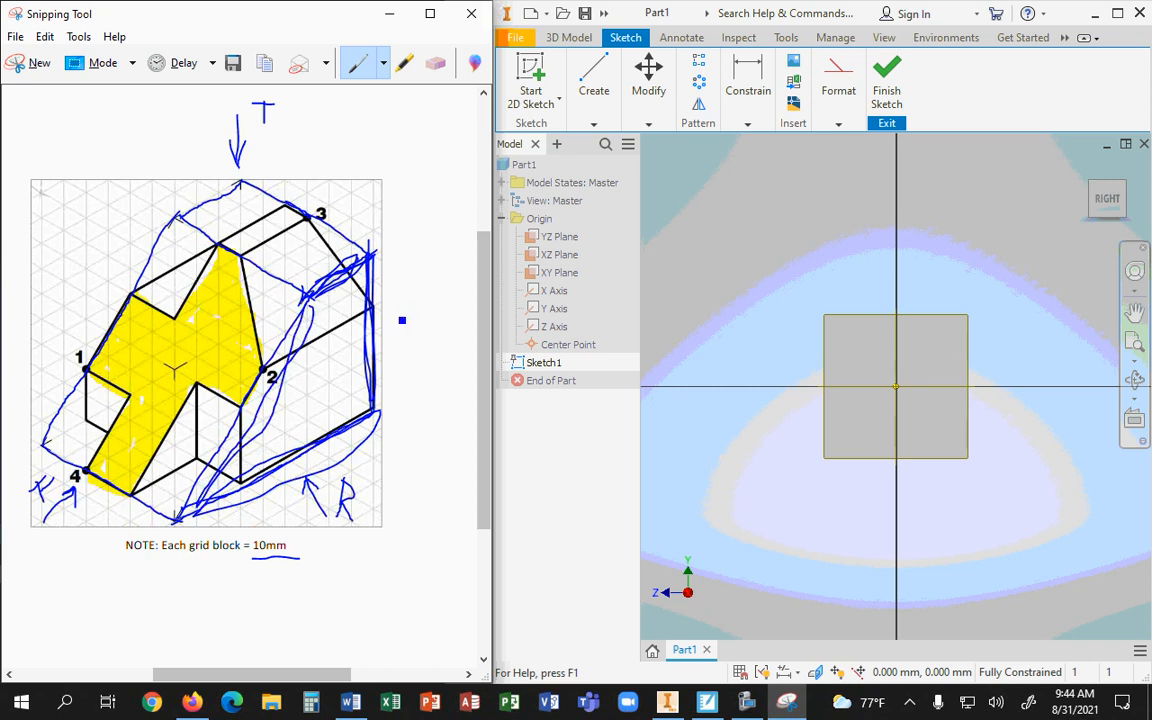
Step: Erase the extra pen strokes along the right side and lower edge of the bounding box on the isometric drawing, including the curved stroke
{"action": "left_click", "coordinate": [433, 64]}
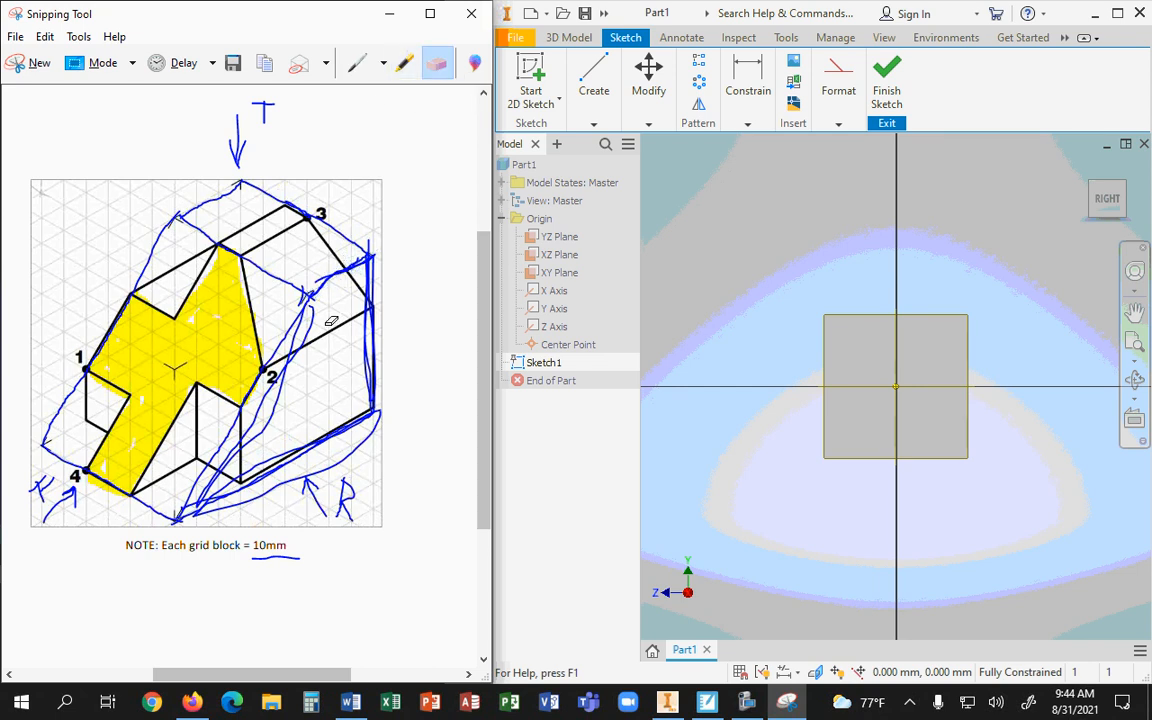
{"action": "left_click", "coordinate": [294, 354]}
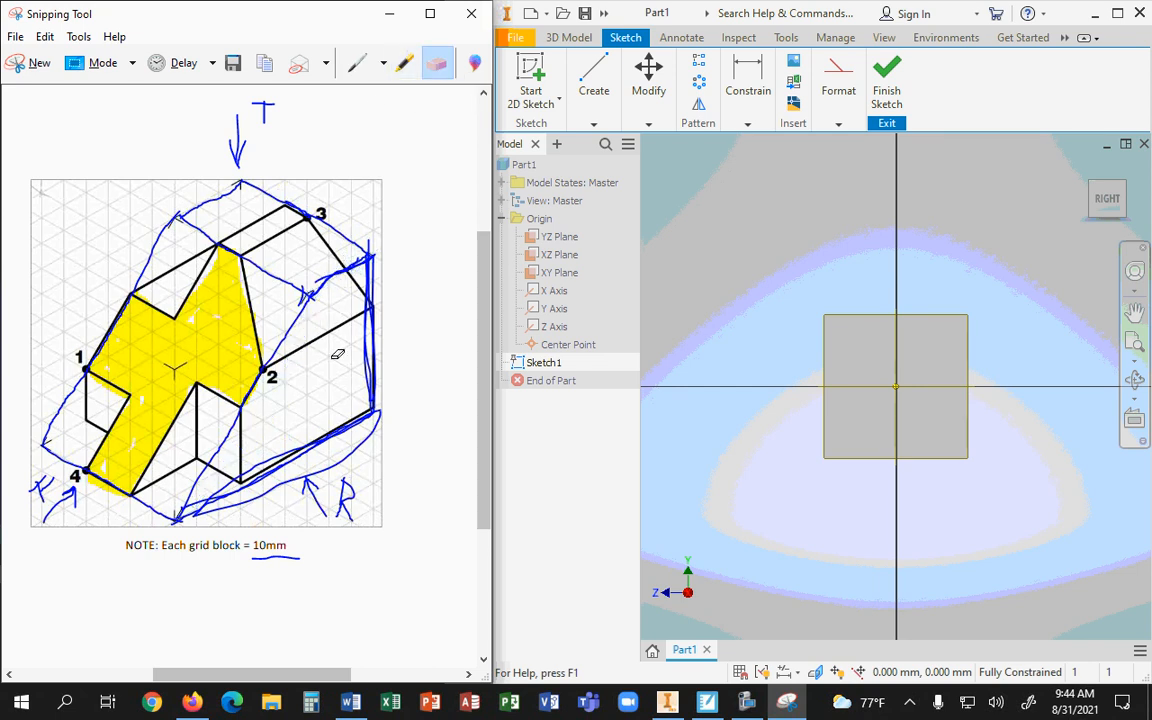
{"action": "left_click", "coordinate": [348, 462]}
{"action": "left_click", "coordinate": [366, 338]}
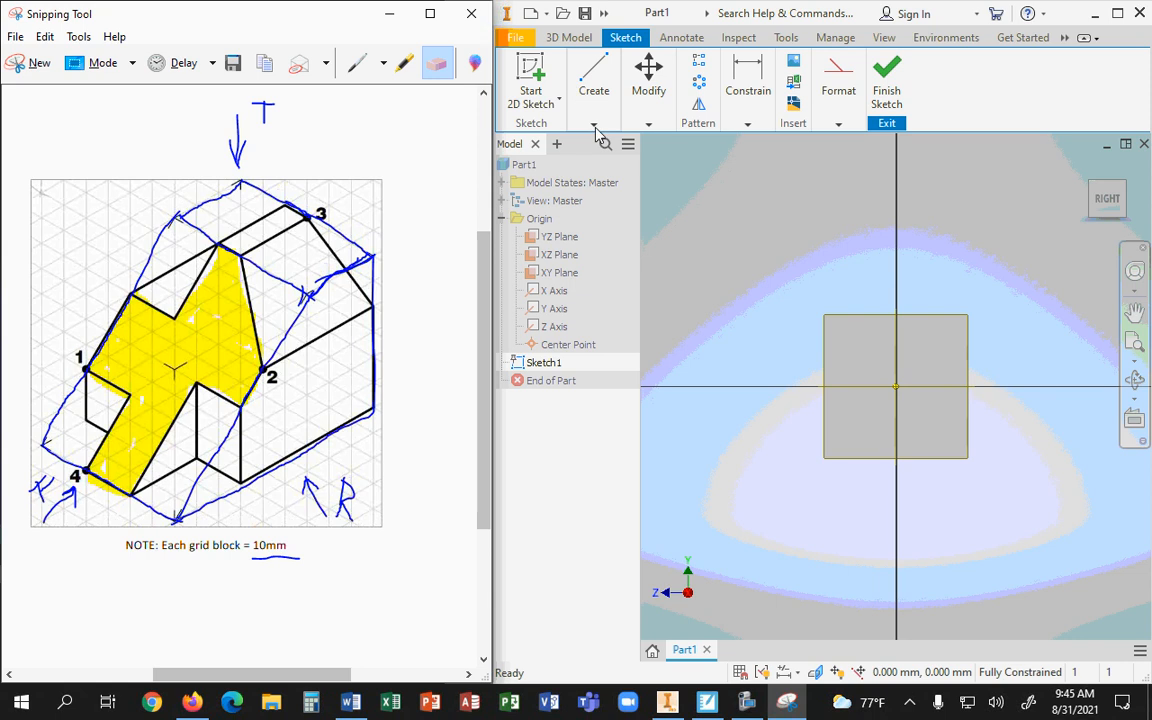
Step: Sketch a trial trapezoid from the origin with a horizontal base, vertical far side and short horizontal top, and delete all its lines
{"action": "left_click", "coordinate": [596, 90]}
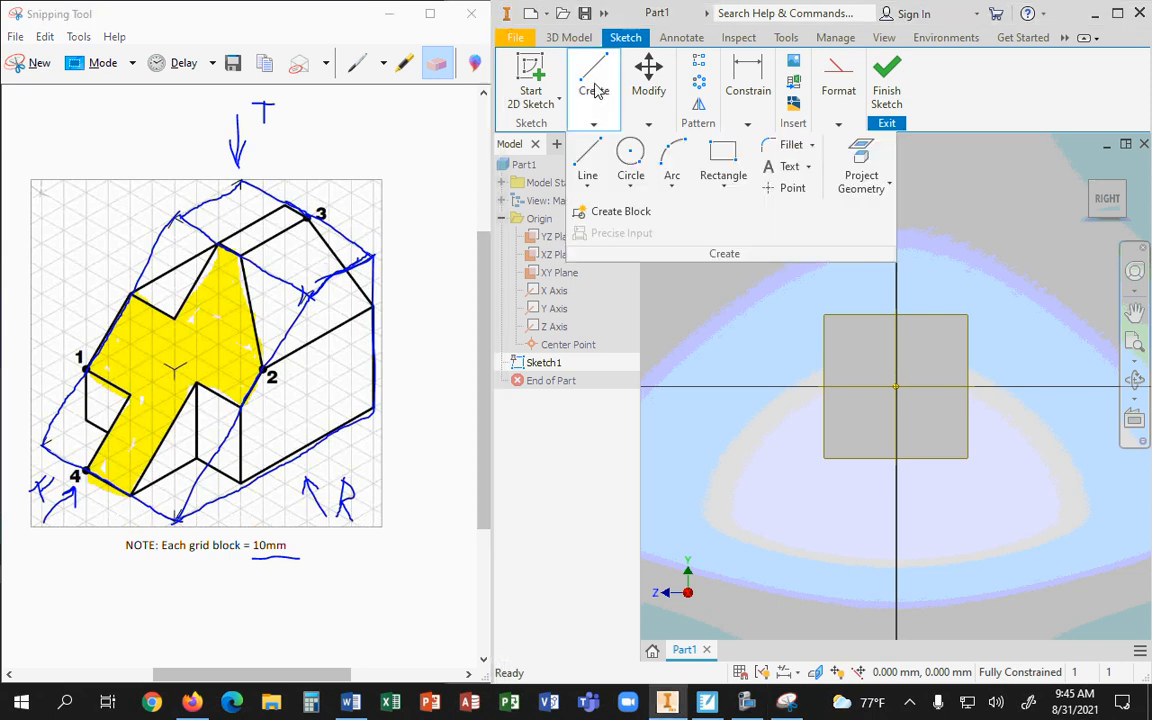
{"action": "left_click", "coordinate": [587, 186]}
{"action": "left_click", "coordinate": [617, 211]}
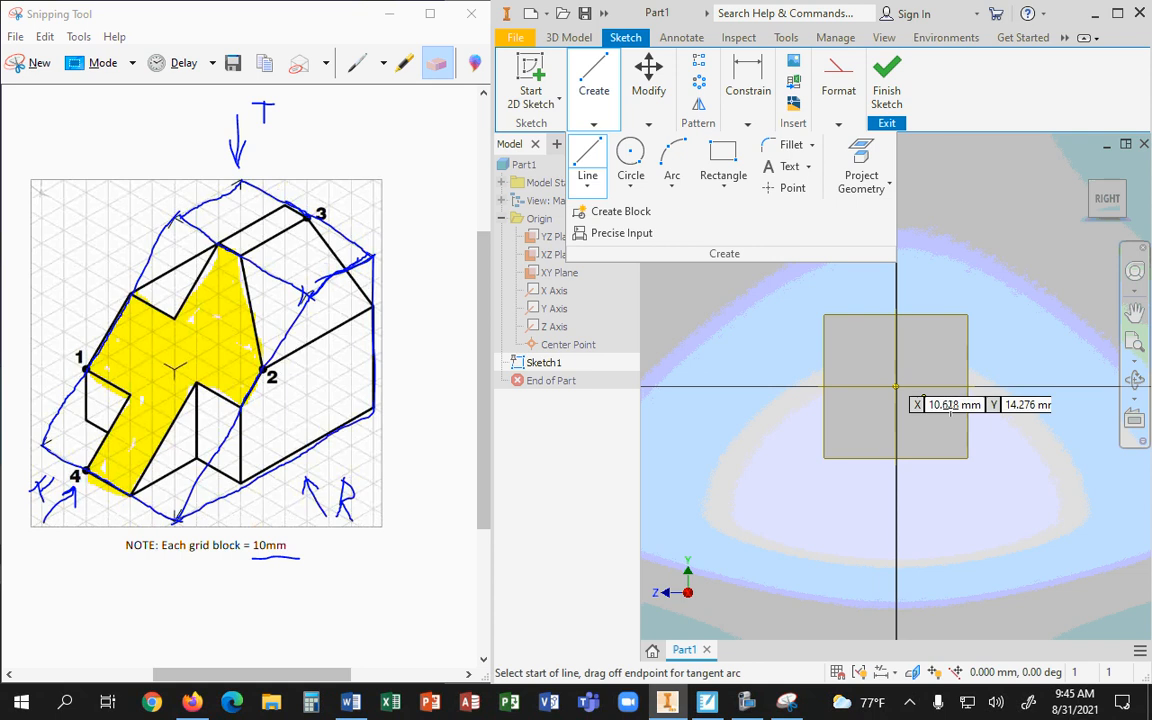
{"action": "left_click", "coordinate": [896, 386]}
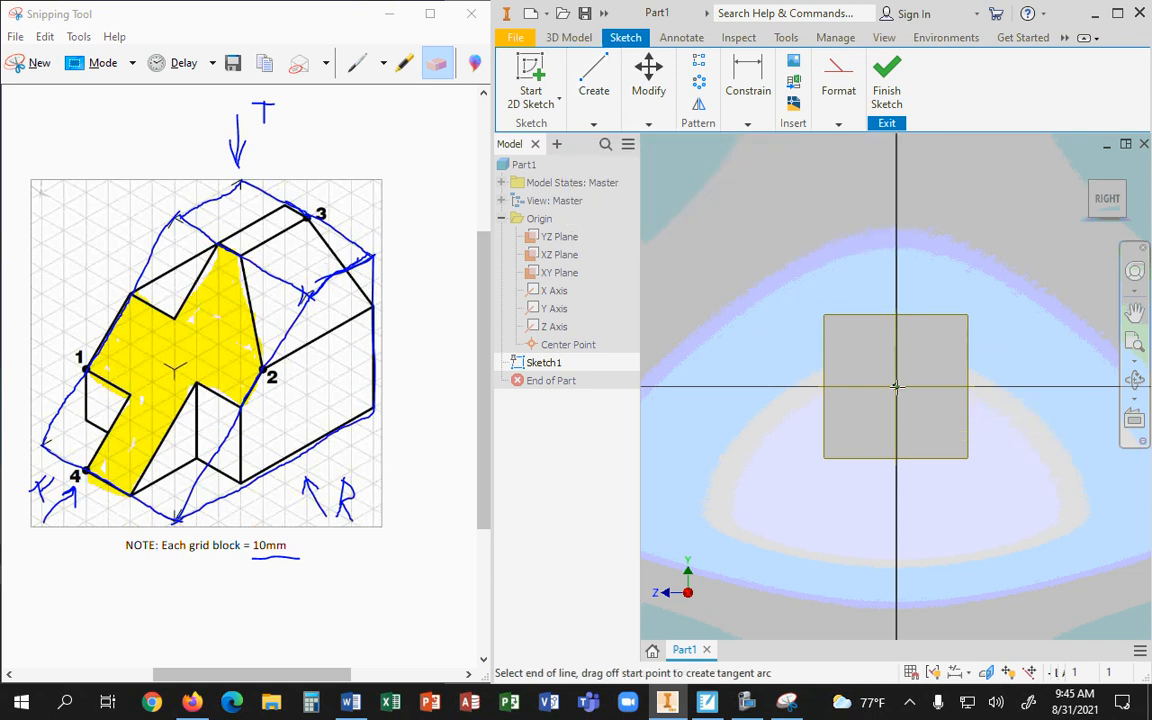
{"action": "left_click", "coordinate": [1066, 386]}
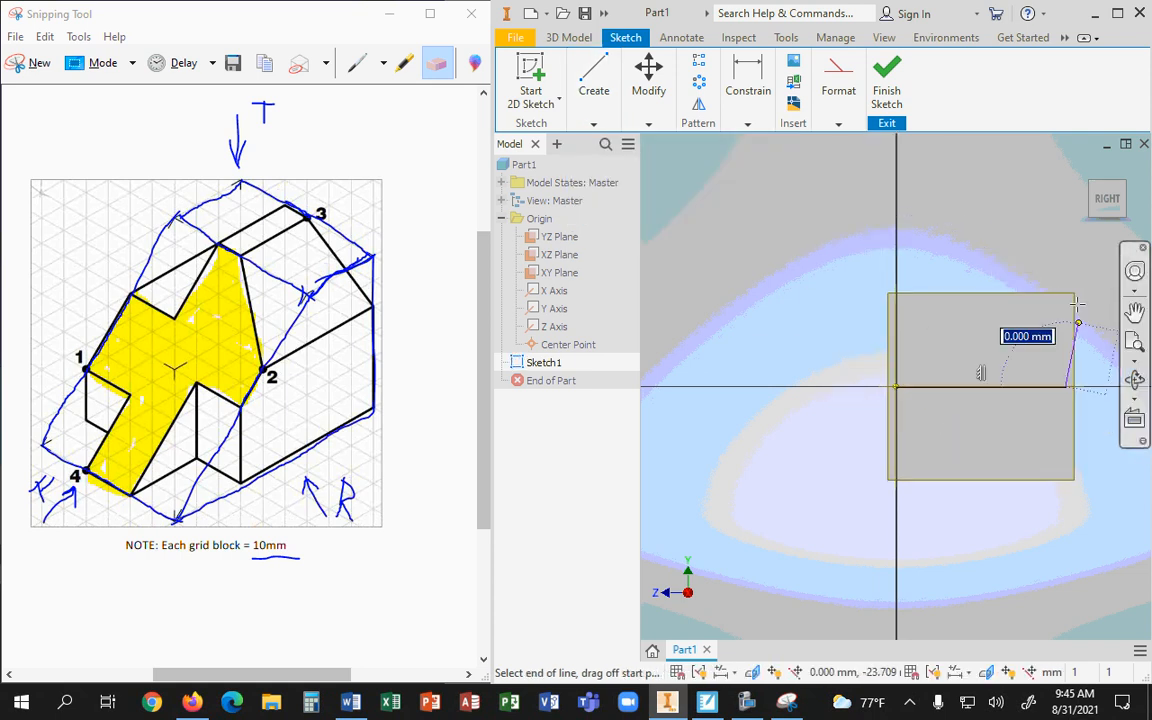
{"action": "left_click", "coordinate": [1066, 263]}
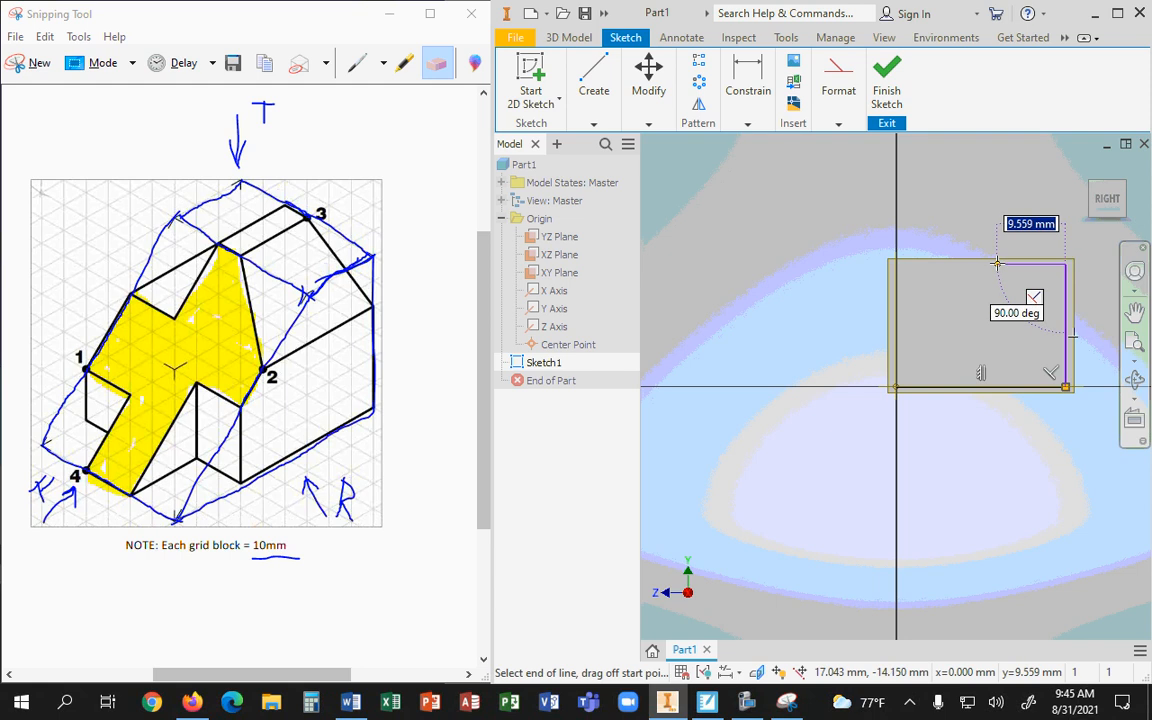
{"action": "left_click", "coordinate": [1005, 264]}
{"action": "left_click", "coordinate": [896, 386]}
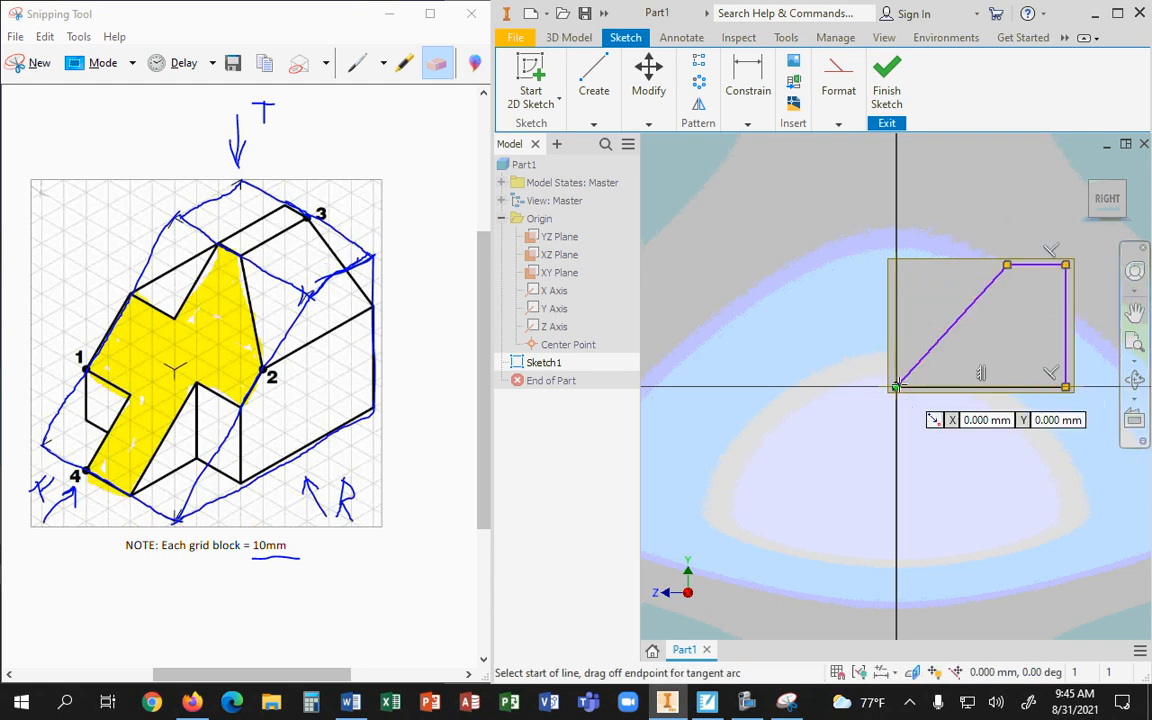
{"action": "key", "text": "Escape"}
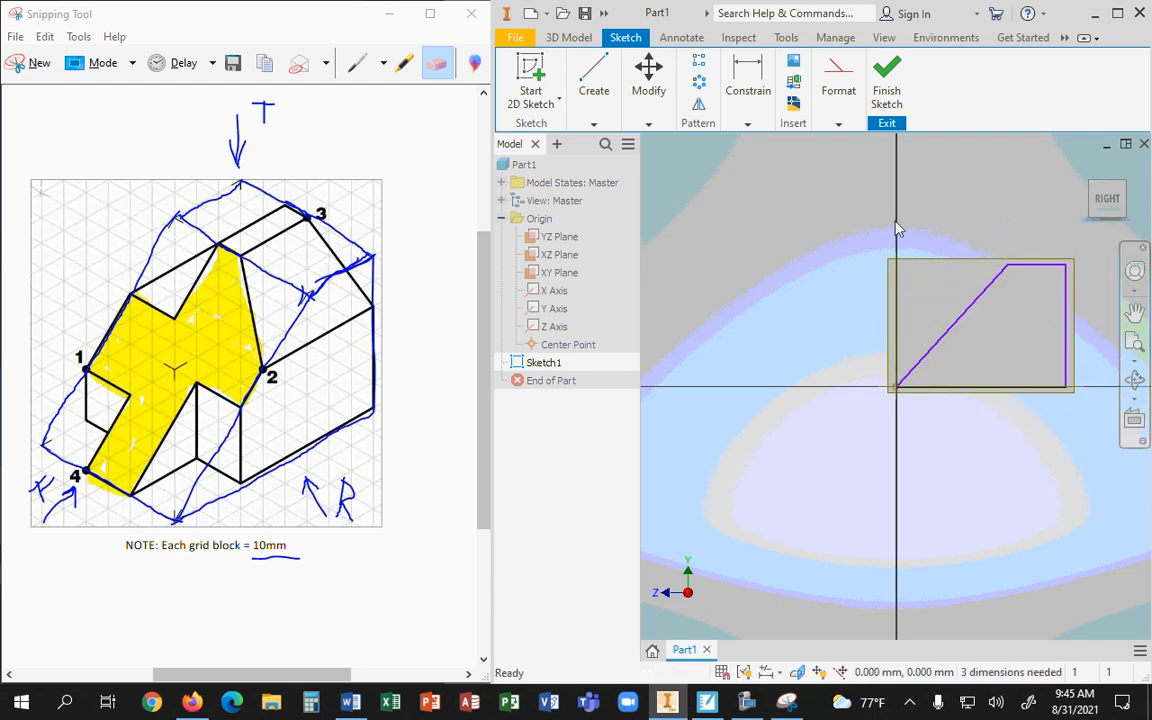
{"action": "left_click_drag", "start_coordinate": [816, 197], "coordinate": [1085, 462]}
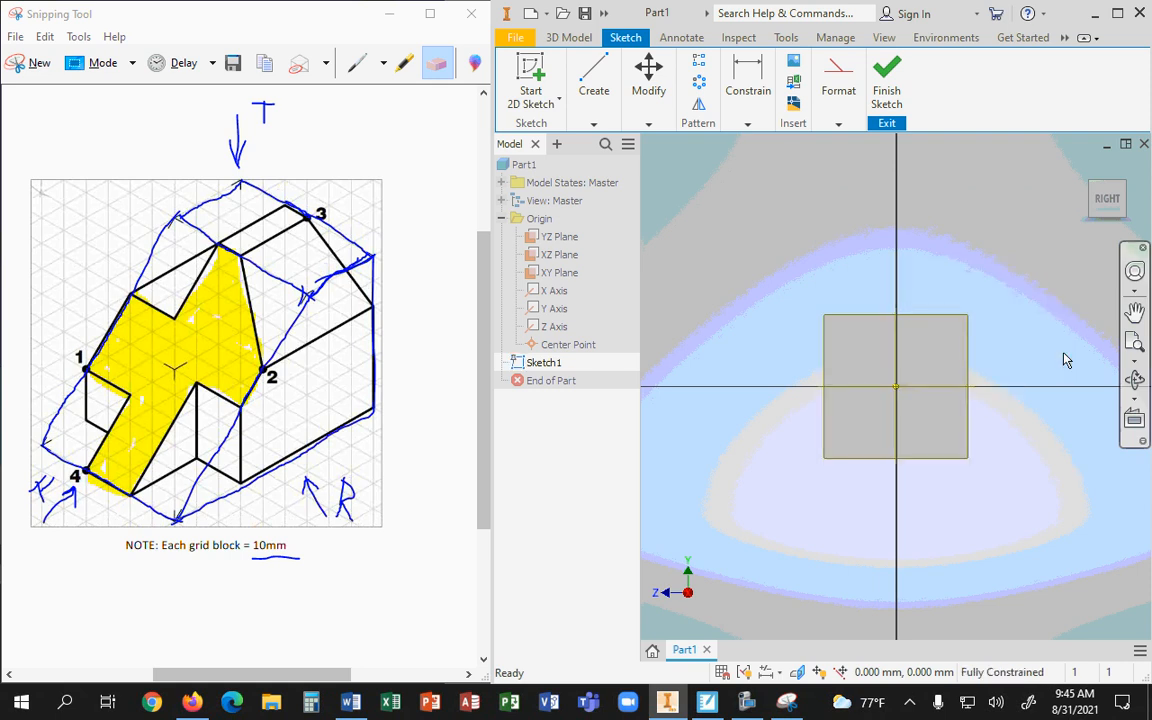
Step: Sketch a closed four-line profile from the origin: base about 17.5 mm, vertical far side about 12.9 mm, slightly sloped top about 7.6 mm
{"action": "scroll", "coordinate": [1067, 360], "scroll_direction": "up", "scroll_amount": 2}
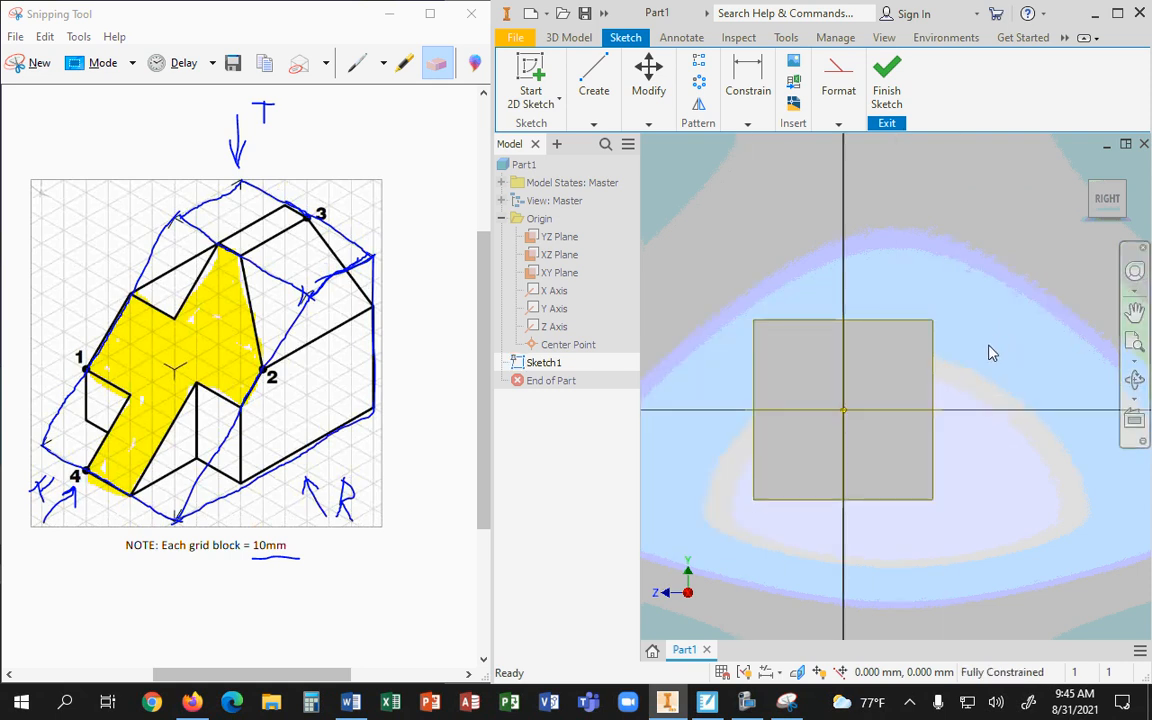
{"action": "left_click", "coordinate": [596, 92]}
{"action": "left_click", "coordinate": [590, 158]}
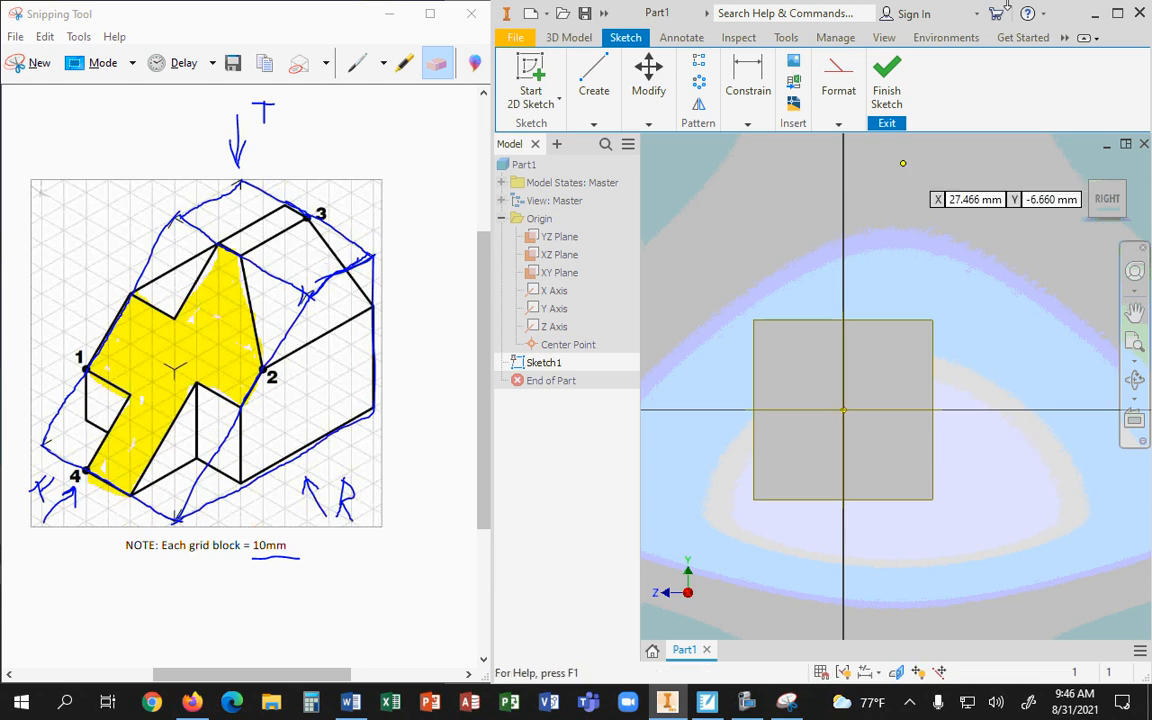
{"action": "left_click", "coordinate": [1120, 13]}
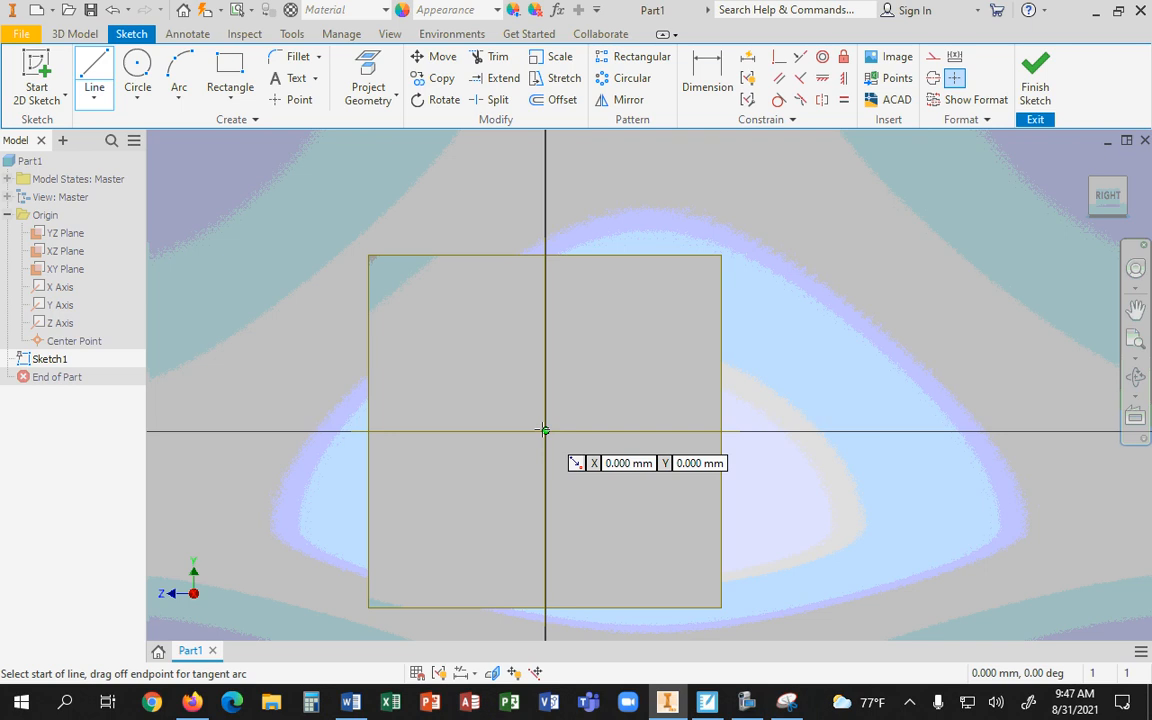
{"action": "left_click", "coordinate": [544, 430]}
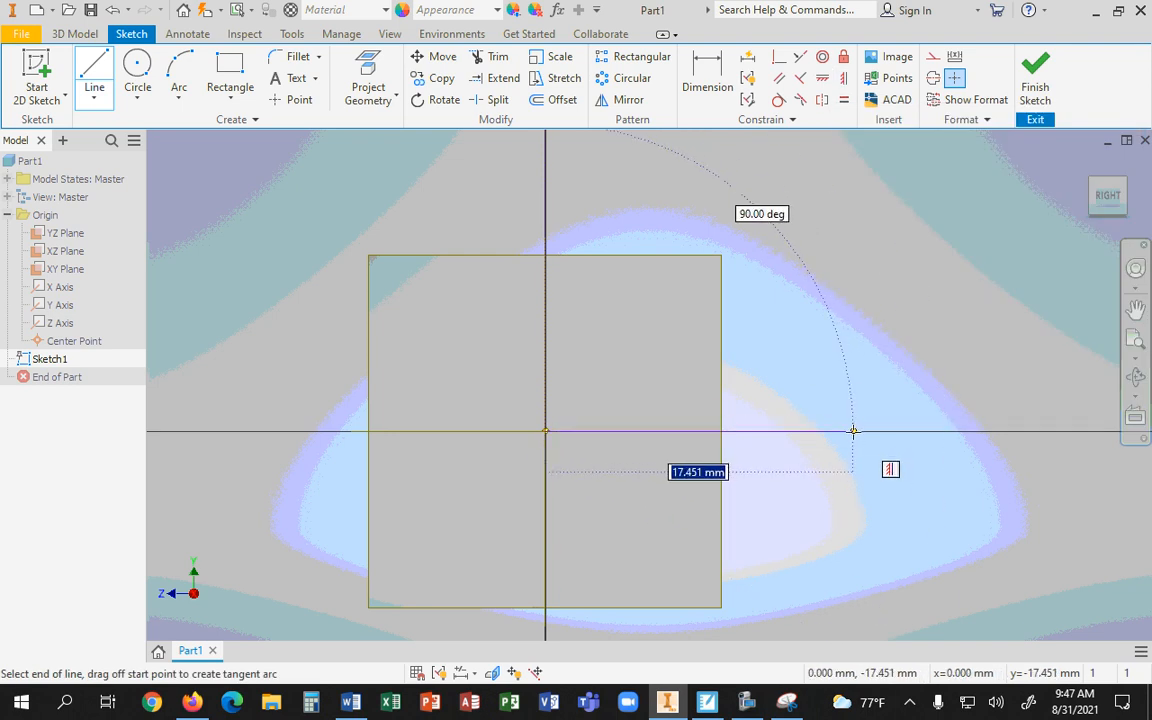
{"action": "left_click", "coordinate": [853, 431]}
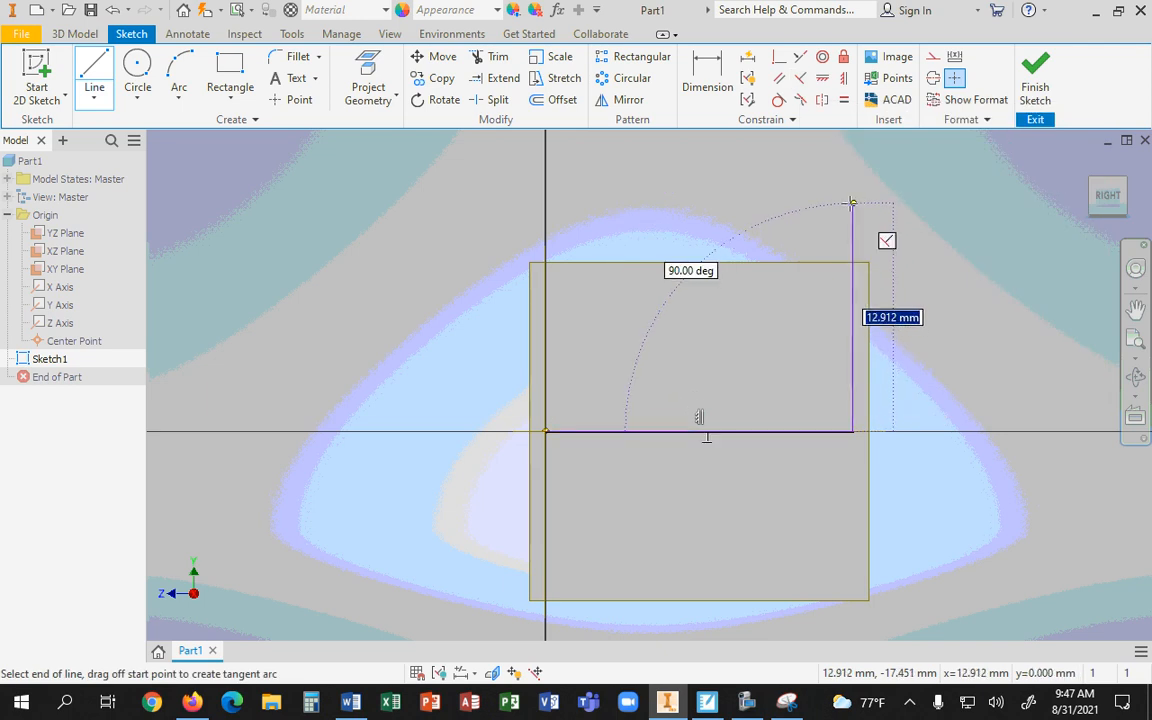
{"action": "left_click", "coordinate": [853, 203]}
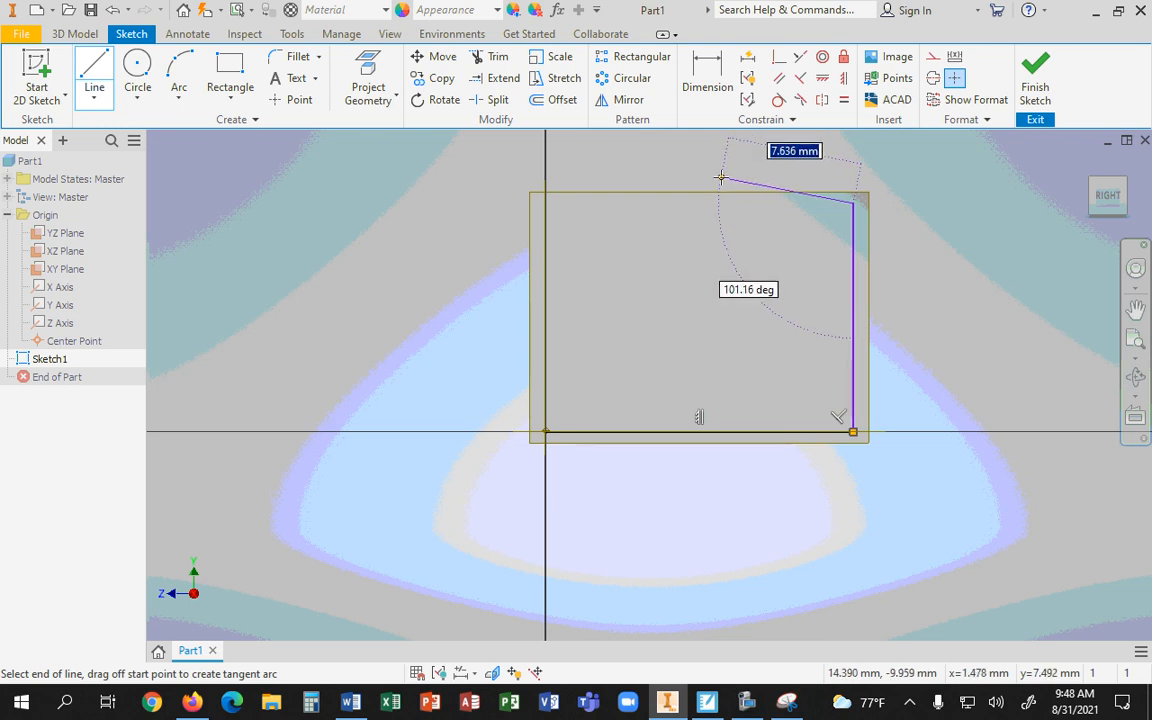
{"action": "left_click", "coordinate": [720, 178]}
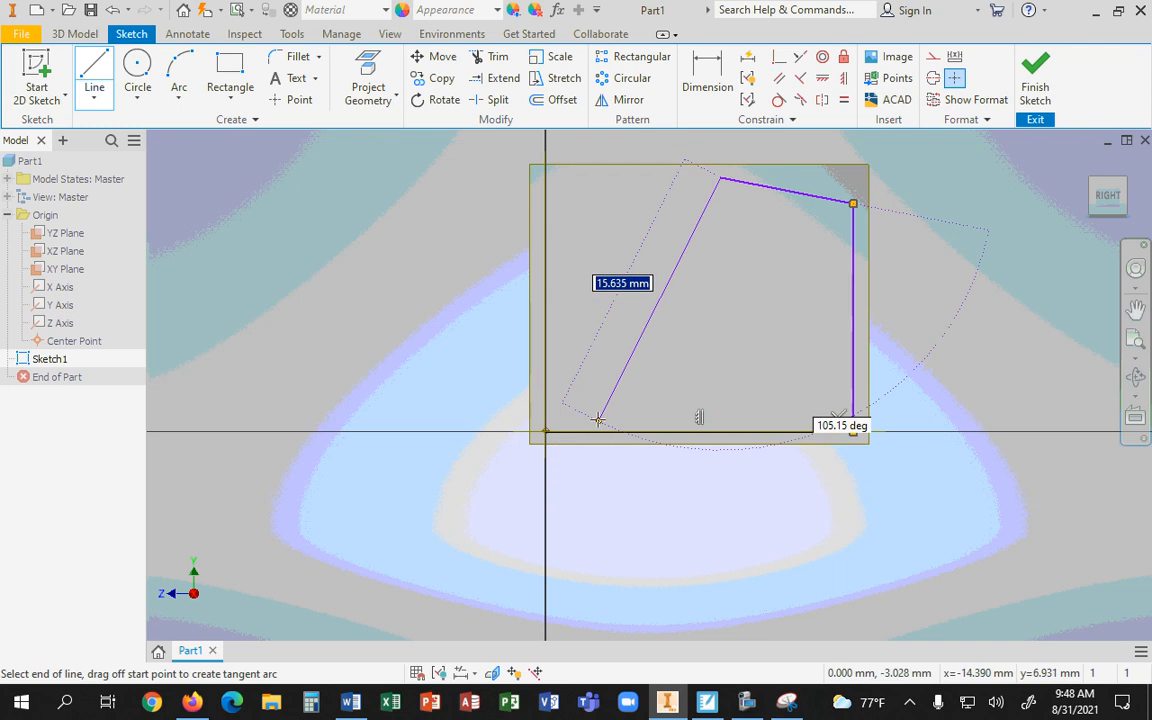
{"action": "left_click", "coordinate": [545, 431]}
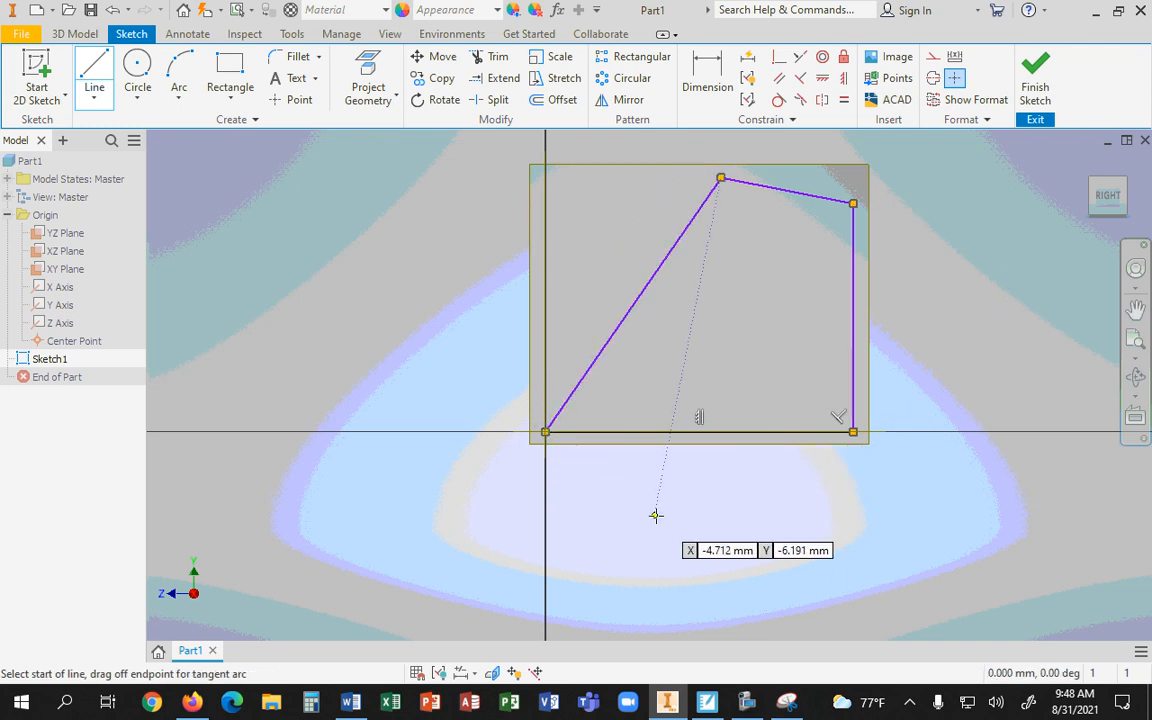
{"action": "key", "text": "Escape"}
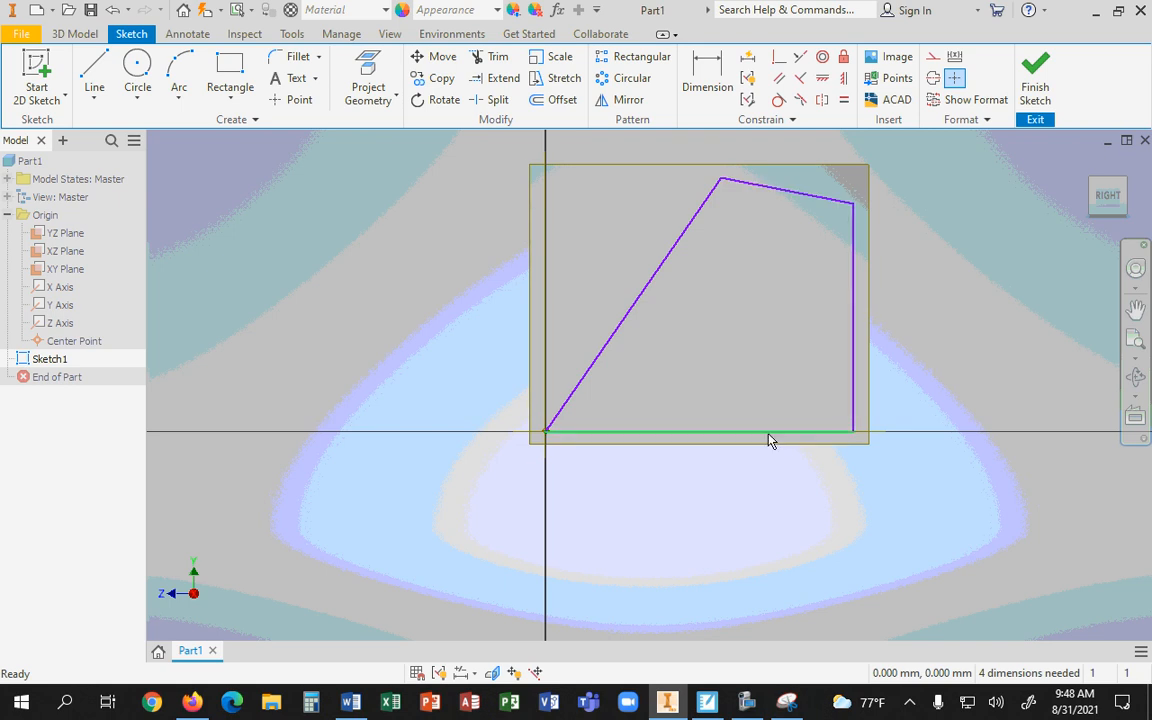
Step: Try a Horizontal constraint on the profile's slightly sloped top line and undo it
{"action": "left_click", "coordinate": [763, 192]}
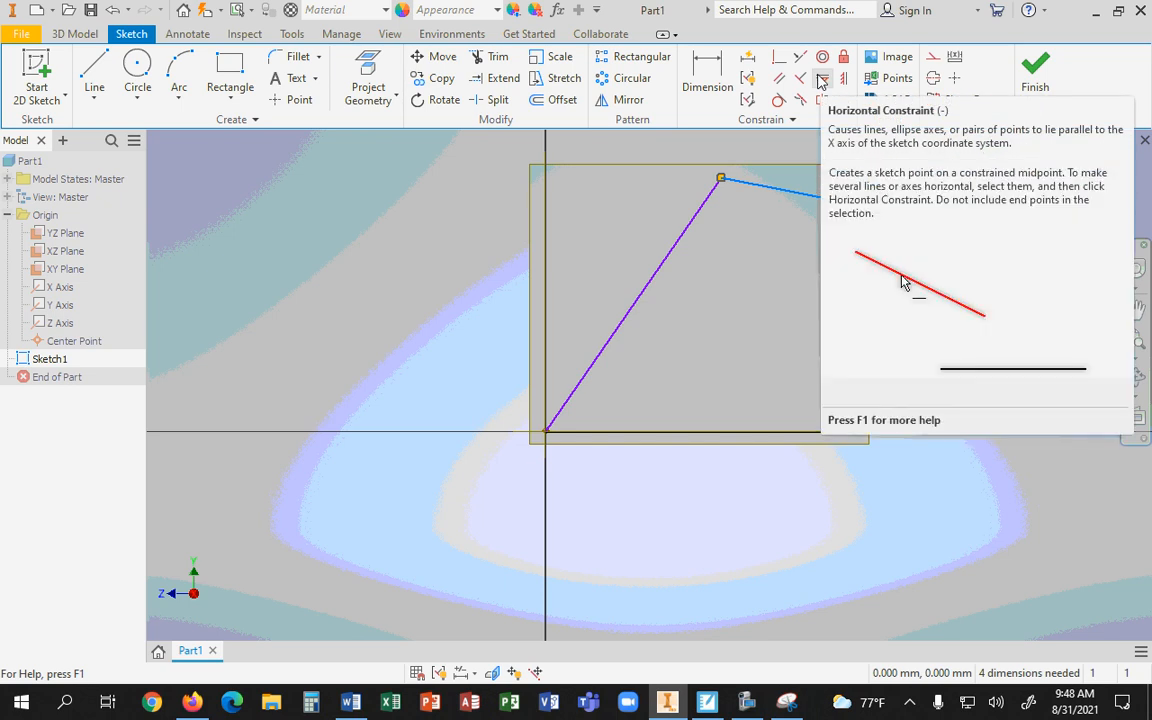
{"action": "left_click", "coordinate": [821, 80]}
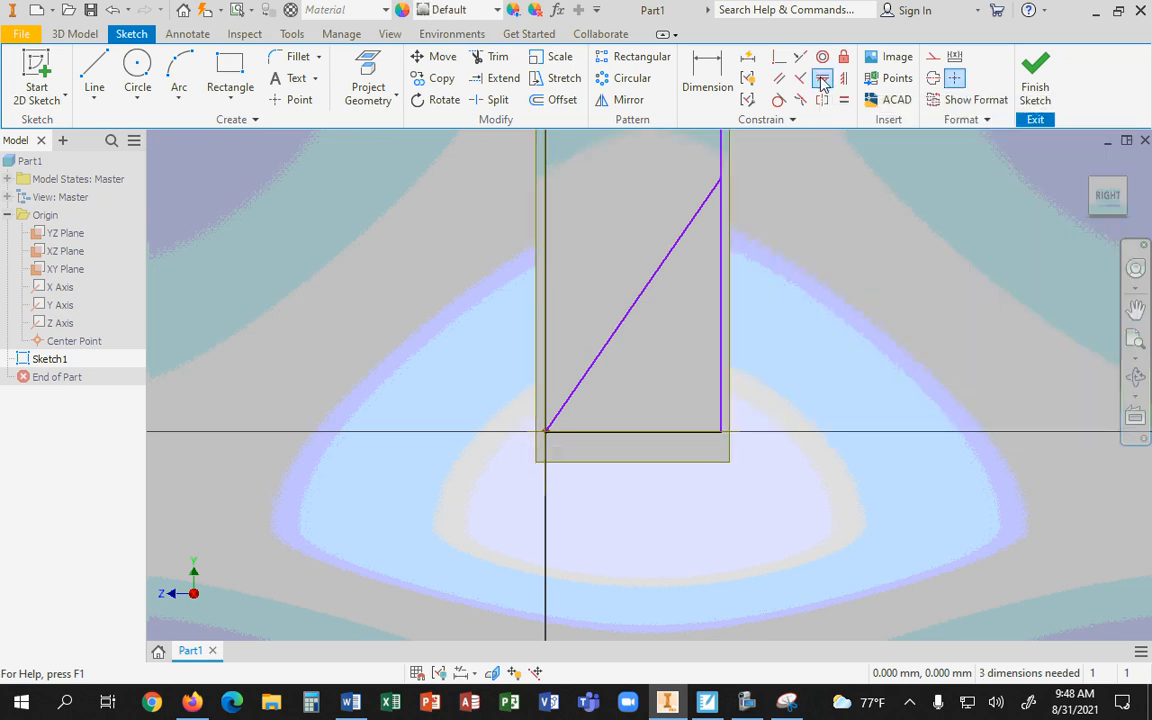
{"action": "scroll", "coordinate": [843, 342], "scroll_direction": "down", "scroll_amount": 2}
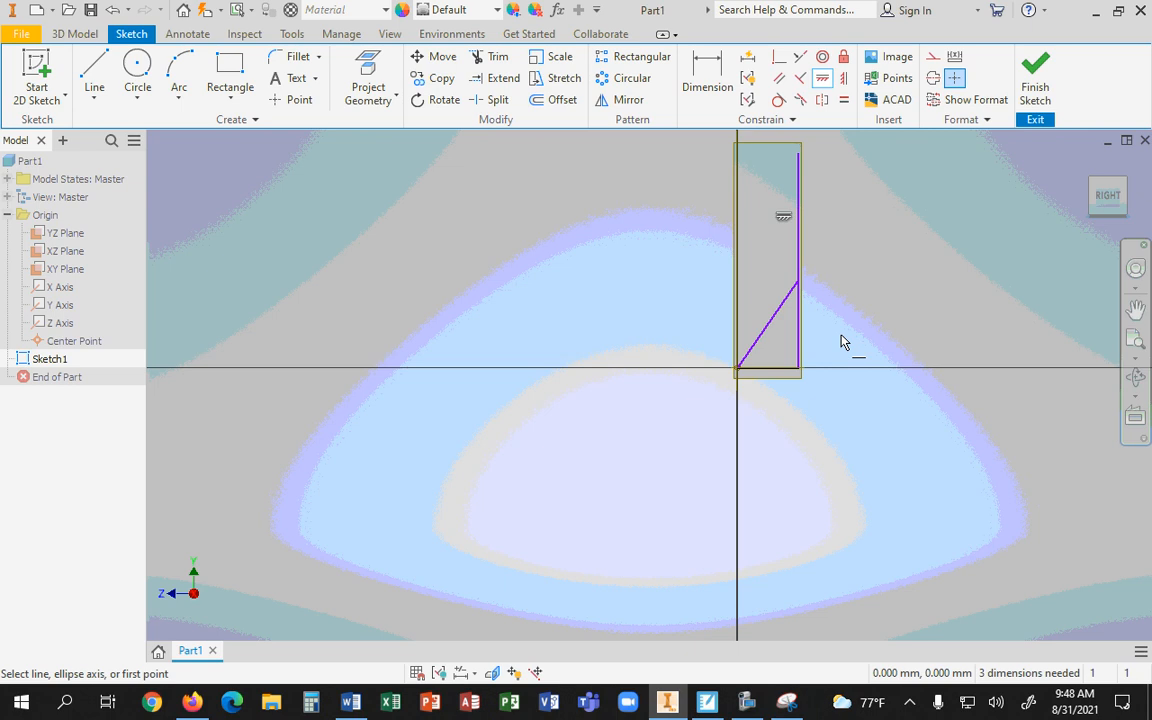
{"action": "left_click", "coordinate": [112, 10]}
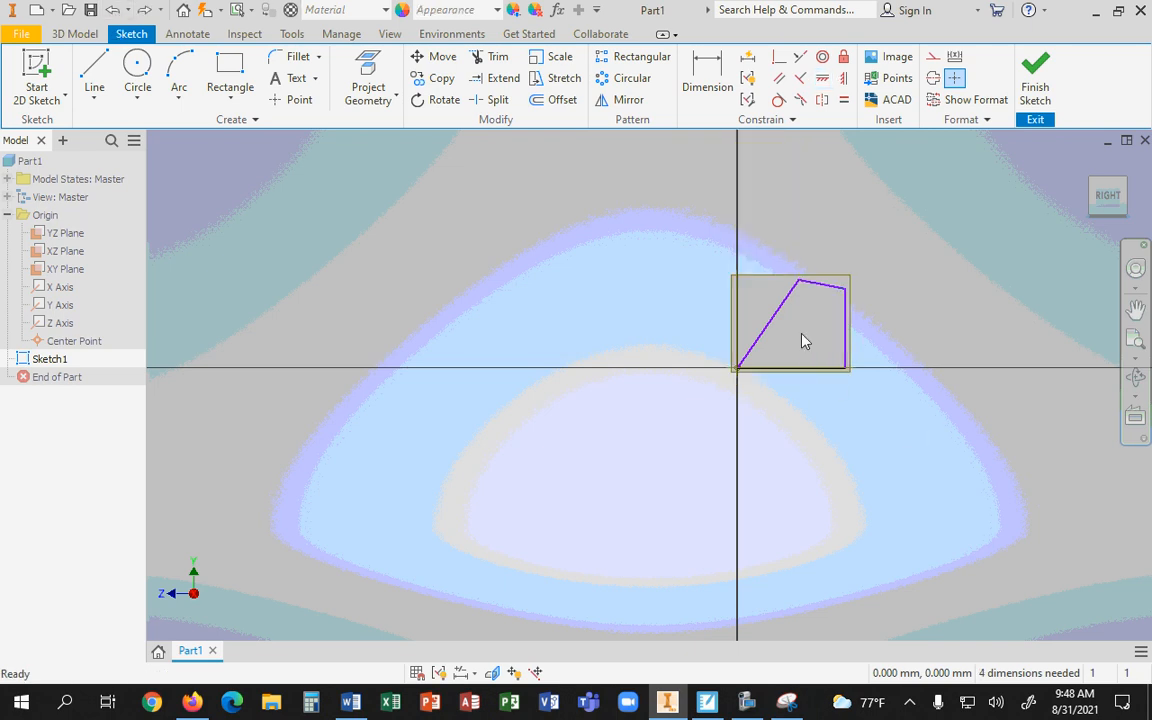
Step: Make the sloped top line perpendicular to the profile's vertical side, and arrange the part window beside the isometric drawing
{"action": "scroll", "coordinate": [801, 335], "scroll_direction": "up", "scroll_amount": 5}
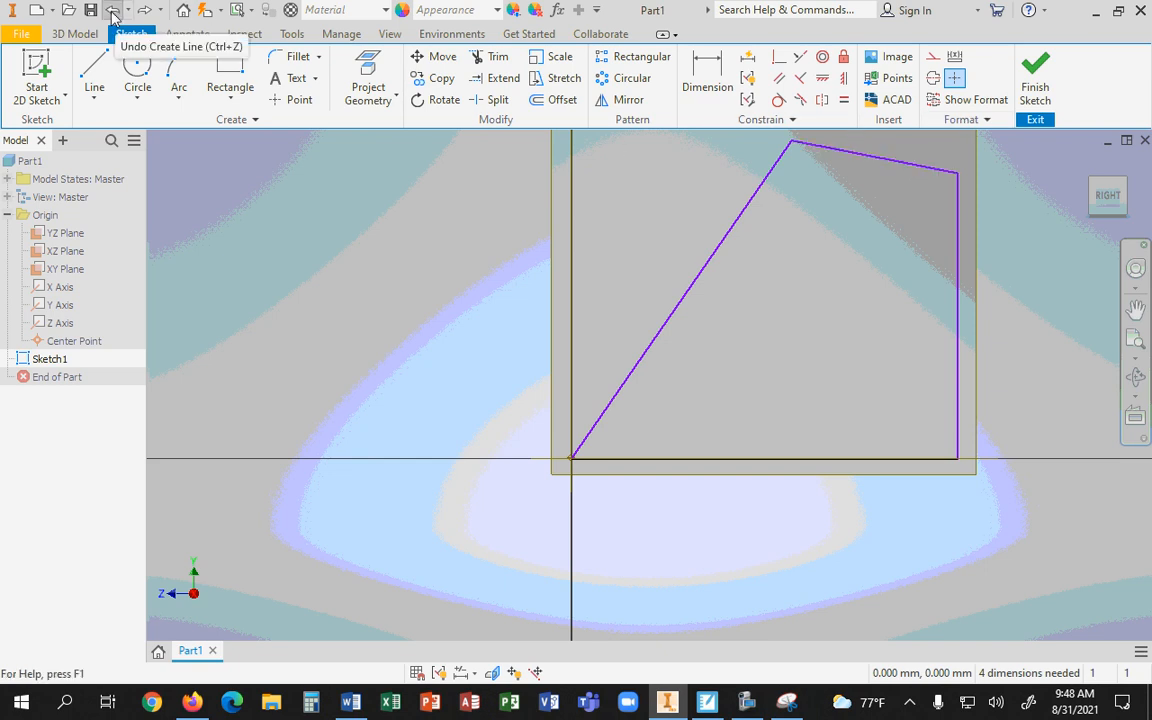
{"action": "left_click", "coordinate": [818, 149]}
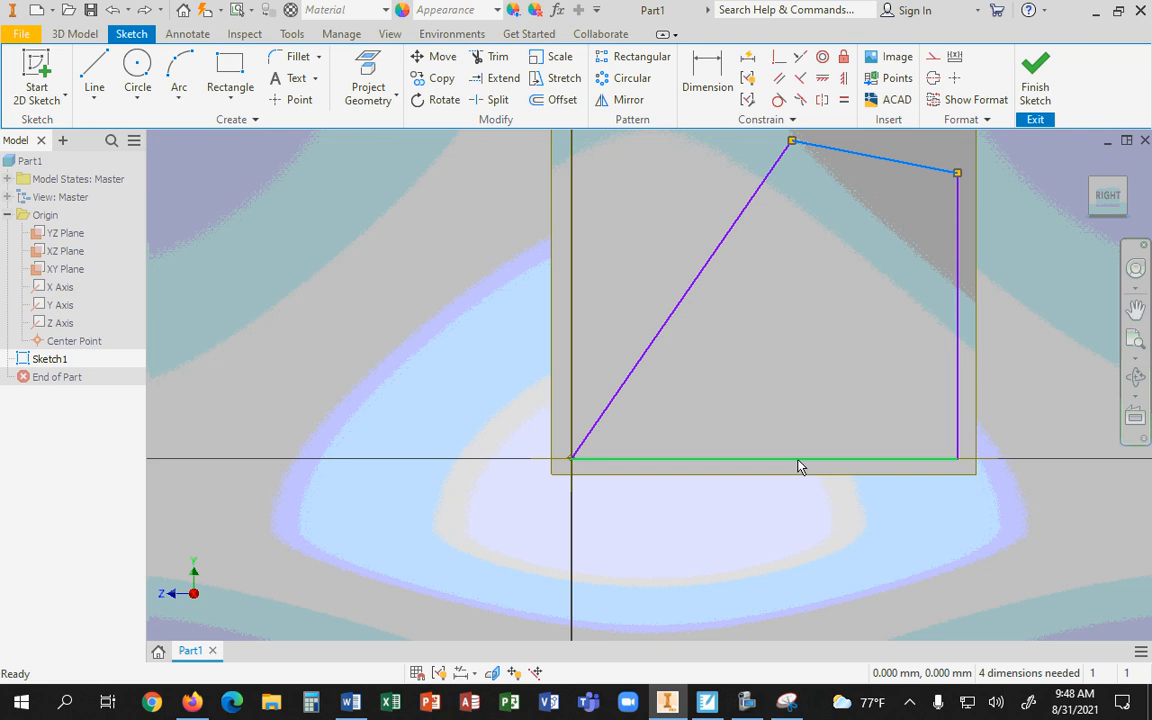
{"action": "mouse_move", "coordinate": [798, 466]}
{"action": "left_click", "coordinate": [898, 168]}
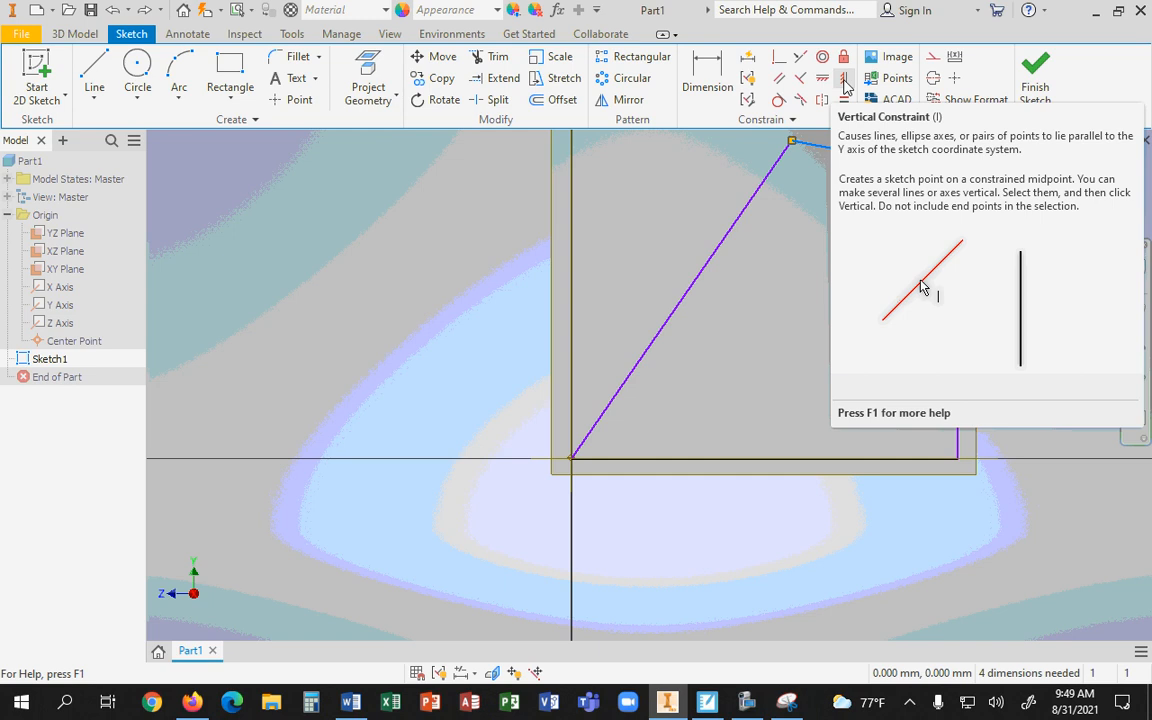
{"action": "left_click", "coordinate": [840, 85]}
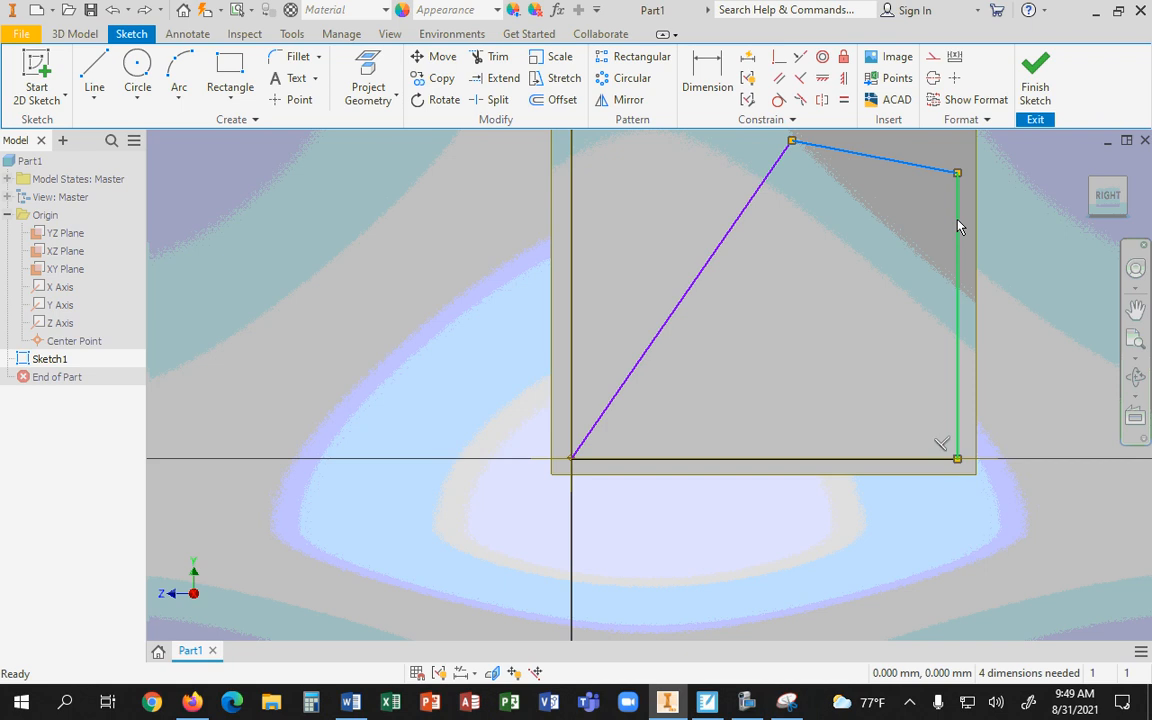
{"action": "left_click", "coordinate": [801, 80]}
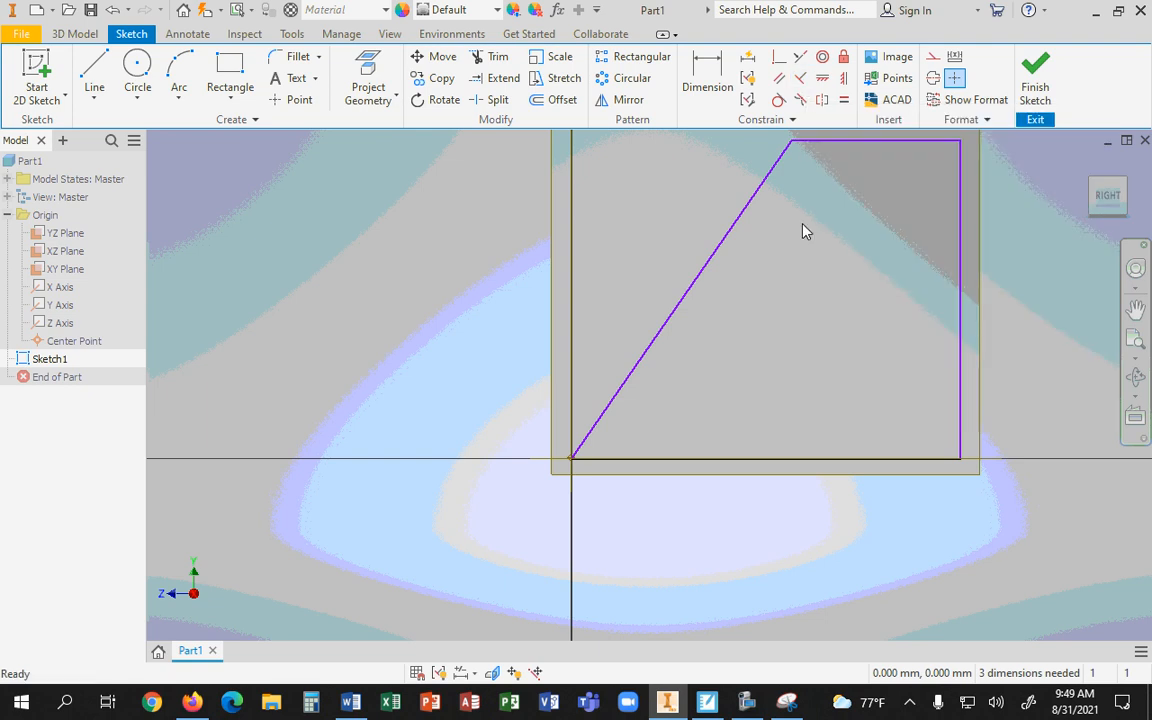
{"action": "left_click_drag", "start_coordinate": [628, 10], "coordinate": [1151, 190]}
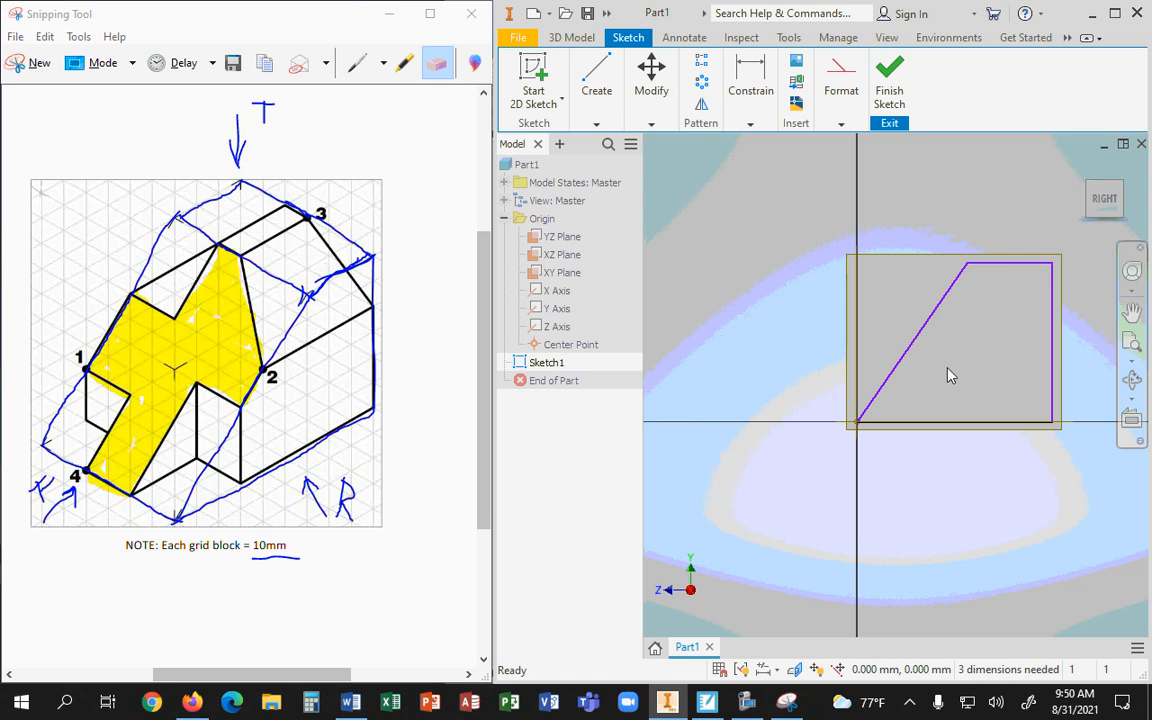
{"action": "left_click", "coordinate": [750, 123]}
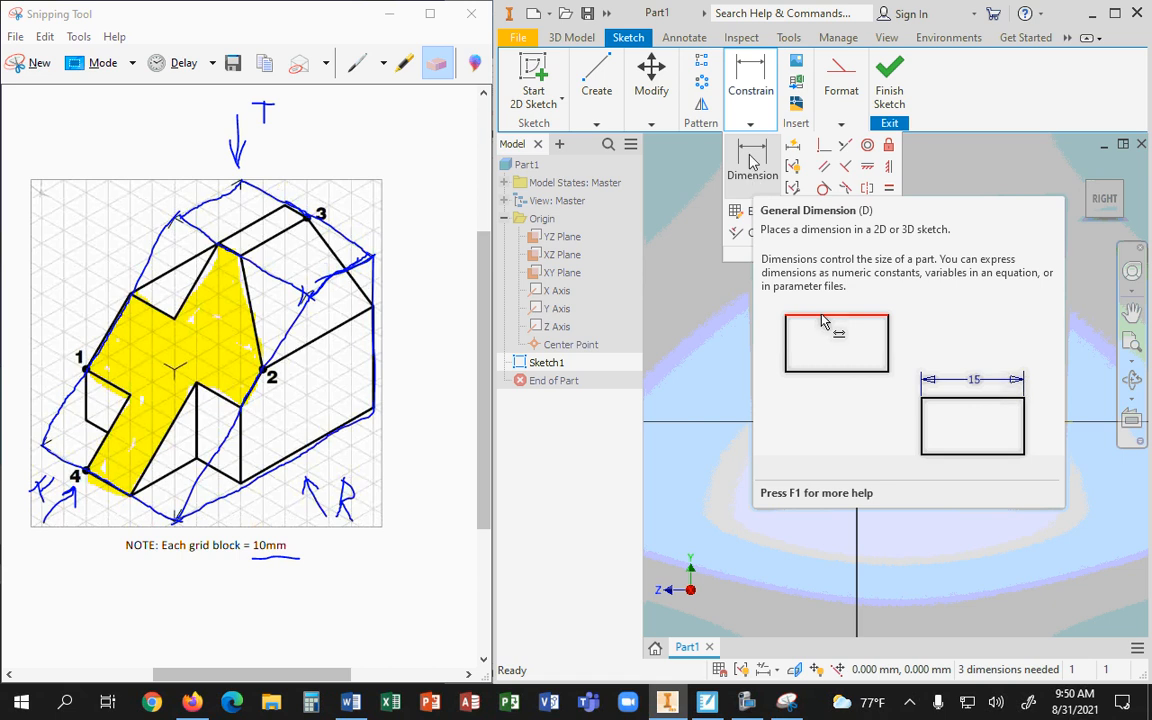
{"action": "left_click", "coordinate": [750, 165]}
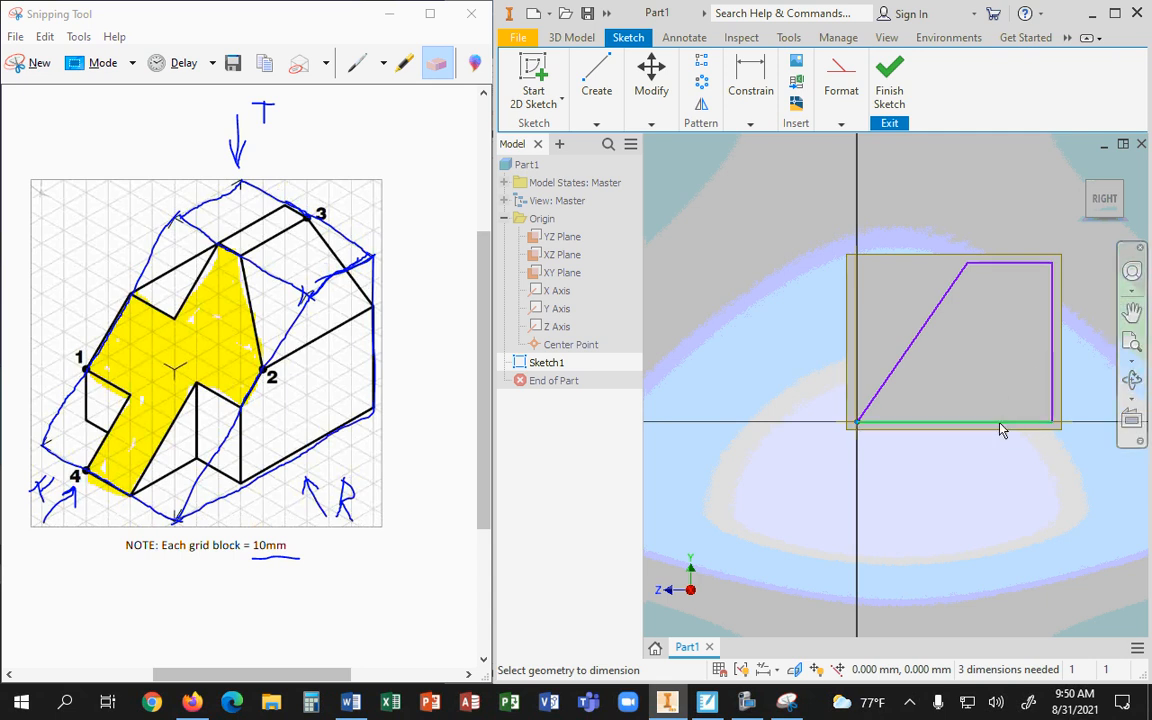
{"action": "left_click", "coordinate": [1053, 383]}
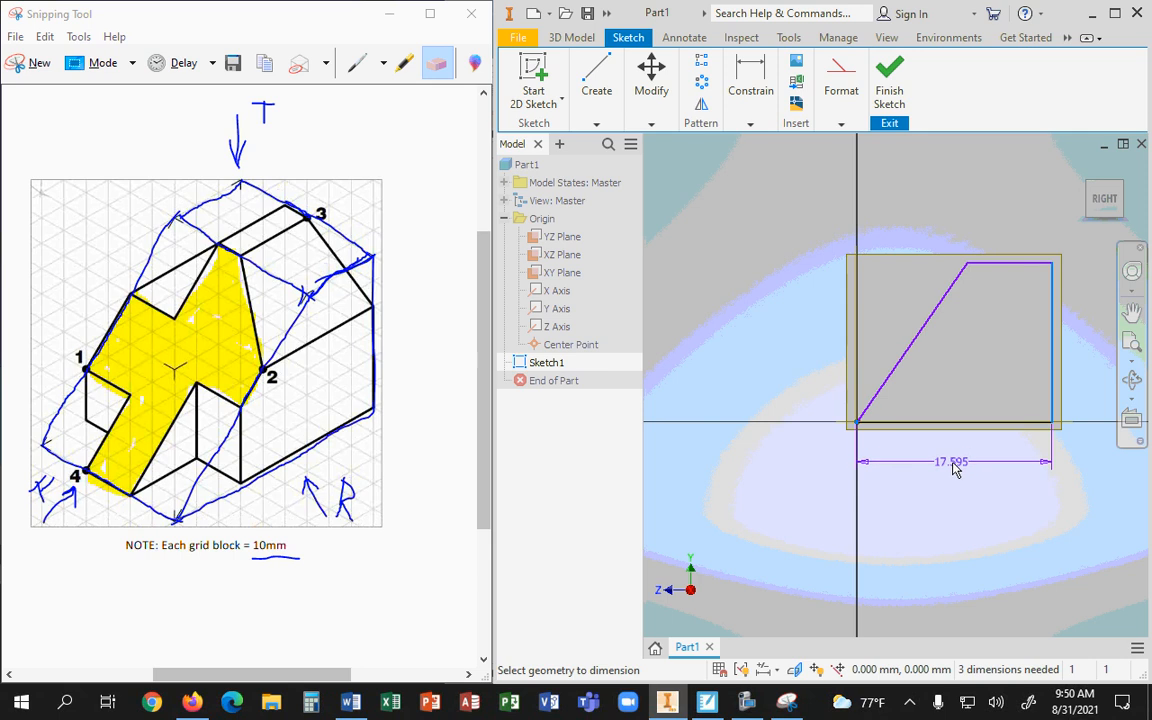
{"action": "key", "text": "Escape"}
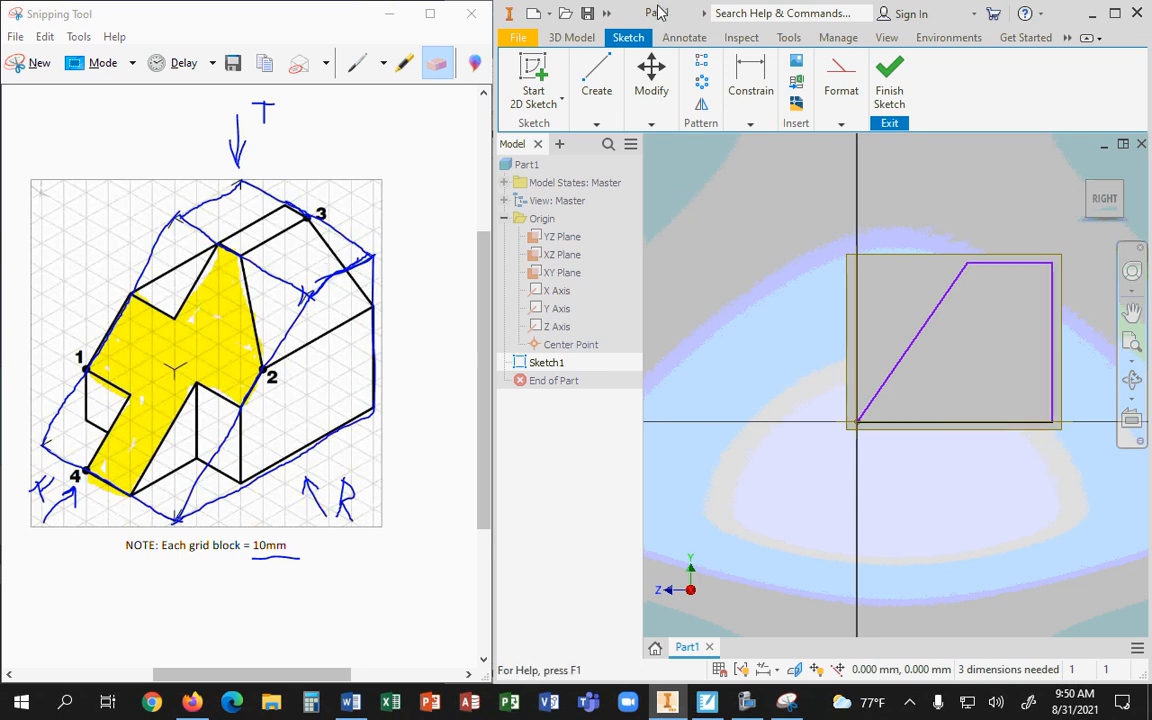
Step: Dimension the profile's base horizontally from the origin to the far vertical side, placing the dimension below the profile
{"action": "left_click", "coordinate": [750, 123]}
{"action": "left_click", "coordinate": [756, 165]}
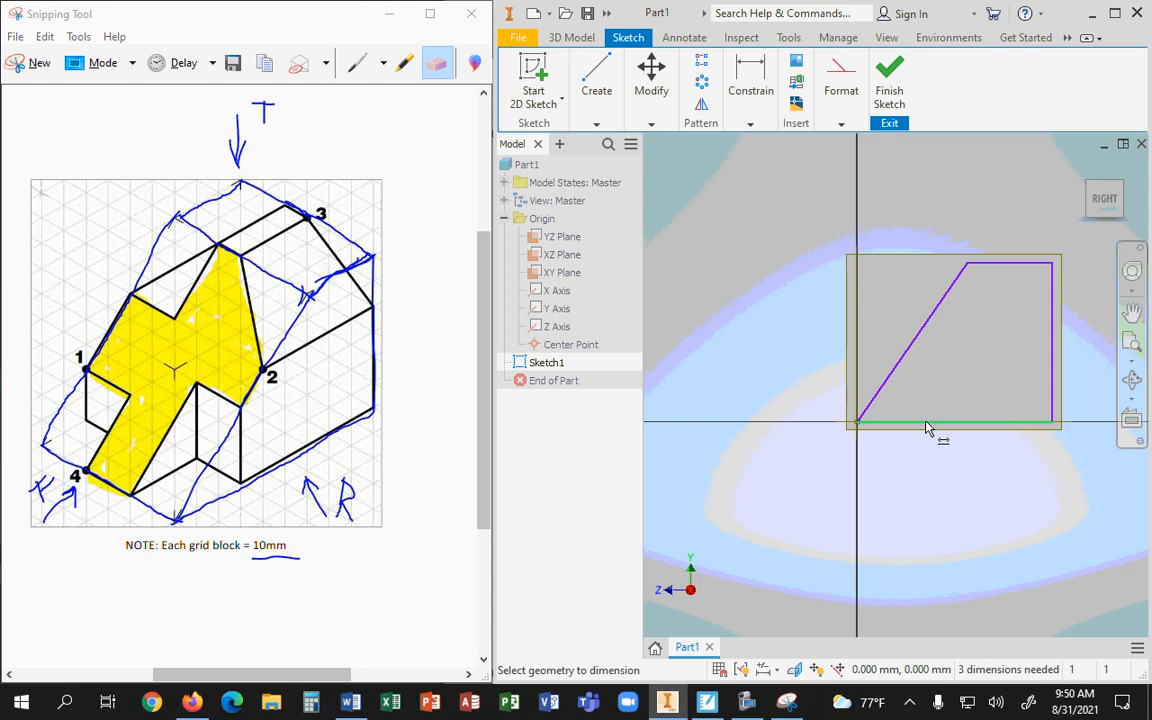
{"action": "left_click", "coordinate": [853, 426]}
{"action": "left_click", "coordinate": [1054, 335]}
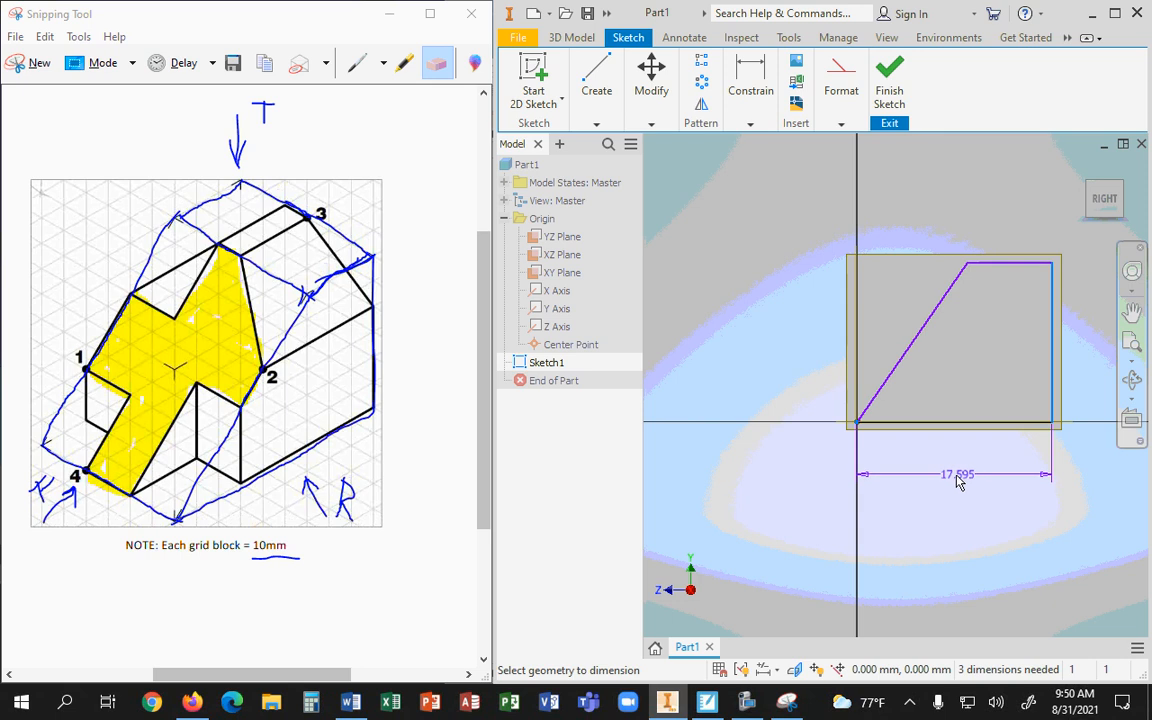
{"action": "left_click", "coordinate": [975, 486]}
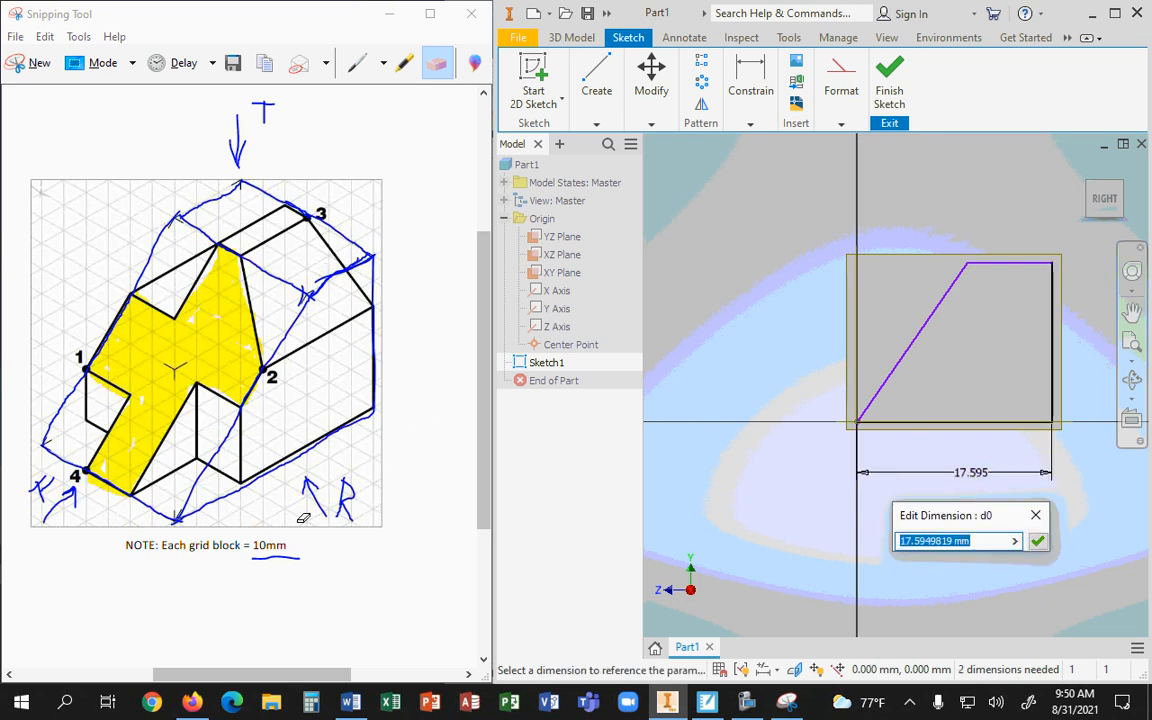
Step: Switch to Snipping Tool and pen tick marks at the grid blocks along the lower edge of the isometric drawing's right face
{"action": "left_click", "coordinate": [362, 66]}
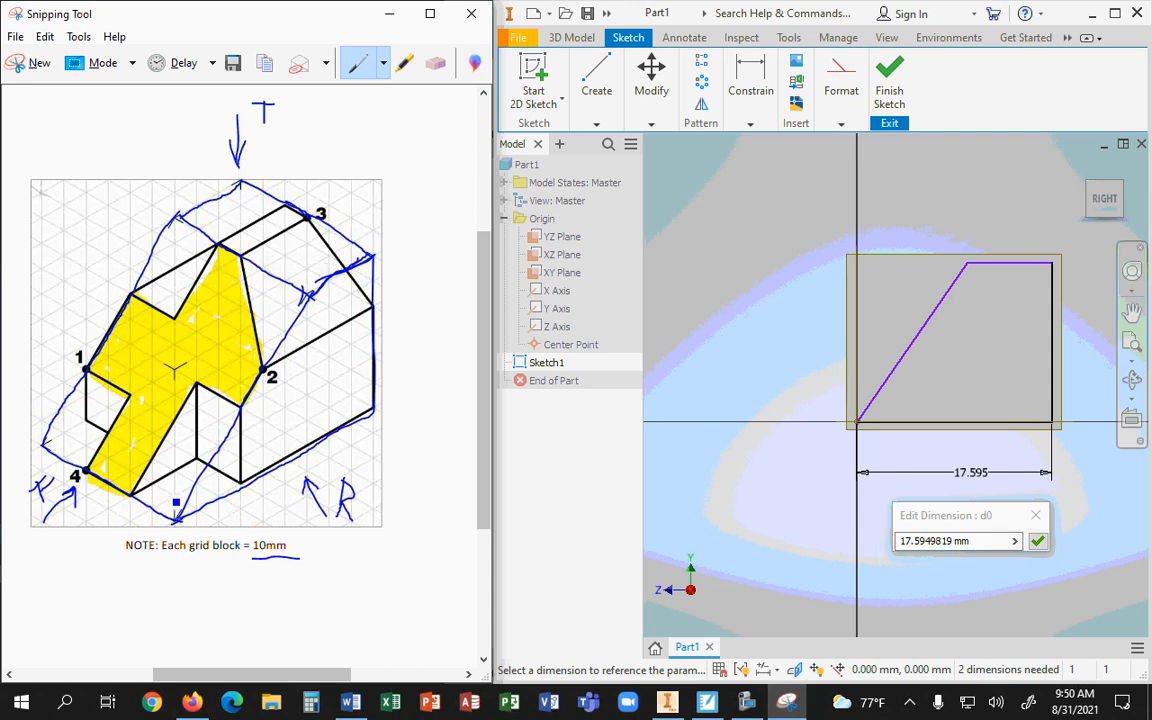
{"action": "mouse_move", "coordinate": [209, 485]}
{"action": "left_mouse_down"}
{"action": "mouse_move", "coordinate": [217, 495]}
{"action": "mouse_move", "coordinate": [240, 487]}
{"action": "mouse_move", "coordinate": [262, 460]}
{"action": "mouse_move", "coordinate": [256, 468]}
{"action": "left_mouse_up"}
{"action": "mouse_move", "coordinate": [277, 446]}
{"action": "left_mouse_down"}
{"action": "mouse_move", "coordinate": [278, 457]}
{"action": "mouse_move", "coordinate": [300, 444]}
{"action": "left_mouse_up"}
Step: Back in Inventor, set the profile's base dimension to 9 cm and check the entered value
{"action": "left_click", "coordinate": [955, 522]}
{"action": "left_click_drag", "start_coordinate": [955, 522], "coordinate": [833, 204]}
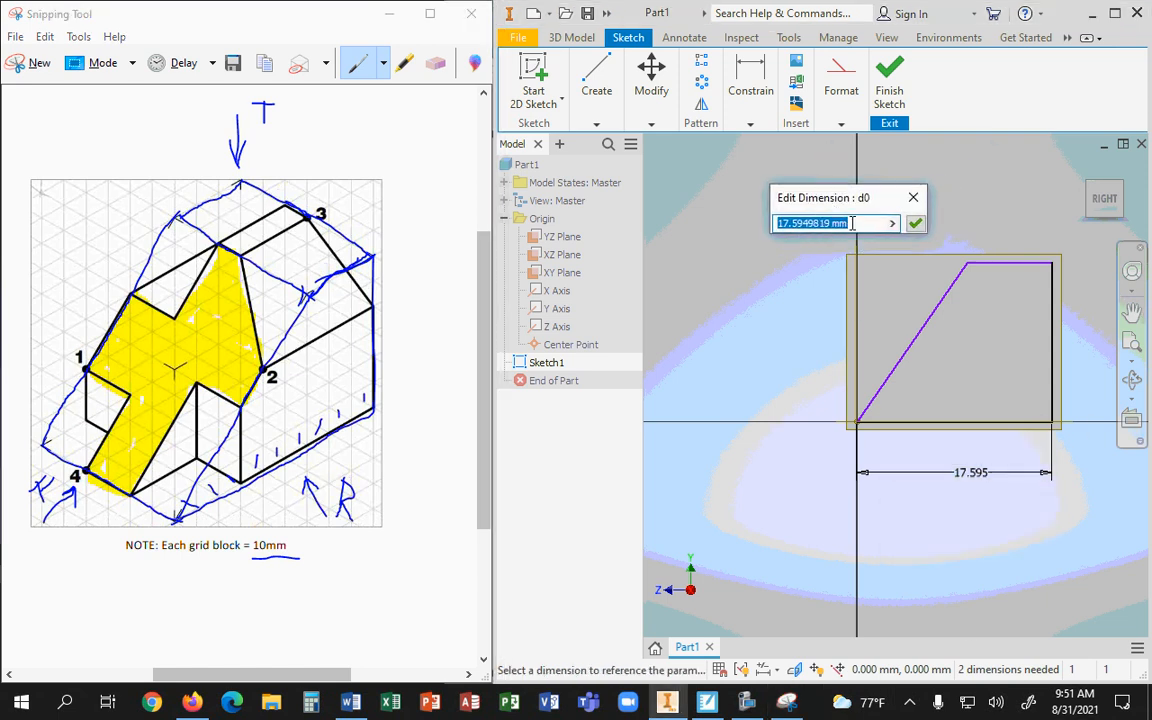
{"action": "type", "text": "9"}
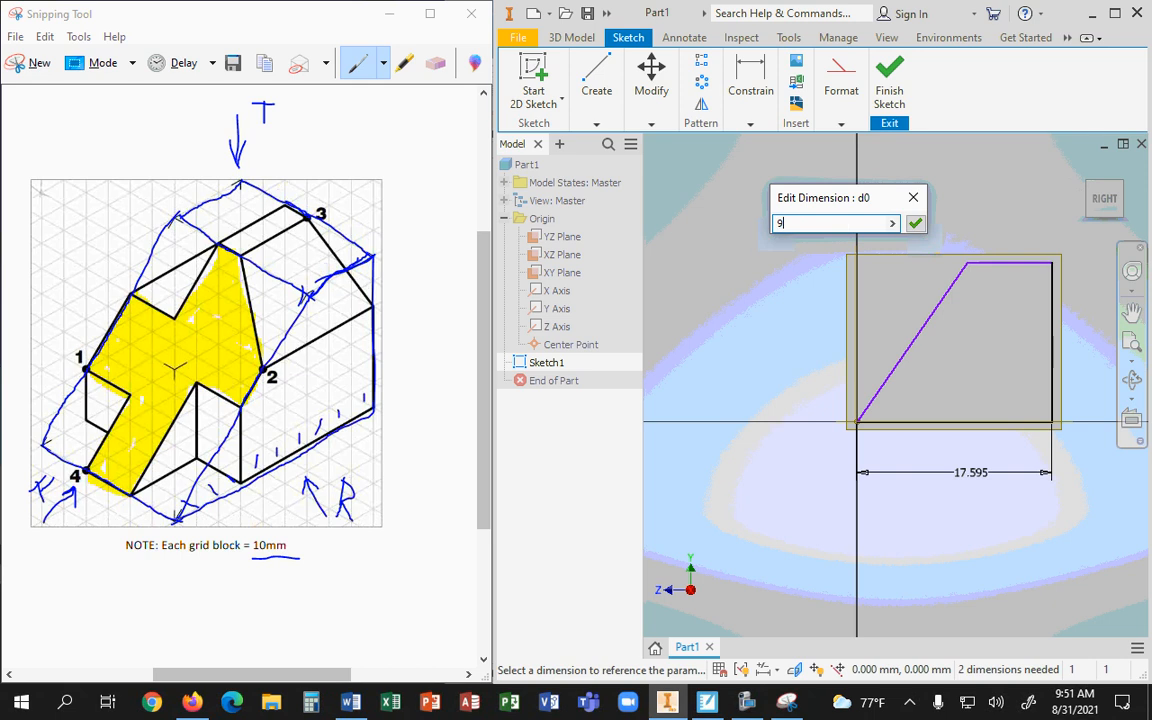
{"action": "type", "text": "cm"}
{"action": "key", "text": "Return"}
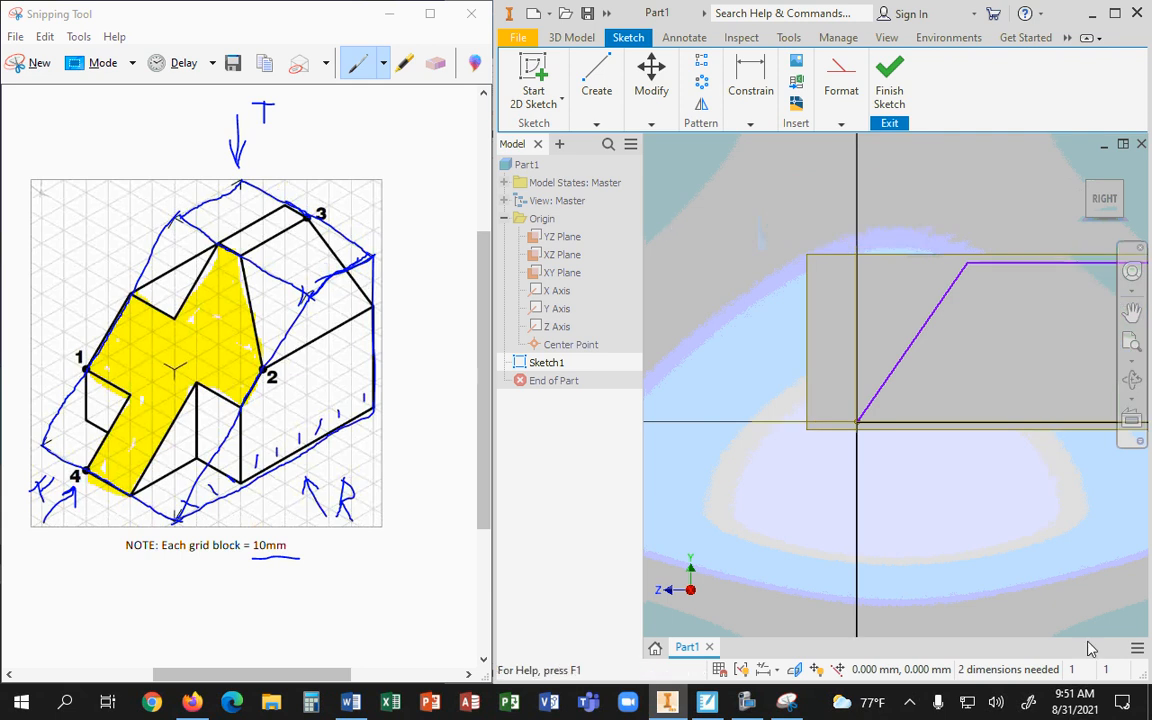
{"action": "scroll", "coordinate": [1080, 532], "scroll_direction": "down", "scroll_amount": 3}
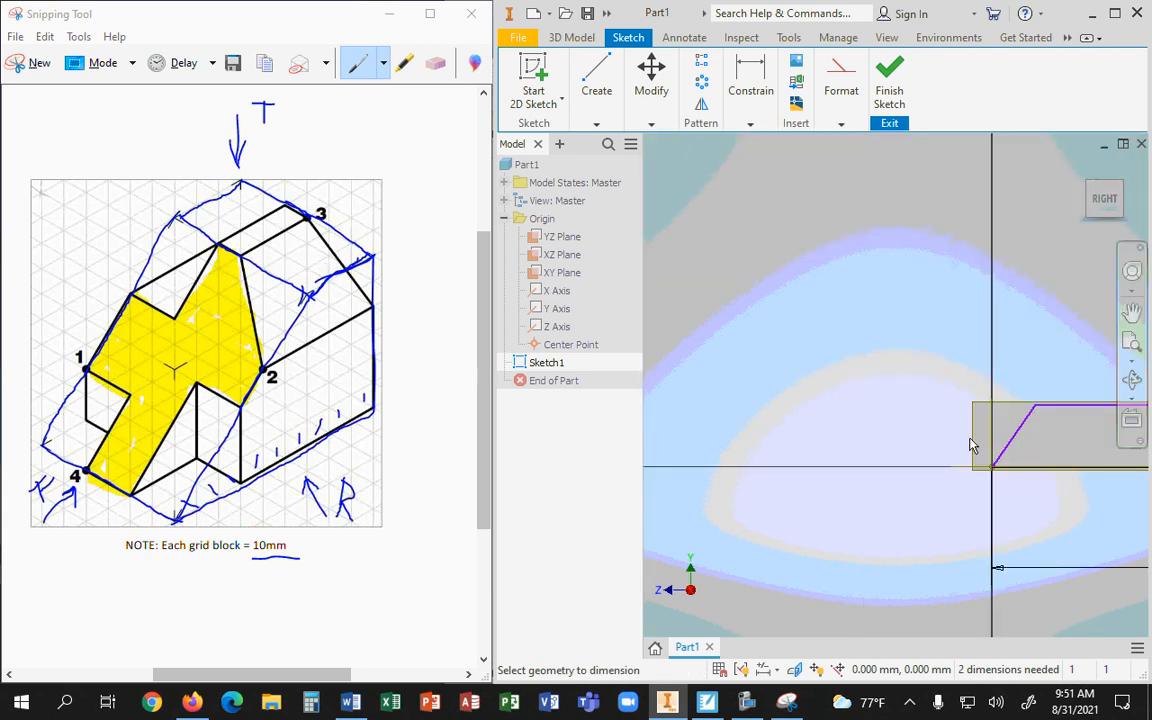
{"action": "scroll", "coordinate": [1080, 520], "scroll_direction": "down", "scroll_amount": 4}
{"action": "scroll", "coordinate": [1144, 549], "scroll_direction": "up", "scroll_amount": 7}
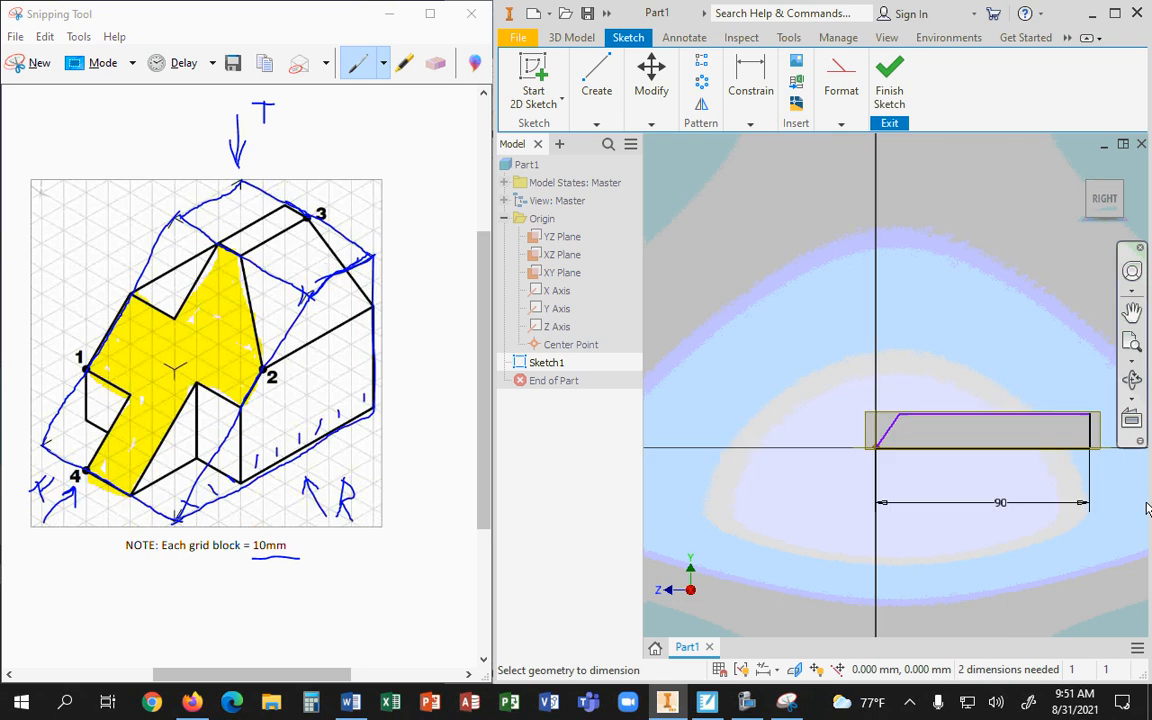
{"action": "scroll", "coordinate": [1147, 508], "scroll_direction": "down", "scroll_amount": 2}
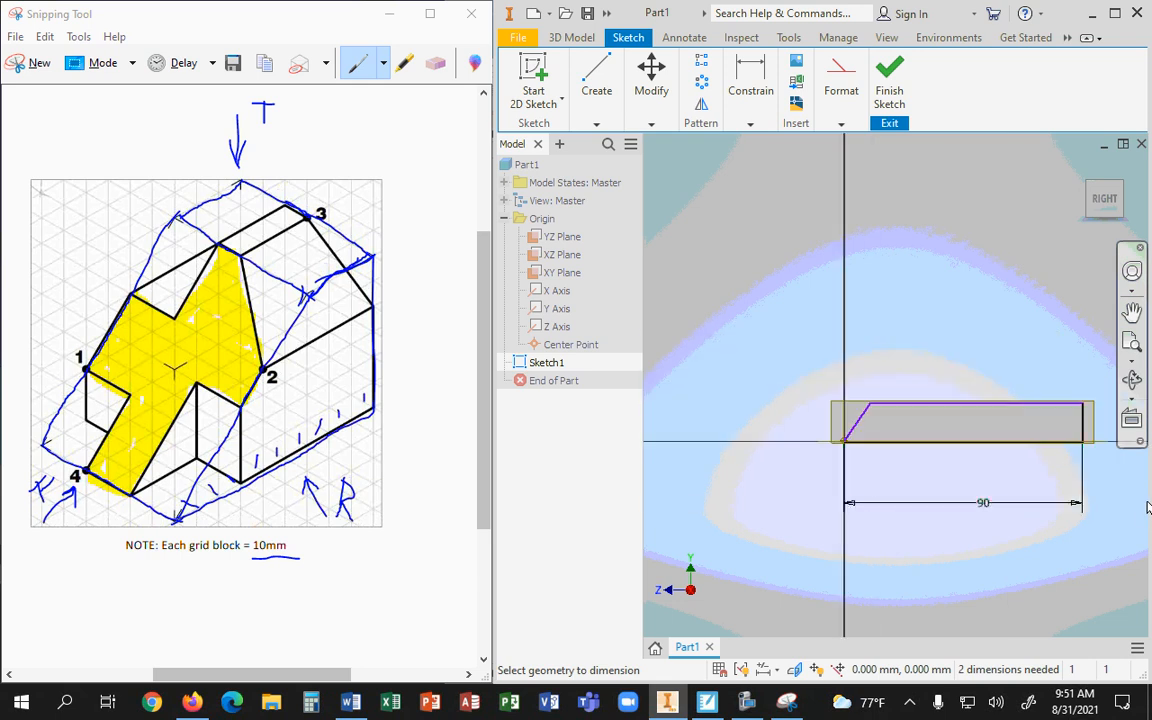
{"action": "left_click", "coordinate": [983, 507]}
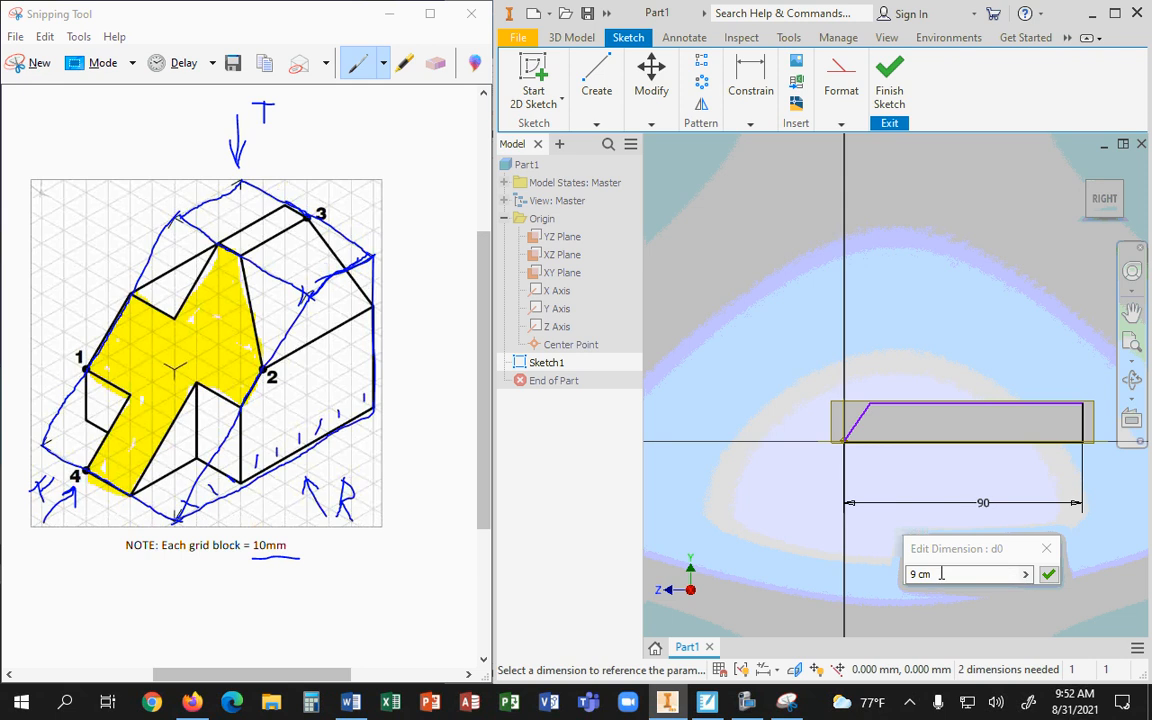
{"action": "left_click", "coordinate": [1046, 548]}
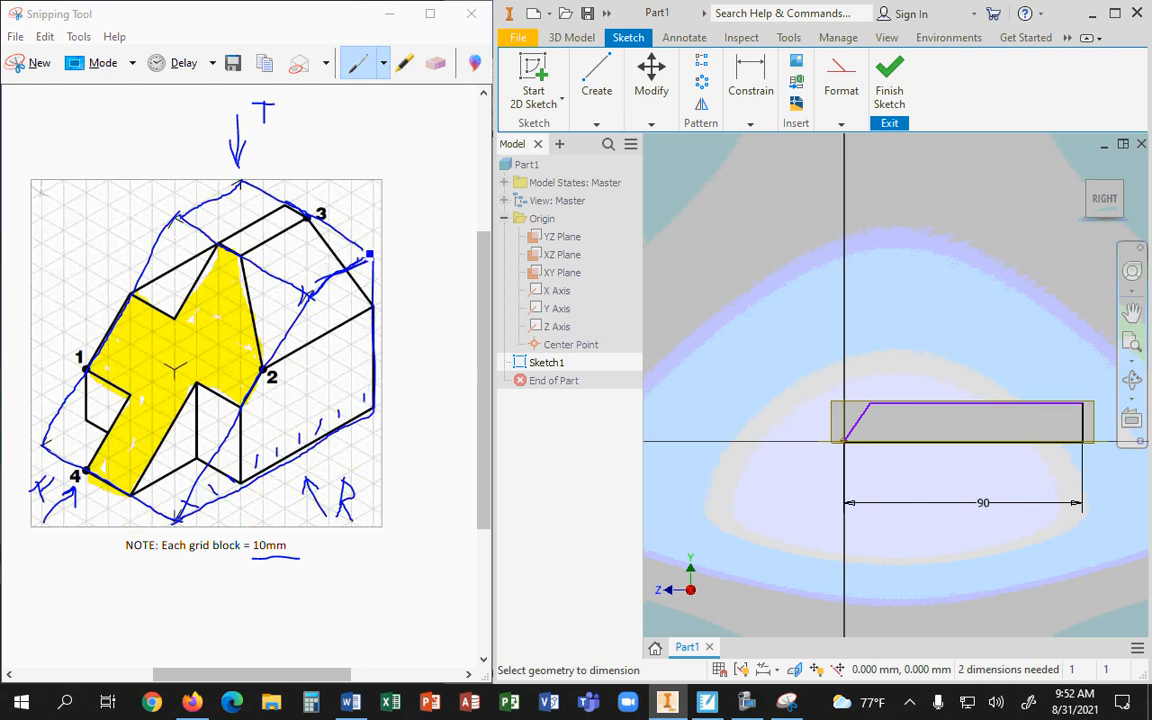
Step: Maximize the part window and dimension the profile's height between its top and base lines as 60 mm
{"action": "left_click", "coordinate": [928, 406]}
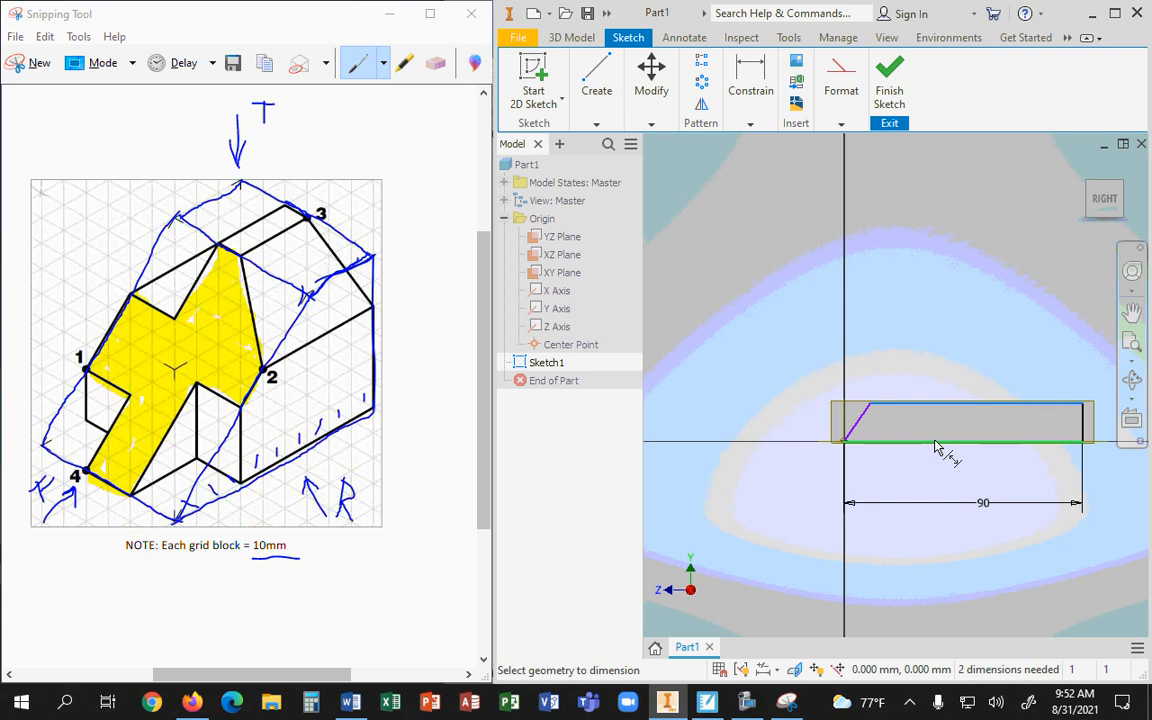
{"action": "key", "text": "Escape"}
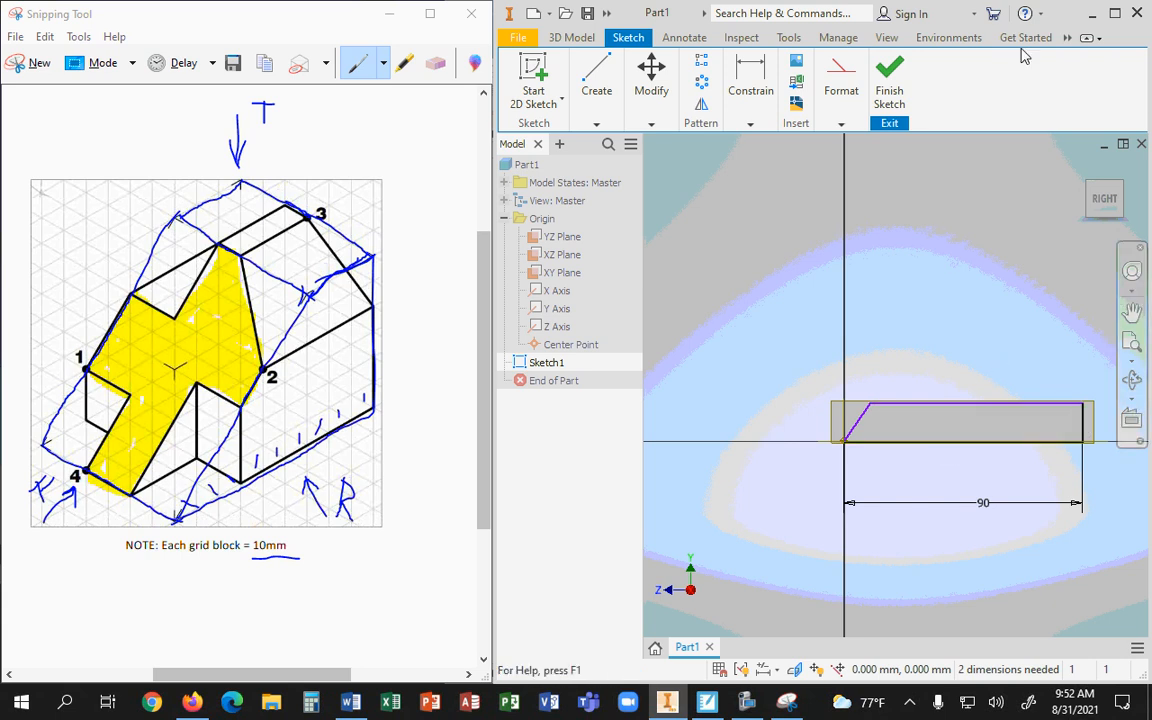
{"action": "left_click", "coordinate": [1115, 14]}
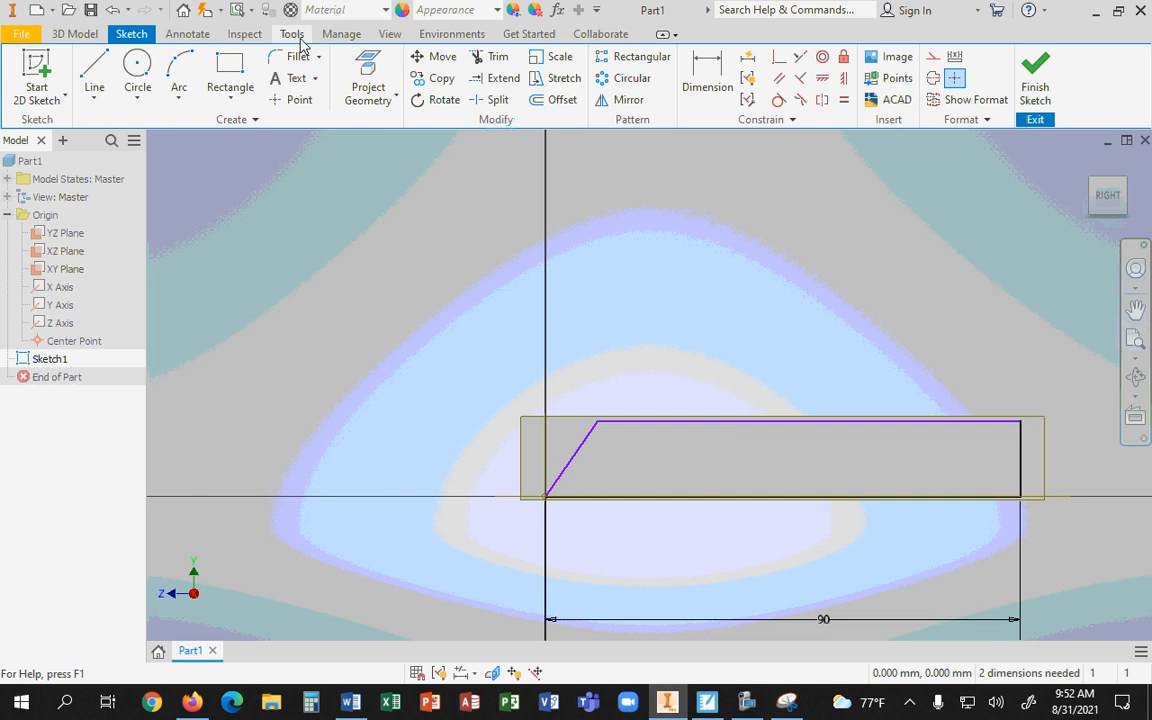
{"action": "left_click", "coordinate": [700, 62]}
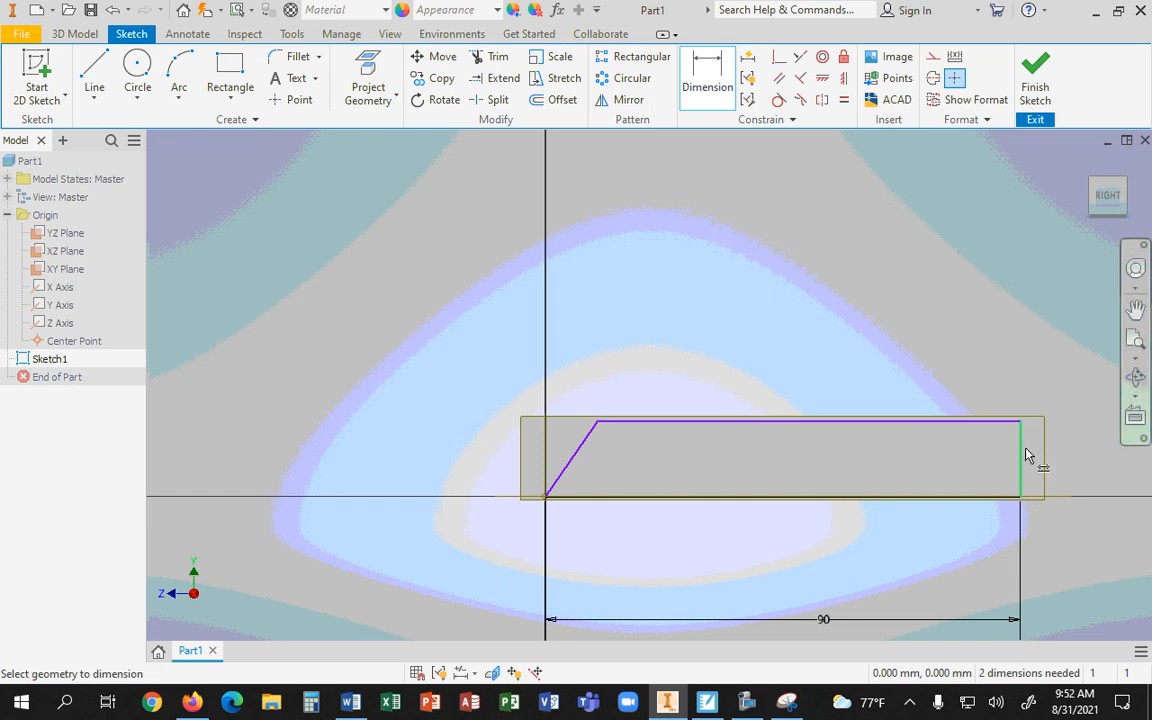
{"action": "left_click", "coordinate": [766, 427]}
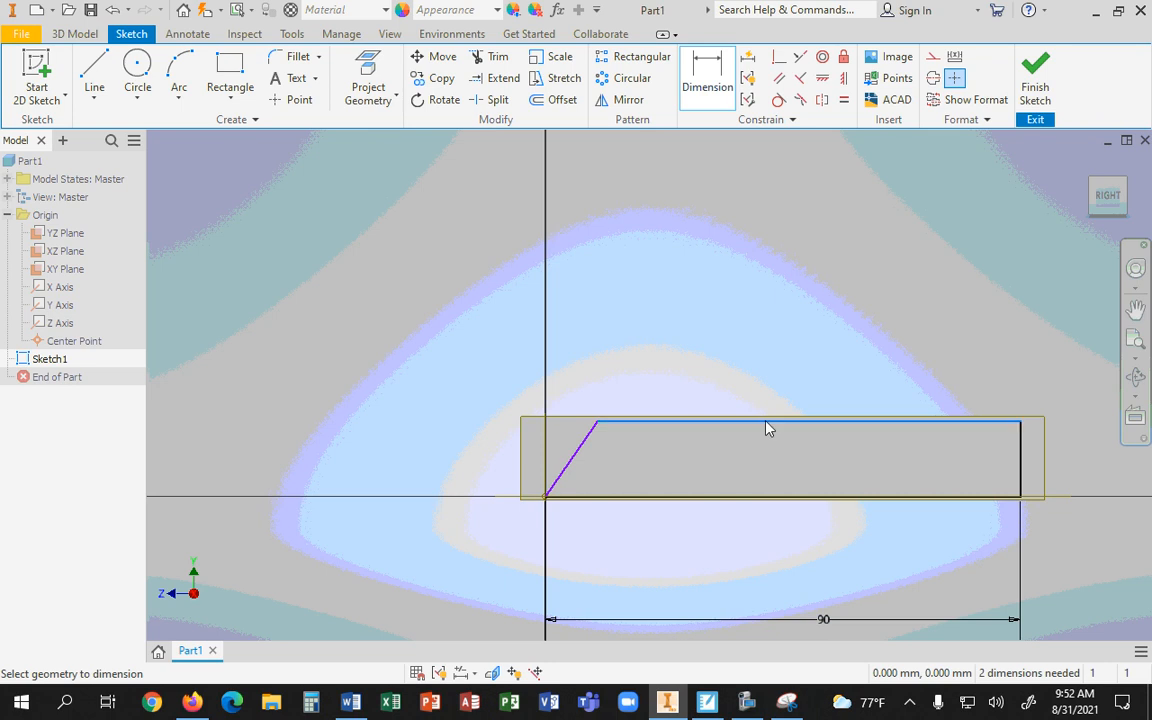
{"action": "left_click", "coordinate": [772, 505]}
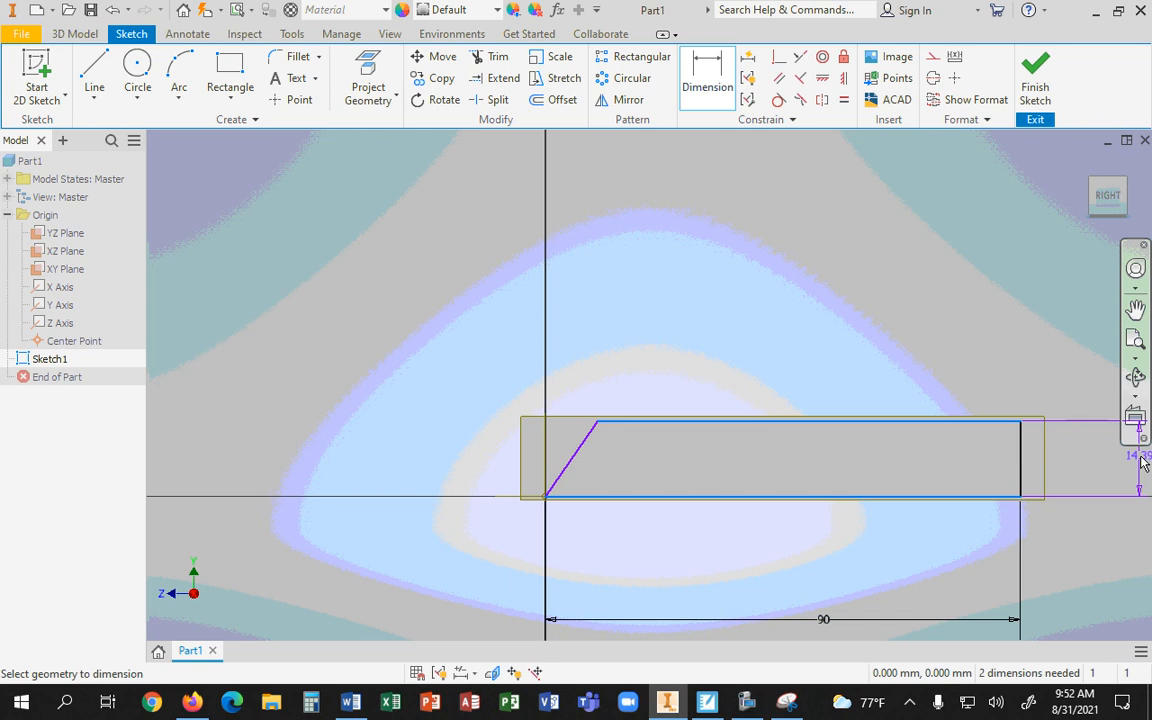
{"action": "left_click", "coordinate": [1076, 457]}
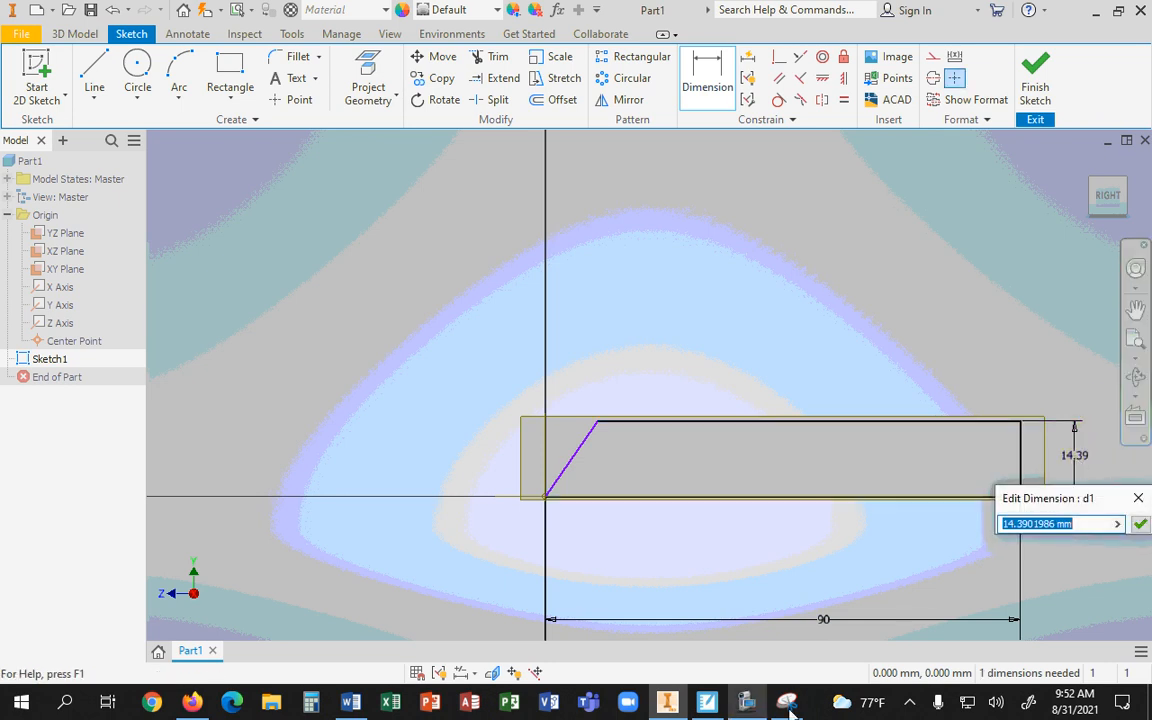
{"action": "mouse_move", "coordinate": [878, 707]}
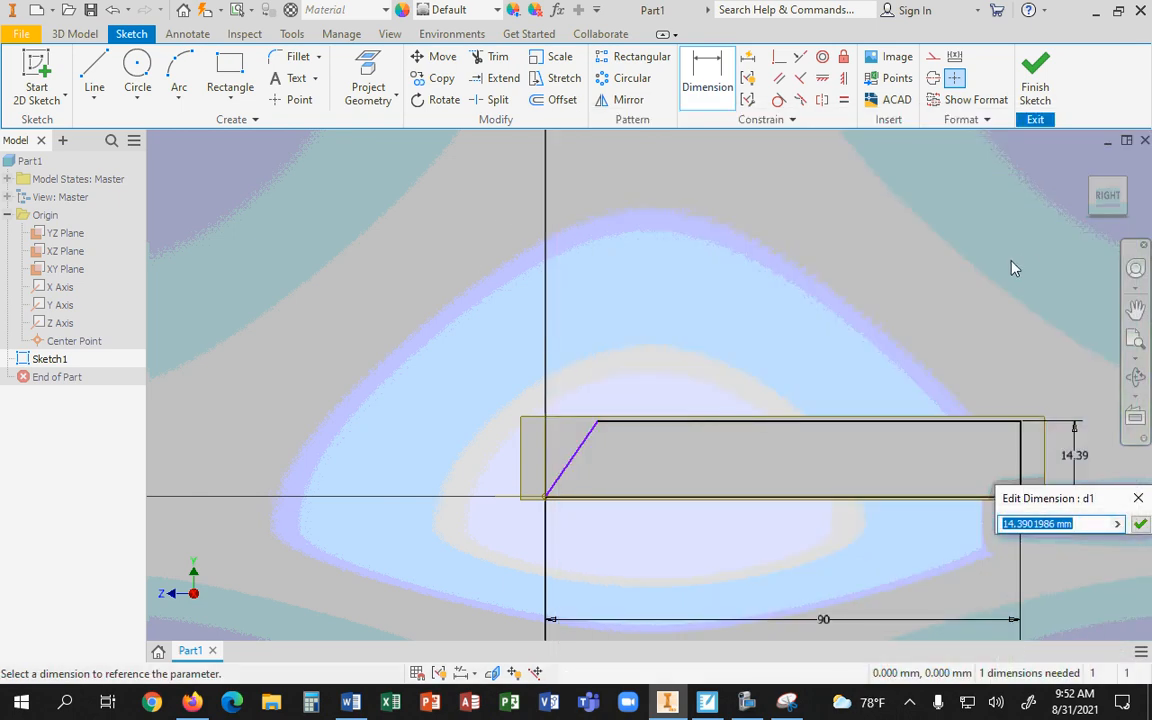
{"action": "type", "text": "6"}
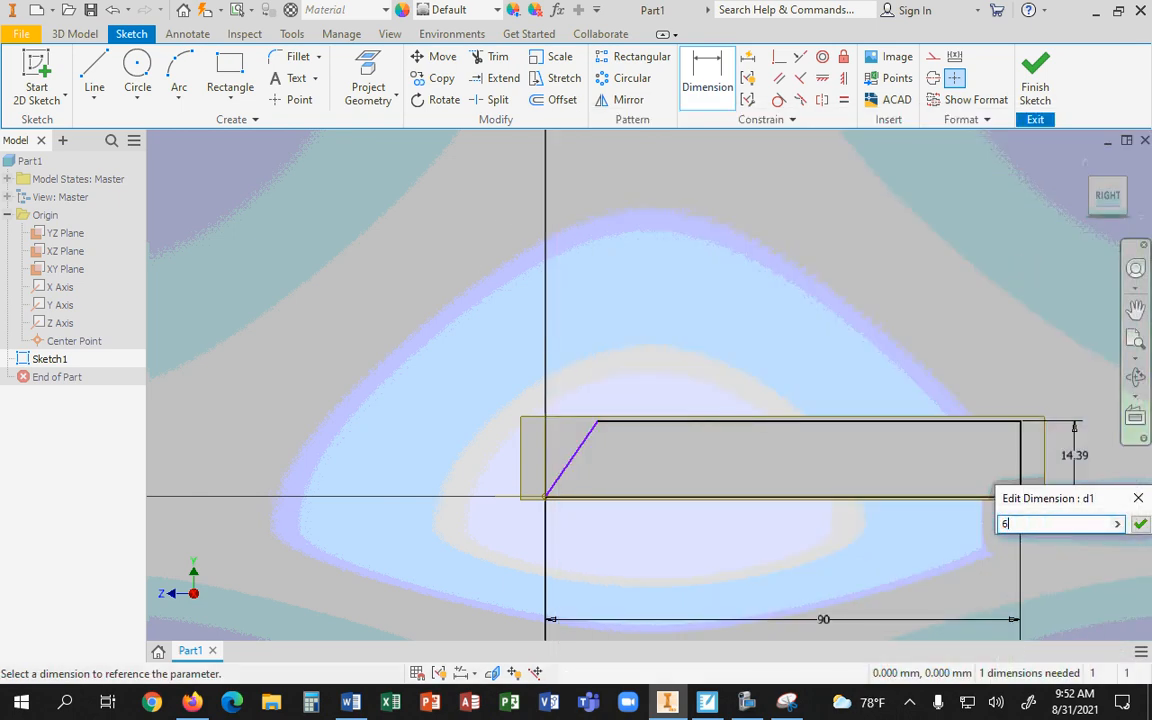
{"action": "type", "text": "0 mm"}
{"action": "key", "text": "Return"}
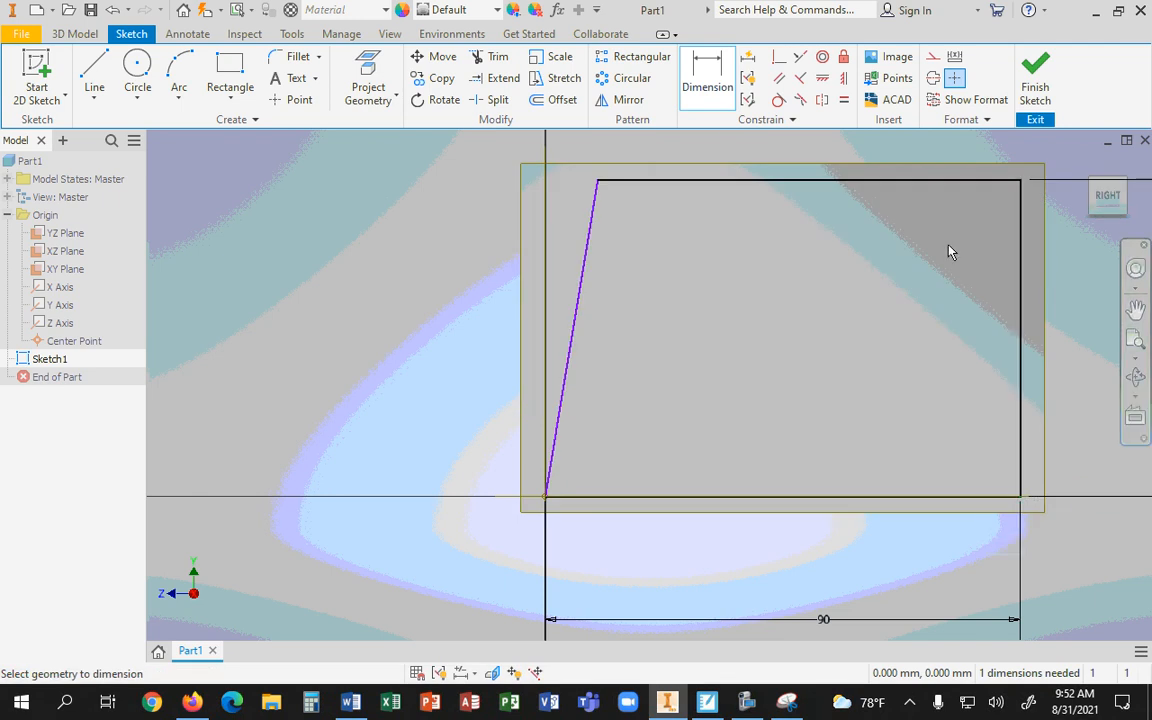
{"action": "scroll", "coordinate": [997, 296], "scroll_direction": "down", "scroll_amount": 3}
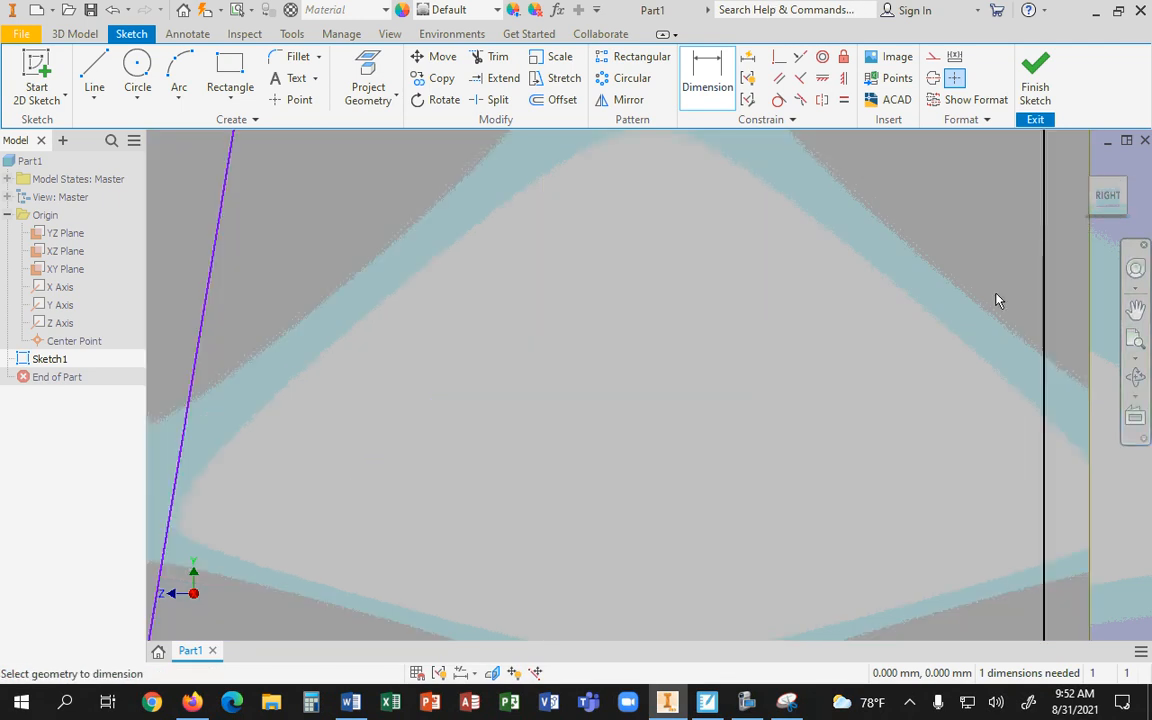
{"action": "scroll", "coordinate": [998, 298], "scroll_direction": "up", "scroll_amount": 6}
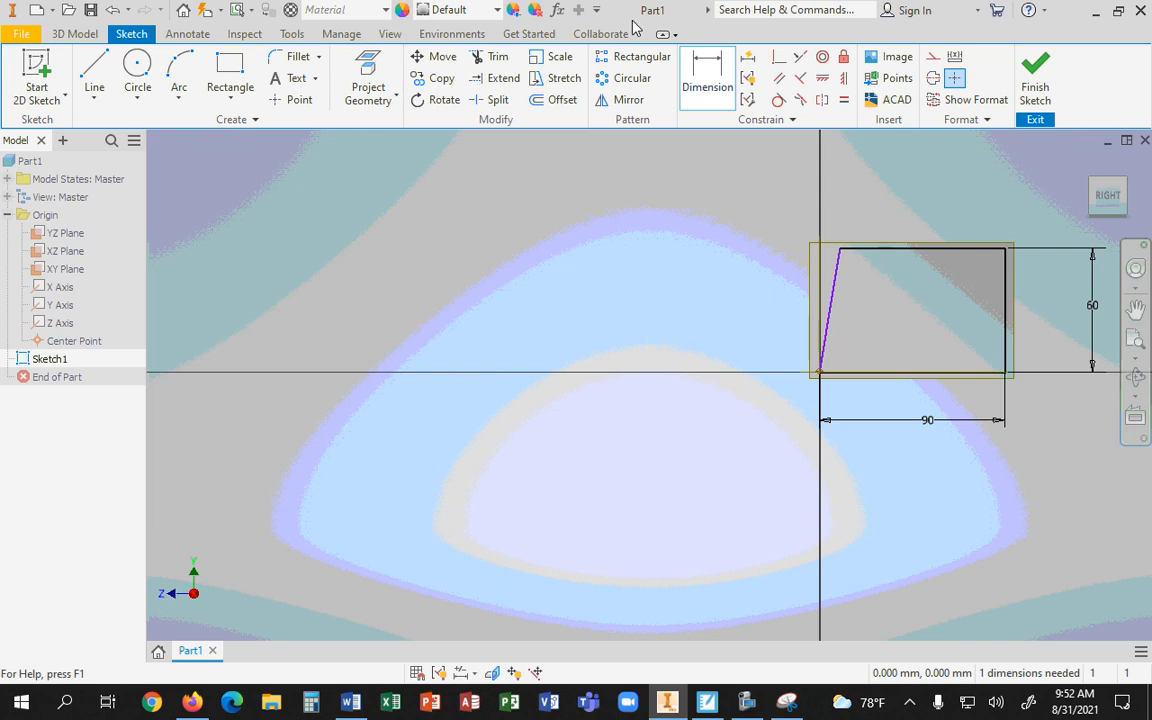
Step: Restore the part window beside the drawing and dimension the top from its sloped-side corner to the vertical side as 30 mm
{"action": "double_click", "coordinate": [683, 22]}
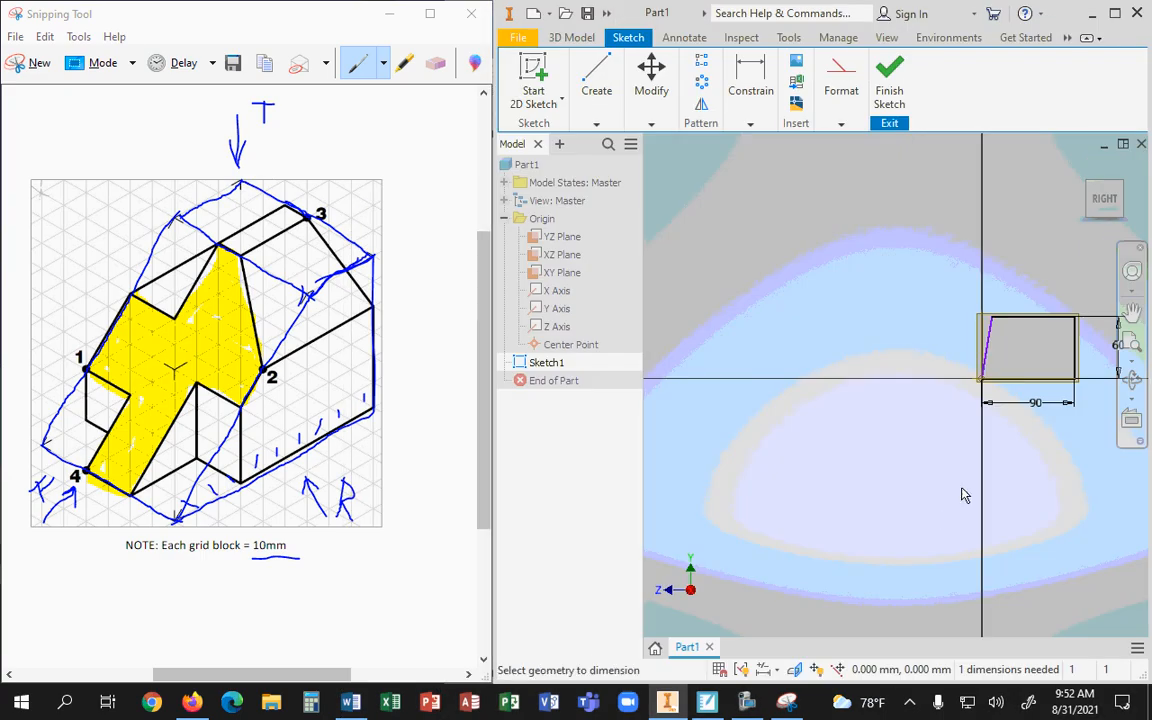
{"action": "scroll", "coordinate": [1084, 290], "scroll_direction": "down", "scroll_amount": 5}
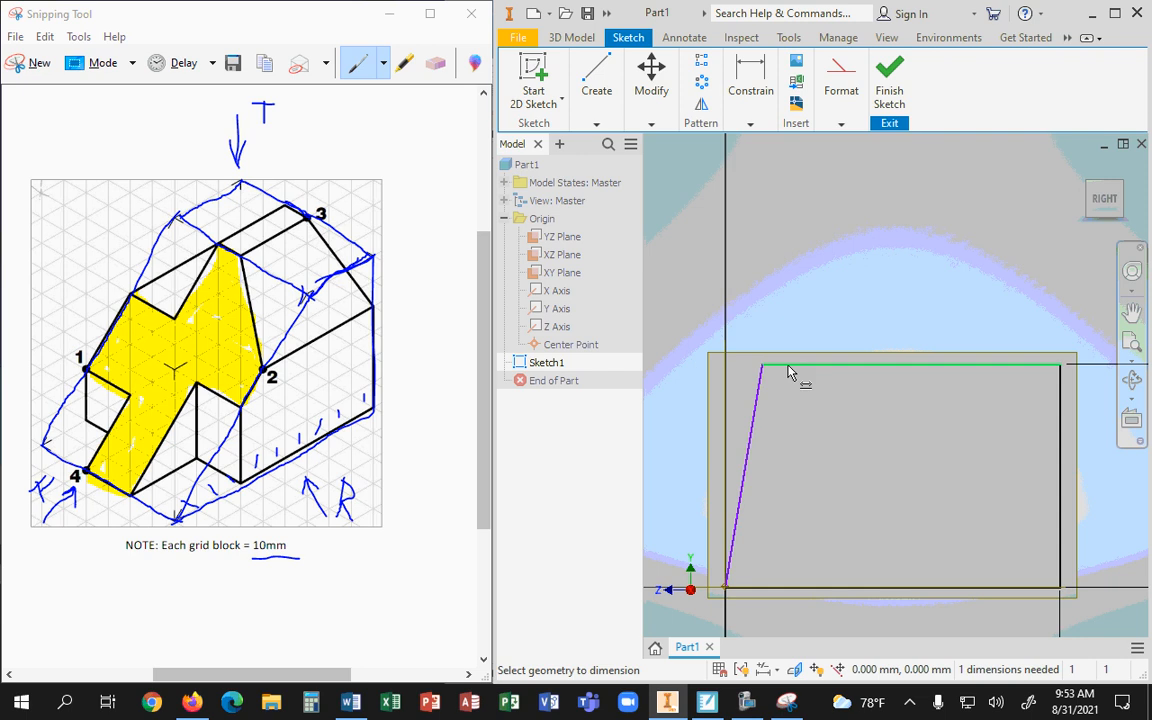
{"action": "left_click", "coordinate": [760, 391]}
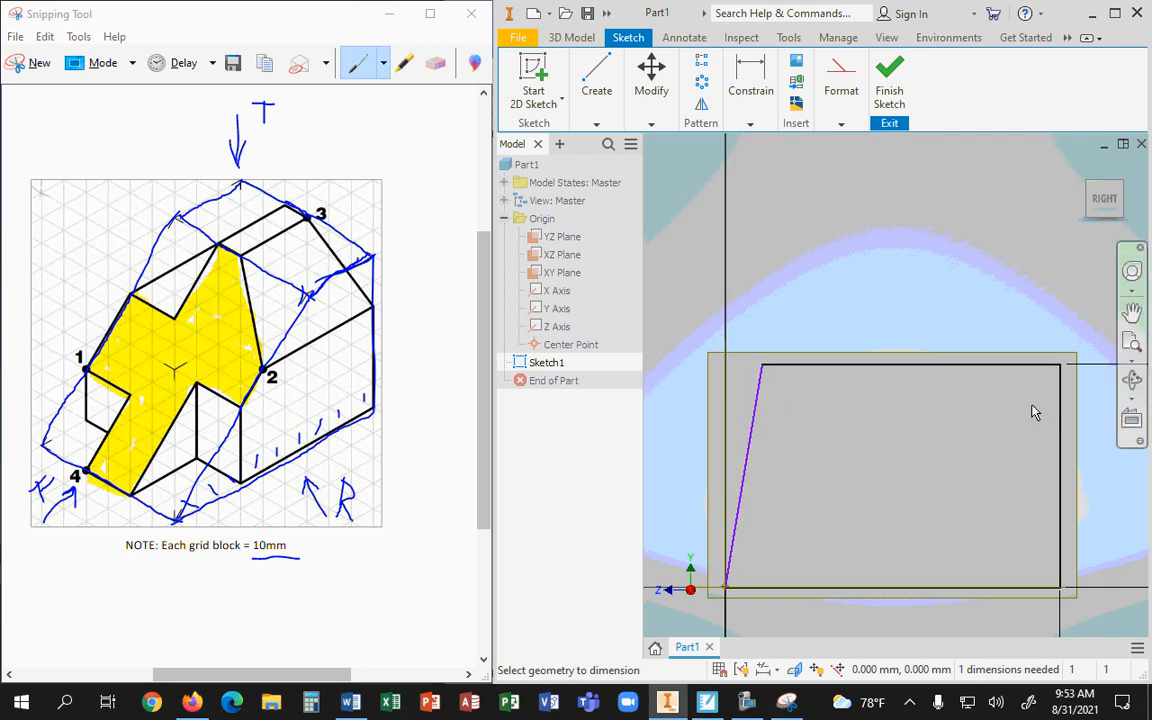
{"action": "left_click", "coordinate": [1059, 400]}
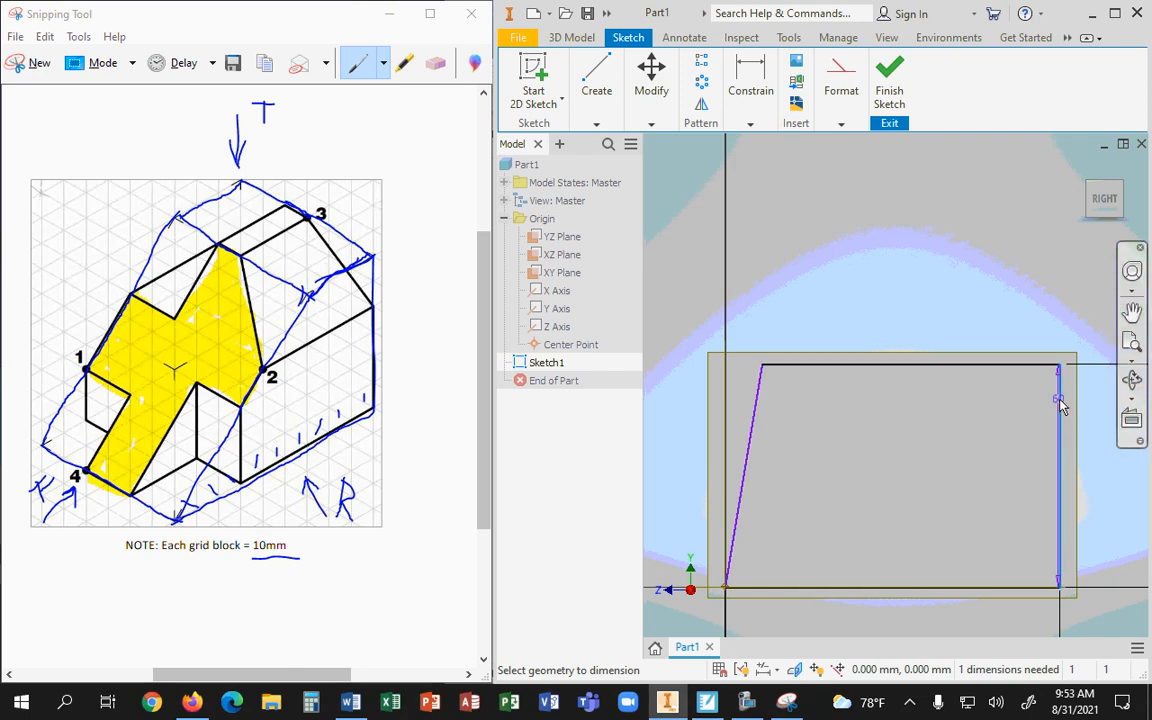
{"action": "left_click", "coordinate": [763, 368]}
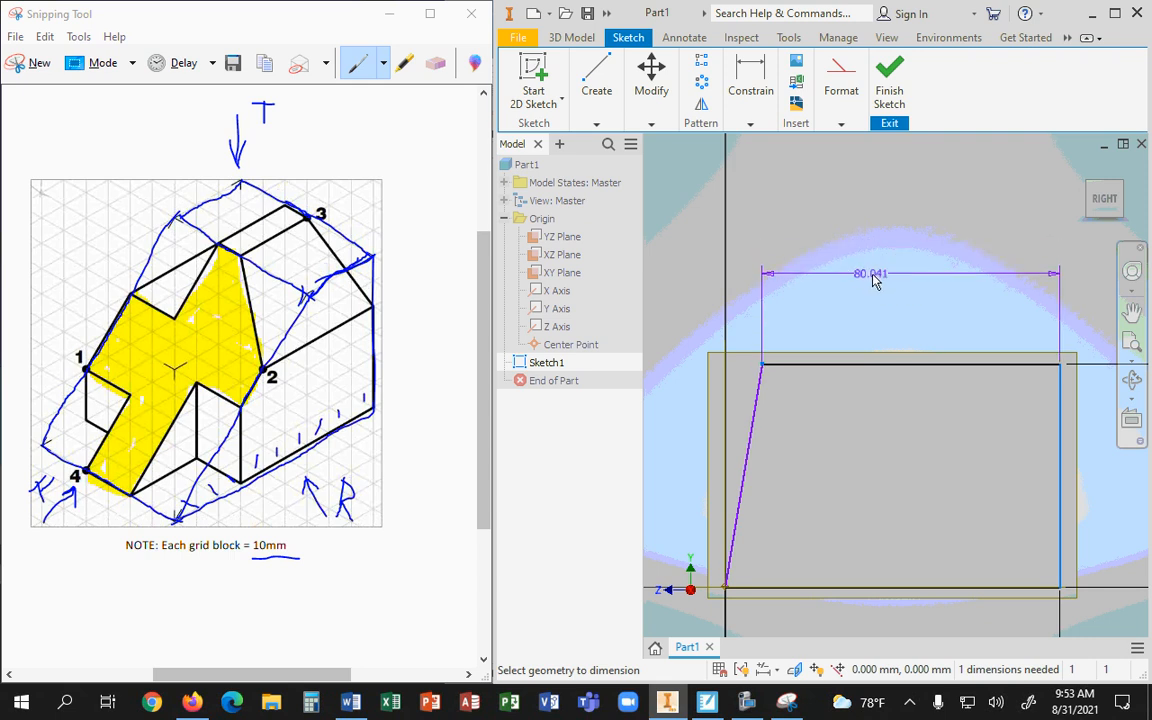
{"action": "left_click", "coordinate": [908, 281]}
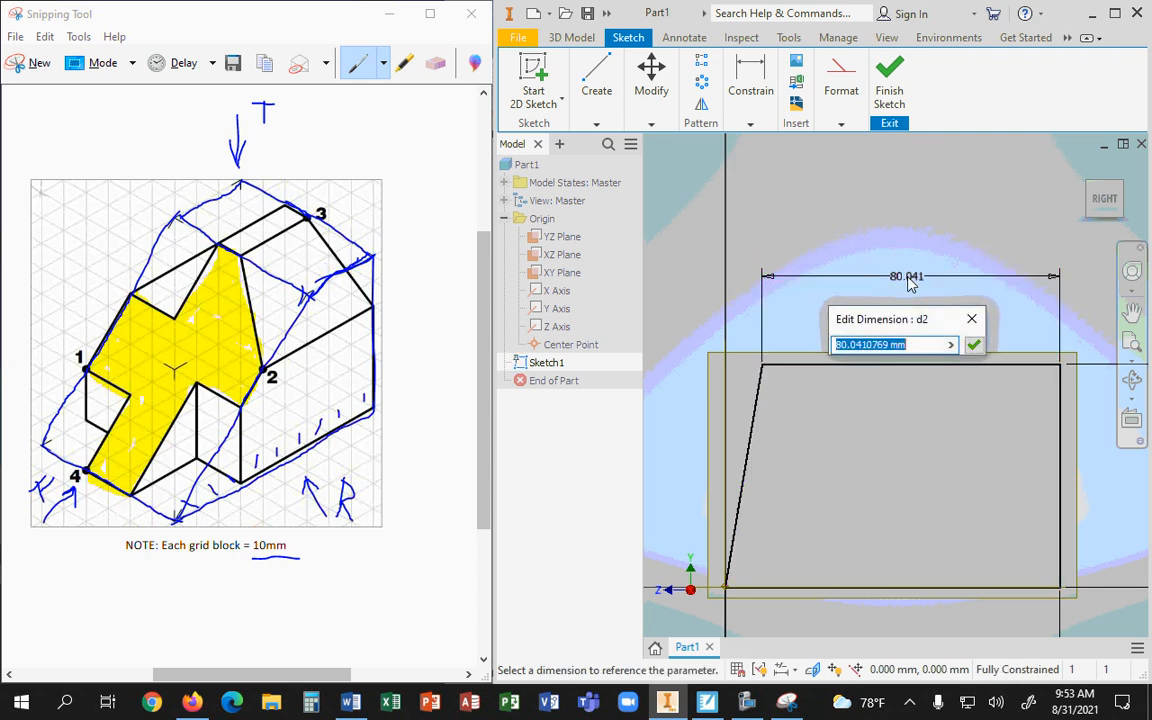
{"action": "type", "text": "30"}
{"action": "key", "text": "Return"}
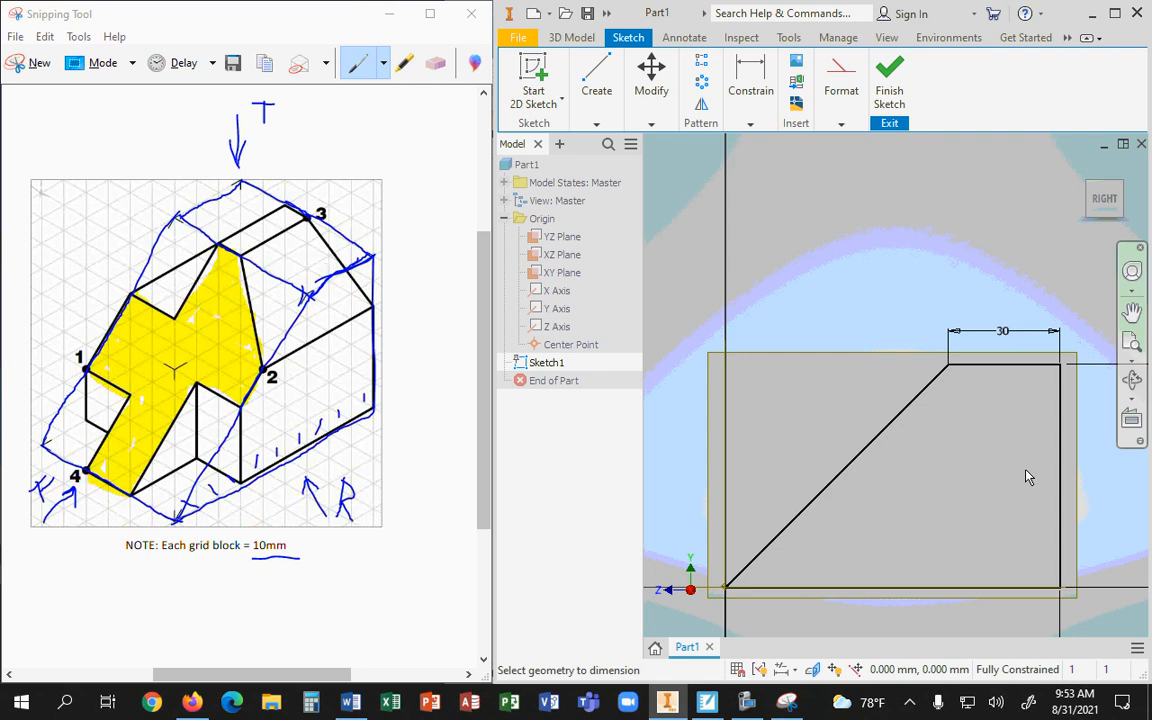
{"action": "scroll", "coordinate": [1027, 477], "scroll_direction": "up", "scroll_amount": 4}
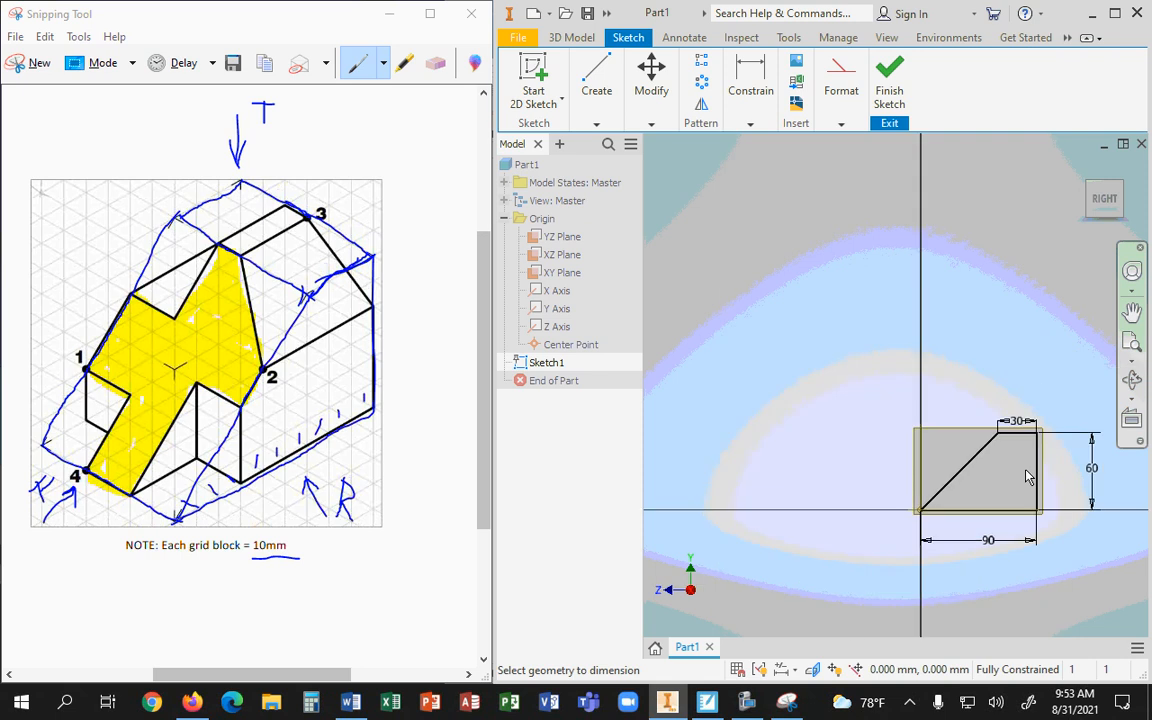
{"action": "scroll", "coordinate": [1027, 477], "scroll_direction": "down", "scroll_amount": 3}
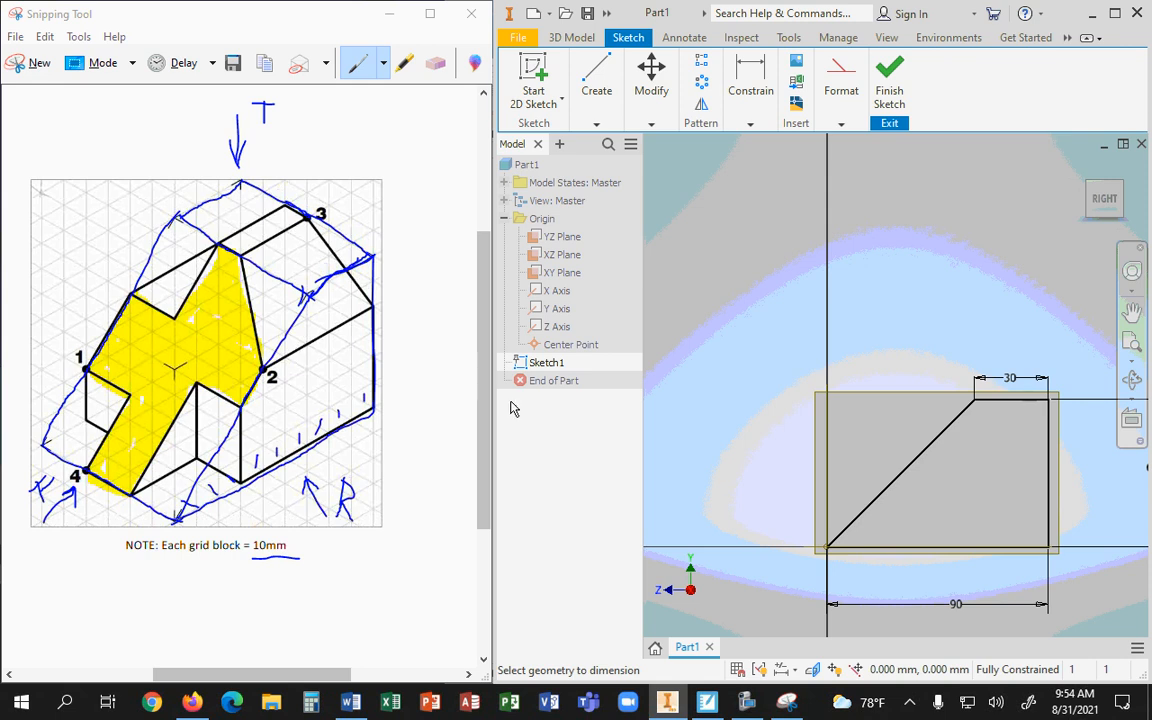
Step: Start extruding the profile with a distance of 60 mm, maximize the part window and move the extrusion properties away from the preview
{"action": "left_click", "coordinate": [575, 40]}
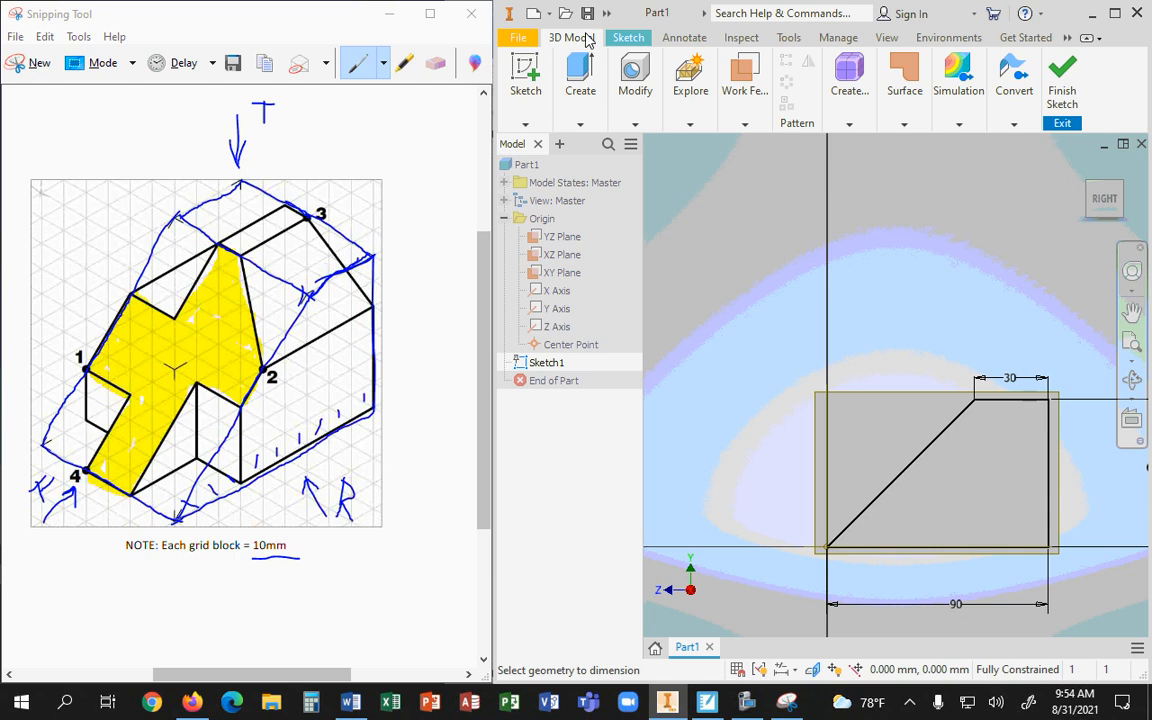
{"action": "left_click", "coordinate": [580, 85]}
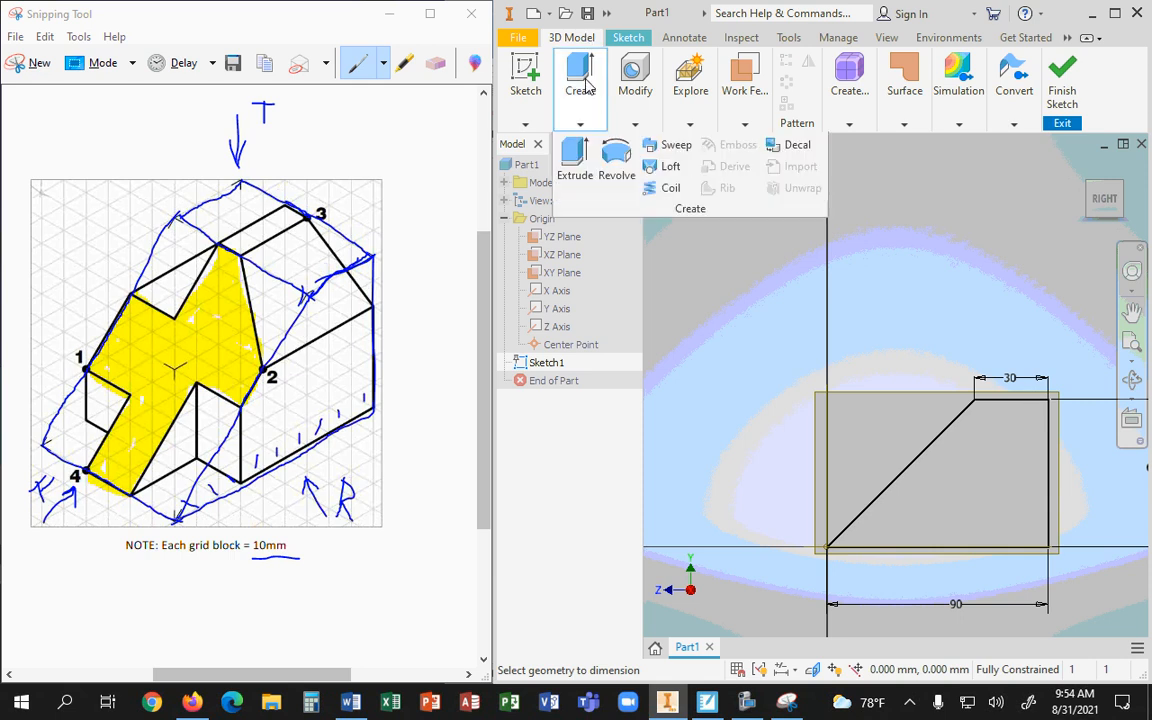
{"action": "left_click", "coordinate": [575, 162]}
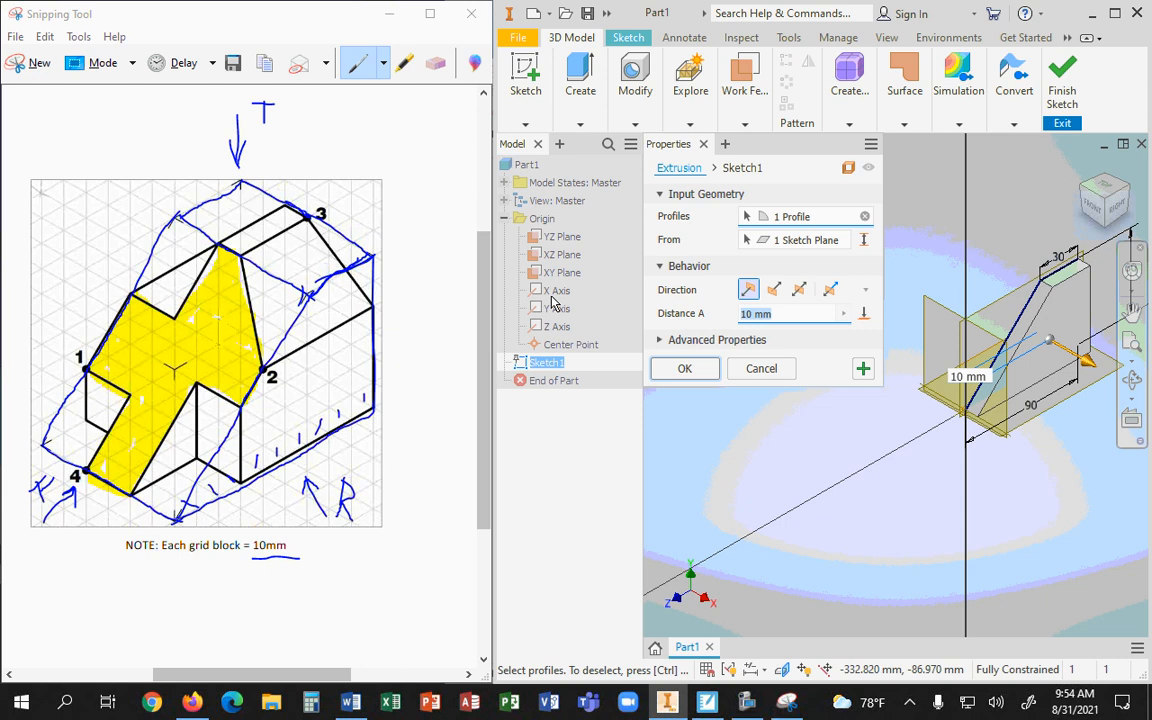
{"action": "type", "text": "60"}
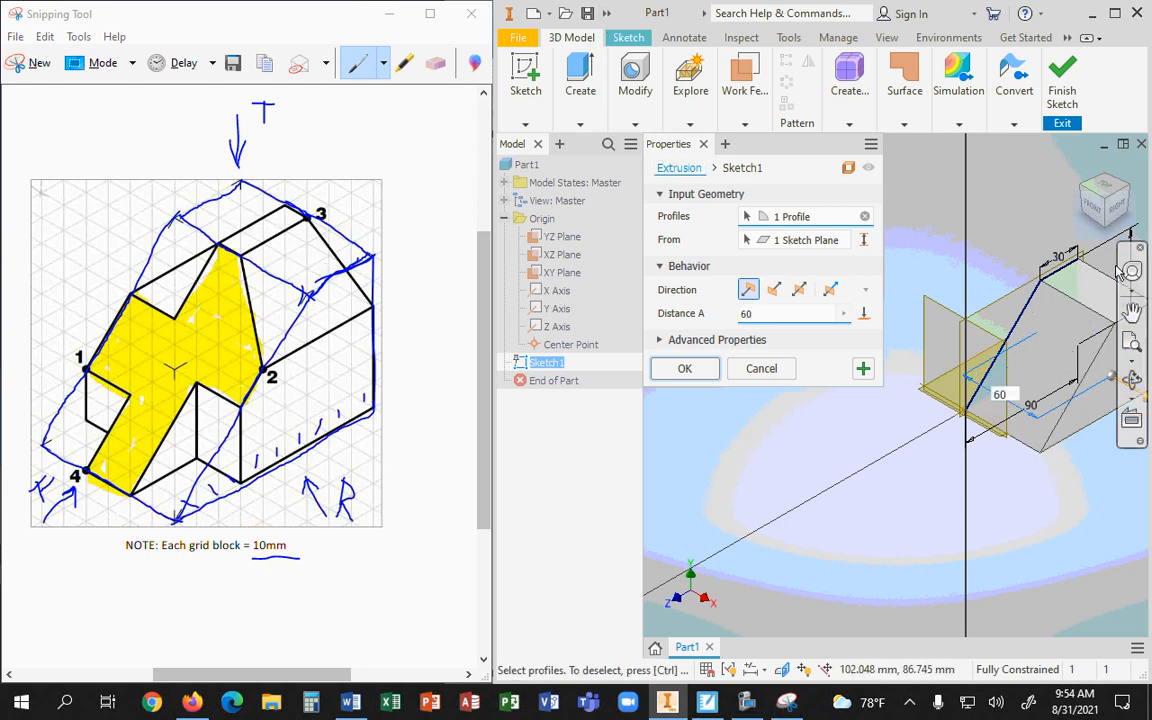
{"action": "left_click", "coordinate": [1114, 14]}
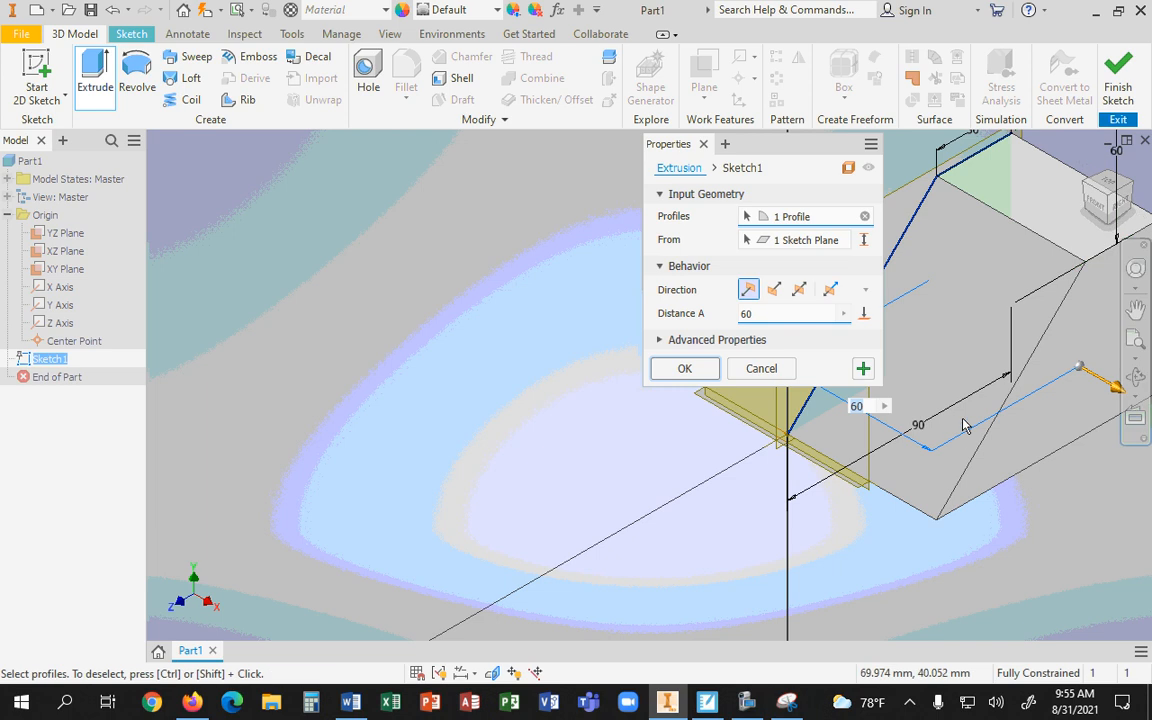
{"action": "left_click_drag", "start_coordinate": [802, 144], "coordinate": [565, 157]}
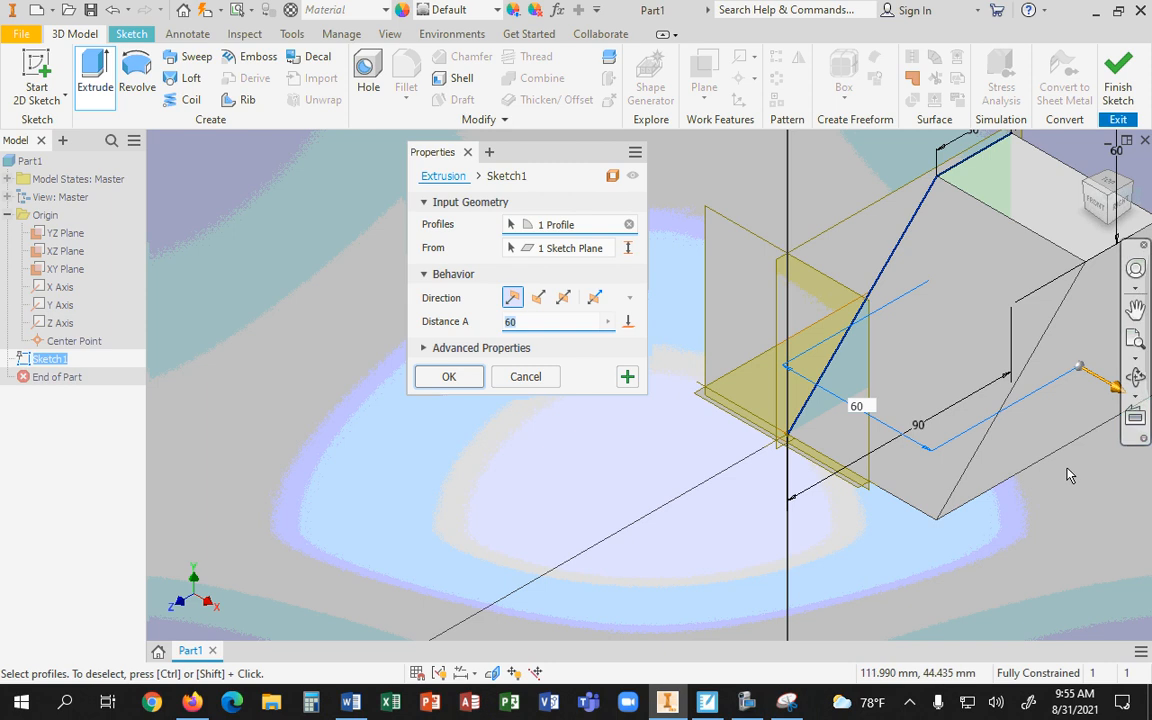
Step: Centre and enlarge the extrusion preview, keeping the extrusion properties clear of it
{"action": "scroll", "coordinate": [1069, 476], "scroll_direction": "down", "scroll_amount": 5}
{"action": "scroll", "coordinate": [966, 456], "scroll_direction": "up", "scroll_amount": 5}
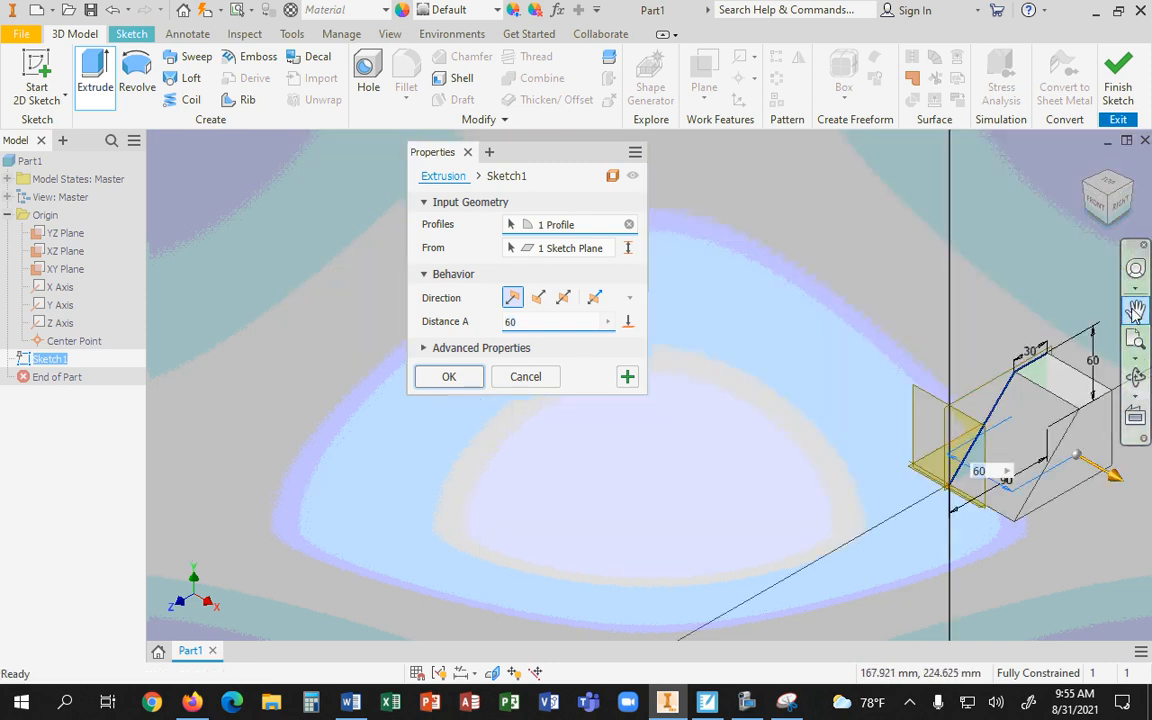
{"action": "left_click", "coordinate": [1136, 311]}
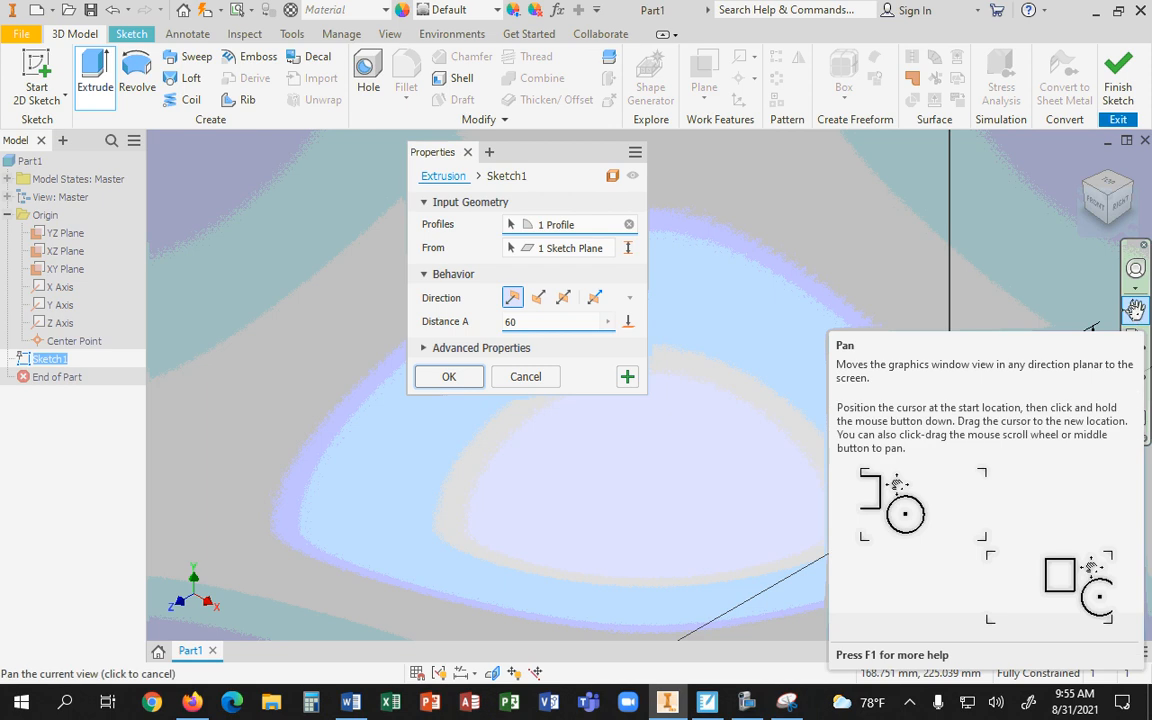
{"action": "left_click_drag", "start_coordinate": [1020, 280], "coordinate": [822, 260]}
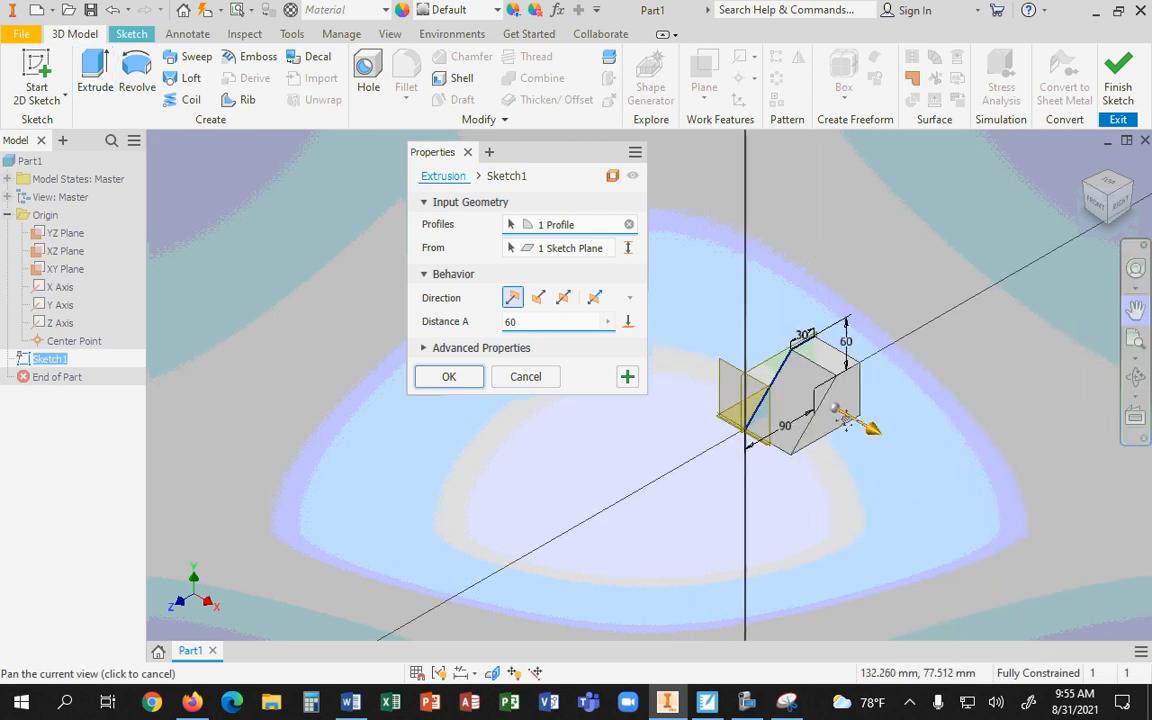
{"action": "scroll", "coordinate": [848, 407], "scroll_direction": "up", "scroll_amount": 3}
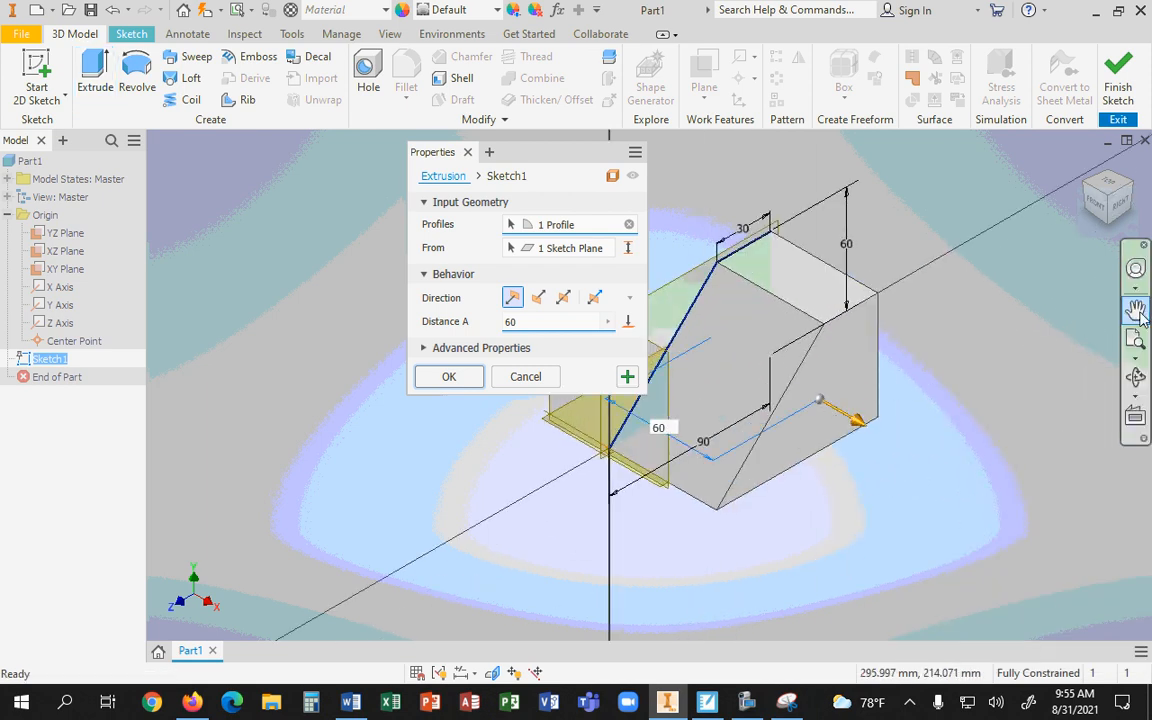
{"action": "key", "text": "Escape"}
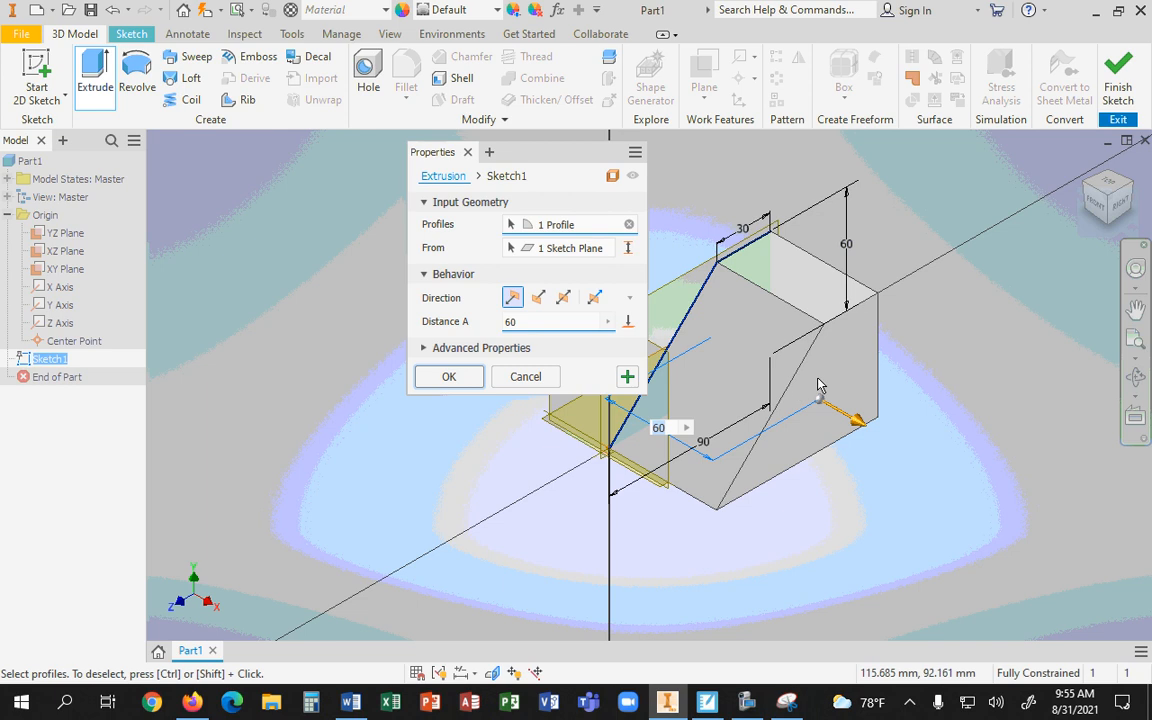
{"action": "scroll", "coordinate": [818, 385], "scroll_direction": "down", "scroll_amount": 3}
{"action": "scroll", "coordinate": [820, 385], "scroll_direction": "up", "scroll_amount": 4}
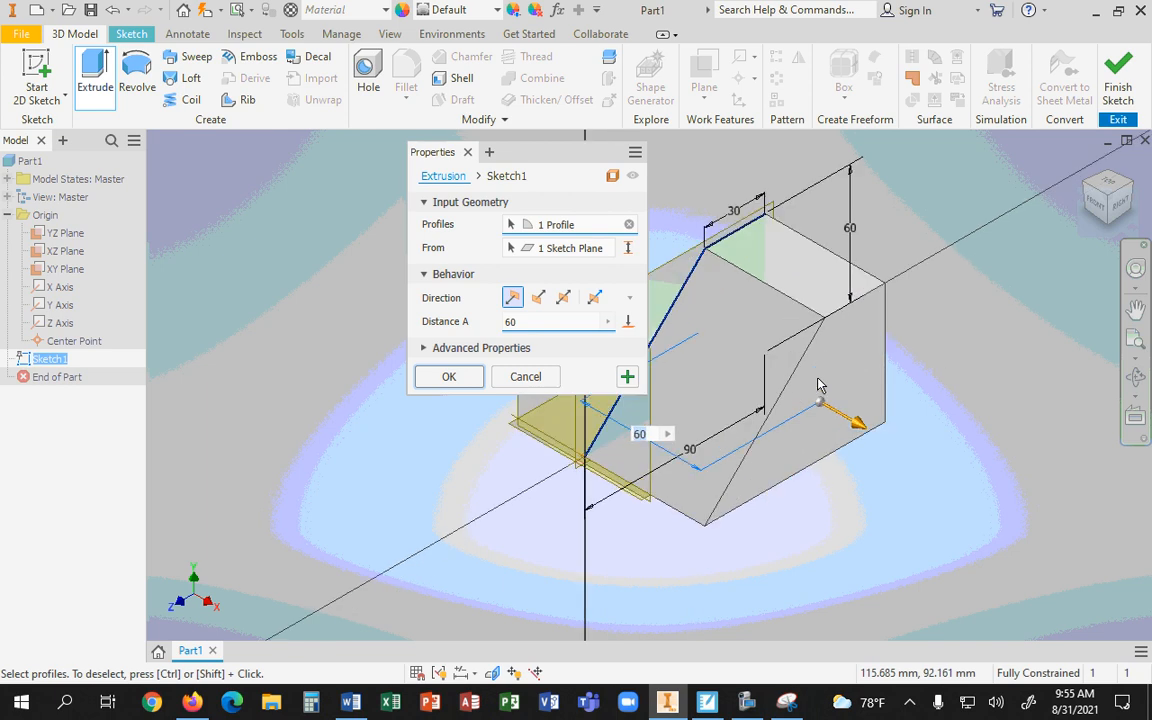
{"action": "left_click_drag", "start_coordinate": [545, 159], "coordinate": [350, 187]}
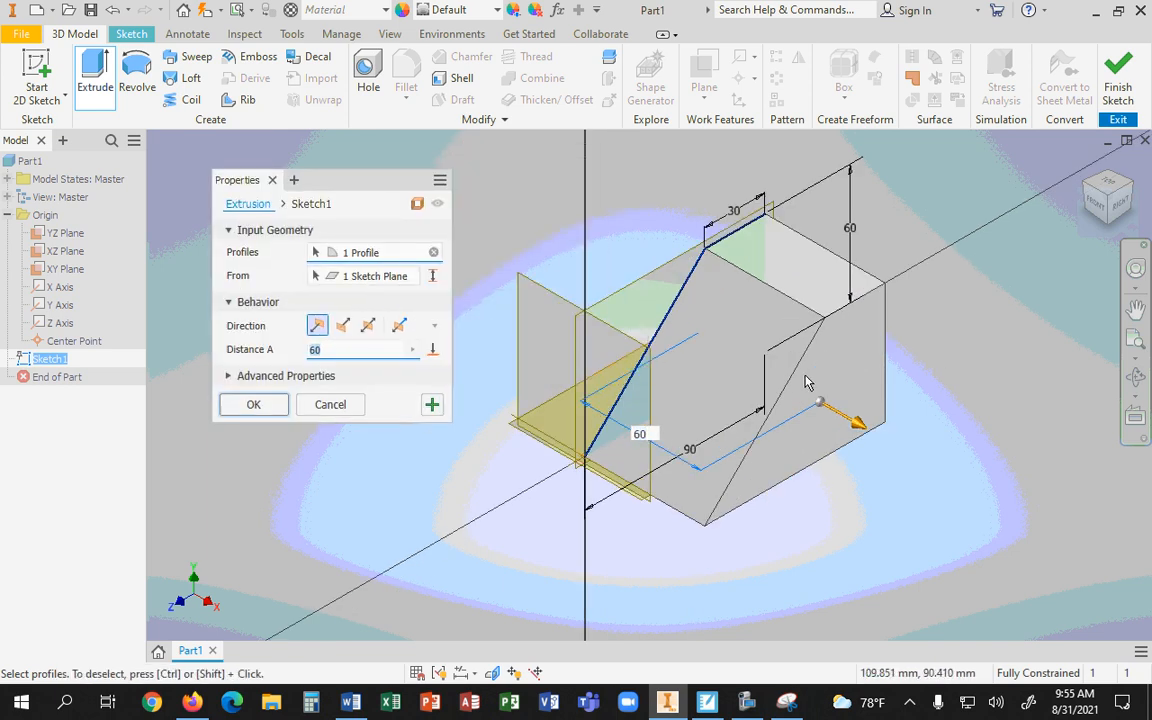
Step: Examine the extrusion preview at several zoom levels and in the home view
{"action": "scroll", "coordinate": [808, 383], "scroll_direction": "up", "scroll_amount": 3}
{"action": "scroll", "coordinate": [810, 380], "scroll_direction": "down", "scroll_amount": 5}
{"action": "scroll", "coordinate": [826, 348], "scroll_direction": "up", "scroll_amount": 4}
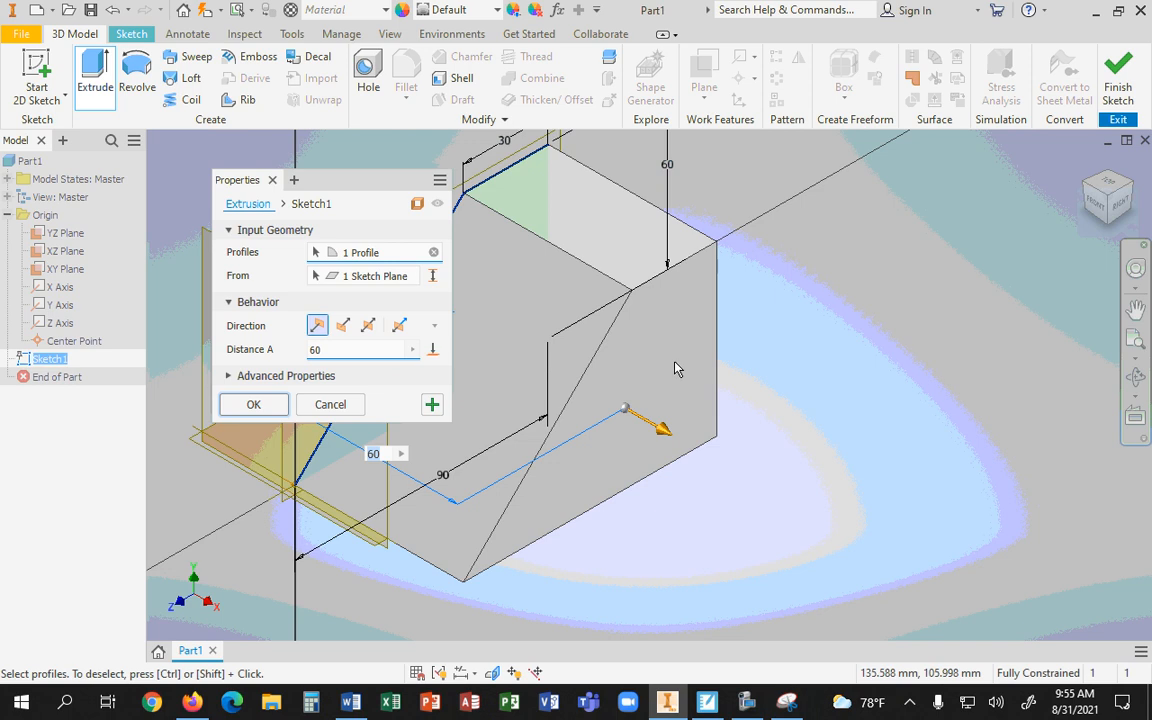
{"action": "scroll", "coordinate": [540, 368], "scroll_direction": "up", "scroll_amount": 2}
{"action": "scroll", "coordinate": [545, 368], "scroll_direction": "down", "scroll_amount": 3}
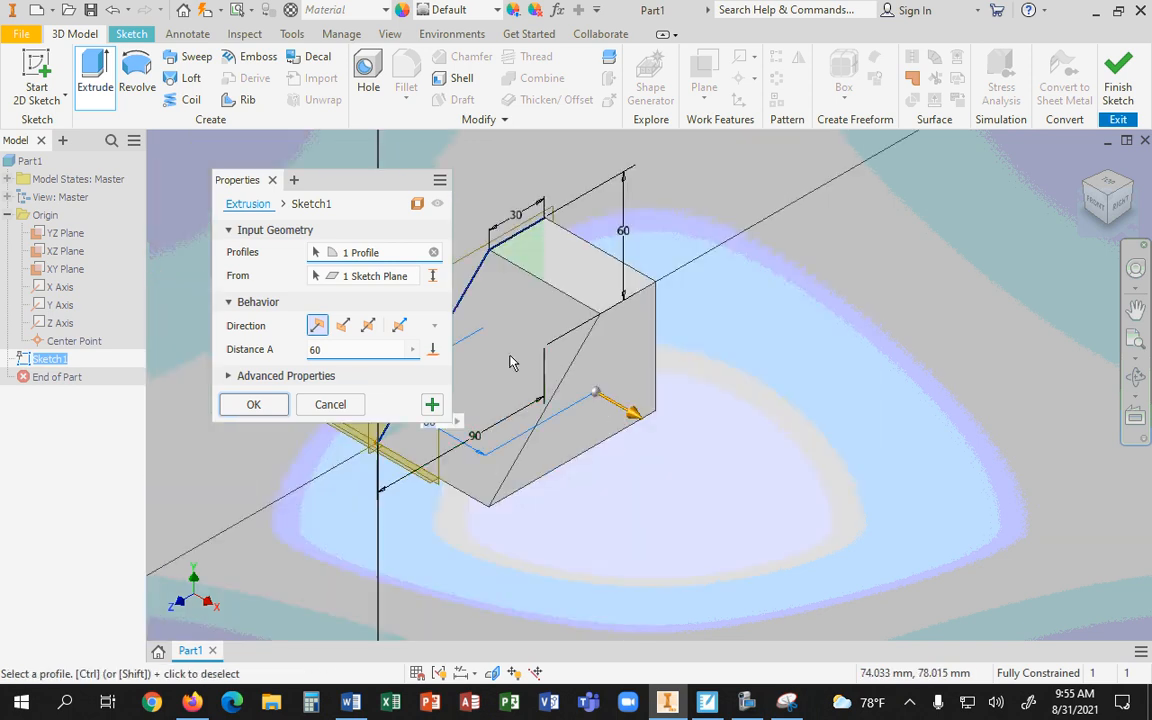
{"action": "scroll", "coordinate": [510, 362], "scroll_direction": "up", "scroll_amount": 2}
{"action": "scroll", "coordinate": [456, 319], "scroll_direction": "down", "scroll_amount": 4}
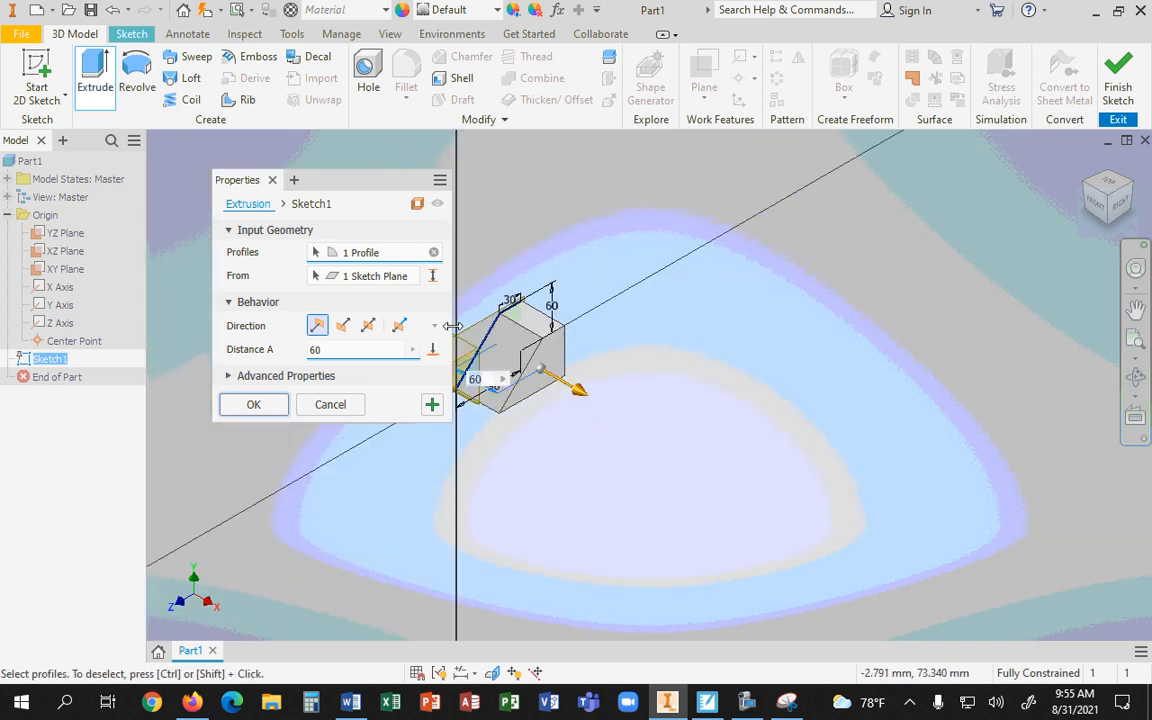
{"action": "scroll", "coordinate": [458, 330], "scroll_direction": "up", "scroll_amount": 5}
{"action": "scroll", "coordinate": [440, 352], "scroll_direction": "down", "scroll_amount": 1}
{"action": "scroll", "coordinate": [520, 405], "scroll_direction": "up", "scroll_amount": 1}
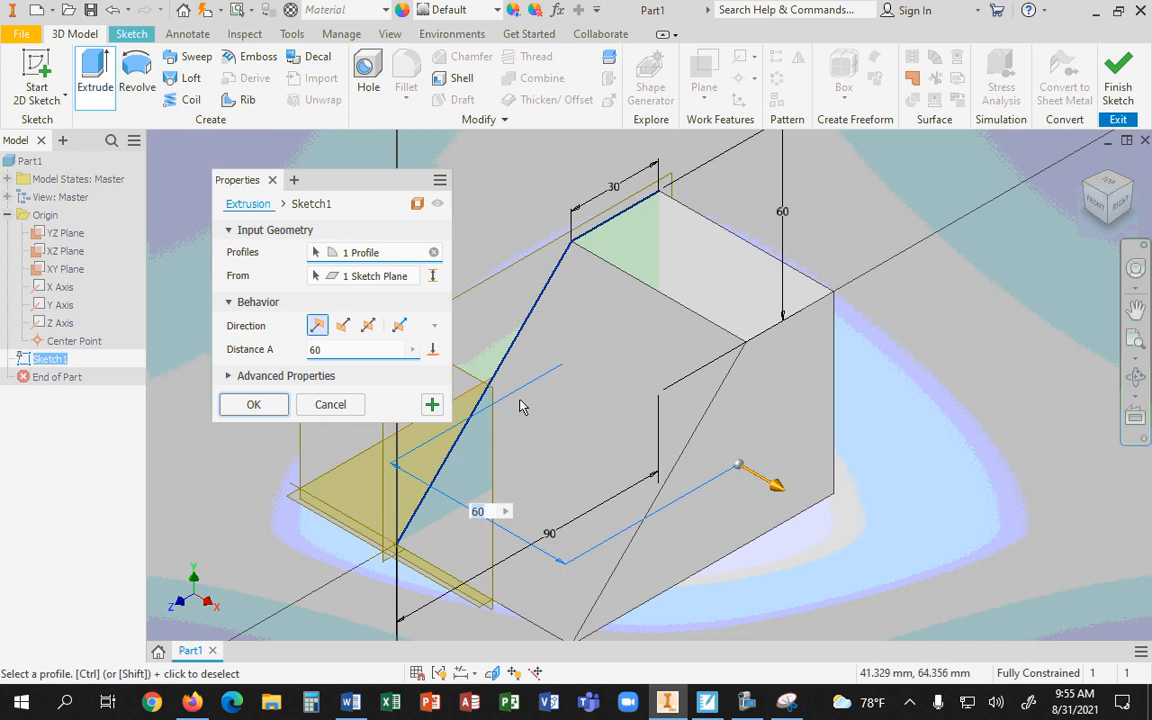
{"action": "scroll", "coordinate": [519, 405], "scroll_direction": "down", "scroll_amount": 2}
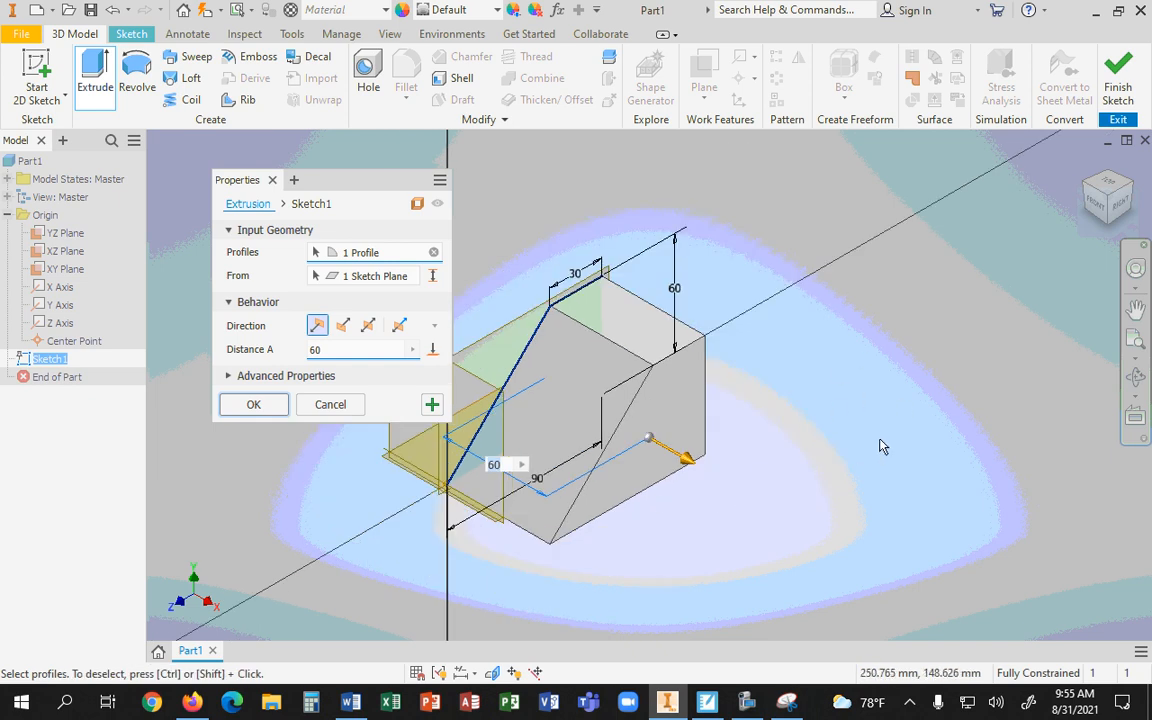
{"action": "left_click", "coordinate": [1136, 311]}
{"action": "left_click_drag", "start_coordinate": [831, 393], "coordinate": [868, 362]}
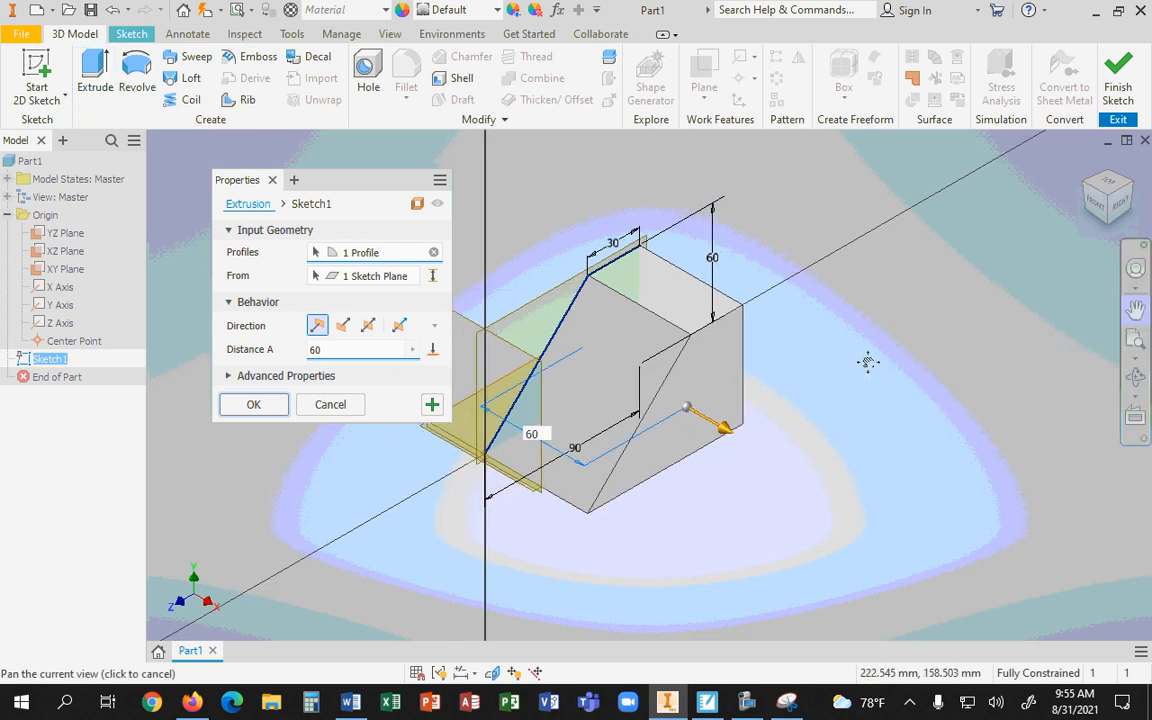
{"action": "left_click", "coordinate": [1136, 311]}
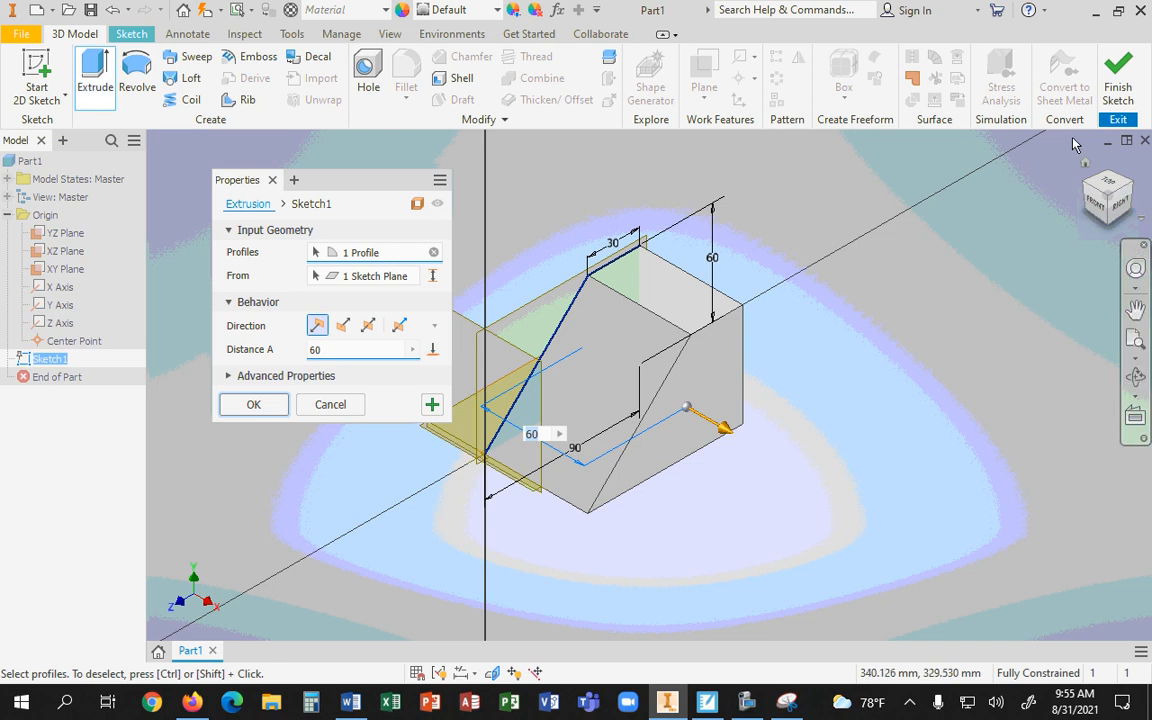
{"action": "left_click", "coordinate": [1086, 163]}
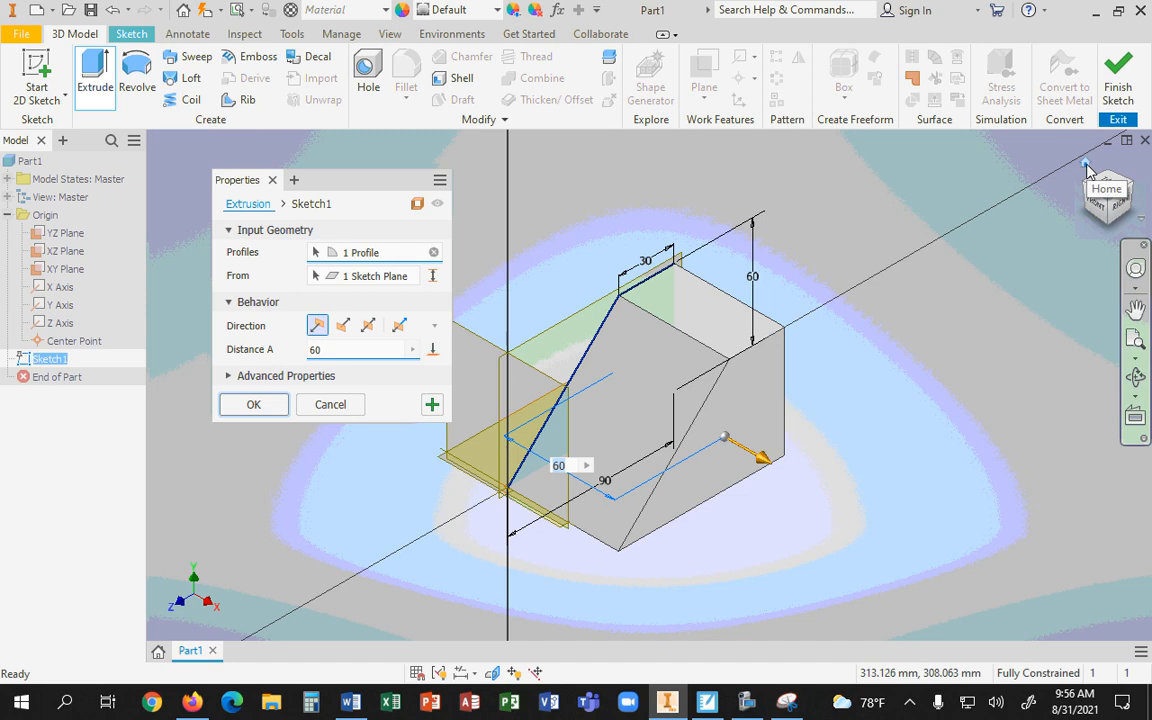
{"action": "left_click", "coordinate": [1087, 168]}
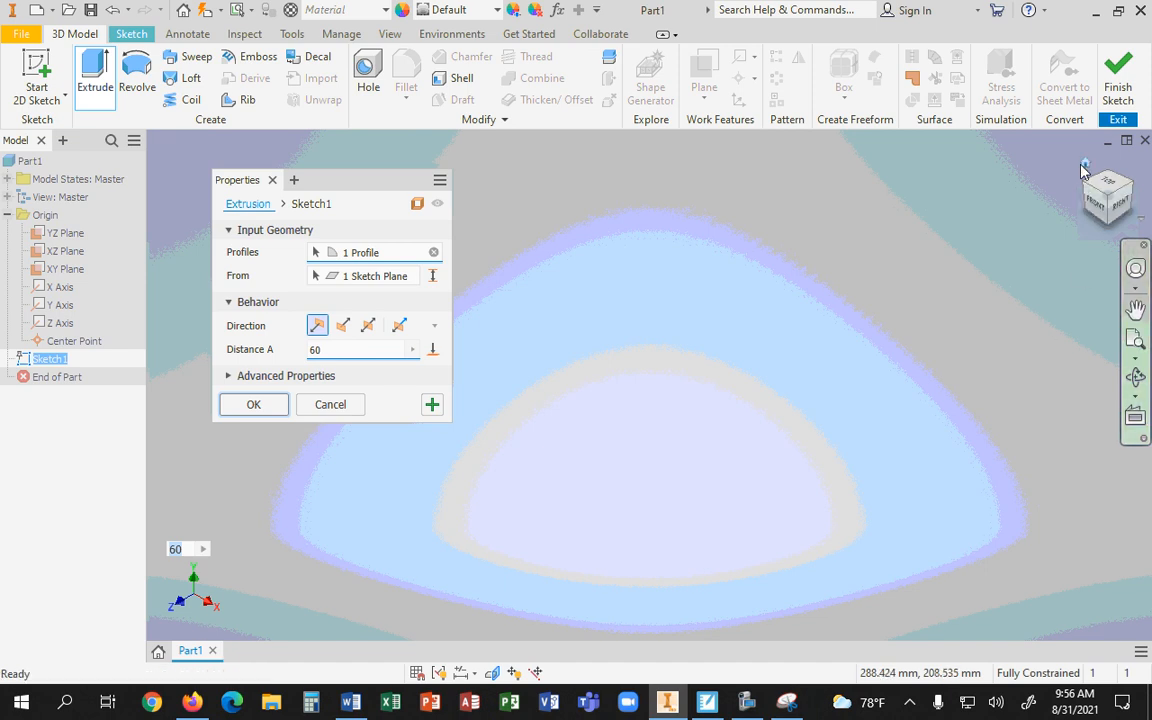
{"action": "left_click", "coordinate": [1084, 168]}
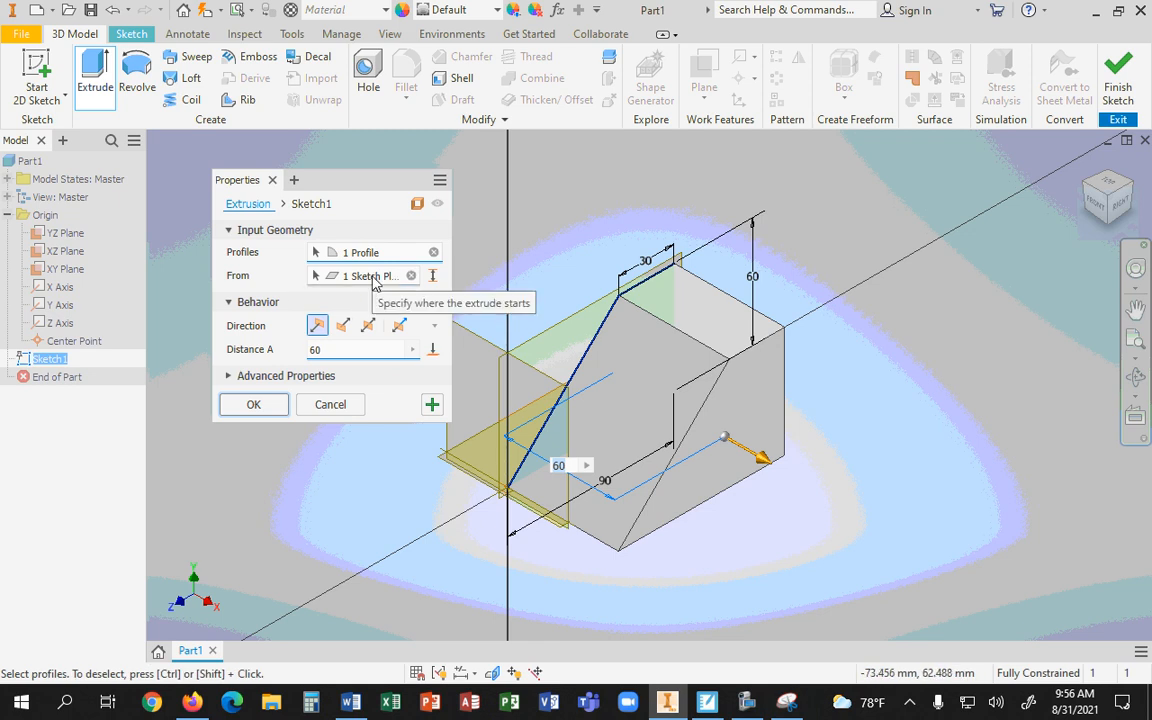
Step: Compare the flipped, symmetric and asymmetric directions, and create the 60 mm extrusion symmetrically about the sketch plane
{"action": "left_click", "coordinate": [342, 326]}
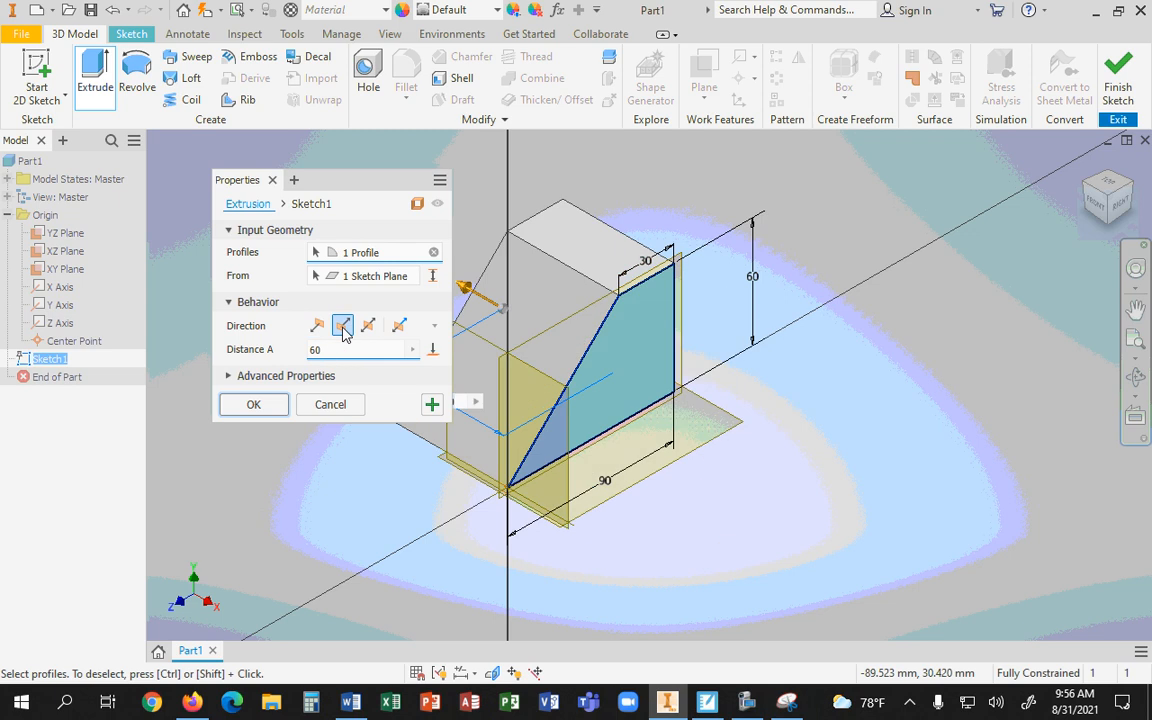
{"action": "left_click", "coordinate": [368, 326]}
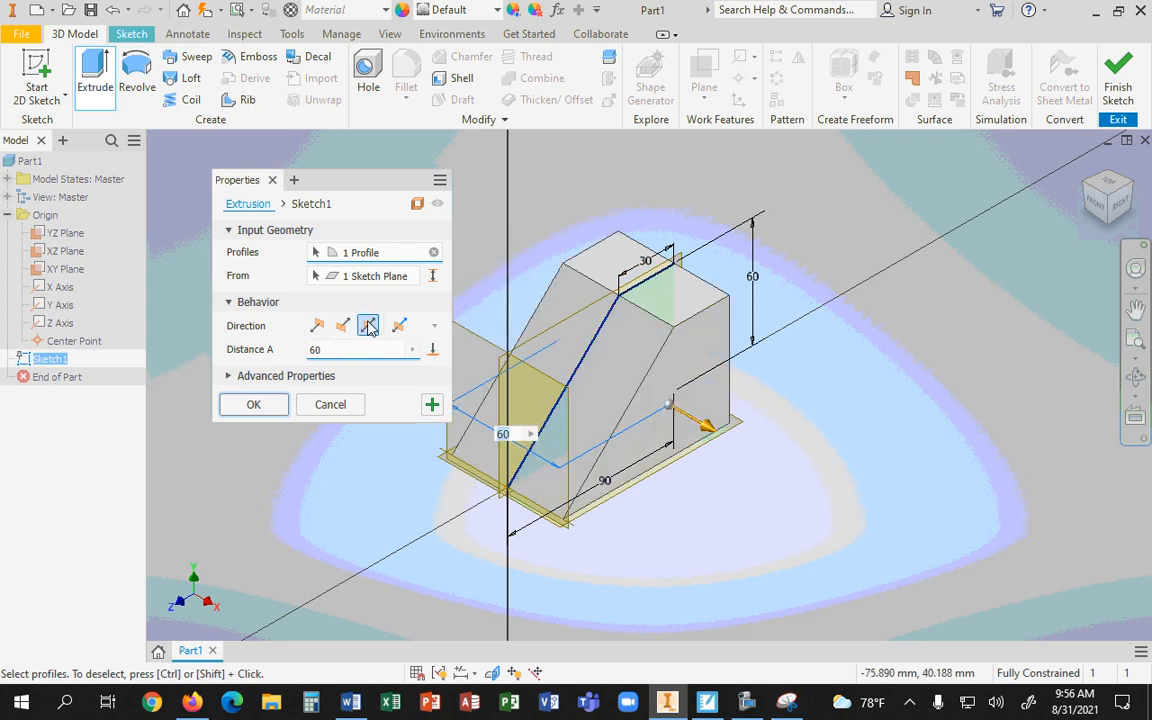
{"action": "left_click", "coordinate": [399, 326]}
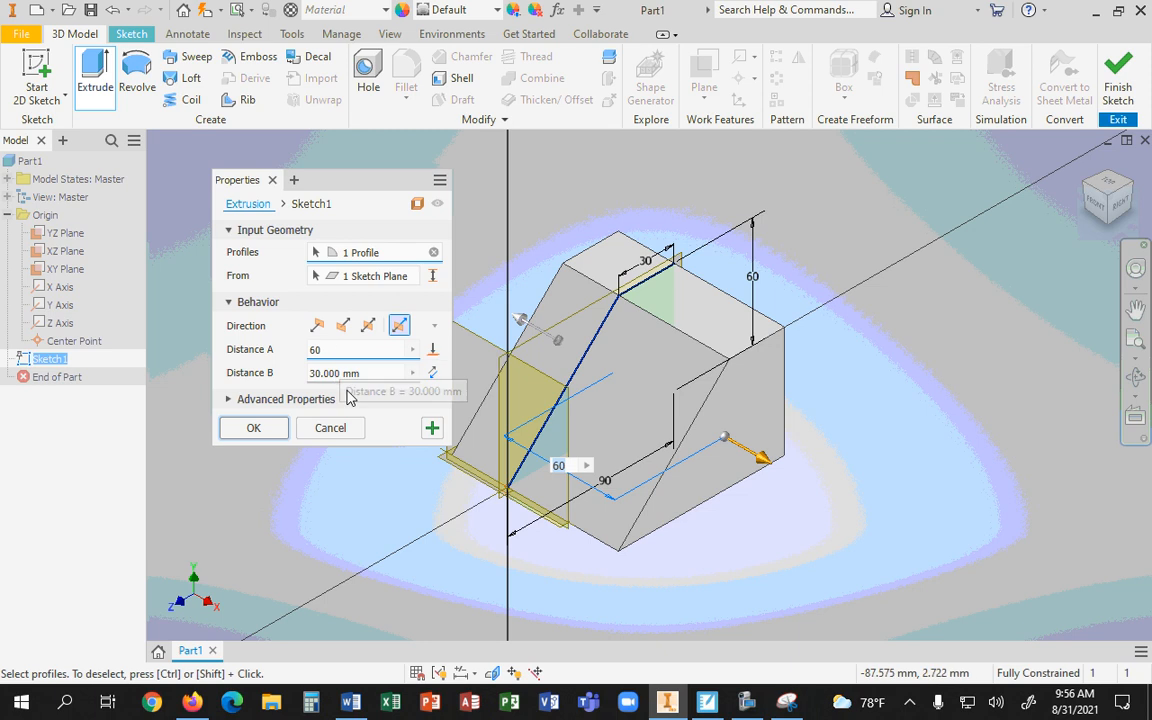
{"action": "left_click", "coordinate": [368, 327]}
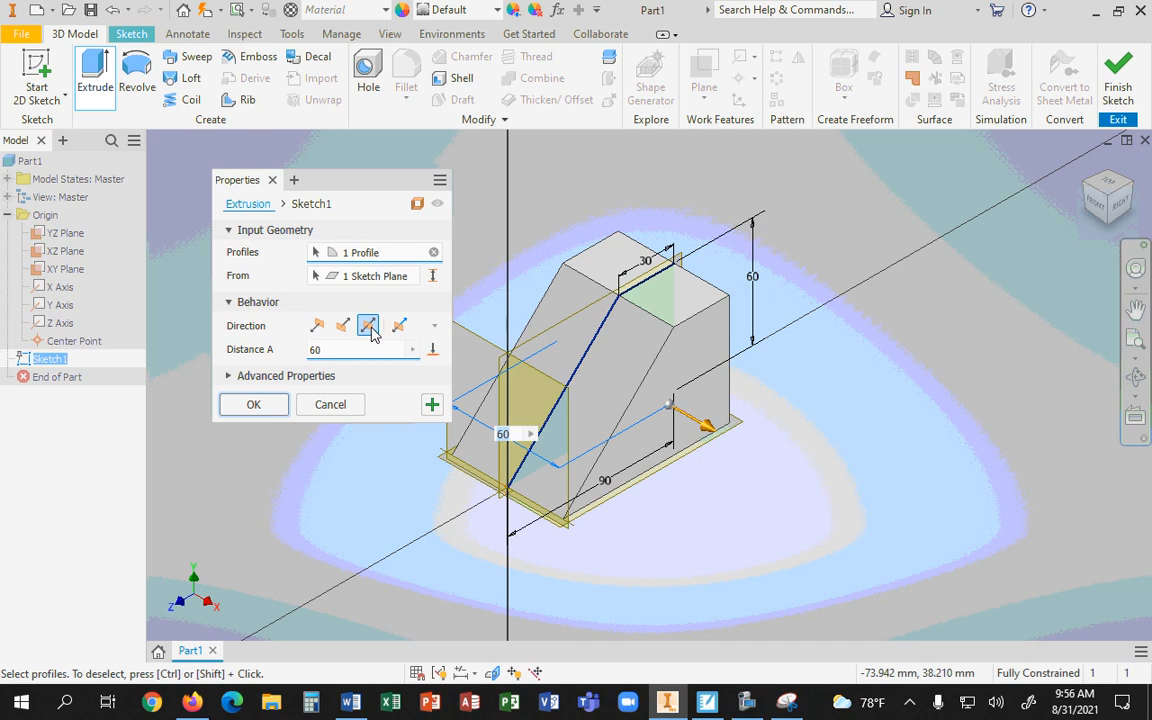
{"action": "left_click", "coordinate": [257, 409]}
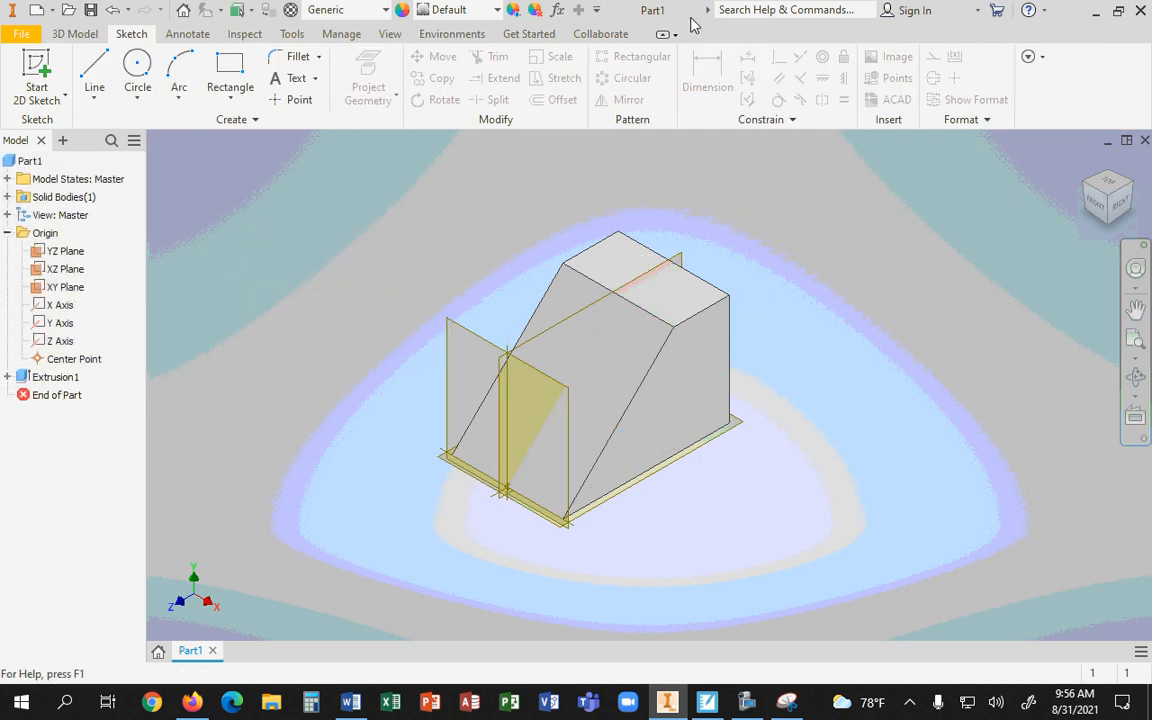
Step: Restore the part window beside the isometric drawing and orbit the solid to inspect its right and back sides from above
{"action": "left_click_drag", "start_coordinate": [689, 16], "coordinate": [1150, 148]}
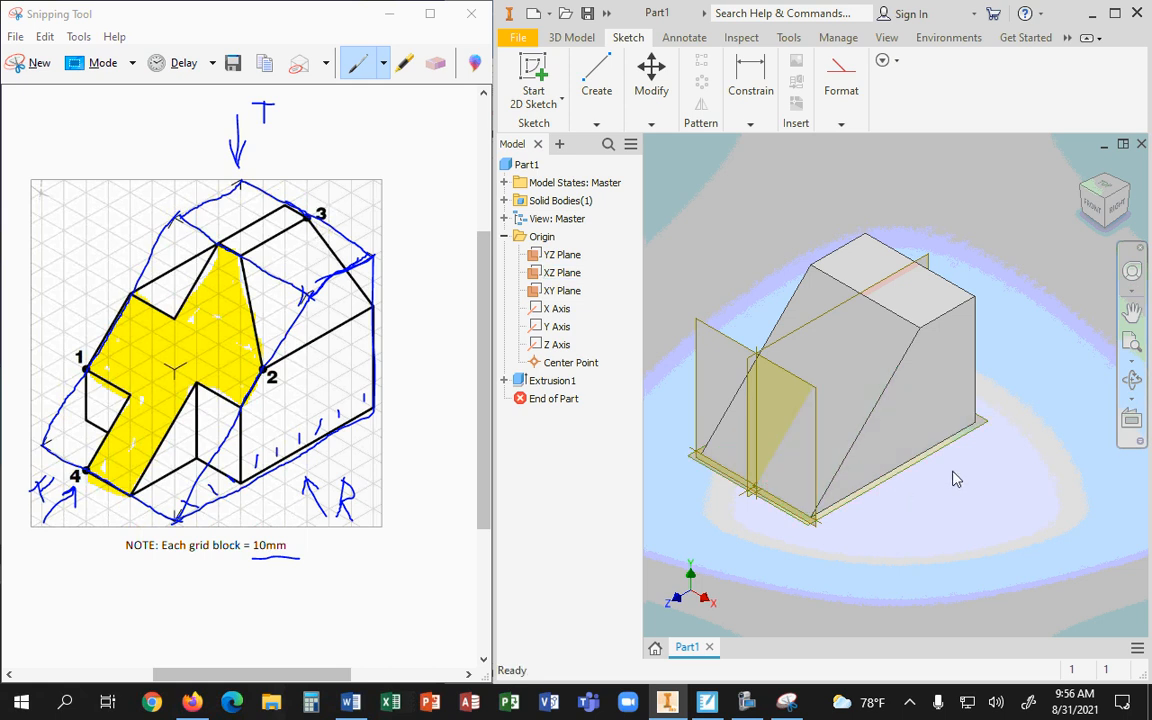
{"action": "left_click", "coordinate": [1133, 380]}
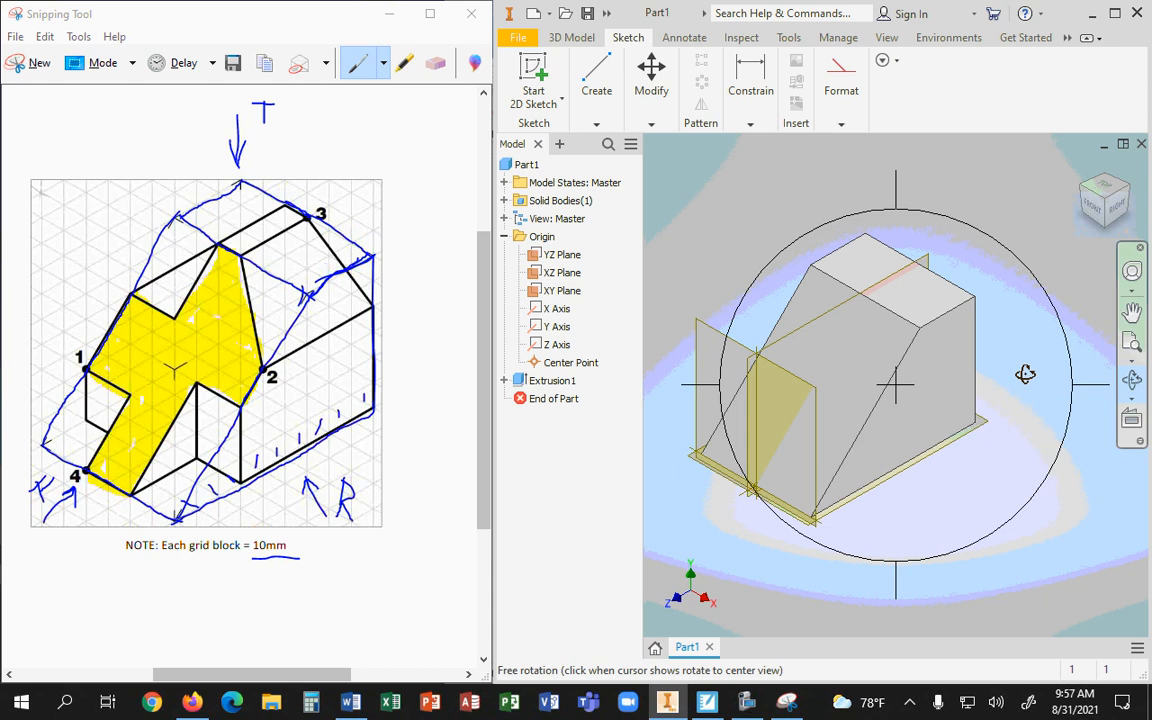
{"action": "left_click_drag", "start_coordinate": [1023, 373], "coordinate": [995, 437]}
{"action": "right_click", "coordinate": [925, 382]}
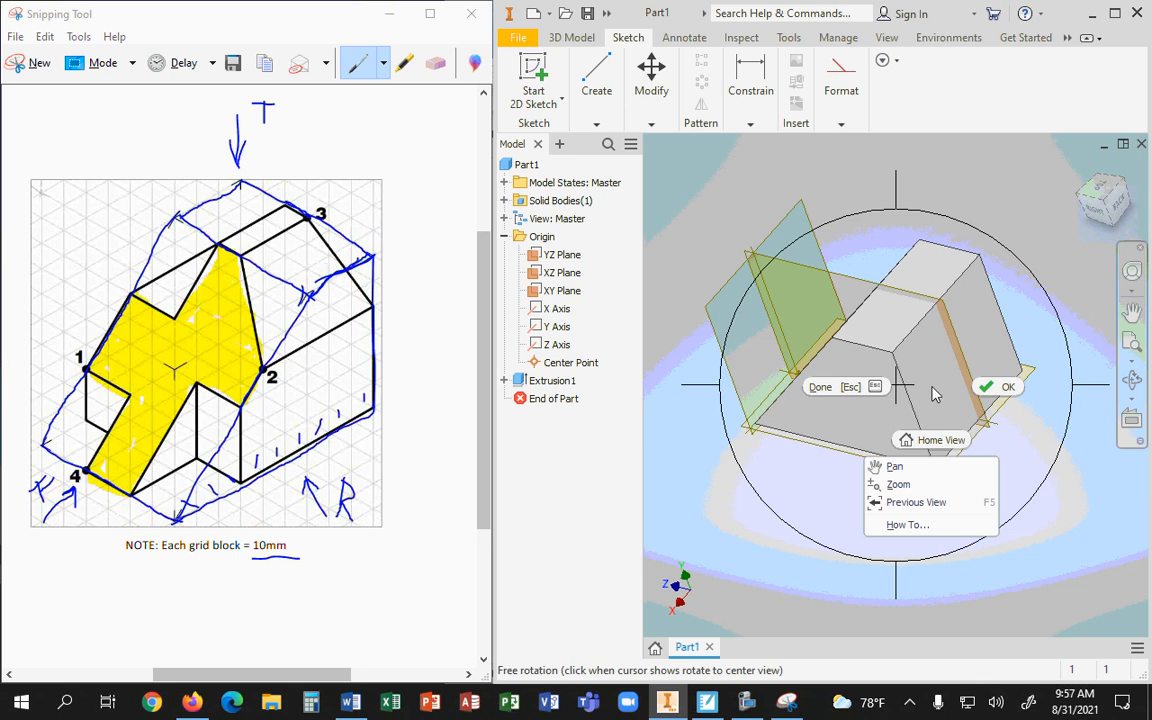
{"action": "left_click", "coordinate": [990, 383]}
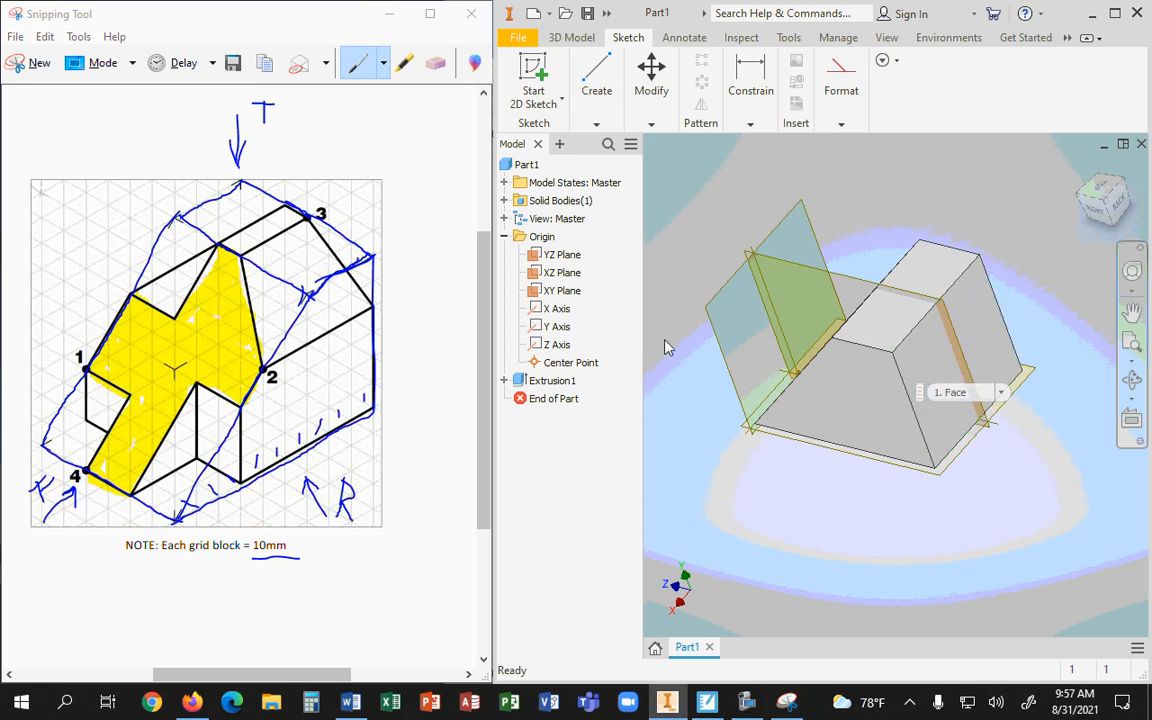
{"action": "left_click", "coordinate": [720, 312]}
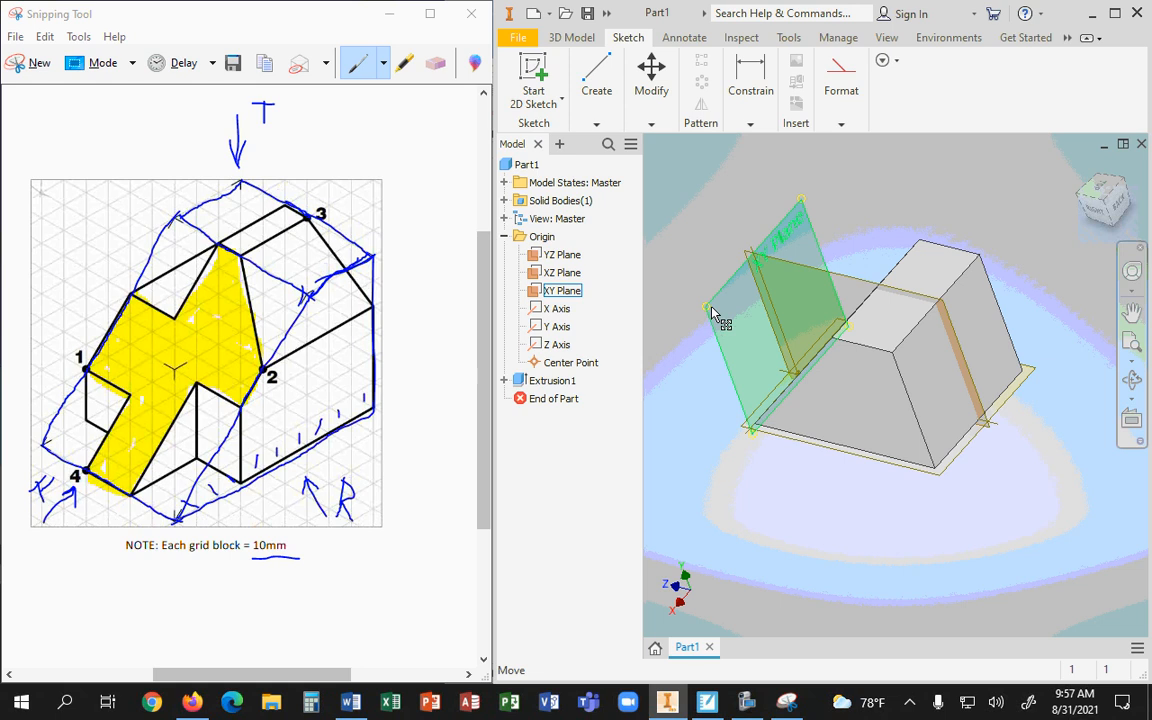
{"action": "left_click", "coordinate": [712, 482]}
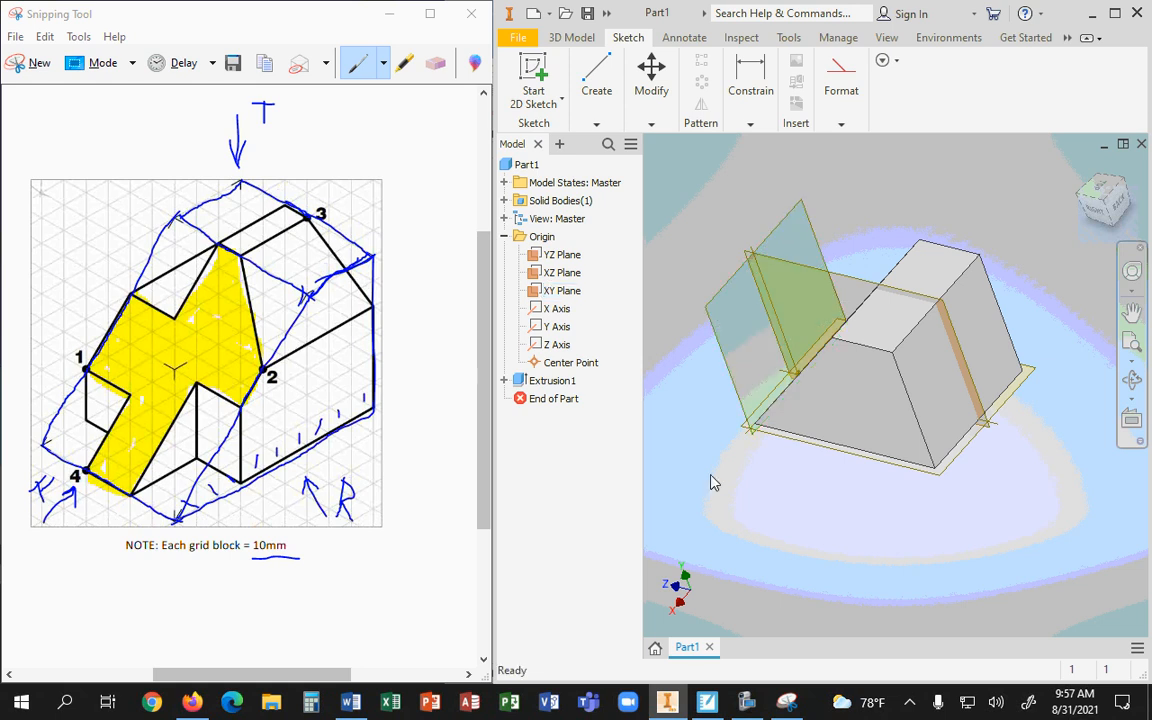
{"action": "left_click", "coordinate": [729, 292]}
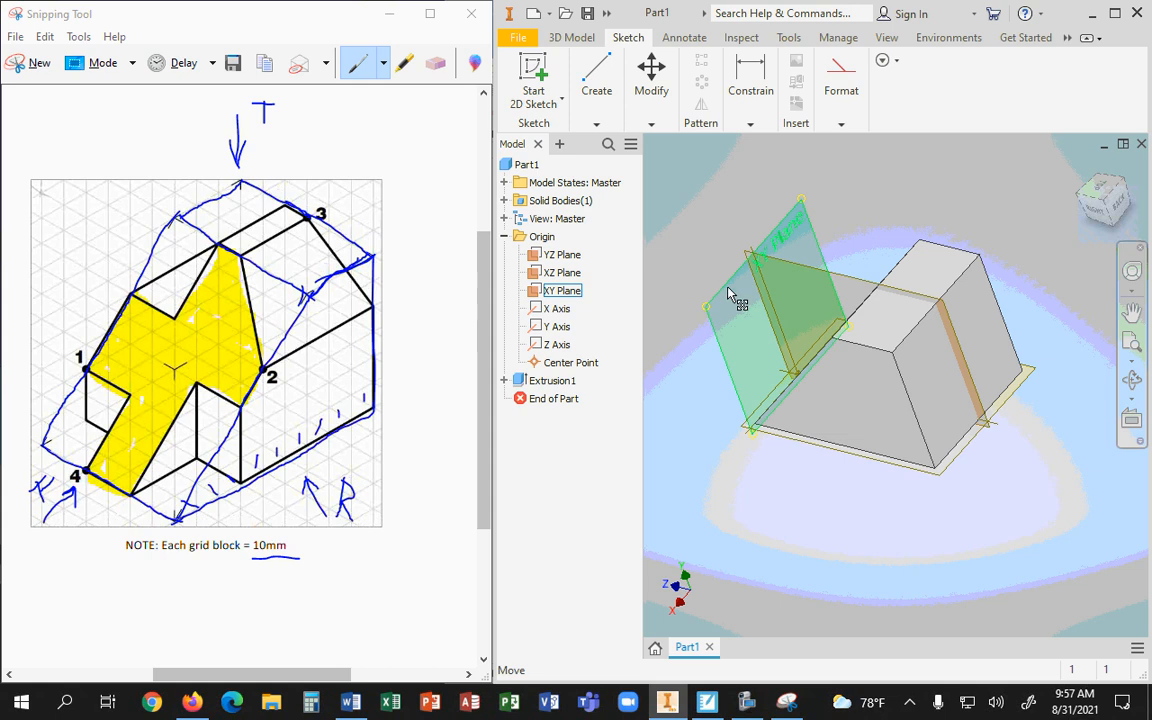
{"action": "left_click", "coordinate": [868, 386]}
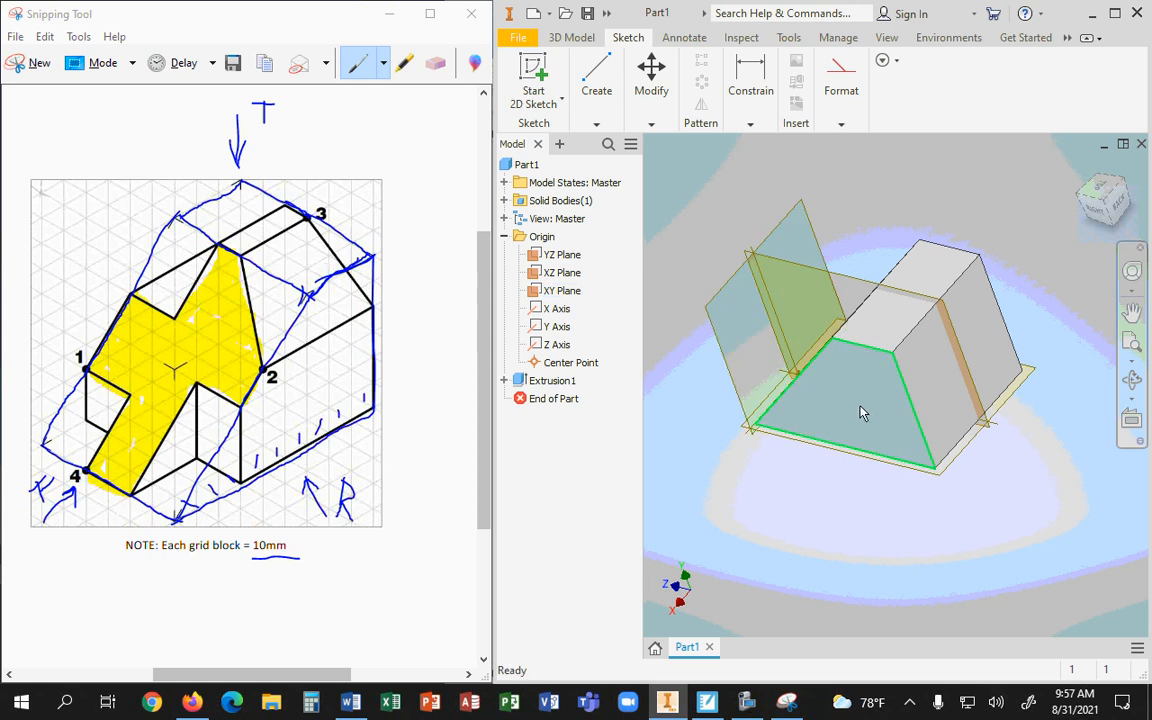
{"action": "mouse_move", "coordinate": [888, 435]}
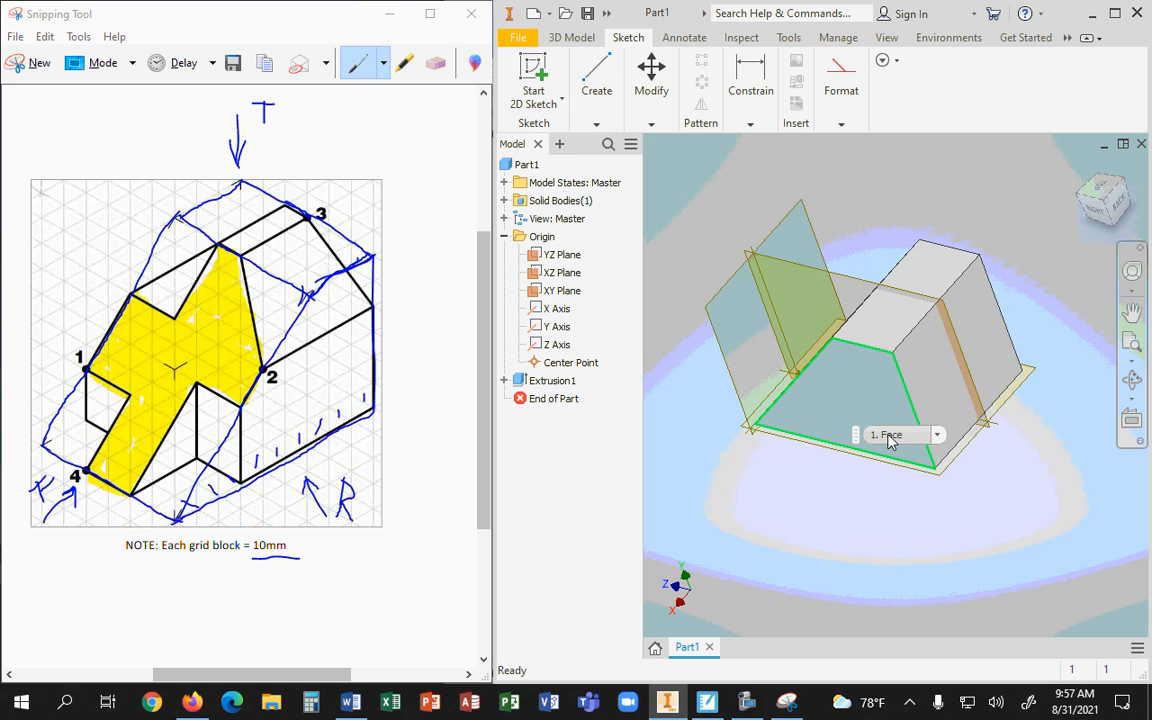
{"action": "left_click", "coordinate": [985, 300]}
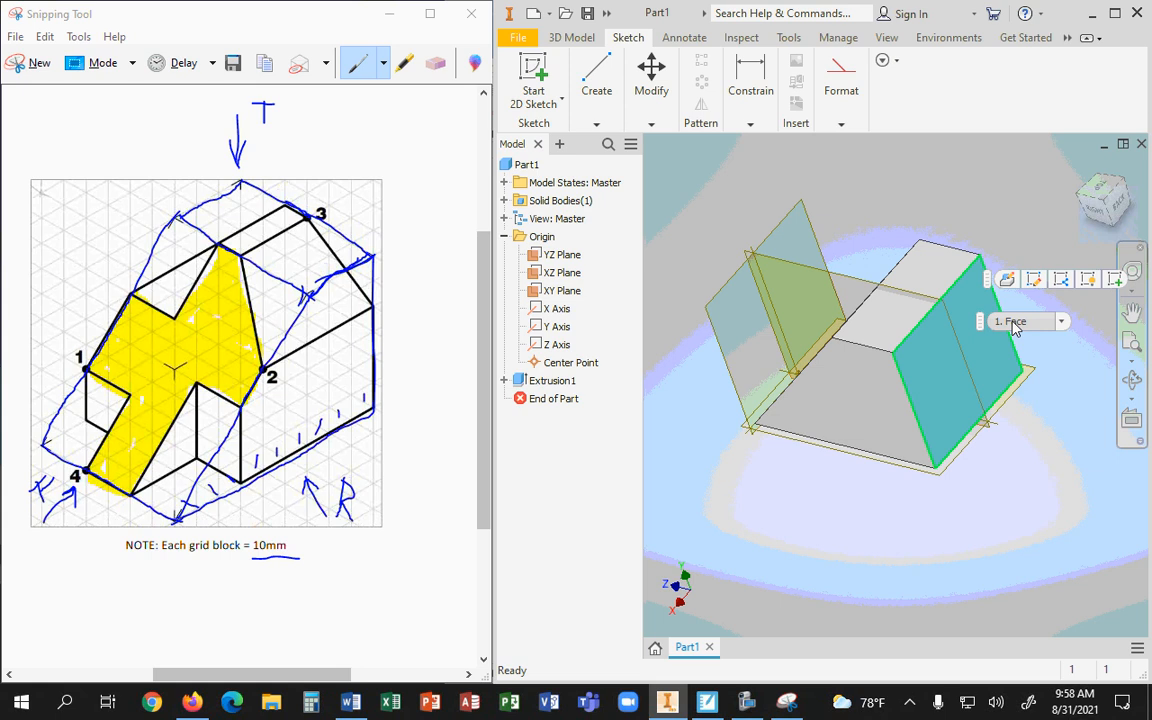
Step: Hide all the origin geometry: the YZ, XZ and XY planes, the X, Y and Z axes, and the center point
{"action": "left_click", "coordinate": [553, 256]}
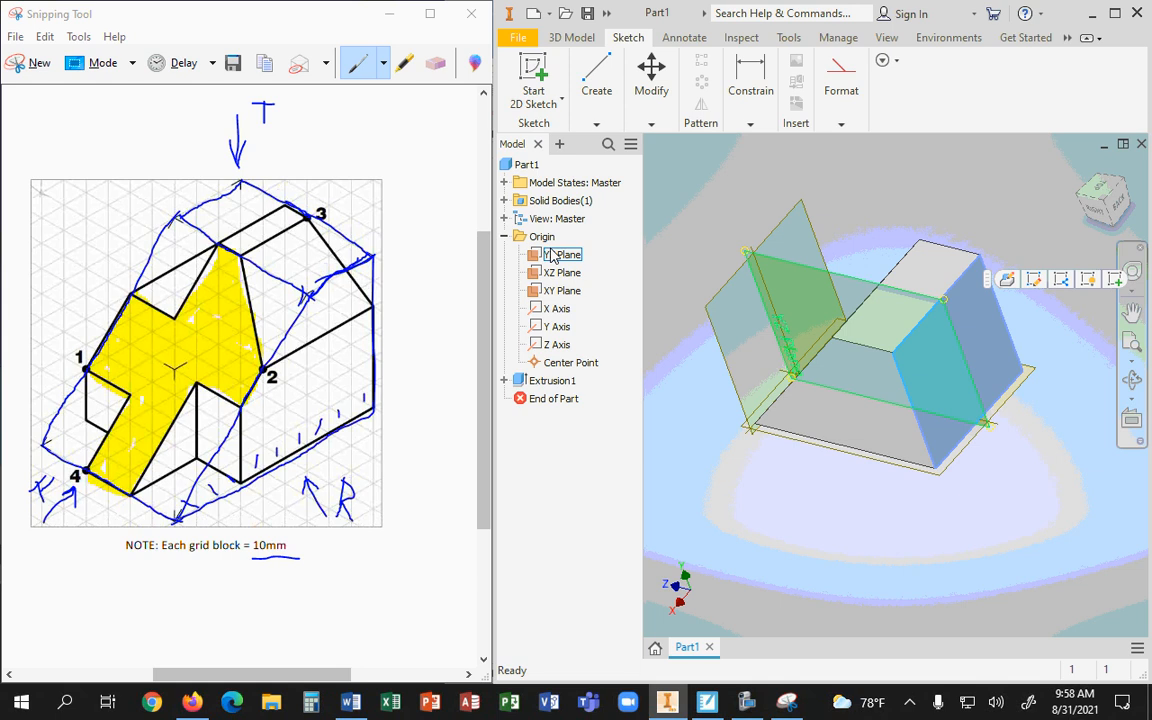
{"action": "left_click", "coordinate": [558, 257]}
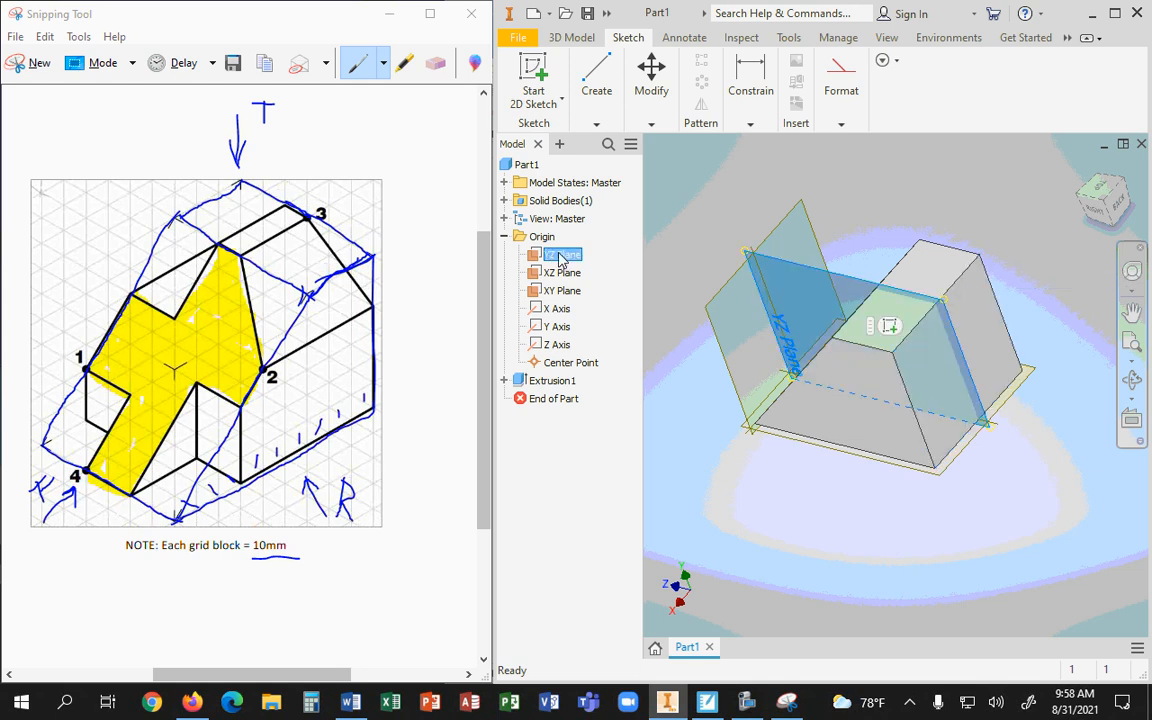
{"action": "left_click", "coordinate": [568, 362], "text": "ctrl"}
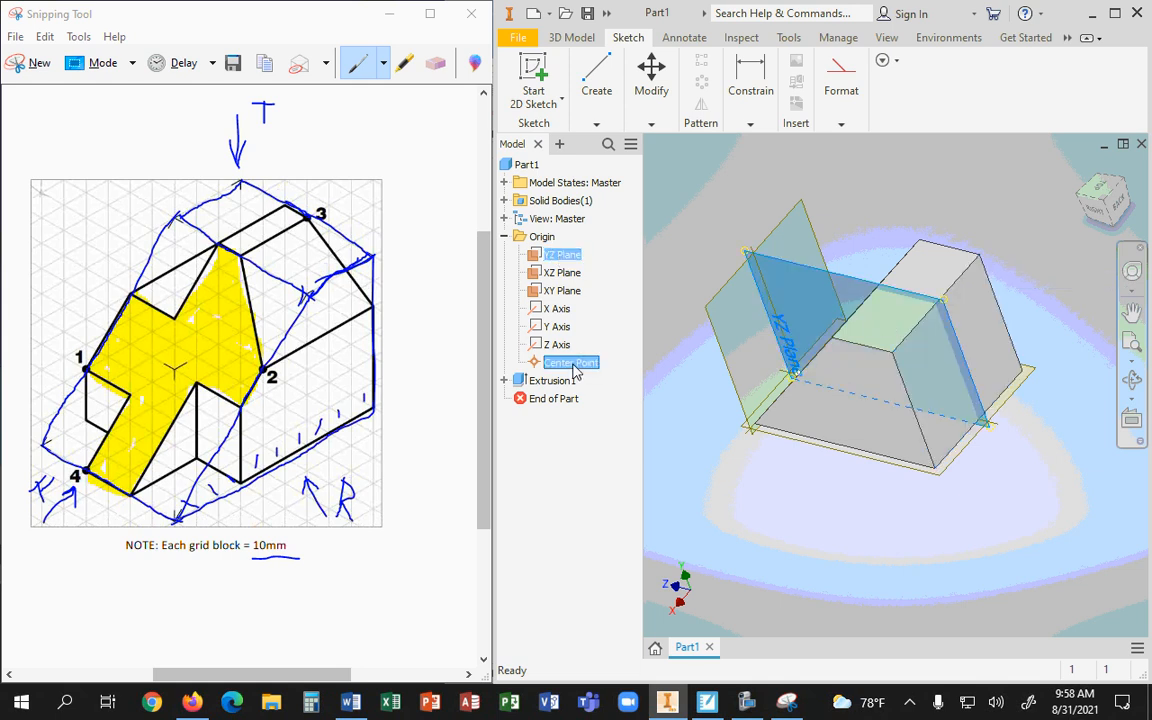
{"action": "left_click", "coordinate": [560, 256], "text": "shift"}
{"action": "right_click", "coordinate": [573, 260]}
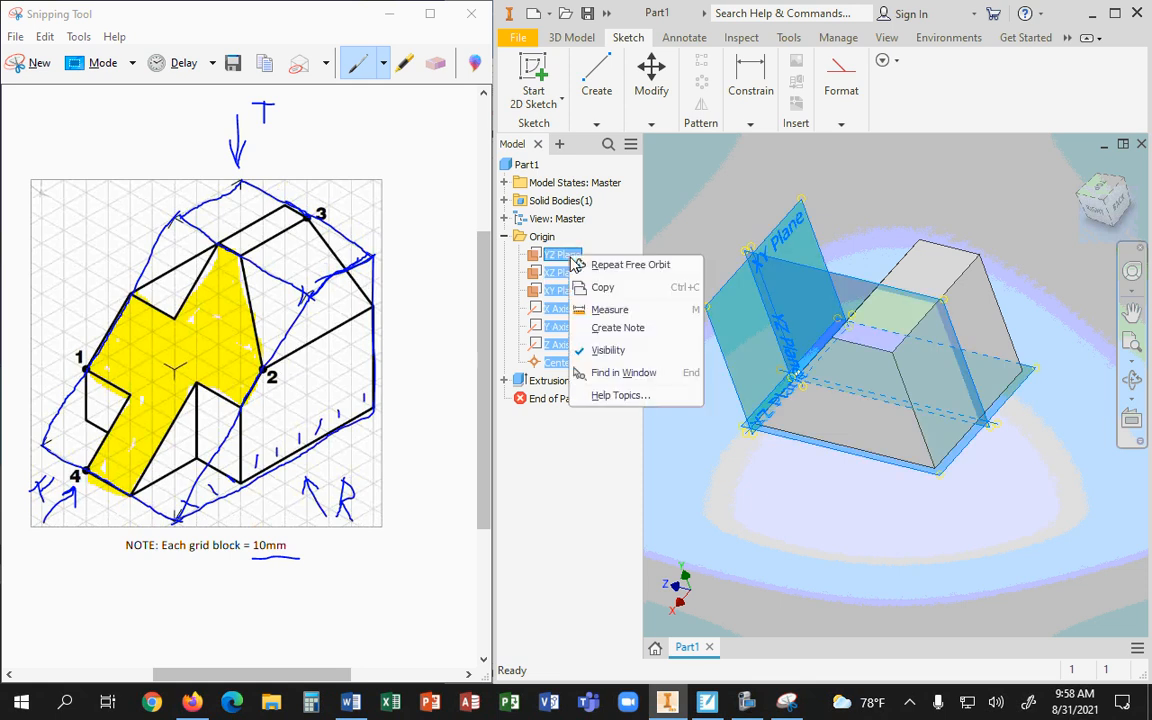
{"action": "left_click", "coordinate": [608, 350]}
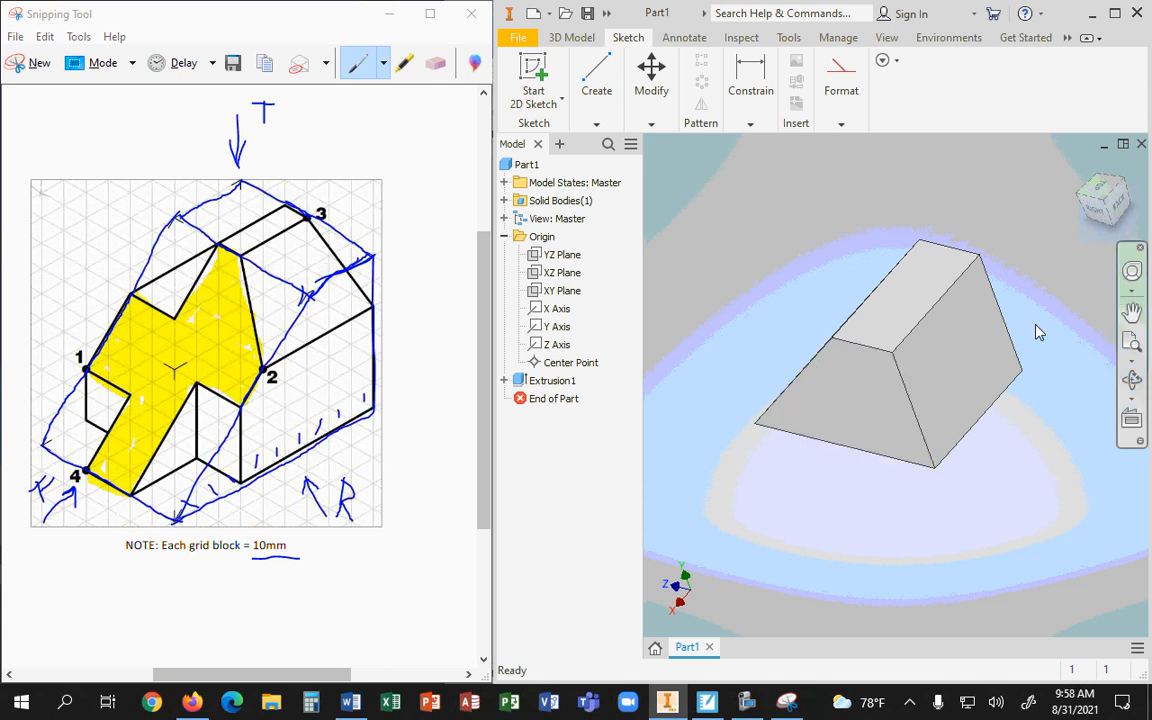
Step: Rotate the solid through its upper isometric corner views to examine the front, right, back and left sides from above
{"action": "left_click", "coordinate": [1083, 173]}
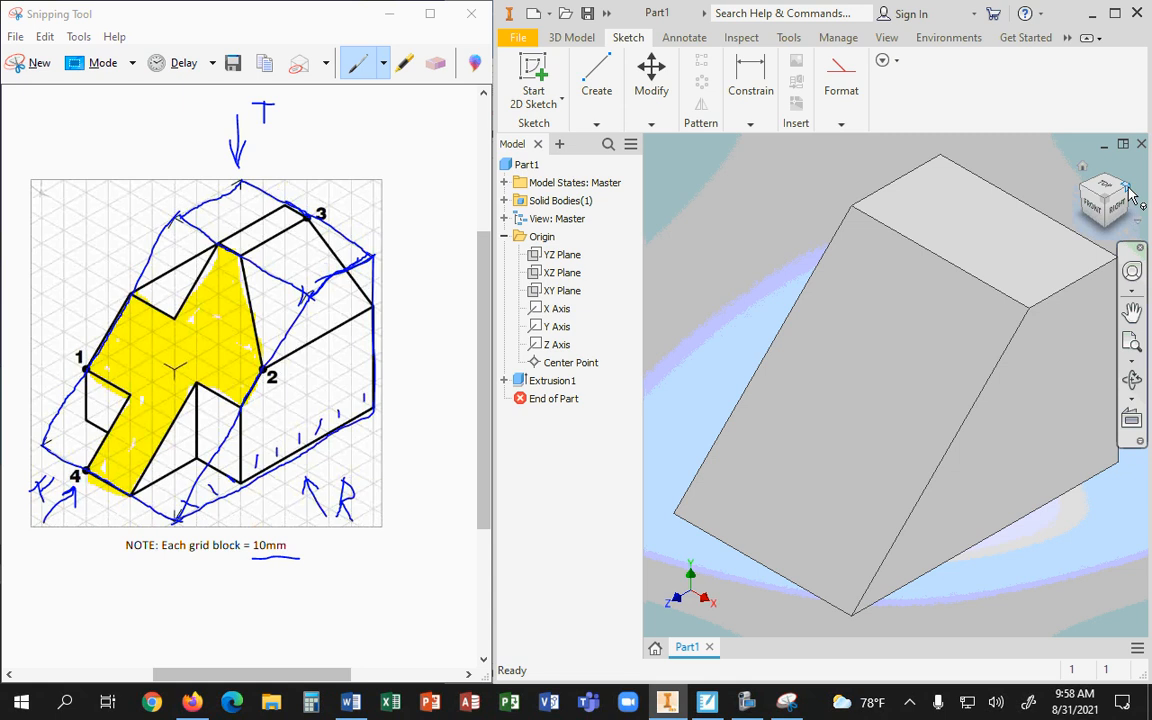
{"action": "left_click", "coordinate": [1112, 195]}
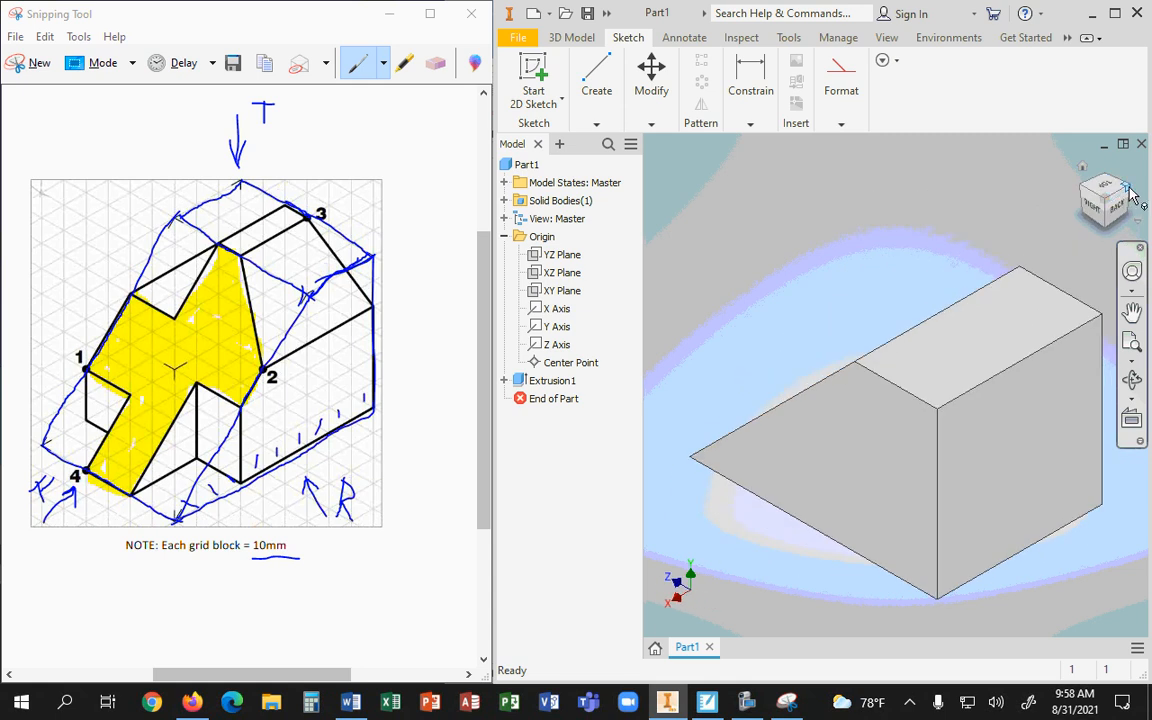
{"action": "left_click", "coordinate": [1128, 188]}
{"action": "left_click", "coordinate": [1128, 190]}
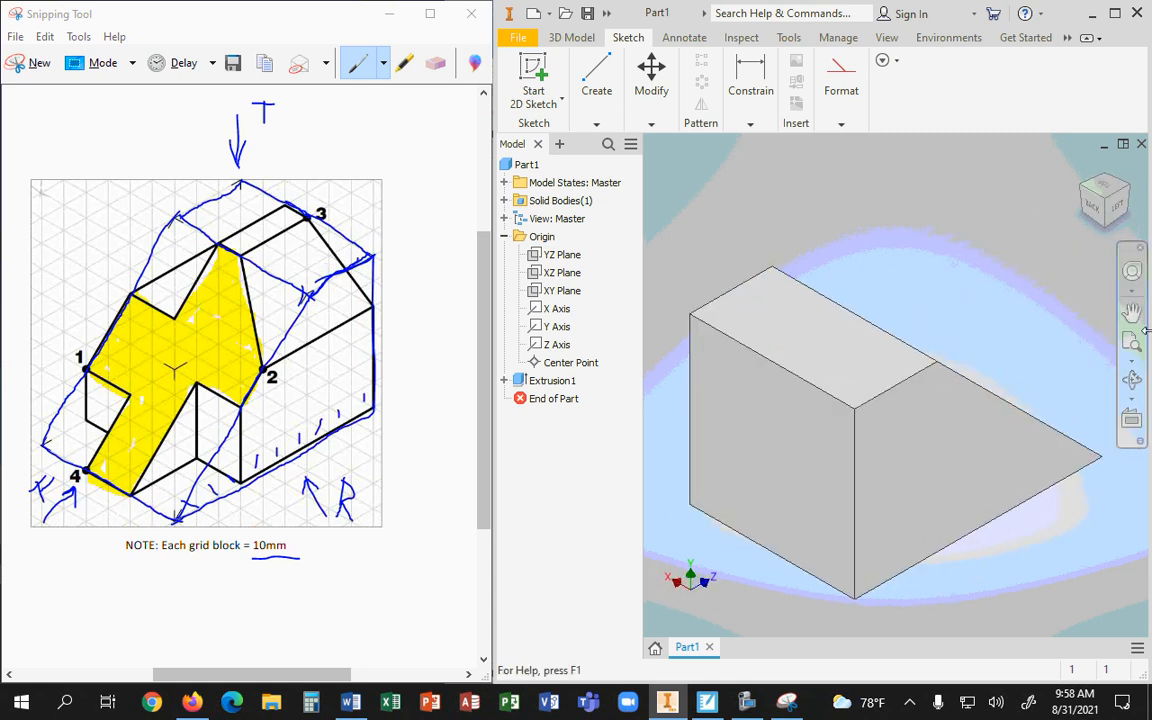
{"action": "left_click", "coordinate": [1082, 189]}
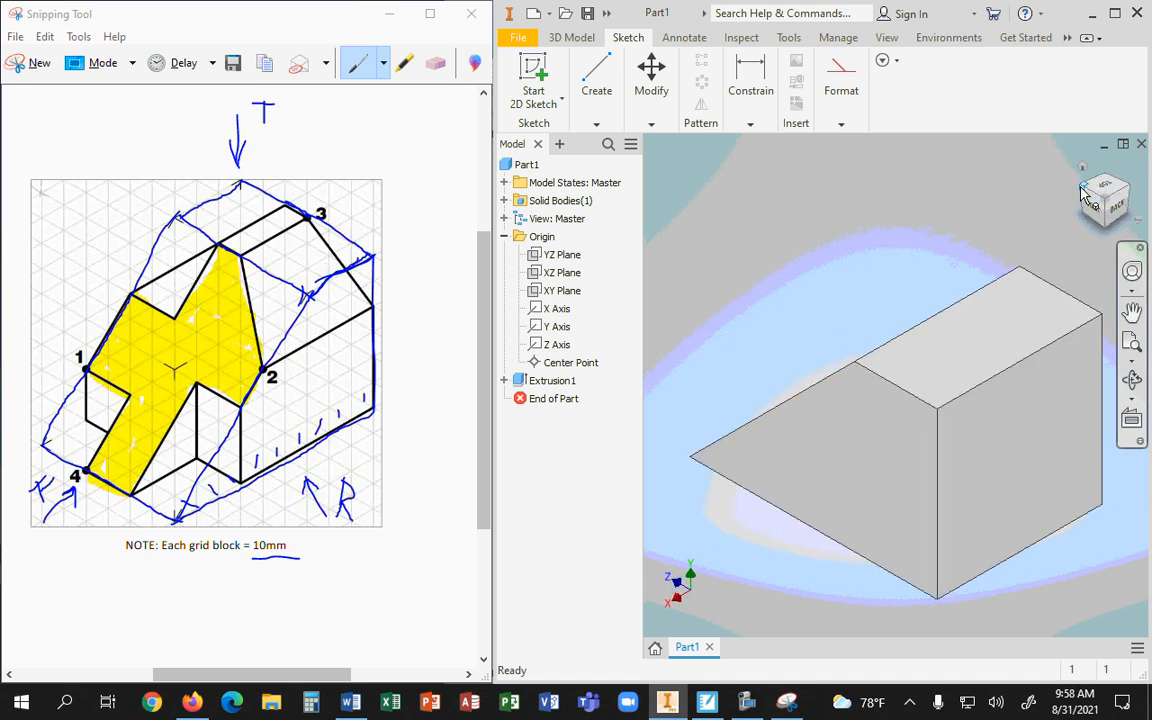
{"action": "left_click", "coordinate": [1083, 190]}
{"action": "left_click", "coordinate": [1084, 191]}
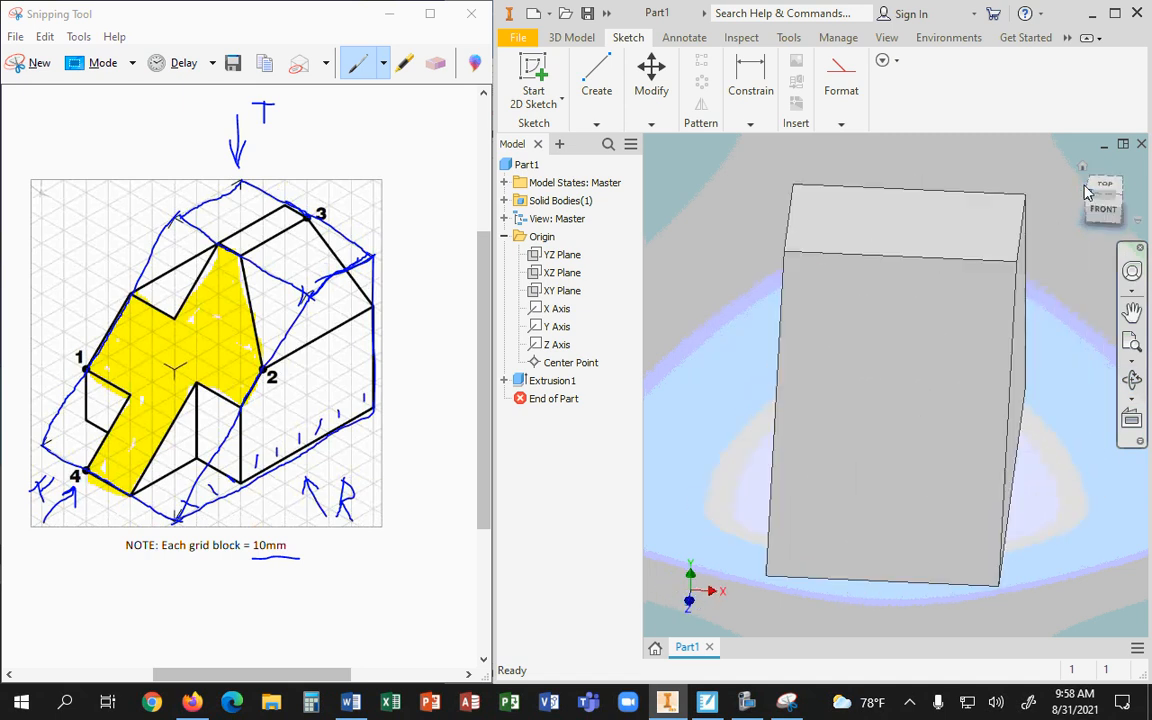
{"action": "left_click", "coordinate": [1085, 193]}
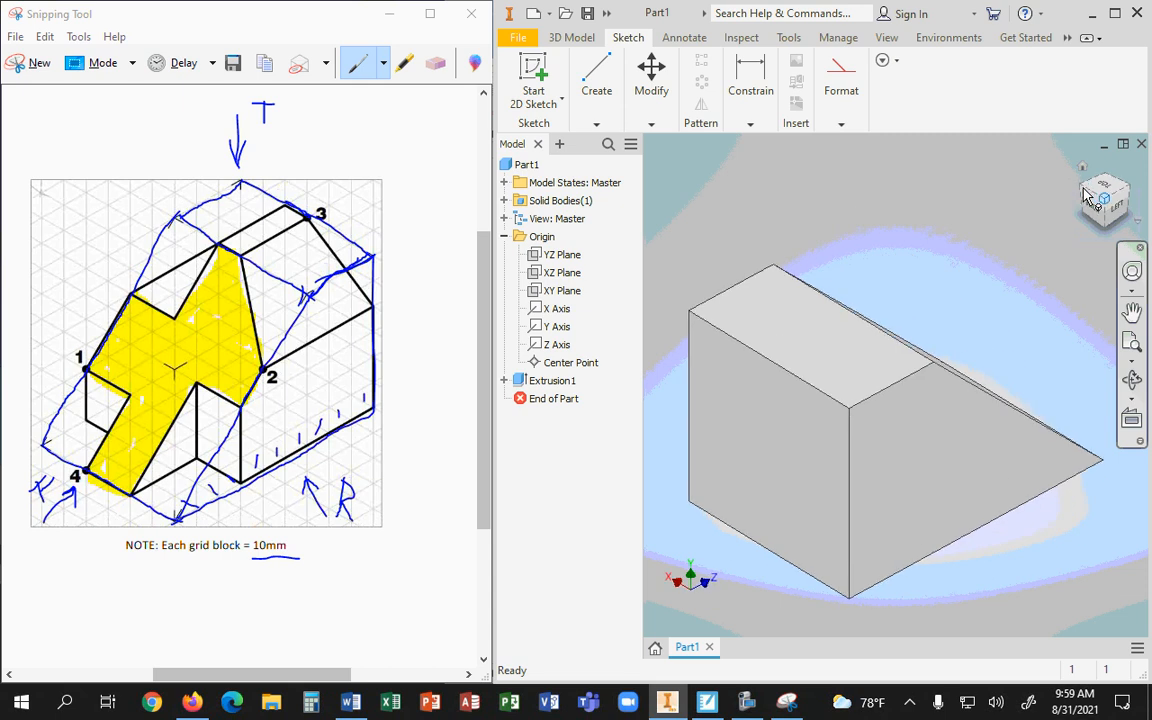
Step: Examine the solid from its lower isometric corners and compare them with the home view, ending at the right-back-bottom corner
{"action": "left_click", "coordinate": [1097, 226]}
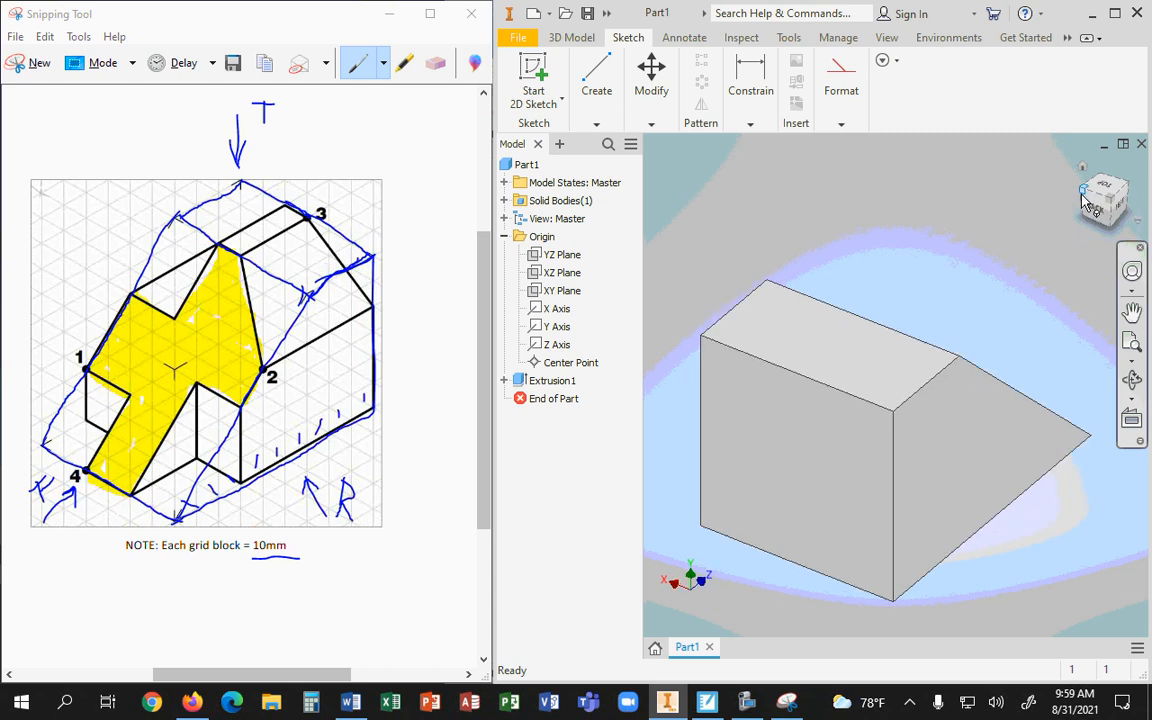
{"action": "left_click", "coordinate": [1128, 226]}
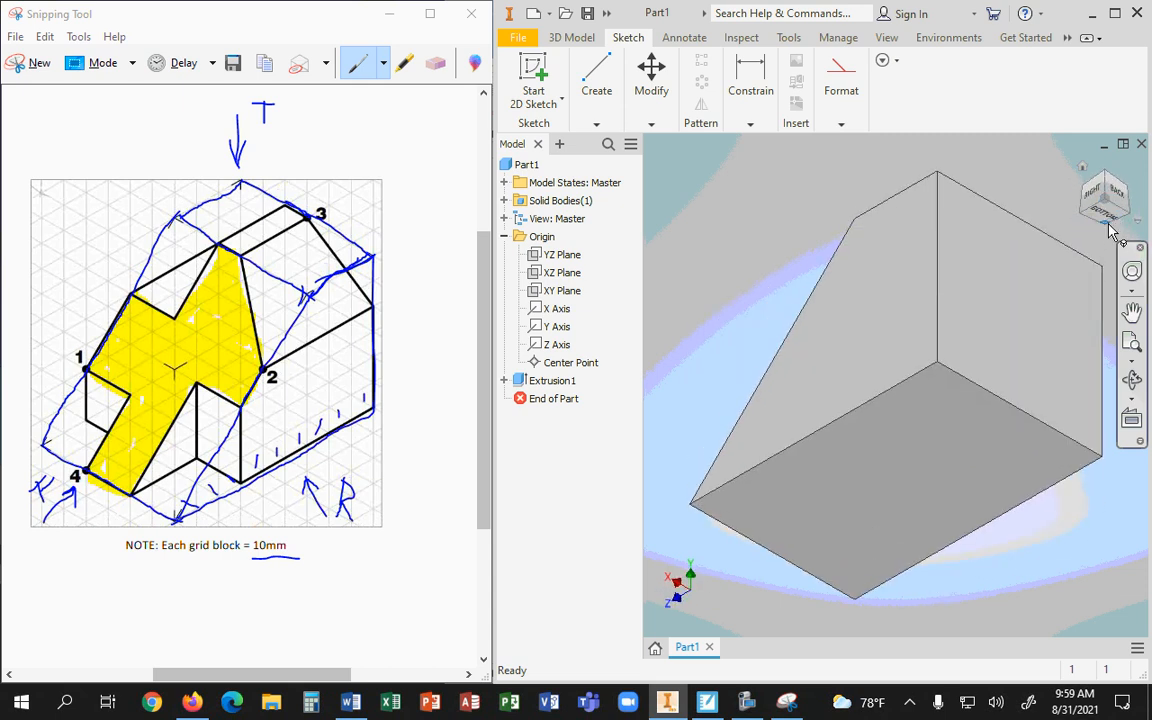
{"action": "left_click", "coordinate": [1084, 213]}
{"action": "left_click", "coordinate": [1084, 215]}
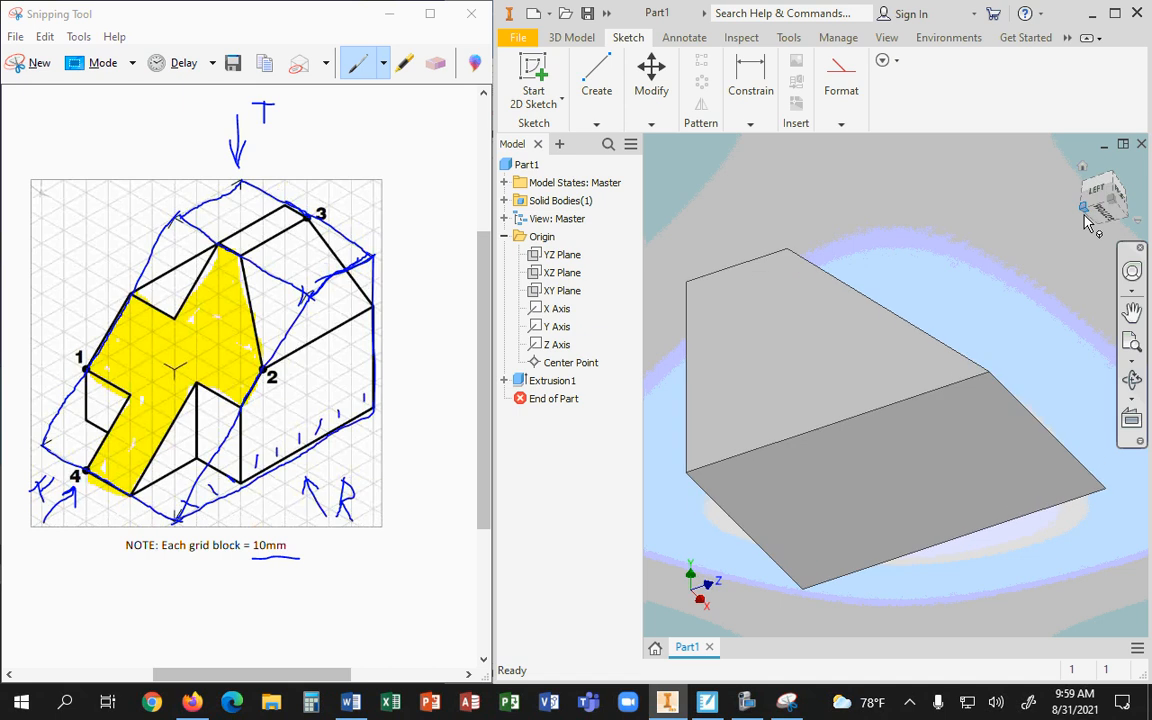
{"action": "left_click", "coordinate": [1083, 214]}
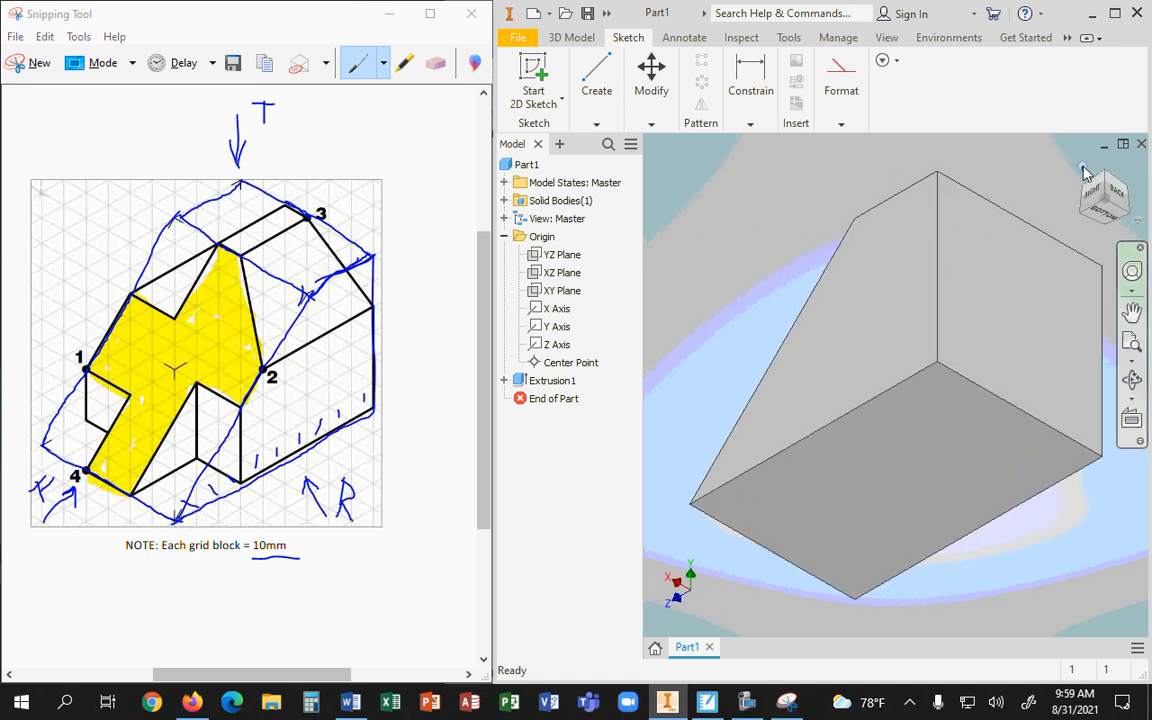
{"action": "left_click", "coordinate": [1085, 168]}
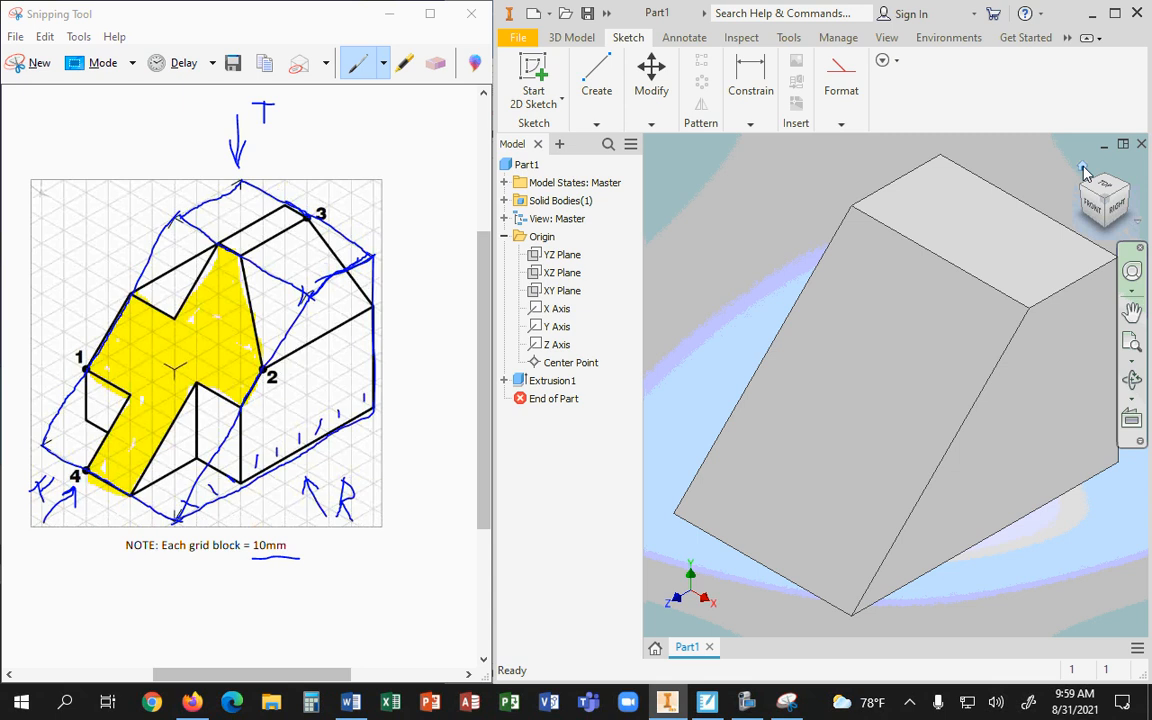
{"action": "left_click", "coordinate": [1133, 219]}
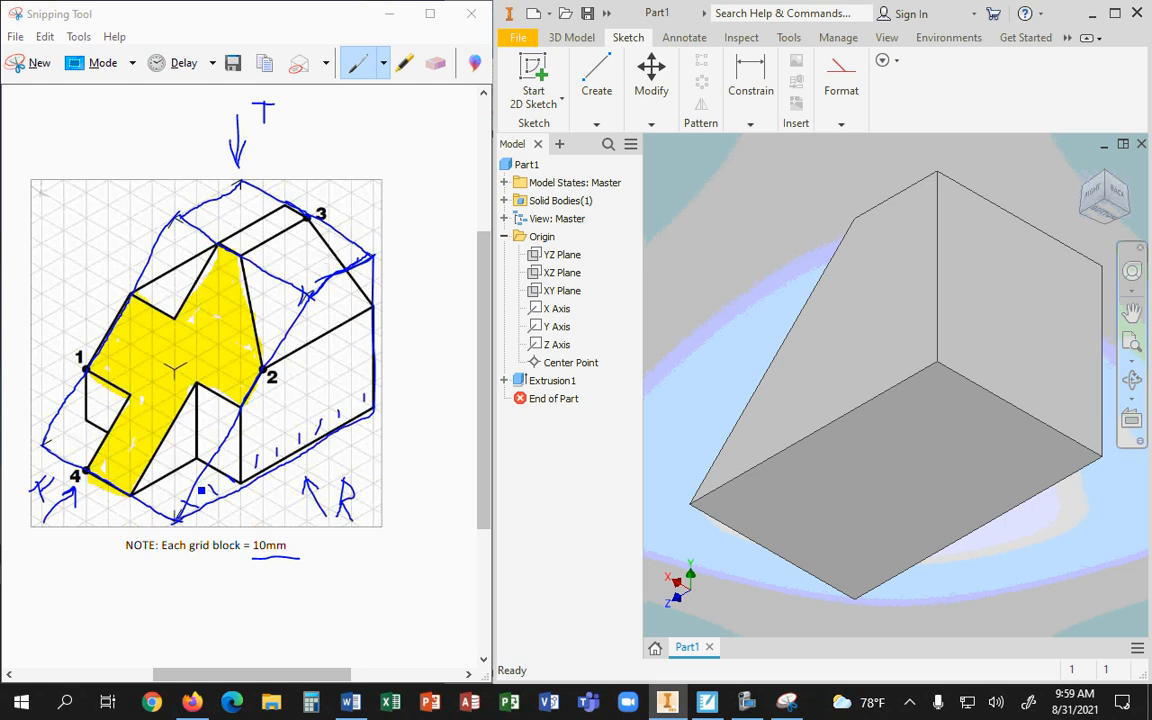
Step: Start a new 2D sketch on the vertical back face of the extruded block
{"action": "left_click", "coordinate": [1002, 257]}
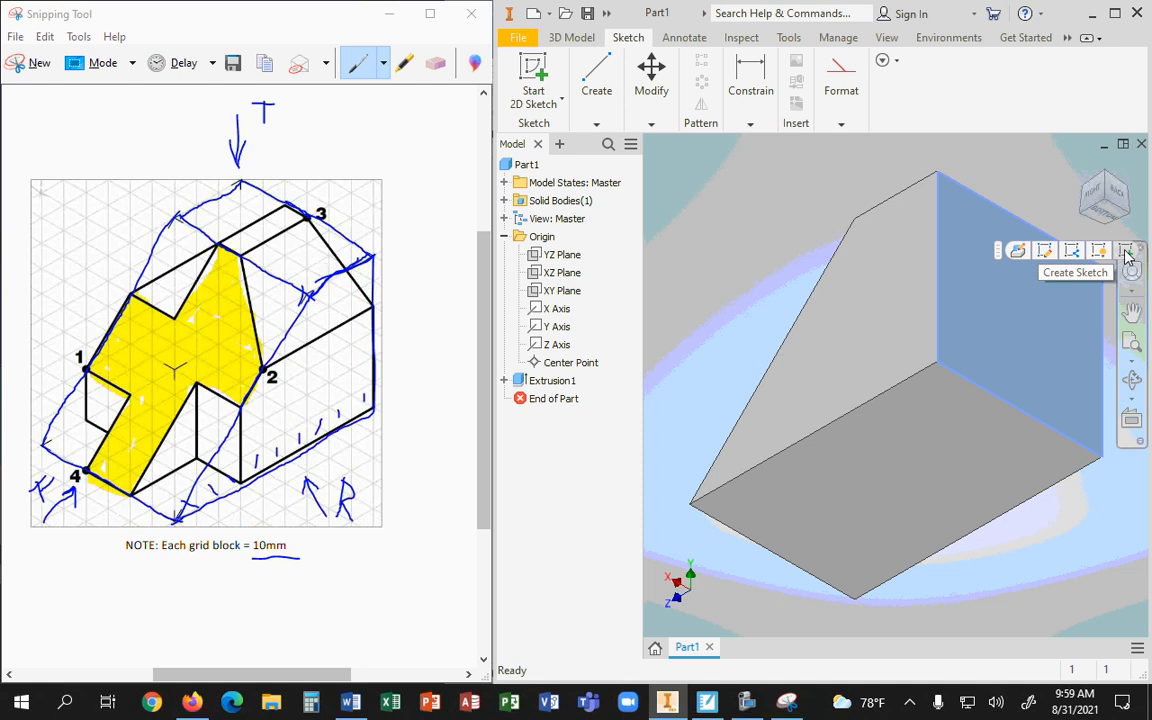
{"action": "left_click", "coordinate": [1125, 252]}
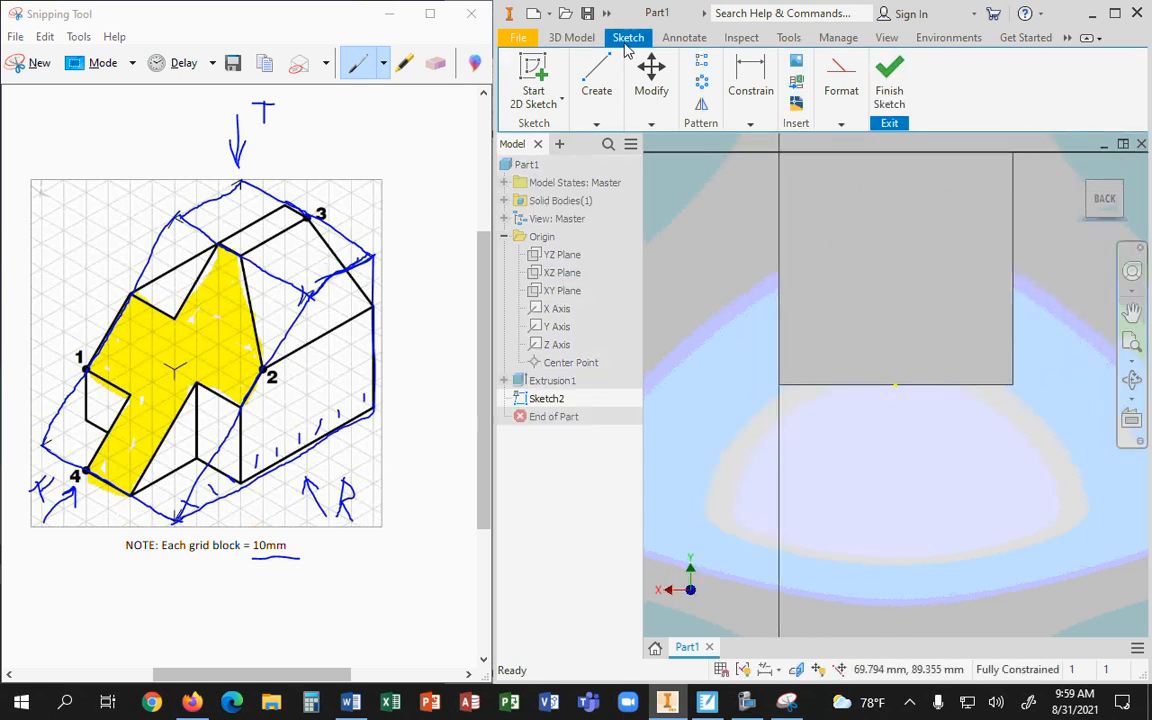
{"action": "left_click", "coordinate": [596, 123]}
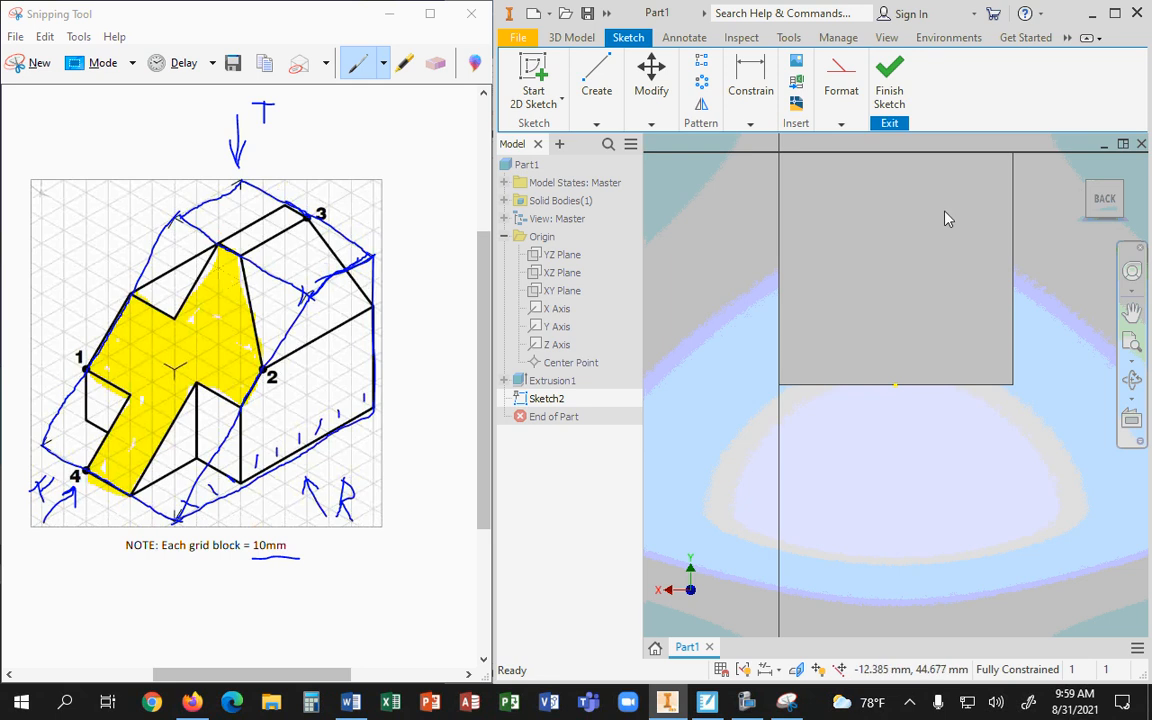
{"action": "scroll", "coordinate": [815, 216], "scroll_direction": "down", "scroll_amount": 1}
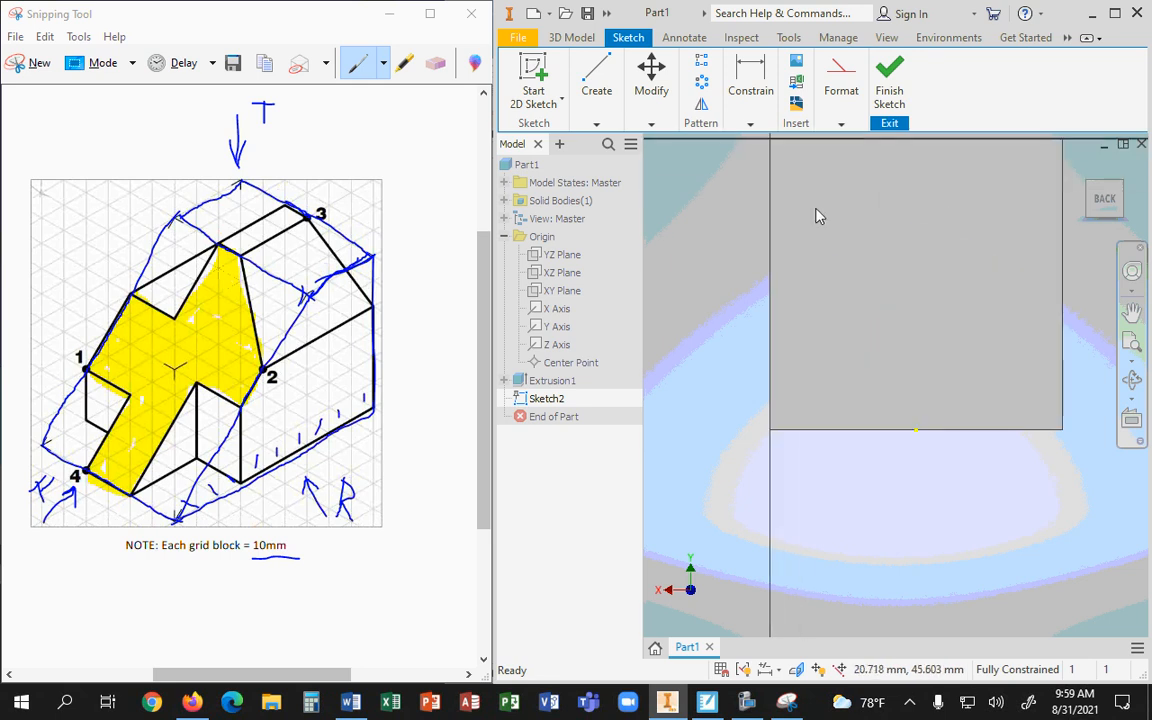
{"action": "scroll", "coordinate": [815, 216], "scroll_direction": "up", "scroll_amount": 5}
{"action": "scroll", "coordinate": [828, 198], "scroll_direction": "down", "scroll_amount": 4}
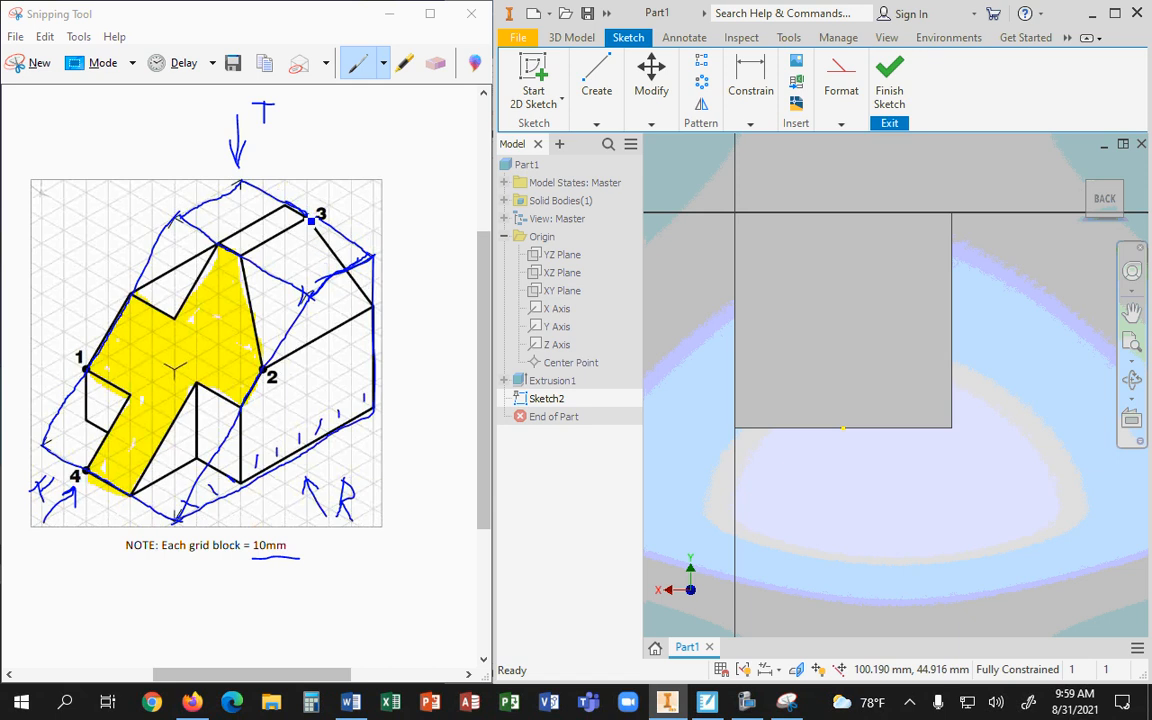
Step: In the Snipping Tool, erase the blue bounding-block strokes around the sloped front face of the isometric drawing
{"action": "left_click", "coordinate": [435, 63]}
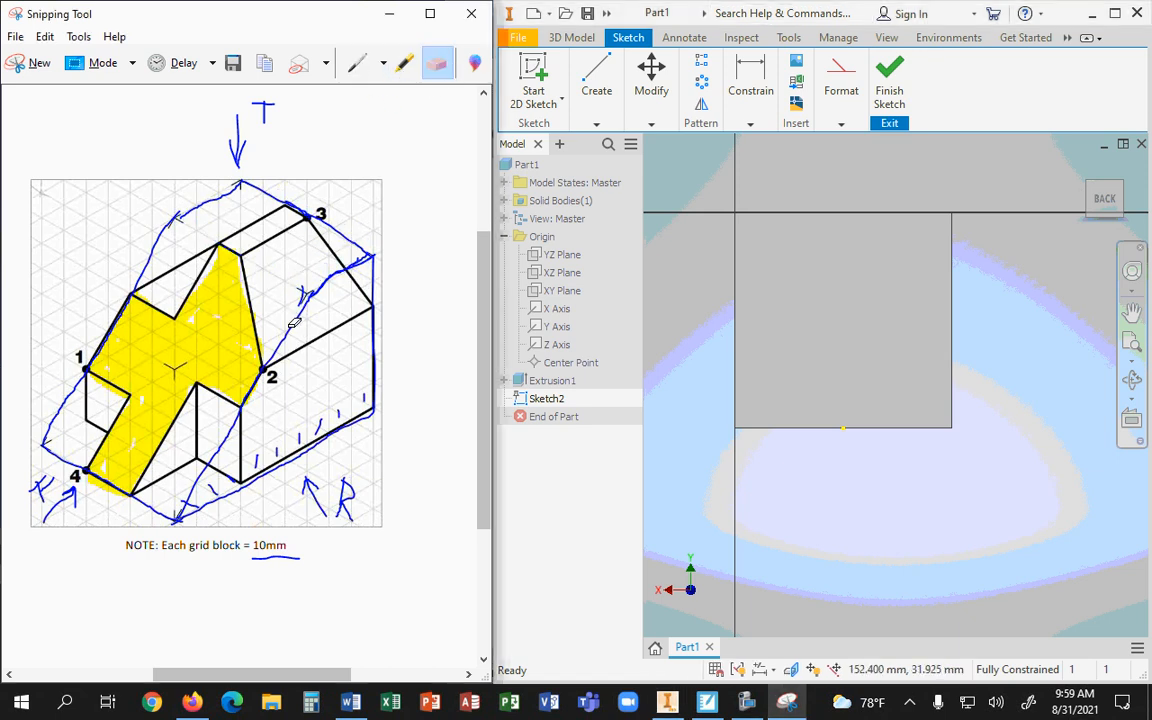
{"action": "left_click", "coordinate": [210, 489]}
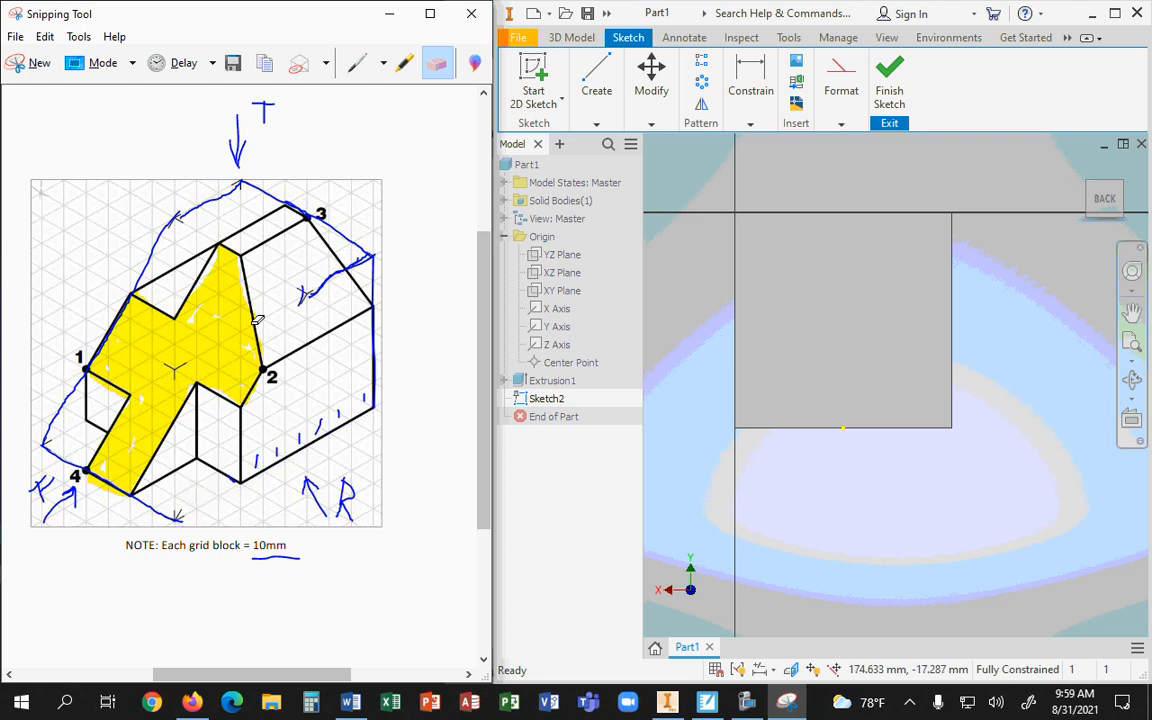
{"action": "left_click", "coordinate": [173, 219]}
{"action": "left_click", "coordinate": [200, 203]}
Step: Mark the triangular corner cut beside point 3 and the V-notch projected to the back face with the red pen
{"action": "left_click", "coordinate": [358, 63]}
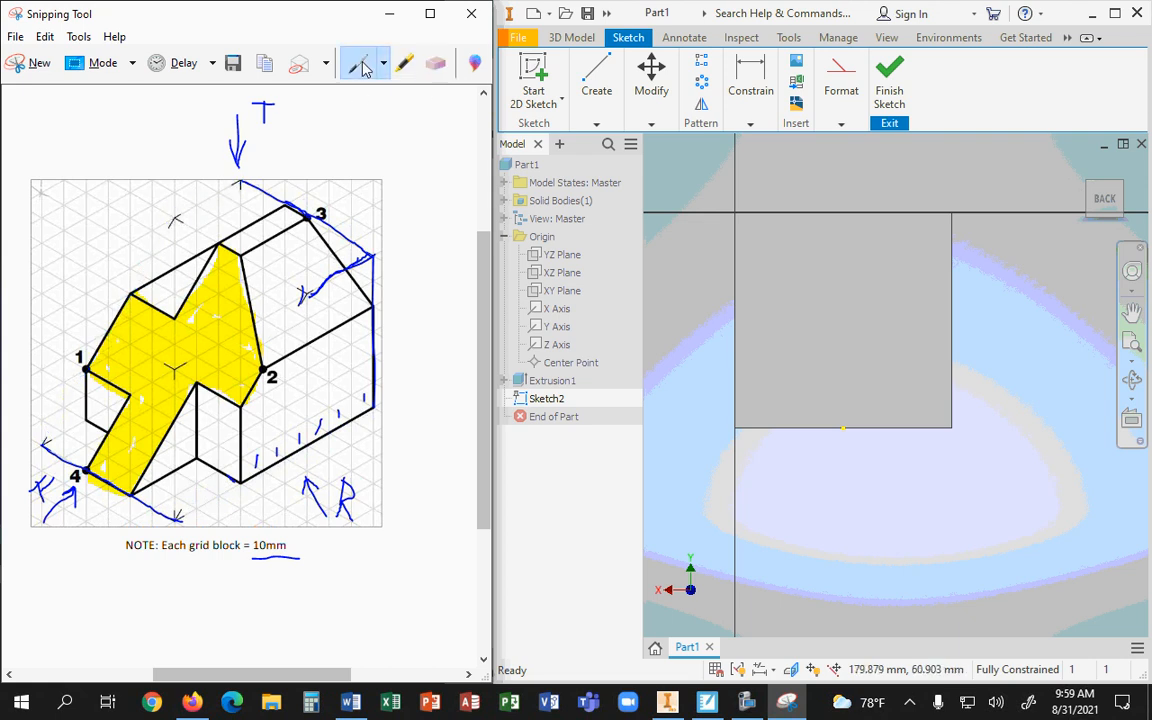
{"action": "left_click", "coordinate": [382, 64]}
{"action": "left_click", "coordinate": [362, 92]}
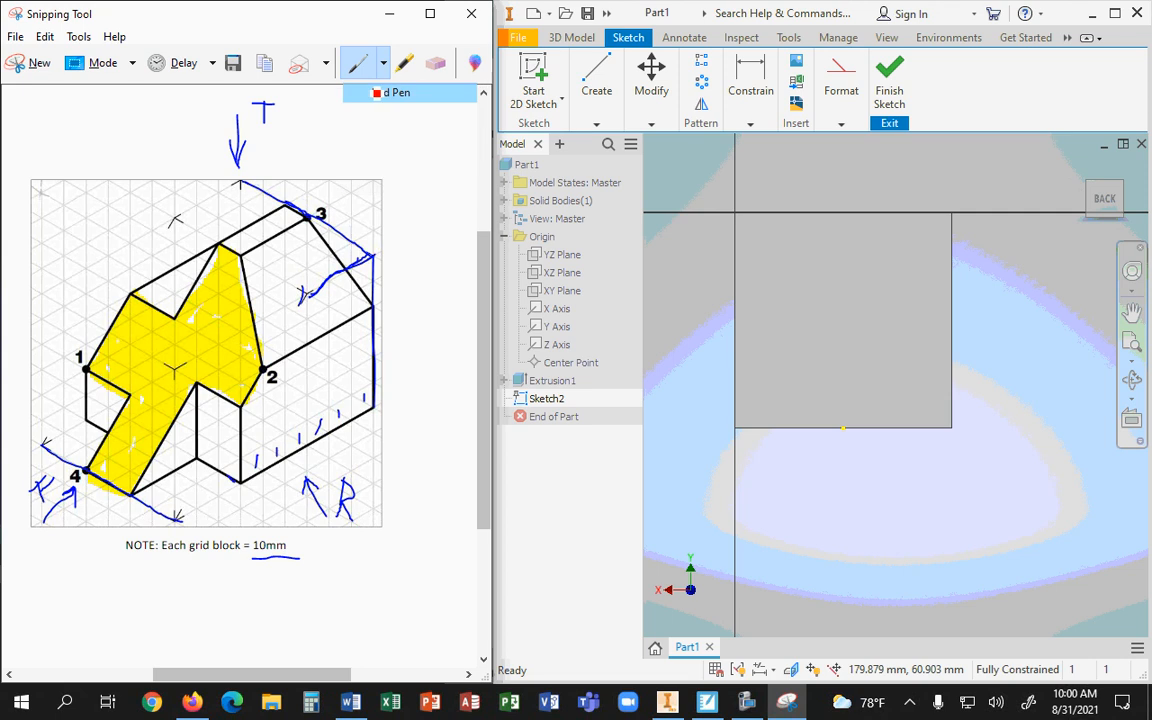
{"action": "mouse_move", "coordinate": [307, 214]}
{"action": "left_mouse_down"}
{"action": "mouse_move", "coordinate": [350, 243]}
{"action": "mouse_move", "coordinate": [379, 293]}
{"action": "mouse_move", "coordinate": [316, 225]}
{"action": "mouse_move", "coordinate": [373, 304]}
{"action": "mouse_move", "coordinate": [379, 261]}
{"action": "mouse_move", "coordinate": [325, 229]}
{"action": "mouse_move", "coordinate": [362, 289]}
{"action": "mouse_move", "coordinate": [382, 281]}
{"action": "mouse_move", "coordinate": [325, 247]}
{"action": "left_mouse_up"}
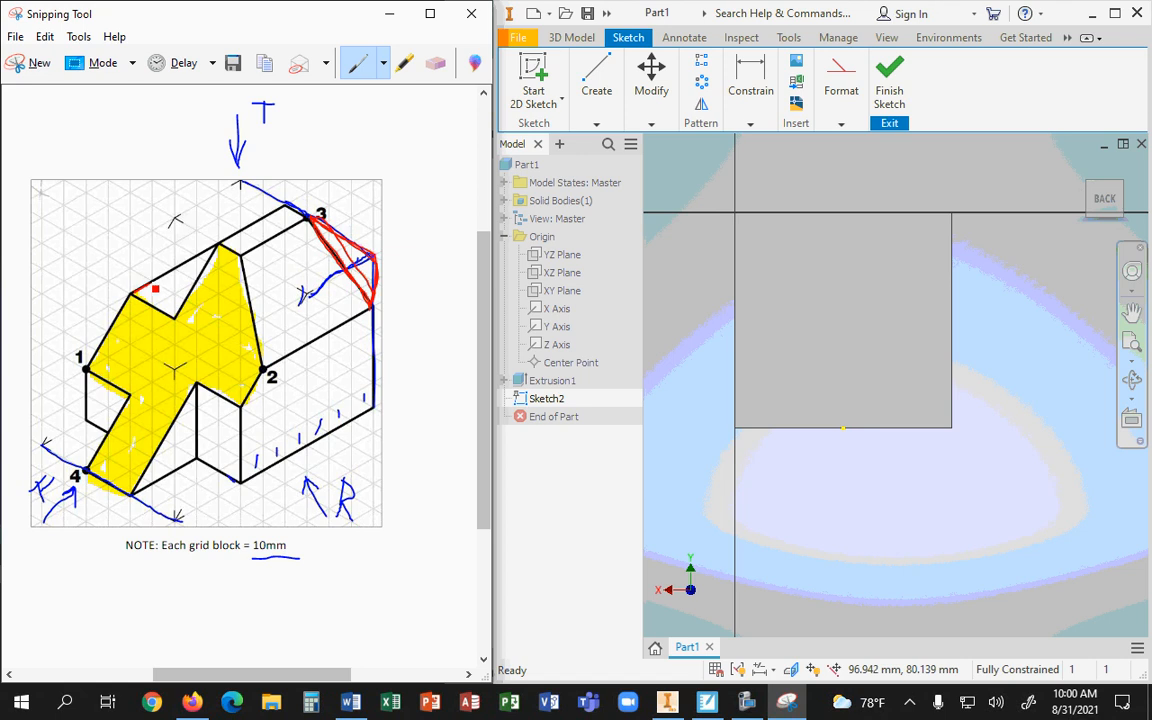
{"action": "mouse_move", "coordinate": [133, 293]}
{"action": "left_mouse_down"}
{"action": "mouse_move", "coordinate": [233, 240]}
{"action": "mouse_move", "coordinate": [237, 186]}
{"action": "left_mouse_up"}
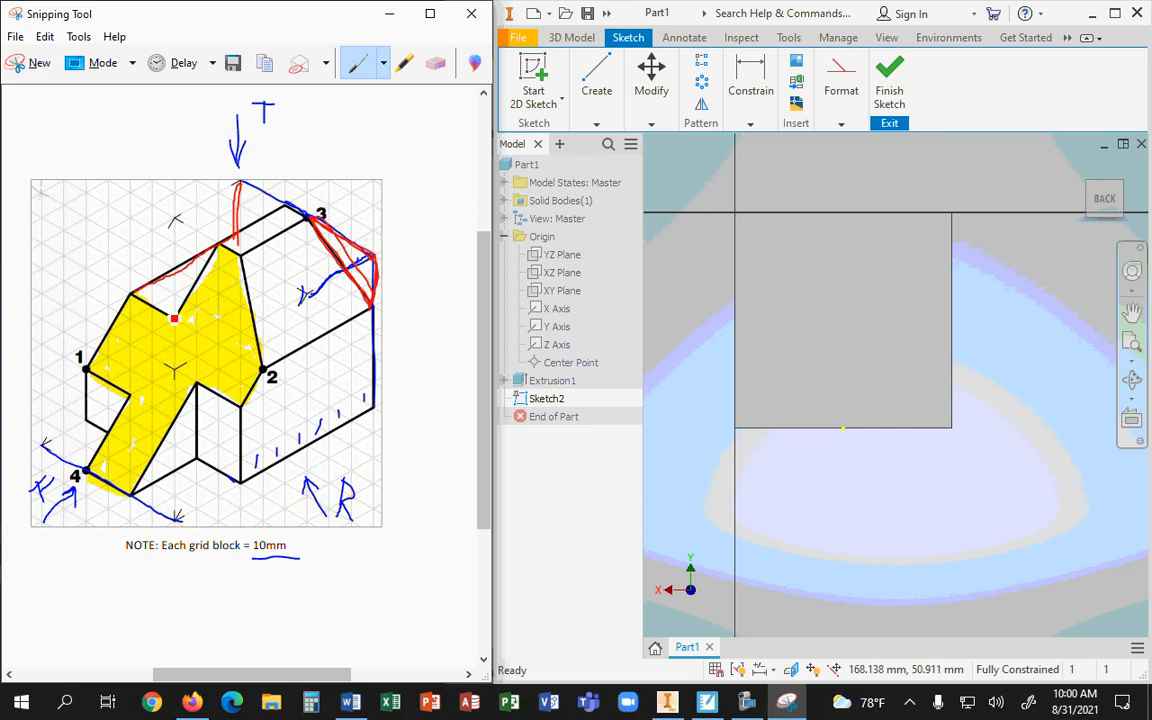
{"action": "left_click_drag", "start_coordinate": [181, 322], "coordinate": [241, 293]}
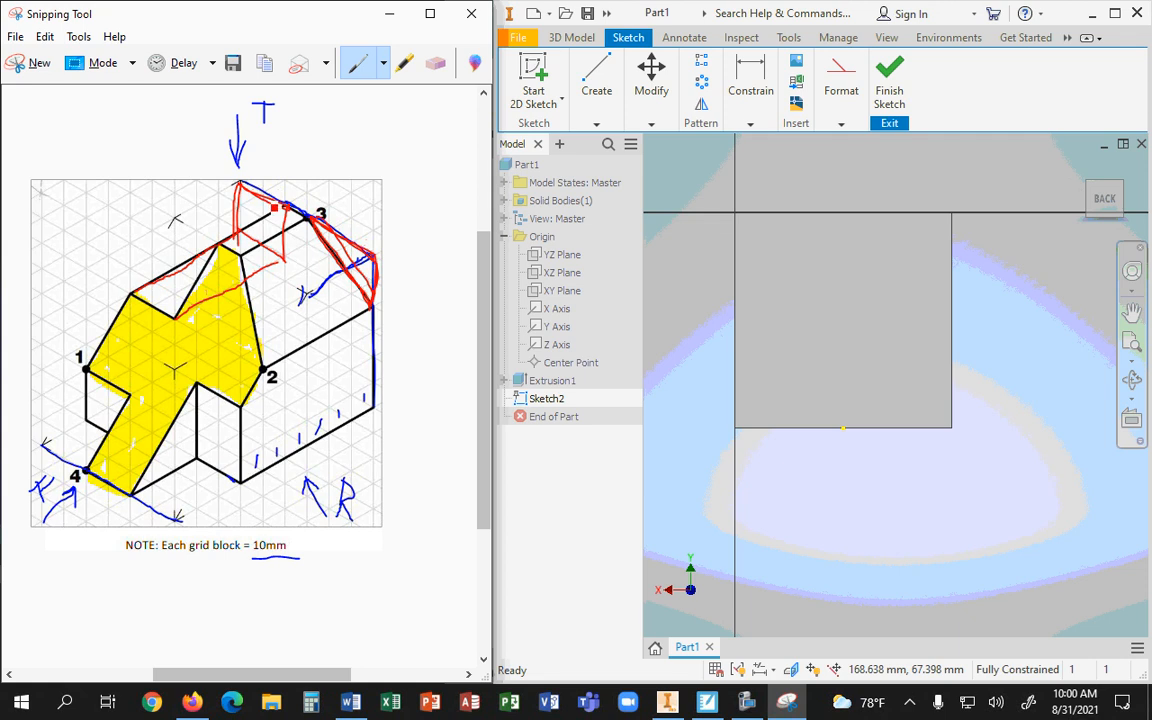
{"action": "left_click", "coordinate": [597, 124]}
{"action": "left_click", "coordinate": [728, 158]}
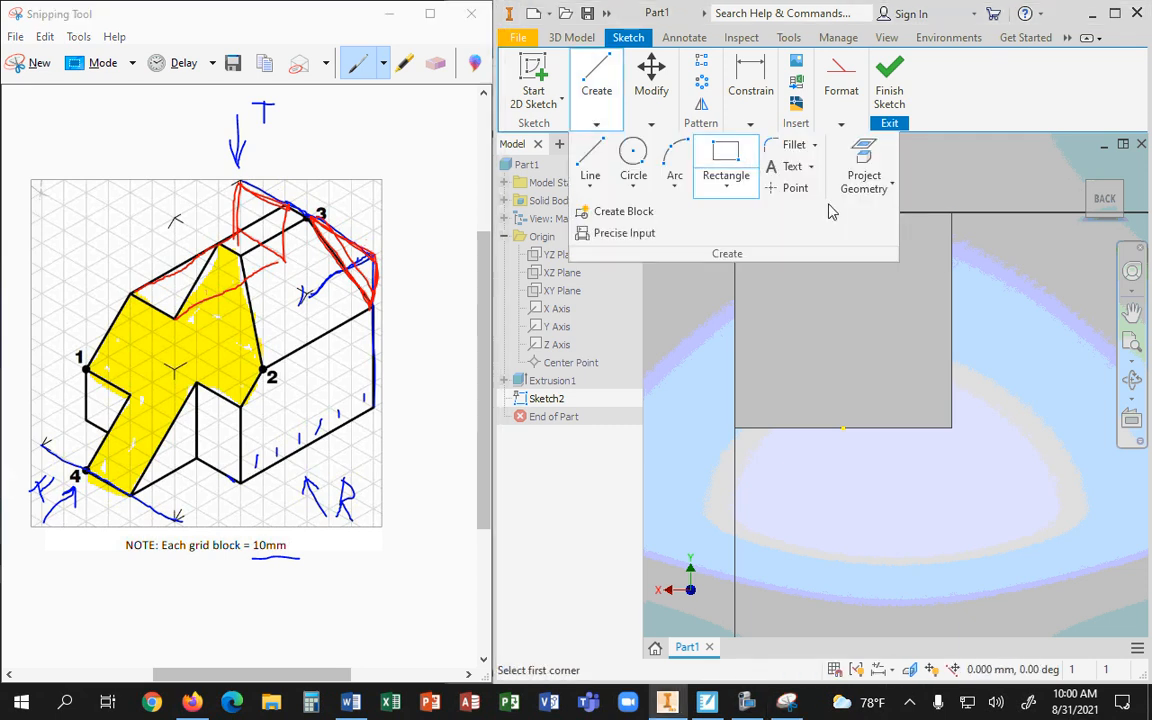
{"action": "left_click", "coordinate": [726, 188]}
{"action": "left_click", "coordinate": [727, 292]}
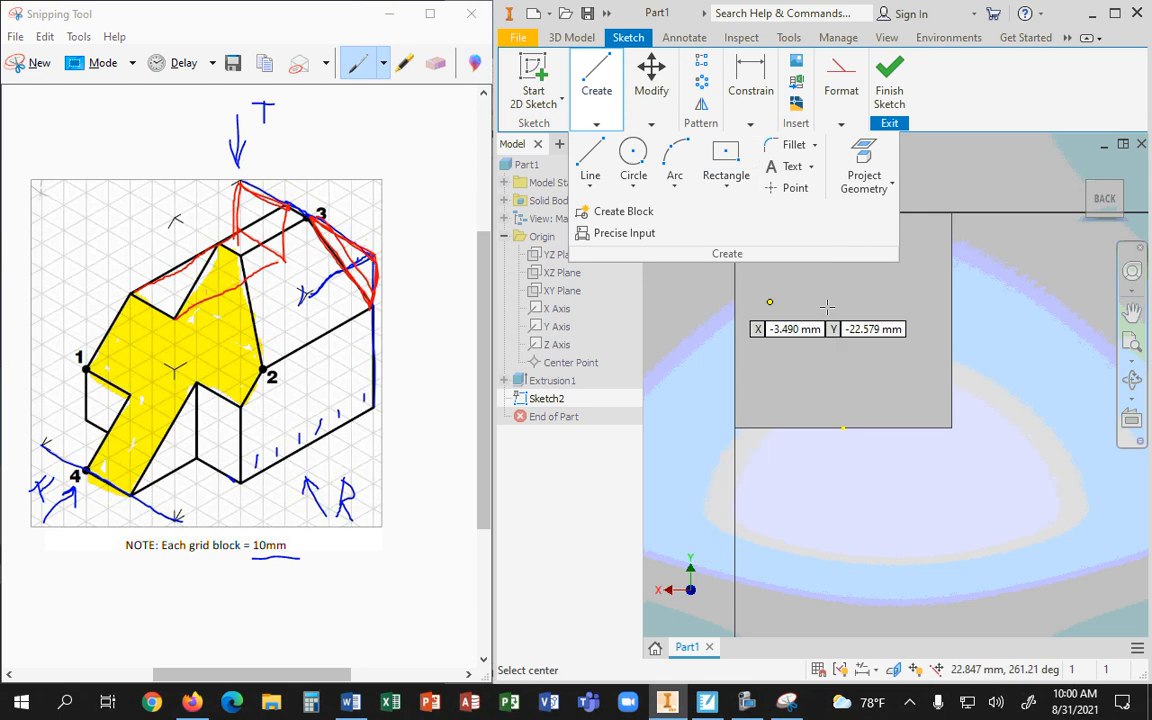
{"action": "left_click", "coordinate": [951, 212]}
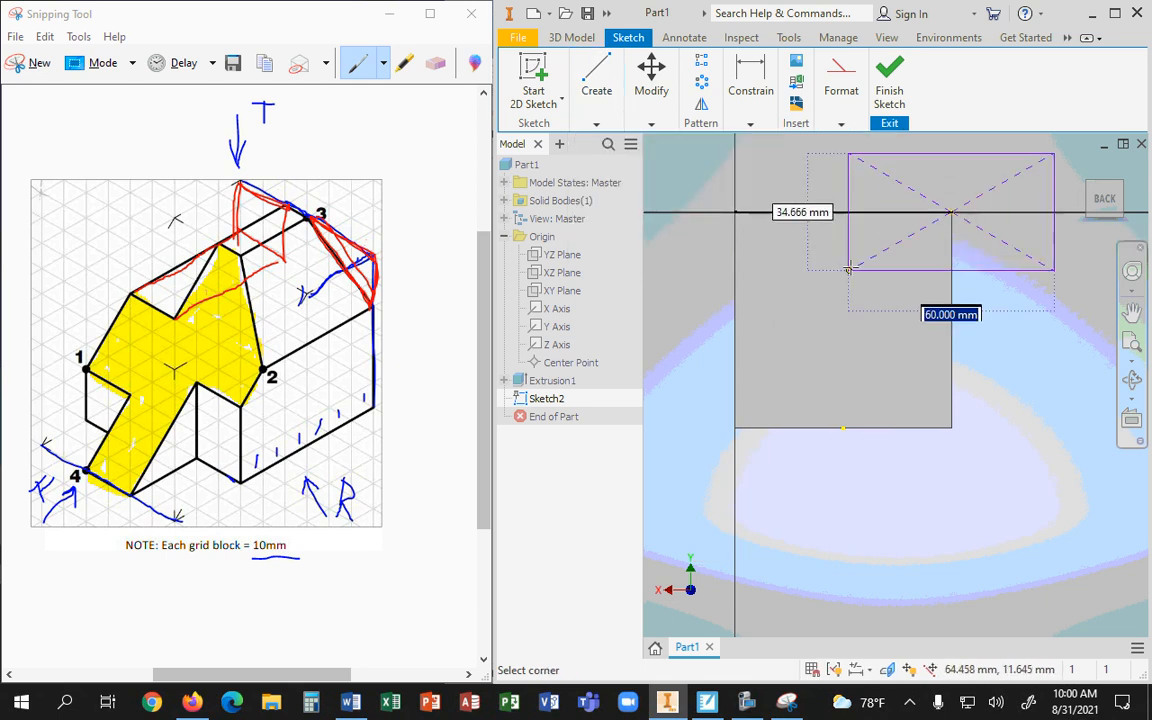
{"action": "key", "text": "Escape"}
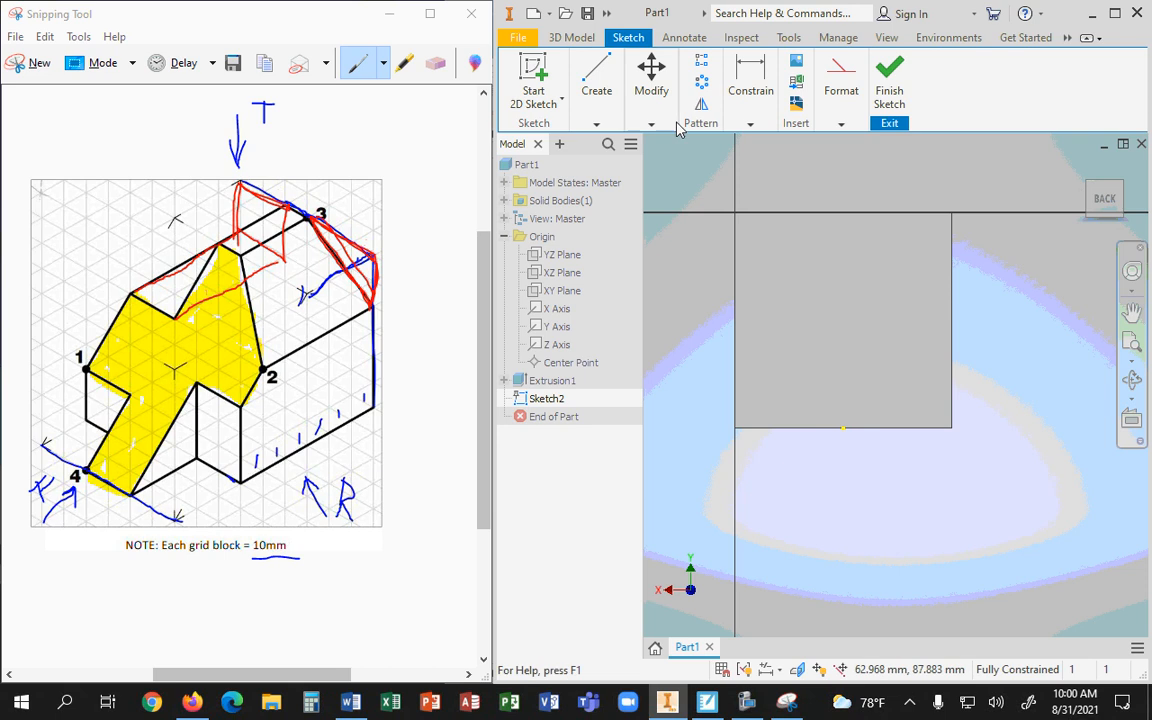
Step: Look up the rectangle creation methods in the Autodesk Inventor 2022 help page on 2D shape geometry
{"action": "left_click", "coordinate": [596, 118]}
{"action": "left_click", "coordinate": [725, 186]}
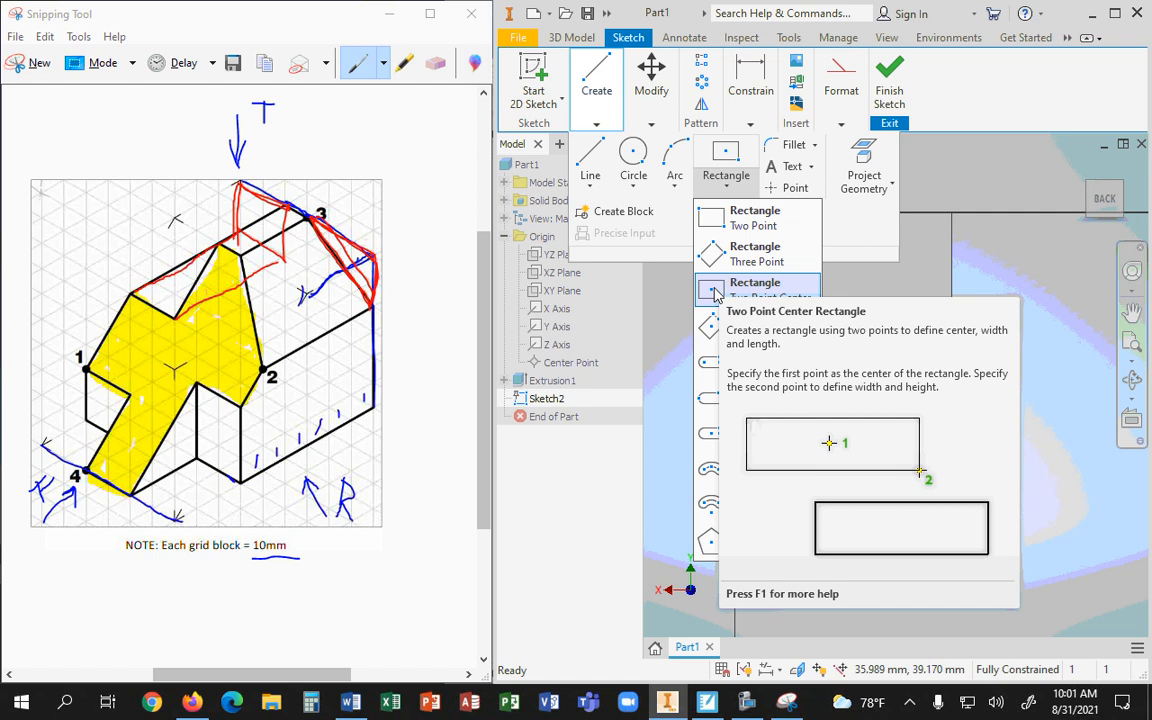
{"action": "key", "text": "F1"}
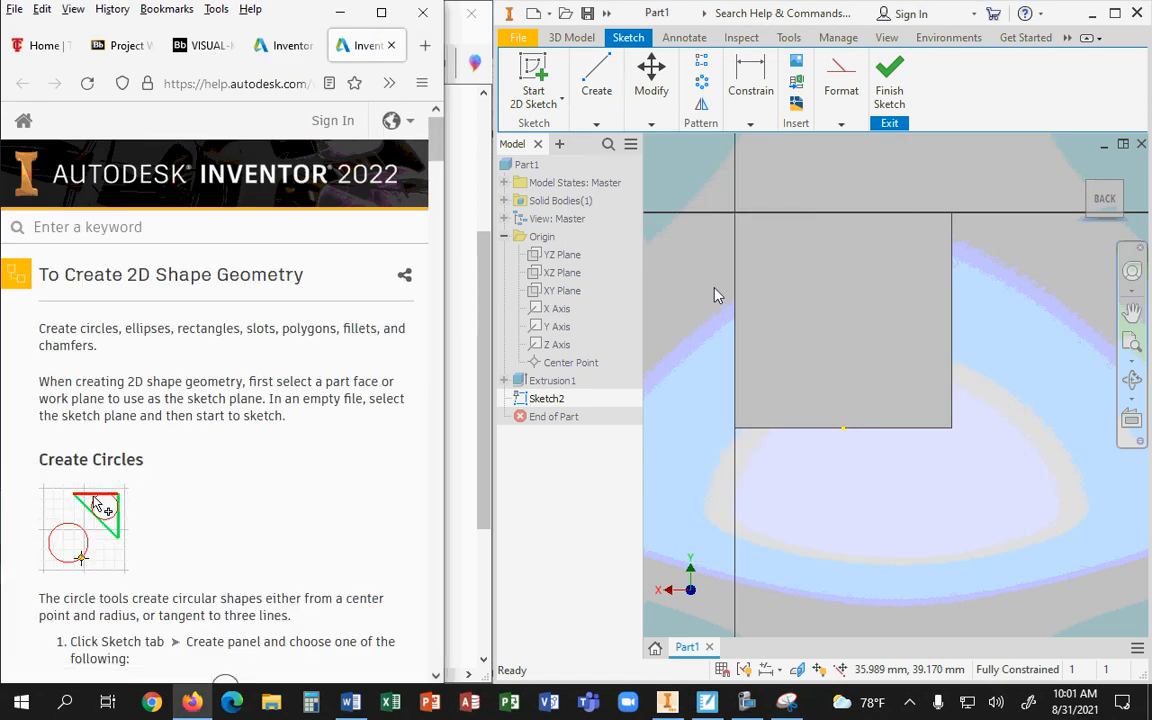
{"action": "scroll", "coordinate": [845, 312], "scroll_direction": "up", "scroll_amount": 3}
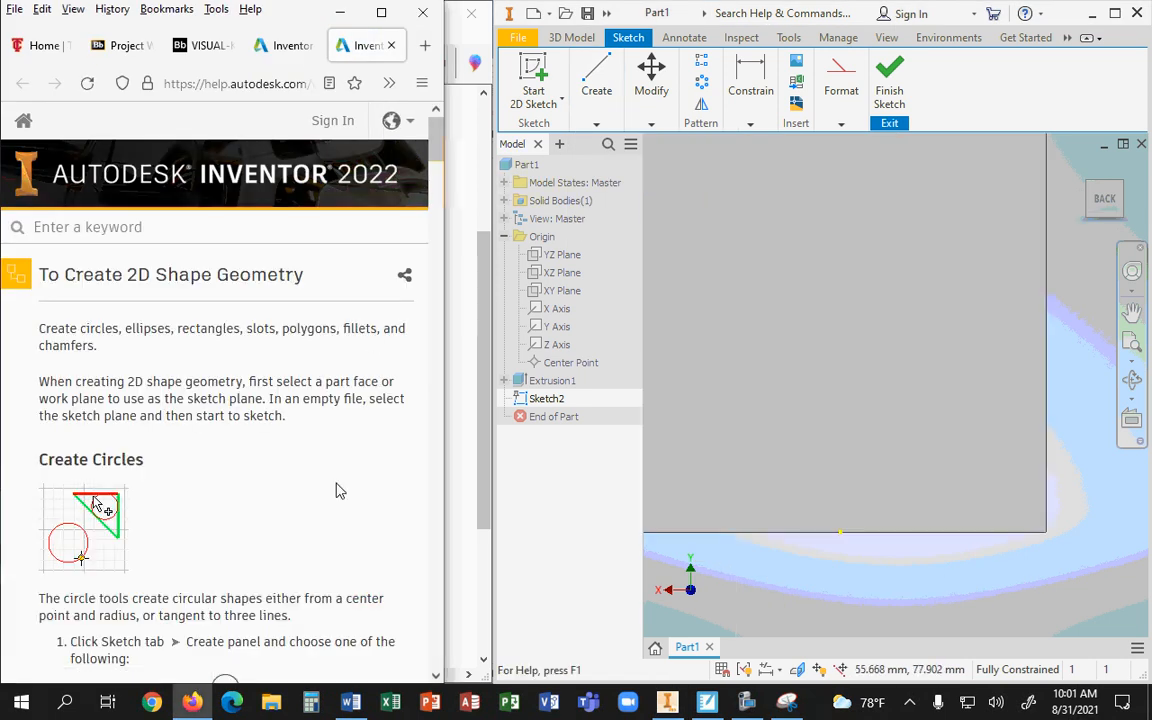
{"action": "scroll", "coordinate": [336, 478], "scroll_direction": "down", "scroll_amount": 5}
{"action": "scroll", "coordinate": [339, 470], "scroll_direction": "down", "scroll_amount": 10}
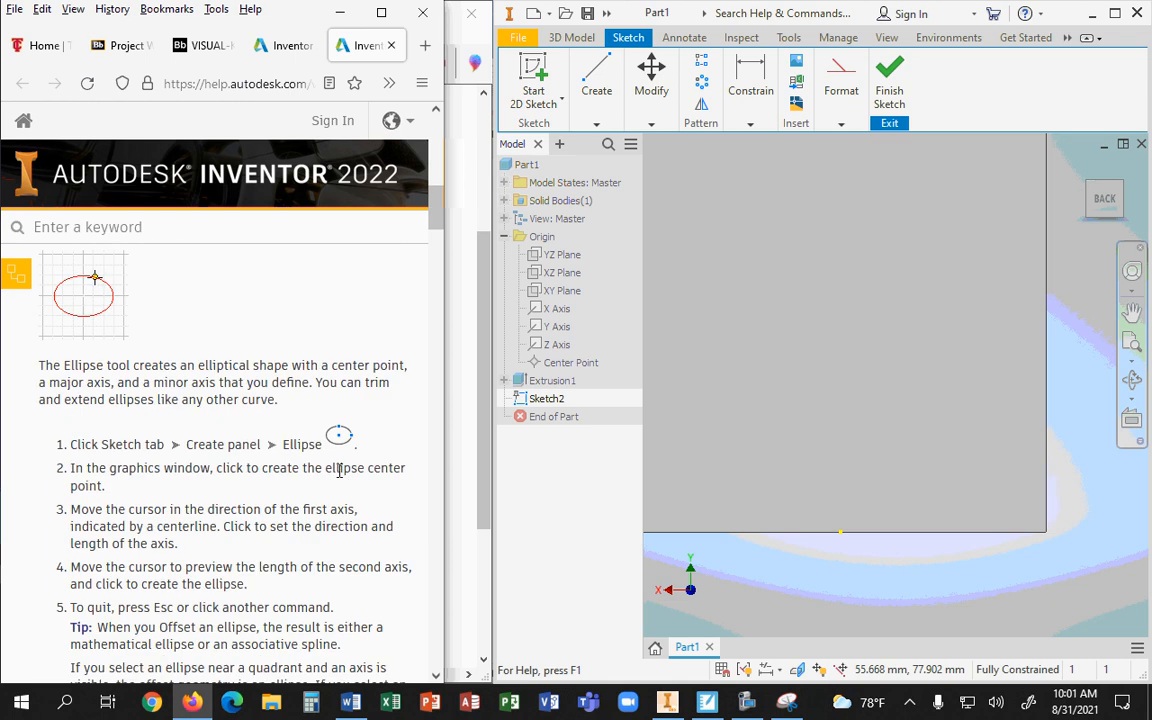
{"action": "scroll", "coordinate": [338, 474], "scroll_direction": "down", "scroll_amount": 10}
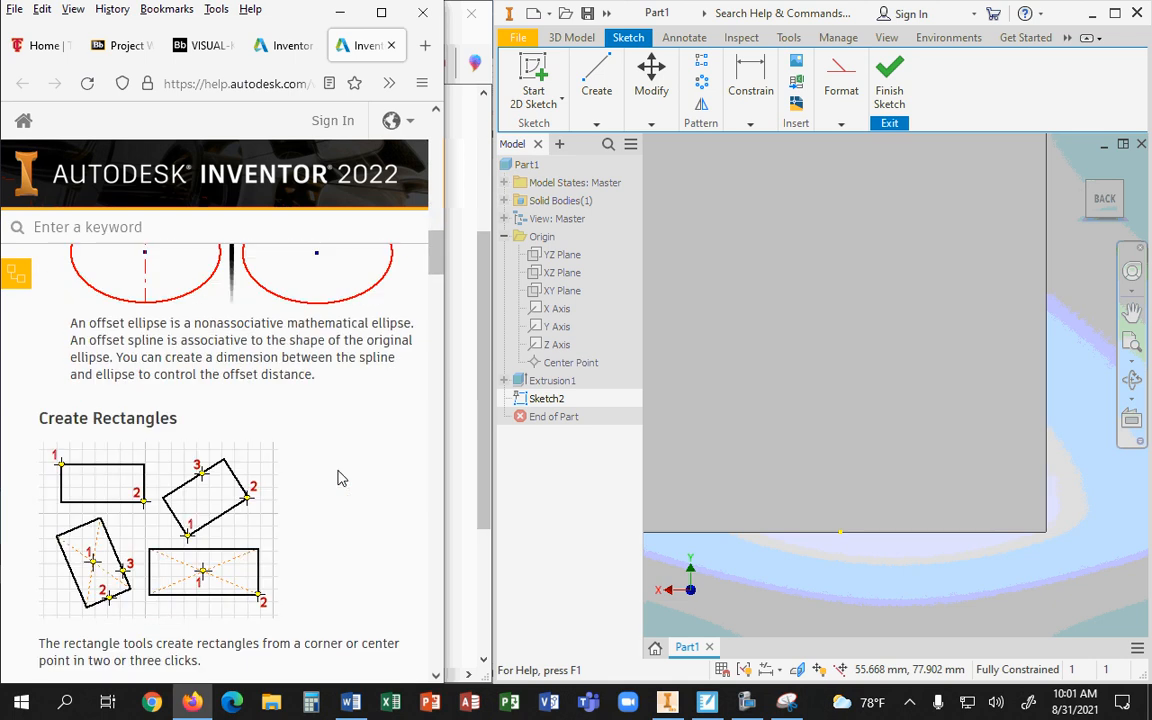
{"action": "left_click", "coordinate": [347, 10]}
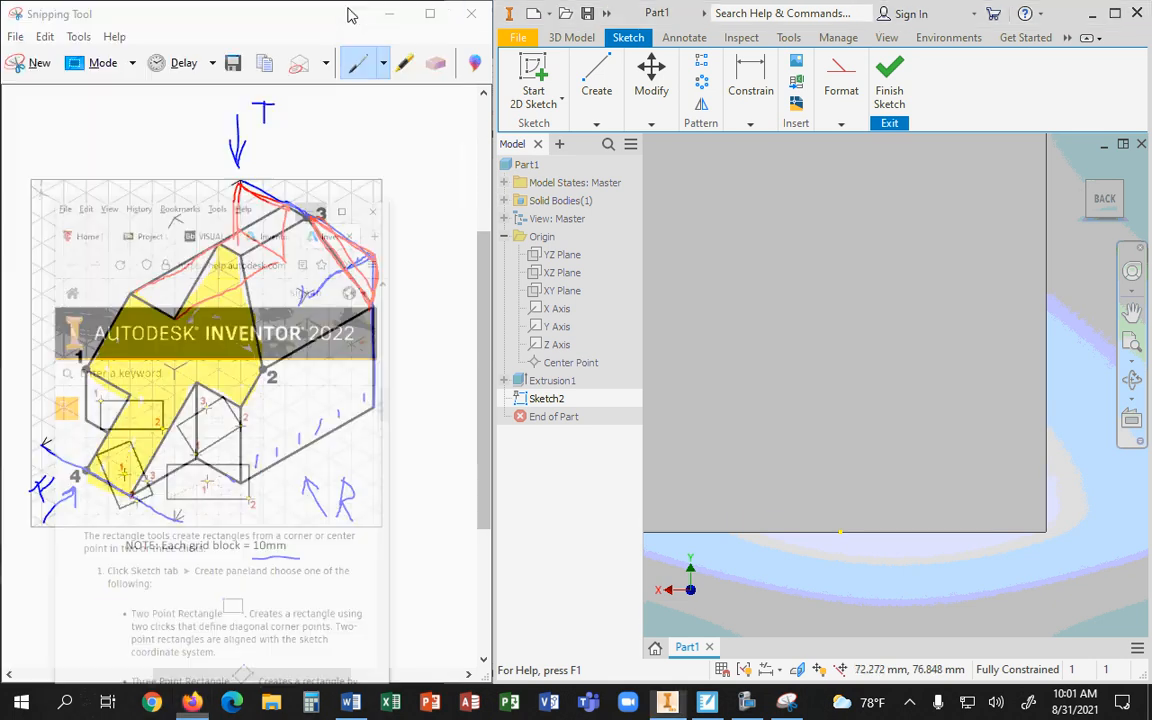
Step: Sketch a two-point rectangle on the back face, starting at the top corner farthest from the sketch origin and extending inward and down
{"action": "scroll", "coordinate": [955, 288], "scroll_direction": "down", "scroll_amount": 3}
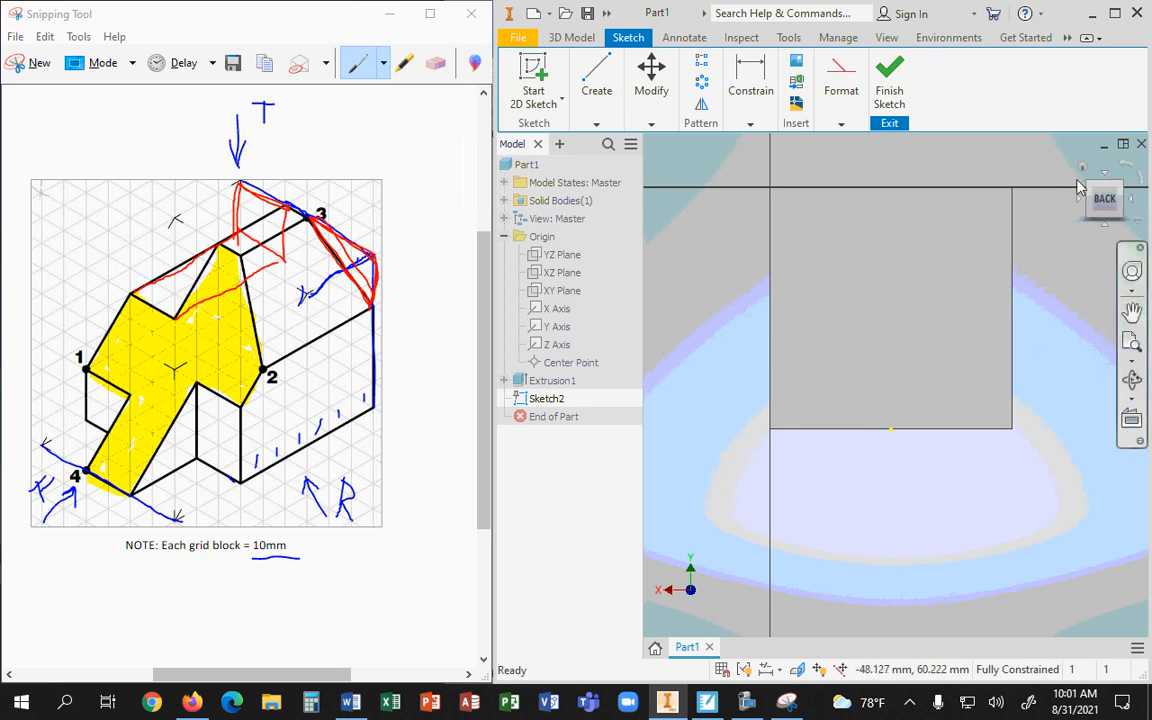
{"action": "left_click", "coordinate": [1082, 167]}
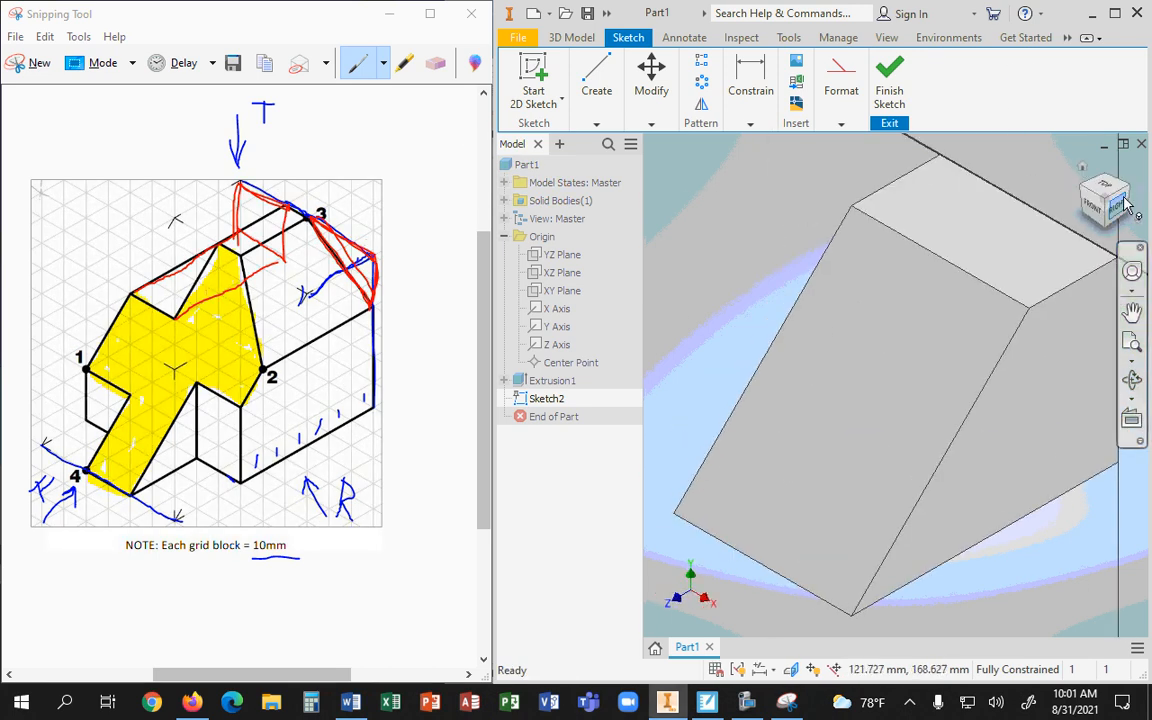
{"action": "left_click", "coordinate": [1128, 187]}
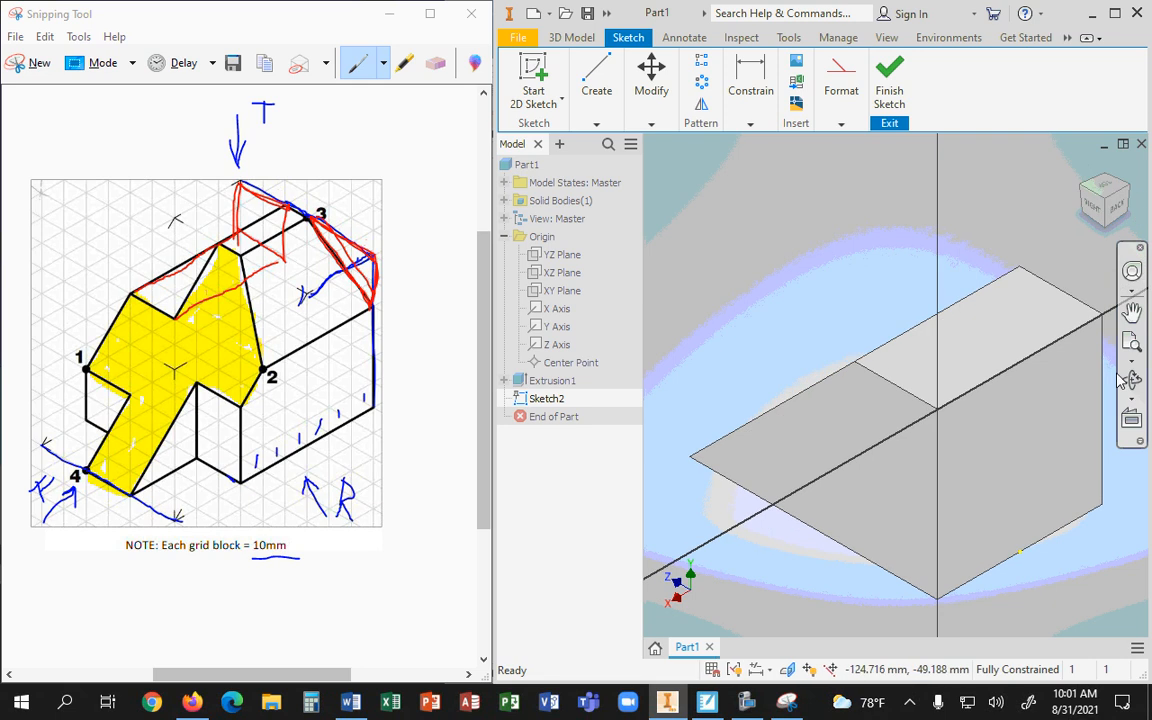
{"action": "left_click", "coordinate": [1130, 214]}
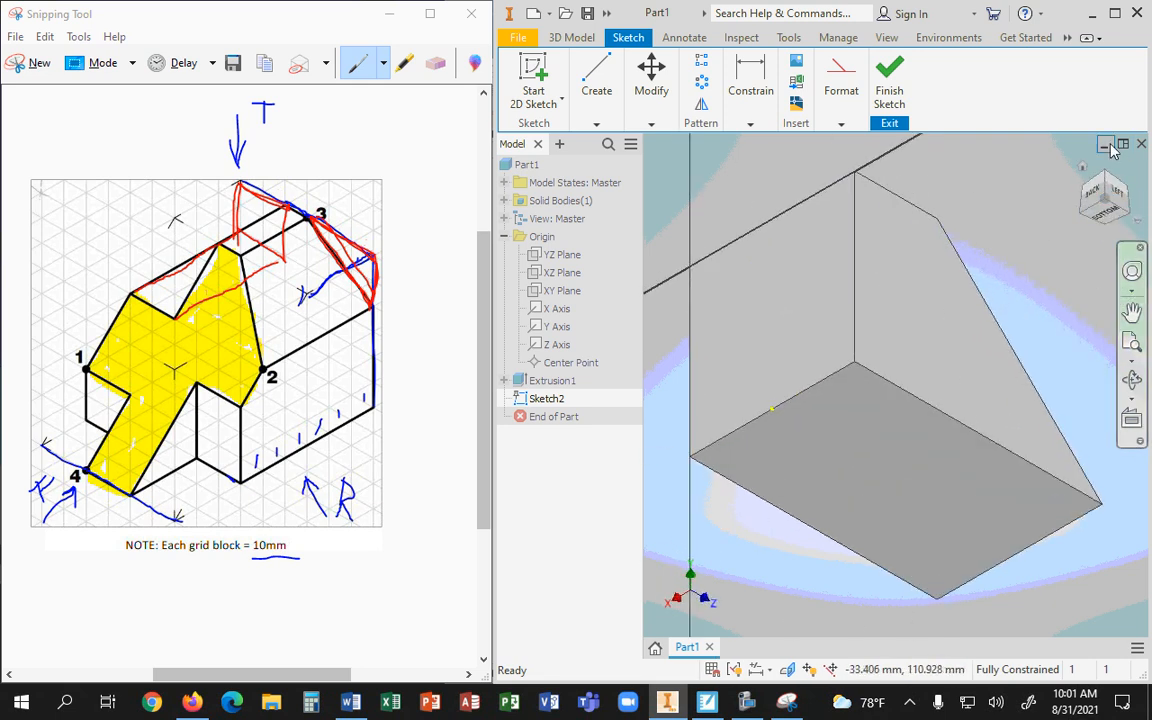
{"action": "left_click", "coordinate": [1083, 192]}
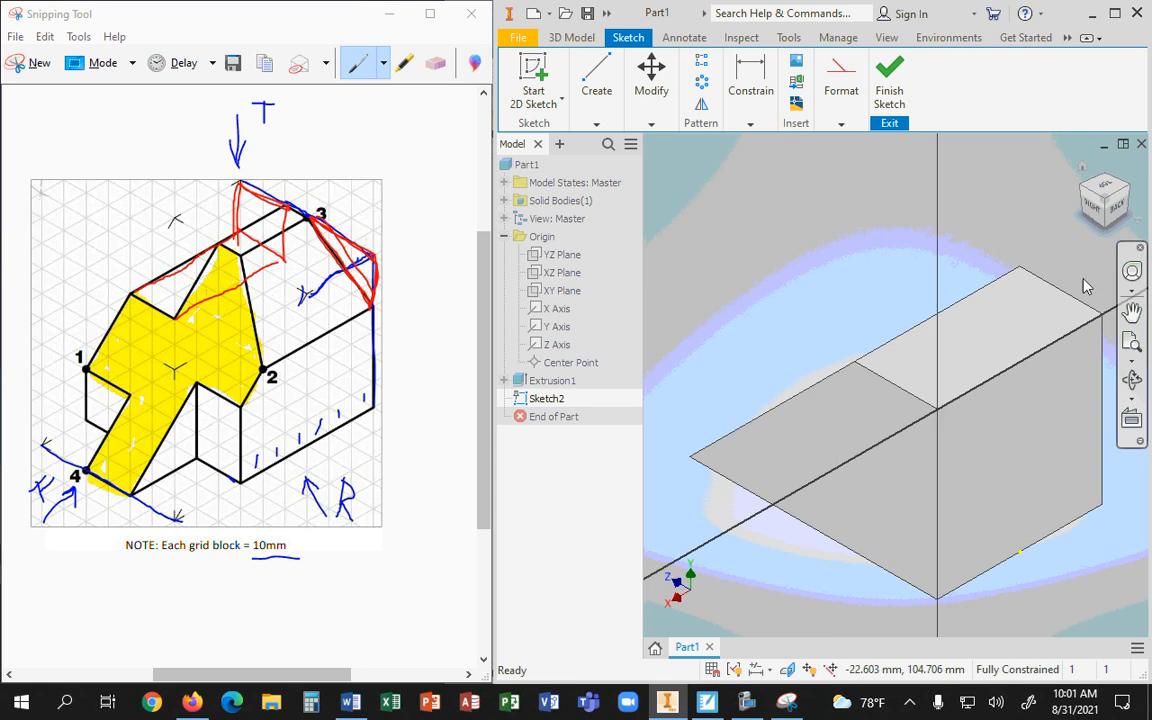
{"action": "scroll", "coordinate": [993, 400], "scroll_direction": "down", "scroll_amount": 2}
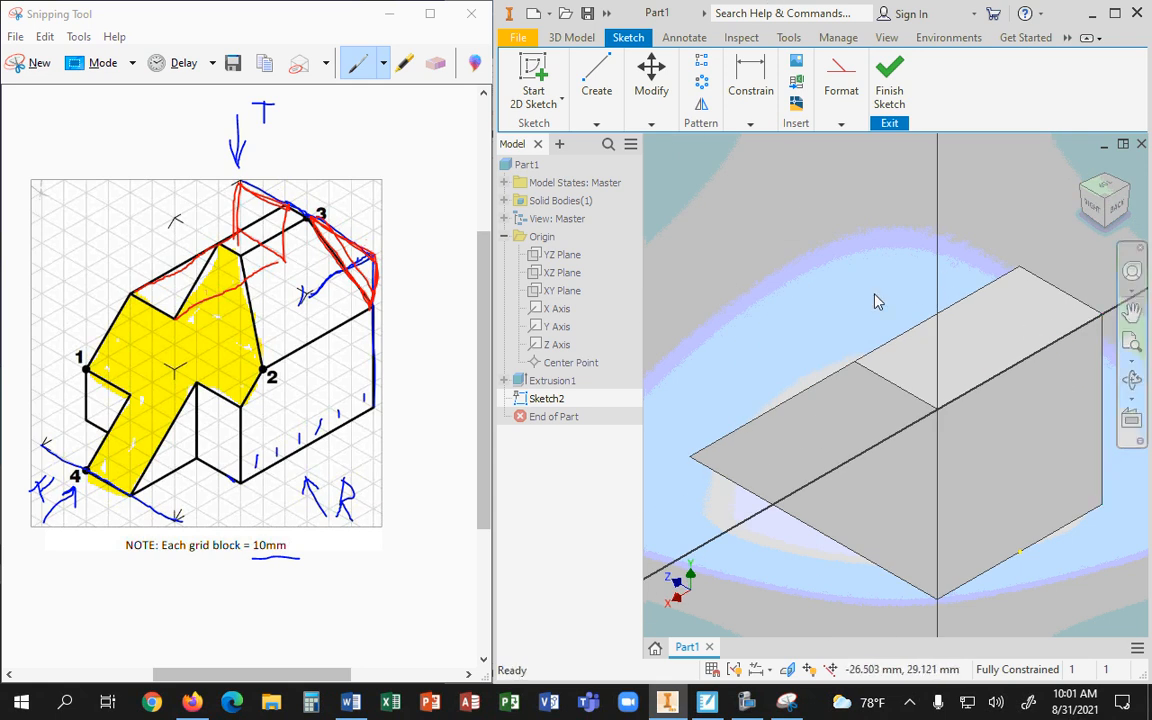
{"action": "scroll", "coordinate": [1063, 445], "scroll_direction": "up", "scroll_amount": 5}
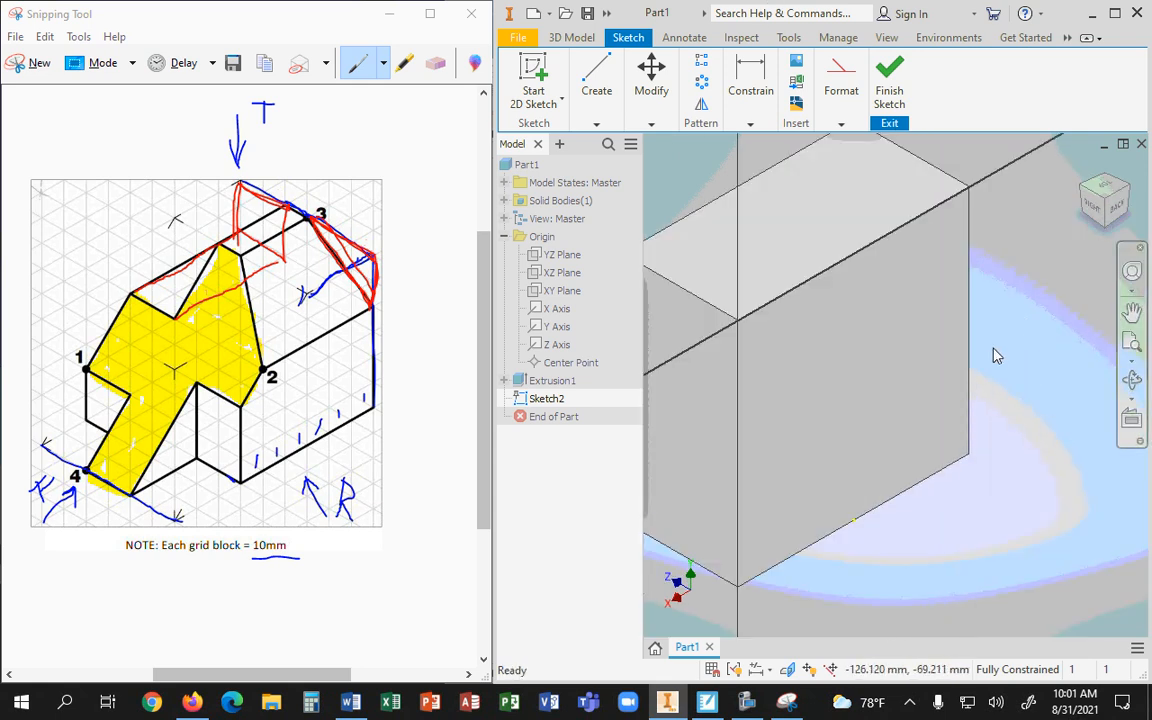
{"action": "left_click", "coordinate": [597, 124]}
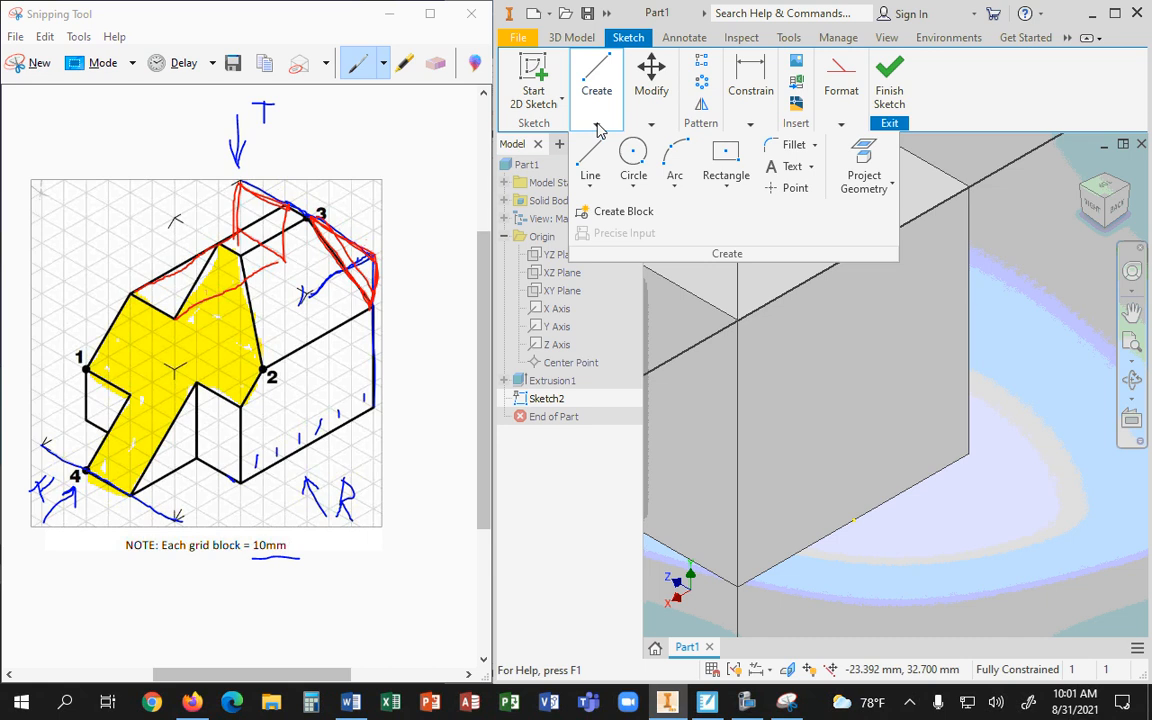
{"action": "left_click", "coordinate": [651, 124]}
{"action": "left_click", "coordinate": [726, 186]}
{"action": "left_click", "coordinate": [716, 222]}
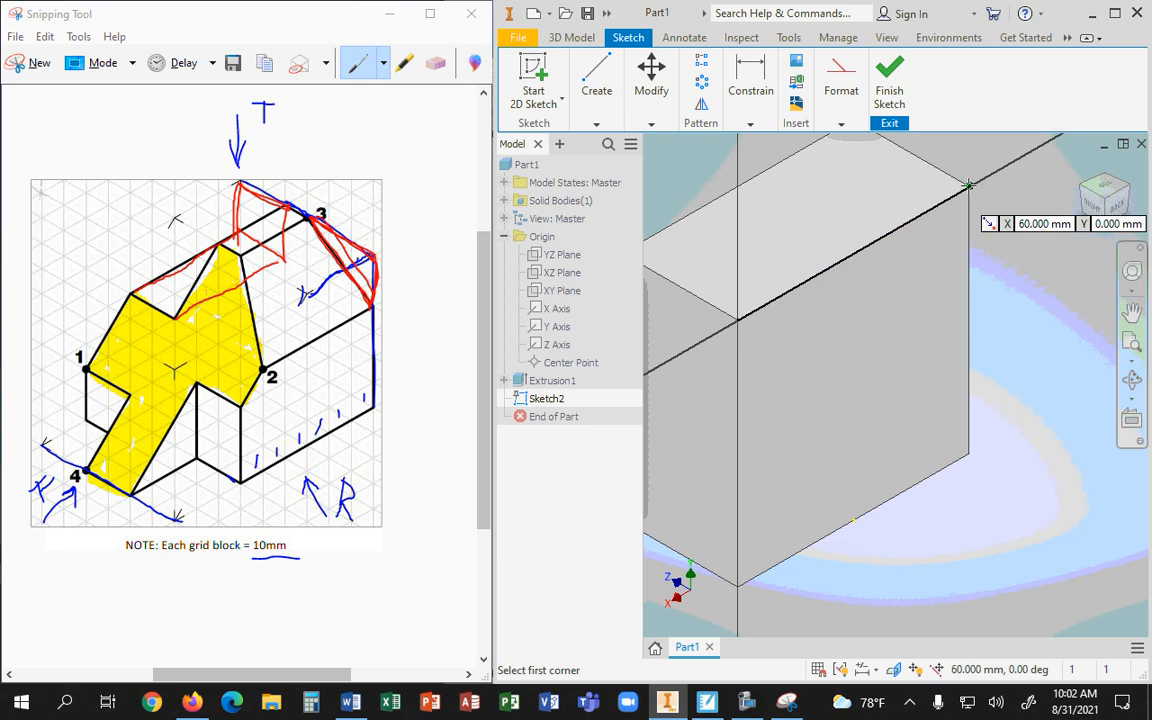
{"action": "left_click", "coordinate": [966, 188]}
{"action": "left_click", "coordinate": [895, 330]}
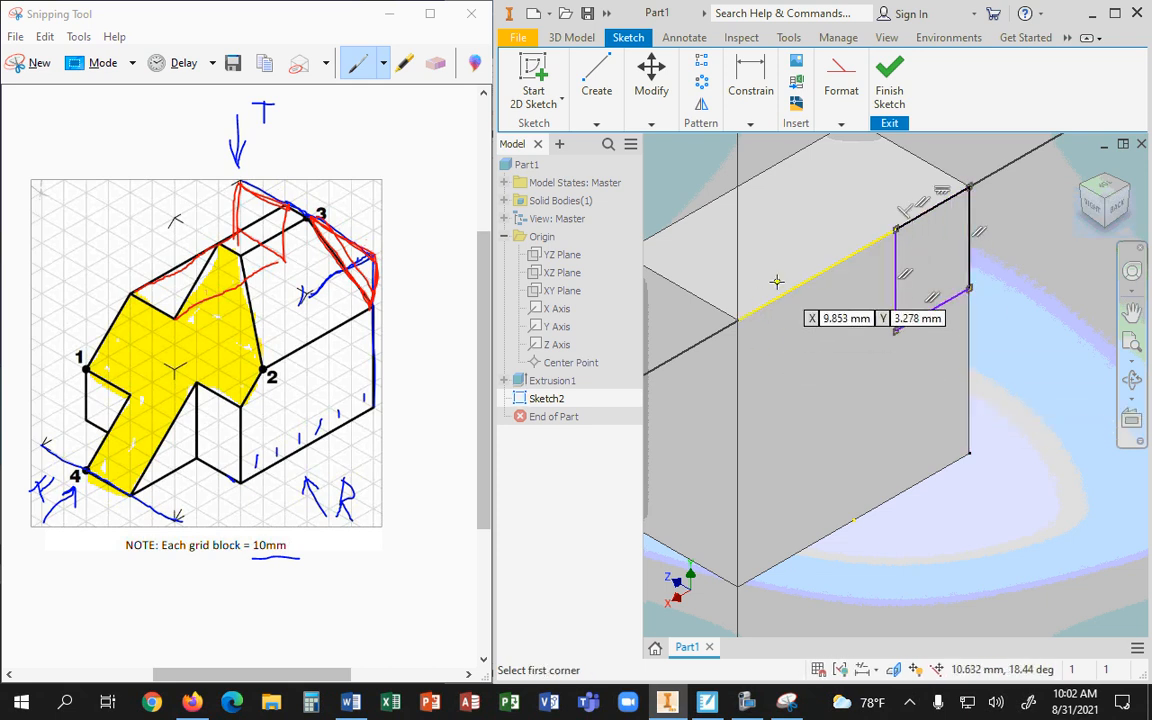
{"action": "left_click", "coordinate": [739, 320]}
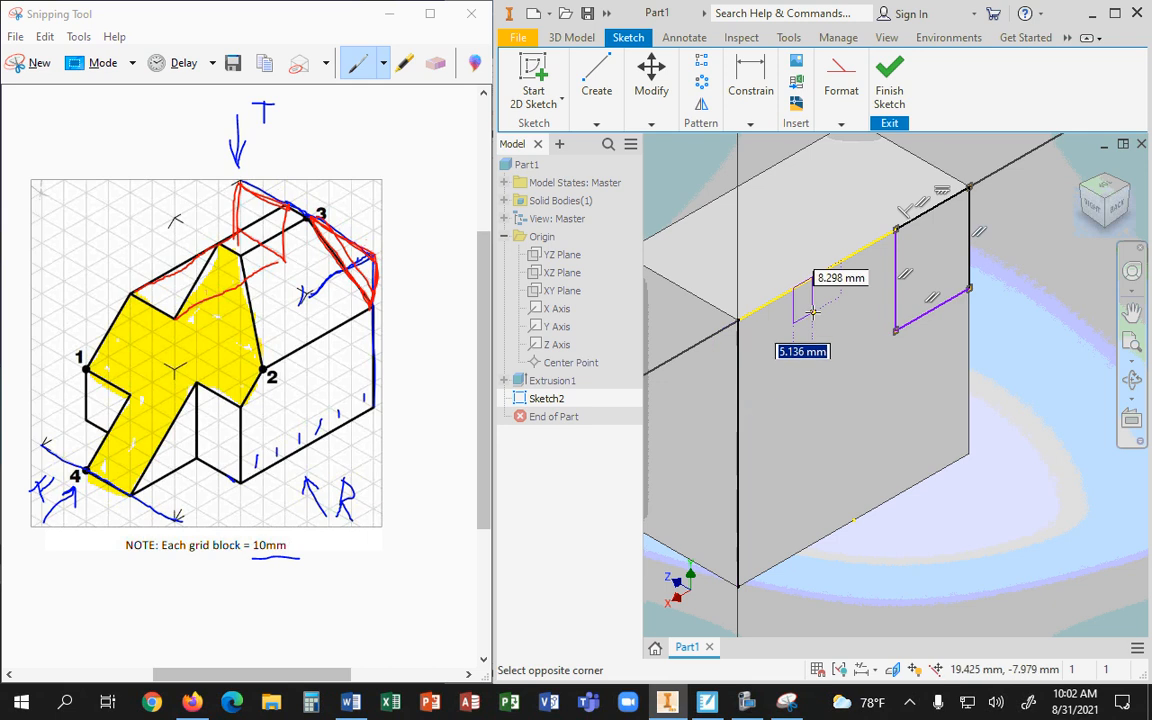
{"action": "key", "text": "Escape"}
Step: Sketch a diagonal line across the back face's near top corner, from about 19 mm along the top edge down to the vertical edge
{"action": "left_click", "coordinate": [597, 124]}
{"action": "left_click", "coordinate": [590, 158]}
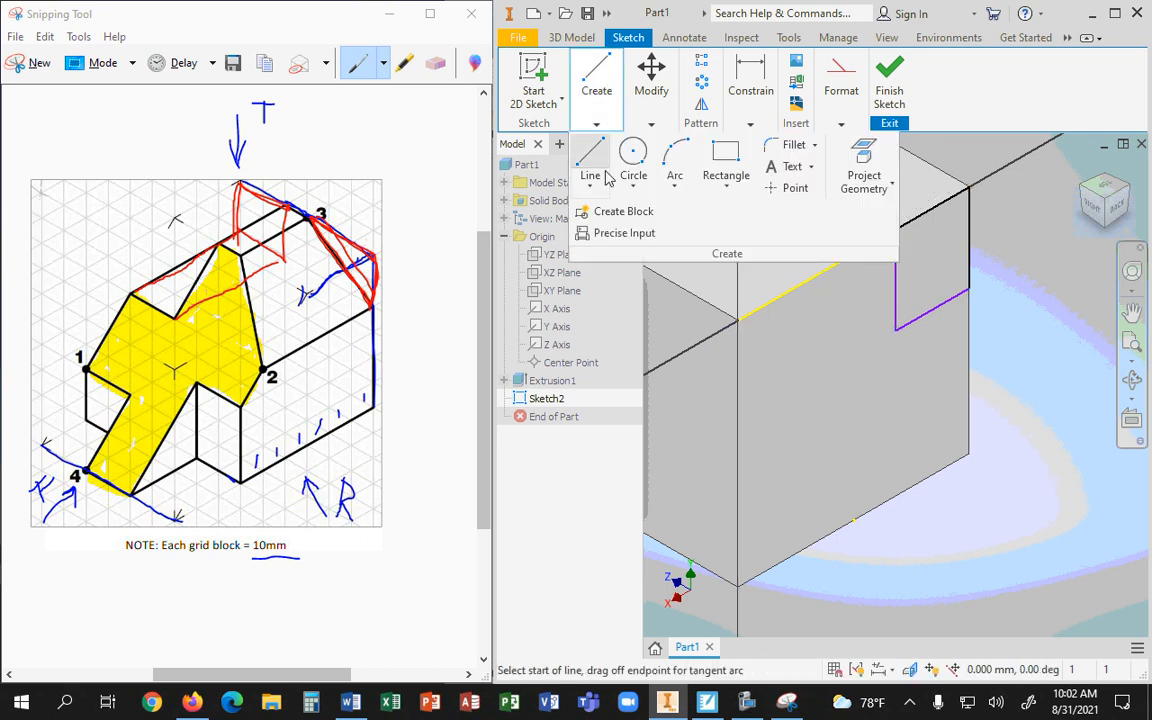
{"action": "left_click", "coordinate": [812, 279]}
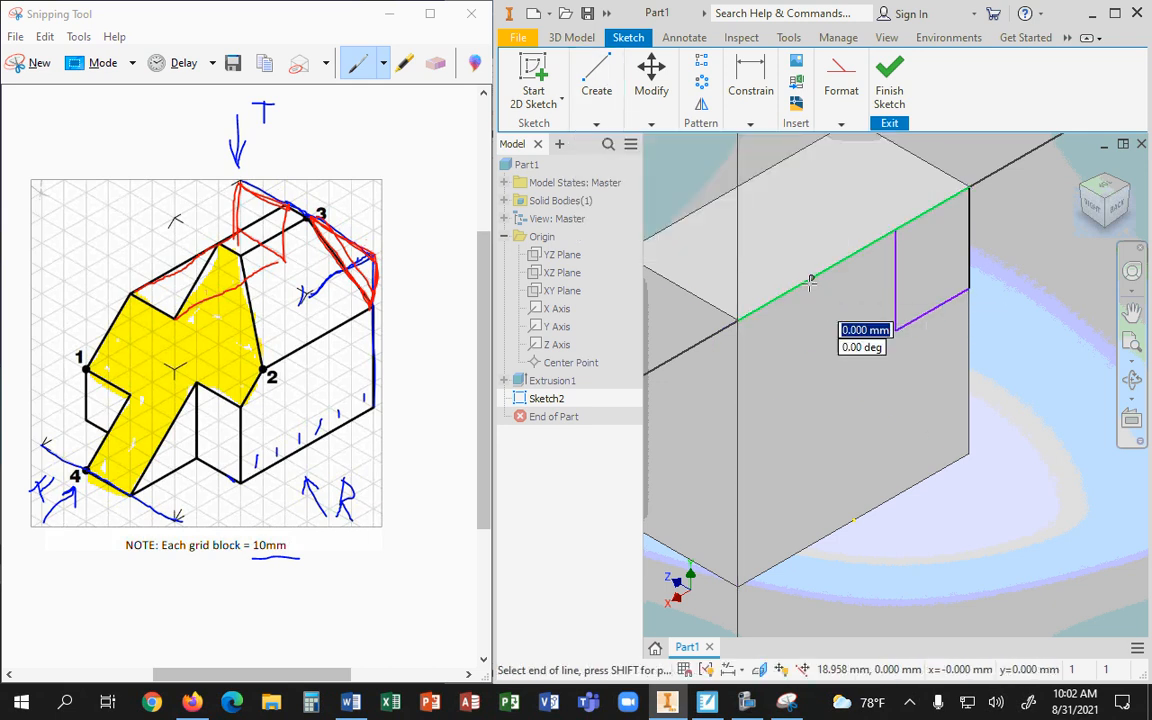
{"action": "double_click", "coordinate": [738, 434]}
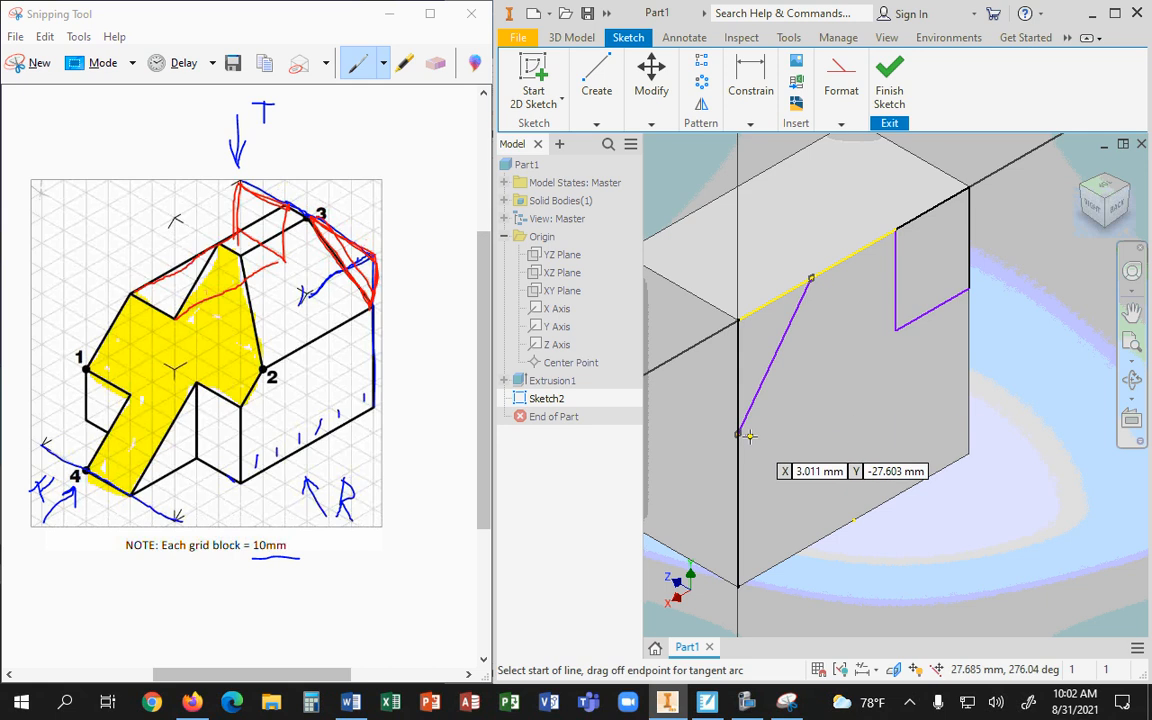
{"action": "left_click", "coordinate": [811, 279]}
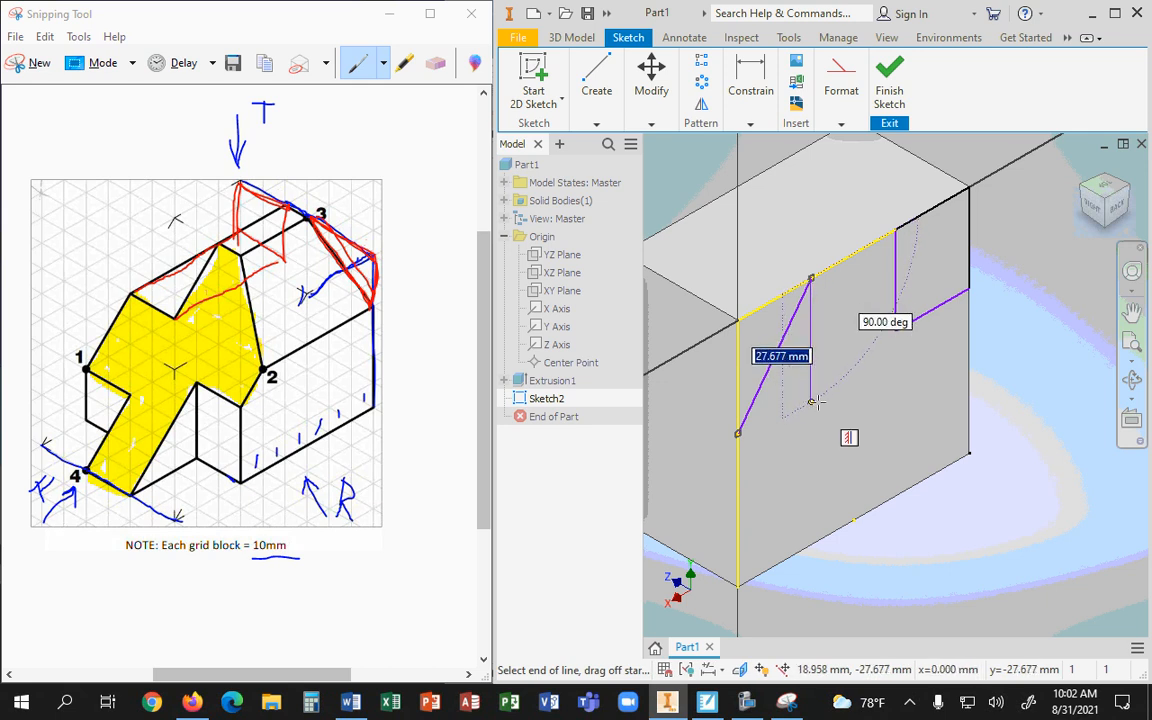
{"action": "key", "text": "Escape"}
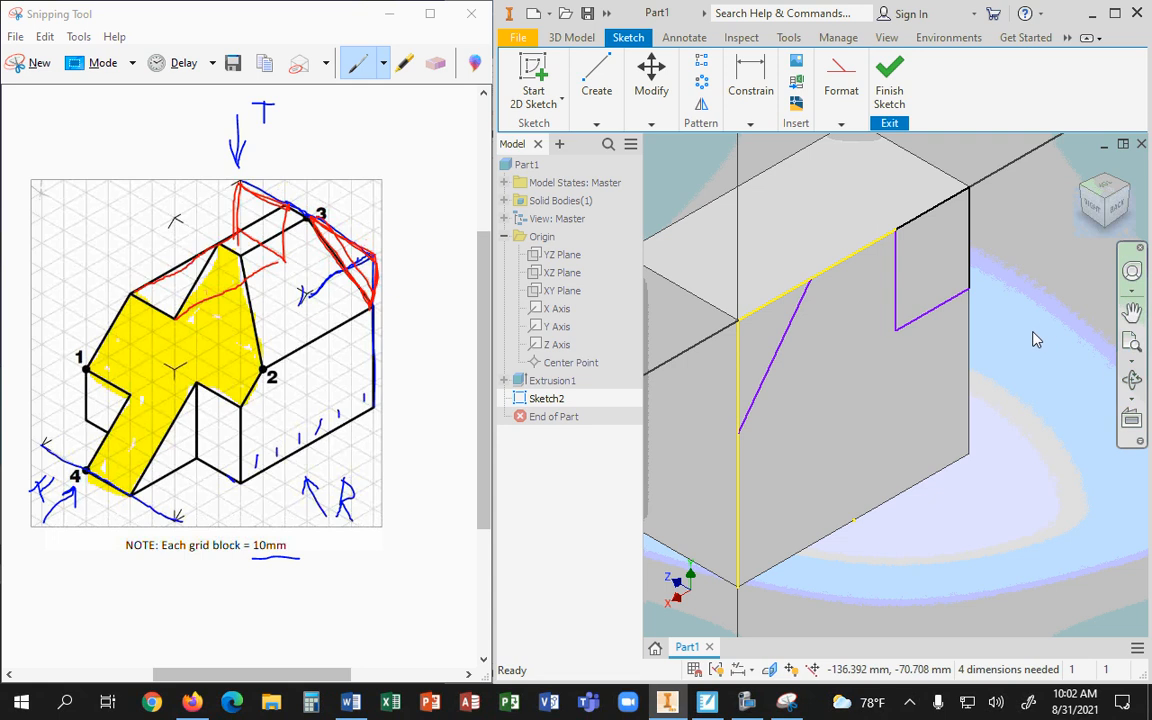
{"action": "left_click", "coordinate": [841, 123]}
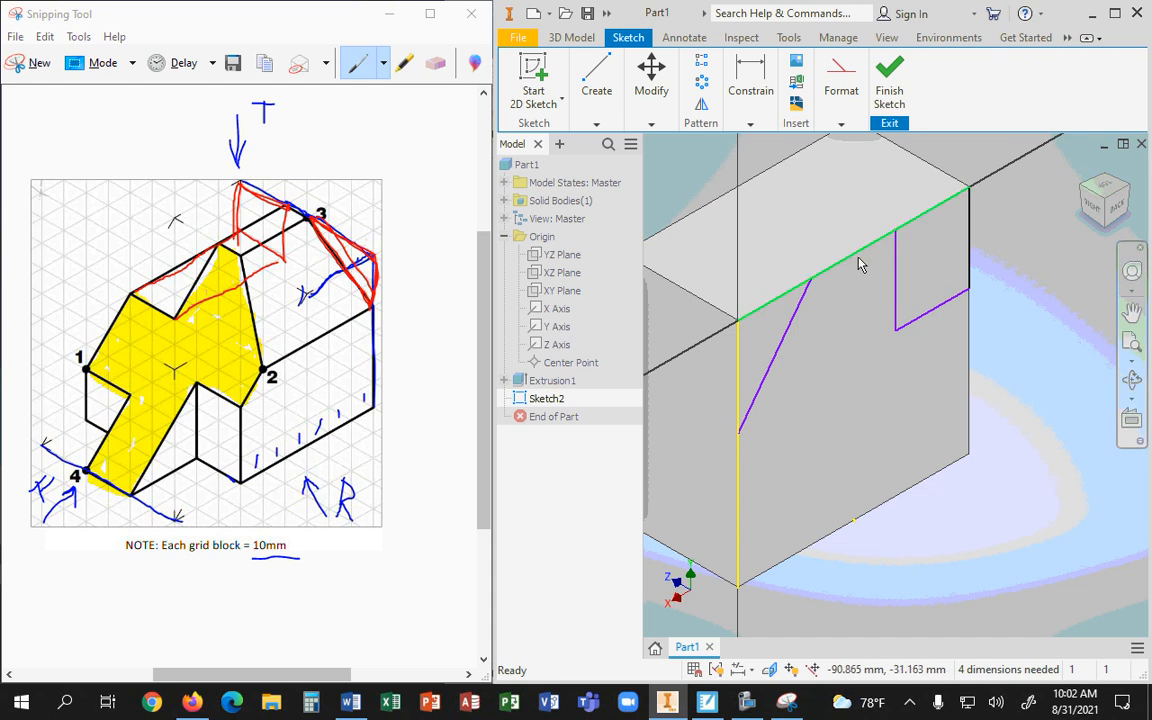
{"action": "left_click", "coordinate": [740, 478]}
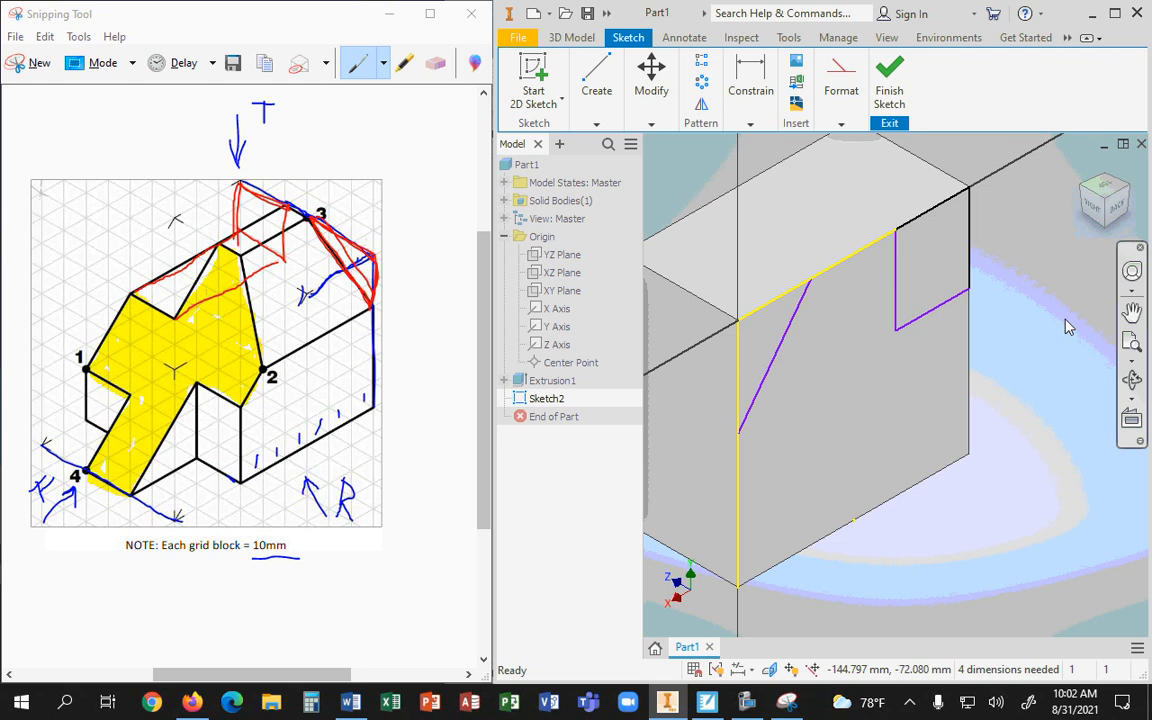
Step: Maximize the window and start an extrusion with the rectangular notch and triangular corner profiles on the back face selected
{"action": "left_click", "coordinate": [1114, 13]}
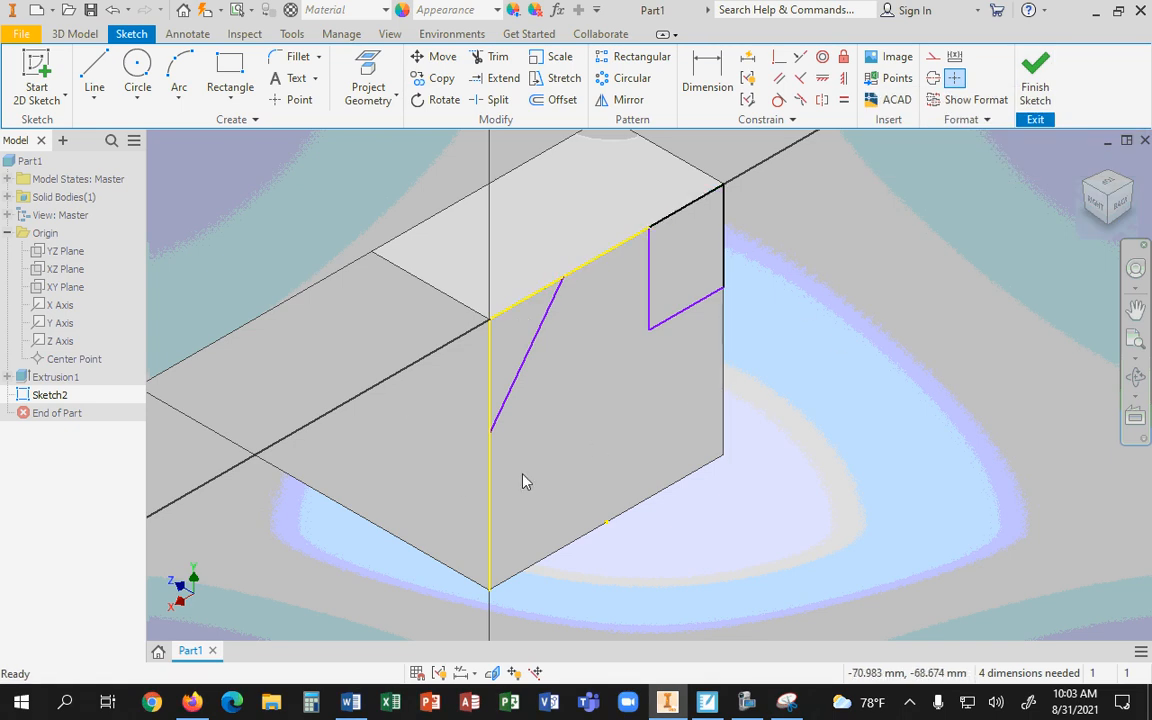
{"action": "left_click", "coordinate": [491, 503]}
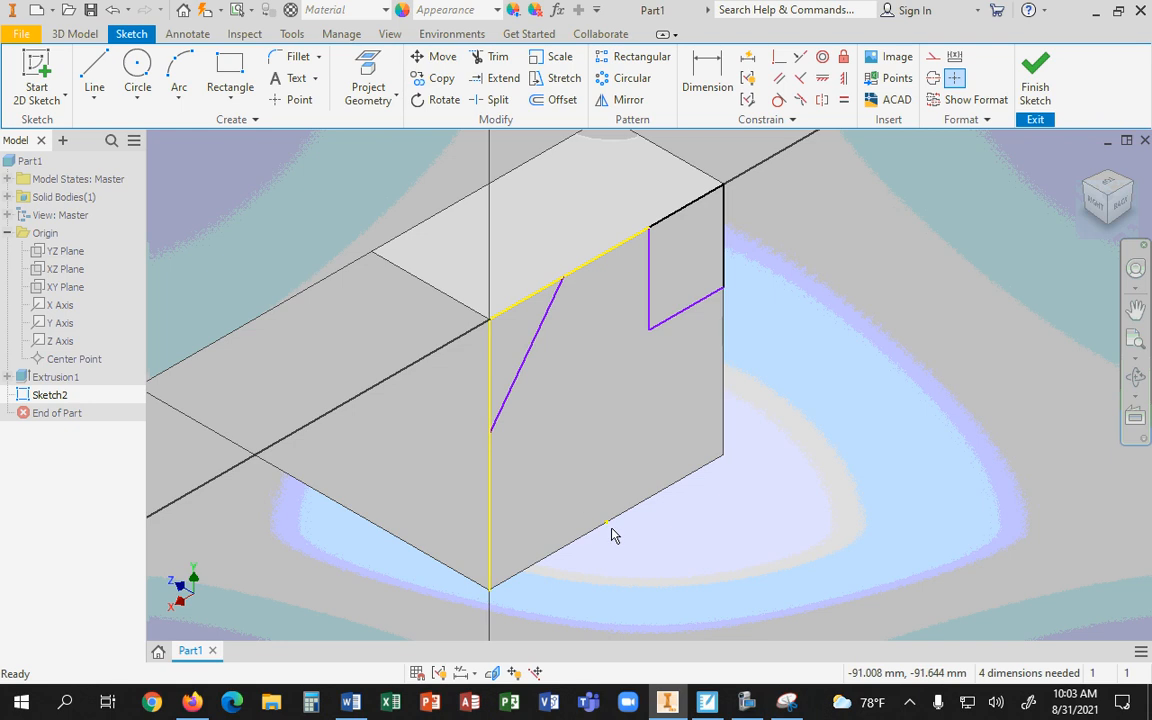
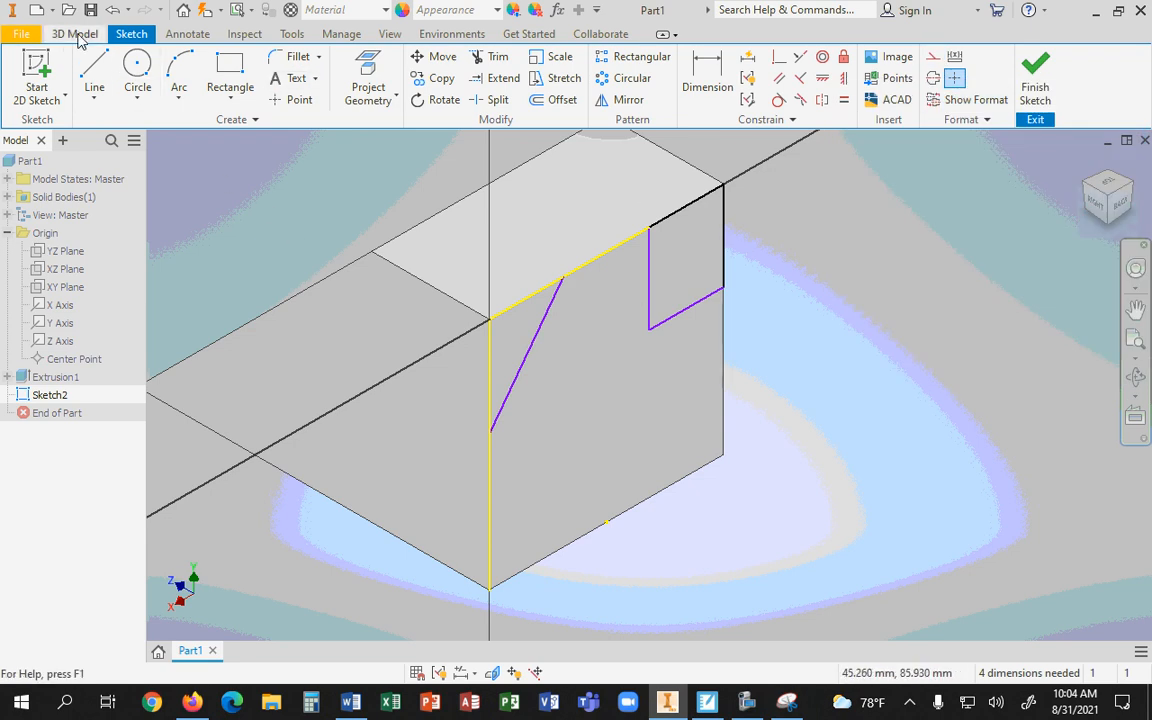
{"action": "left_click", "coordinate": [75, 34]}
{"action": "left_click", "coordinate": [95, 70]}
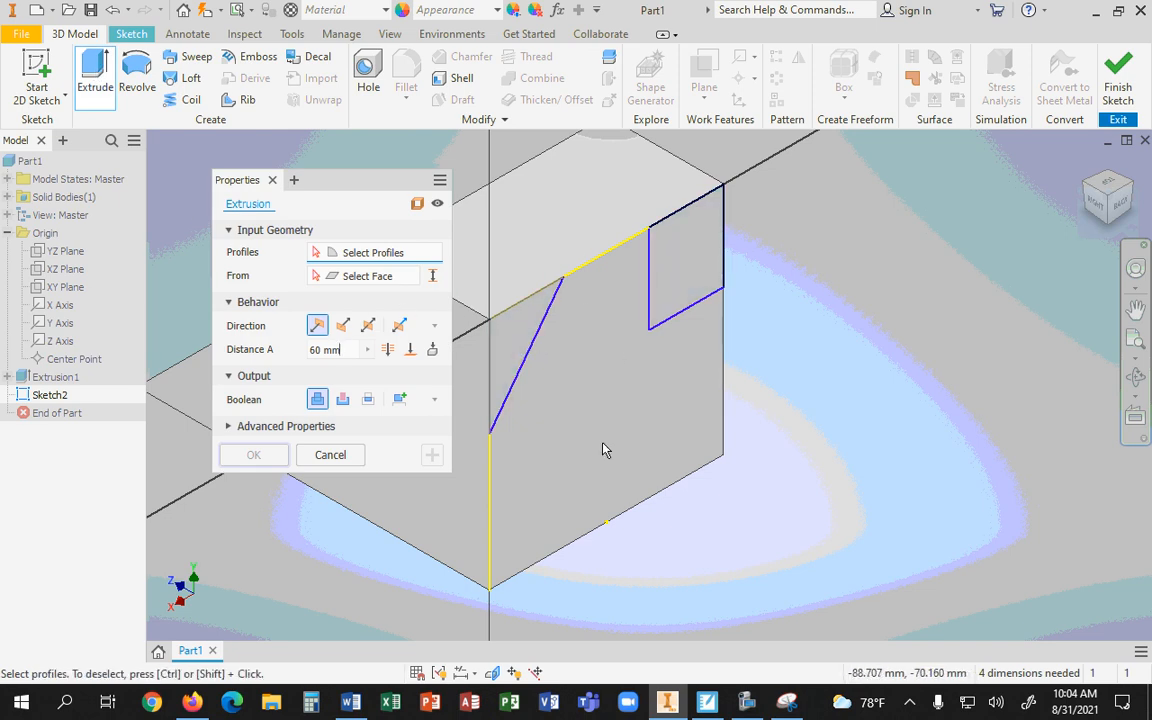
{"action": "left_click", "coordinate": [684, 259]}
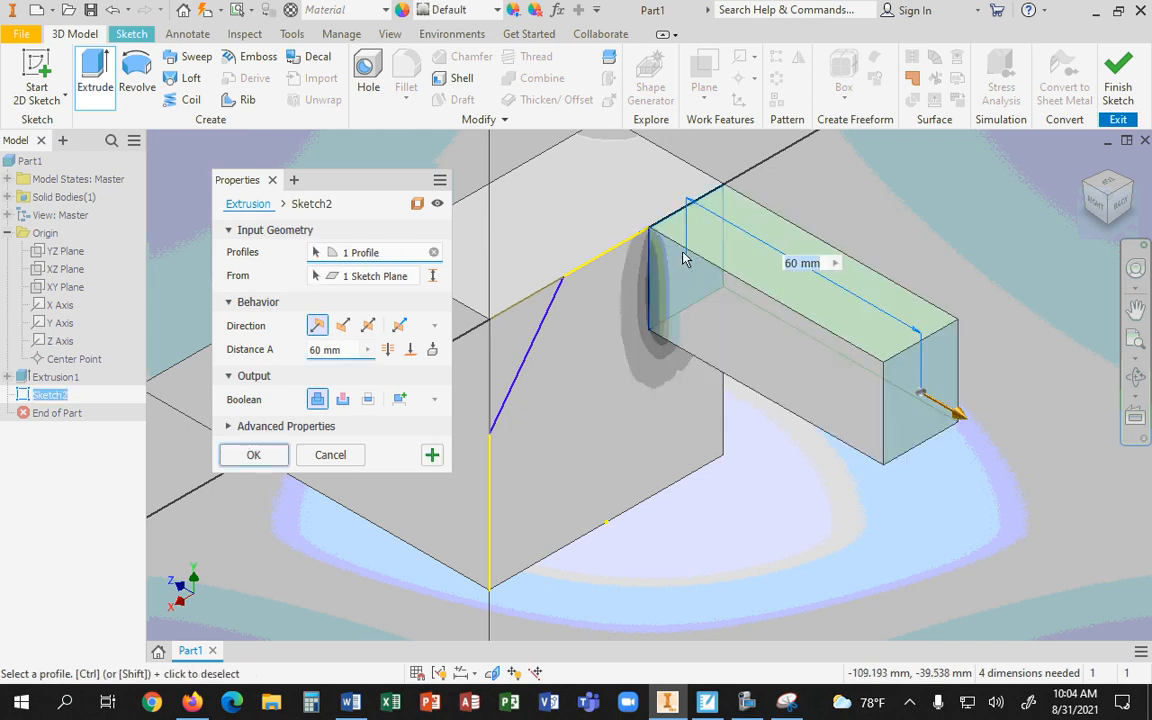
{"action": "left_click", "coordinate": [508, 332]}
{"action": "left_click_drag", "start_coordinate": [370, 181], "coordinate": [282, 47]}
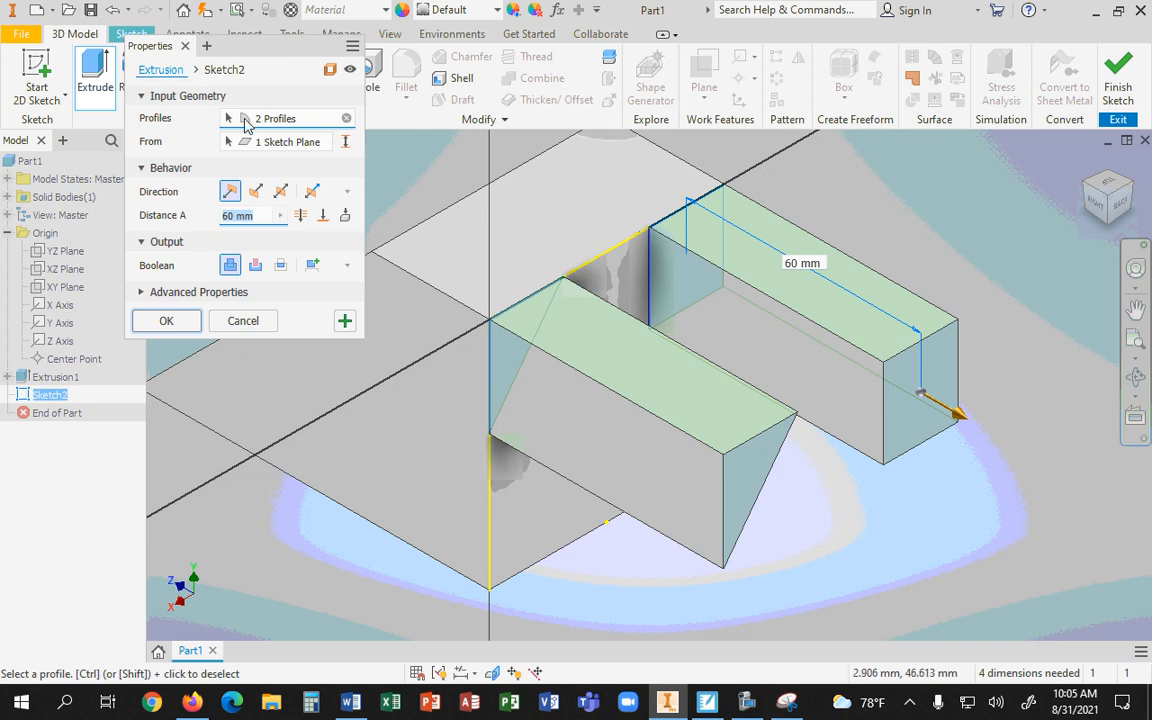
Step: Preview the extrusion of the two profiles with the Cut operation and with the Intersect operation
{"action": "left_click", "coordinate": [256, 265]}
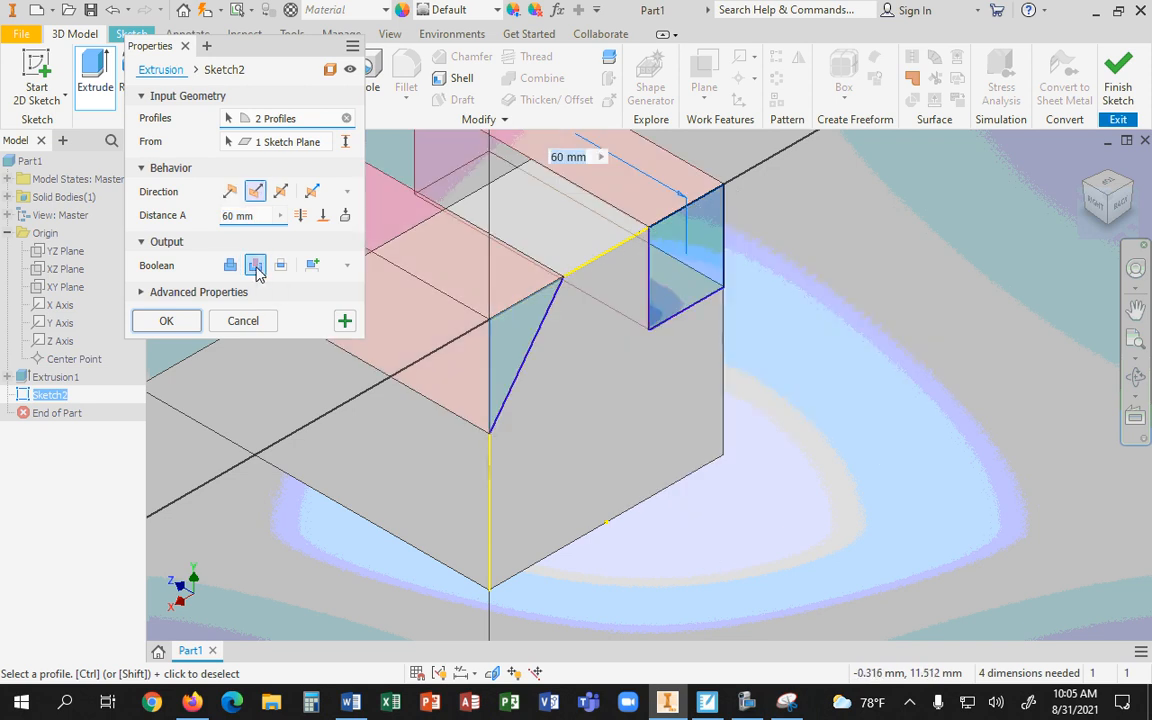
{"action": "left_click", "coordinate": [281, 267]}
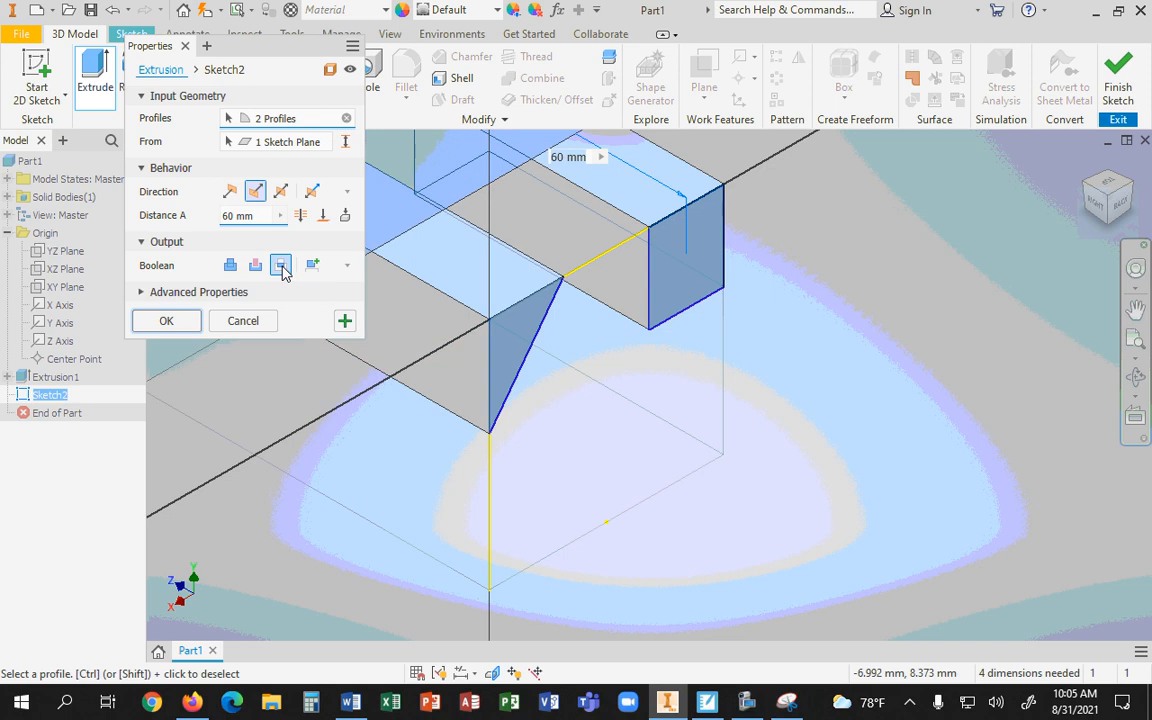
{"action": "scroll", "coordinate": [460, 347], "scroll_direction": "up", "scroll_amount": 5}
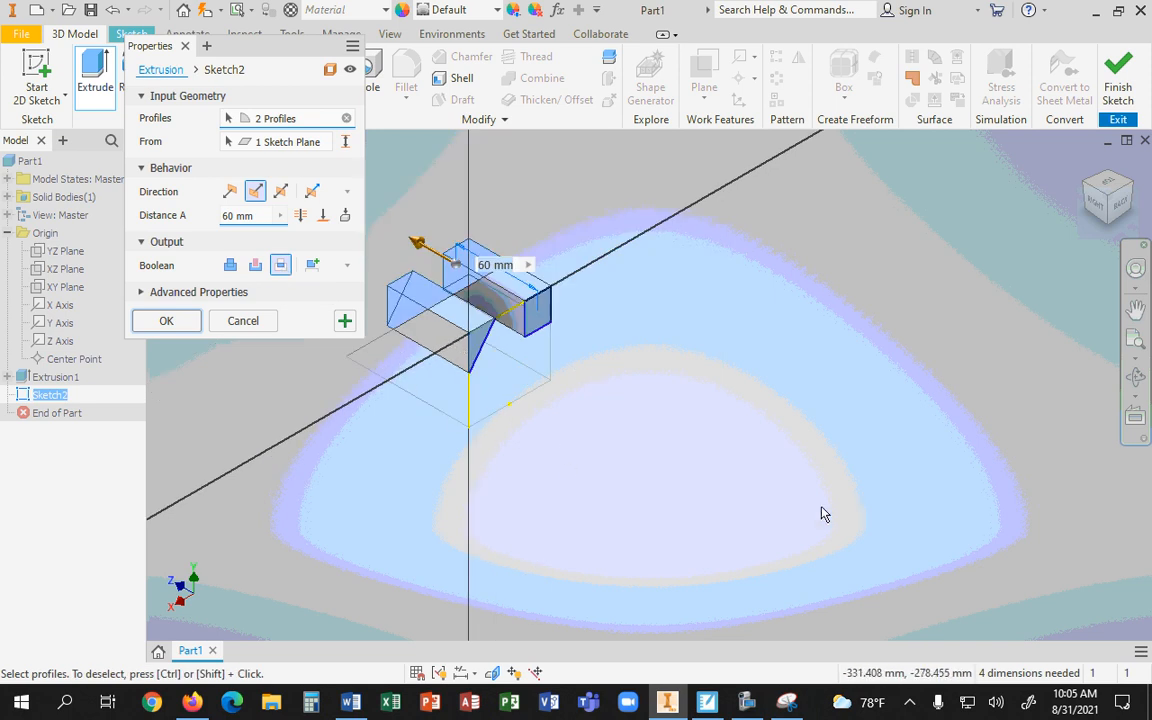
{"action": "scroll", "coordinate": [432, 424], "scroll_direction": "down", "scroll_amount": 3}
{"action": "scroll", "coordinate": [460, 410], "scroll_direction": "up", "scroll_amount": 3}
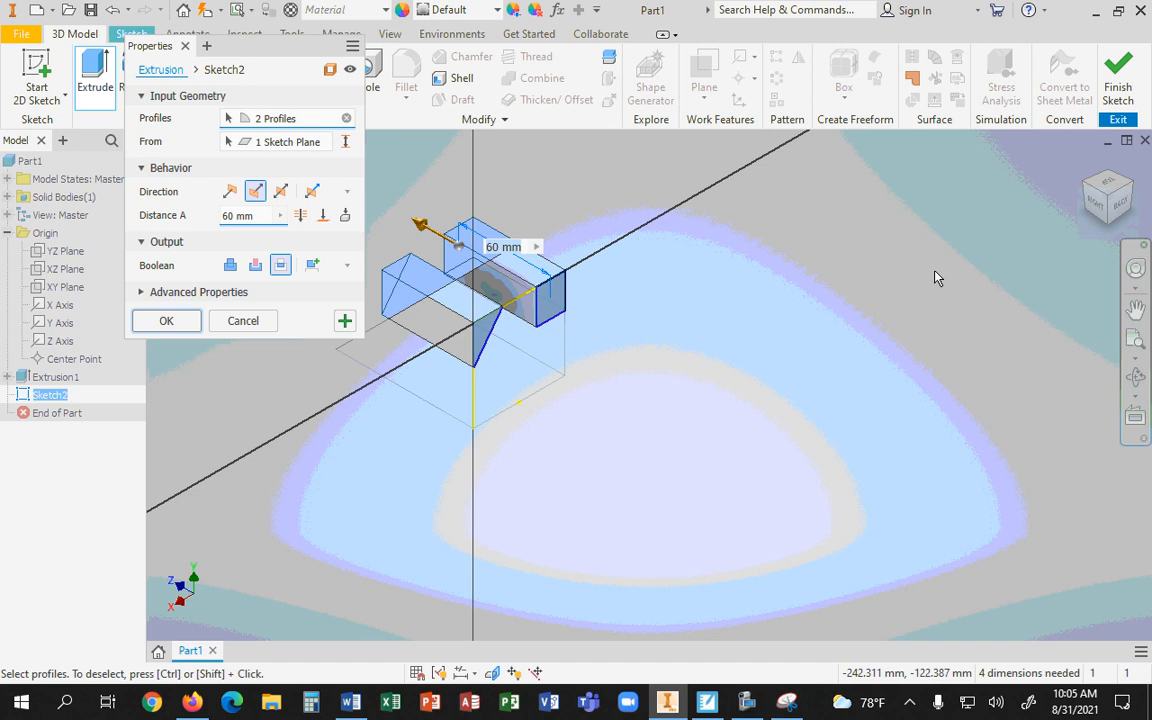
Step: Cut the two profiles through the block, ending the extrusion at the sloped front face instead of at a fixed distance
{"action": "left_click", "coordinate": [1084, 181]}
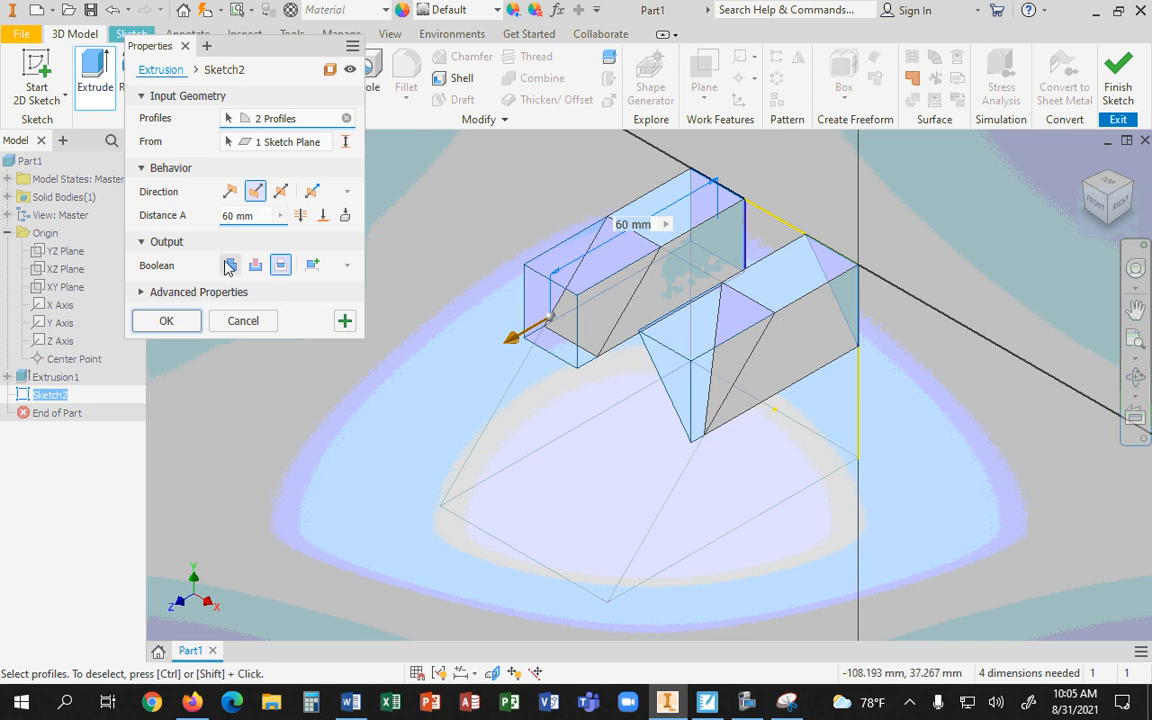
{"action": "left_click", "coordinate": [256, 268]}
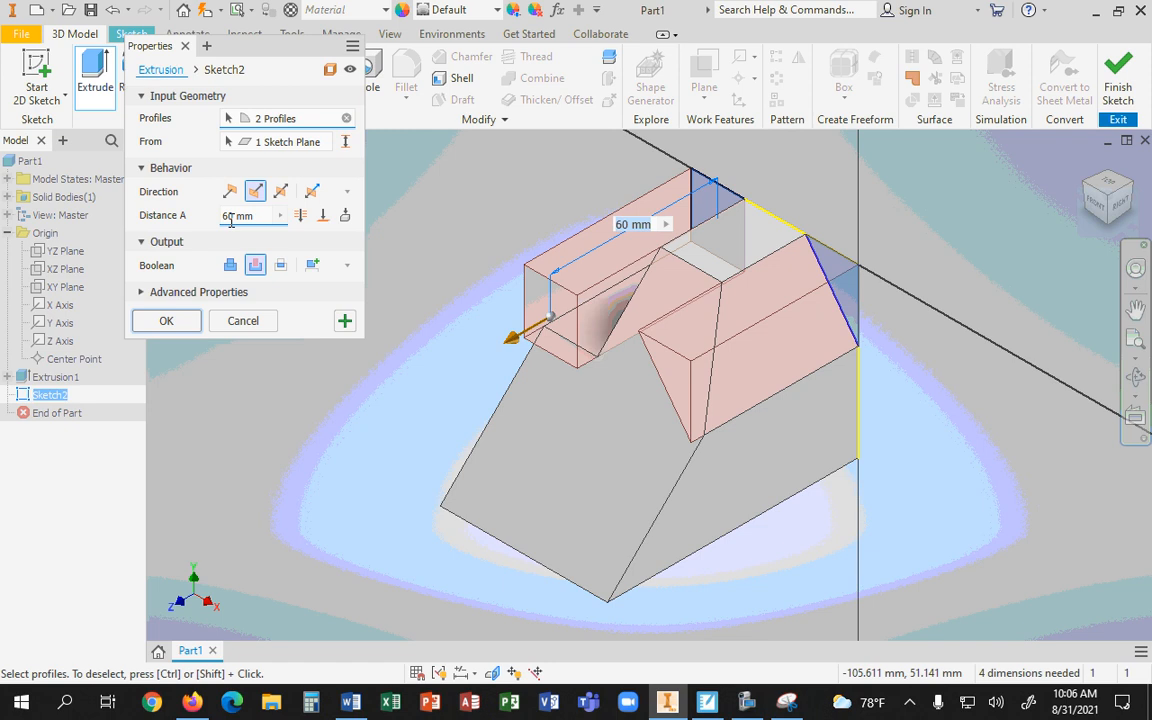
{"action": "left_click", "coordinate": [323, 216]}
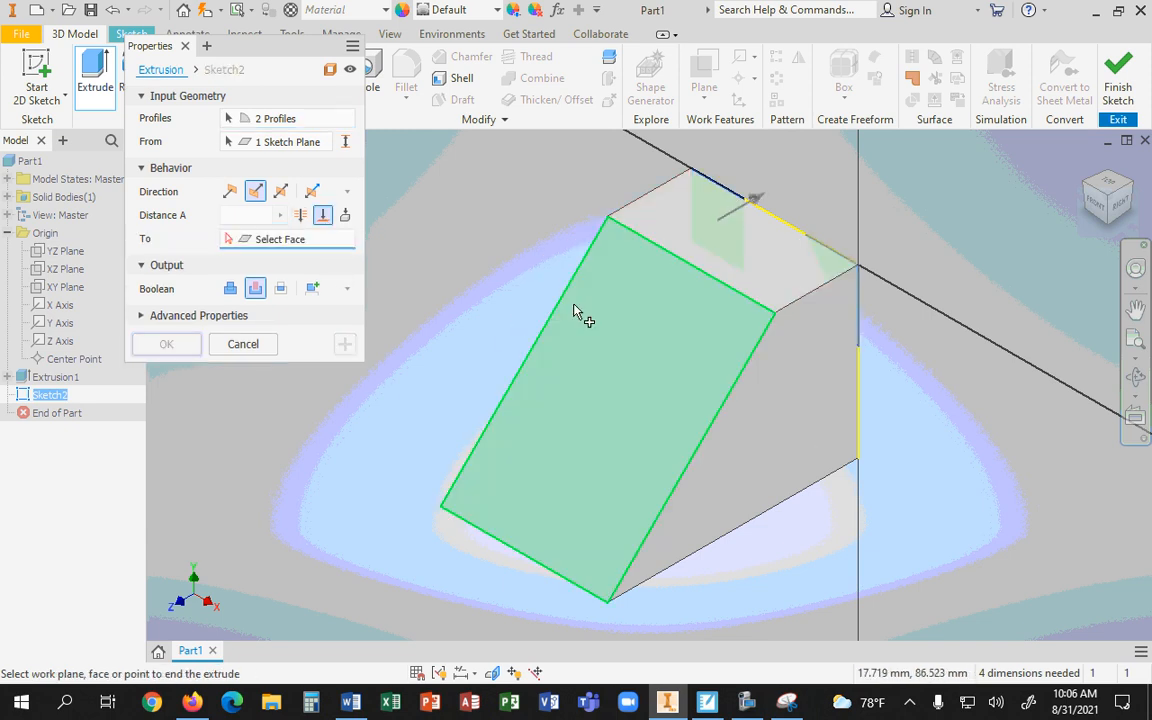
{"action": "left_click", "coordinate": [601, 319]}
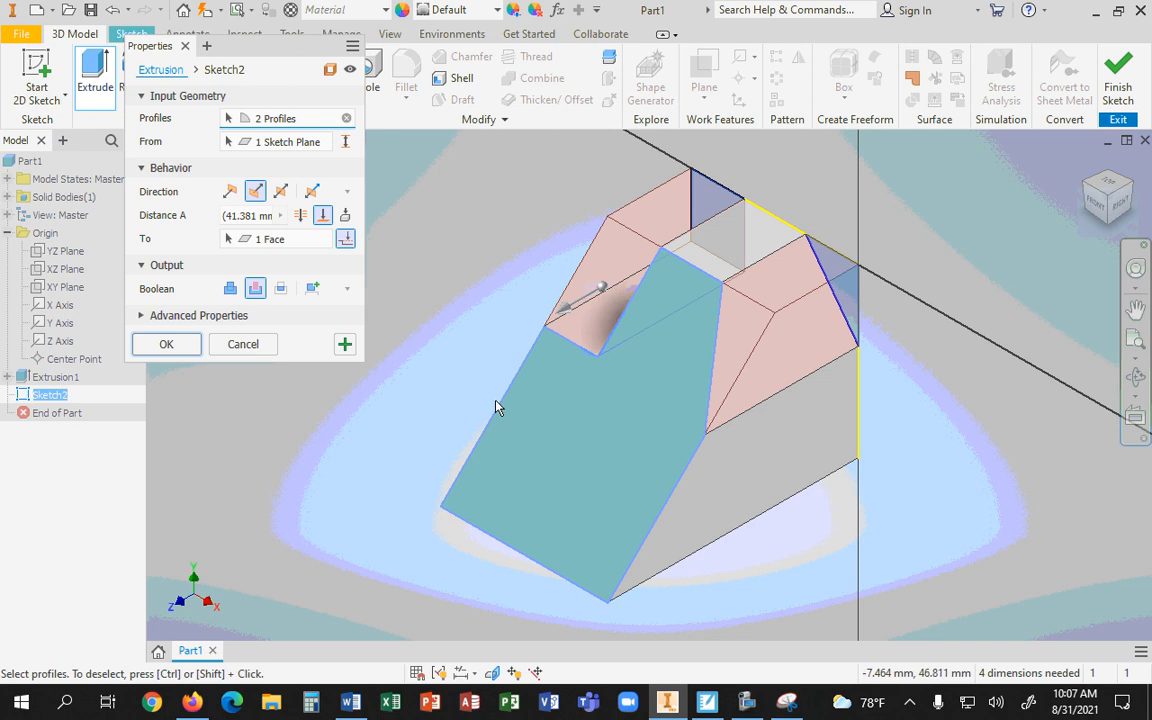
{"action": "left_click", "coordinate": [170, 347]}
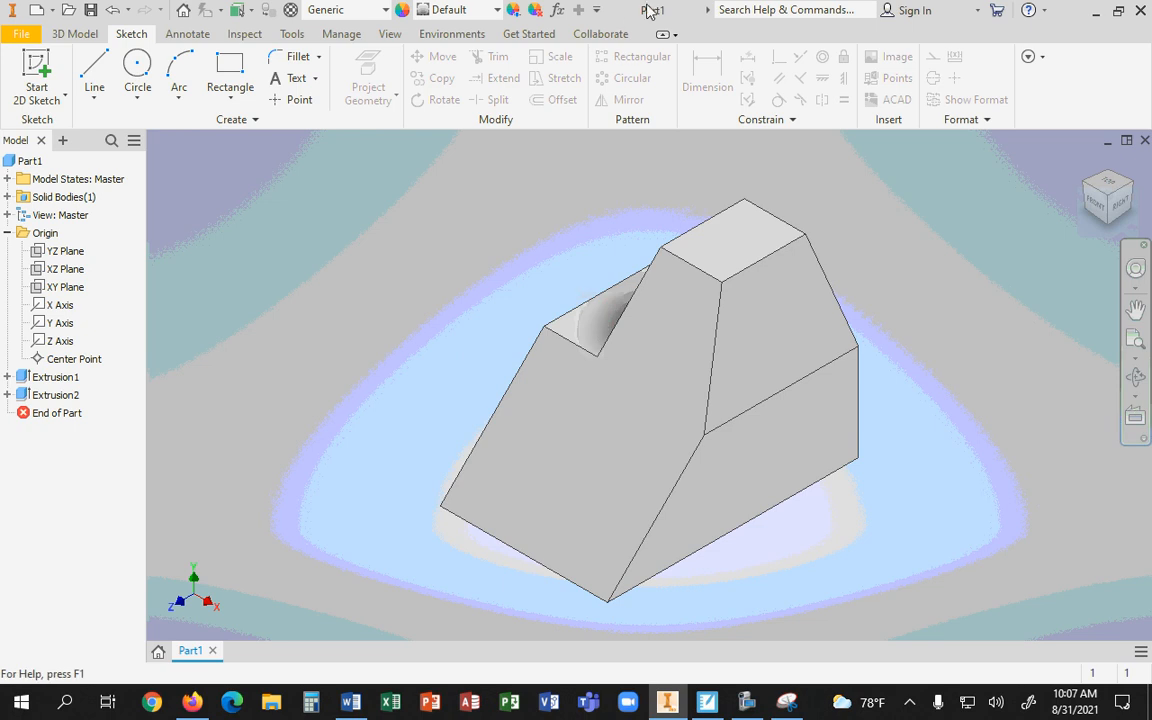
Step: Restore the window beside the isometric drawing, open the cut extrusion's sketch to examine its profiles from the back, and exit the sketch
{"action": "left_click_drag", "start_coordinate": [631, 12], "coordinate": [1149, 180]}
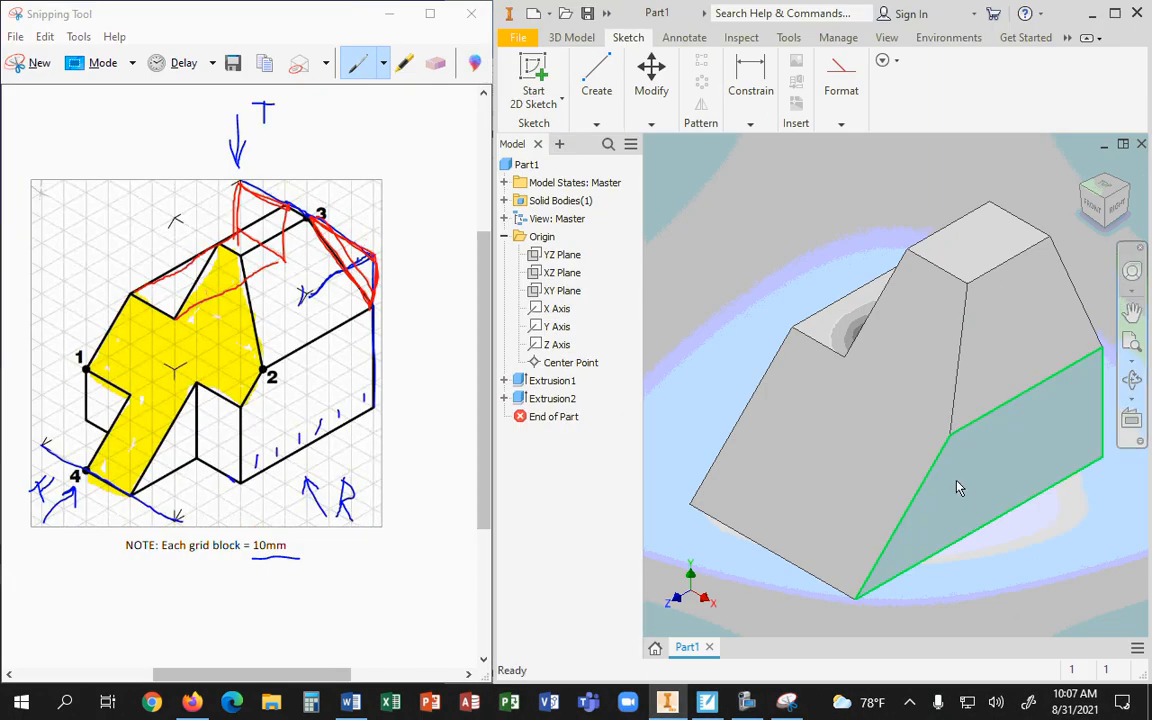
{"action": "left_click", "coordinate": [504, 399]}
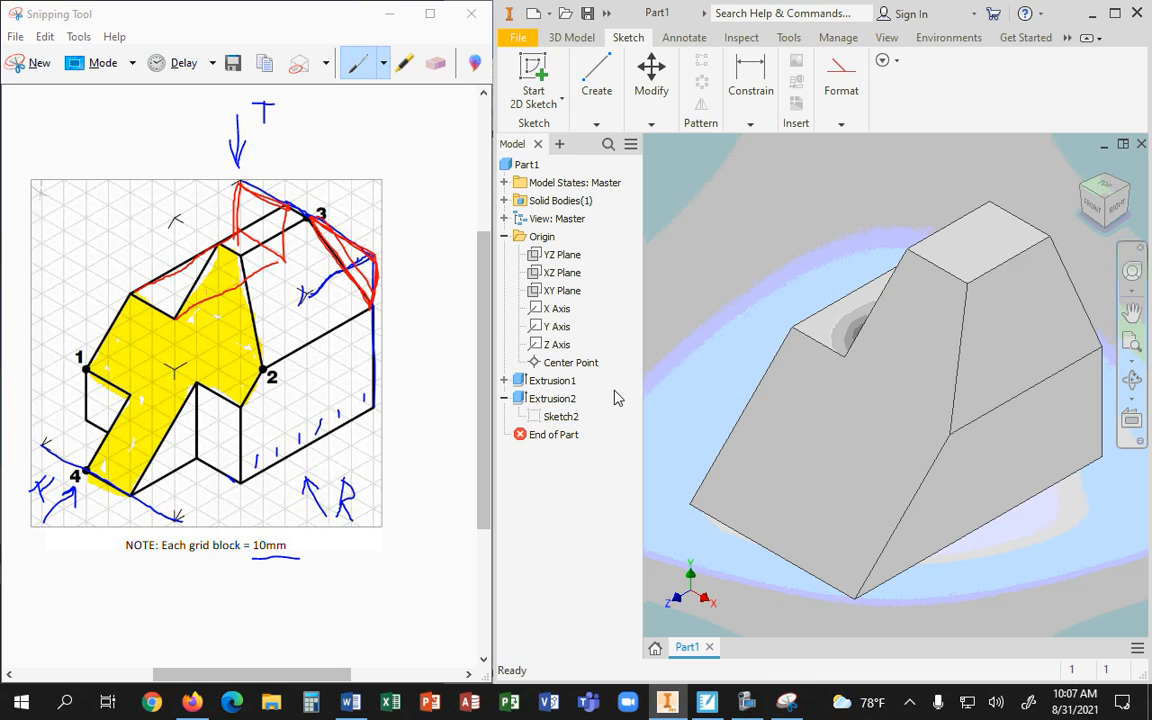
{"action": "left_click", "coordinate": [554, 422]}
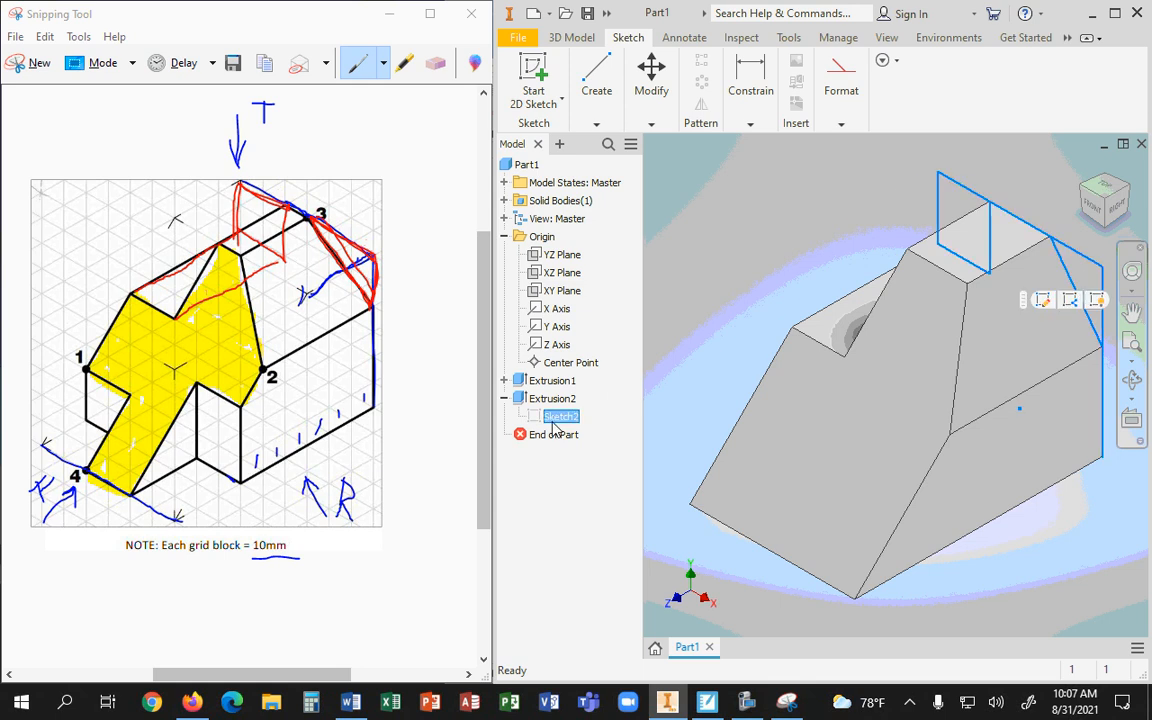
{"action": "right_click", "coordinate": [555, 427]}
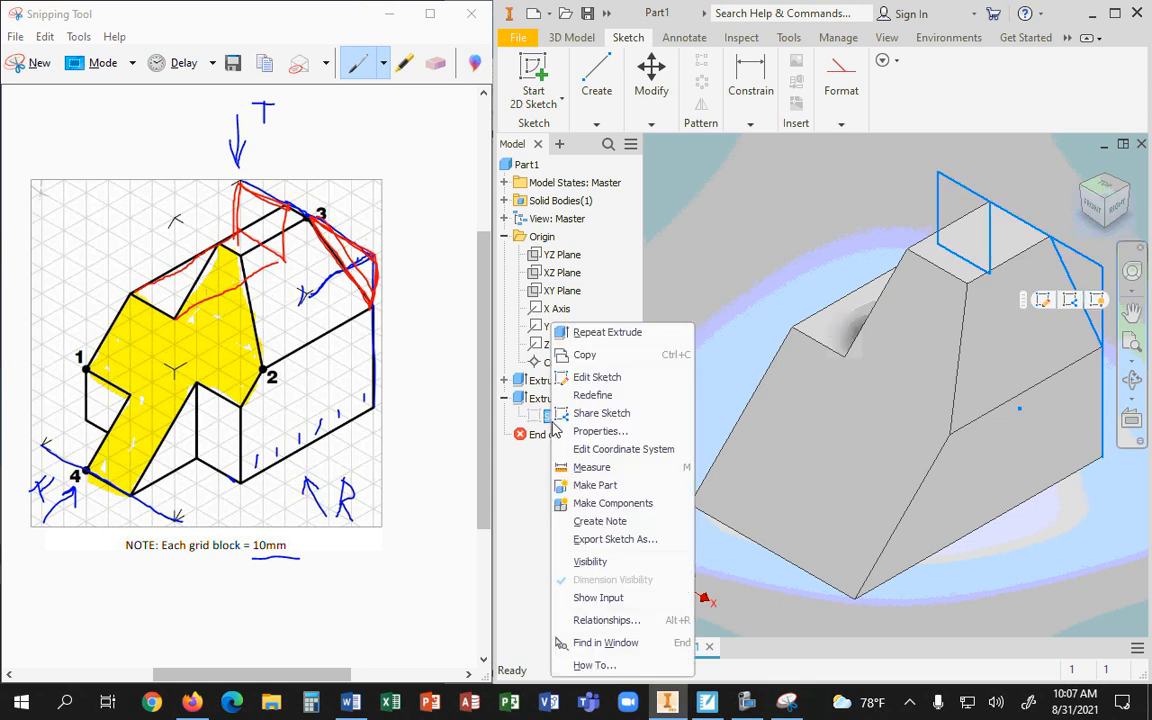
{"action": "left_click", "coordinate": [590, 377]}
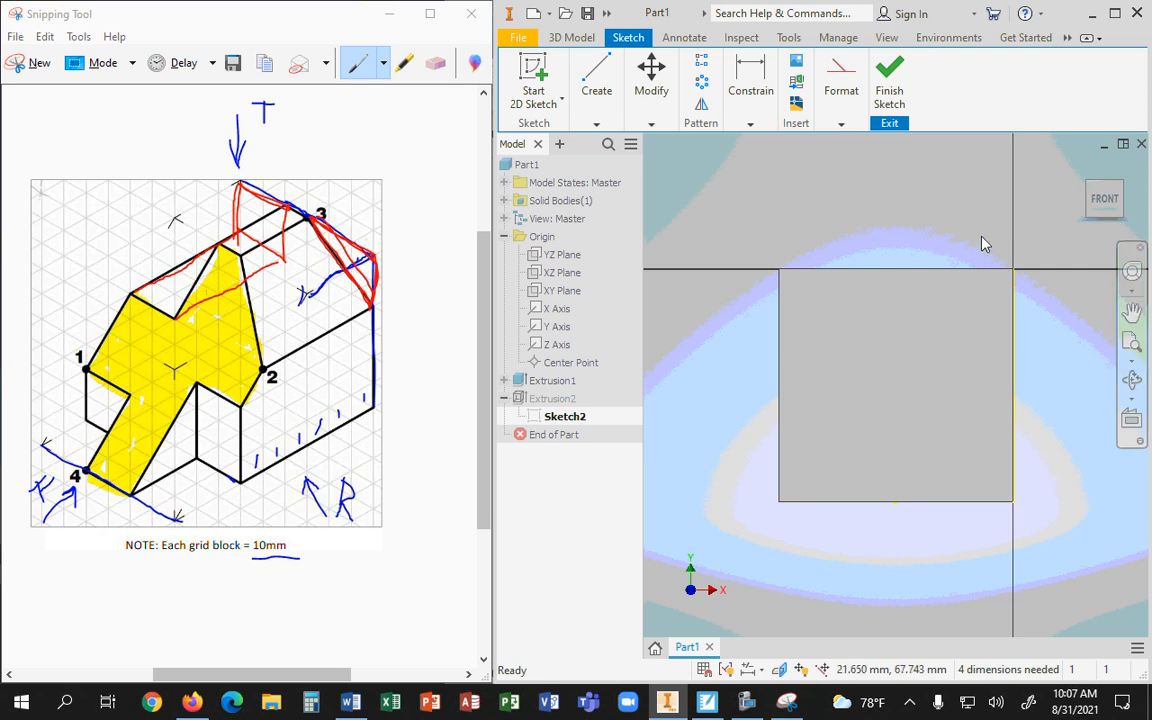
{"action": "left_click", "coordinate": [1086, 181]}
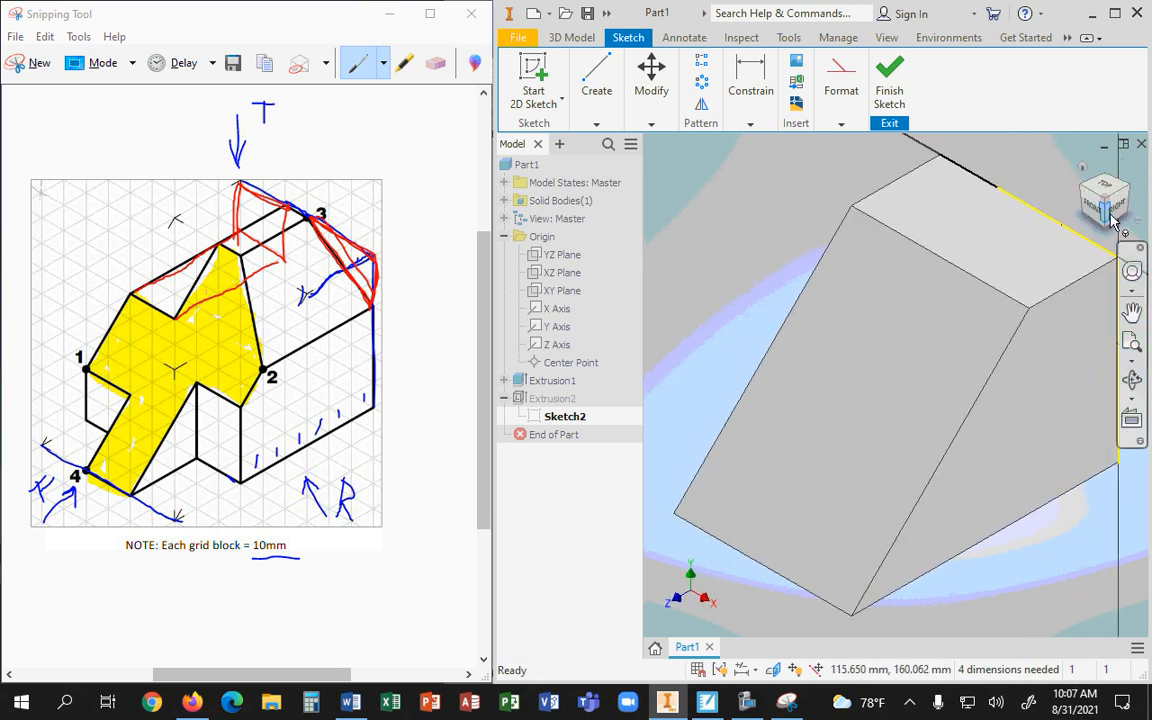
{"action": "left_click", "coordinate": [1130, 190]}
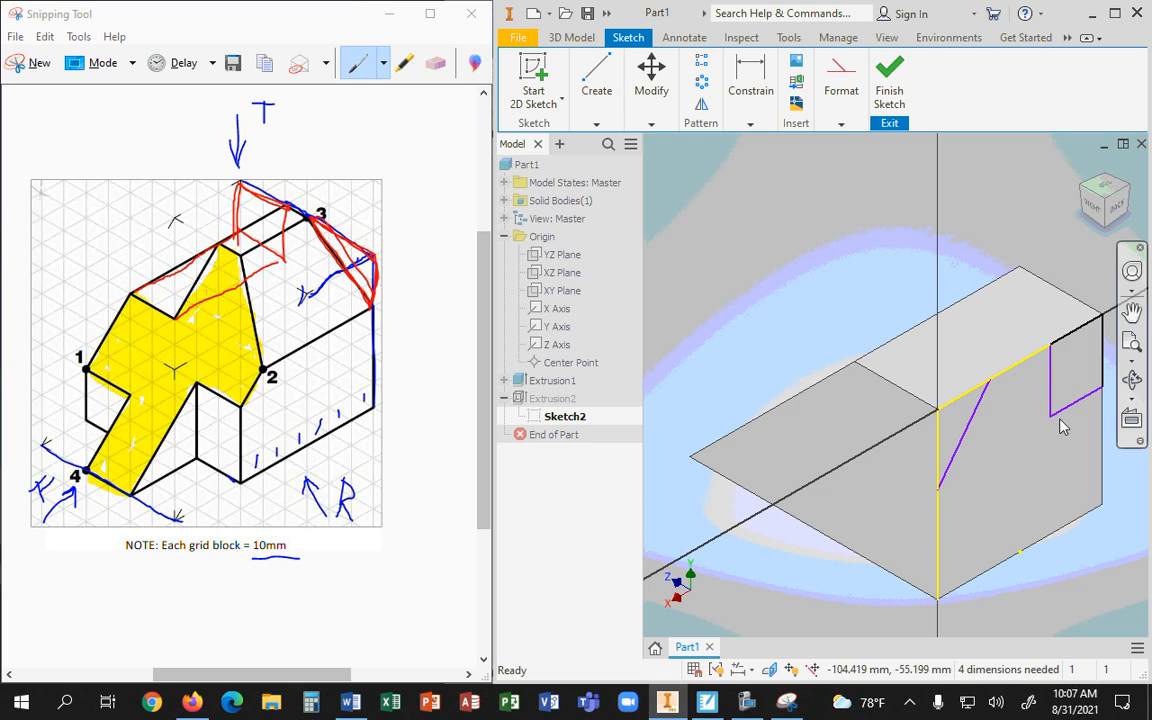
{"action": "left_click", "coordinate": [1085, 173]}
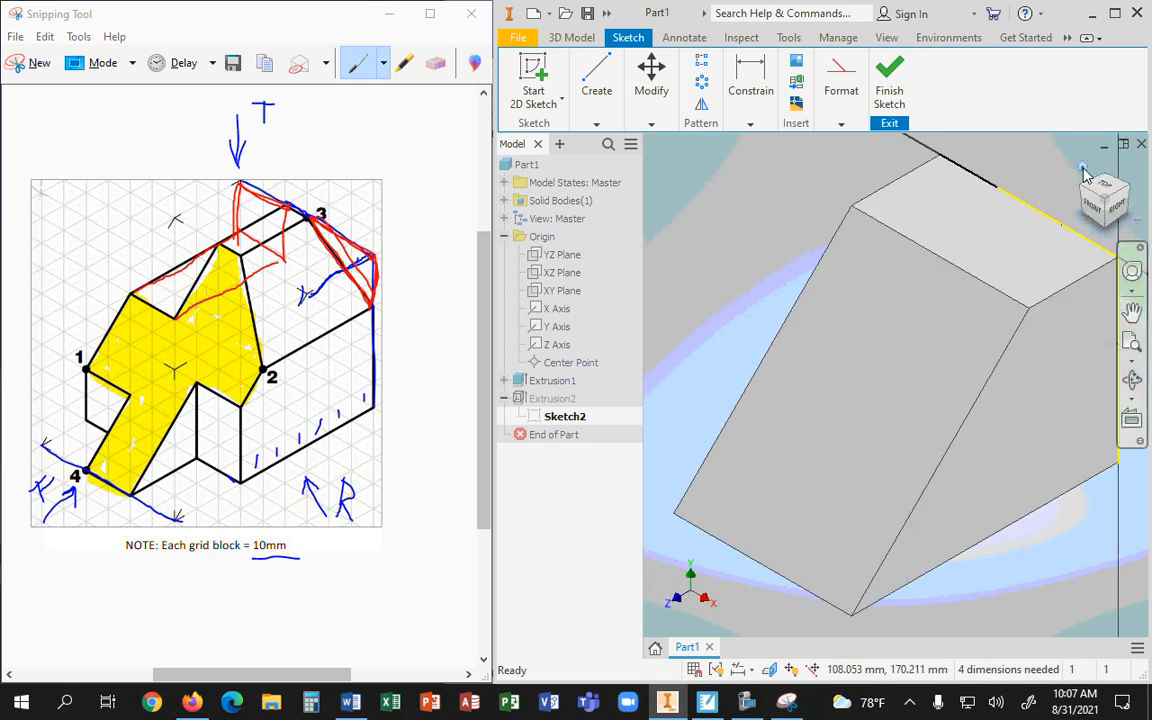
{"action": "left_click", "coordinate": [899, 105]}
Step: Reopen Sketch2 of the cut extrusion for editing
{"action": "left_click", "coordinate": [560, 418]}
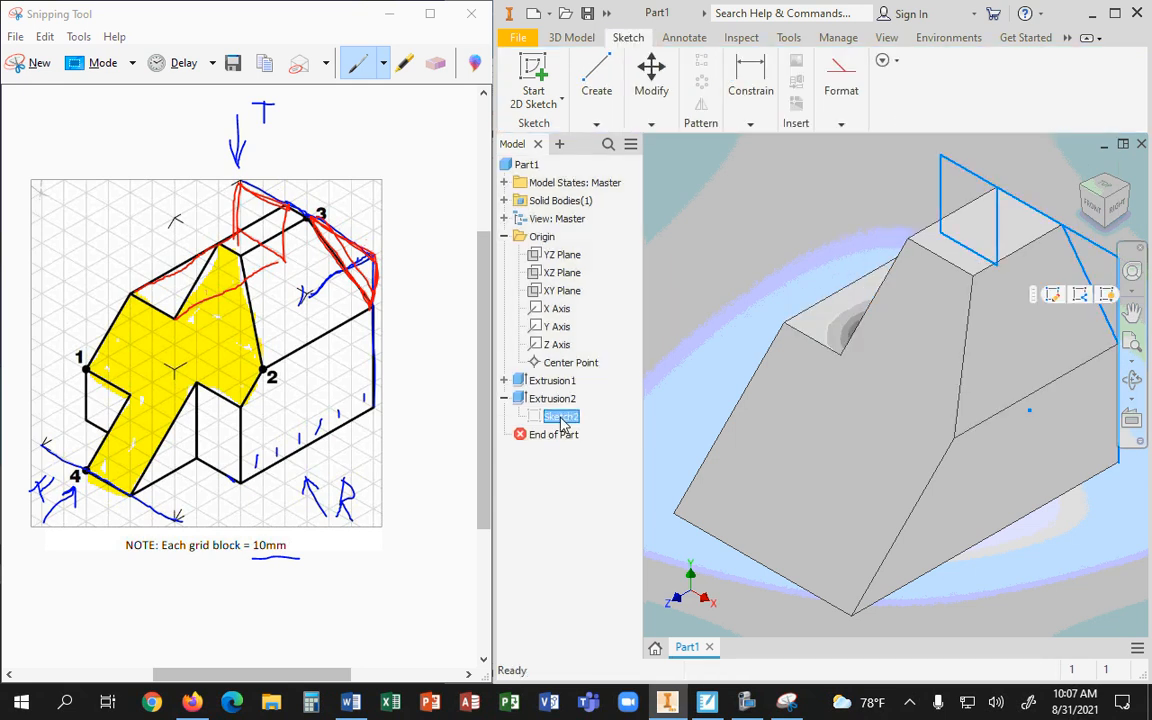
{"action": "right_click", "coordinate": [560, 418]}
{"action": "left_click", "coordinate": [560, 376]}
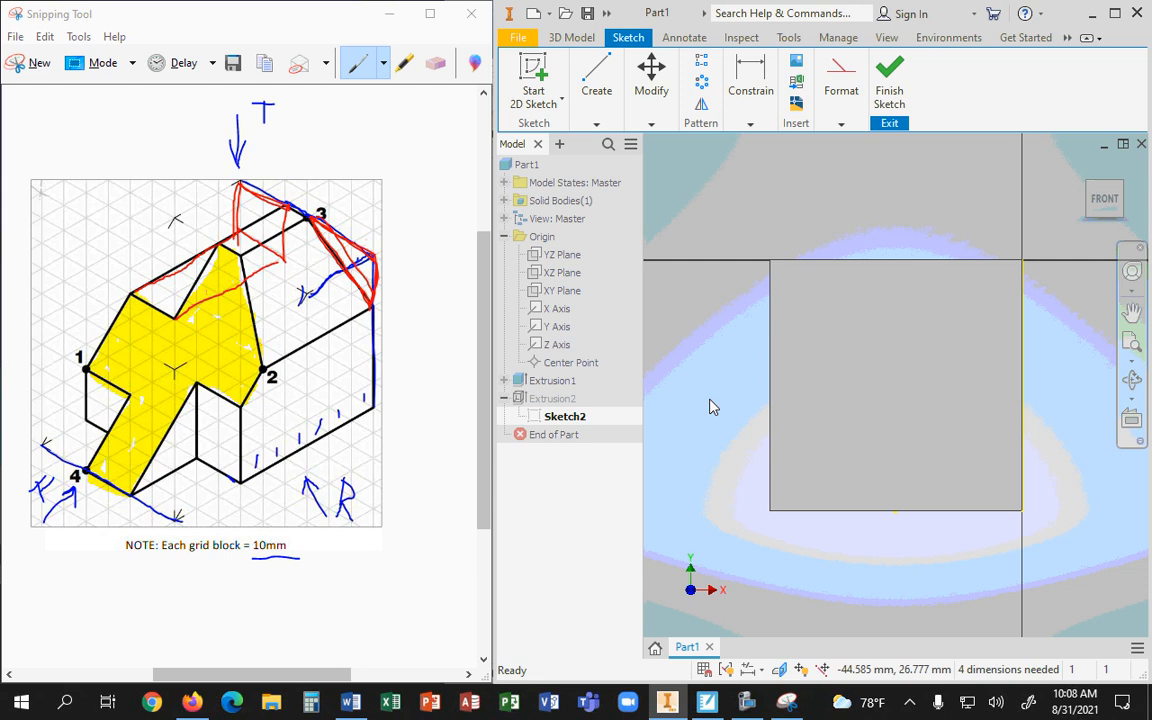
Step: Switch the model's visual style to Wireframe so the sketch profiles show, and place the window back beside the isometric drawing
{"action": "left_click", "coordinate": [1116, 14]}
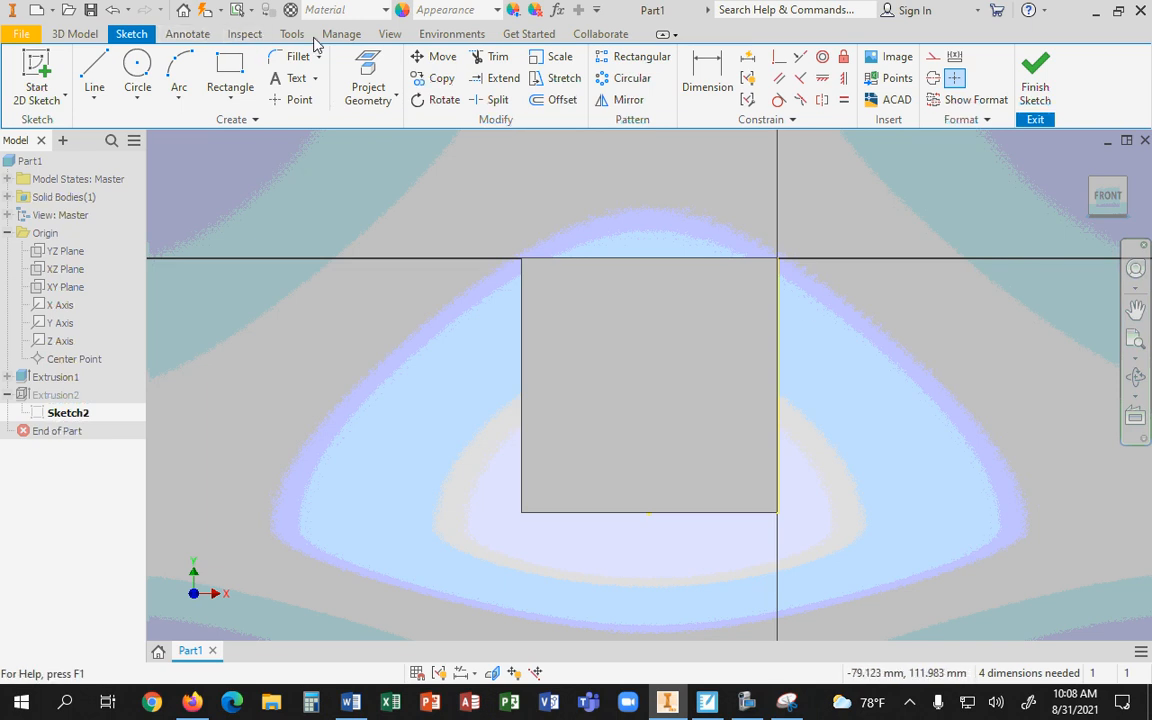
{"action": "left_click", "coordinate": [389, 34]}
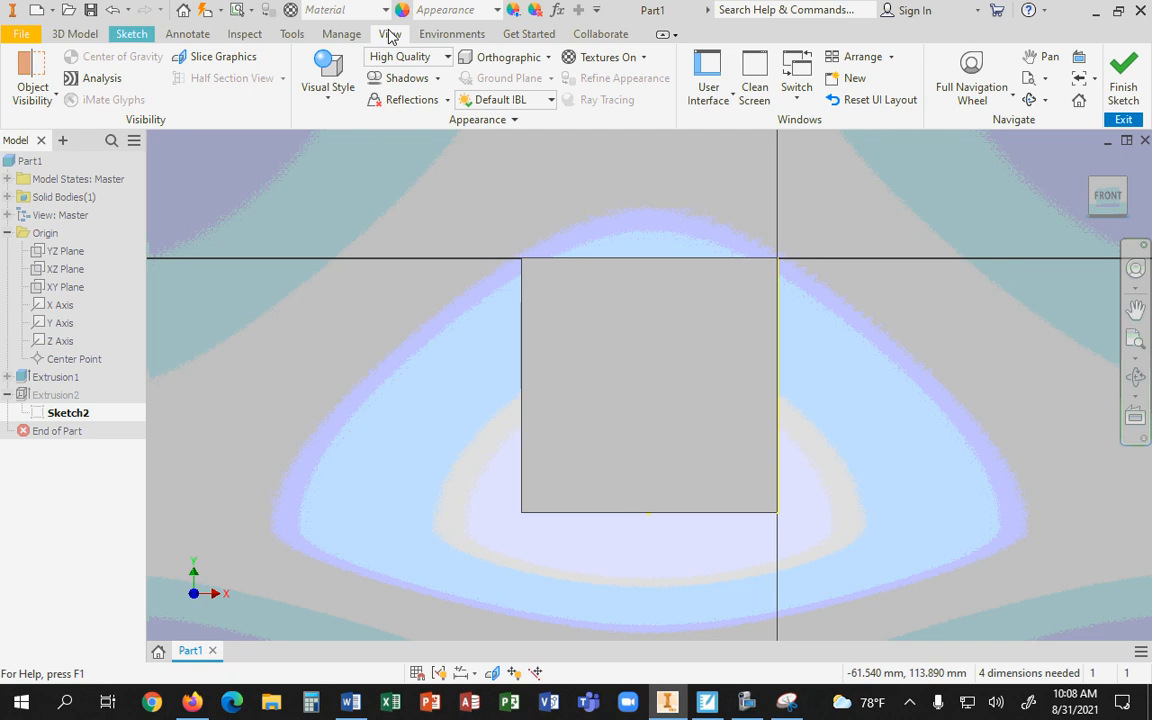
{"action": "left_click", "coordinate": [331, 100]}
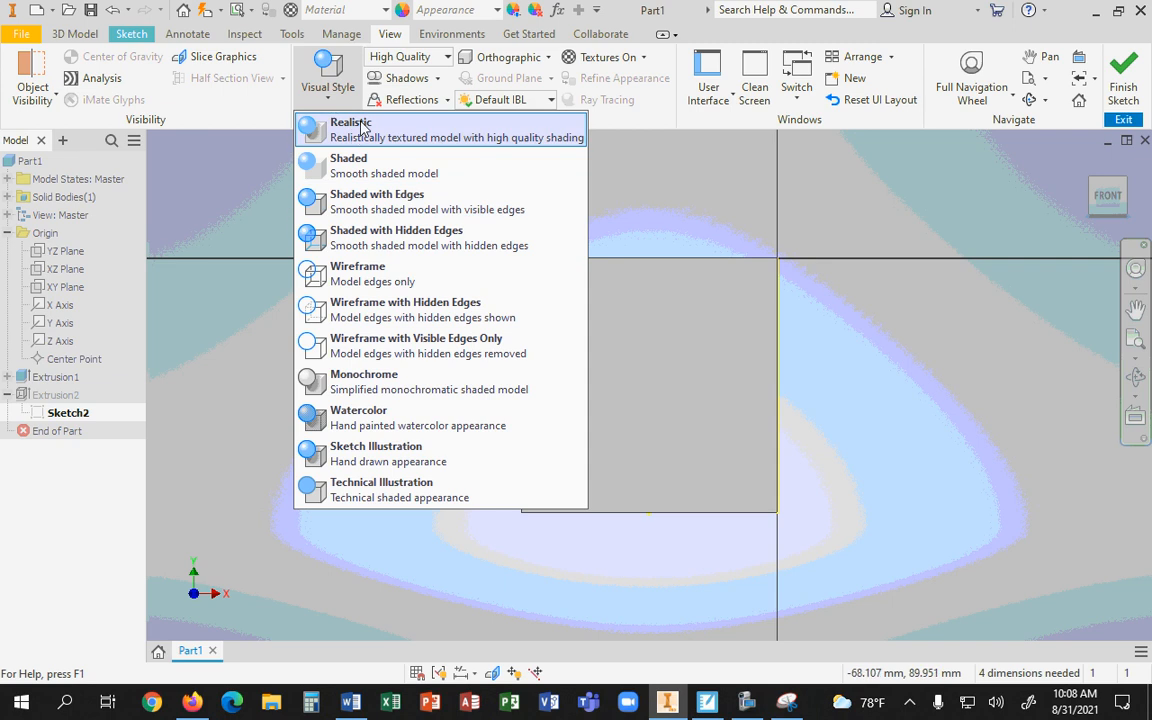
{"action": "left_click", "coordinate": [320, 268]}
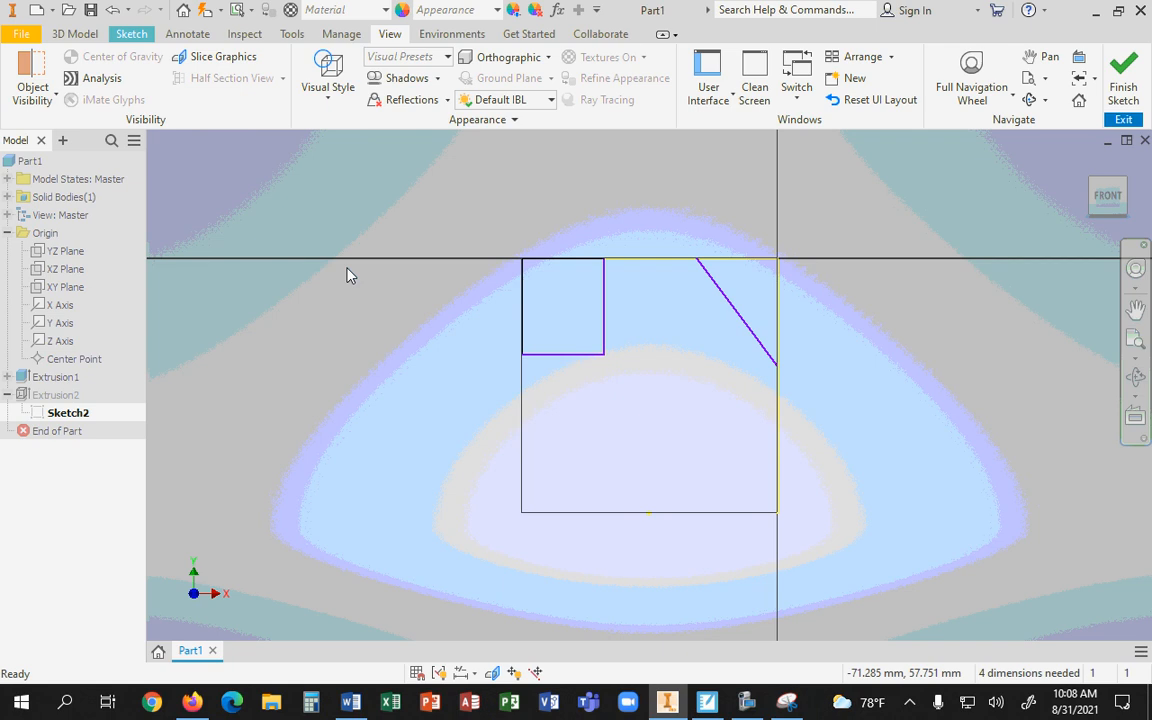
{"action": "left_click", "coordinate": [331, 104]}
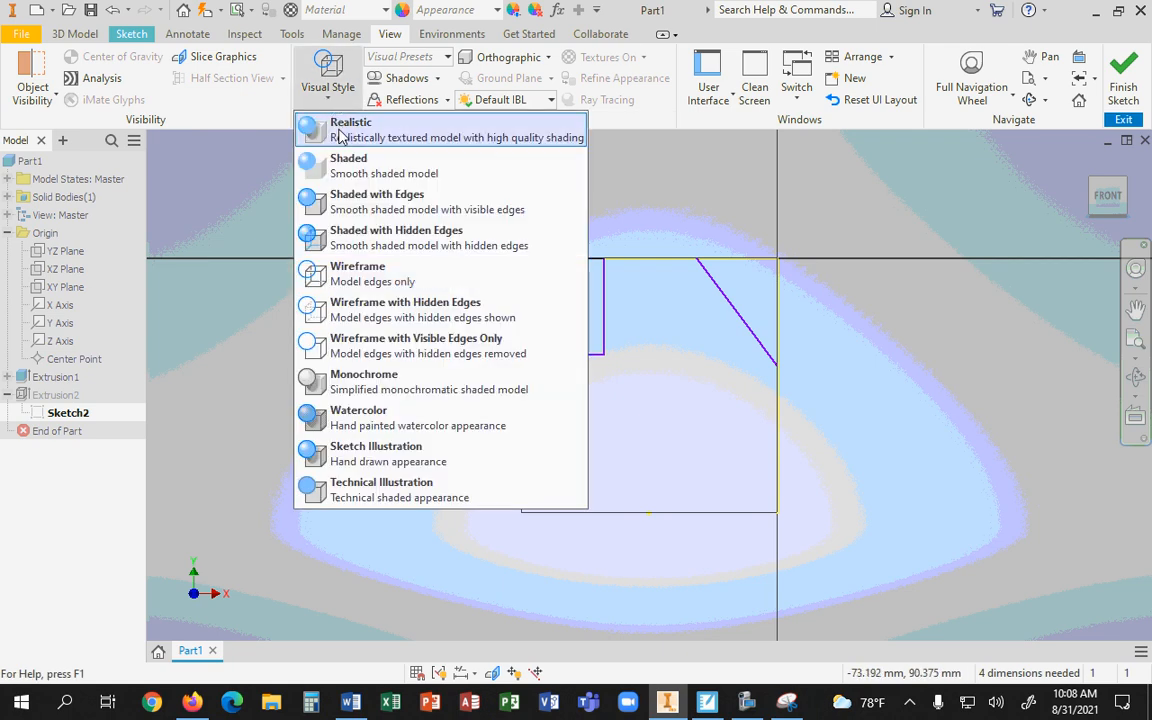
{"action": "left_click", "coordinate": [878, 355]}
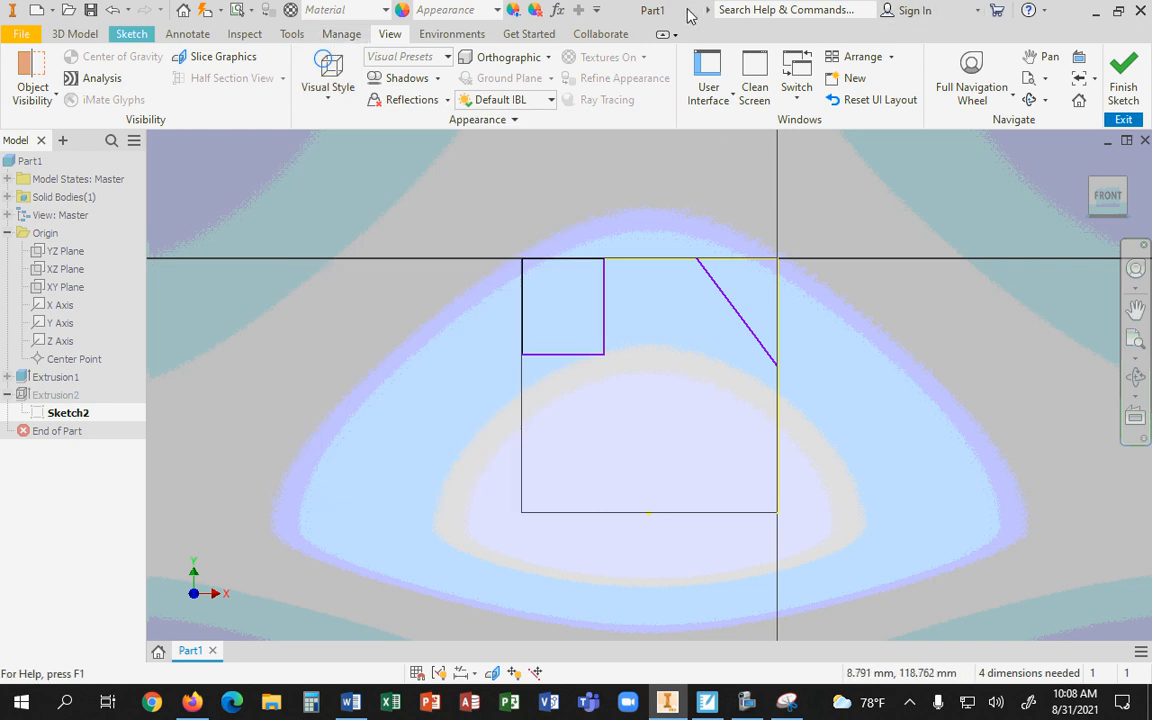
{"action": "left_click_drag", "start_coordinate": [690, 9], "coordinate": [1150, 165]}
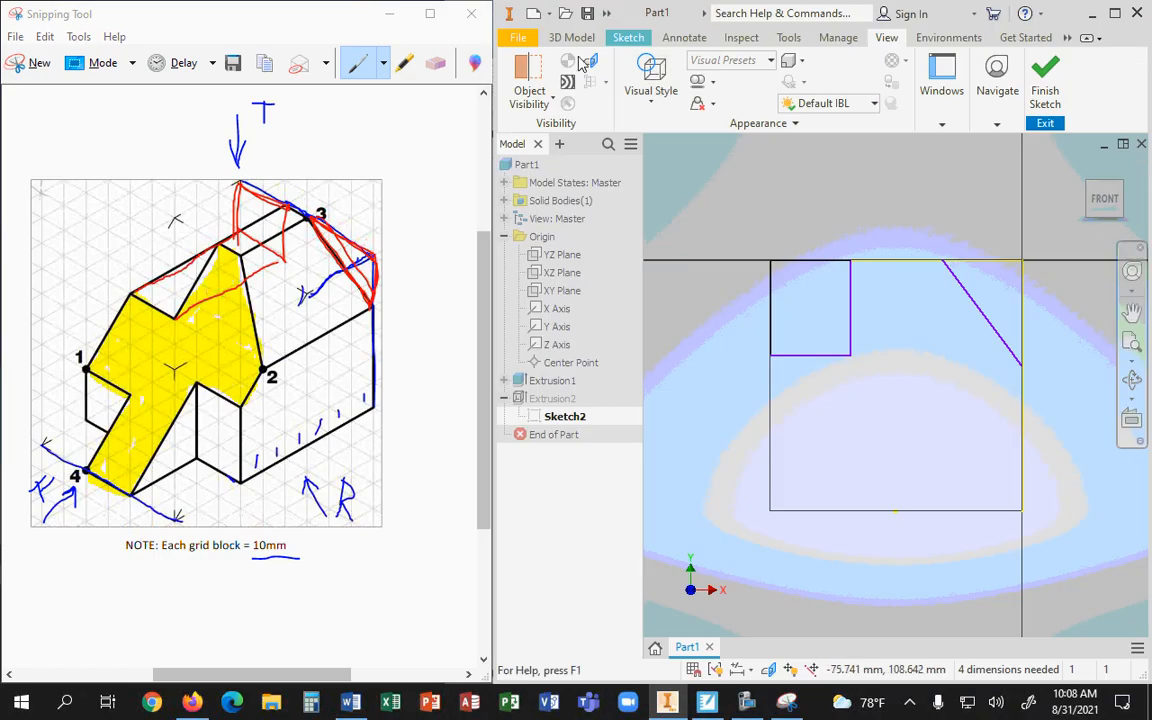
Step: Dimension the height of the square notch profile, from its lower line to the block's top edge, as 20 mm
{"action": "left_click", "coordinate": [628, 37]}
{"action": "left_click", "coordinate": [751, 95]}
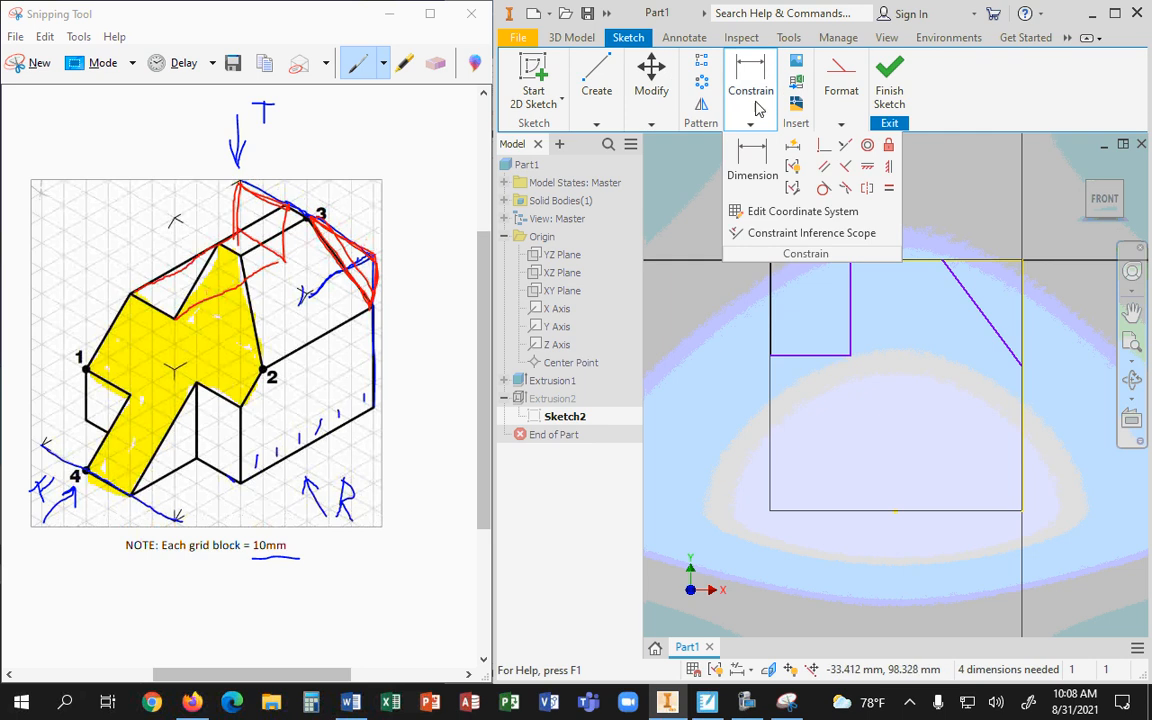
{"action": "left_click", "coordinate": [755, 157]}
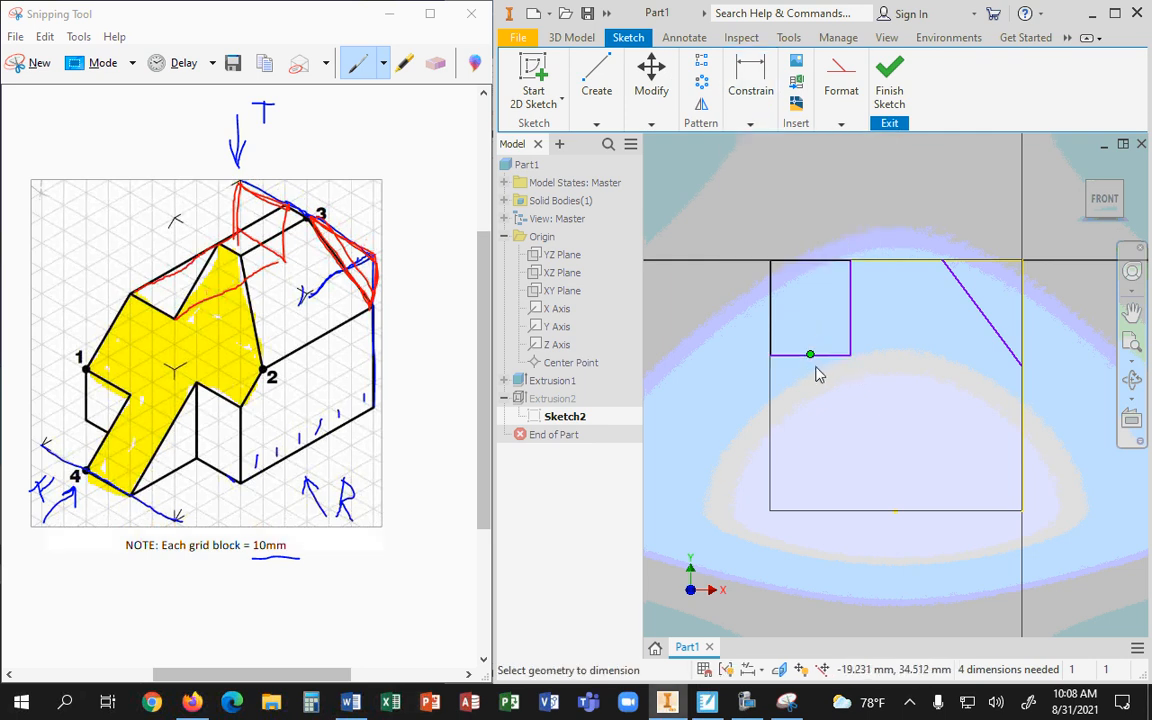
{"action": "key", "text": "Escape"}
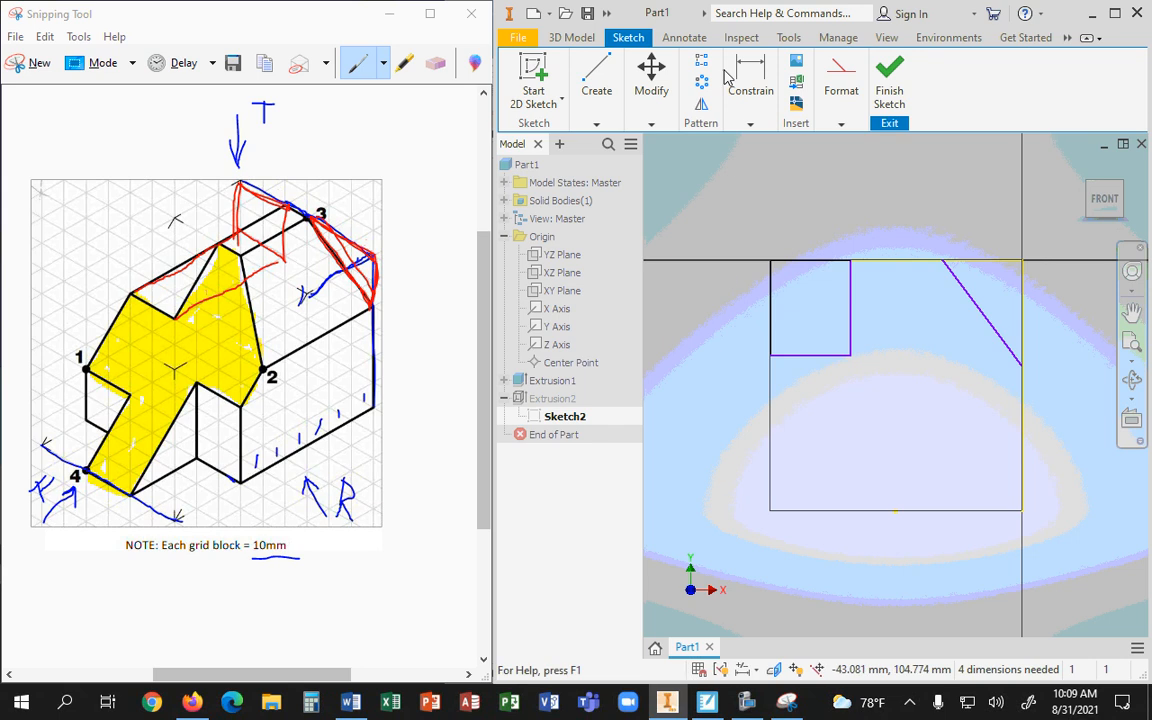
{"action": "left_click", "coordinate": [759, 74]}
{"action": "left_click", "coordinate": [752, 157]}
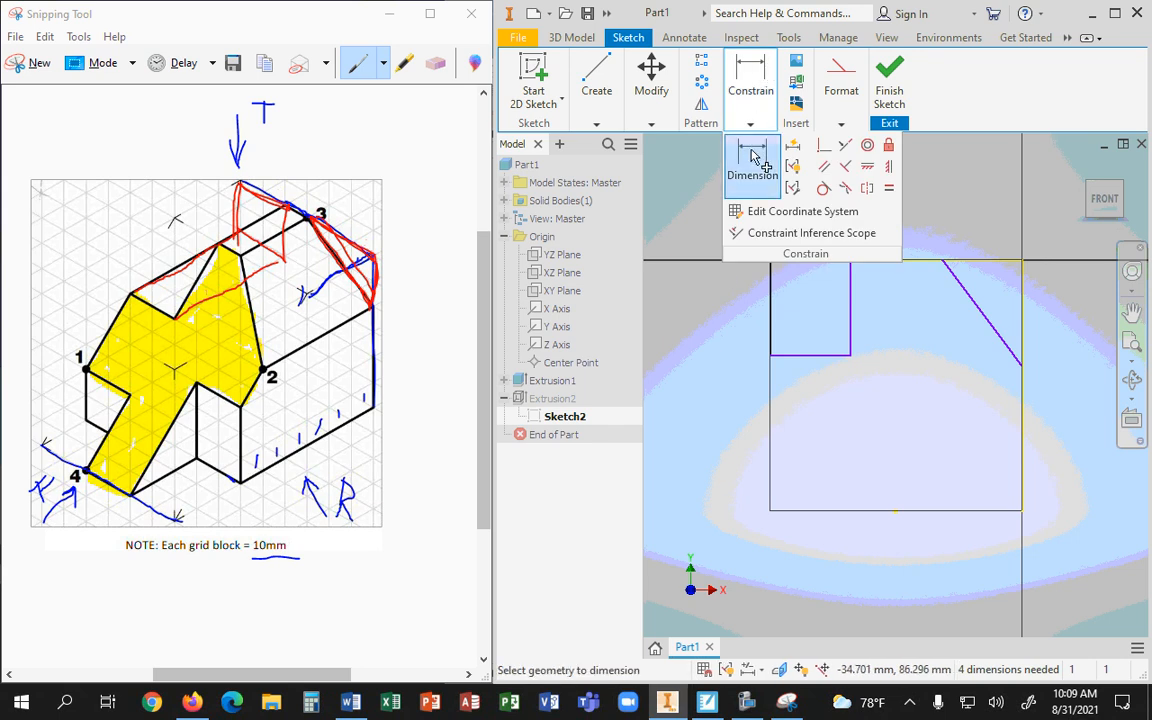
{"action": "left_click", "coordinate": [784, 356]}
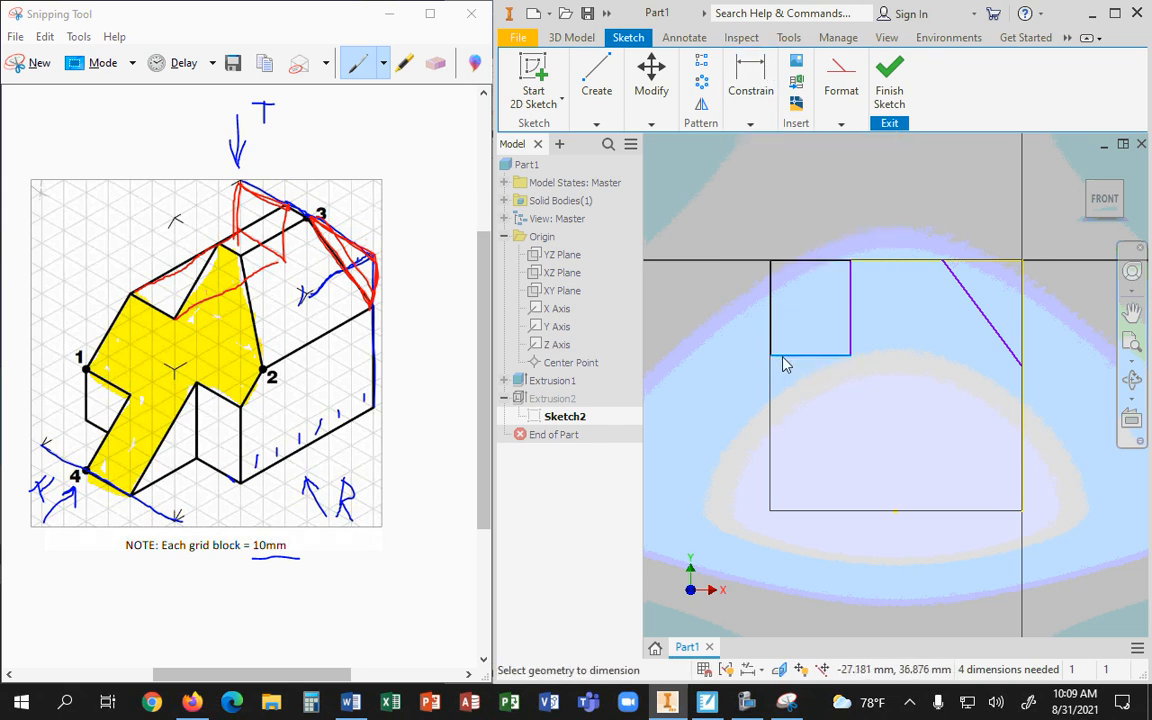
{"action": "left_click", "coordinate": [795, 261]}
{"action": "left_click", "coordinate": [717, 306]}
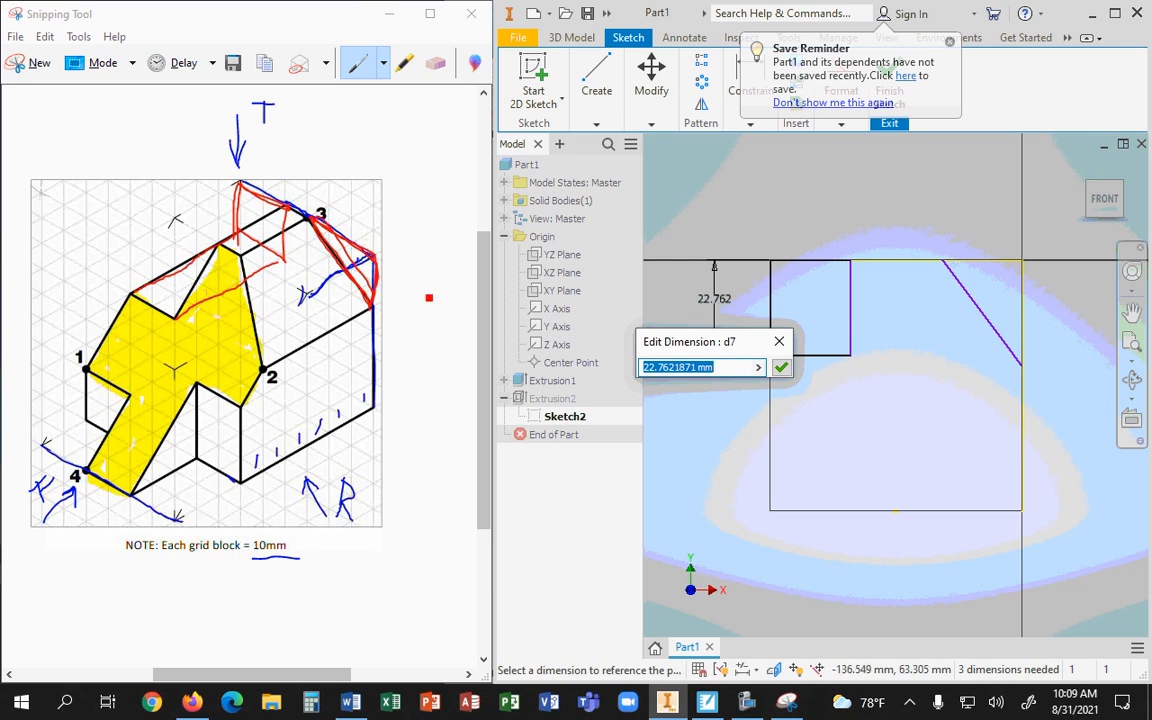
{"action": "type", "text": "20"}
{"action": "key", "text": "Return"}
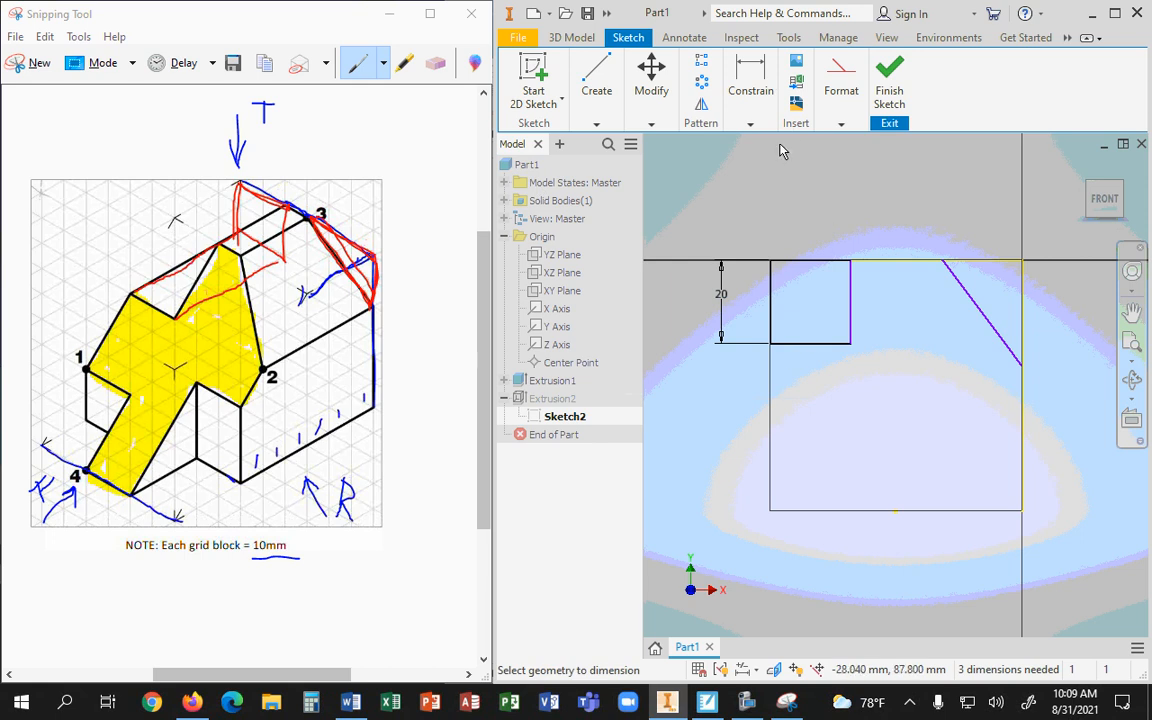
Step: Dimension the notch profile's width between its two vertical lines and link it to the height dimension d7
{"action": "left_click", "coordinate": [1114, 13]}
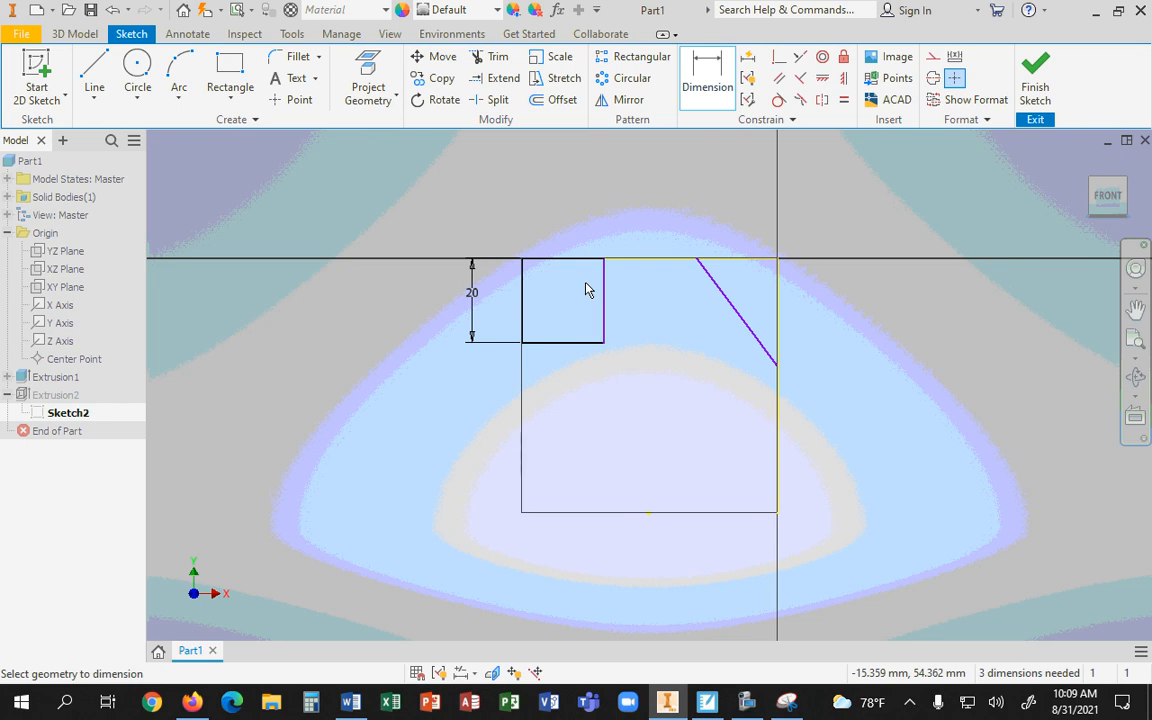
{"action": "left_click", "coordinate": [522, 290]}
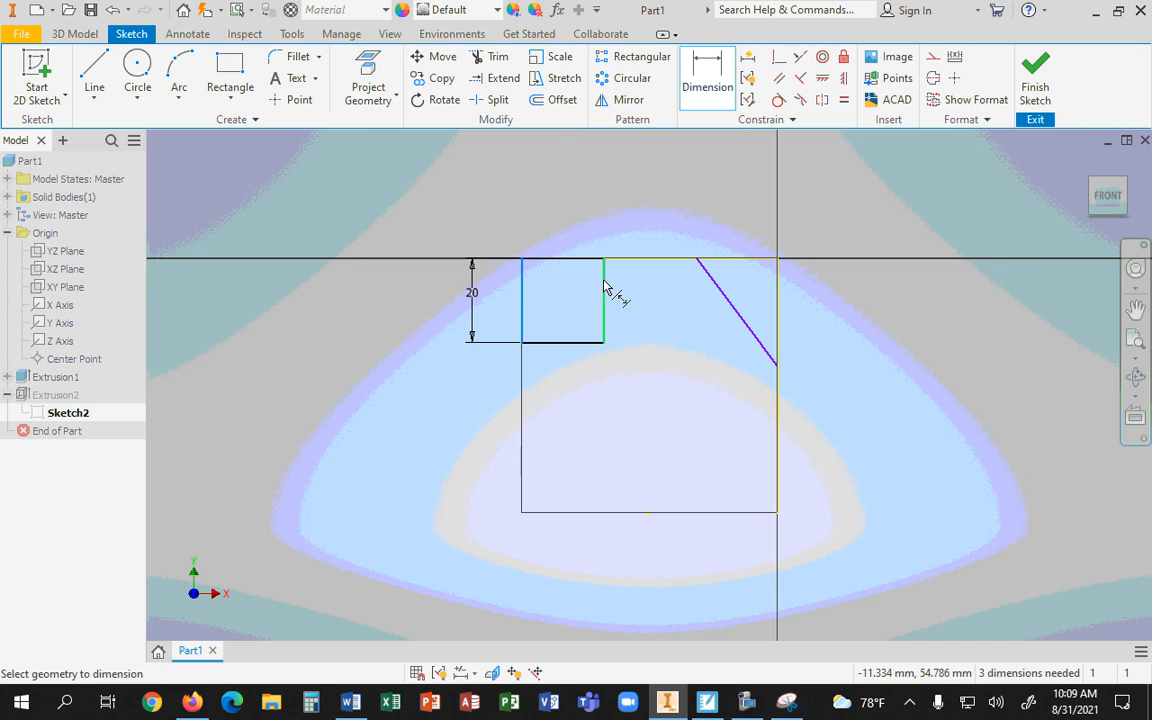
{"action": "left_click", "coordinate": [606, 289]}
{"action": "left_click", "coordinate": [566, 182]}
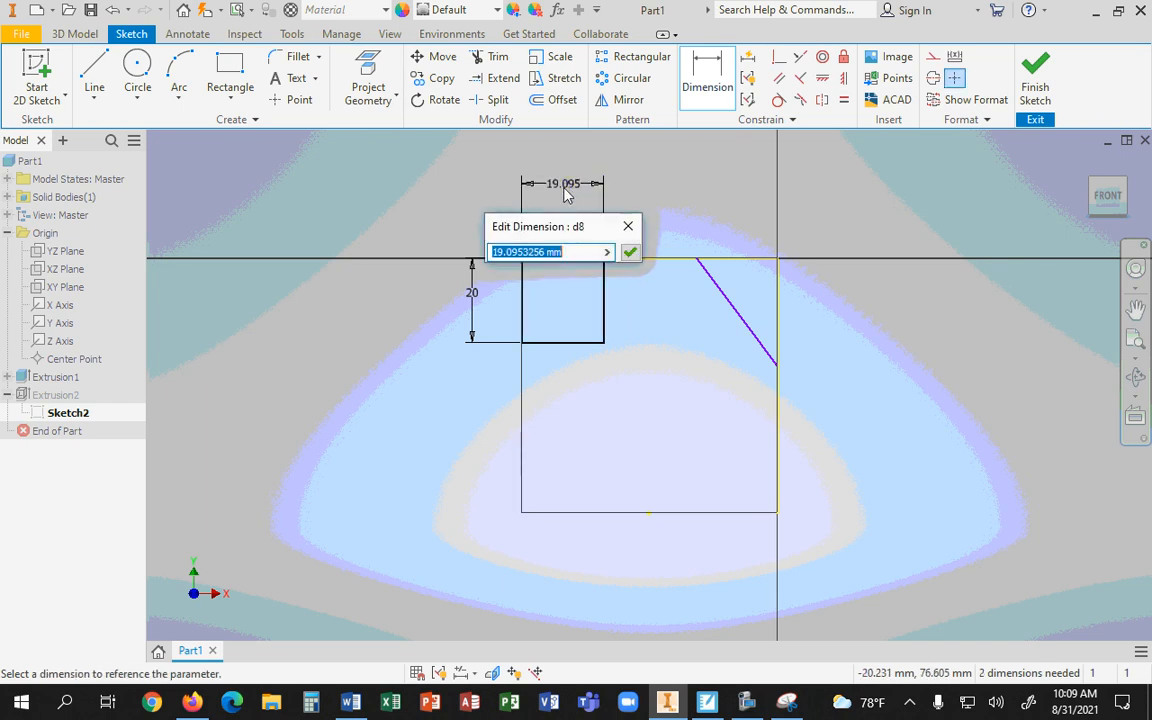
{"action": "left_click_drag", "start_coordinate": [573, 229], "coordinate": [414, 172]}
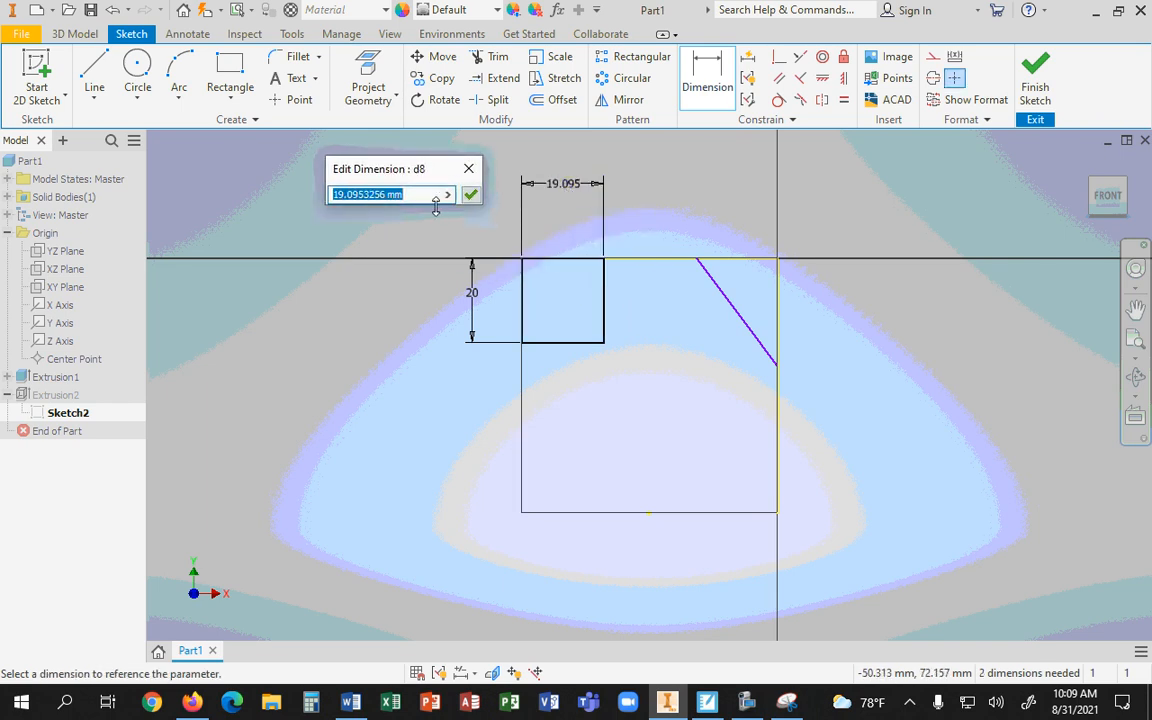
{"action": "left_click", "coordinate": [474, 296]}
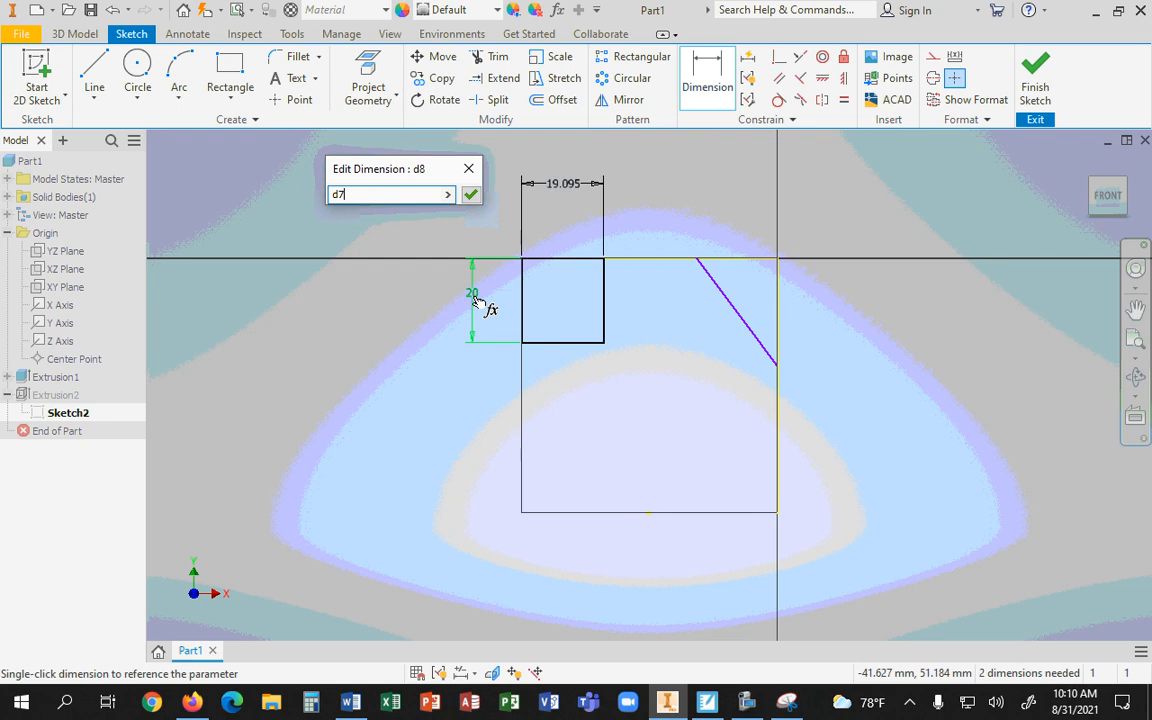
{"action": "left_click", "coordinate": [470, 194]}
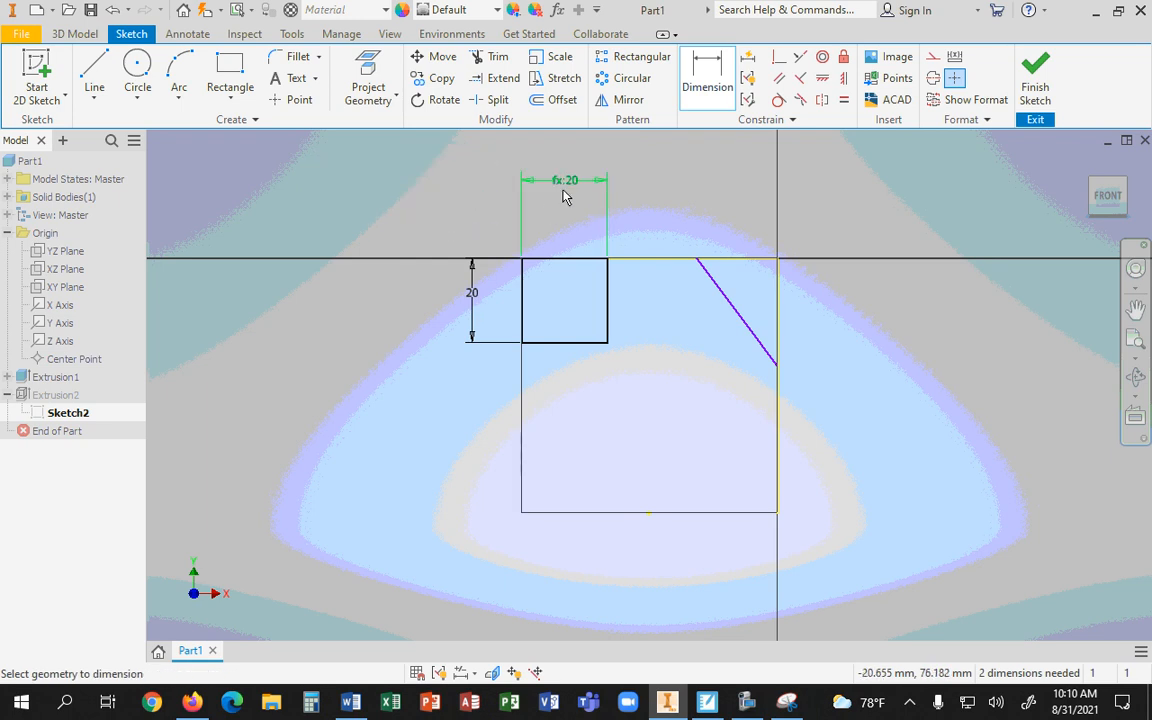
Step: Test the linked notch width by setting the height dimension to 22 mm, and set it back to 20 mm
{"action": "left_click", "coordinate": [472, 297]}
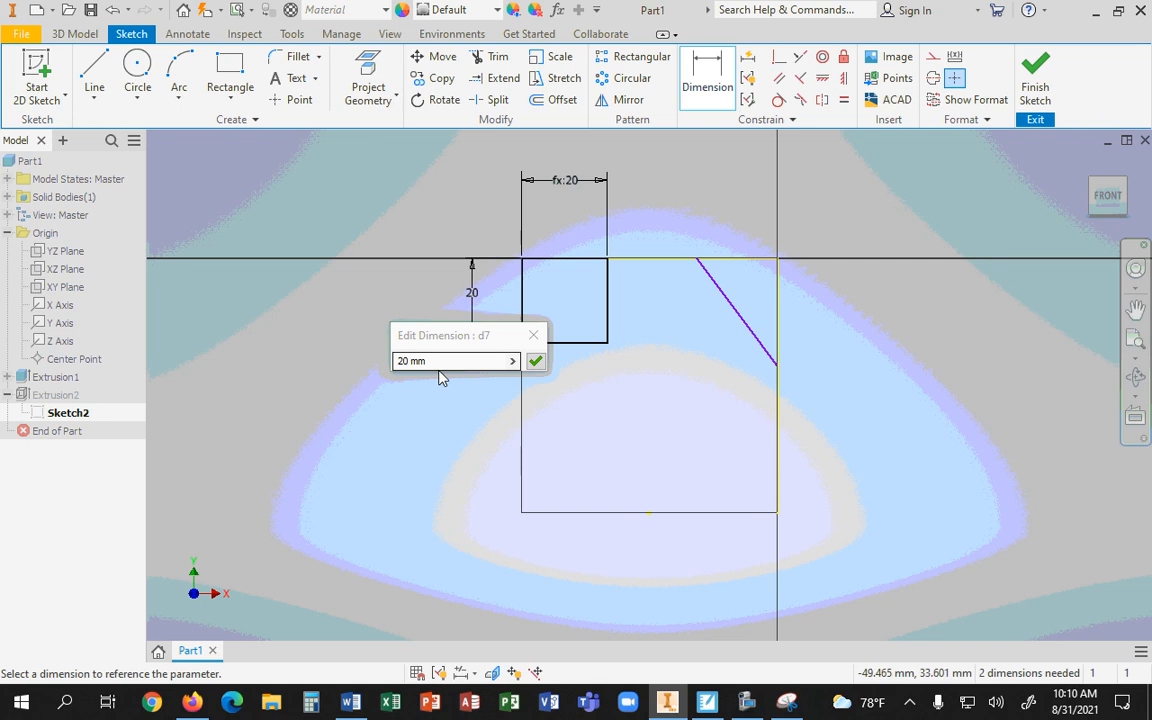
{"action": "type", "text": "22"}
{"action": "key", "text": "Return"}
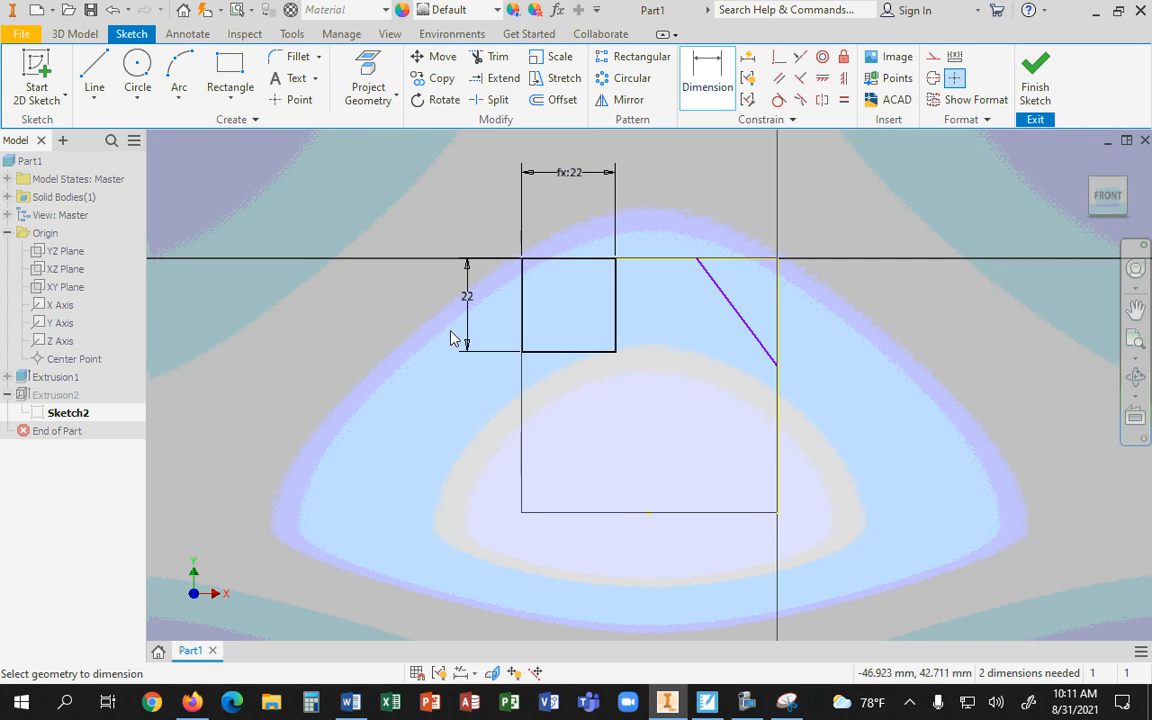
{"action": "left_click", "coordinate": [470, 297]}
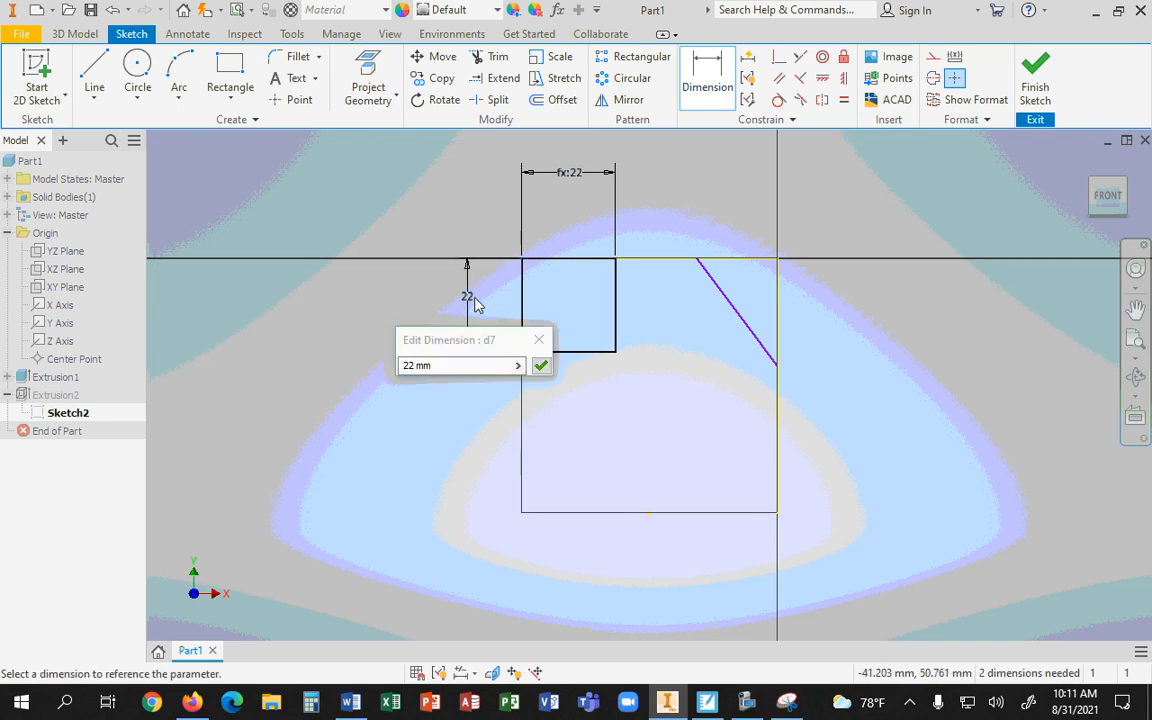
{"action": "left_click_drag", "start_coordinate": [463, 365], "coordinate": [301, 365]}
{"action": "type", "text": "20"}
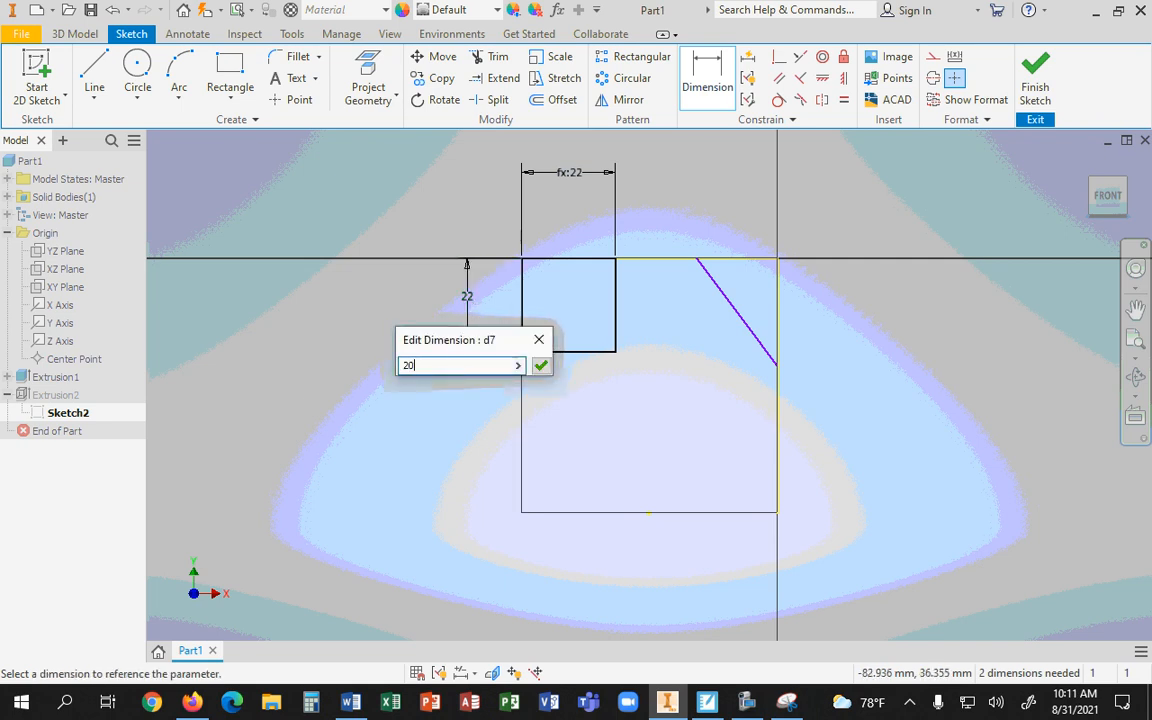
{"action": "key", "text": "Return"}
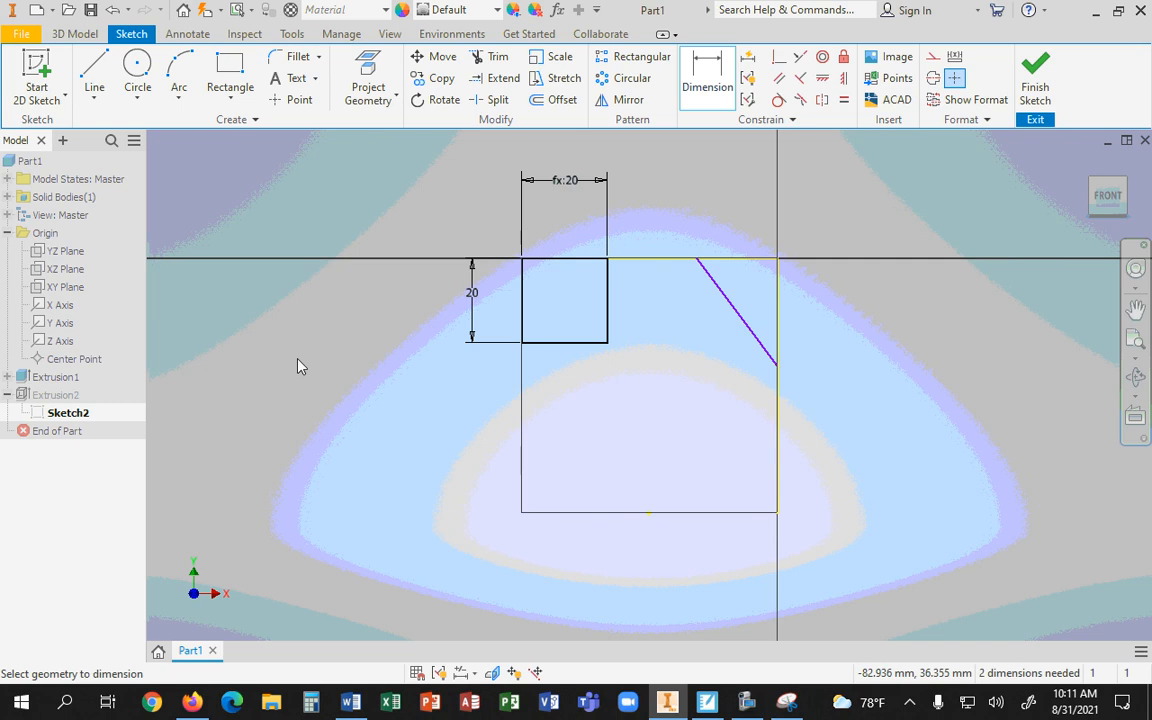
Step: With the window beside the isometric drawing, dimension the slanted line's upper end 30 mm from the block's right edge
{"action": "left_click_drag", "start_coordinate": [683, 10], "coordinate": [1146, 147]}
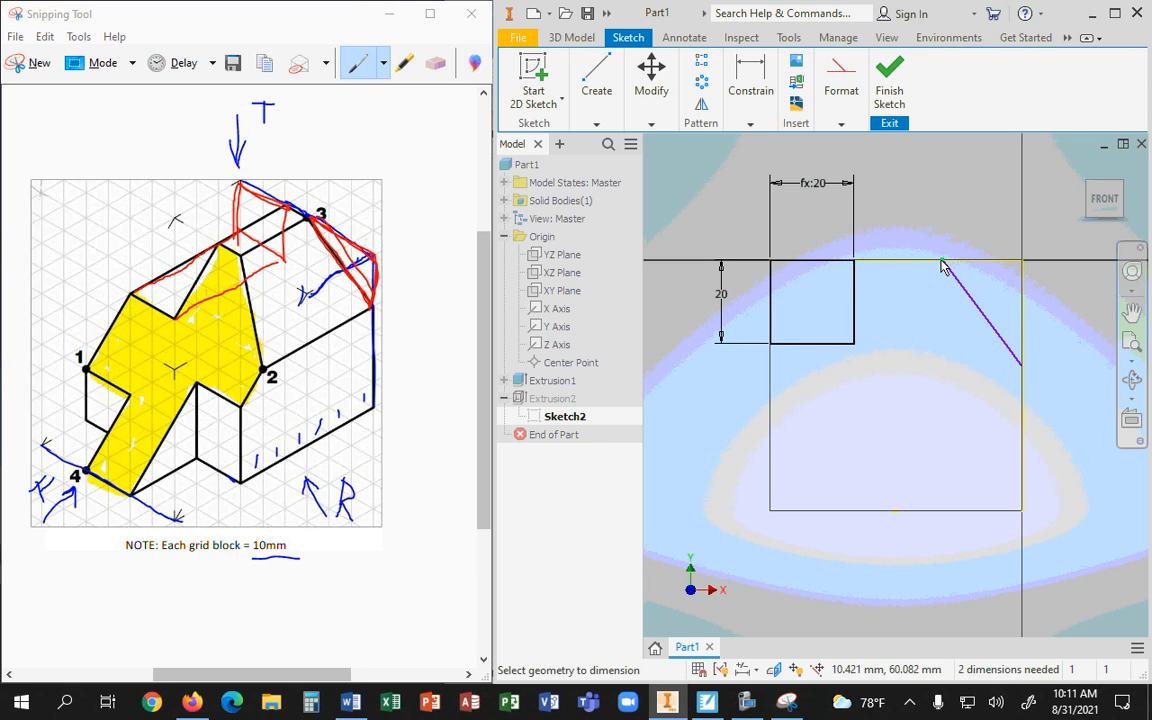
{"action": "left_click", "coordinate": [942, 261]}
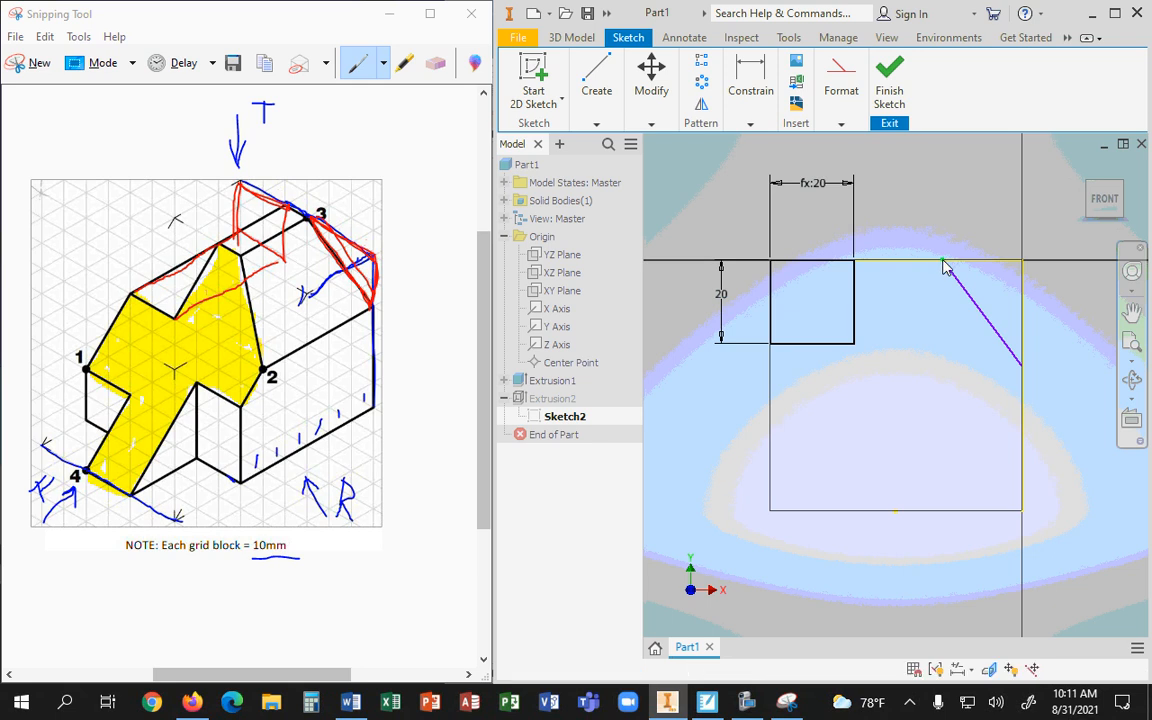
{"action": "left_click", "coordinate": [1021, 382]}
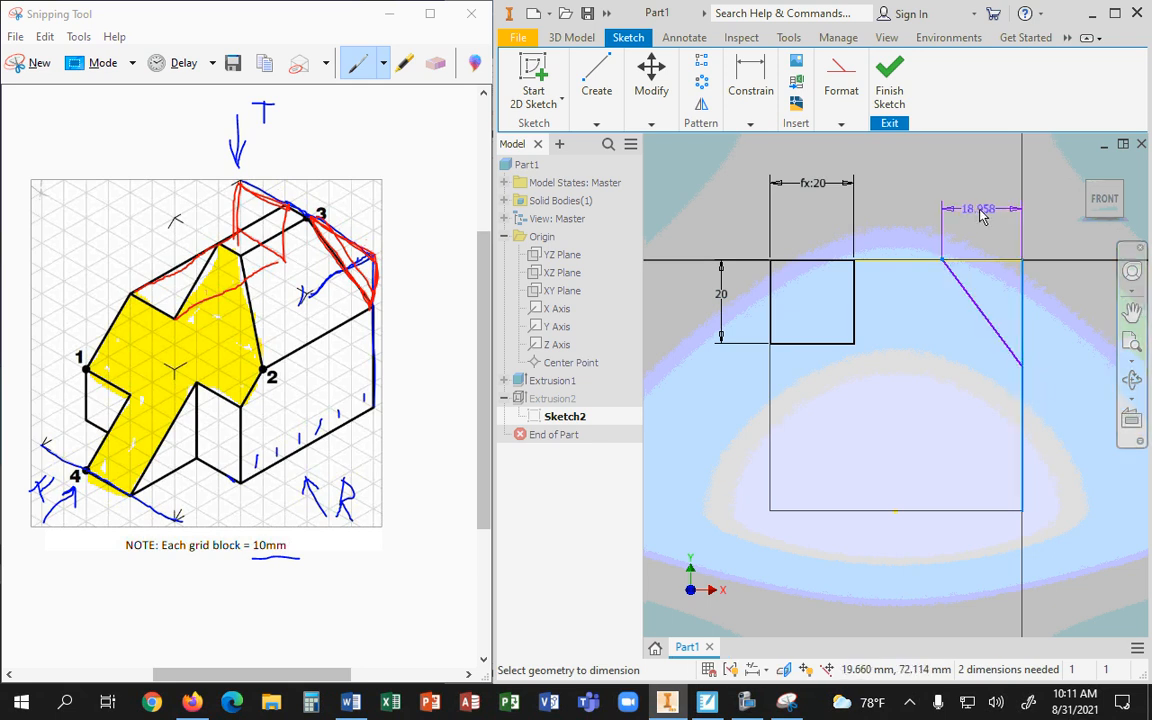
{"action": "left_click", "coordinate": [980, 196]}
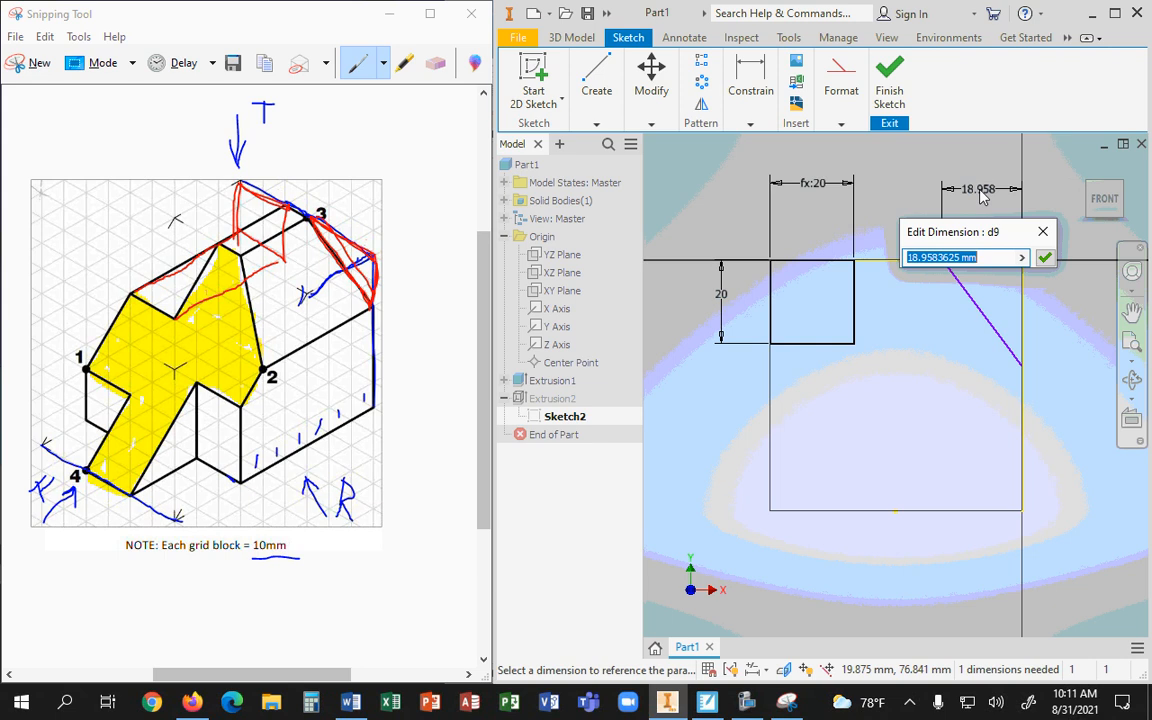
{"action": "type", "text": "360"}
{"action": "key", "text": "BackSpace"}
{"action": "key", "text": "BackSpace"}
{"action": "key", "text": "BackSpace"}
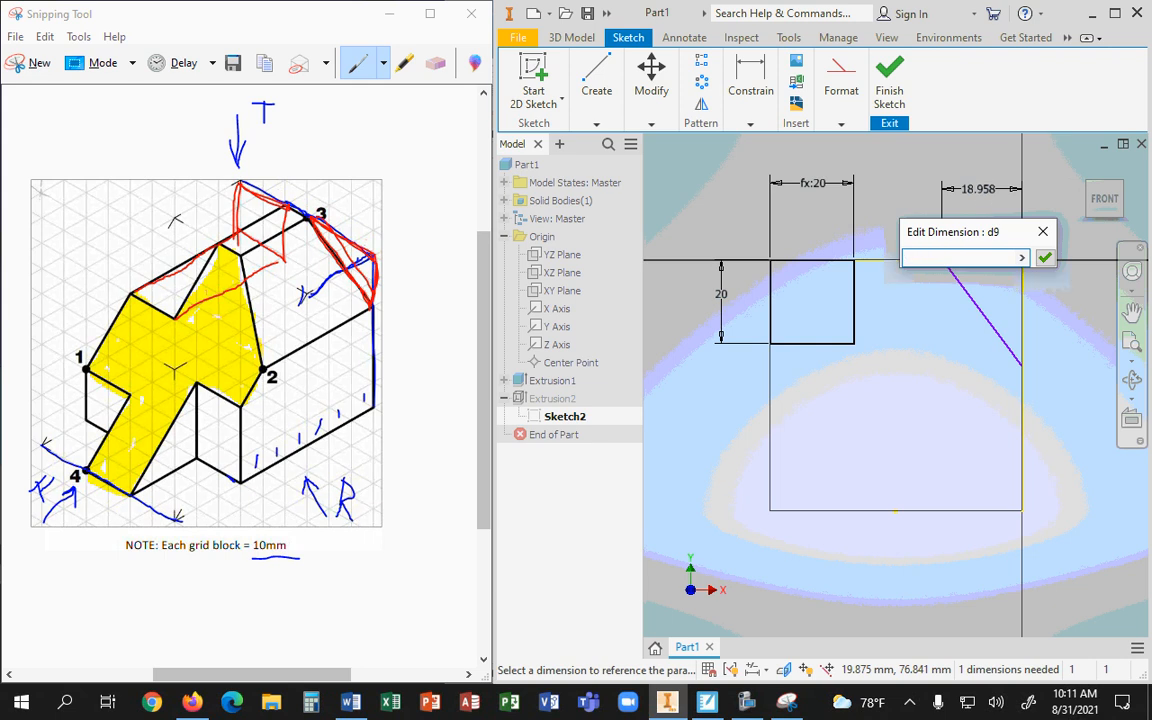
{"action": "type", "text": "30"}
{"action": "key", "text": "Return"}
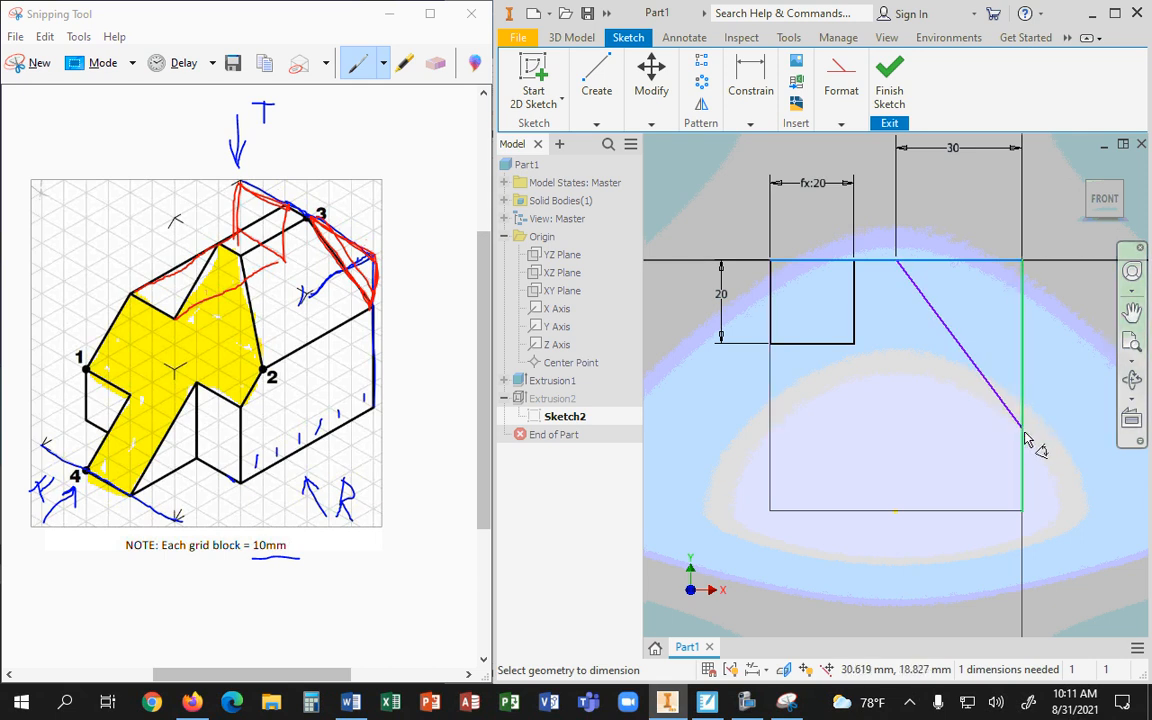
Step: Move the slanted line's lower end up the block's right edge, try dimensioning its depth from the top edge, and delete that dimension
{"action": "key", "text": "Escape"}
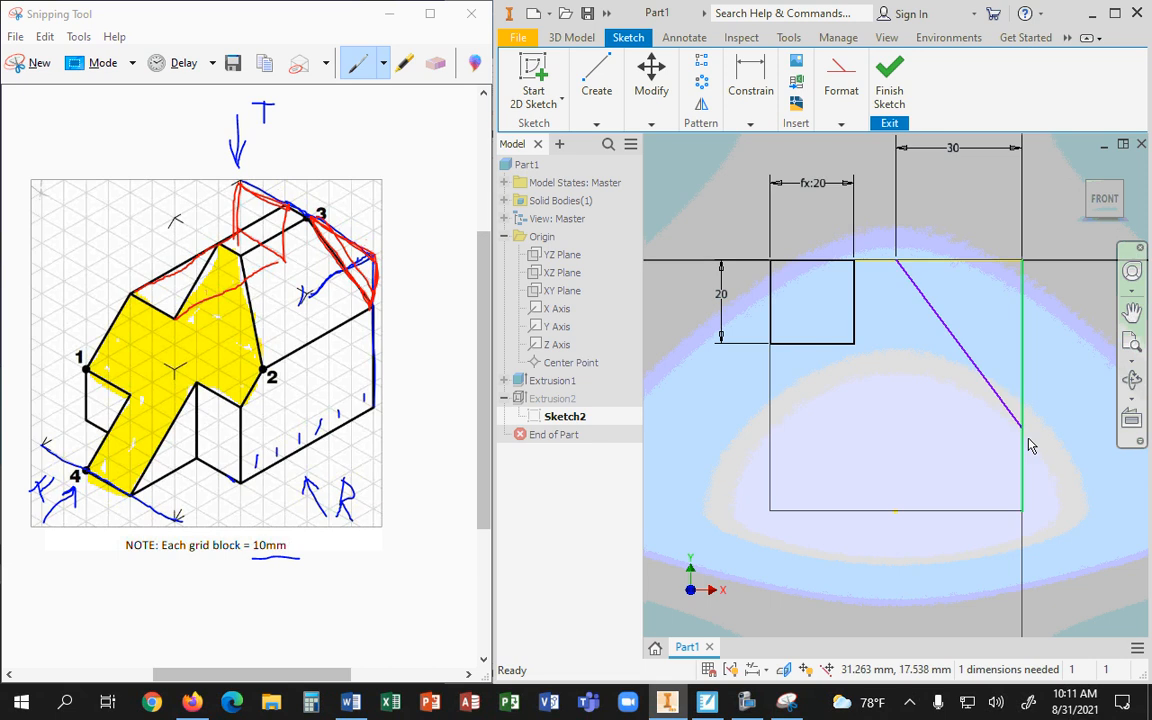
{"action": "mouse_move", "coordinate": [1024, 431]}
{"action": "left_mouse_down"}
{"action": "mouse_move", "coordinate": [1052, 363]}
{"action": "mouse_move", "coordinate": [1040, 336]}
{"action": "left_mouse_up"}
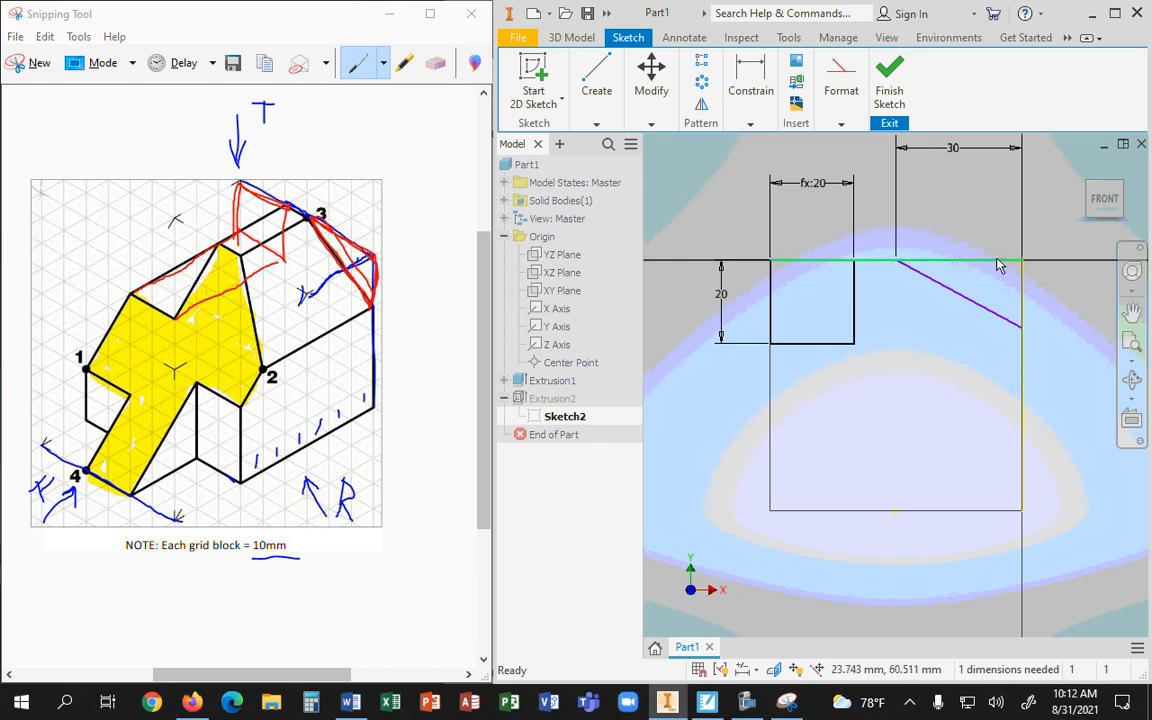
{"action": "left_click", "coordinate": [1022, 327]}
{"action": "mouse_move", "coordinate": [756, 108]}
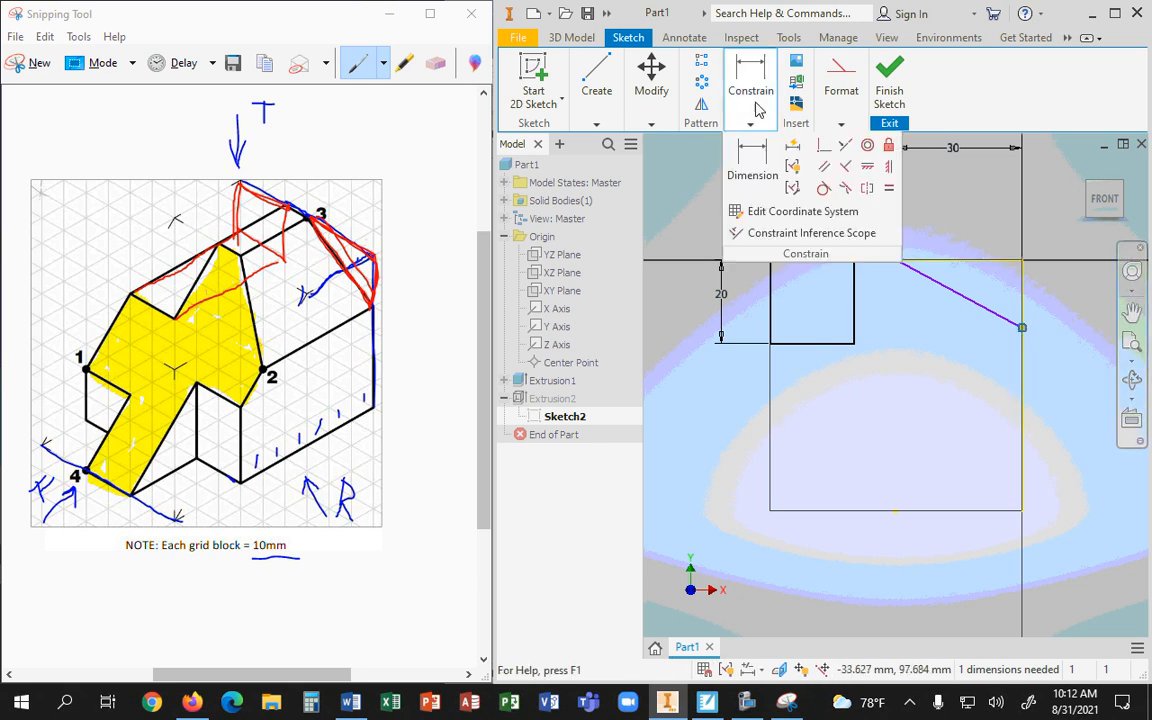
{"action": "left_click", "coordinate": [757, 155]}
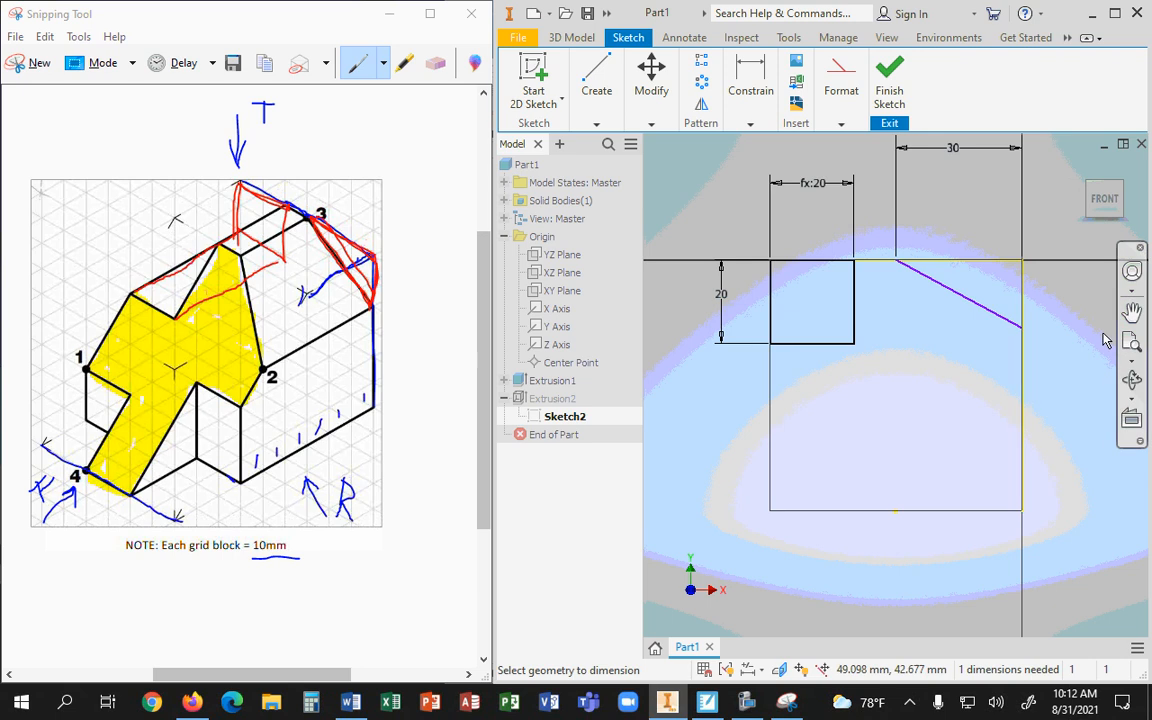
{"action": "left_click", "coordinate": [1022, 331]}
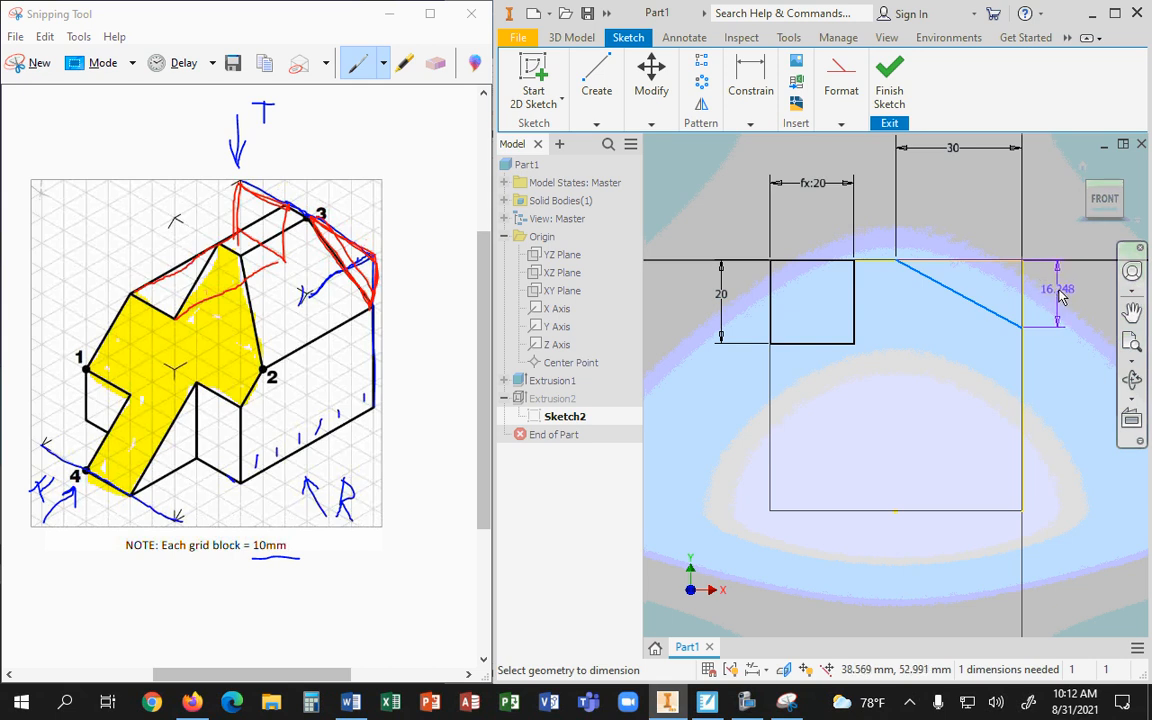
{"action": "left_click", "coordinate": [1080, 299]}
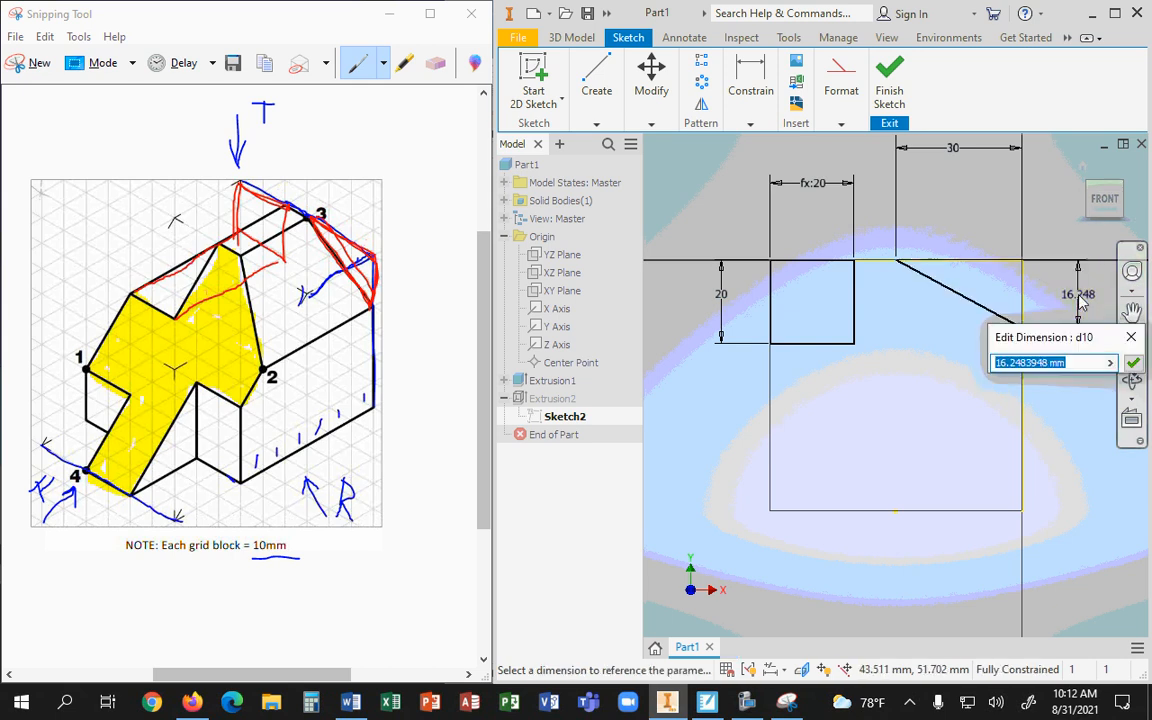
{"action": "key", "text": "Return"}
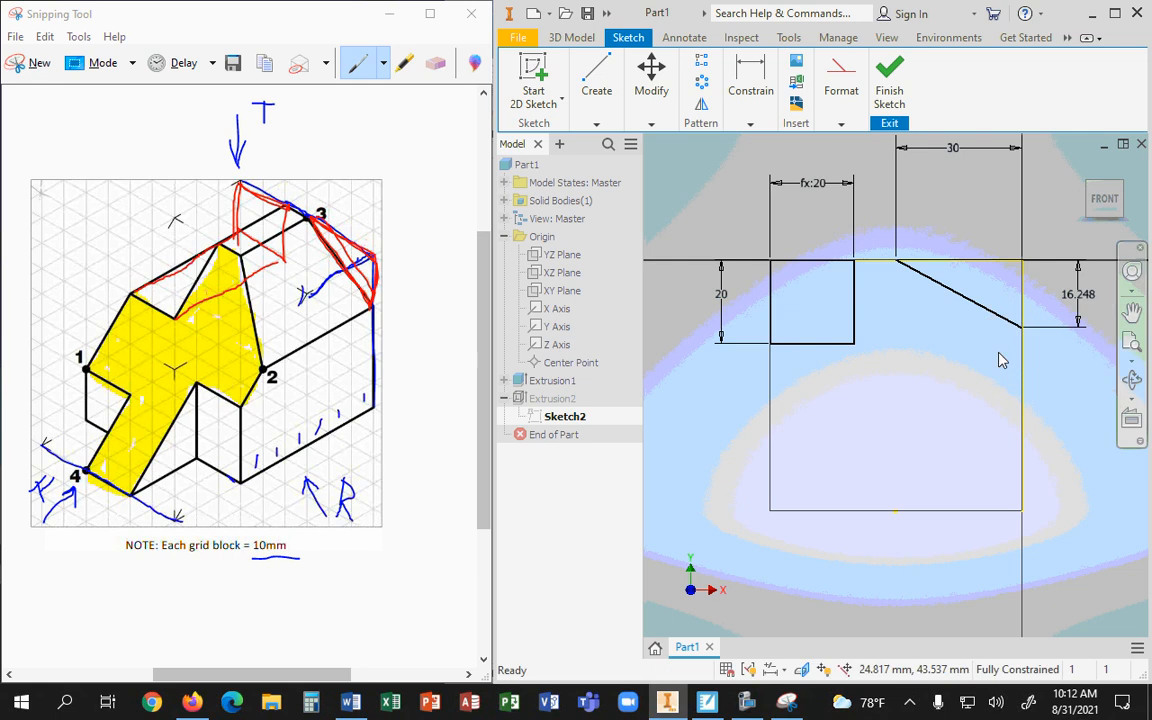
{"action": "left_click", "coordinate": [1072, 310]}
{"action": "key", "text": "Delete"}
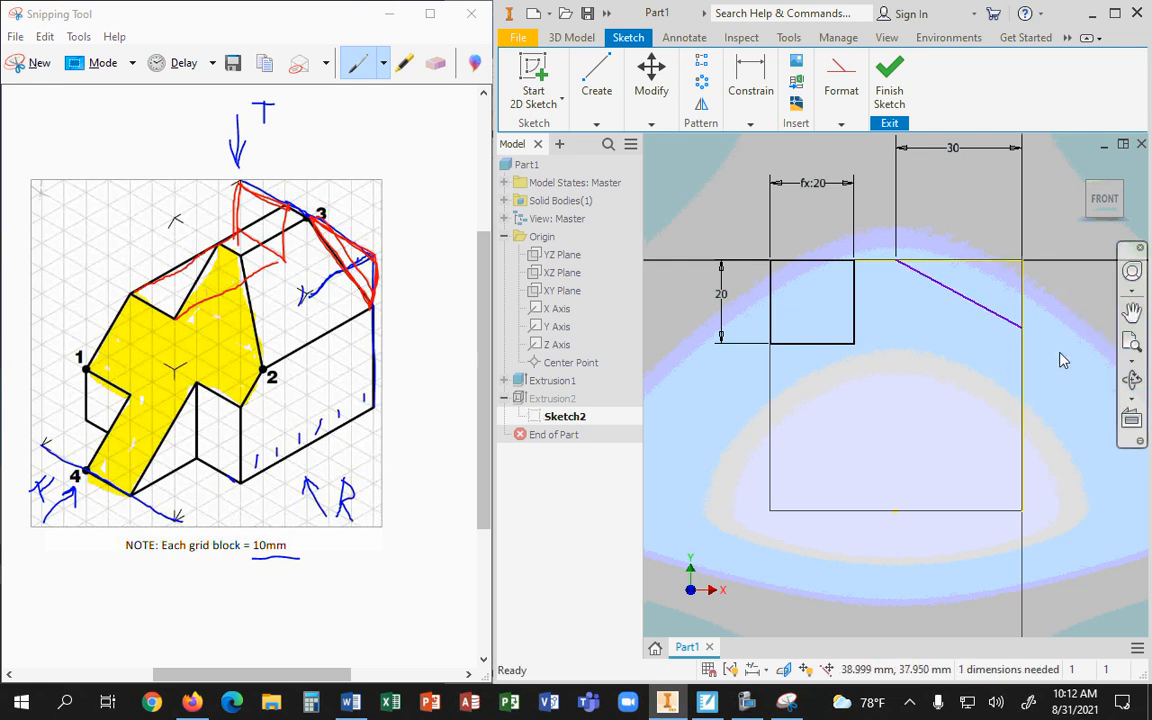
Step: From the back view, dimension the slanted line's lower end 20 mm below the block's top edge
{"action": "left_click", "coordinate": [1134, 199]}
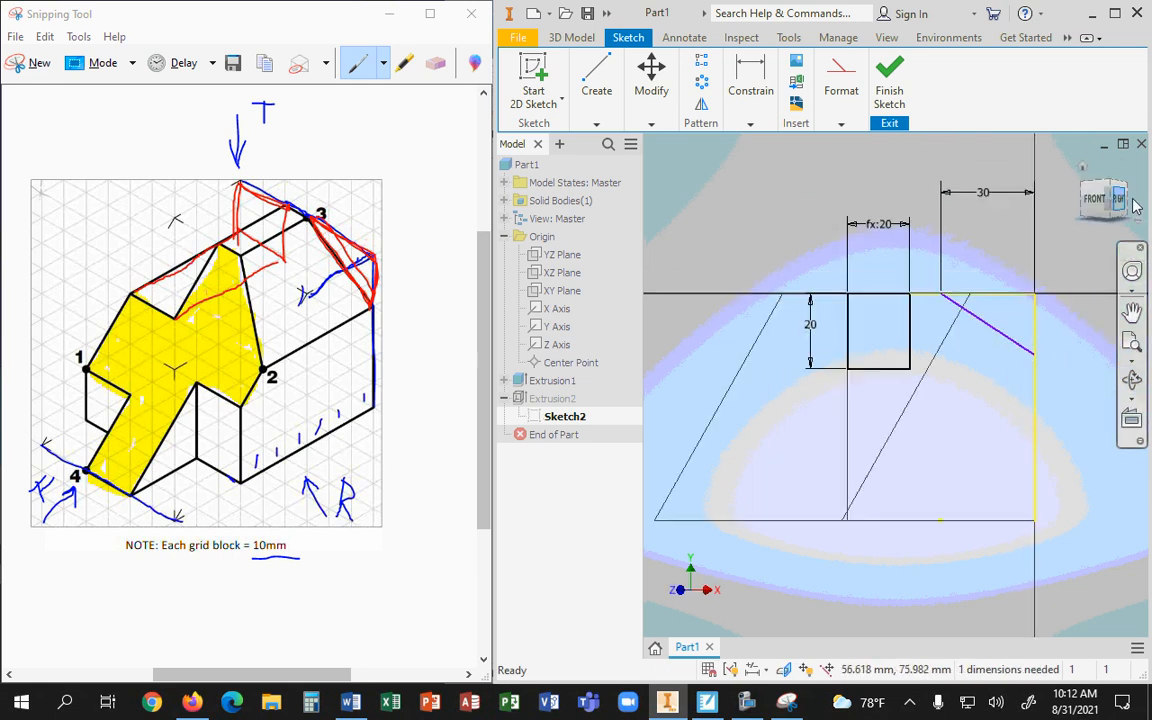
{"action": "left_click", "coordinate": [1134, 202]}
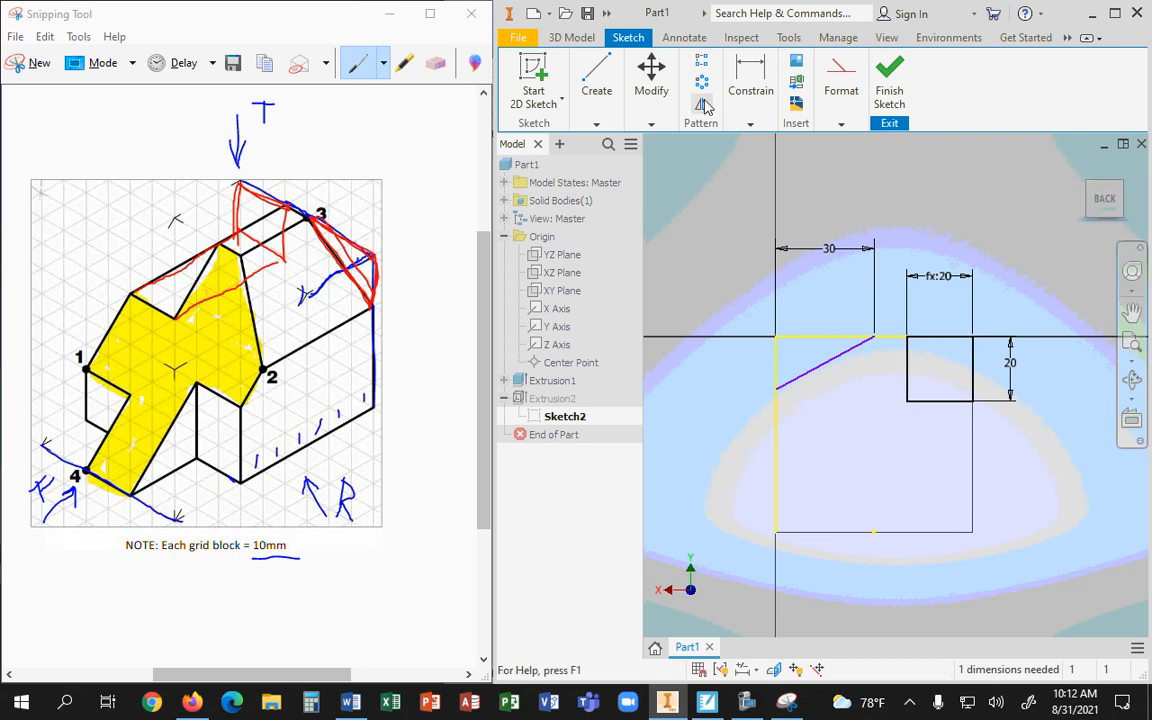
{"action": "left_click", "coordinate": [750, 95]}
{"action": "left_click", "coordinate": [762, 172]}
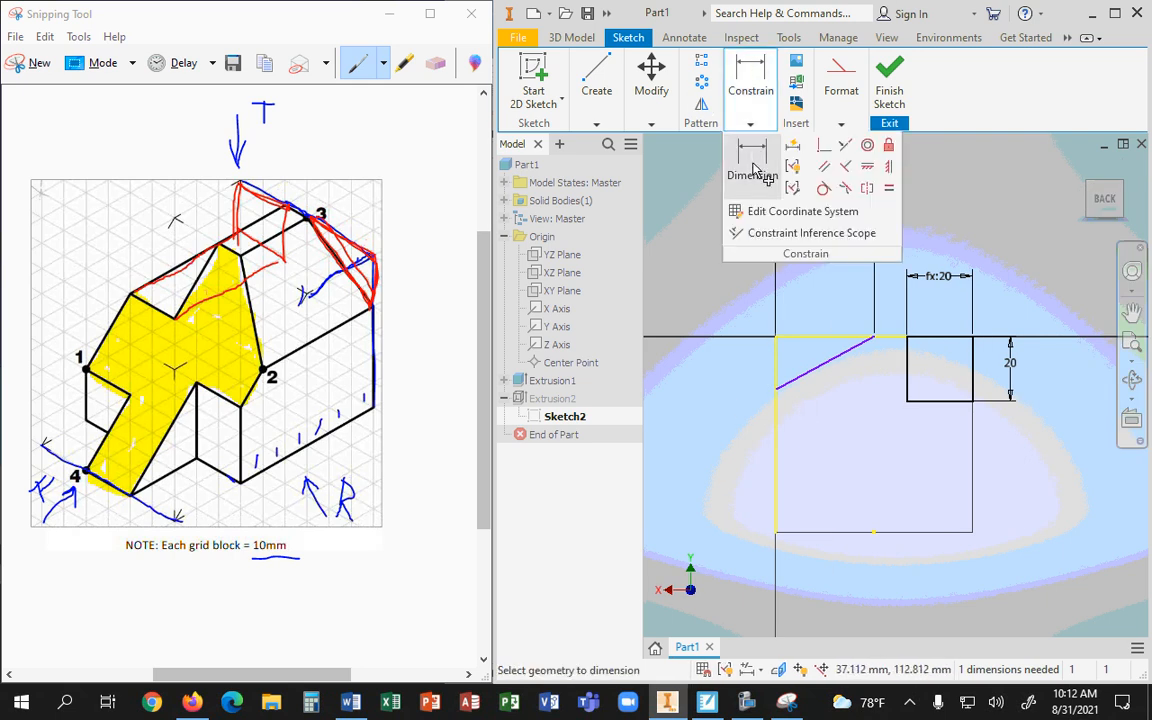
{"action": "left_click", "coordinate": [779, 391]}
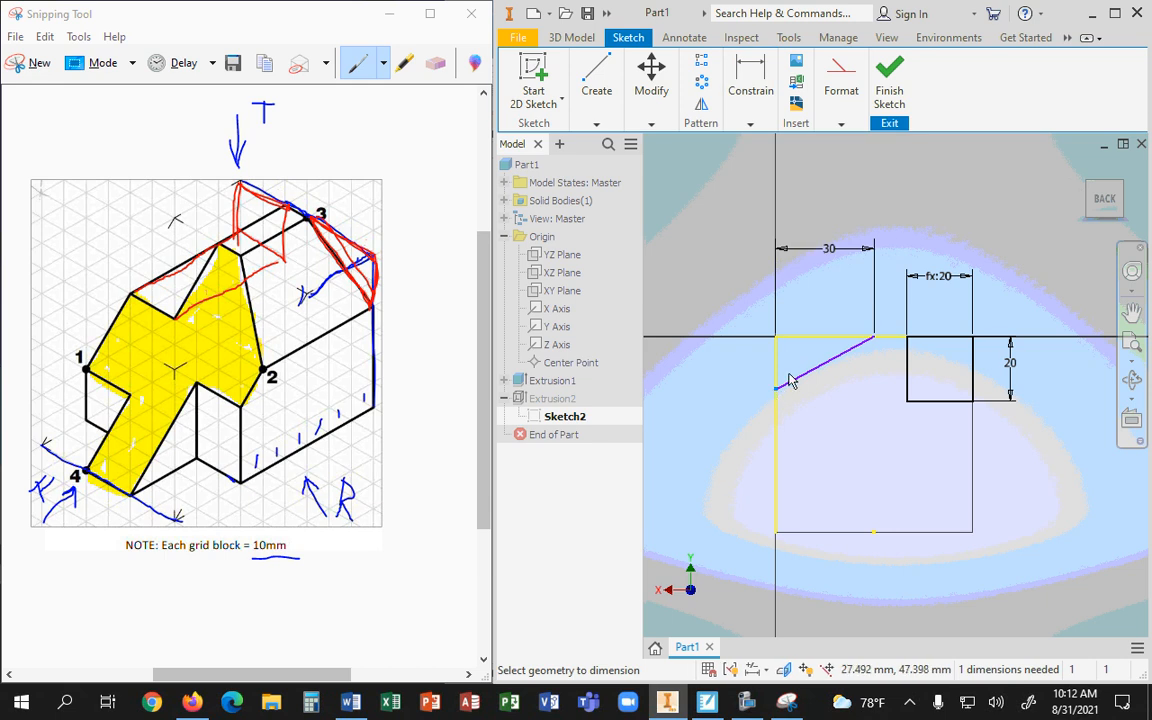
{"action": "left_click", "coordinate": [788, 356]}
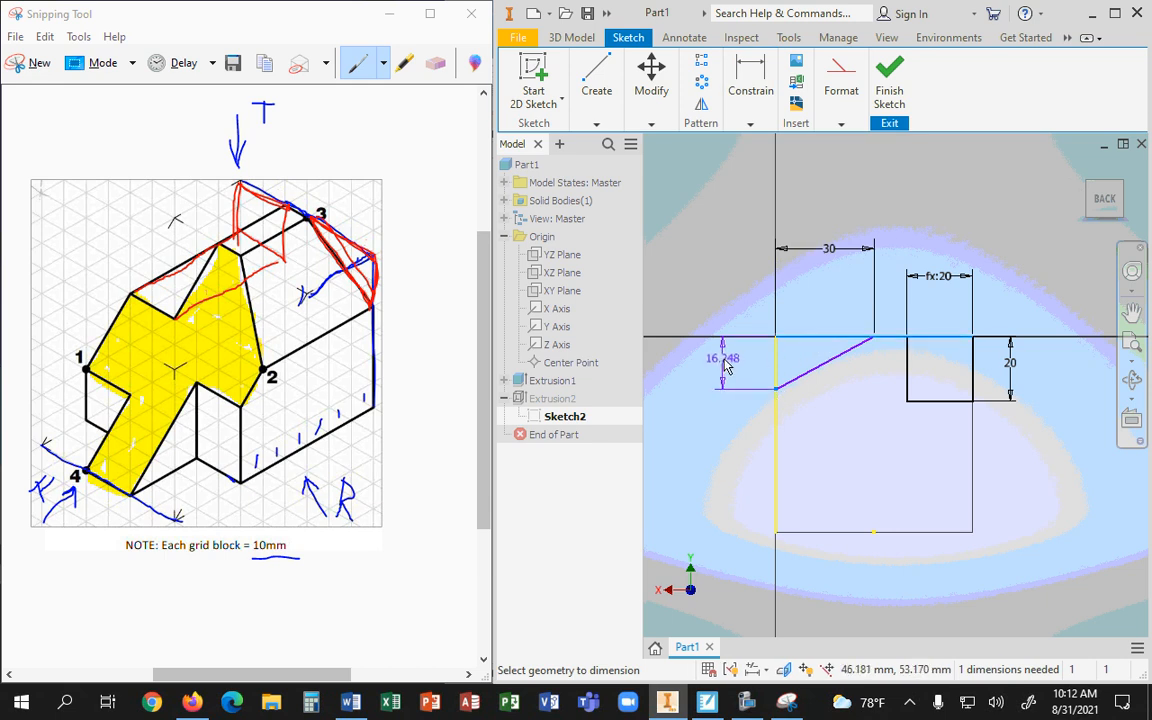
{"action": "left_click", "coordinate": [729, 367]}
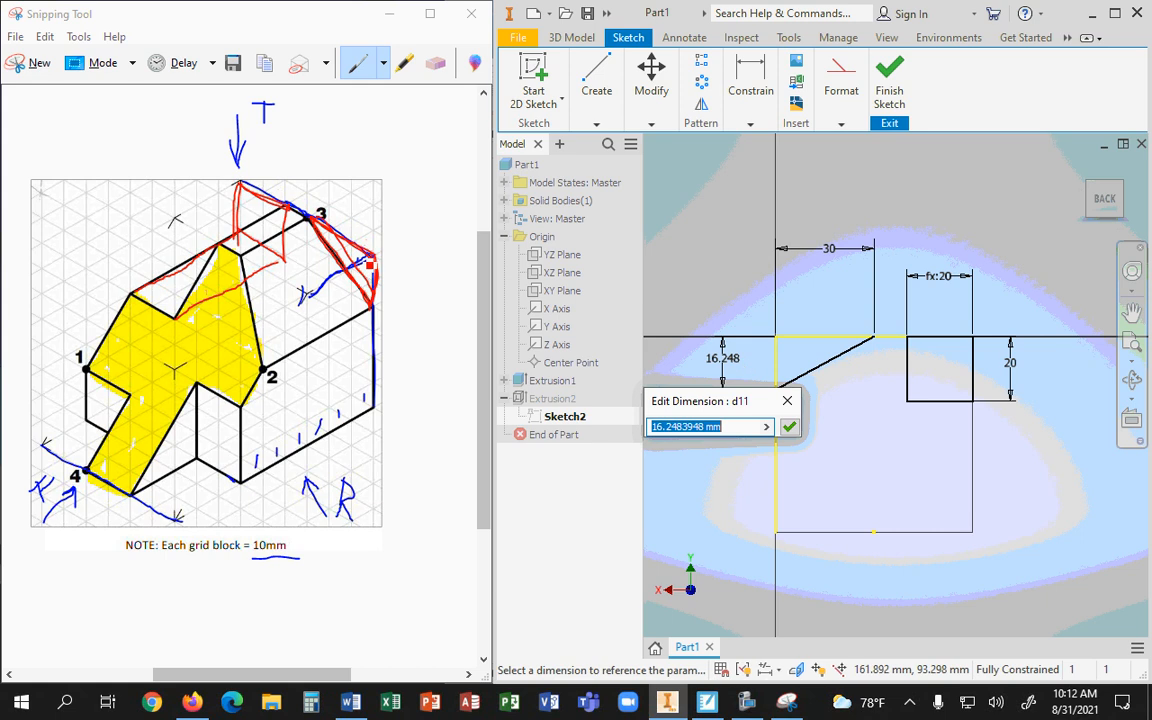
{"action": "type", "text": "20"}
{"action": "key", "text": "Return"}
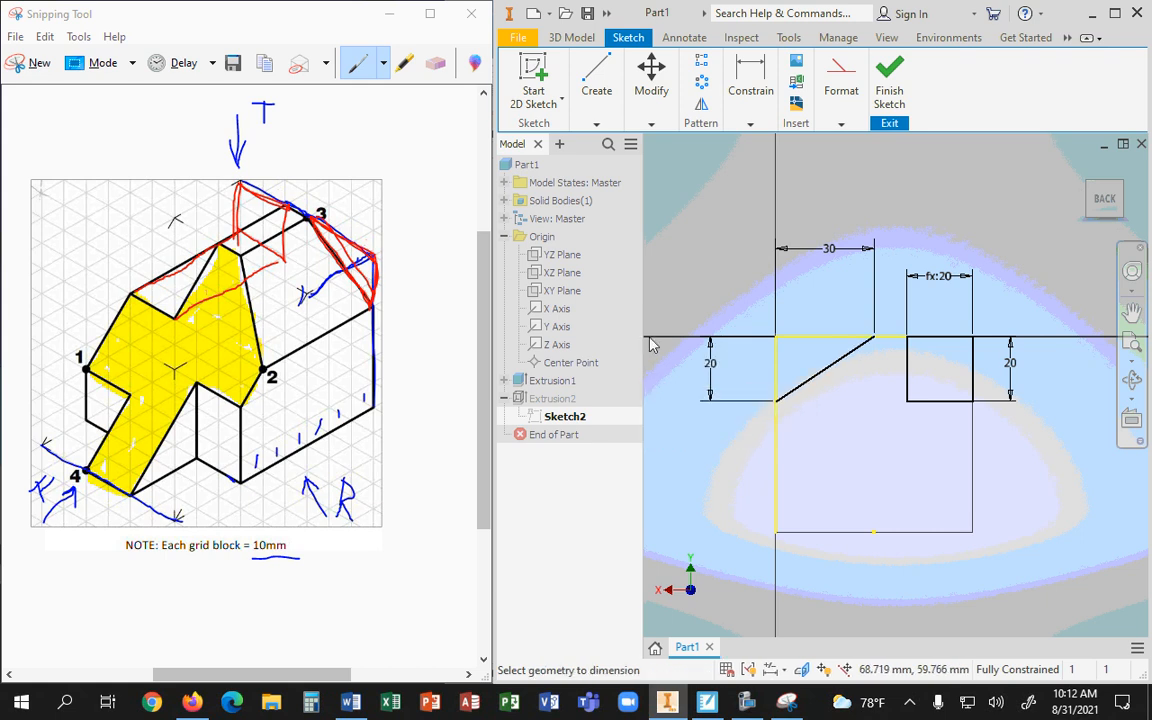
Step: Finish the cut extrusion's sketch so the part updates, and maximize the modeling window
{"action": "left_click", "coordinate": [841, 123]}
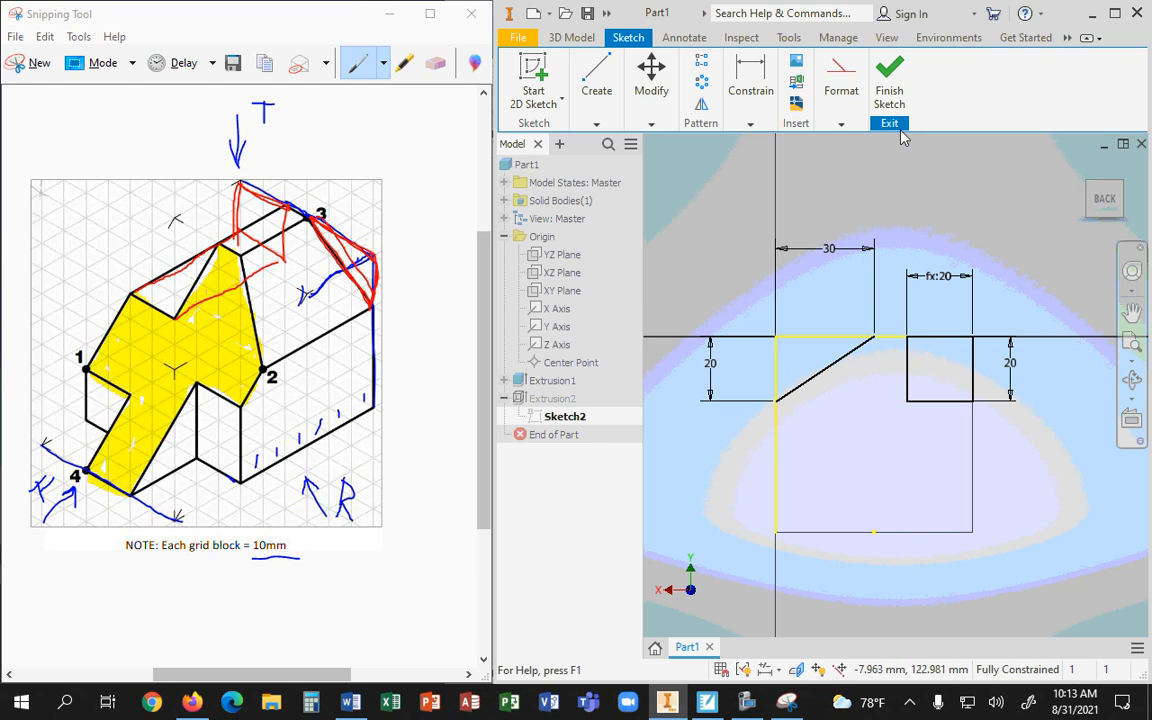
{"action": "left_click", "coordinate": [905, 101]}
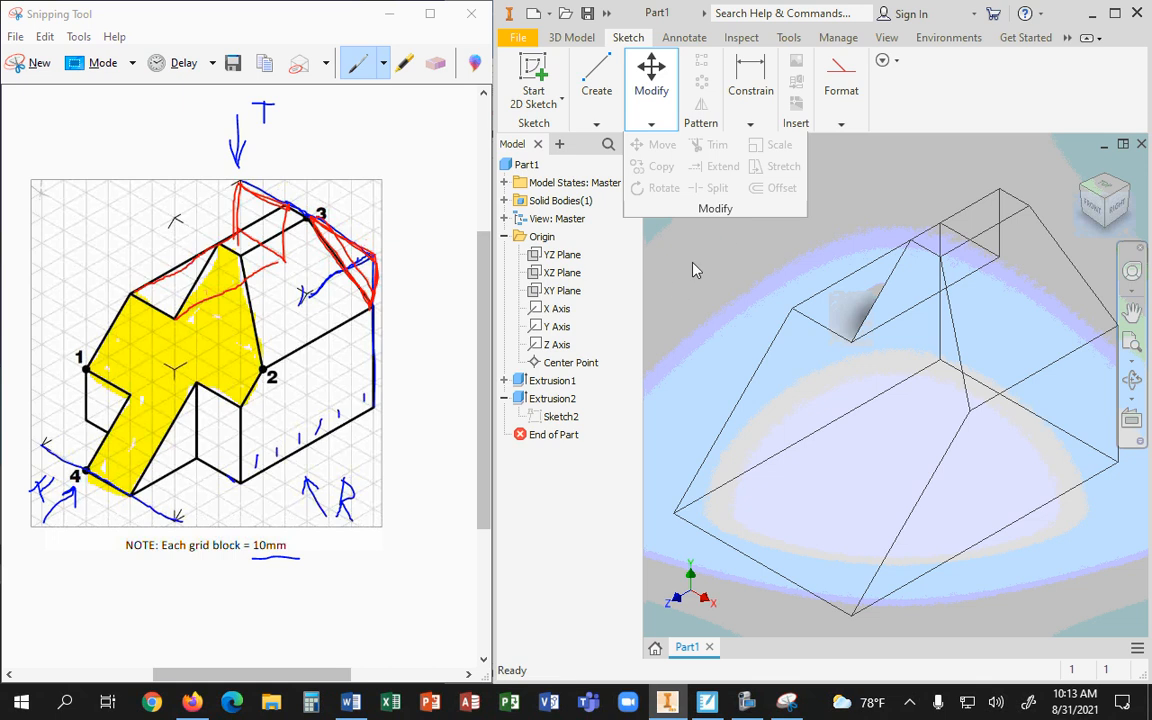
{"action": "mouse_move", "coordinate": [738, 57]}
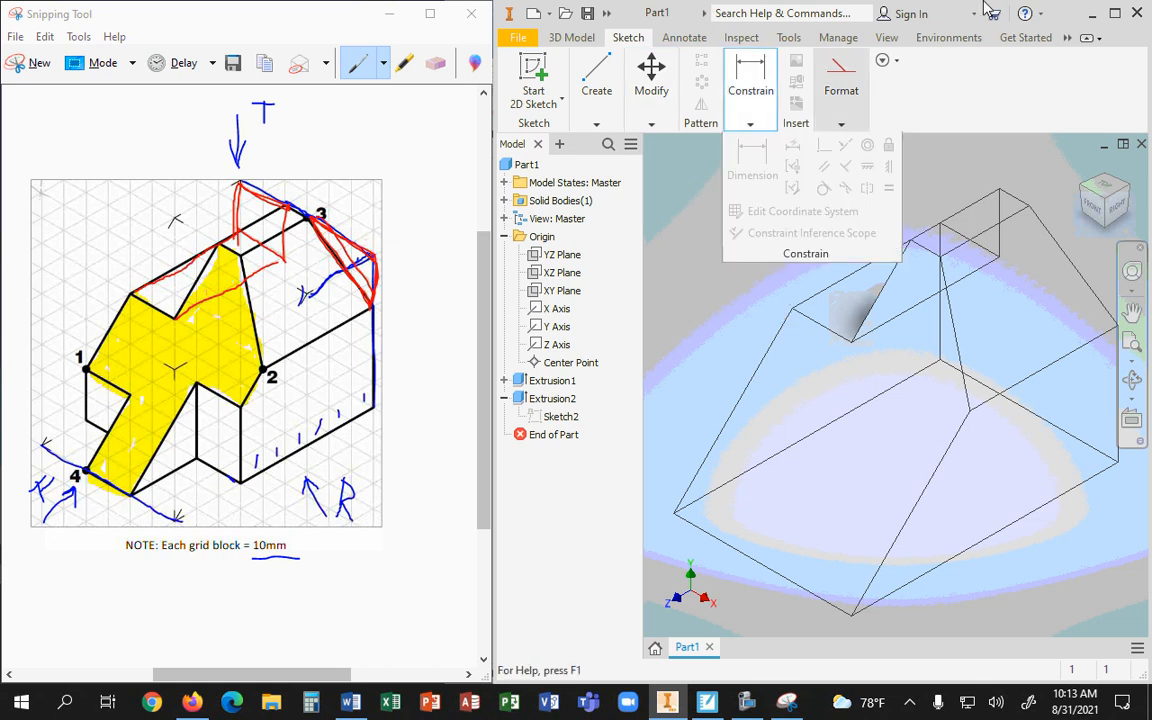
{"action": "left_click", "coordinate": [1116, 15]}
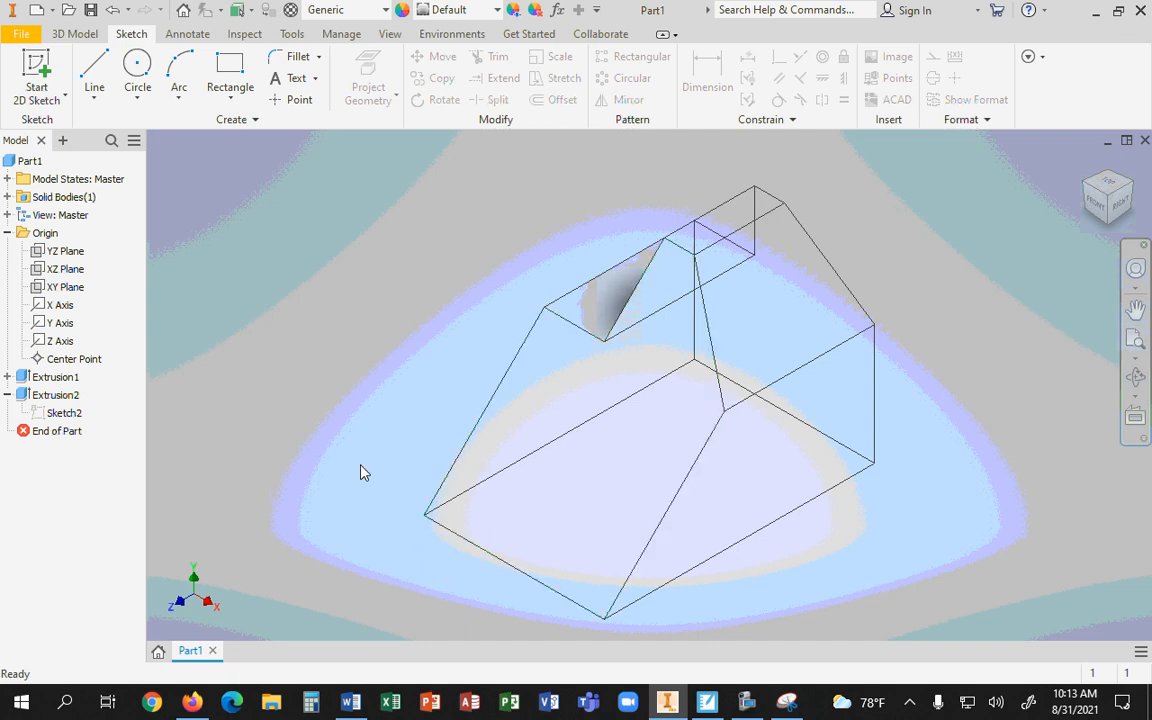
Step: Try the Realistic, Shaded and Shaded with Edges visual styles on the part
{"action": "left_click", "coordinate": [390, 35]}
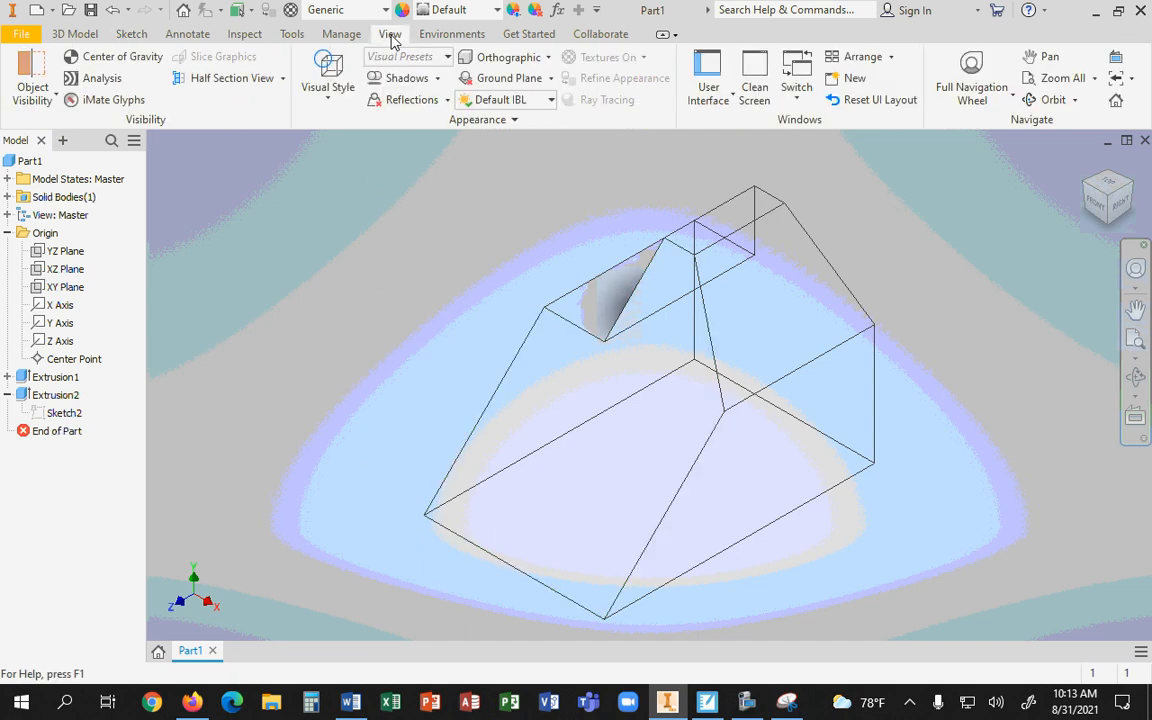
{"action": "left_click", "coordinate": [328, 80]}
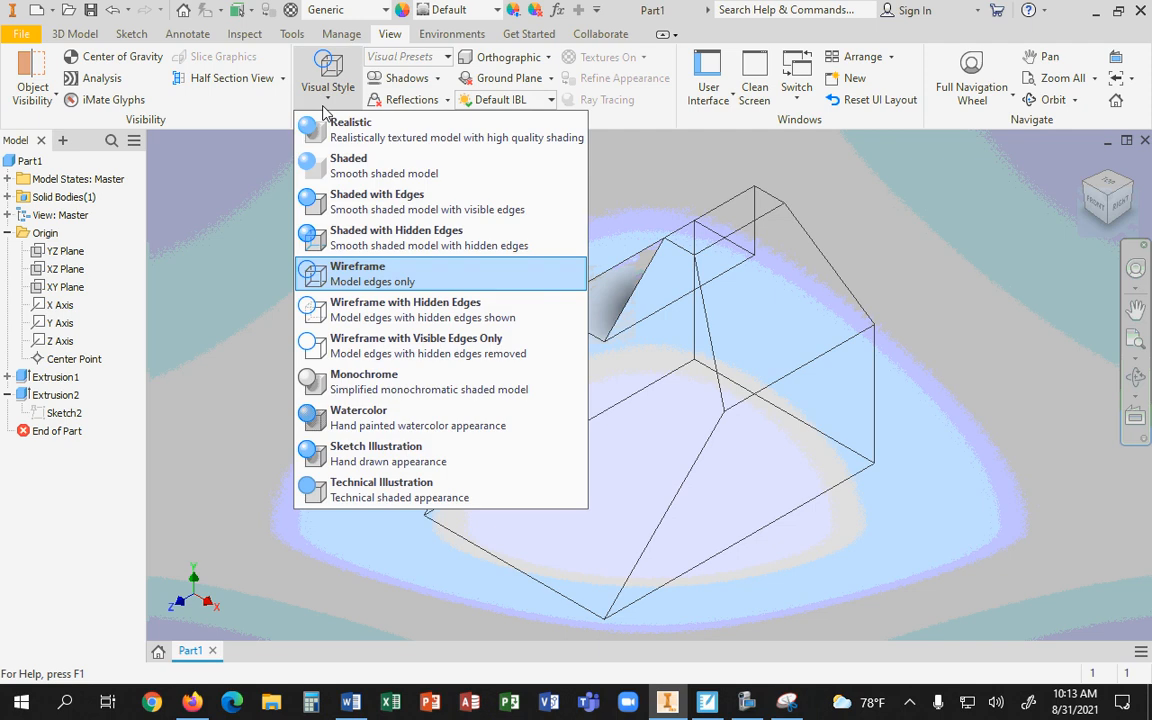
{"action": "left_click", "coordinate": [321, 124]}
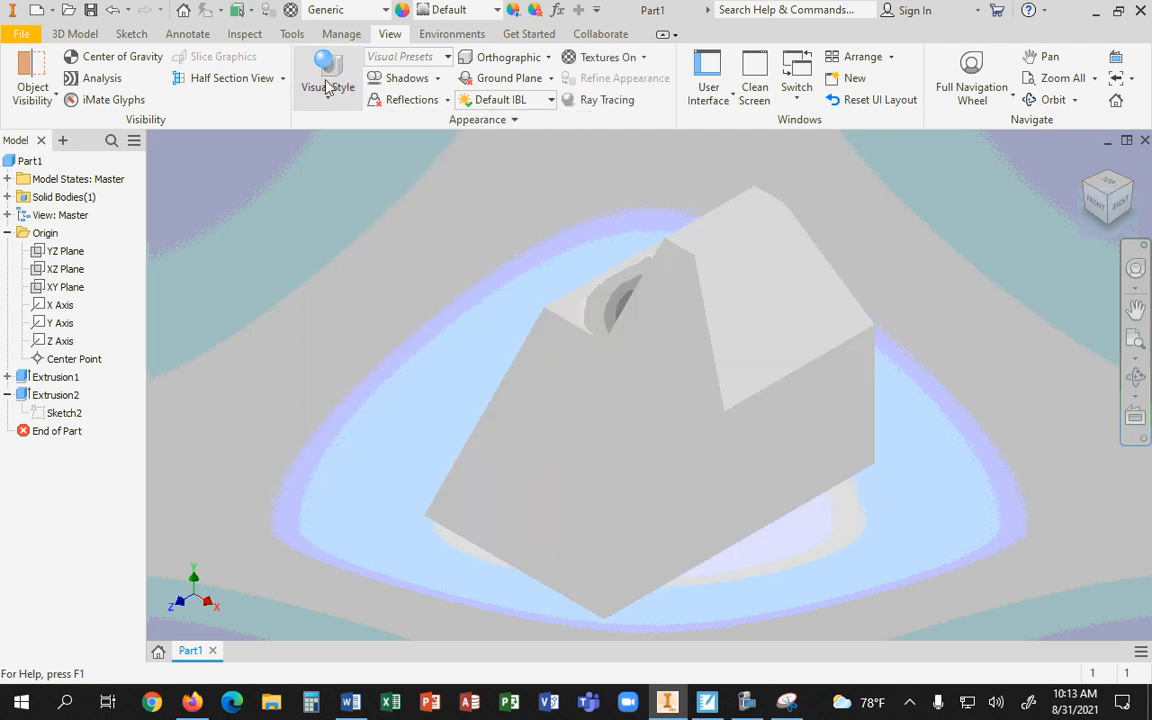
{"action": "left_click", "coordinate": [326, 95]}
{"action": "left_click", "coordinate": [302, 152]}
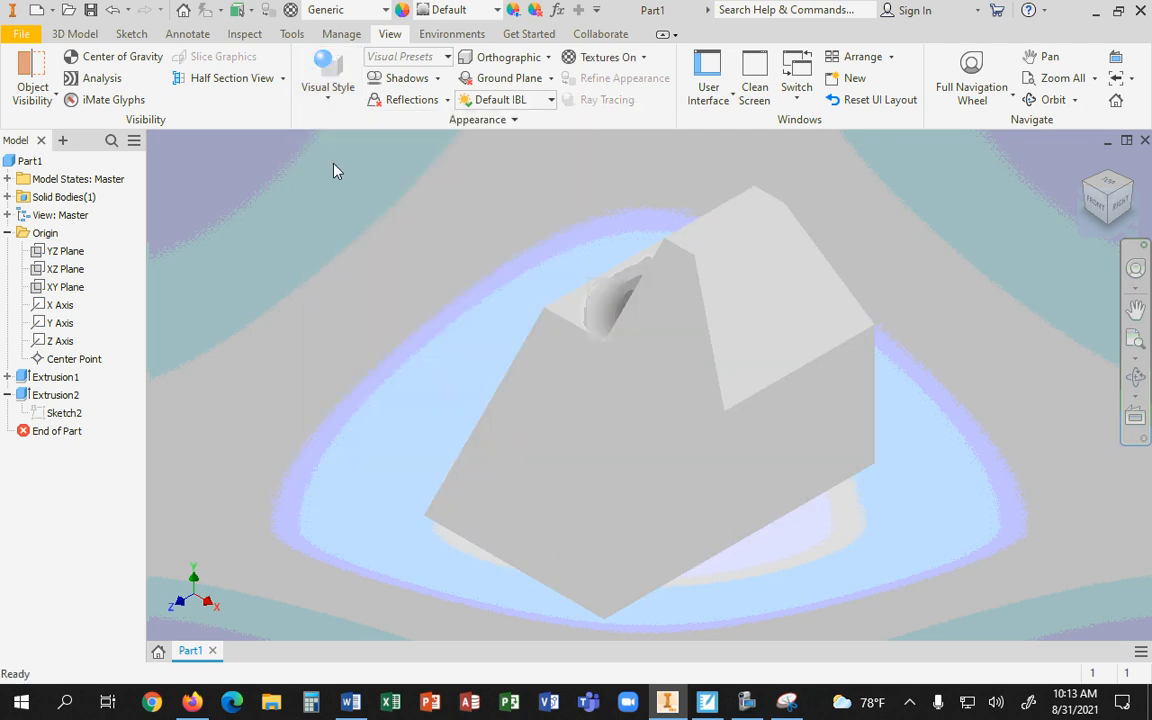
{"action": "left_click", "coordinate": [329, 97]}
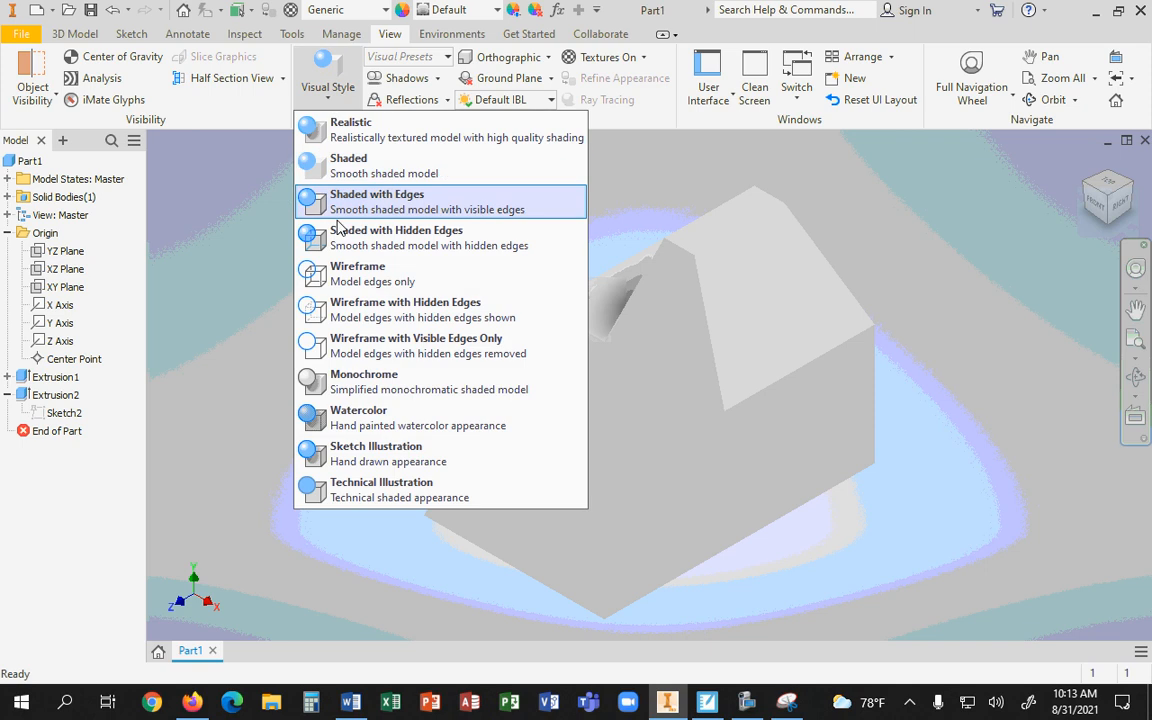
{"action": "left_click", "coordinate": [308, 196]}
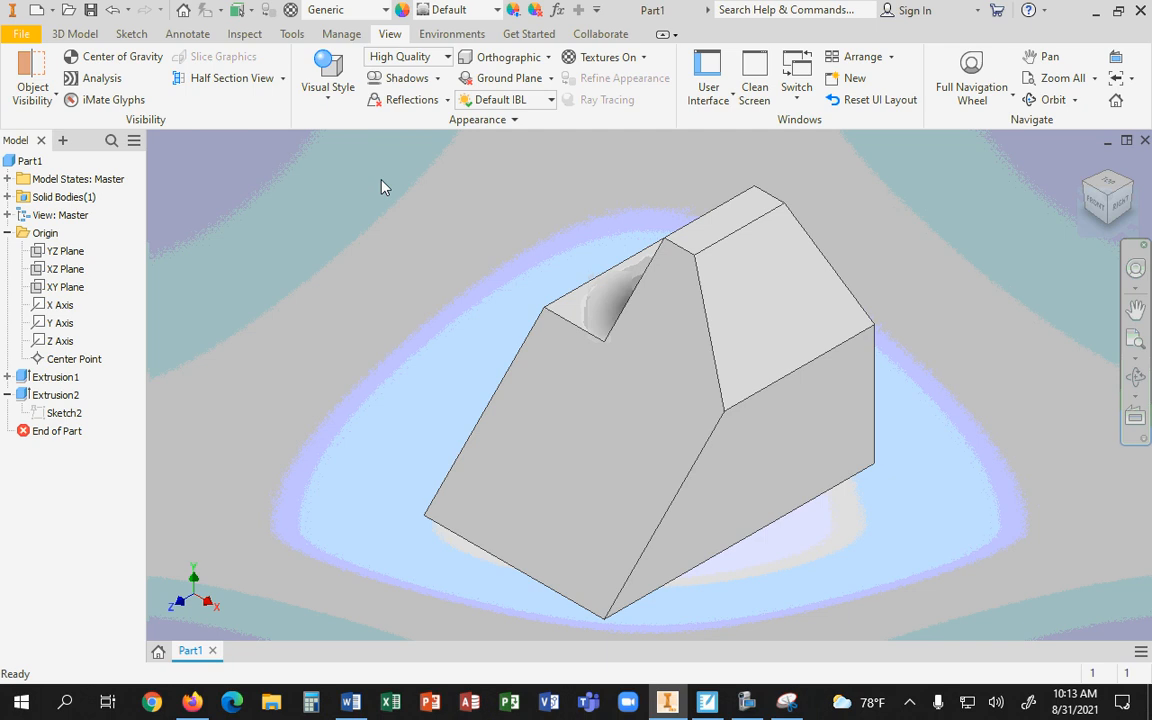
Step: Set the part's visual style to Shaded with Hidden Edges
{"action": "left_click", "coordinate": [328, 75]}
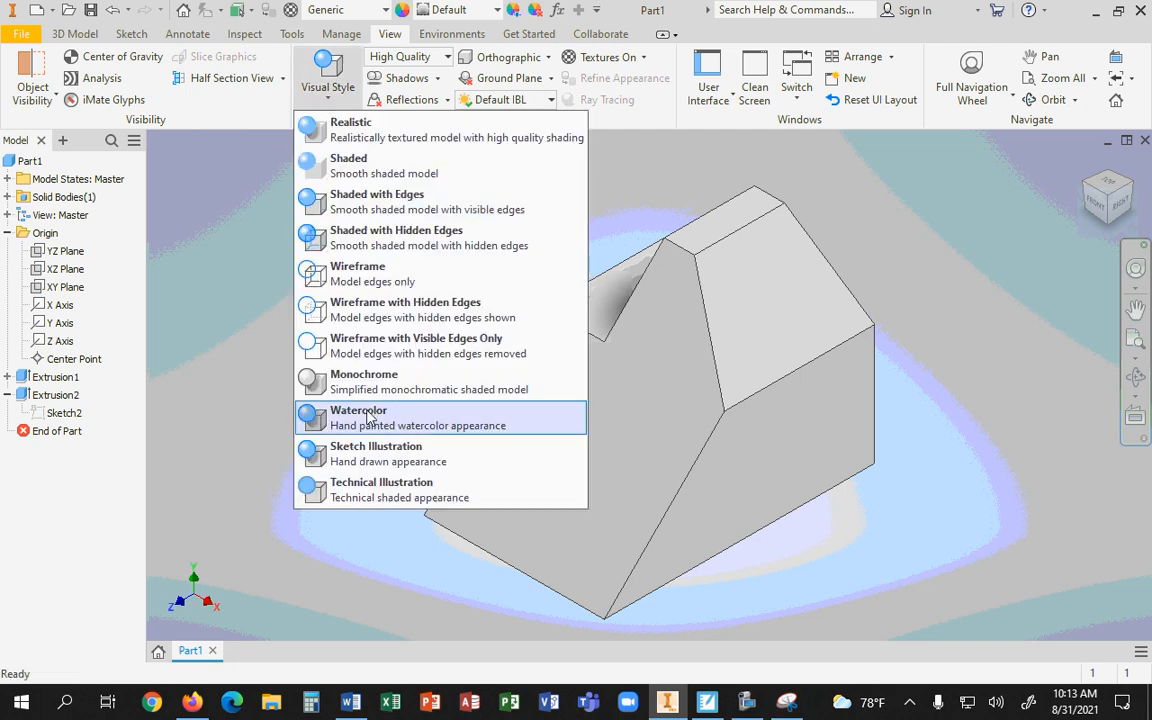
{"action": "left_click", "coordinate": [368, 242]}
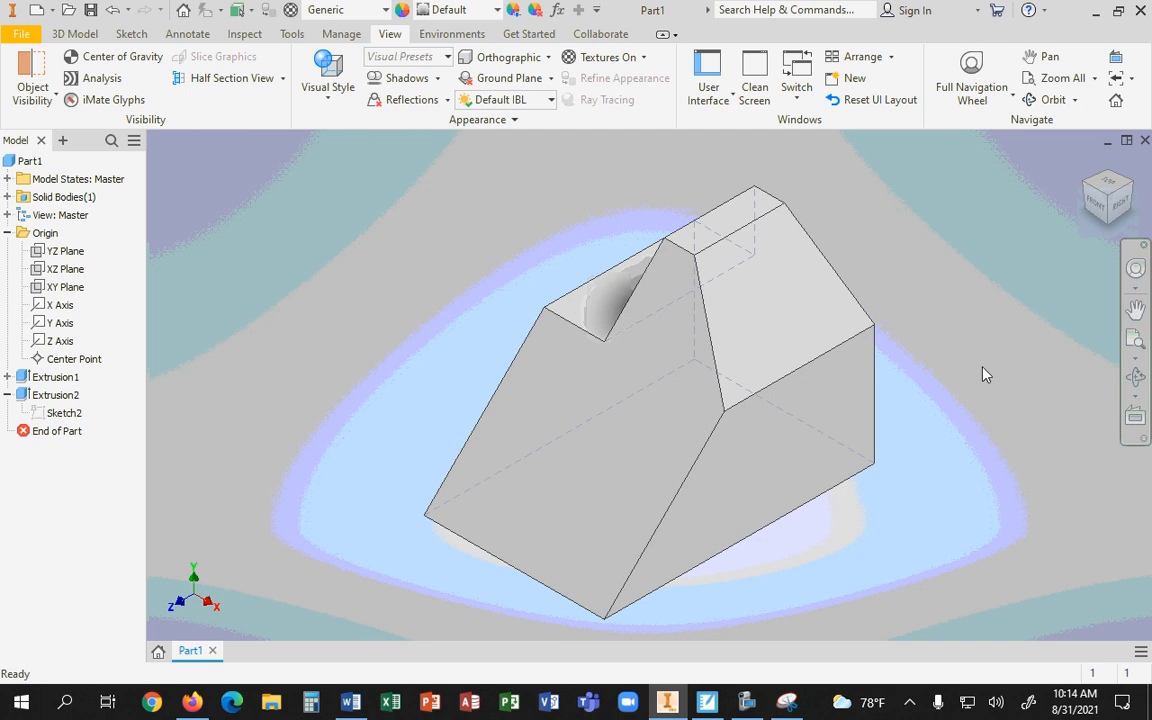
Step: With the window back beside the isometric drawing, start a new sketch on the block's bottom face, its view rotated a quarter turn
{"action": "left_click", "coordinate": [1106, 224]}
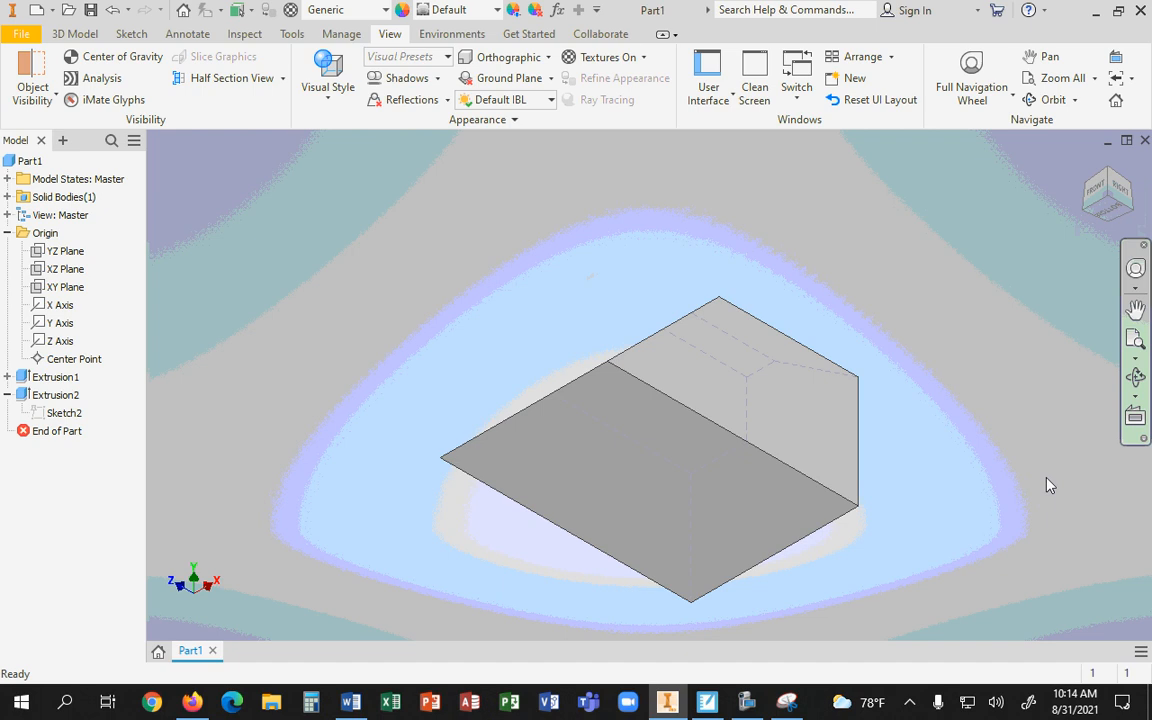
{"action": "left_click", "coordinate": [1110, 212]}
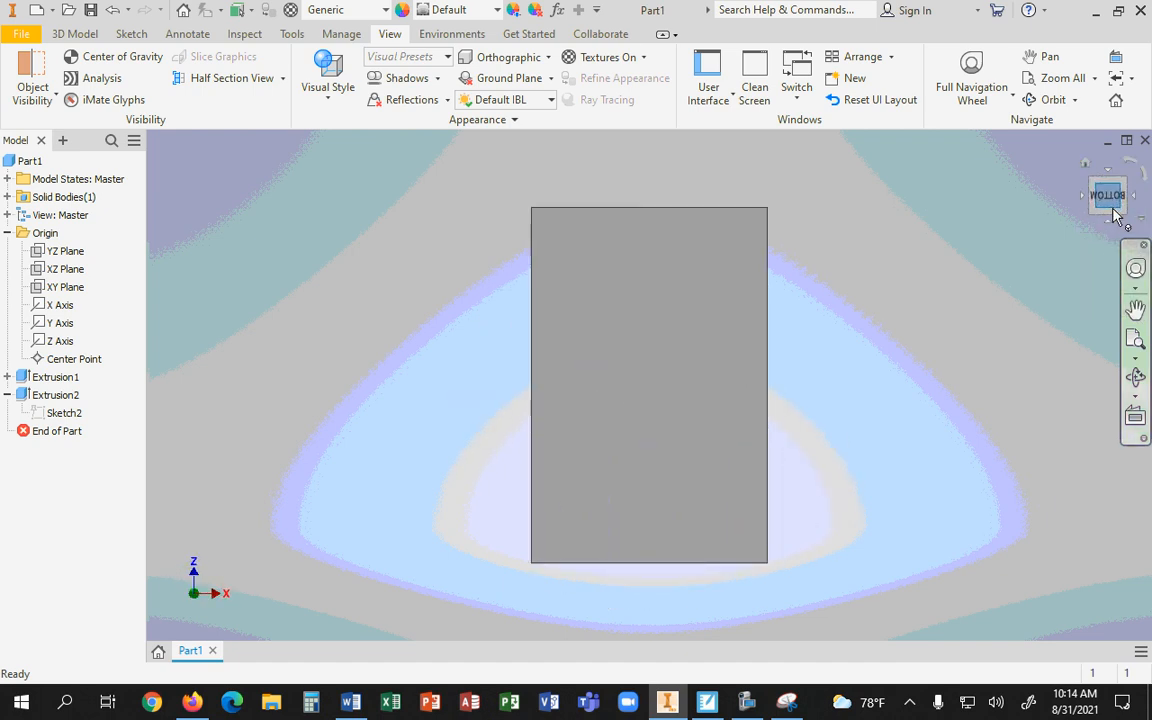
{"action": "left_click", "coordinate": [1087, 165]}
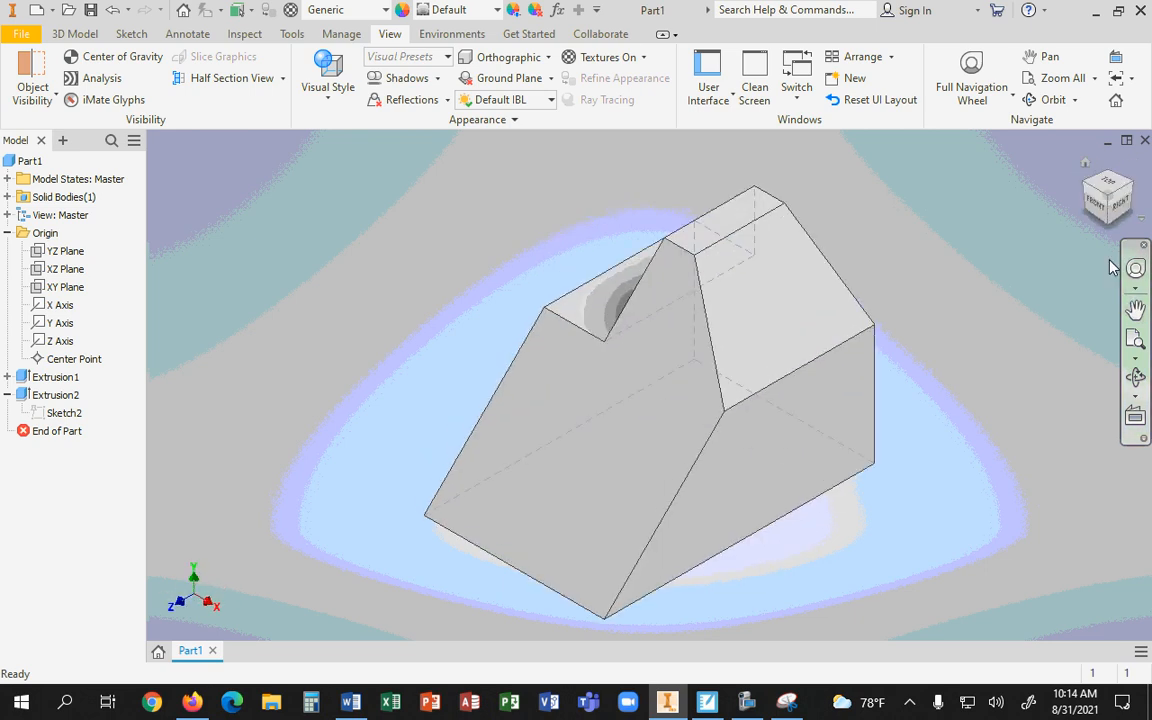
{"action": "left_click", "coordinate": [1113, 224]}
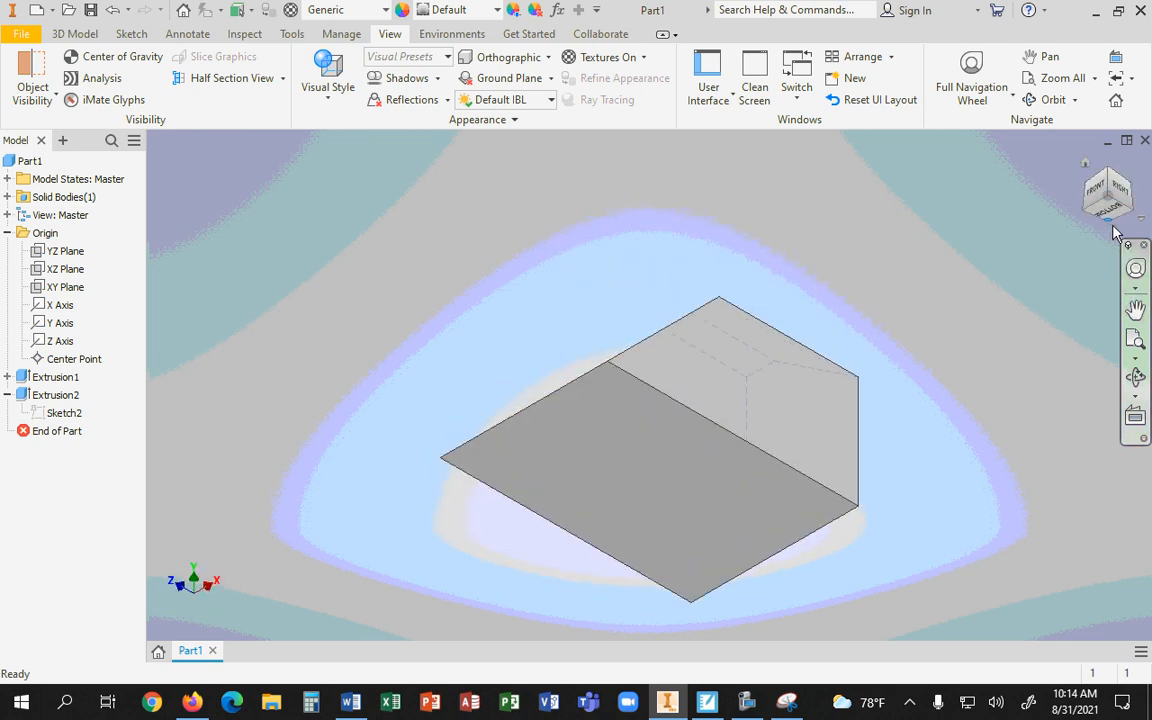
{"action": "left_click_drag", "start_coordinate": [592, 8], "coordinate": [1150, 113]}
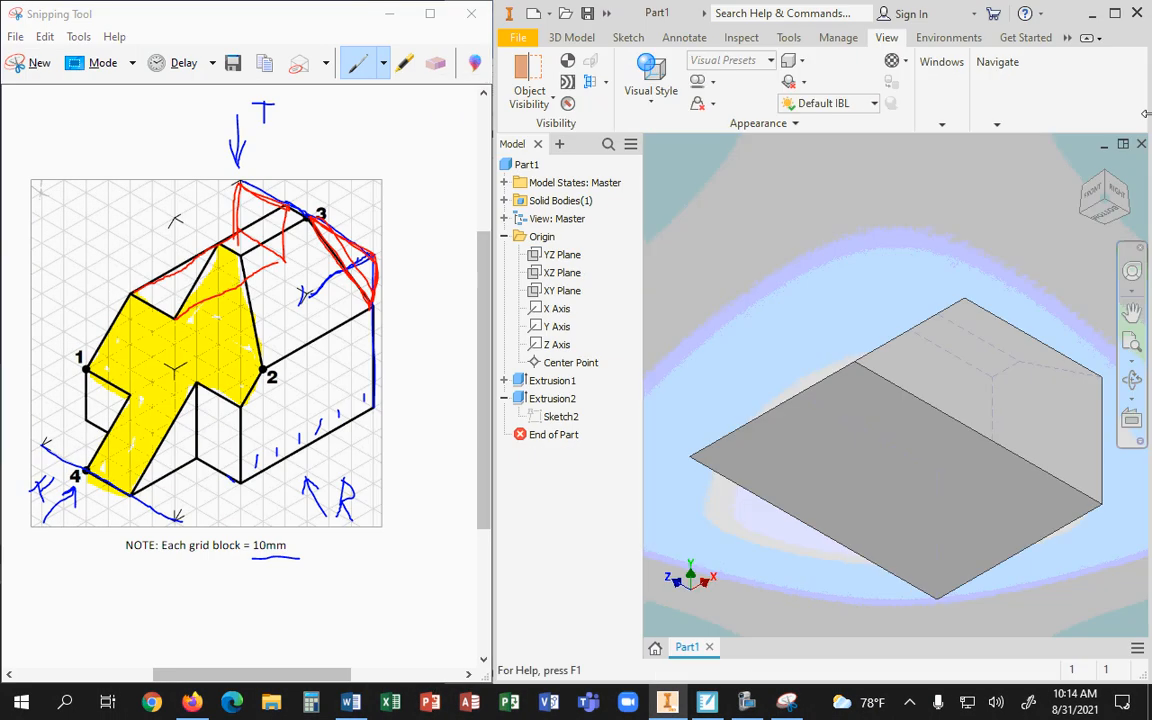
{"action": "left_click", "coordinate": [827, 481]}
{"action": "left_click", "coordinate": [964, 464]}
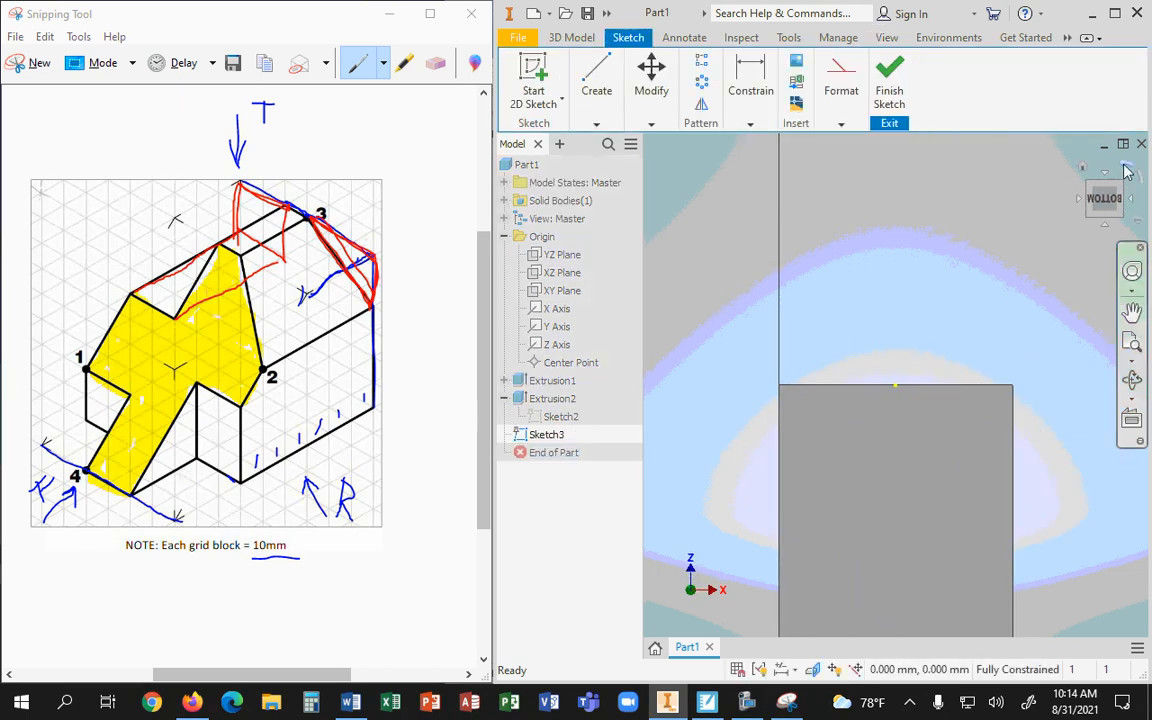
{"action": "left_click", "coordinate": [1126, 172]}
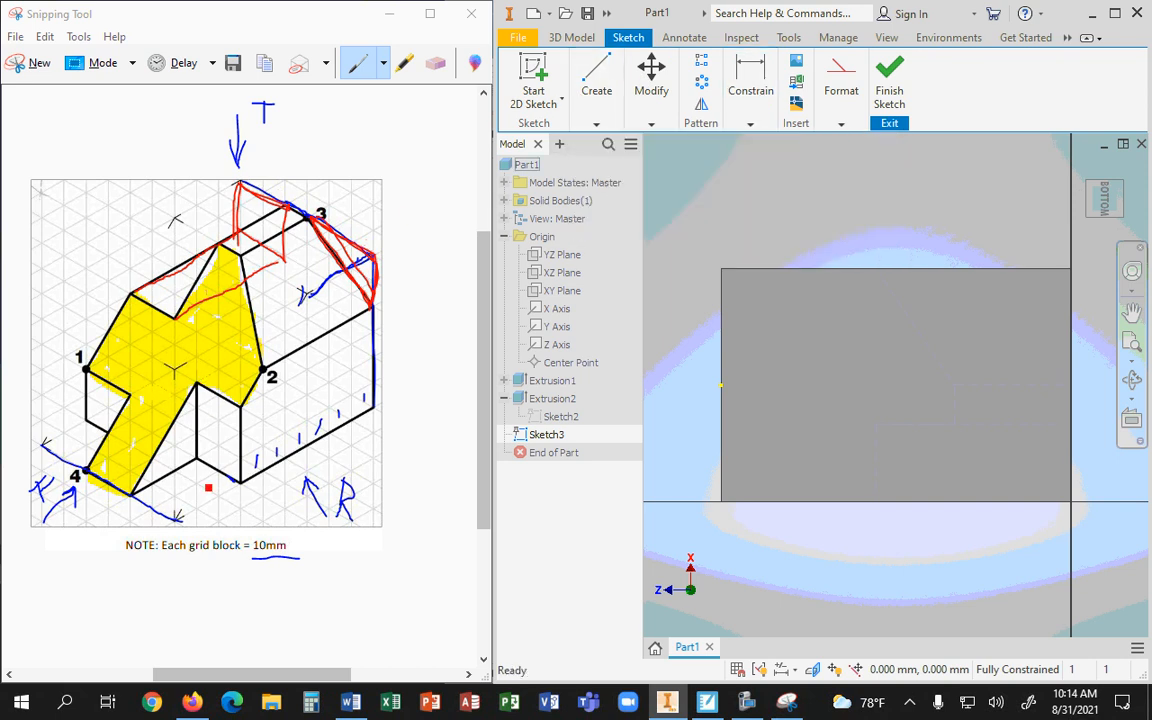
Step: In Snipping Tool, outline in red the two lower corner cuts beside points 2 and 4 on the isometric drawing
{"action": "left_click", "coordinate": [188, 490]}
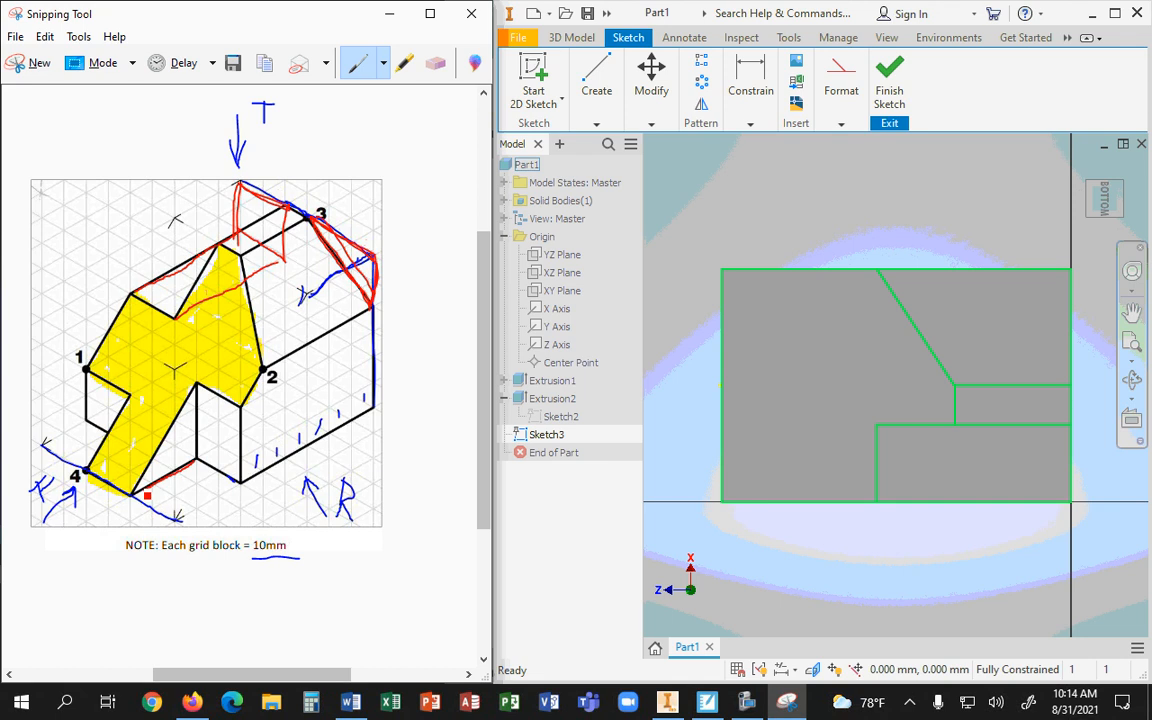
{"action": "mouse_move", "coordinate": [133, 493]}
{"action": "left_mouse_down"}
{"action": "mouse_move", "coordinate": [165, 515]}
{"action": "mouse_move", "coordinate": [219, 507]}
{"action": "left_mouse_up"}
{"action": "mouse_move", "coordinate": [92, 421]}
{"action": "left_mouse_down"}
{"action": "mouse_move", "coordinate": [42, 444]}
{"action": "mouse_move", "coordinate": [78, 464]}
{"action": "mouse_move", "coordinate": [129, 452]}
{"action": "left_mouse_up"}
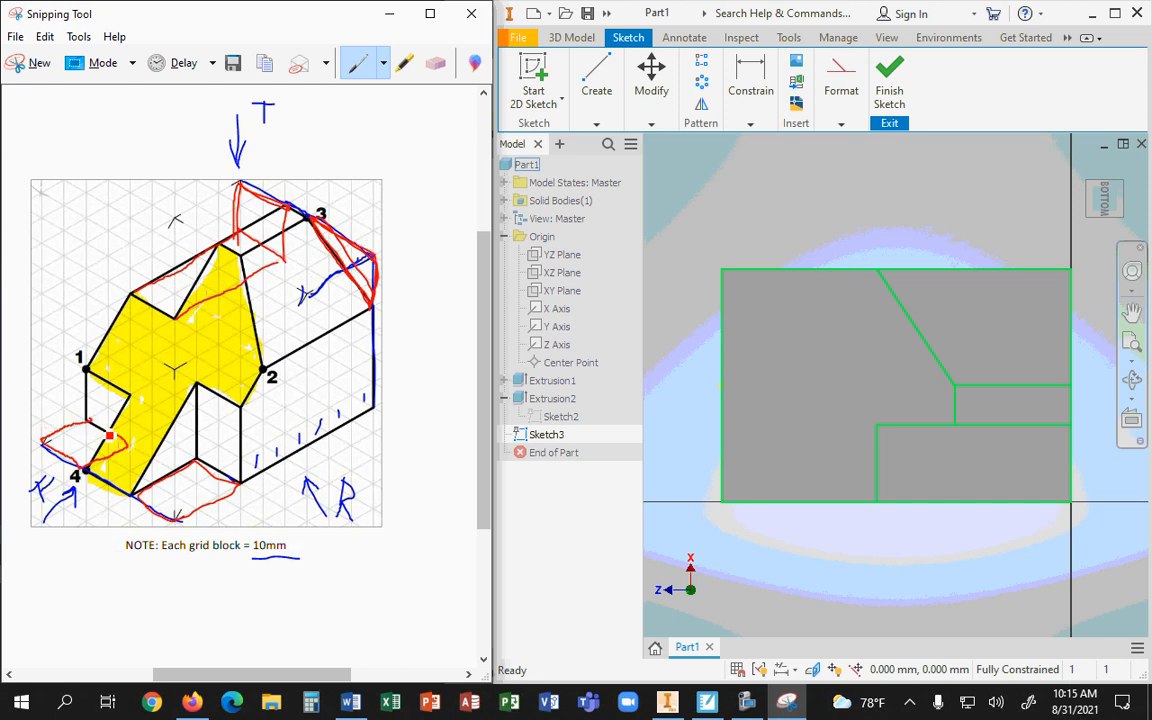
{"action": "left_click", "coordinate": [547, 483]}
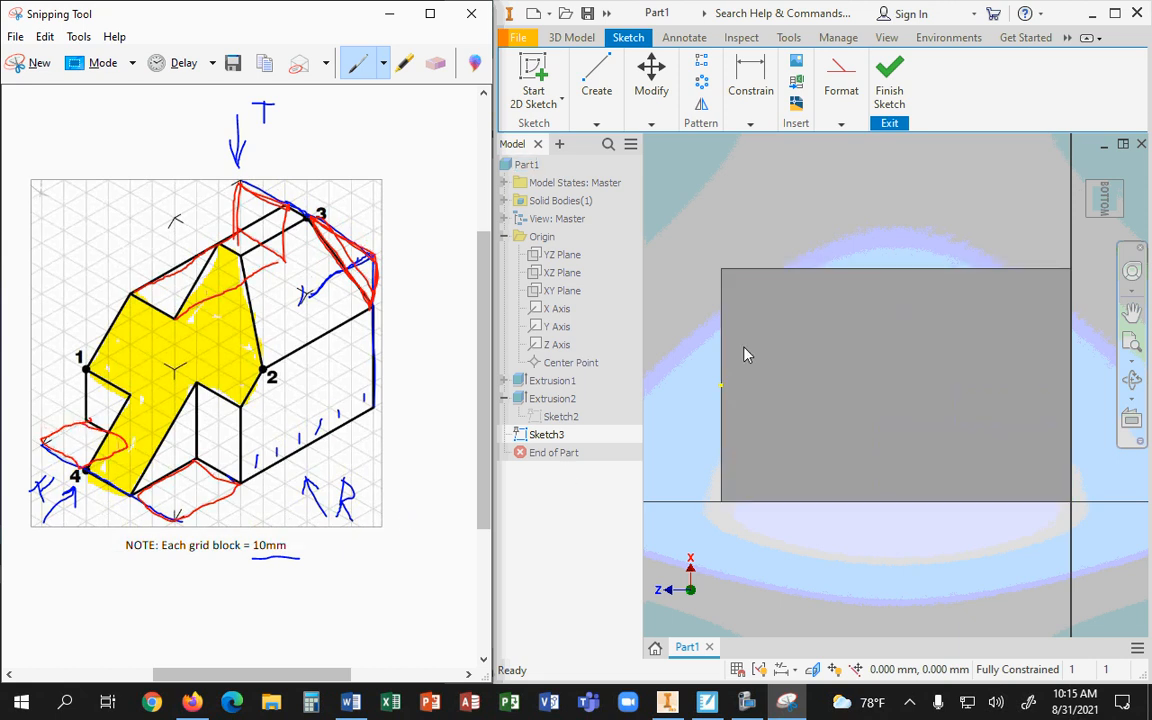
Step: With the Inventor window maximized, exit and delete the new bottom-face sketch and restore the part's home view
{"action": "left_click", "coordinate": [1114, 13]}
{"action": "left_click", "coordinate": [1040, 78]}
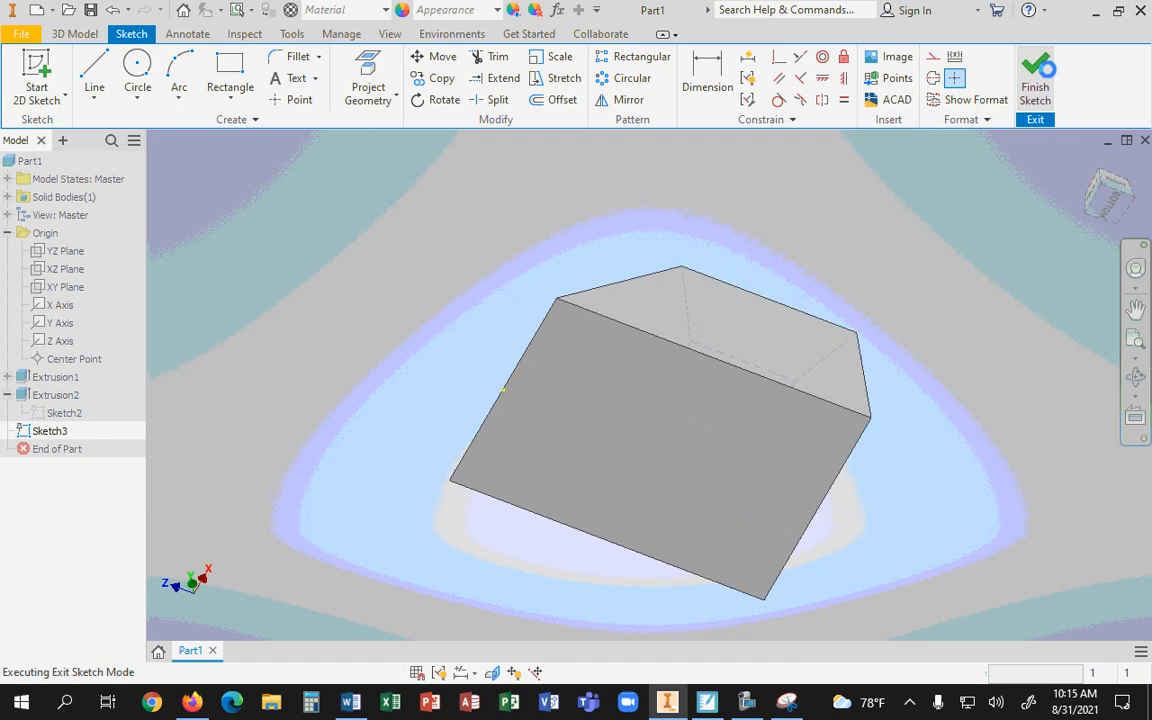
{"action": "left_click", "coordinate": [42, 433]}
{"action": "right_click", "coordinate": [42, 435]}
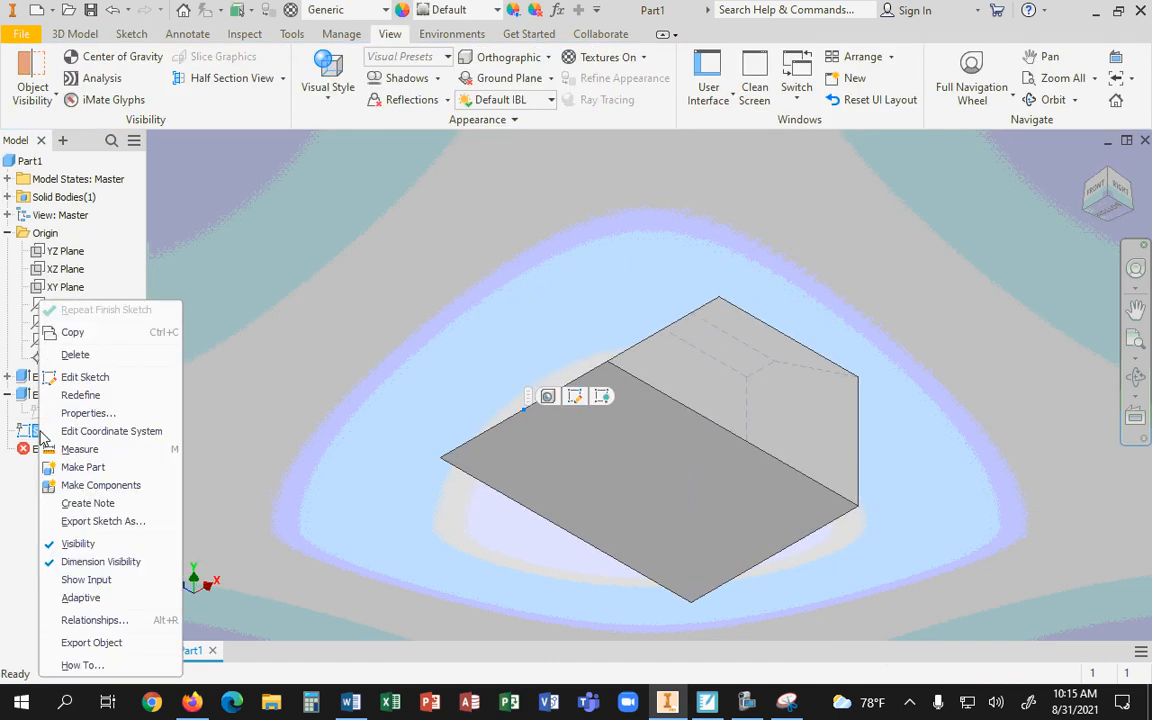
{"action": "left_click", "coordinate": [76, 358]}
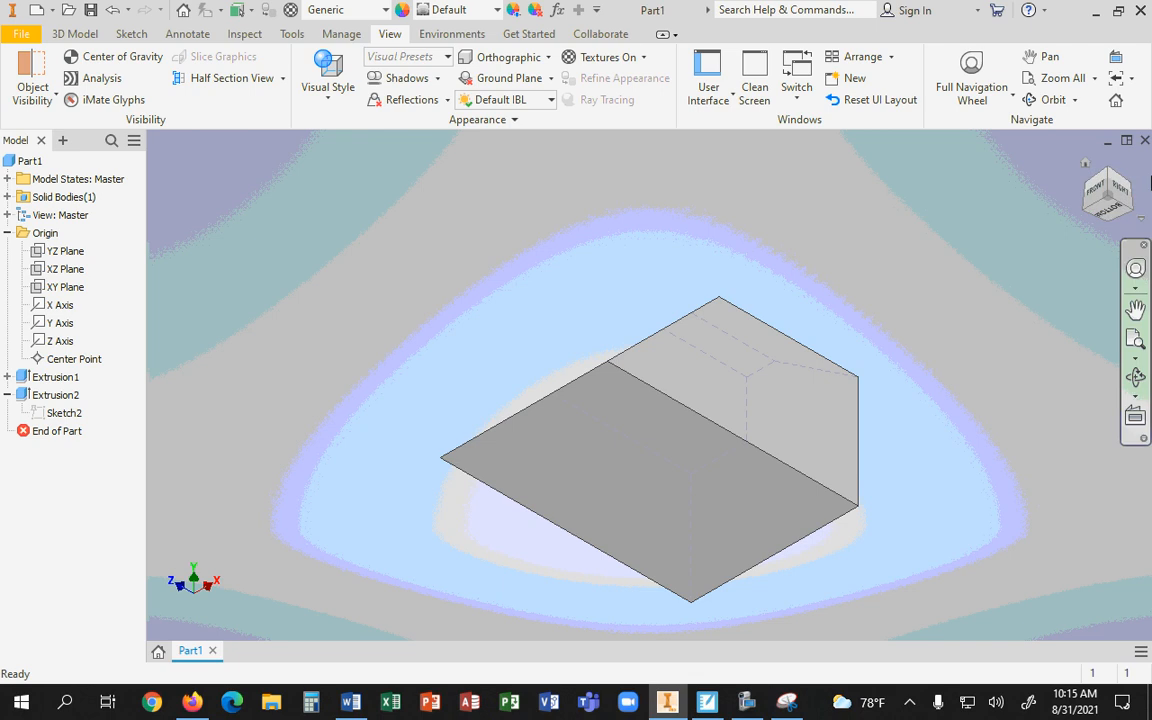
{"action": "left_click", "coordinate": [1086, 163]}
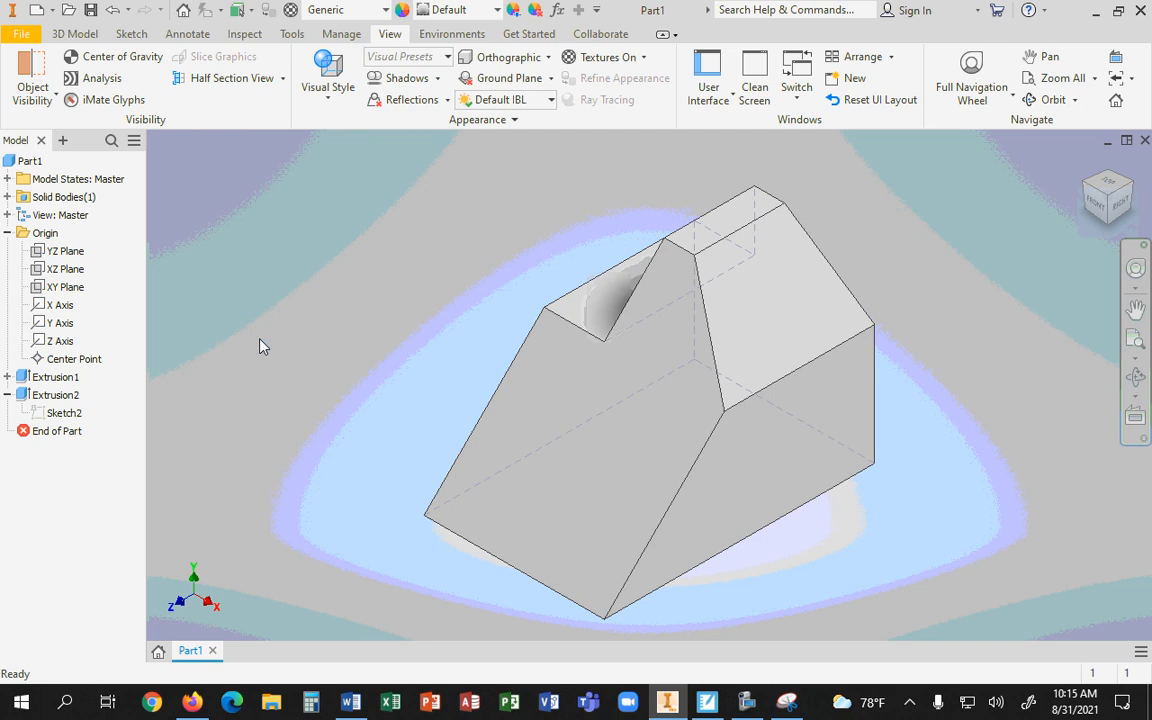
Step: Delete the combined cut feature Extrusion2 while keeping its consumed sketch
{"action": "left_click", "coordinate": [57, 413]}
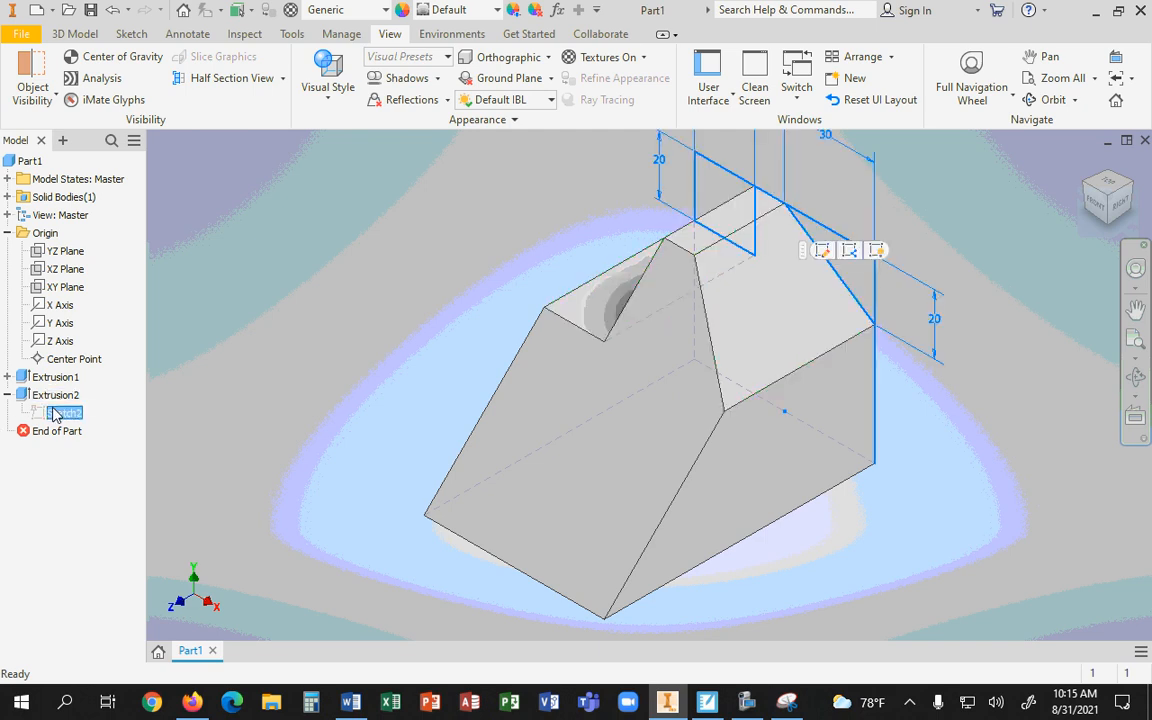
{"action": "scroll", "coordinate": [379, 297], "scroll_direction": "up", "scroll_amount": 5}
{"action": "scroll", "coordinate": [379, 297], "scroll_direction": "down", "scroll_amount": 3}
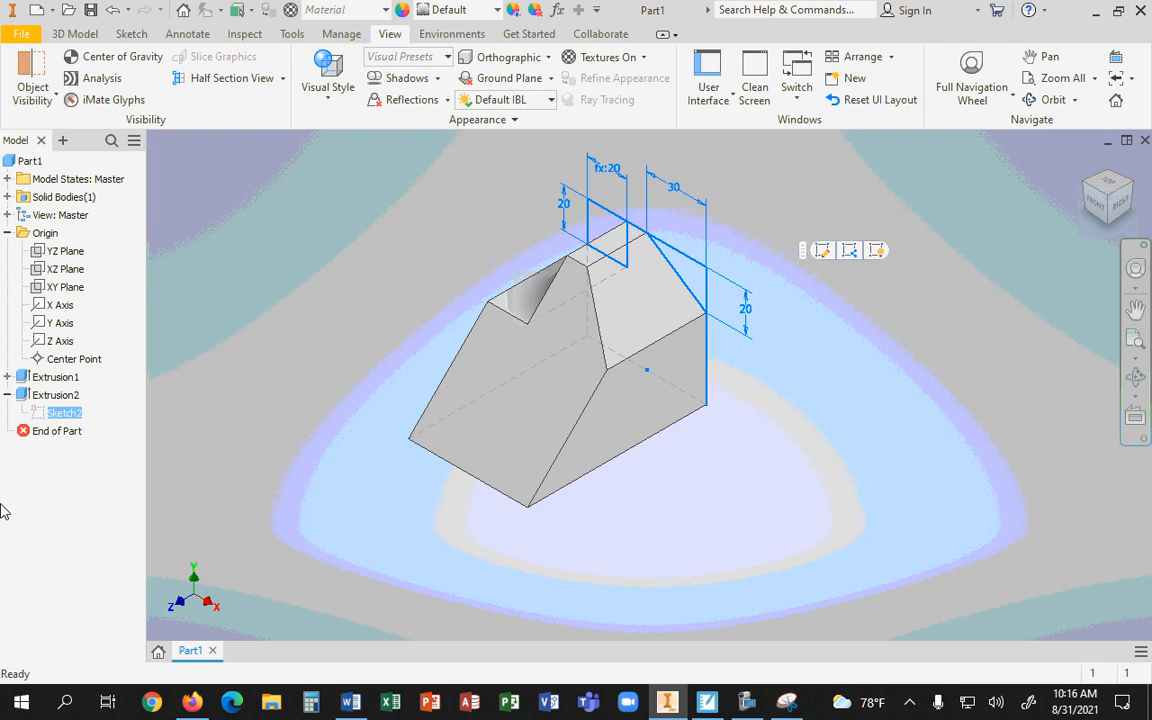
{"action": "left_click", "coordinate": [8, 233]}
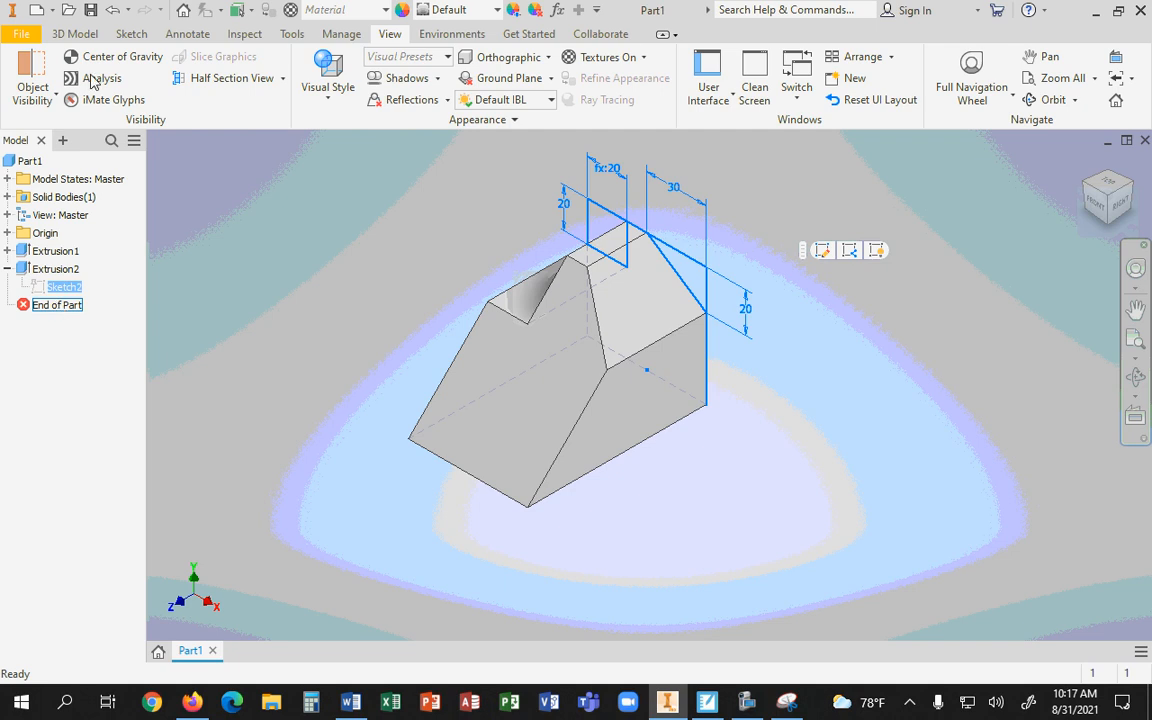
{"action": "left_click", "coordinate": [66, 272]}
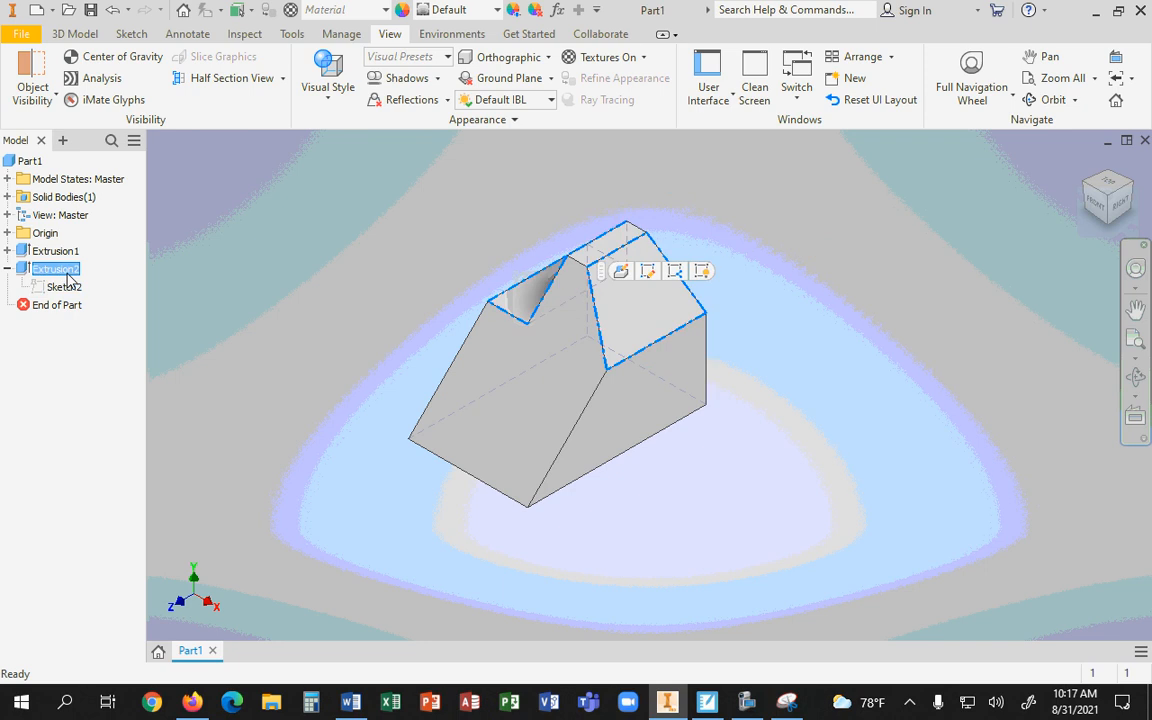
{"action": "right_click", "coordinate": [69, 277]}
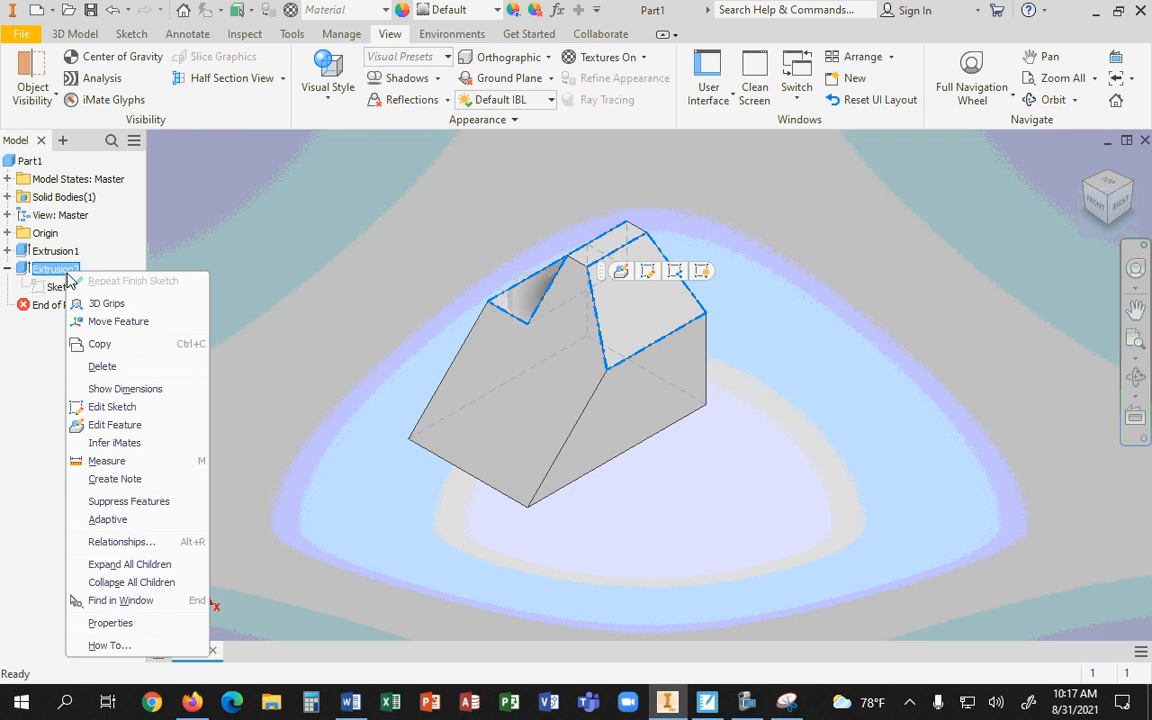
{"action": "left_click", "coordinate": [115, 366]}
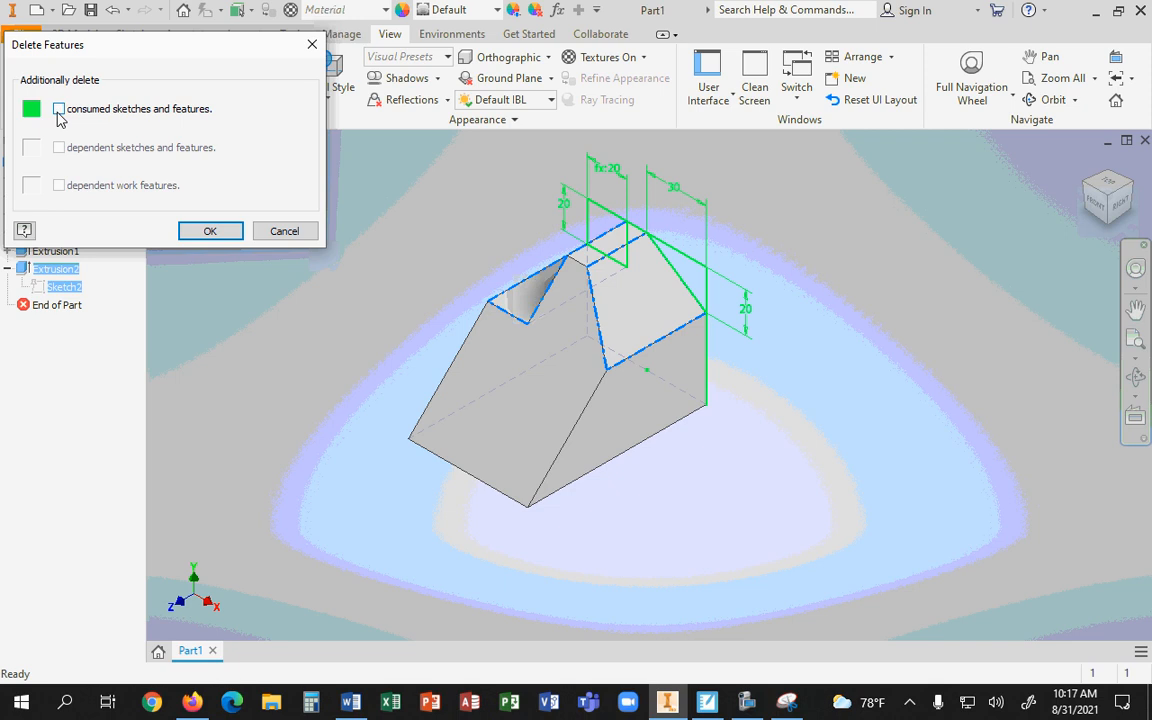
{"action": "left_click", "coordinate": [210, 231]}
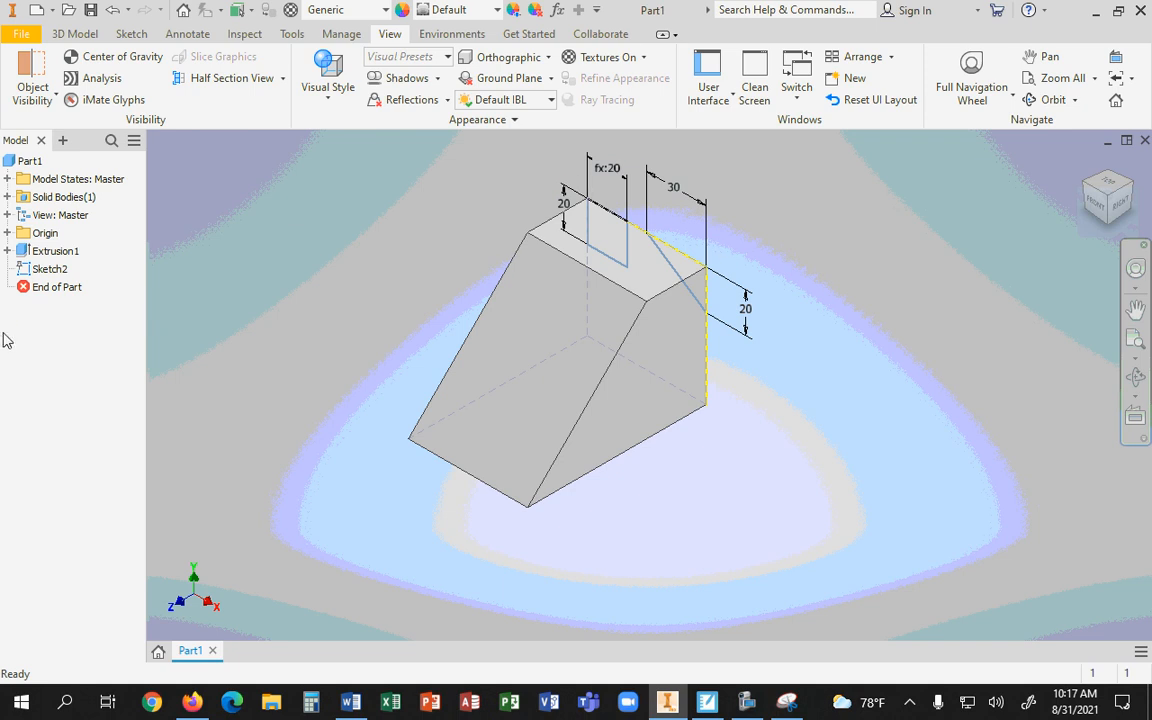
Step: Extrude only the 20 mm square corner profile of Sketch2 as a cut up to the sloped front face
{"action": "left_click", "coordinate": [45, 270]}
{"action": "right_click", "coordinate": [43, 275]}
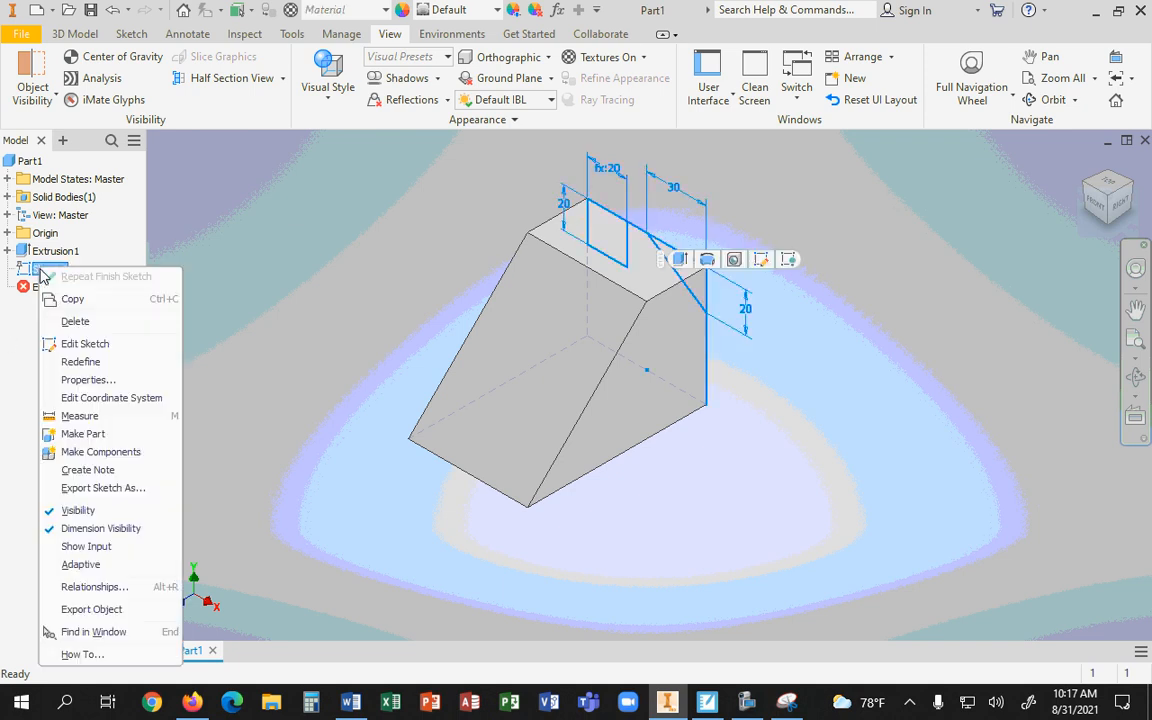
{"action": "left_click", "coordinate": [85, 38]}
{"action": "left_click", "coordinate": [131, 34]}
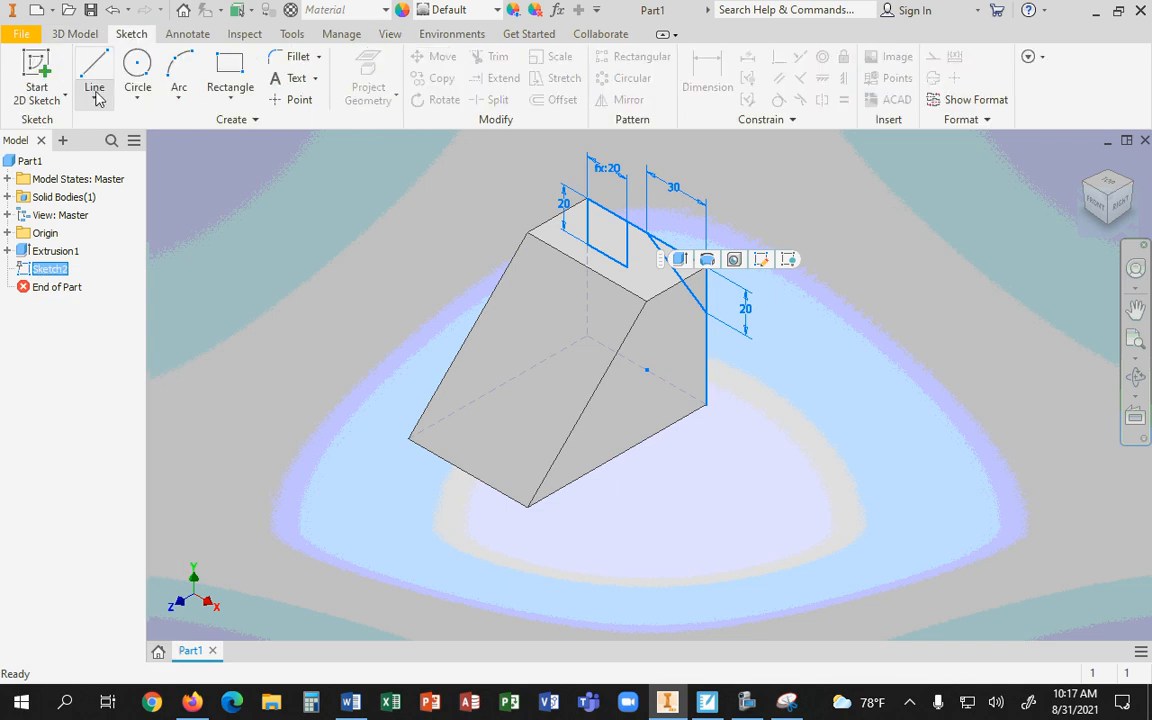
{"action": "left_click", "coordinate": [75, 34]}
{"action": "left_click", "coordinate": [95, 78]}
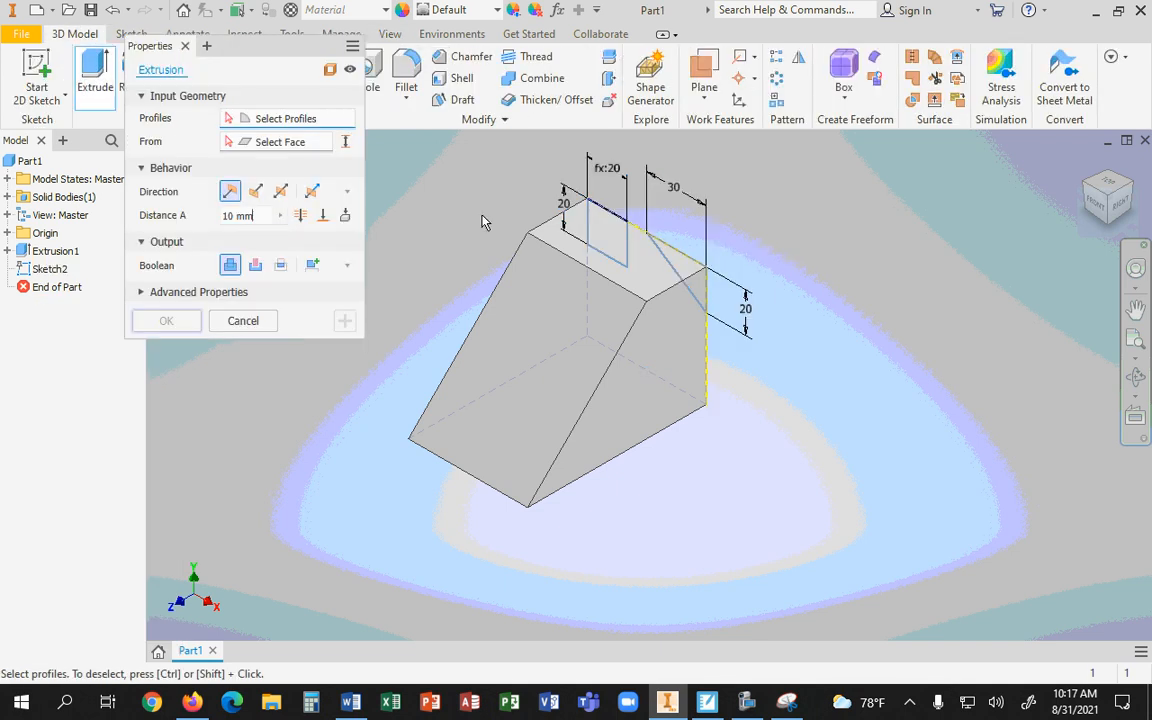
{"action": "left_click", "coordinate": [617, 256]}
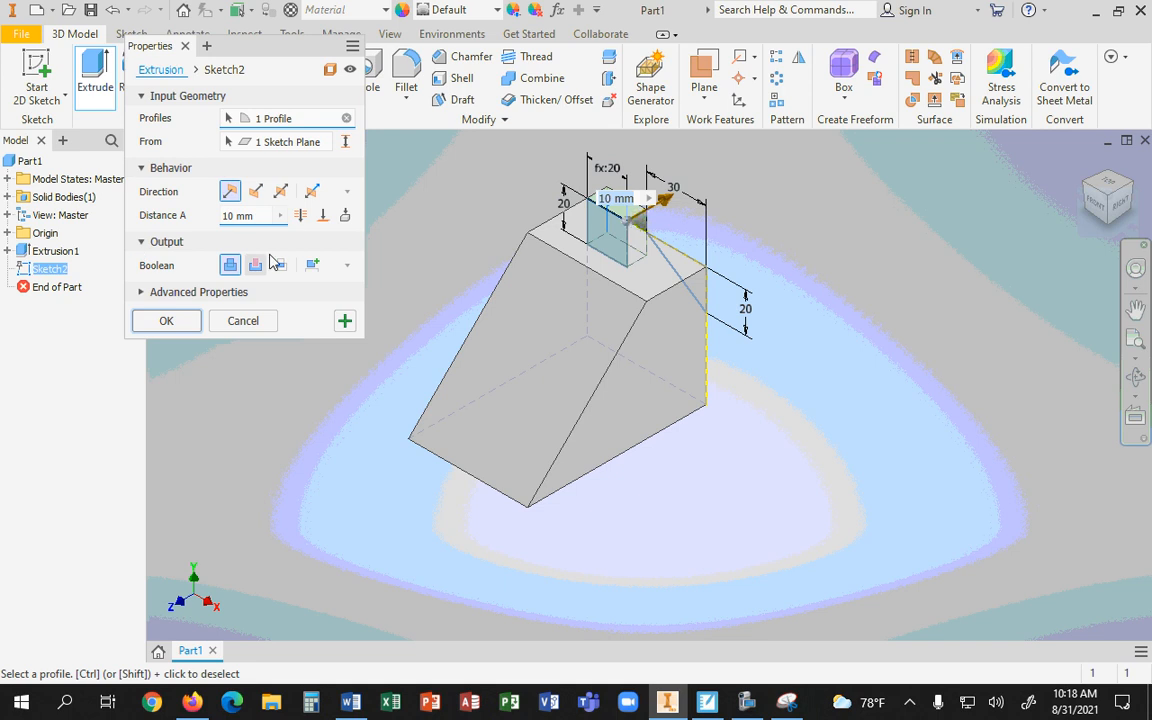
{"action": "left_click", "coordinate": [322, 215]}
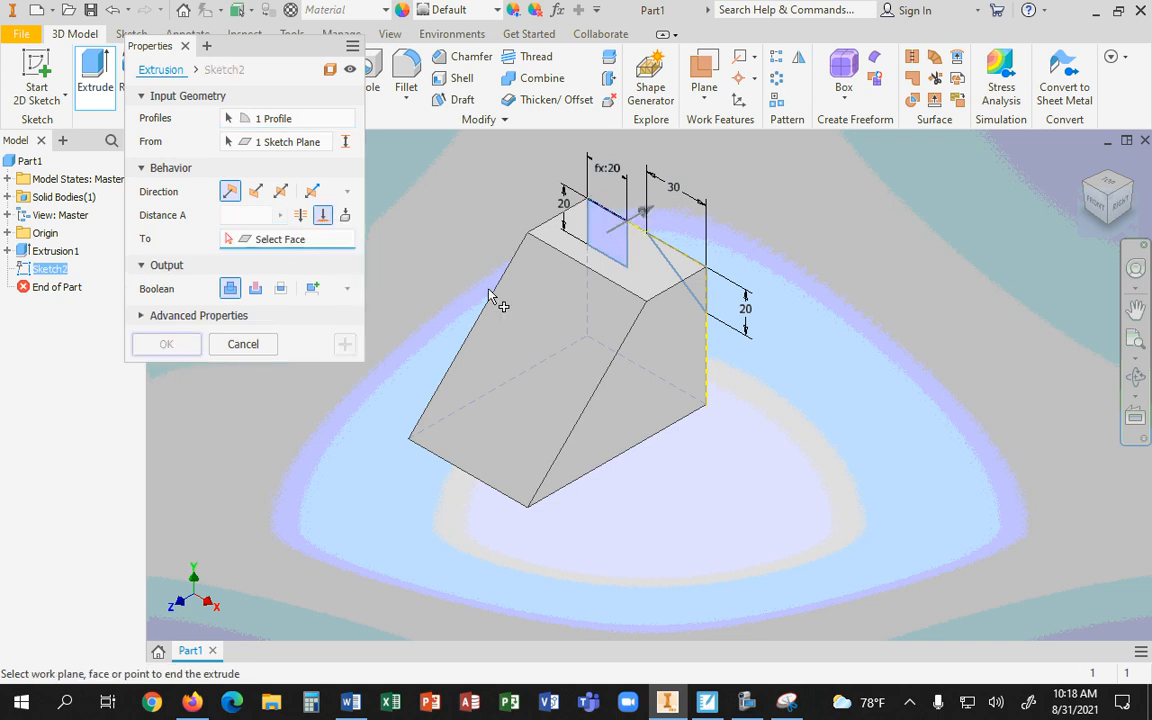
{"action": "left_click", "coordinate": [505, 295]}
{"action": "left_click", "coordinate": [168, 346]}
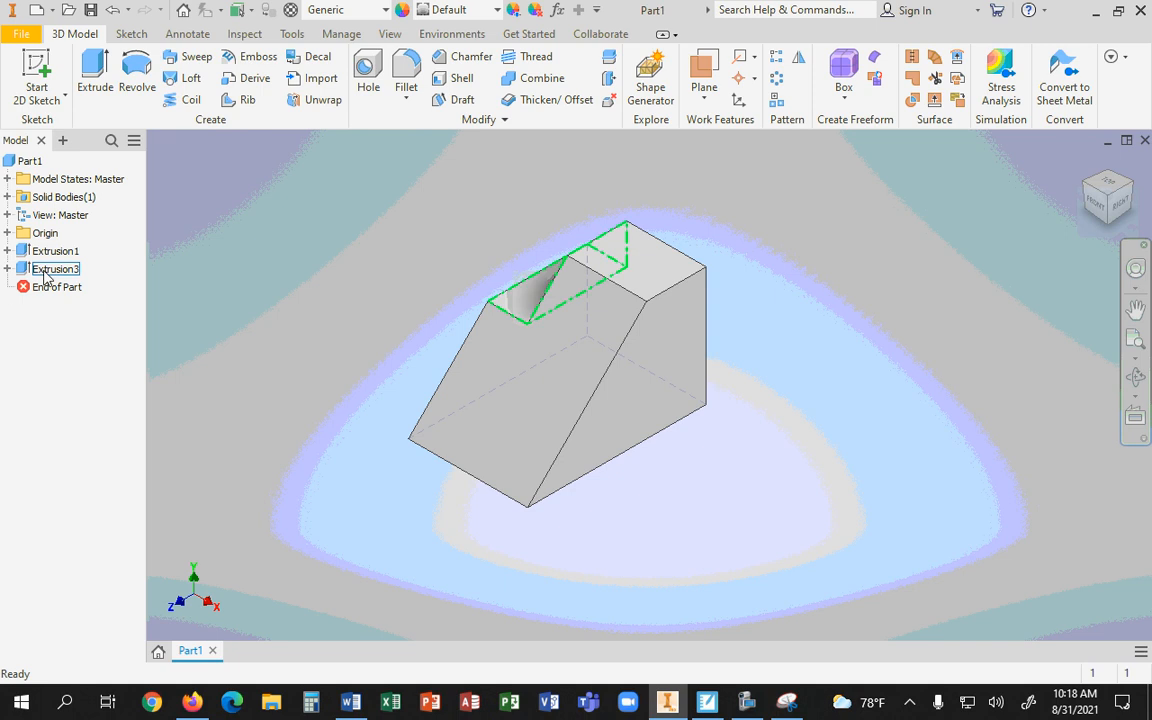
Step: Share the sketch consumed by the corner notch cut so its remaining profile can be reused
{"action": "left_click", "coordinate": [7, 269]}
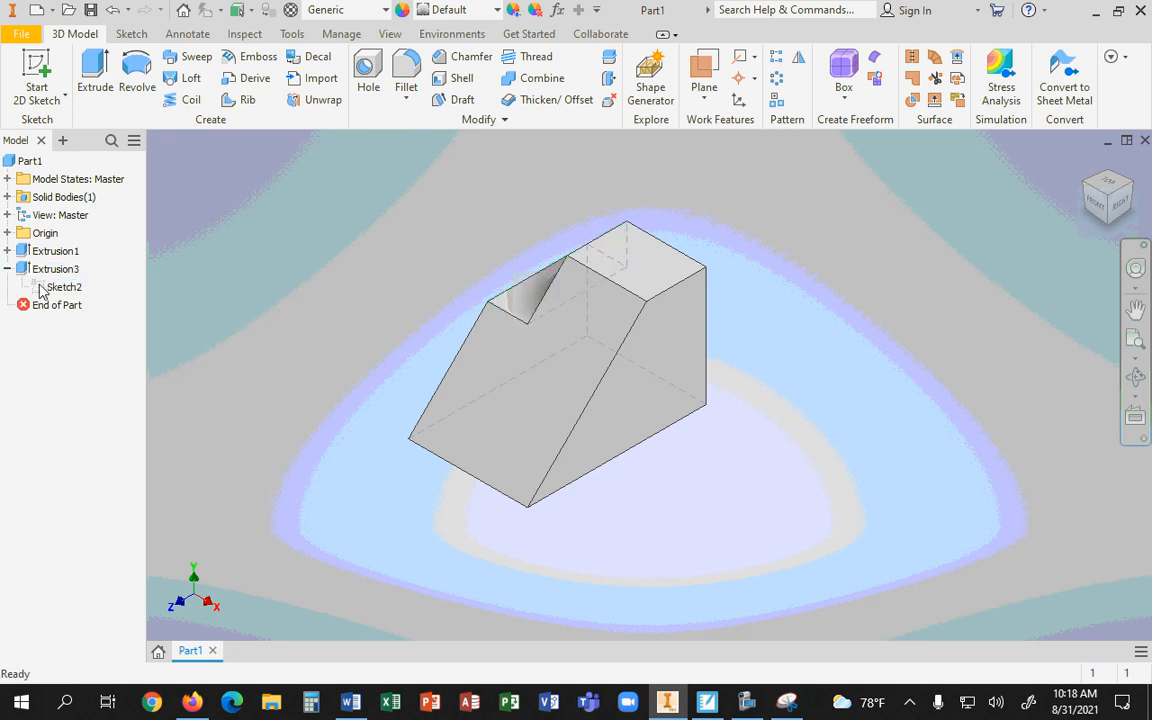
{"action": "left_click", "coordinate": [62, 288]}
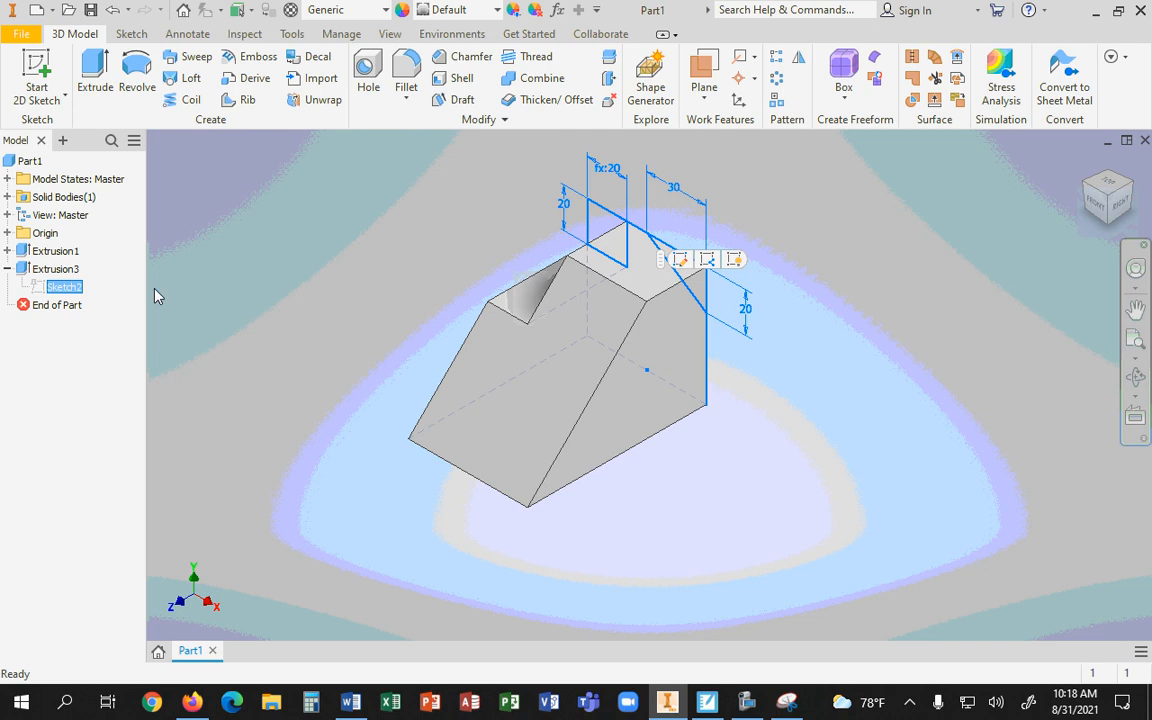
{"action": "left_click", "coordinate": [707, 261]}
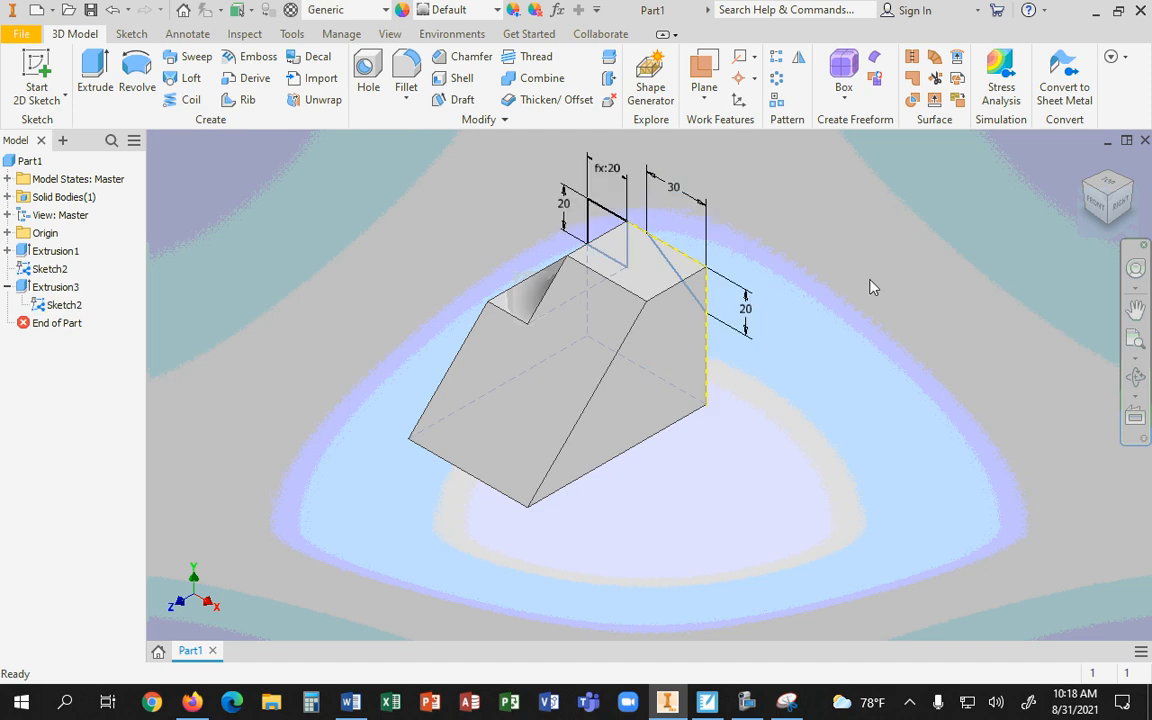
Step: Extrude the triangular region of the shared sketch, 30 mm by 20 mm, as a cut up to the sloped front face
{"action": "left_click", "coordinate": [96, 78]}
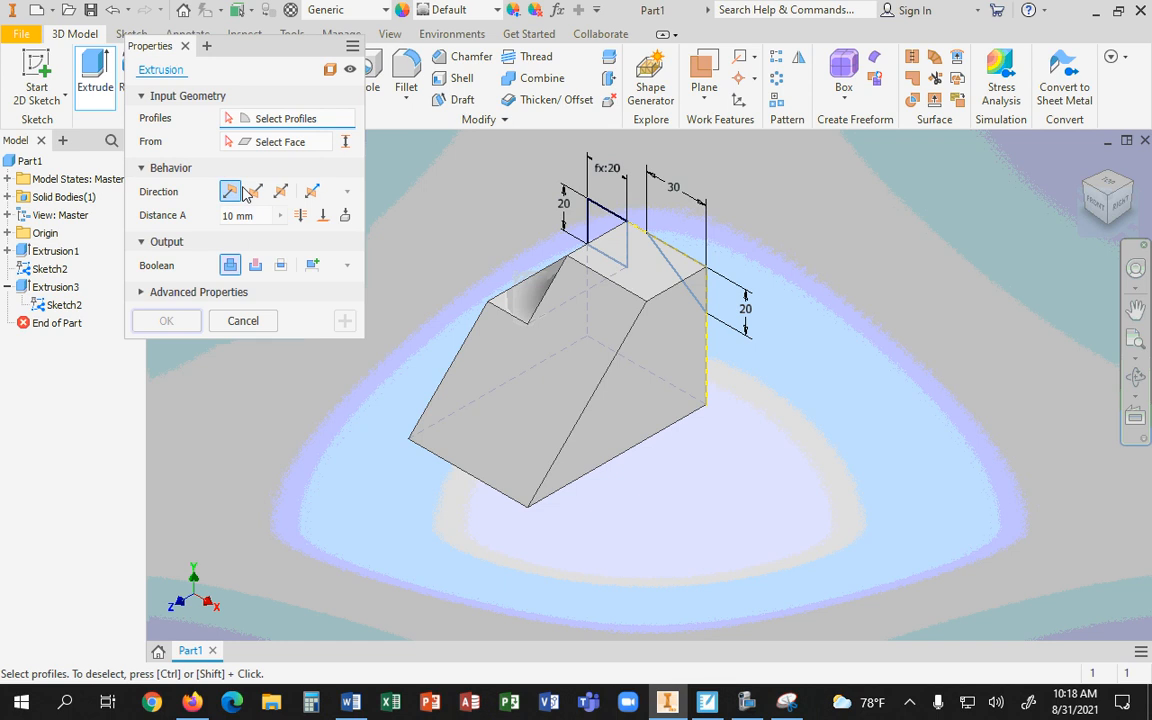
{"action": "left_click", "coordinate": [675, 268]}
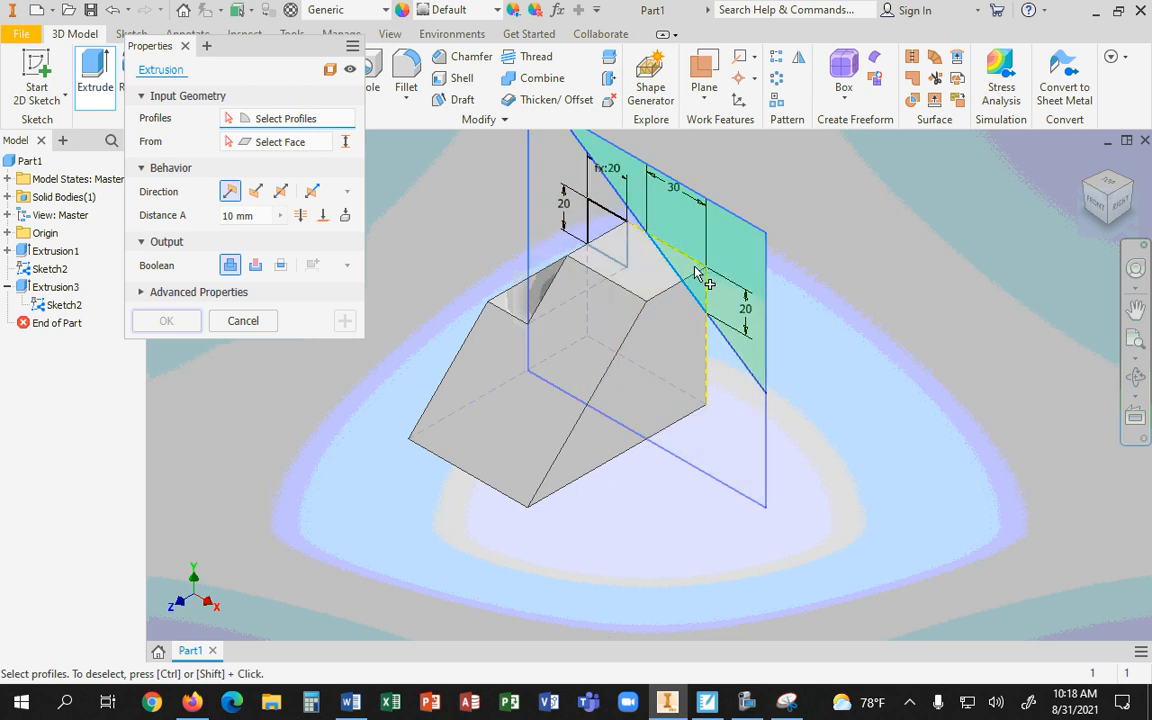
{"action": "left_click", "coordinate": [724, 263]}
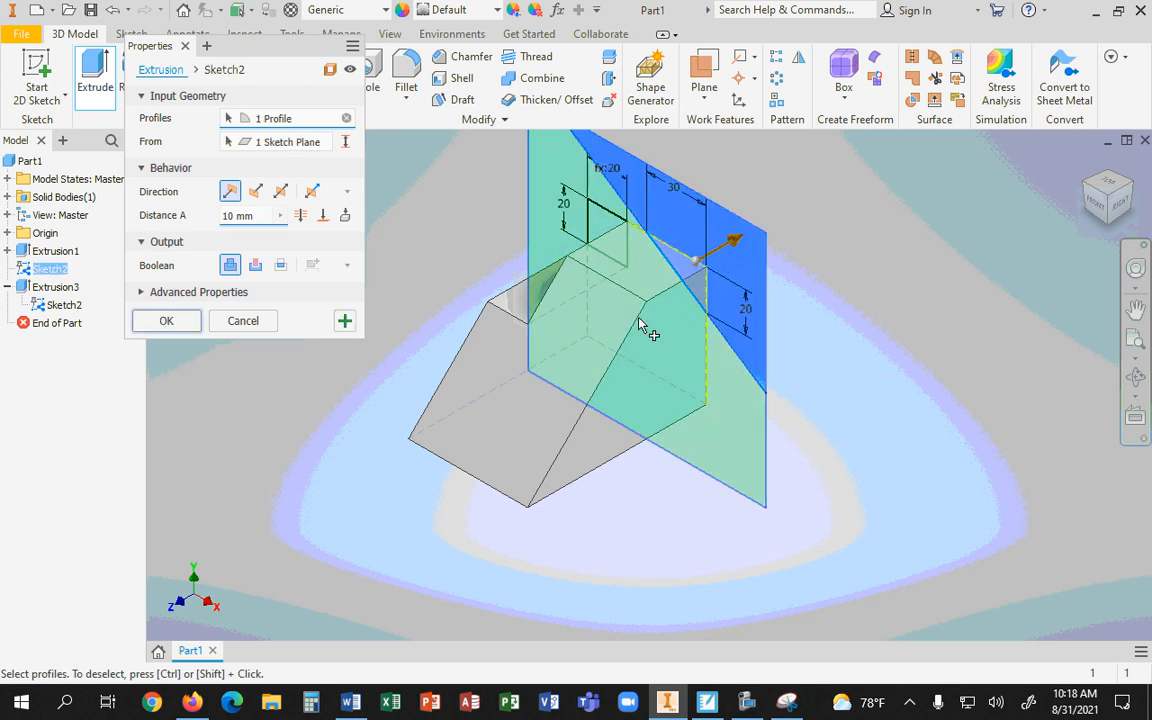
{"action": "left_click", "coordinate": [323, 216]}
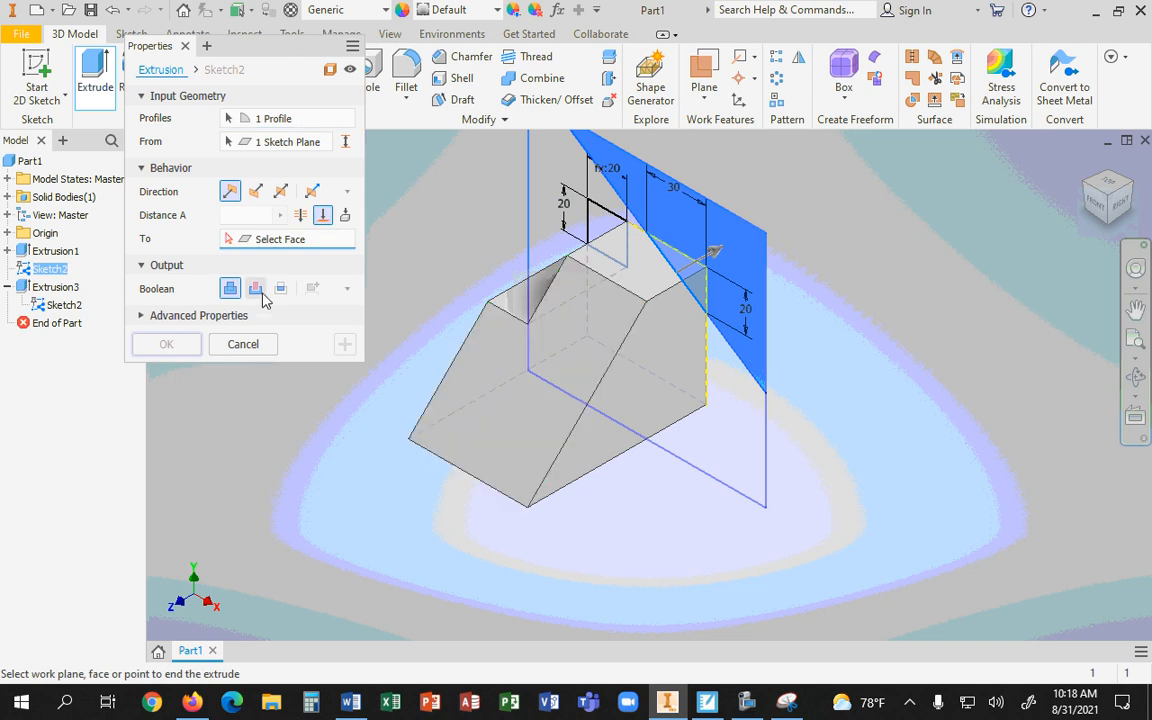
{"action": "left_click", "coordinate": [494, 362]}
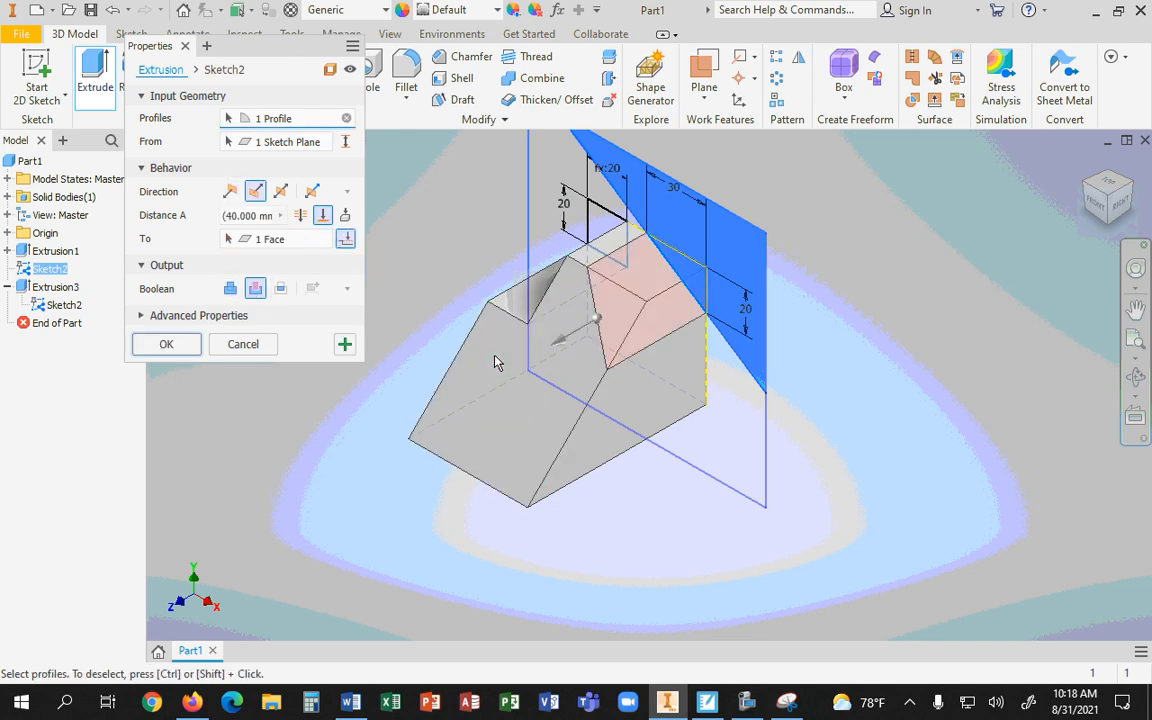
{"action": "left_click", "coordinate": [166, 345]}
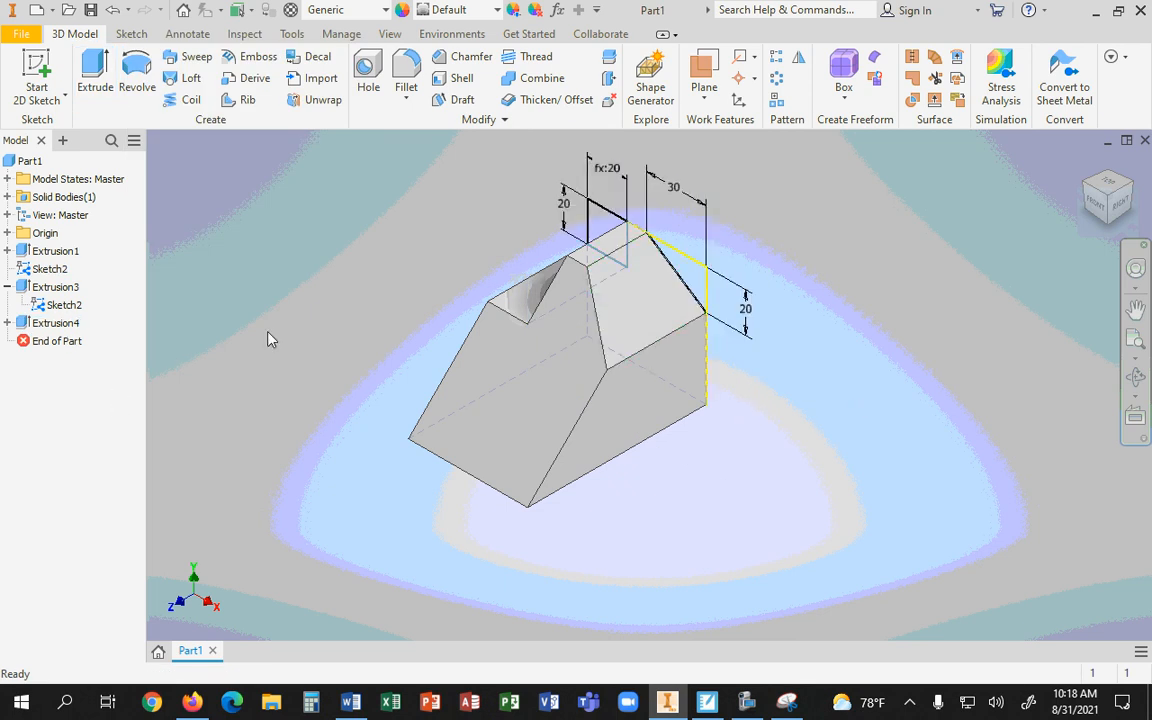
Step: Check which sketches the extrusions use in the model tree, and hide the shared Sketch2
{"action": "left_click", "coordinate": [7, 287]}
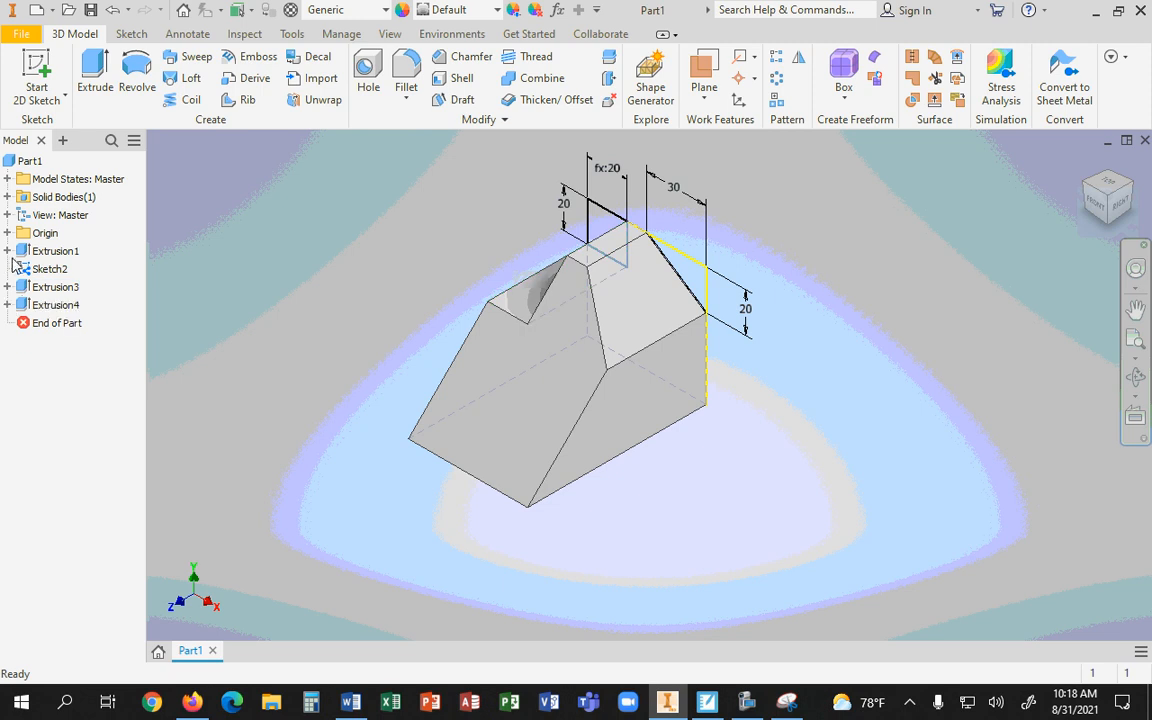
{"action": "left_click", "coordinate": [8, 251]}
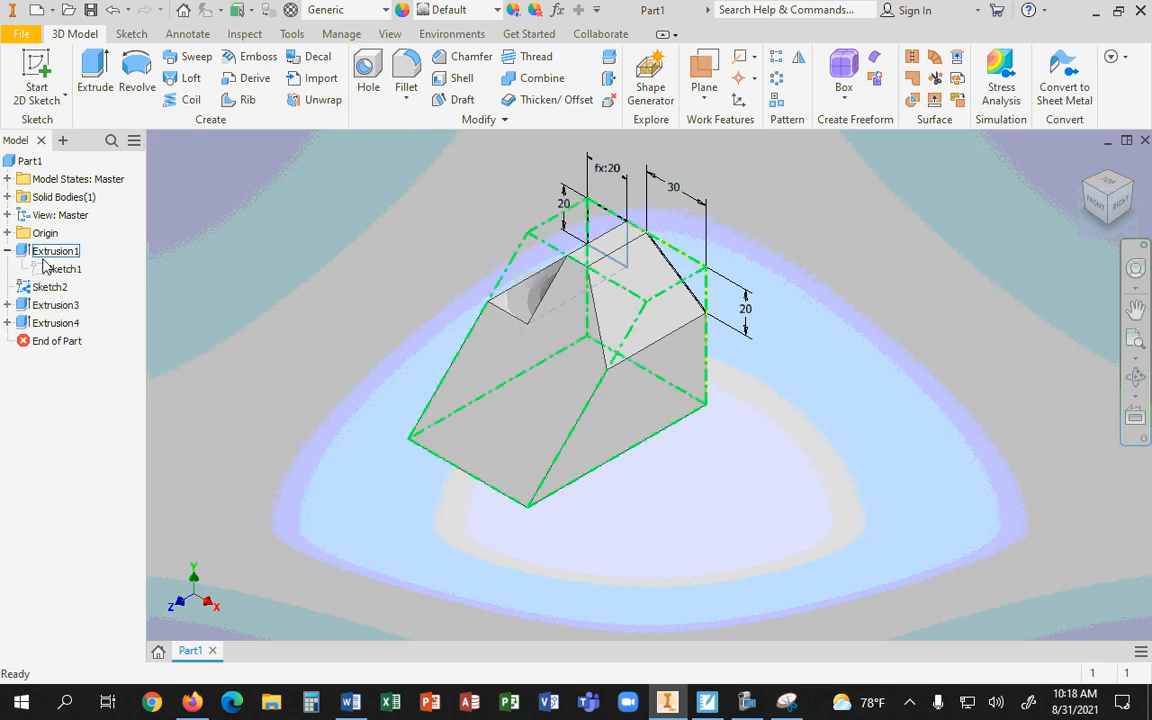
{"action": "left_click", "coordinate": [8, 252]}
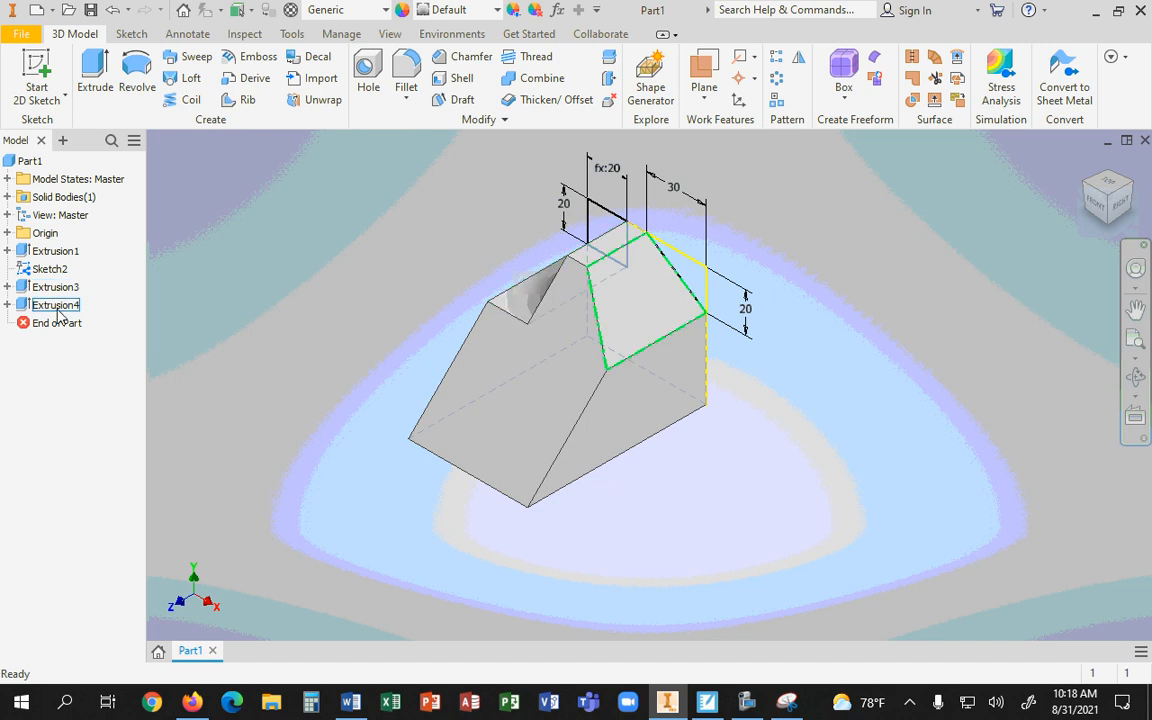
{"action": "left_click", "coordinate": [7, 305]}
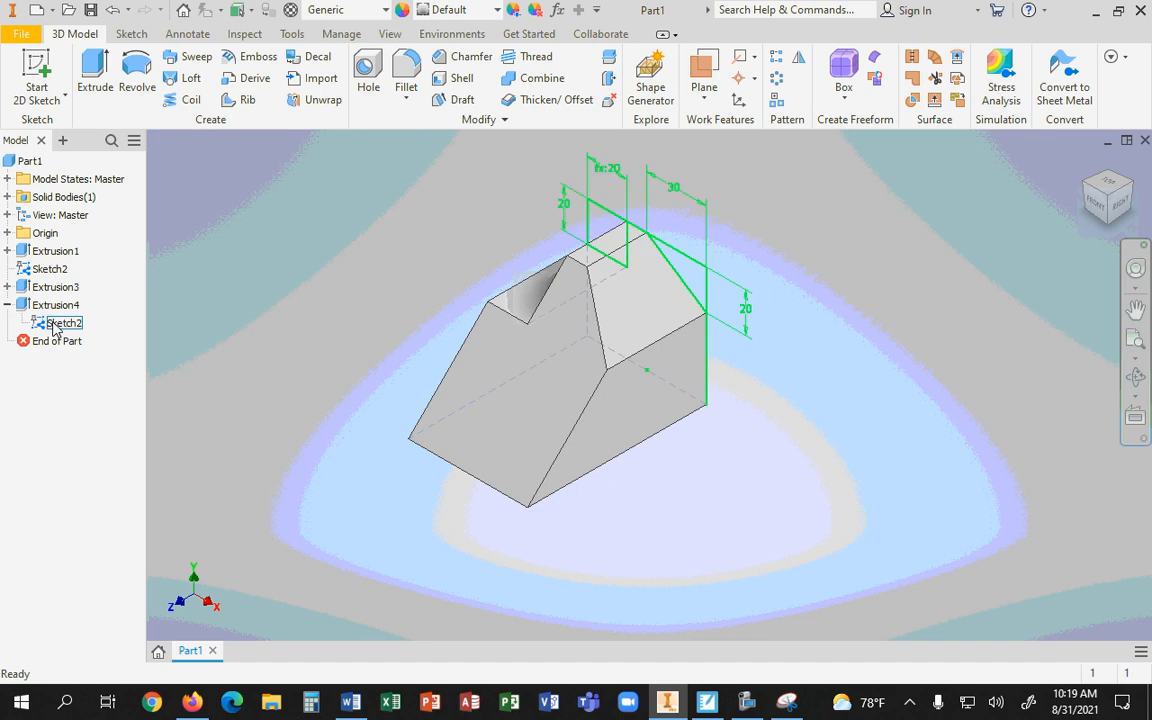
{"action": "right_click", "coordinate": [56, 274]}
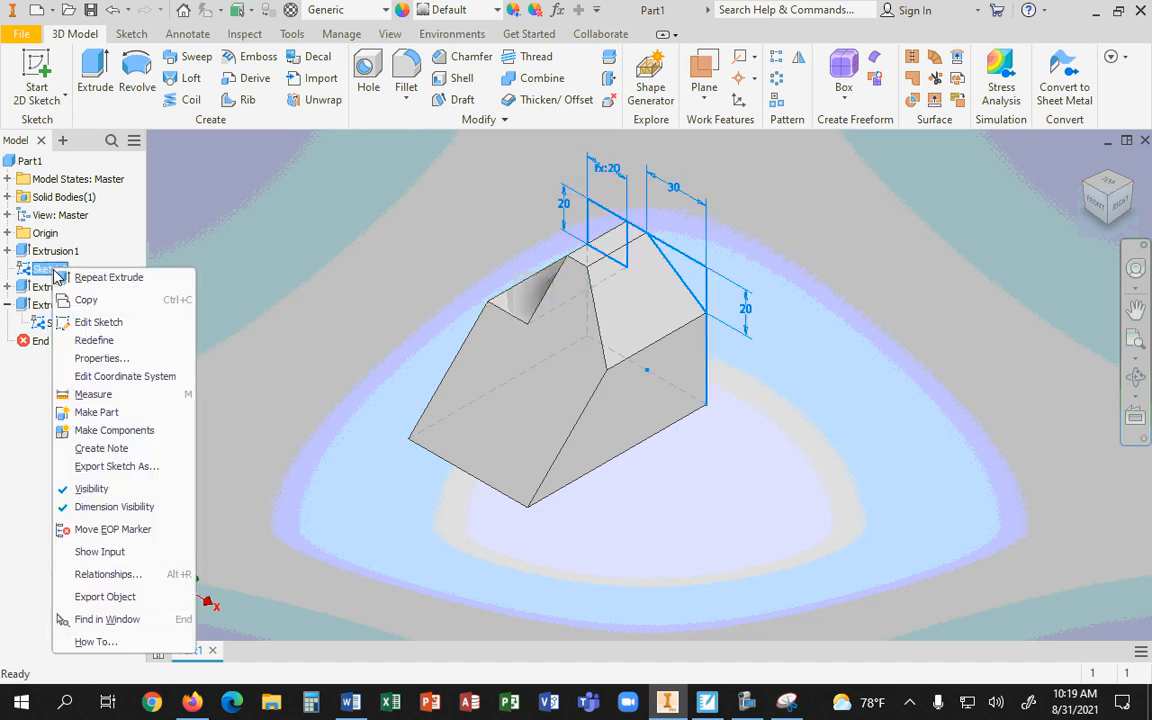
{"action": "left_click", "coordinate": [90, 489]}
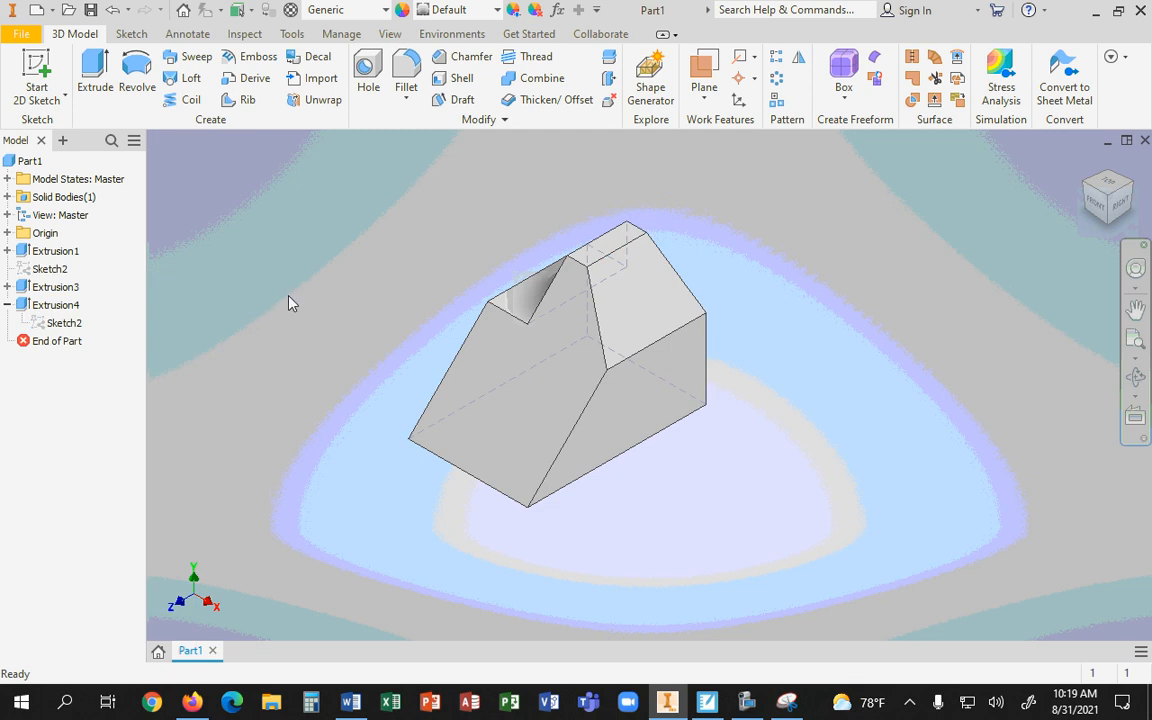
Step: Start a new 2D sketch on the block's bottom face
{"action": "right_click", "coordinate": [45, 275]}
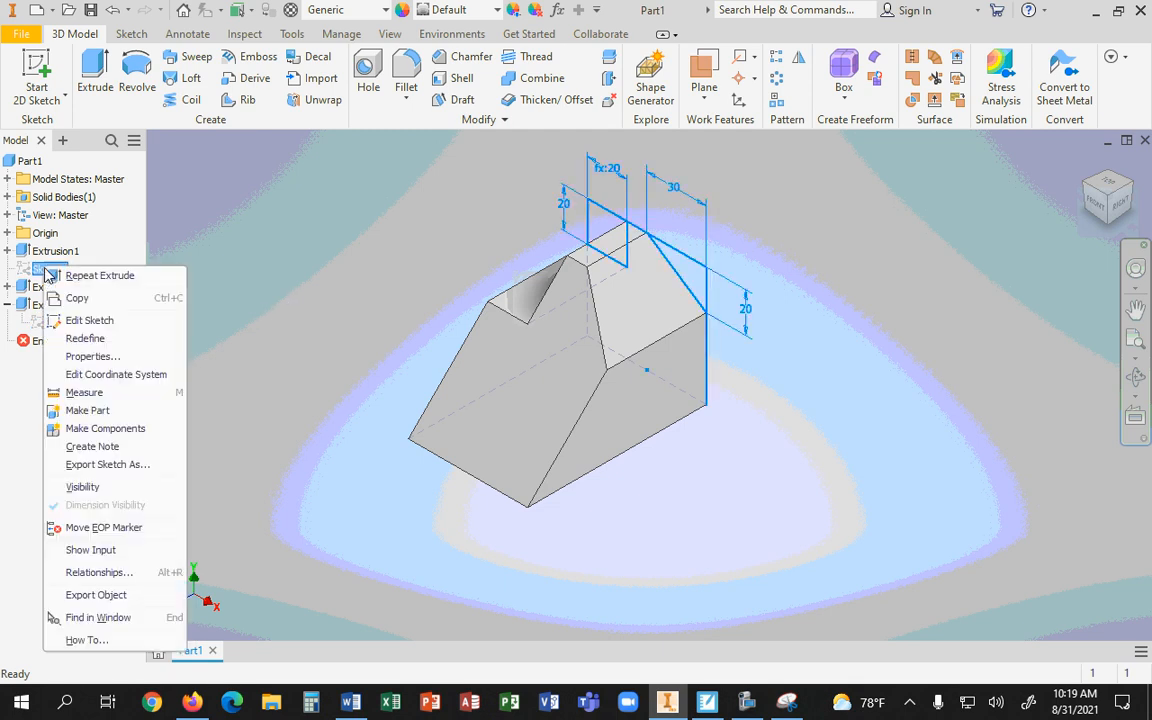
{"action": "left_click", "coordinate": [82, 488]}
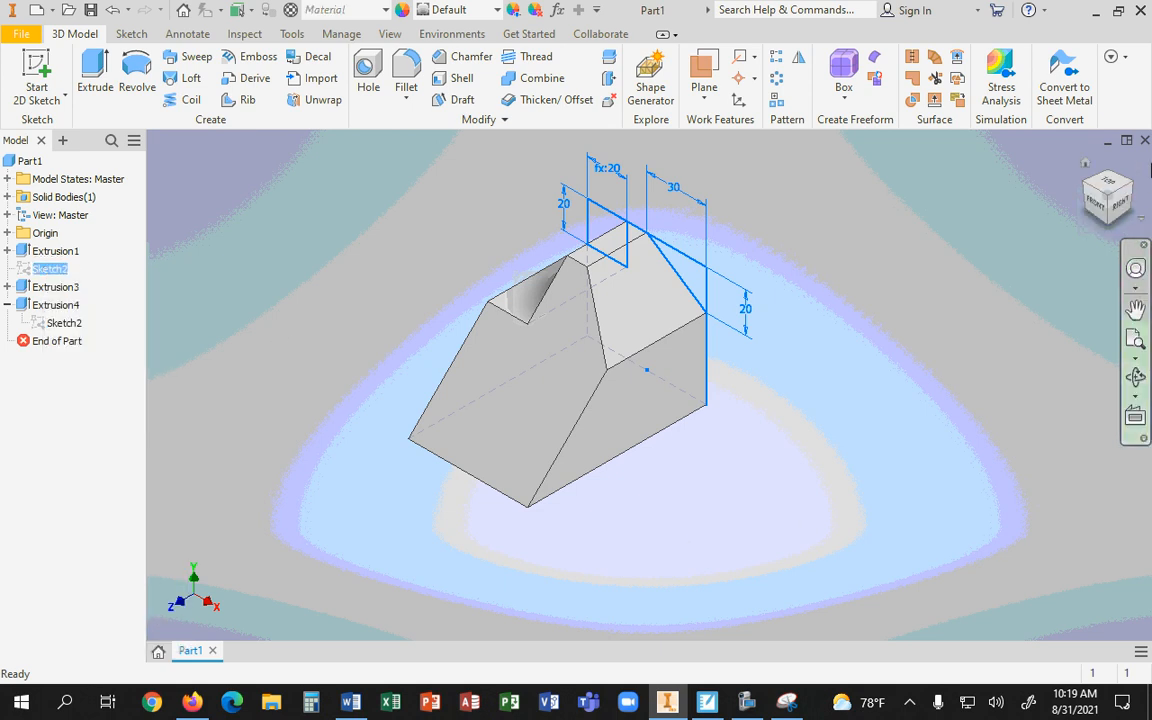
{"action": "left_click", "coordinate": [1113, 228]}
{"action": "left_click", "coordinate": [586, 440]}
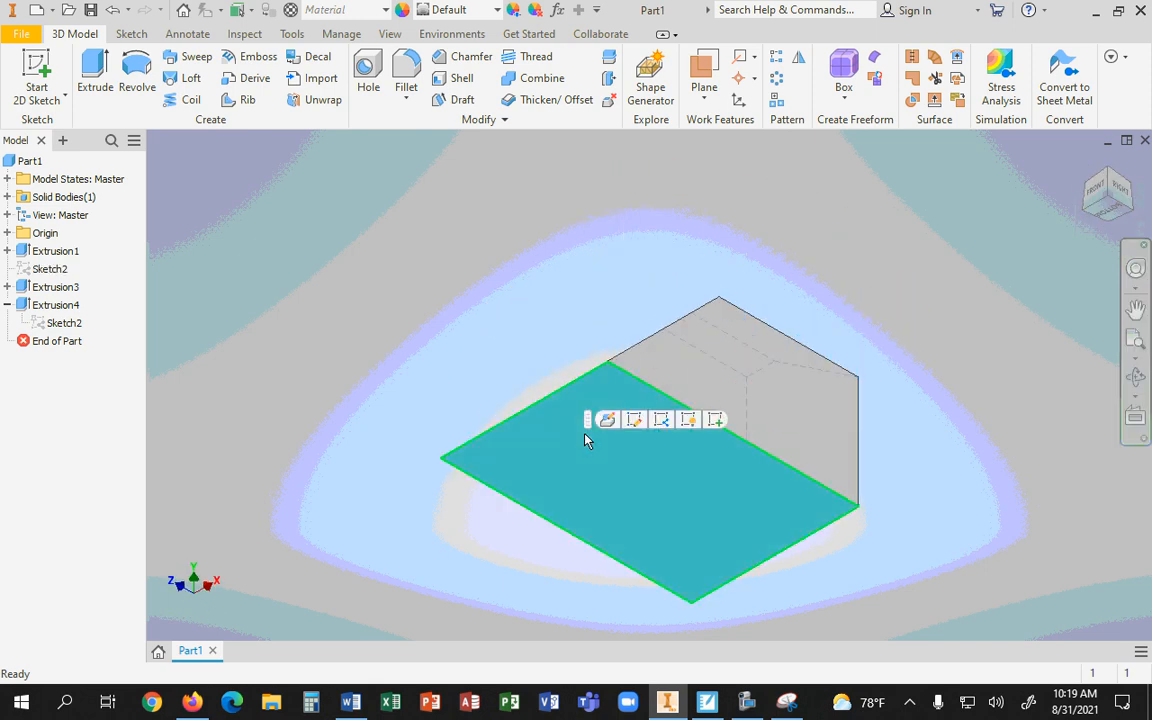
{"action": "left_click", "coordinate": [634, 420]}
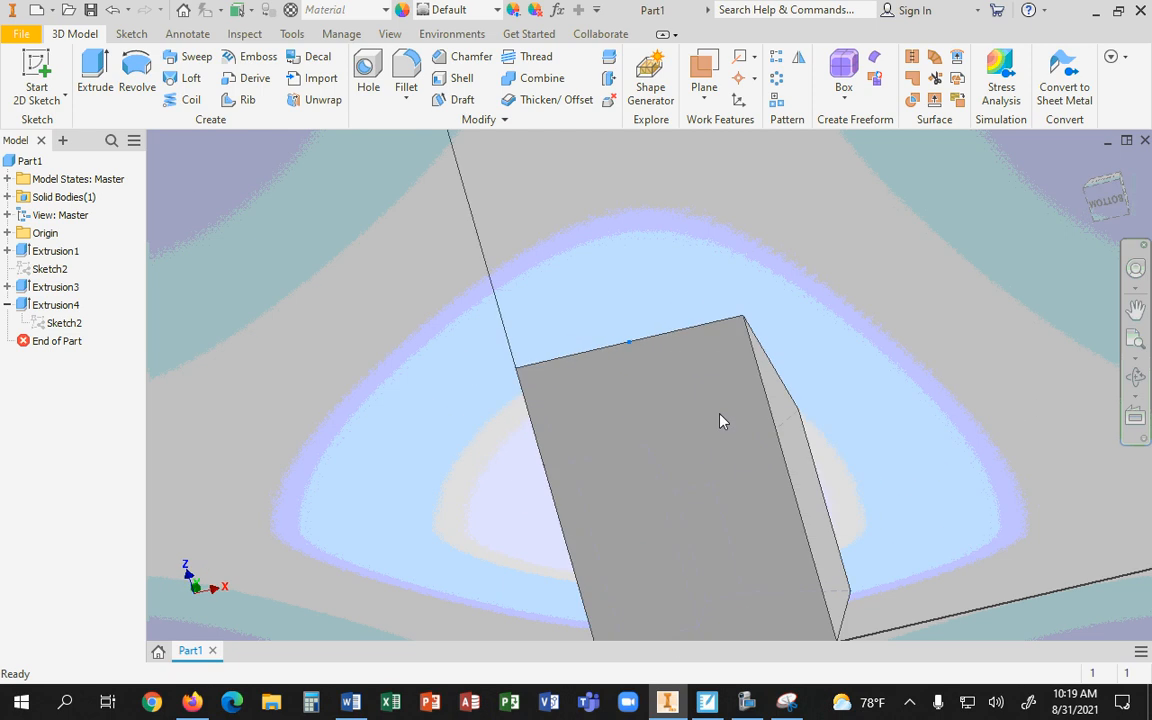
Step: Sketch two corner rectangles along the bottom face's front edge, about 22 by 24 mm at the left and about 22 by 17 mm at the right
{"action": "left_click", "coordinate": [230, 78]}
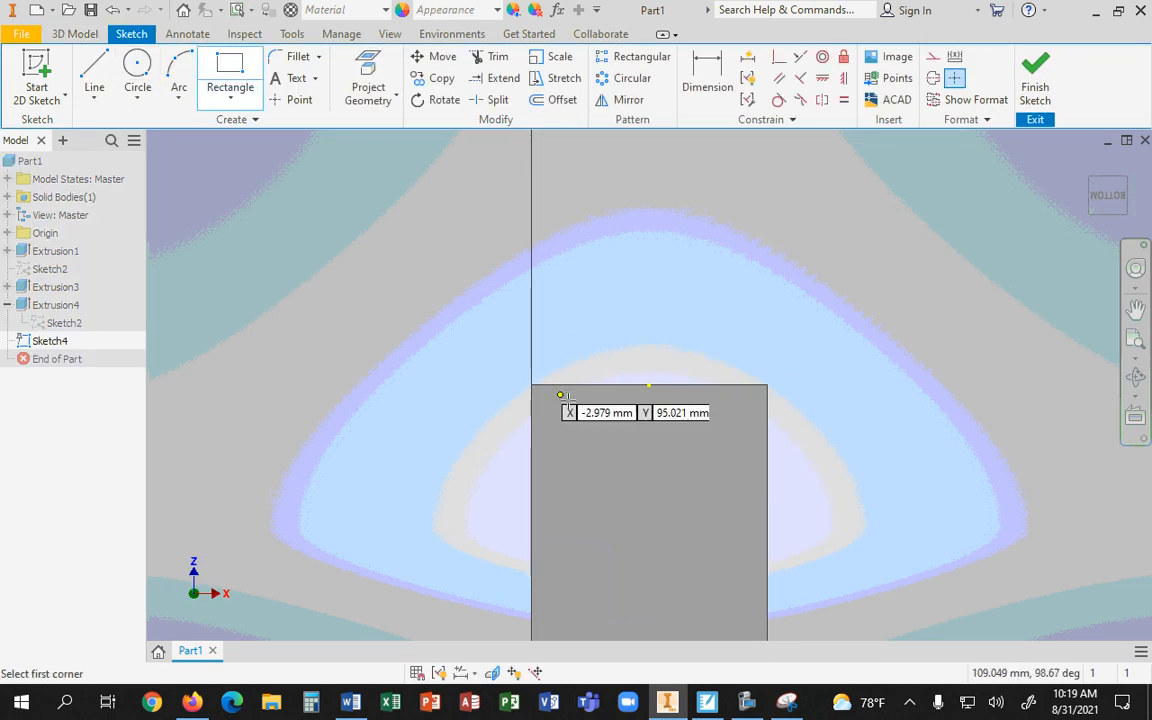
{"action": "left_click", "coordinate": [531, 385]}
{"action": "left_click", "coordinate": [616, 477]}
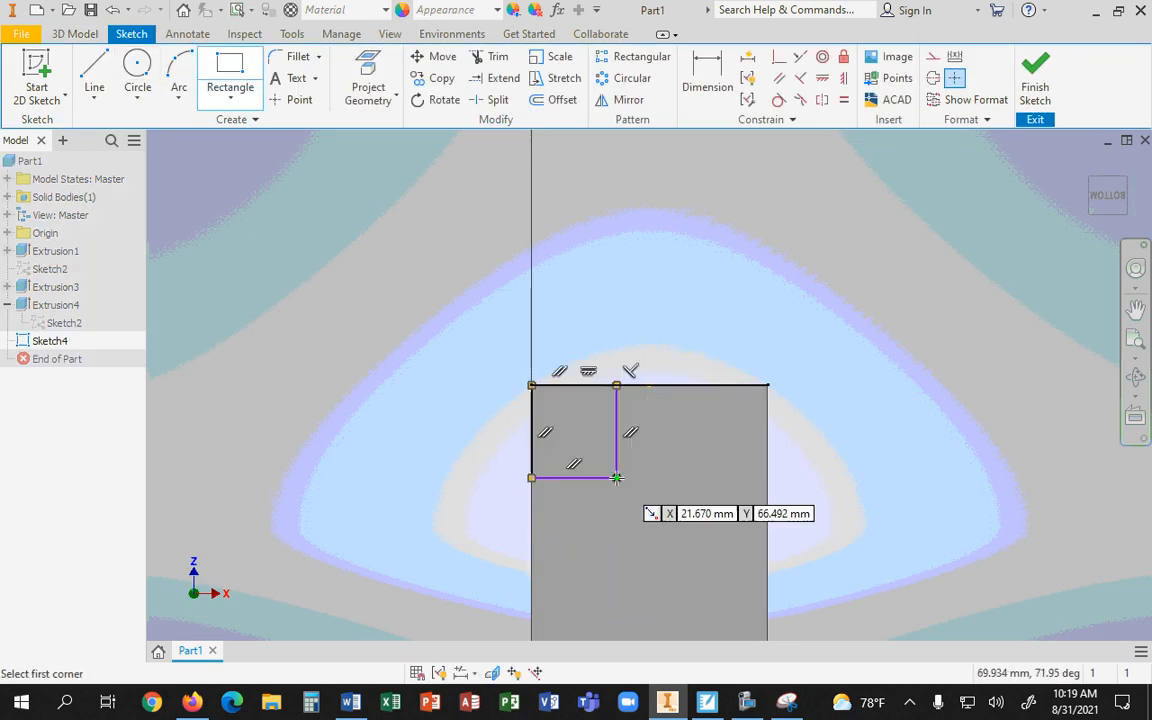
{"action": "left_click", "coordinate": [682, 385]}
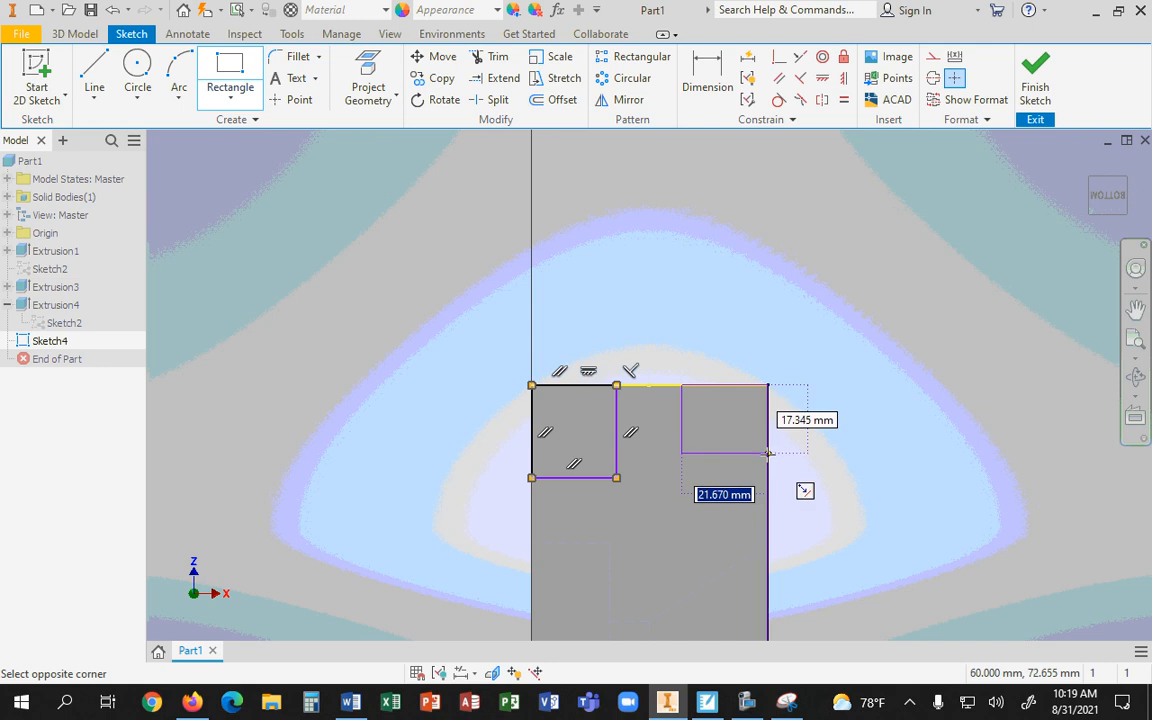
{"action": "left_click", "coordinate": [768, 455]}
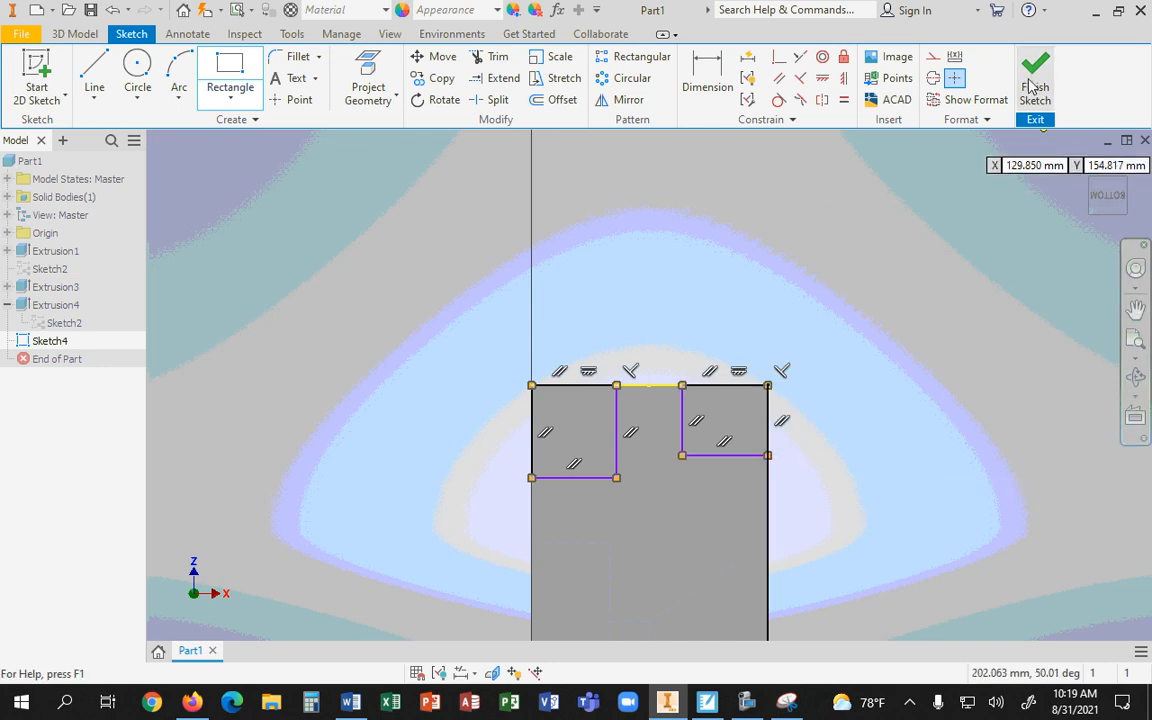
Step: Return the sketch to the isometric home view and place the modelling window beside the reference drawing
{"action": "left_click", "coordinate": [1081, 165]}
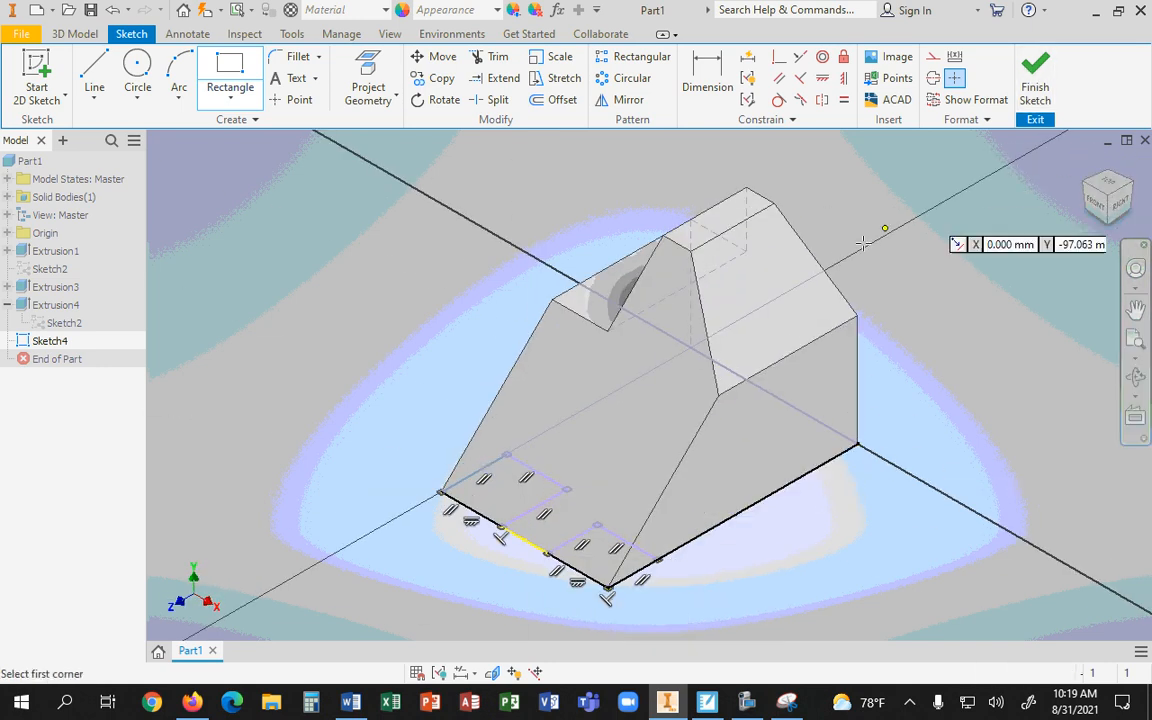
{"action": "scroll", "coordinate": [414, 329], "scroll_direction": "down", "scroll_amount": 3}
{"action": "scroll", "coordinate": [414, 329], "scroll_direction": "up", "scroll_amount": 7}
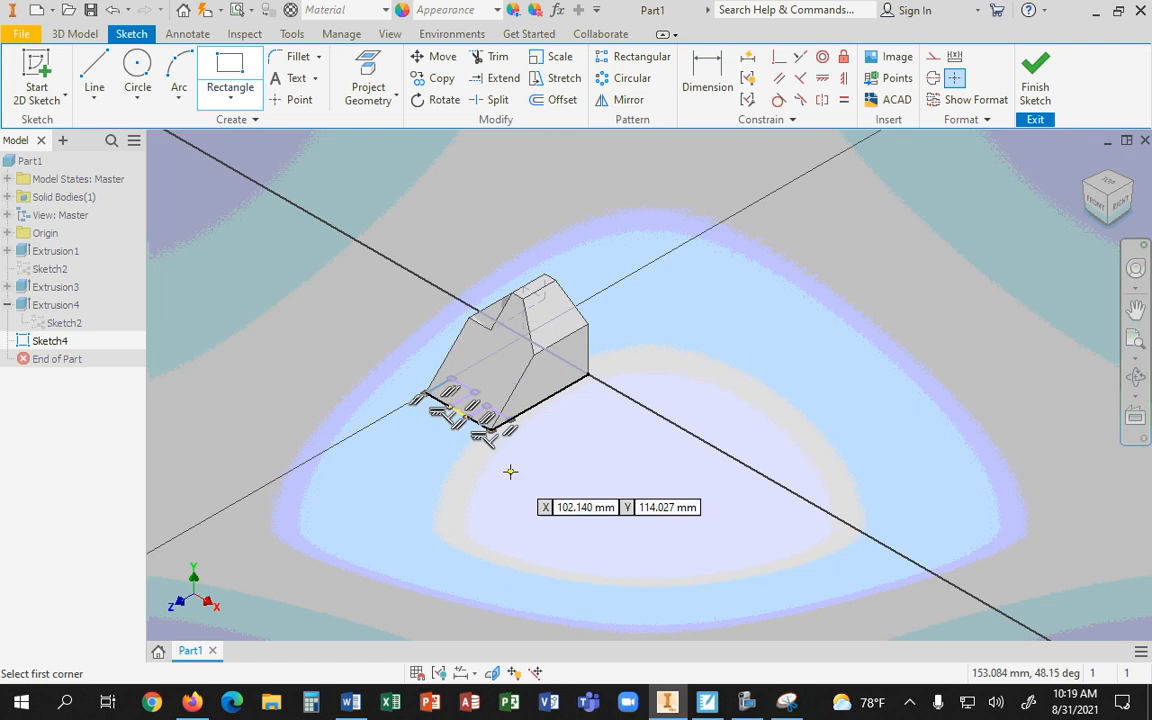
{"action": "scroll", "coordinate": [511, 472], "scroll_direction": "down", "scroll_amount": 3}
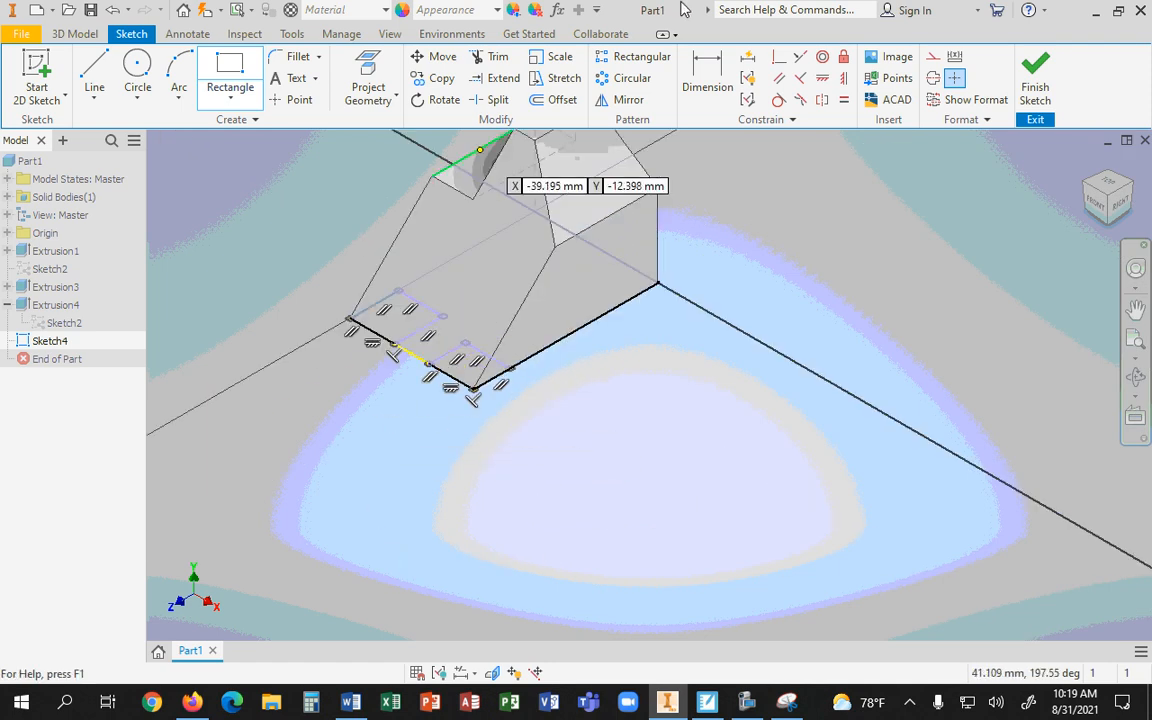
{"action": "left_click_drag", "start_coordinate": [615, 9], "coordinate": [1151, 132]}
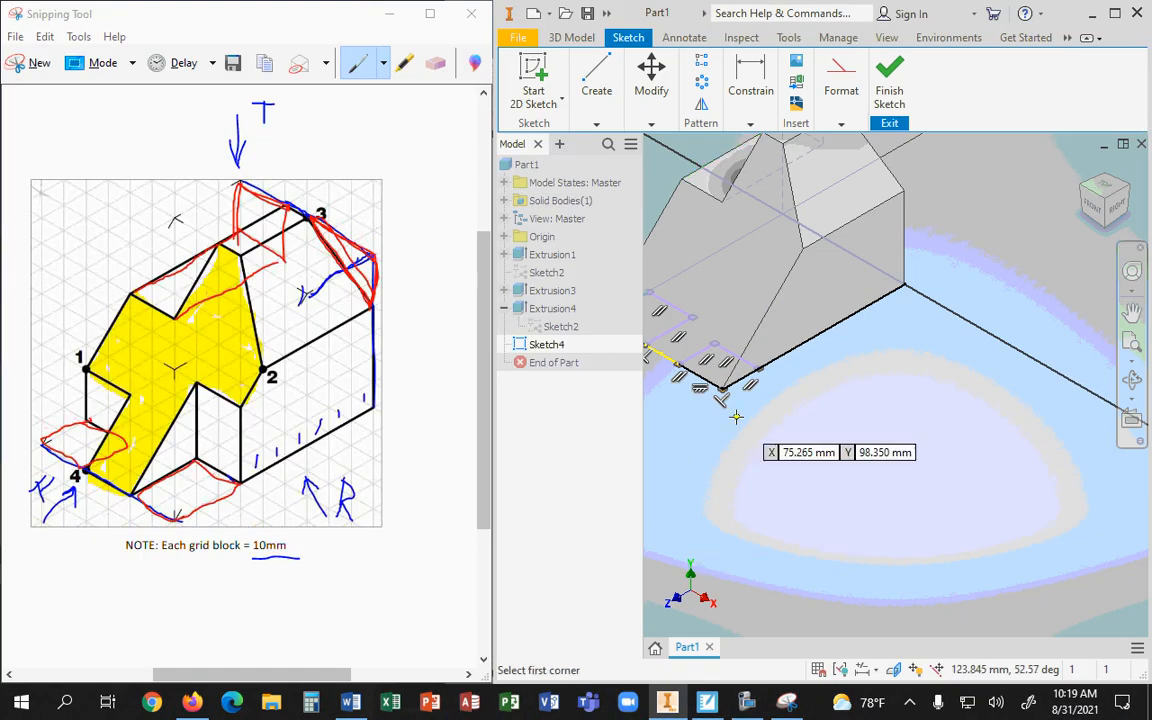
{"action": "scroll", "coordinate": [681, 380], "scroll_direction": "down", "scroll_amount": 5}
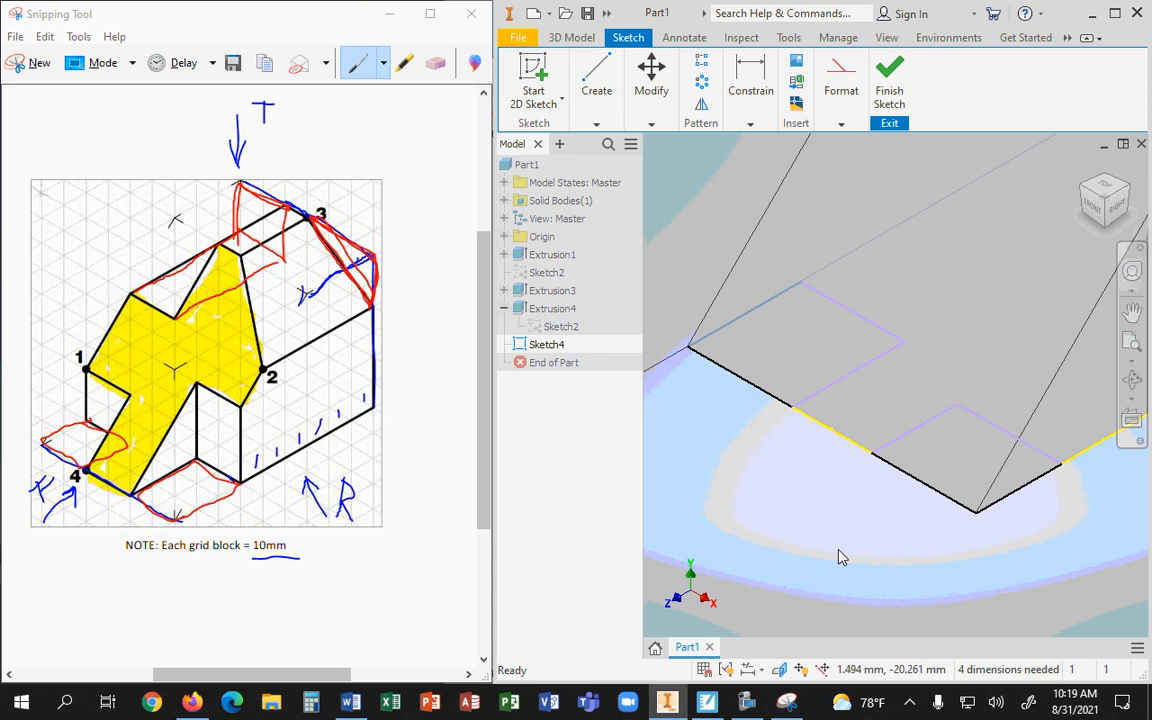
Step: Delete the rectangle at the right front corner, keeping only the left one
{"action": "left_click", "coordinate": [844, 504]}
{"action": "left_click_drag", "start_coordinate": [1047, 408], "coordinate": [1086, 401]}
{"action": "mouse_move", "coordinate": [820, 504]}
{"action": "left_mouse_down"}
{"action": "mouse_move", "coordinate": [1063, 396]}
{"action": "mouse_move", "coordinate": [1092, 412]}
{"action": "left_mouse_up"}
{"action": "mouse_move", "coordinate": [826, 562]}
{"action": "left_mouse_down"}
{"action": "mouse_move", "coordinate": [959, 404]}
{"action": "mouse_move", "coordinate": [1078, 388]}
{"action": "left_mouse_up"}
{"action": "key", "text": "Delete"}
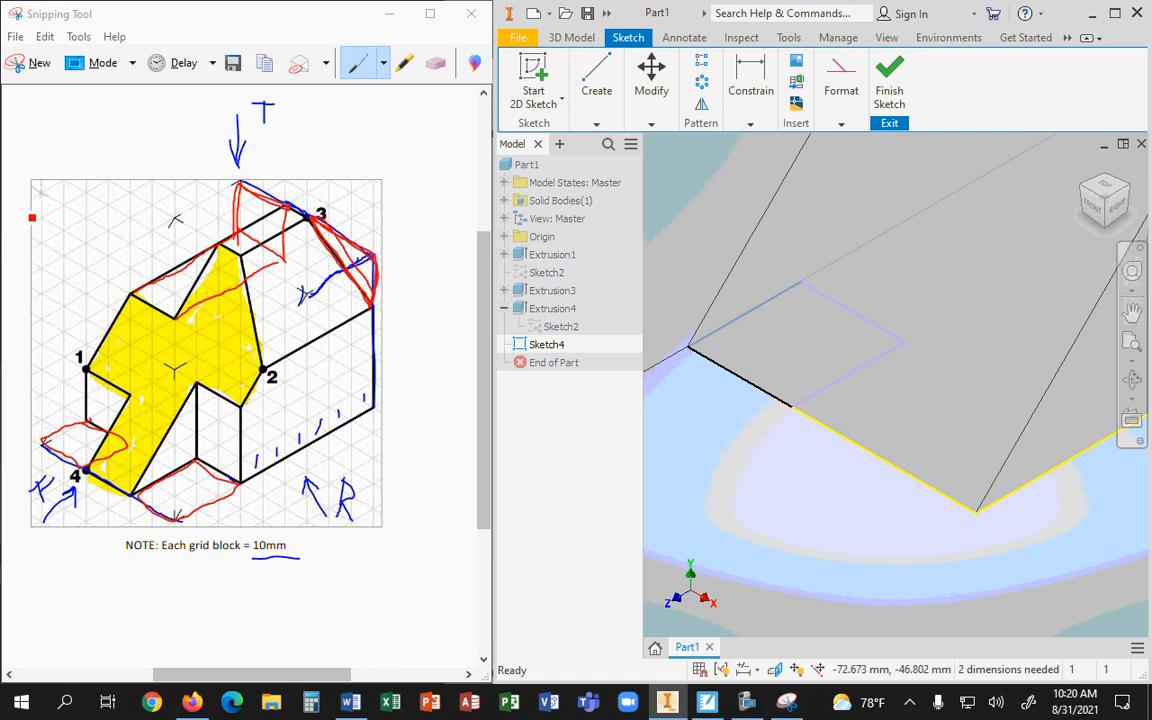
Step: Dimension the left corner rectangle's depth from the block's front edge as 20 mm
{"action": "left_click", "coordinate": [739, 83]}
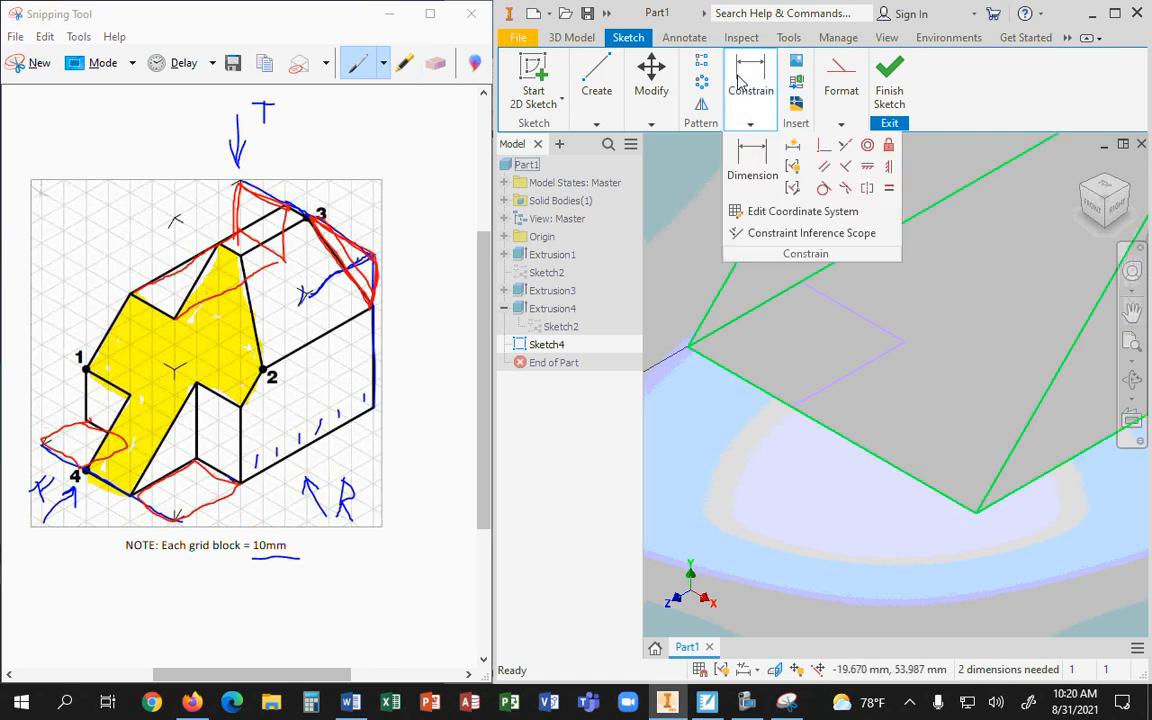
{"action": "left_click", "coordinate": [754, 163]}
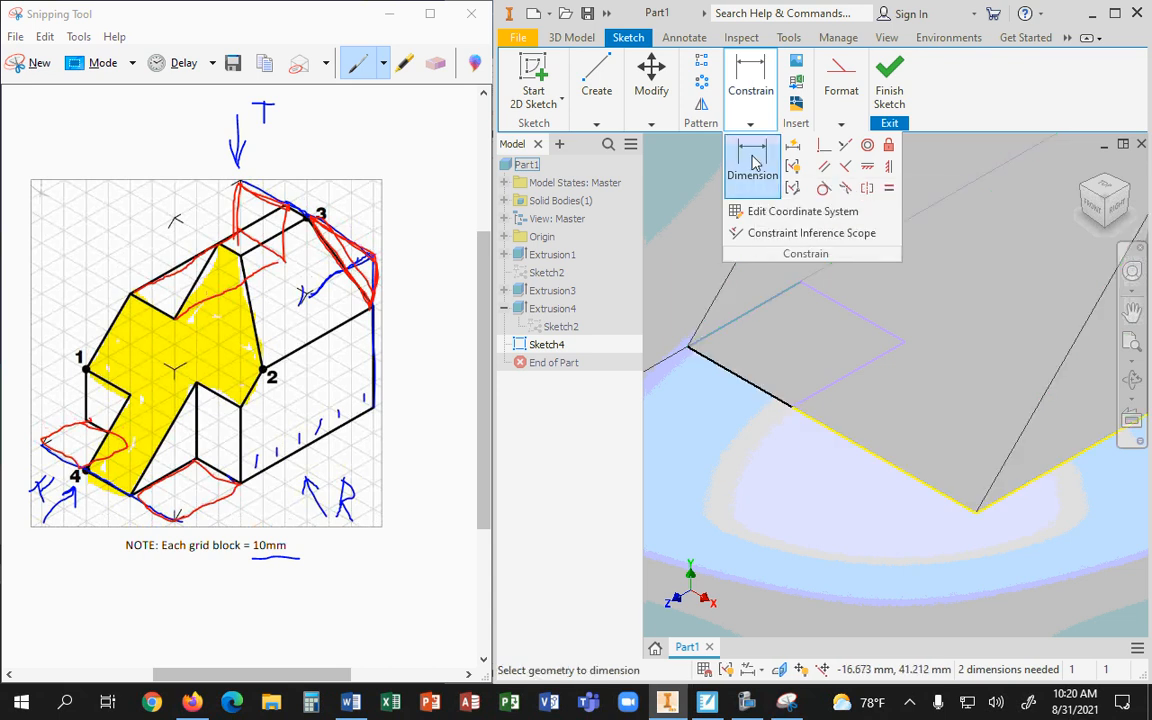
{"action": "left_click", "coordinate": [826, 295]}
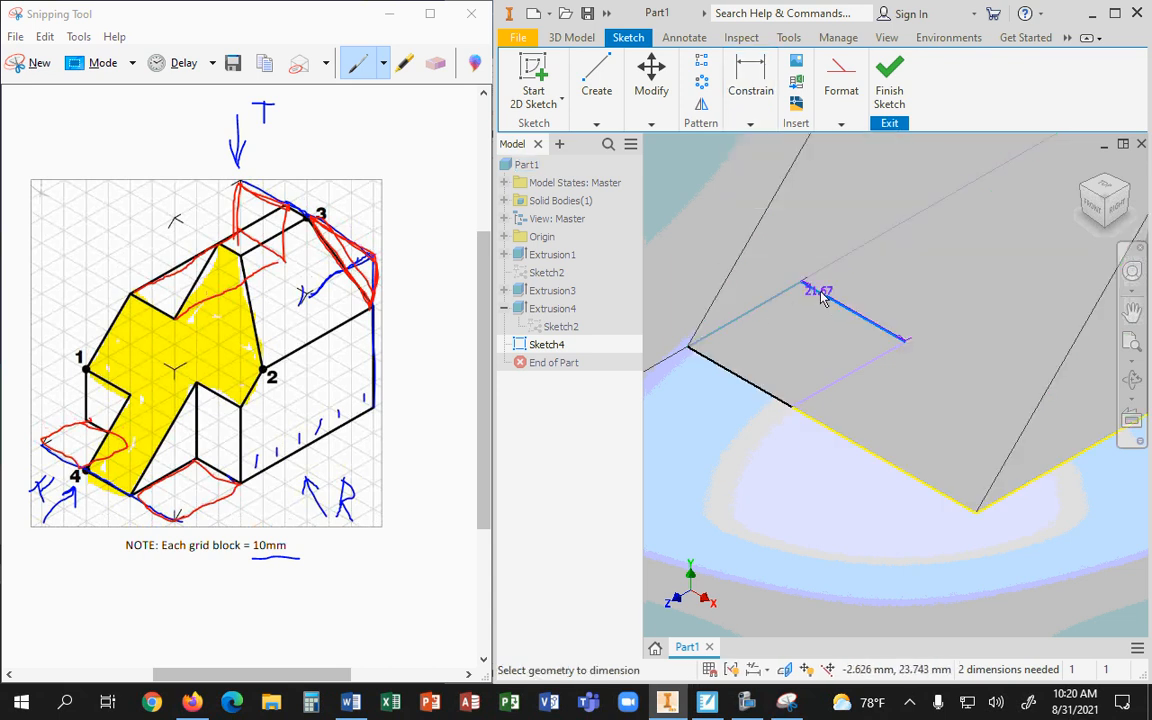
{"action": "left_click", "coordinate": [731, 372]}
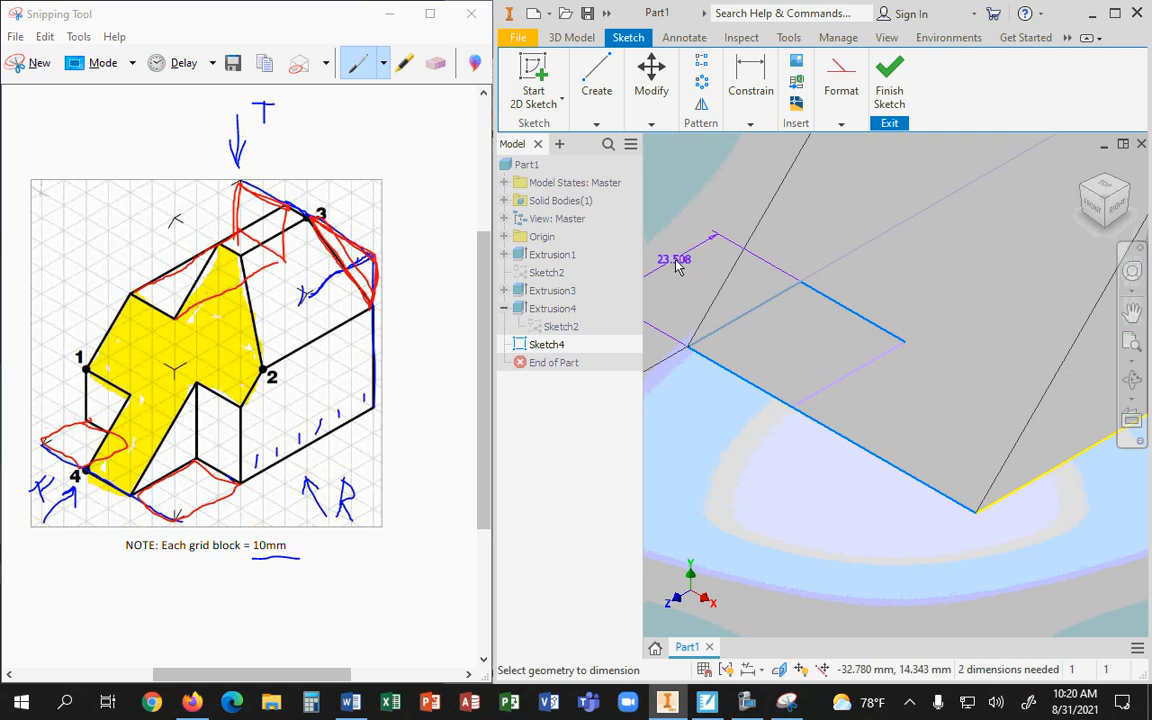
{"action": "left_click", "coordinate": [676, 263]}
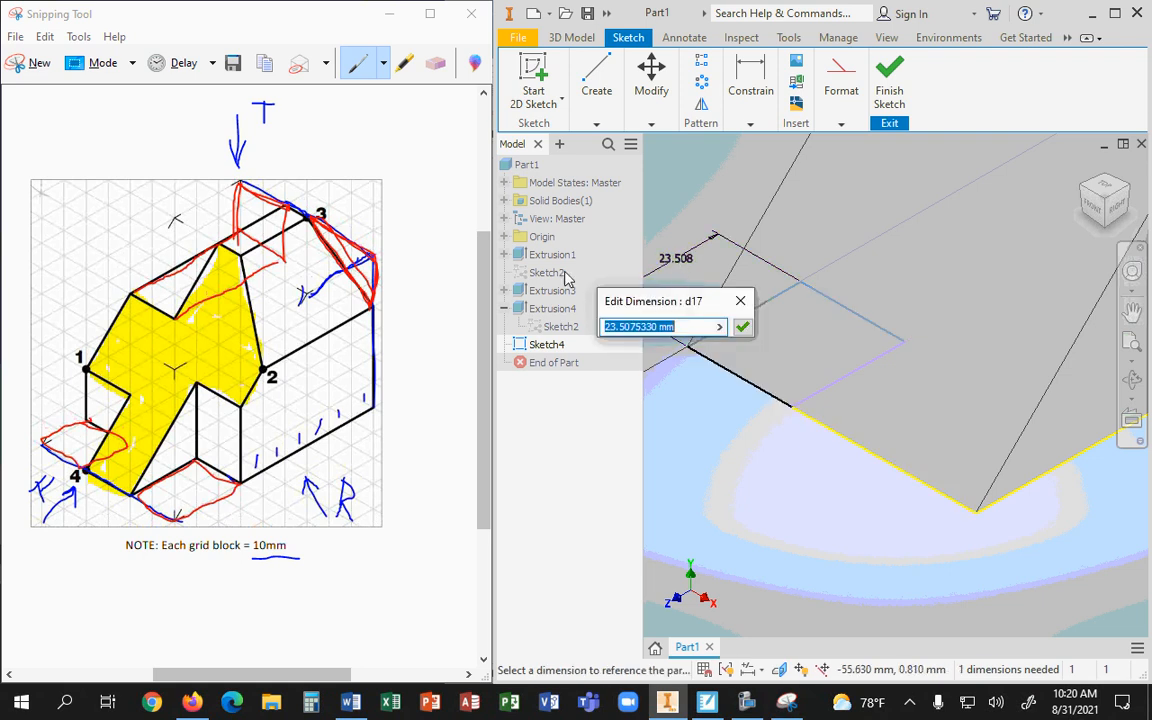
{"action": "type", "text": "20"}
{"action": "key", "text": "Return"}
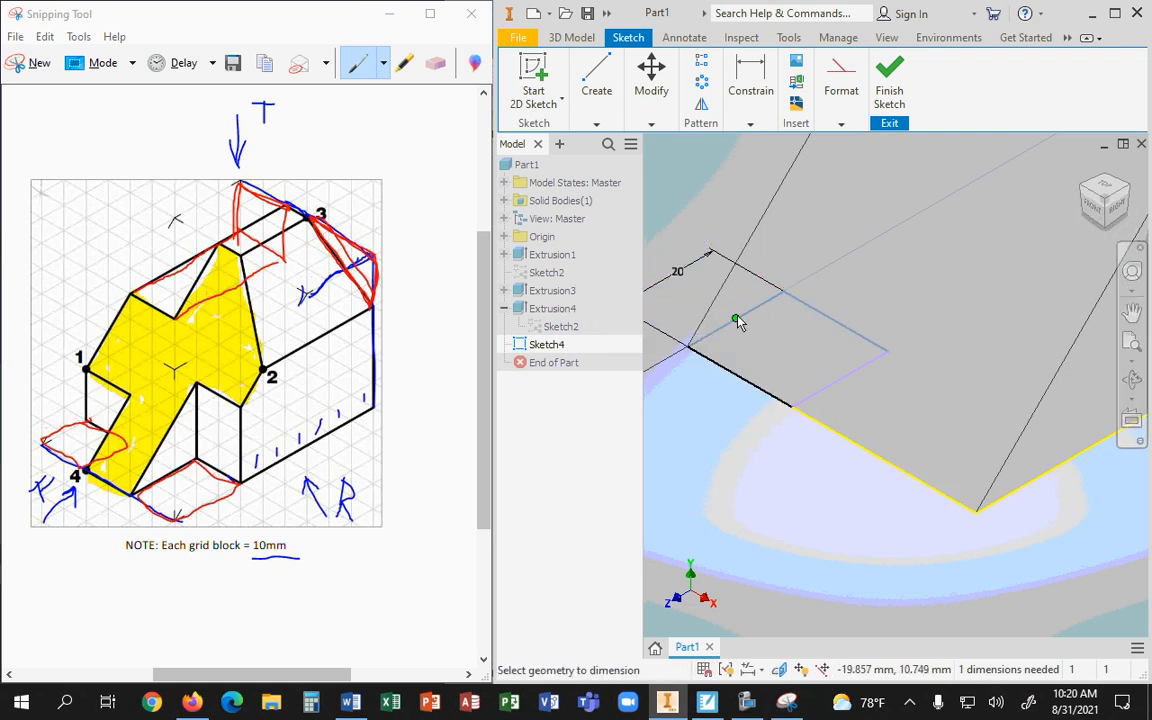
Step: Dimension the rectangle's width along the front edge and link it to the 20 mm depth dimension
{"action": "left_click", "coordinate": [710, 333]}
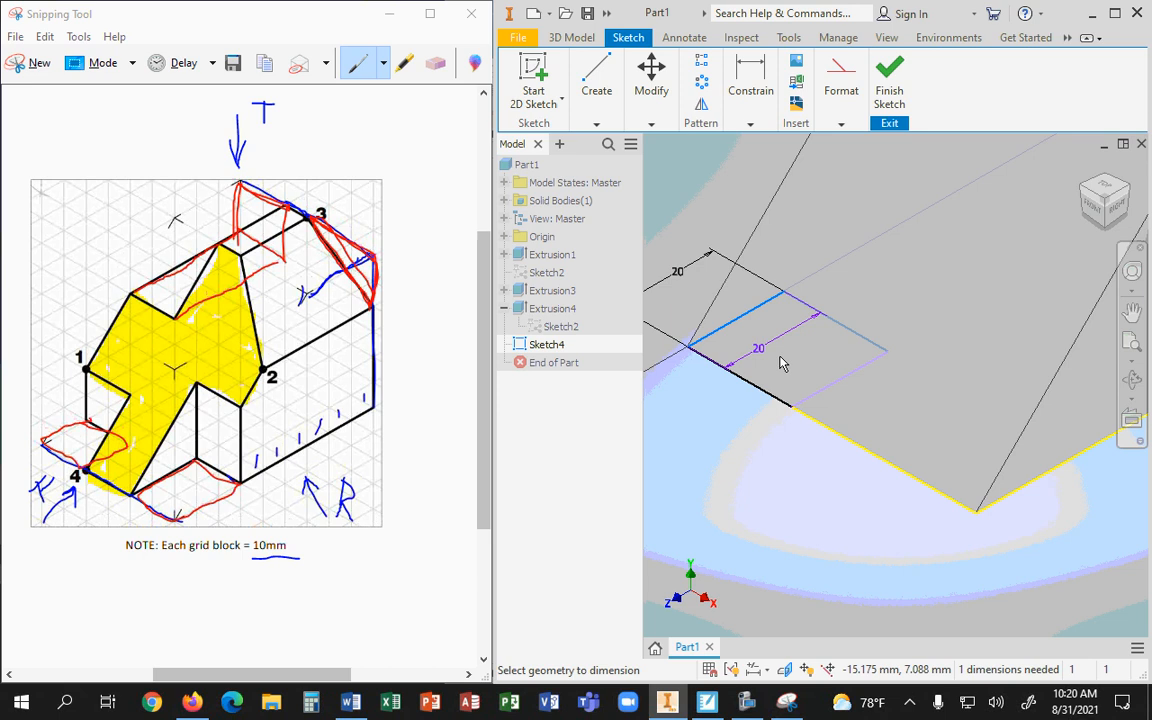
{"action": "left_click", "coordinate": [836, 392]}
{"action": "left_click", "coordinate": [688, 415]}
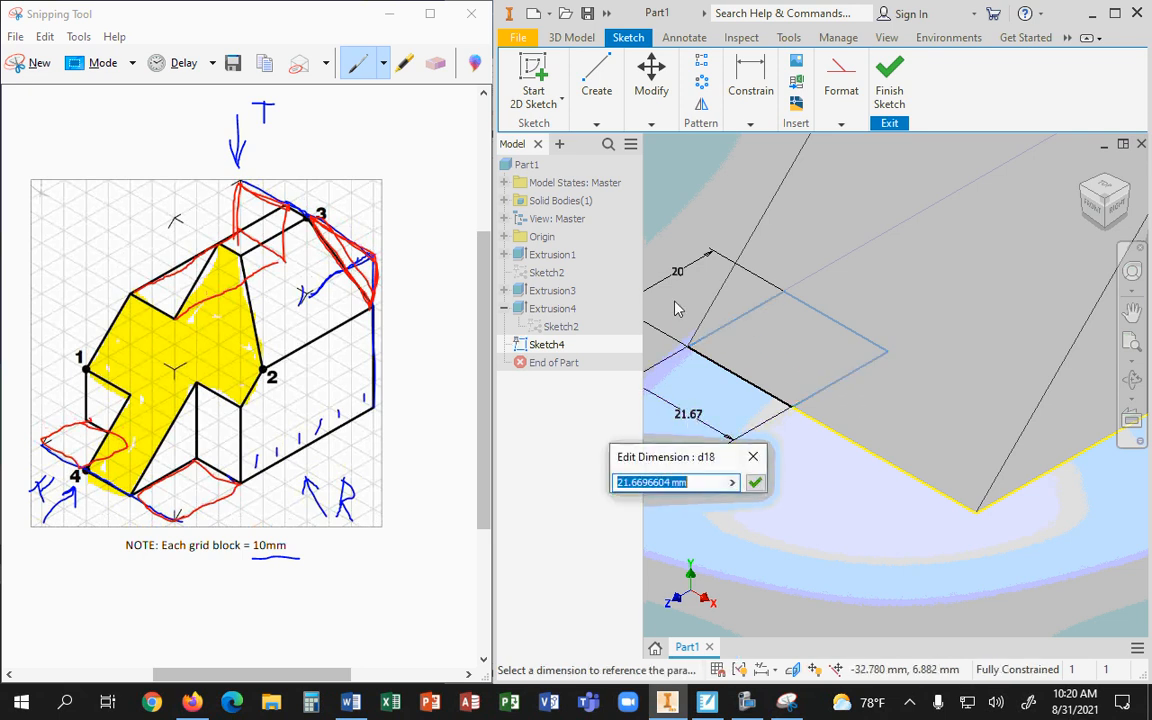
{"action": "left_click", "coordinate": [678, 271]}
{"action": "left_click", "coordinate": [755, 482]}
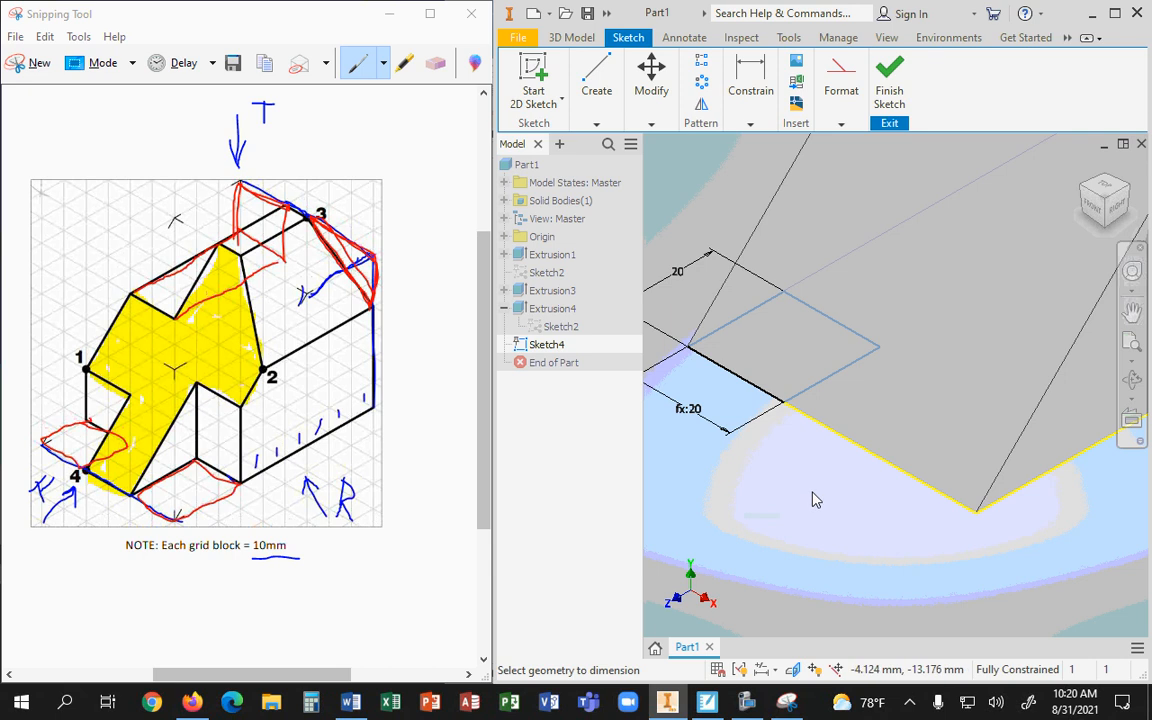
Step: Extrude the 20 mm square at the lower left corner as a cut up to the sloped front face
{"action": "left_click", "coordinate": [574, 37]}
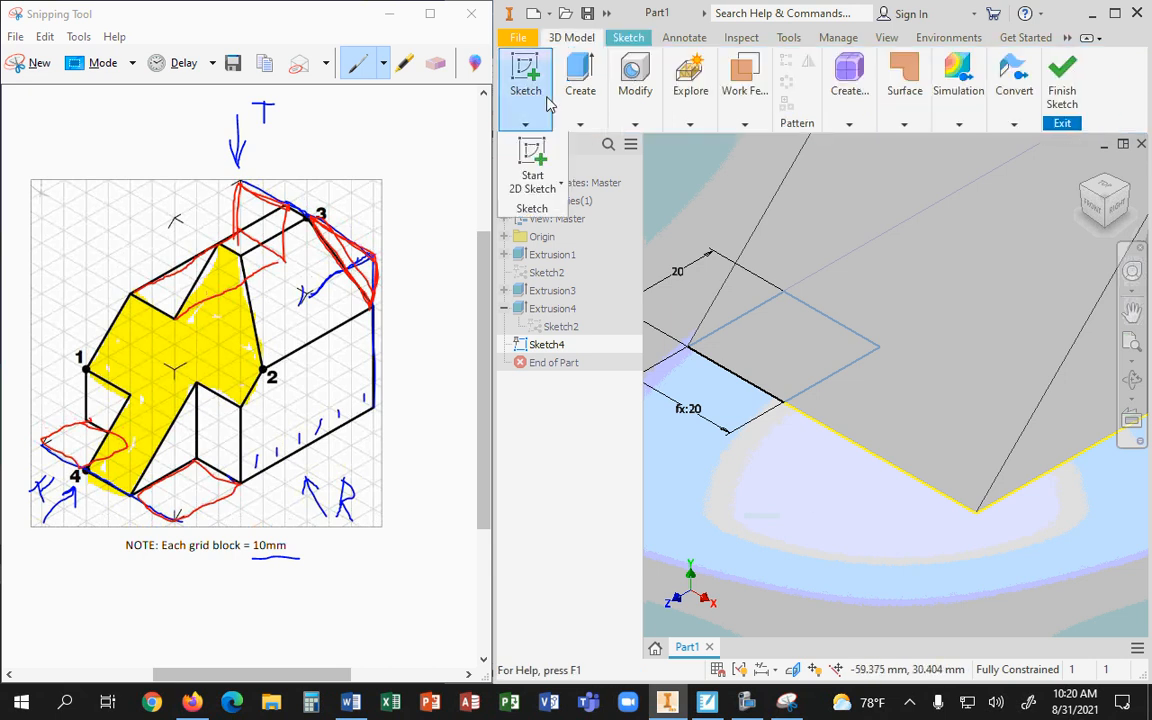
{"action": "mouse_move", "coordinate": [583, 78]}
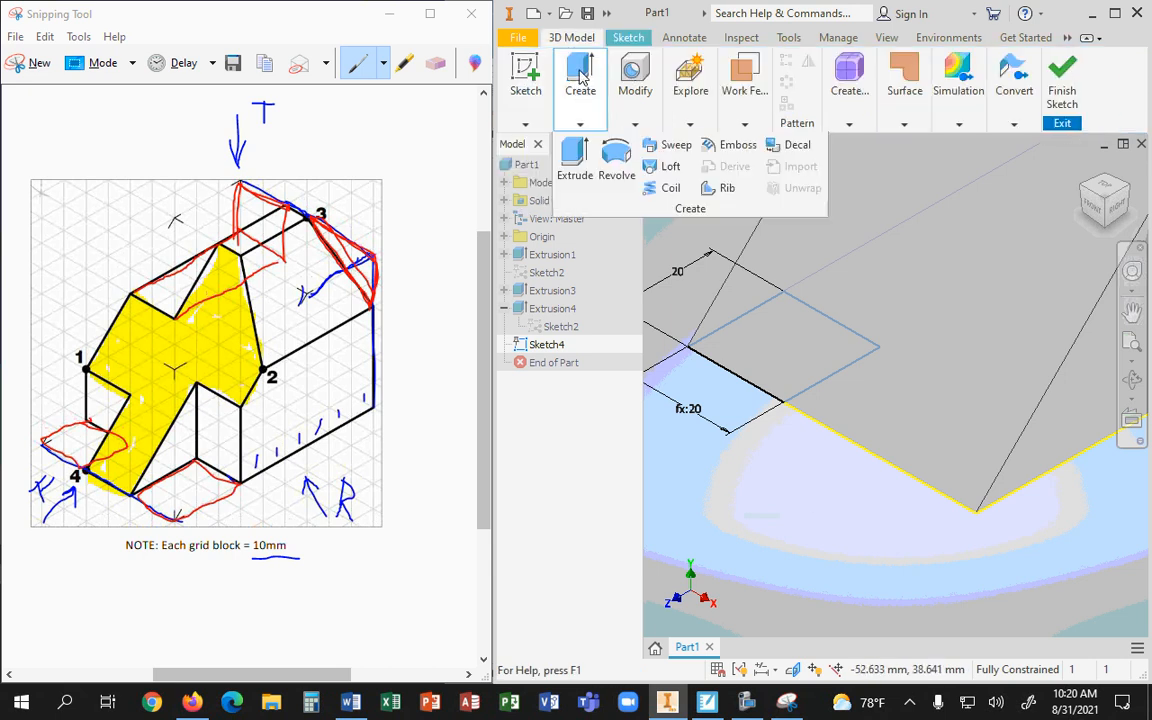
{"action": "left_click", "coordinate": [575, 160]}
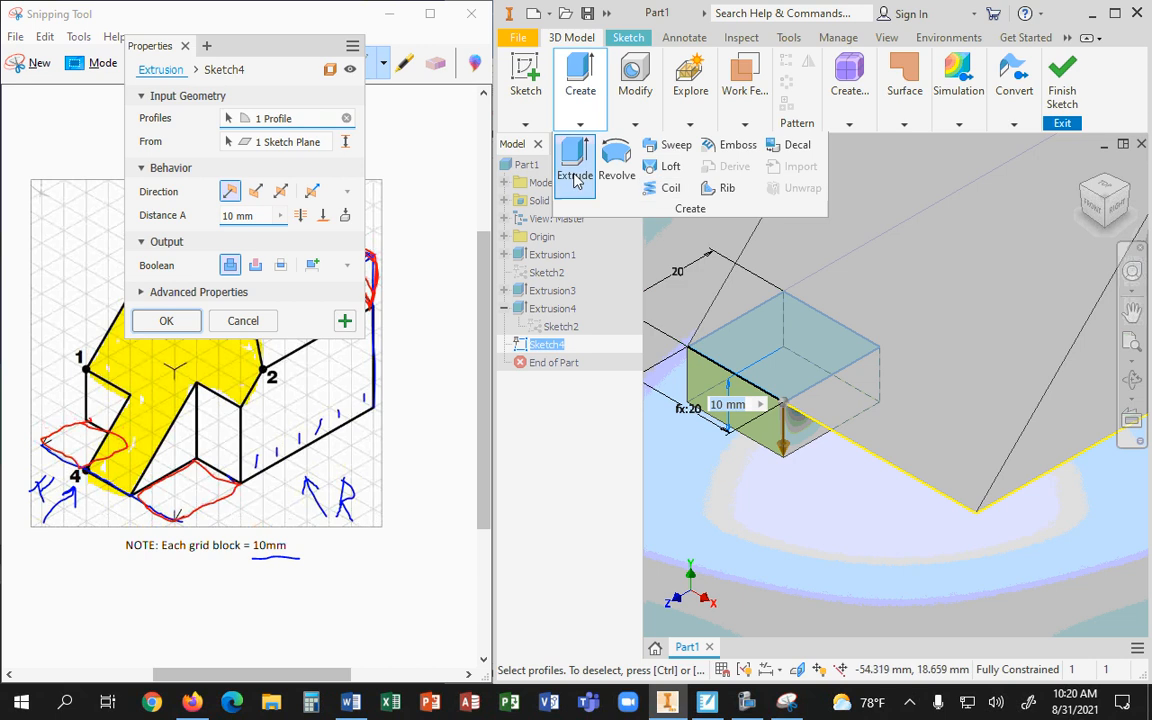
{"action": "left_click_drag", "start_coordinate": [243, 45], "coordinate": [498, 136]}
{"action": "left_click", "coordinate": [481, 278]}
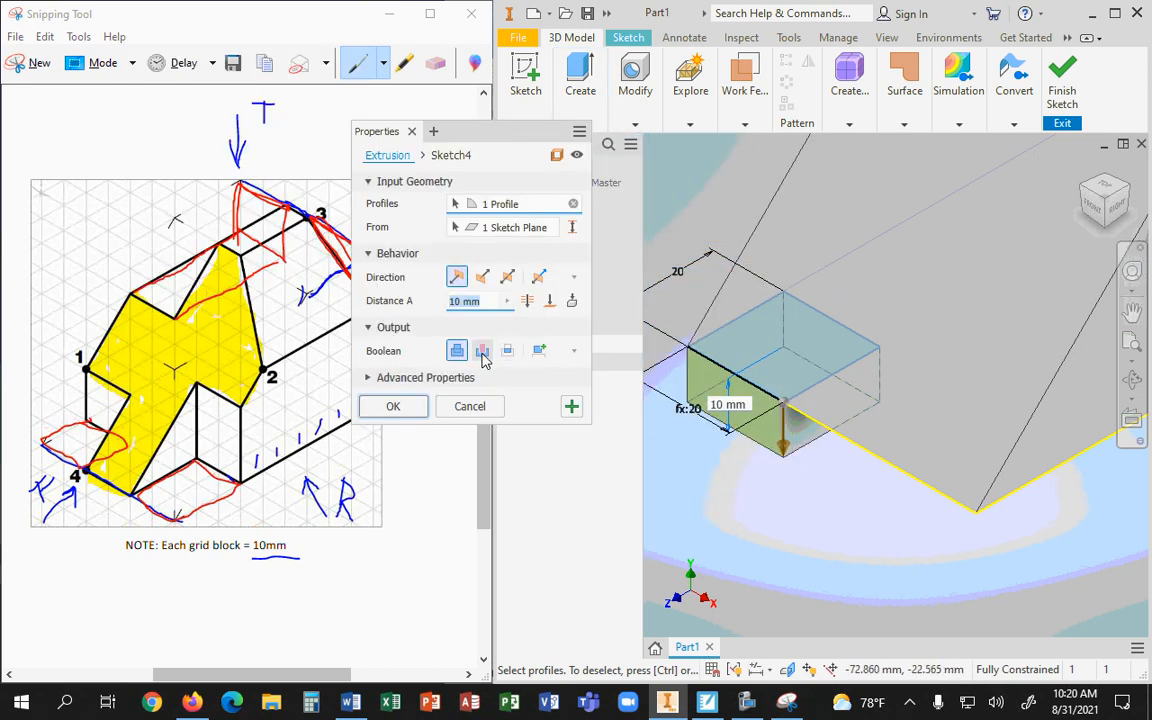
{"action": "left_click", "coordinate": [482, 356]}
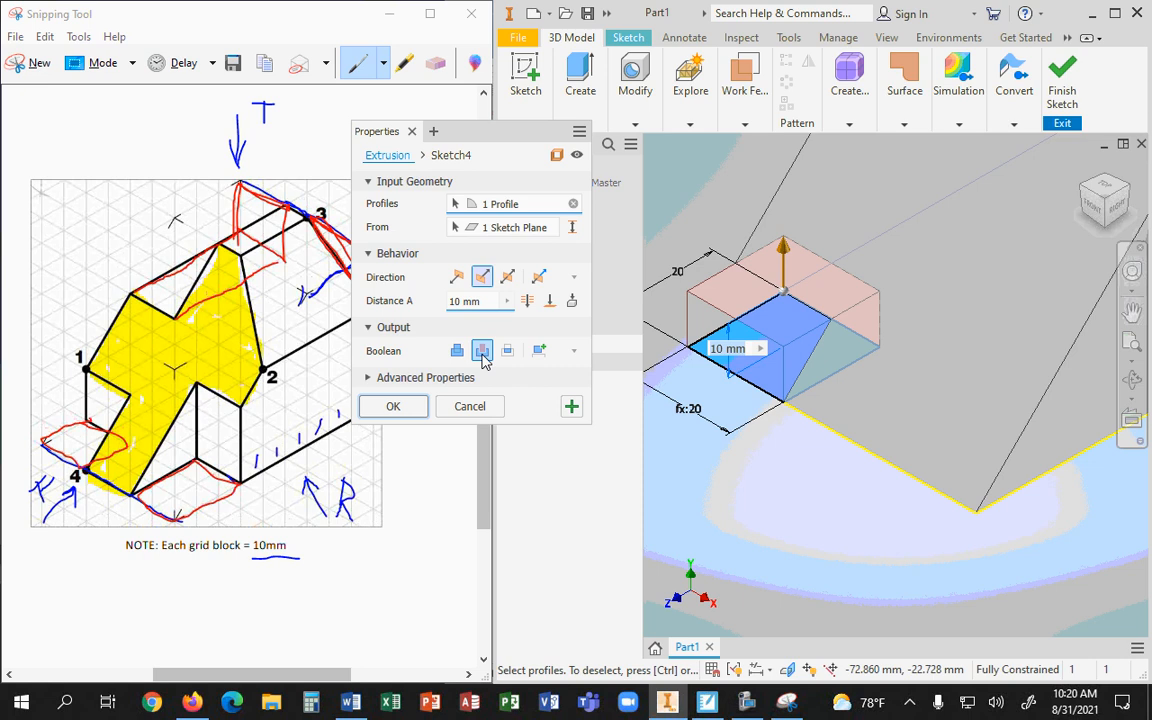
{"action": "left_click", "coordinate": [551, 301]}
{"action": "left_click", "coordinate": [759, 188]}
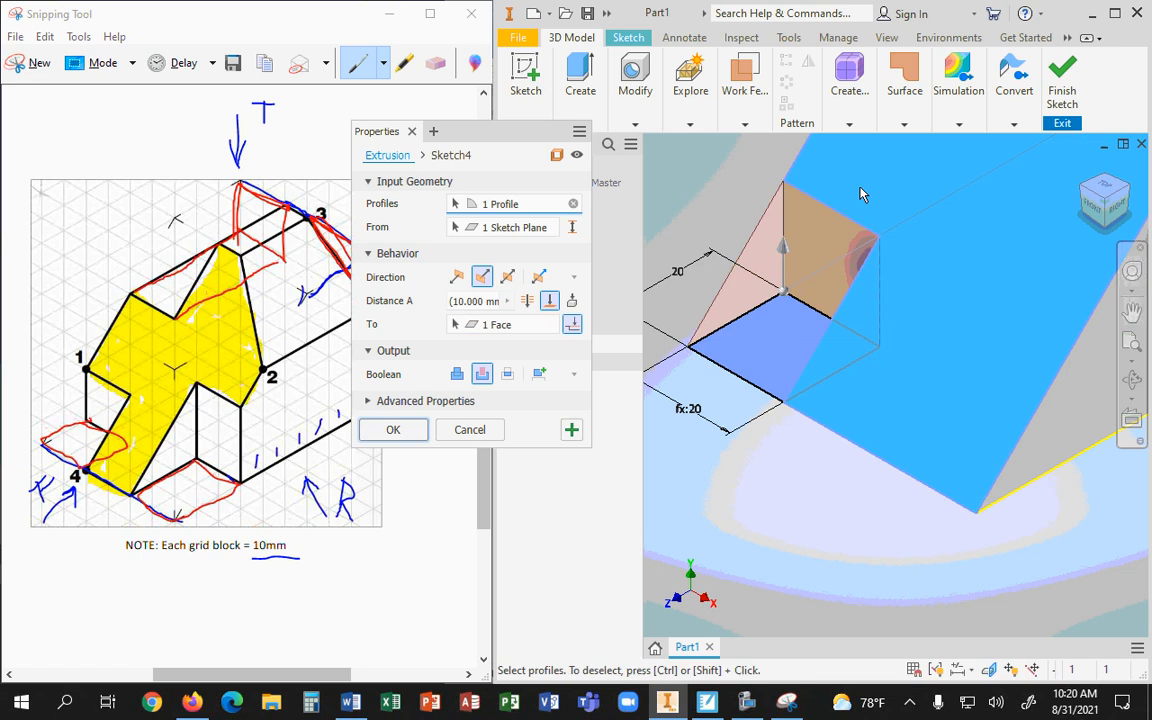
{"action": "left_click", "coordinate": [392, 429]}
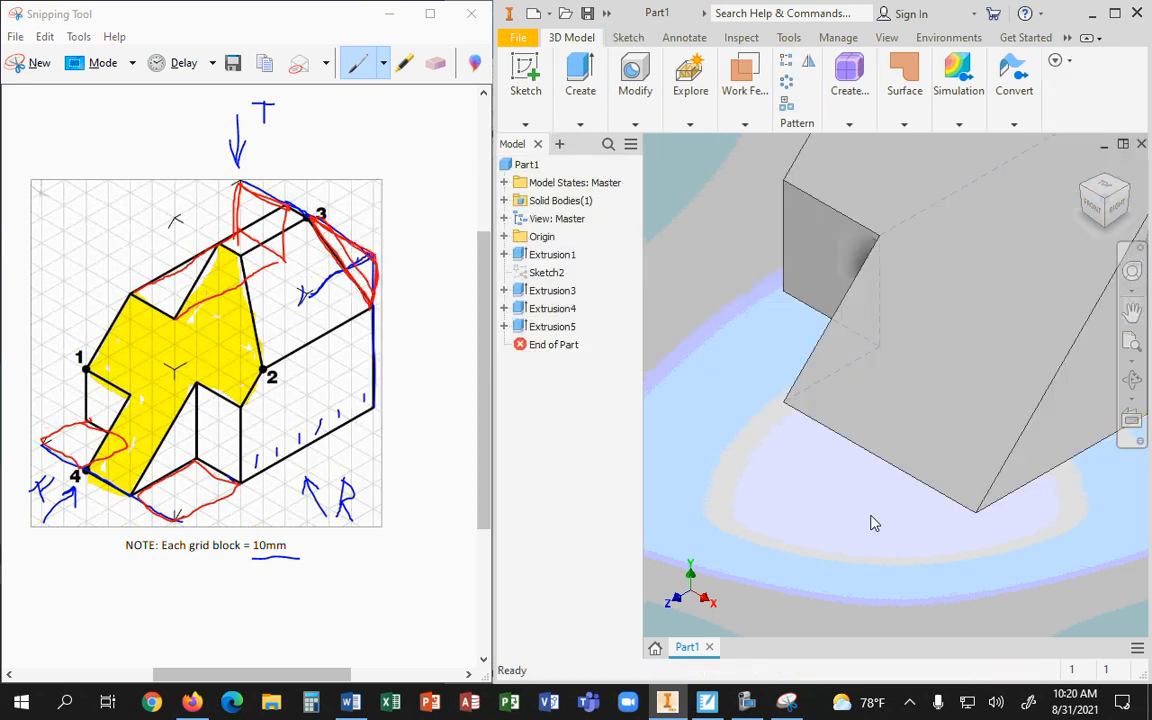
Step: Start another 2D sketch on the notched bottom face and return to the isometric home view
{"action": "scroll", "coordinate": [900, 515], "scroll_direction": "down", "scroll_amount": 5}
{"action": "scroll", "coordinate": [950, 500], "scroll_direction": "up", "scroll_amount": 4}
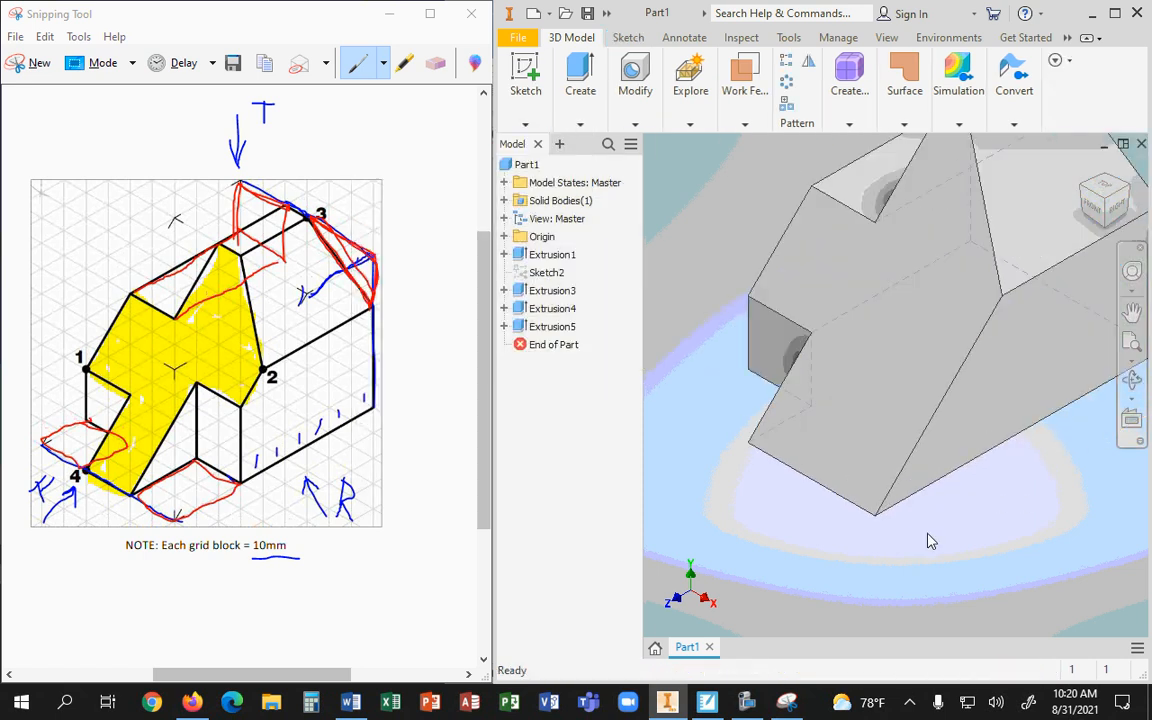
{"action": "left_click", "coordinate": [1104, 222]}
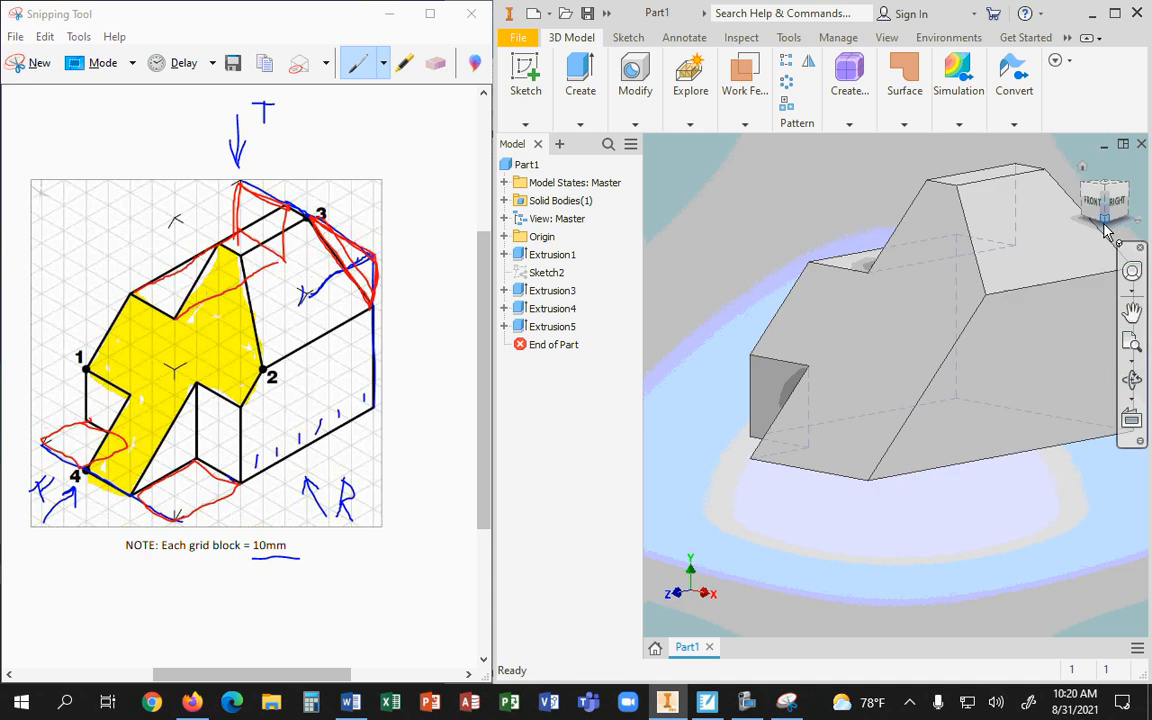
{"action": "left_click", "coordinate": [850, 420]}
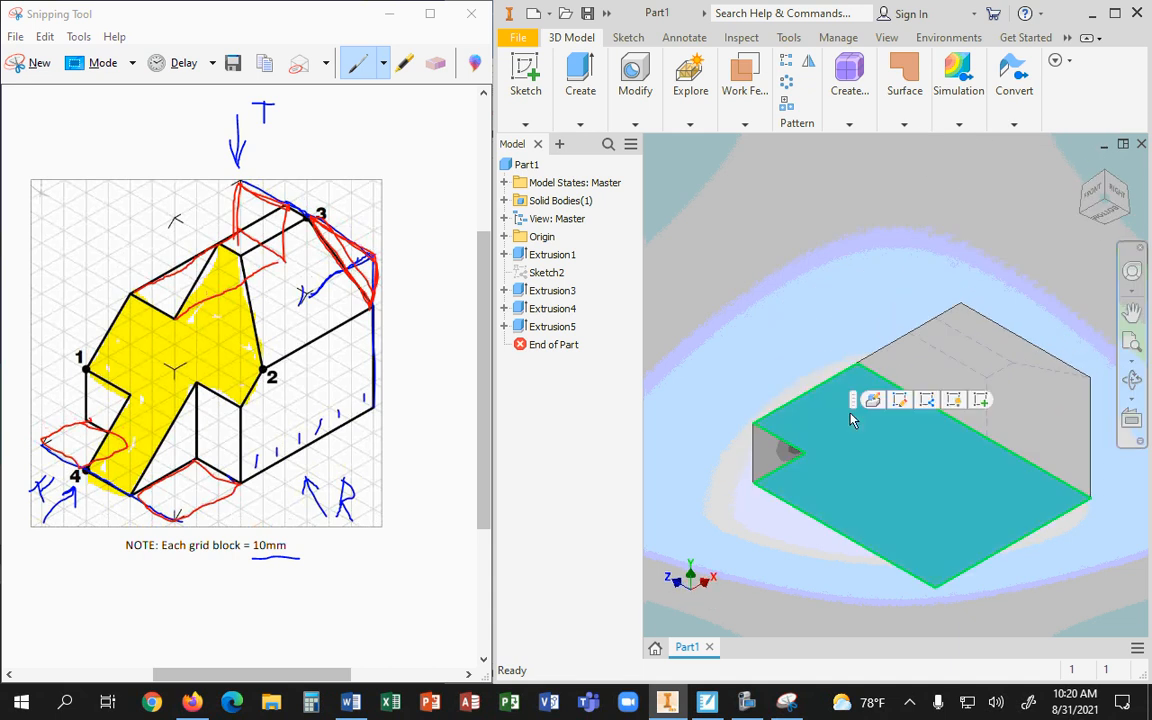
{"action": "left_click", "coordinate": [981, 400]}
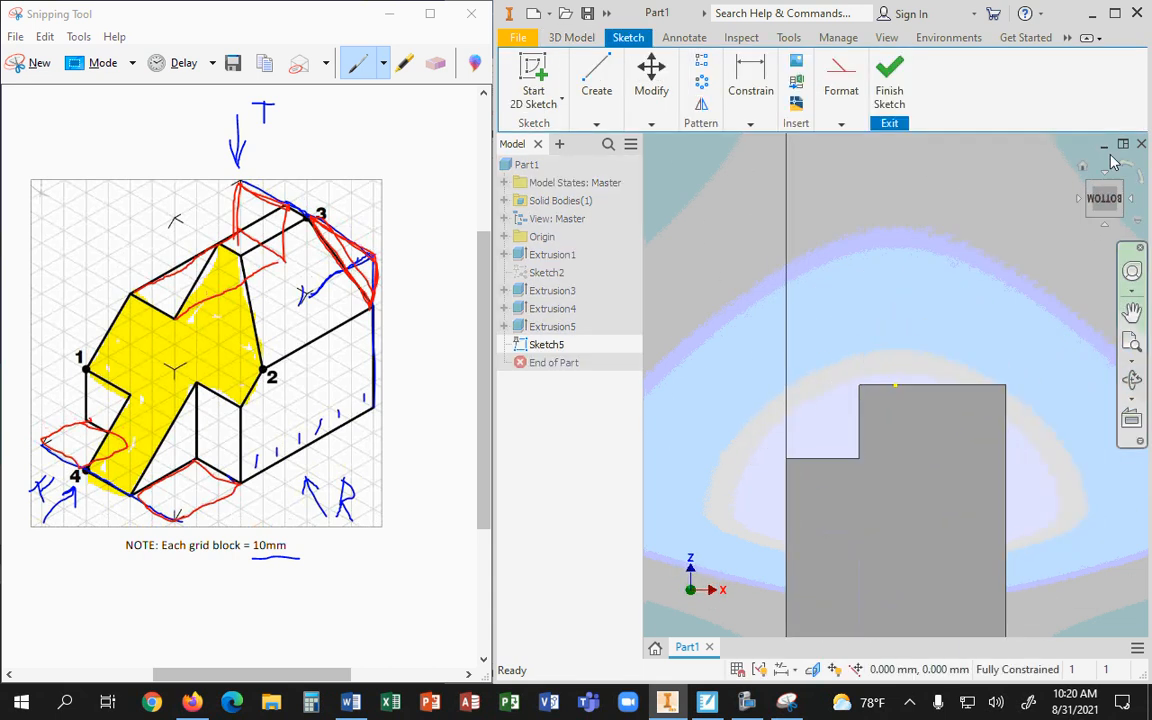
{"action": "left_click", "coordinate": [1083, 170]}
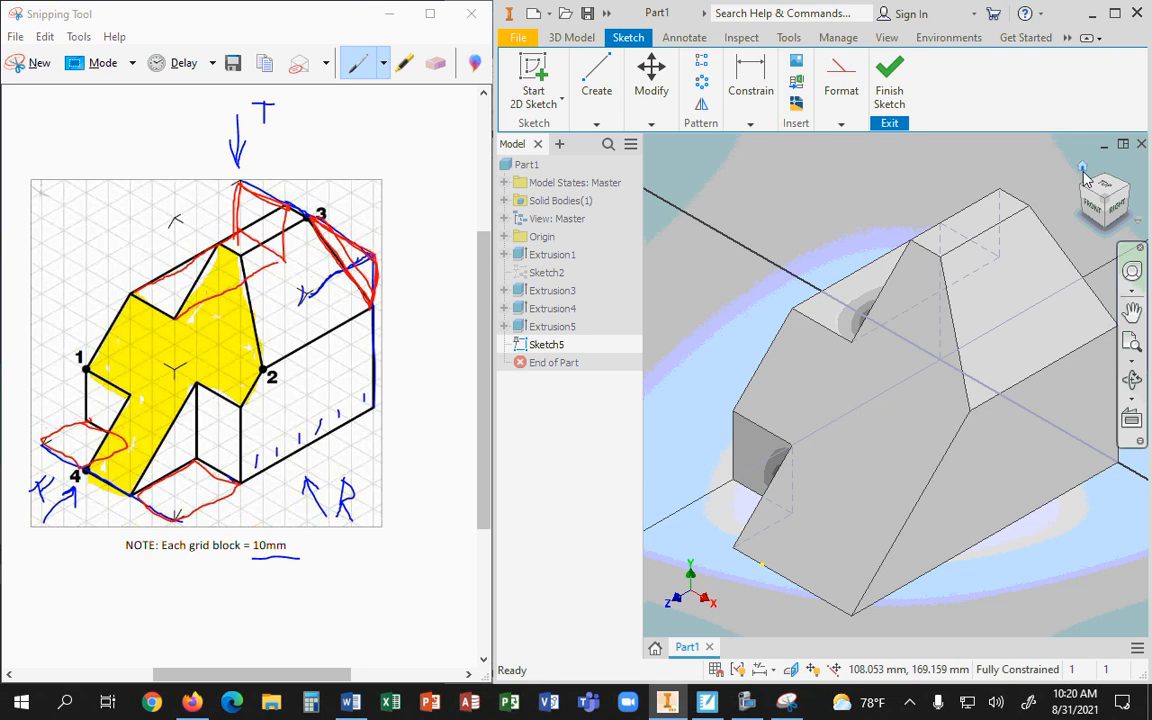
Step: Sketch a two-point rectangle about 13.4 by 43 mm from the block's lower right front corner, ending on the right bottom edge
{"action": "mouse_move", "coordinate": [598, 88]}
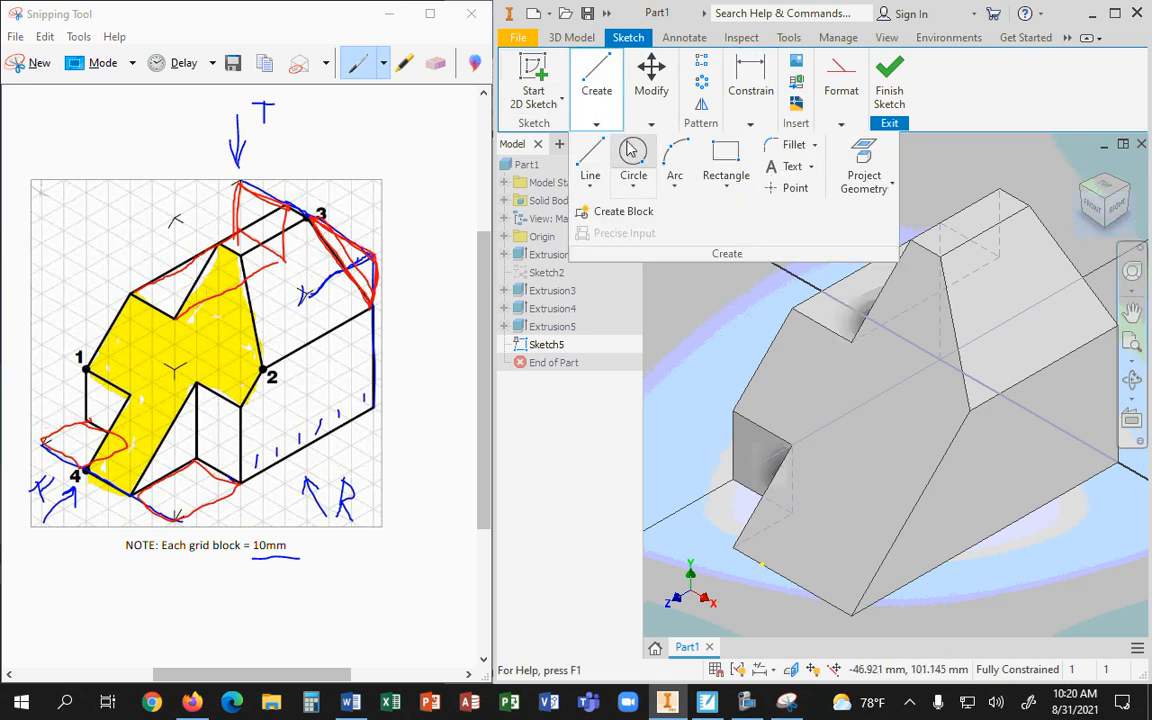
{"action": "left_click", "coordinate": [726, 178]}
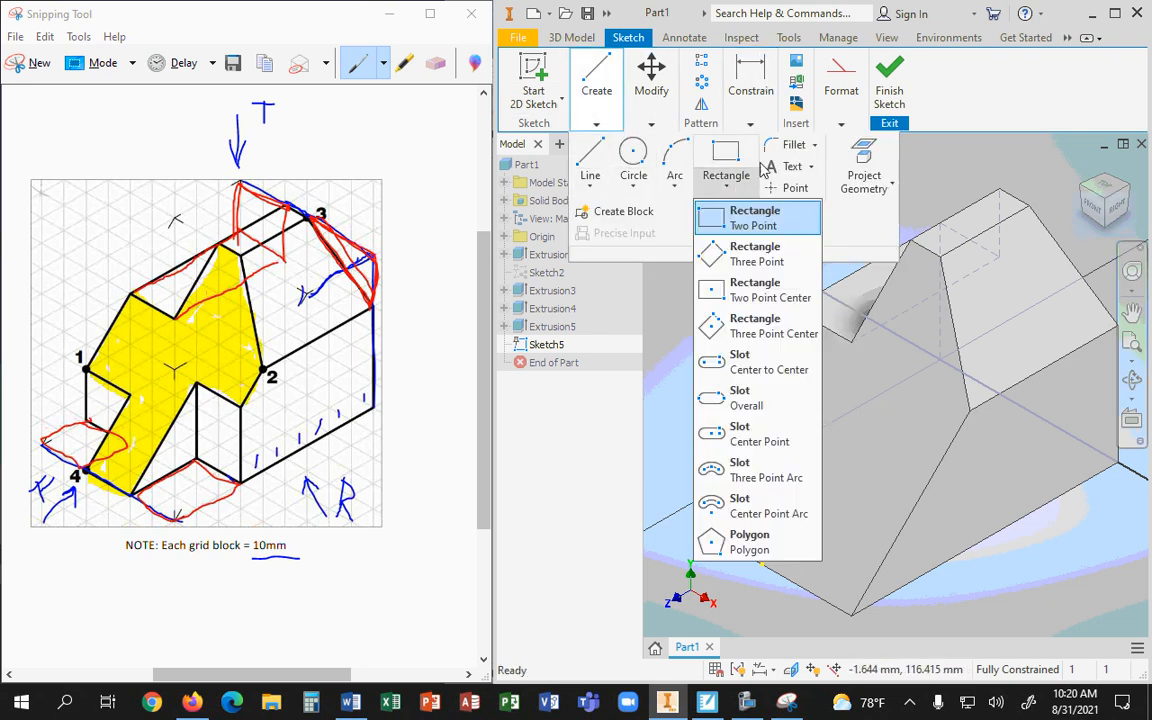
{"action": "left_click", "coordinate": [740, 220]}
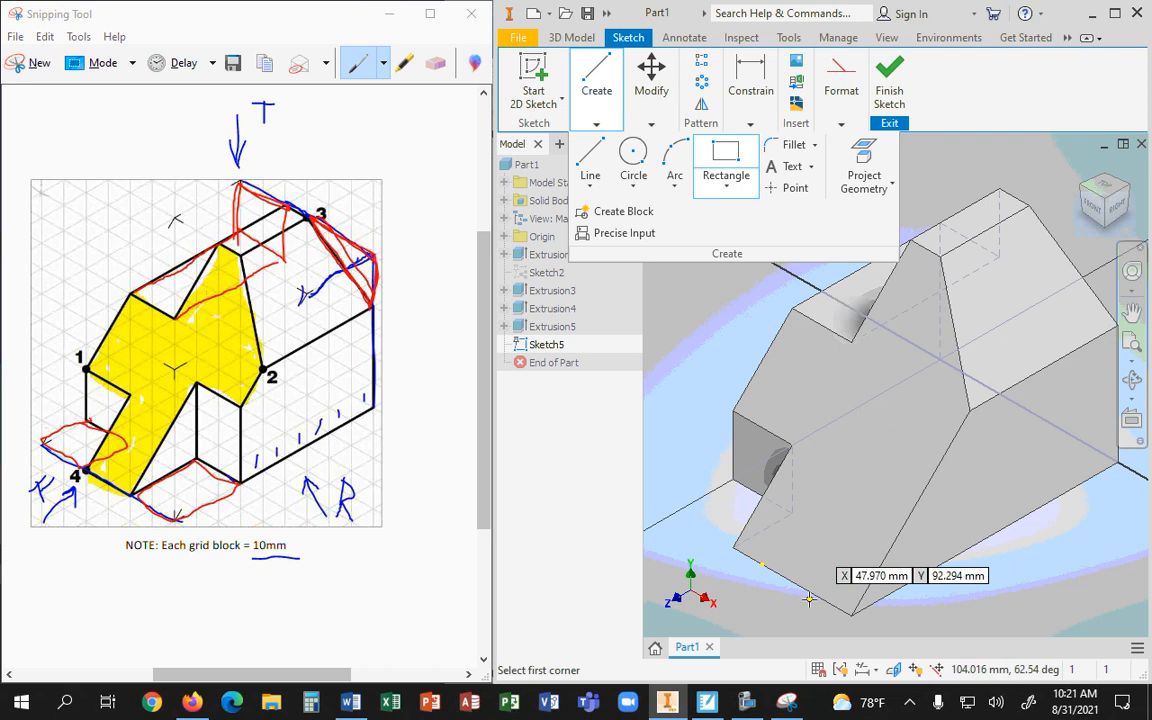
{"action": "left_click", "coordinate": [851, 614]}
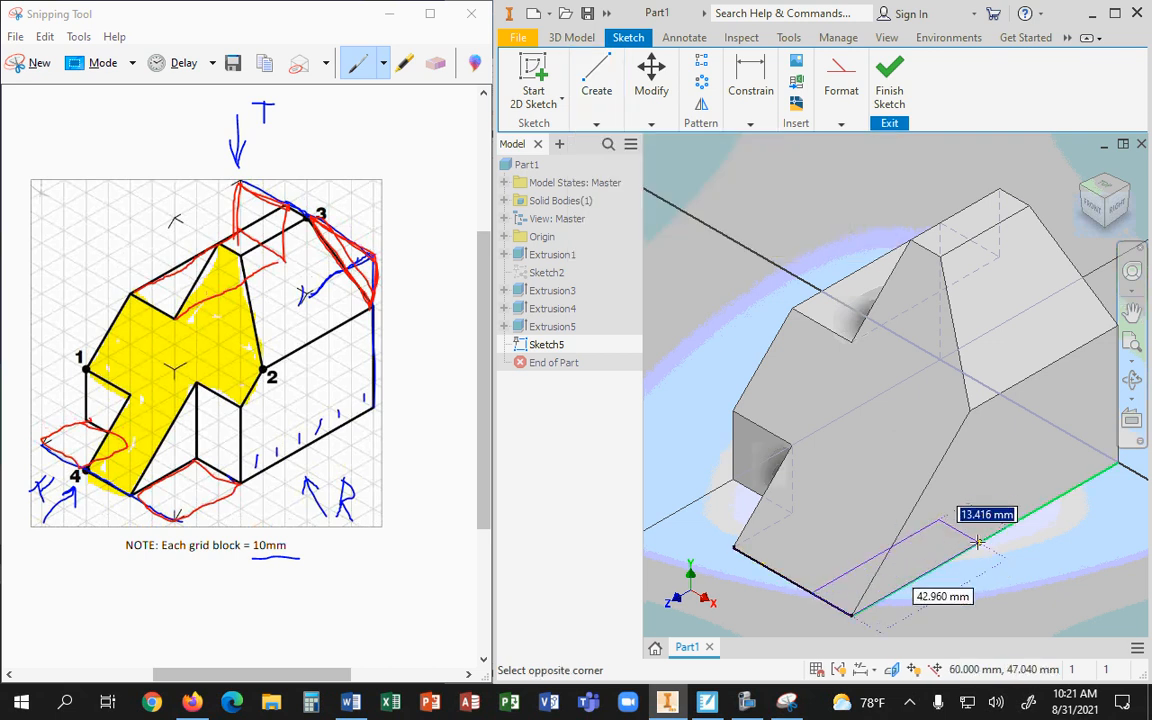
{"action": "left_click", "coordinate": [978, 542]}
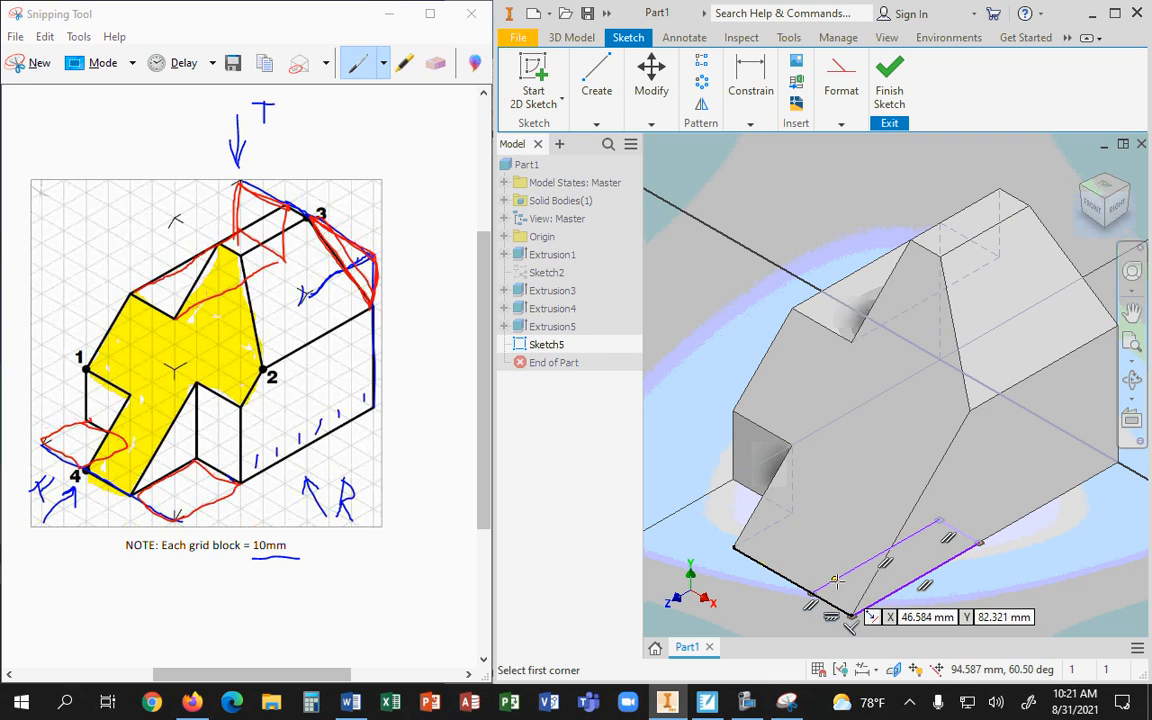
Step: Dimension the right corner rectangle's width between its two long sides, placing the dimension in front of the block
{"action": "left_click", "coordinate": [752, 160]}
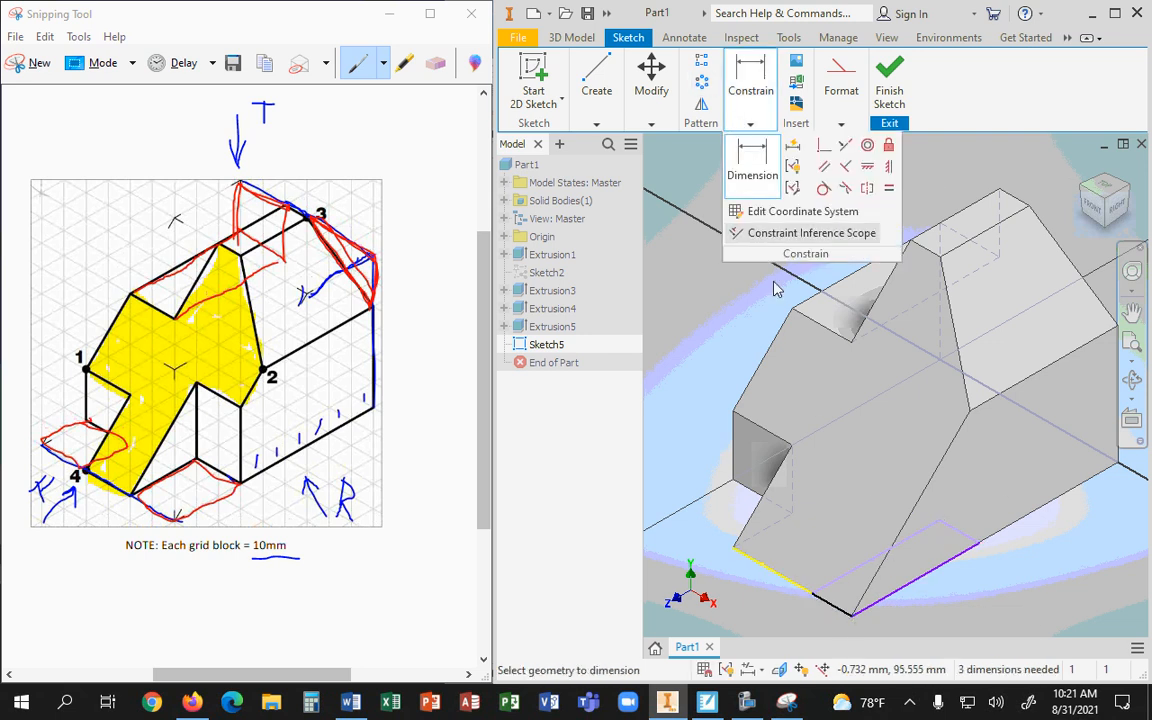
{"action": "left_click", "coordinate": [862, 566]}
{"action": "left_click", "coordinate": [910, 584]}
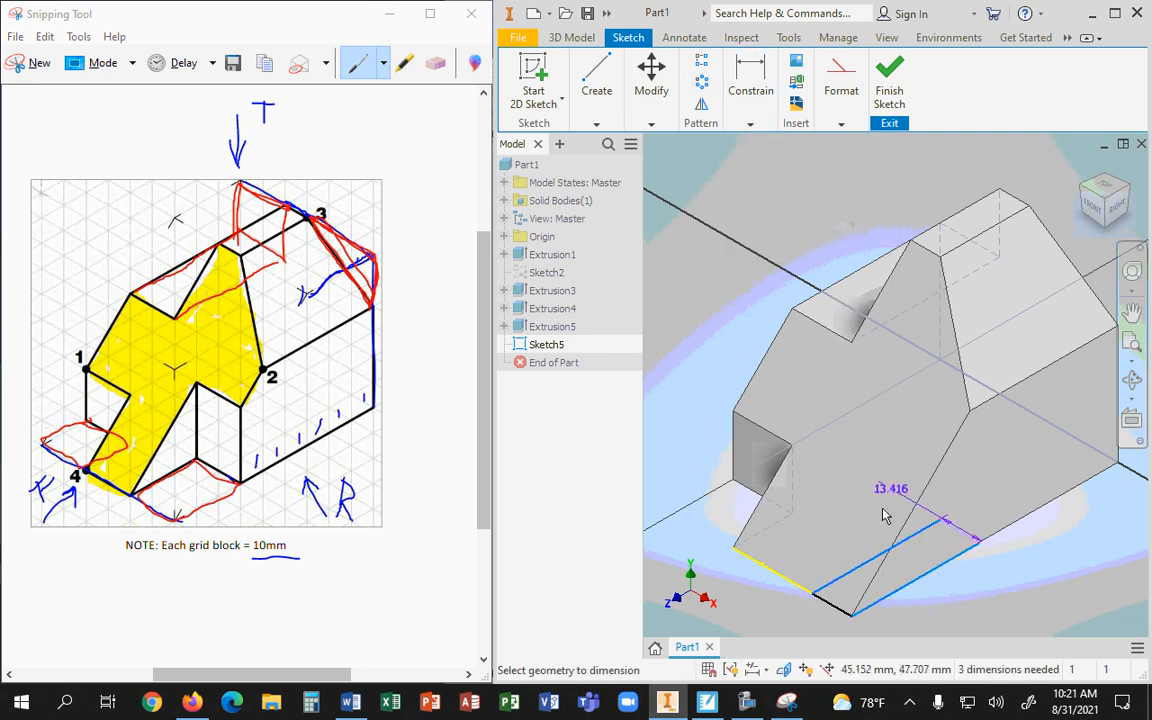
{"action": "scroll", "coordinate": [838, 585], "scroll_direction": "down", "scroll_amount": 3}
{"action": "scroll", "coordinate": [801, 611], "scroll_direction": "up", "scroll_amount": 9}
{"action": "scroll", "coordinate": [801, 611], "scroll_direction": "down", "scroll_amount": 5}
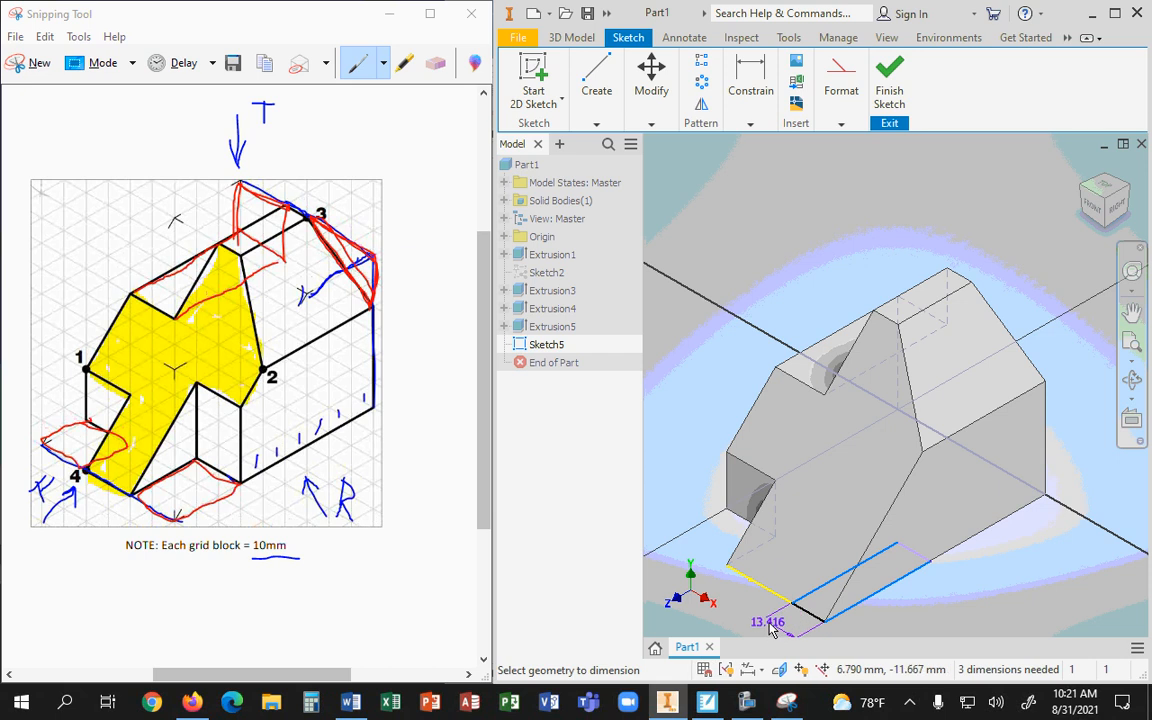
{"action": "left_click", "coordinate": [735, 604]}
{"action": "left_click", "coordinate": [752, 75]}
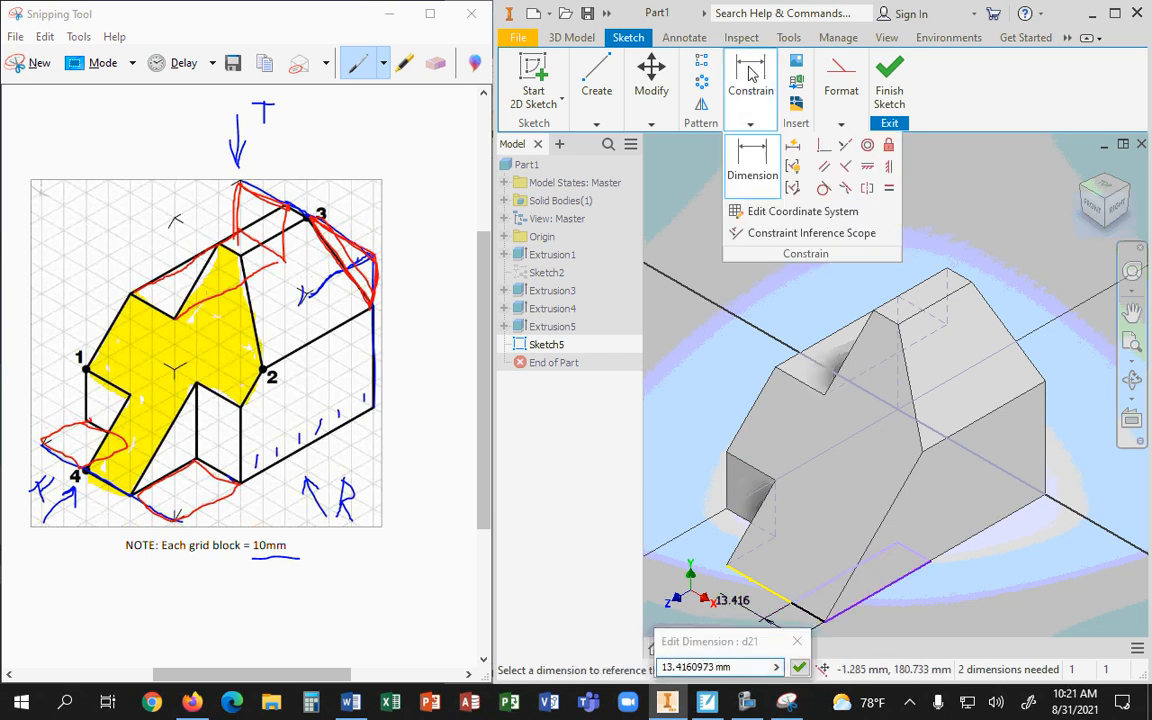
{"action": "type", "text": "20"}
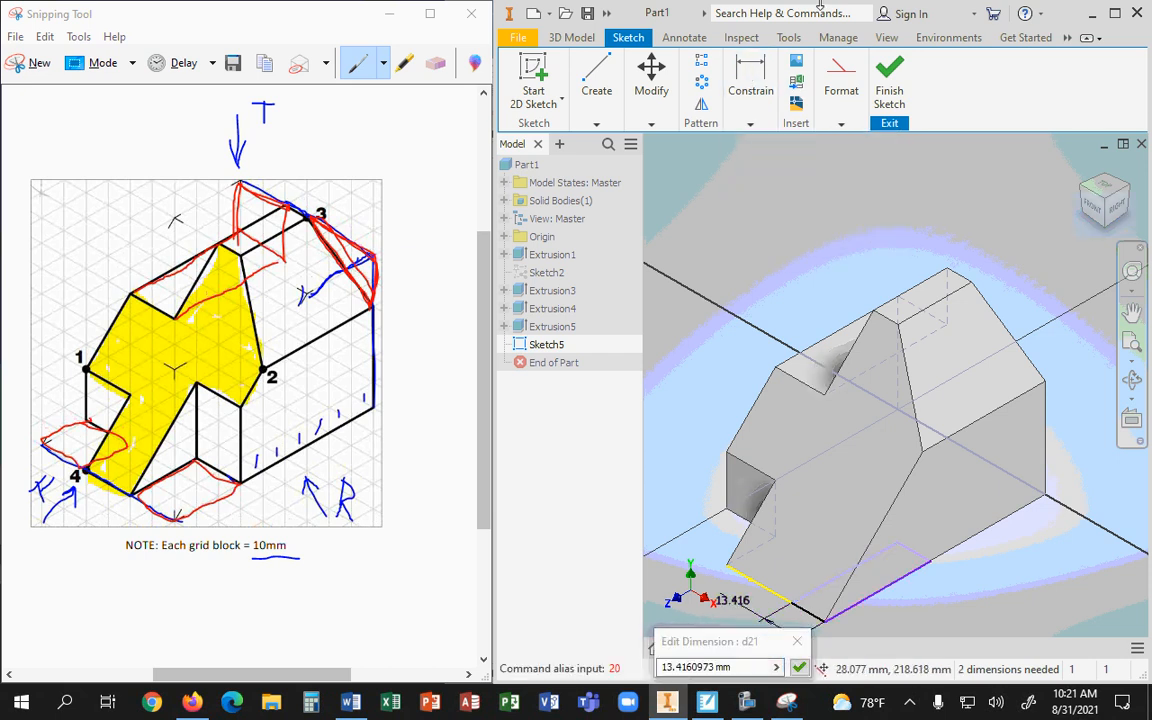
{"action": "left_click_drag", "start_coordinate": [759, 668], "coordinate": [546, 703]}
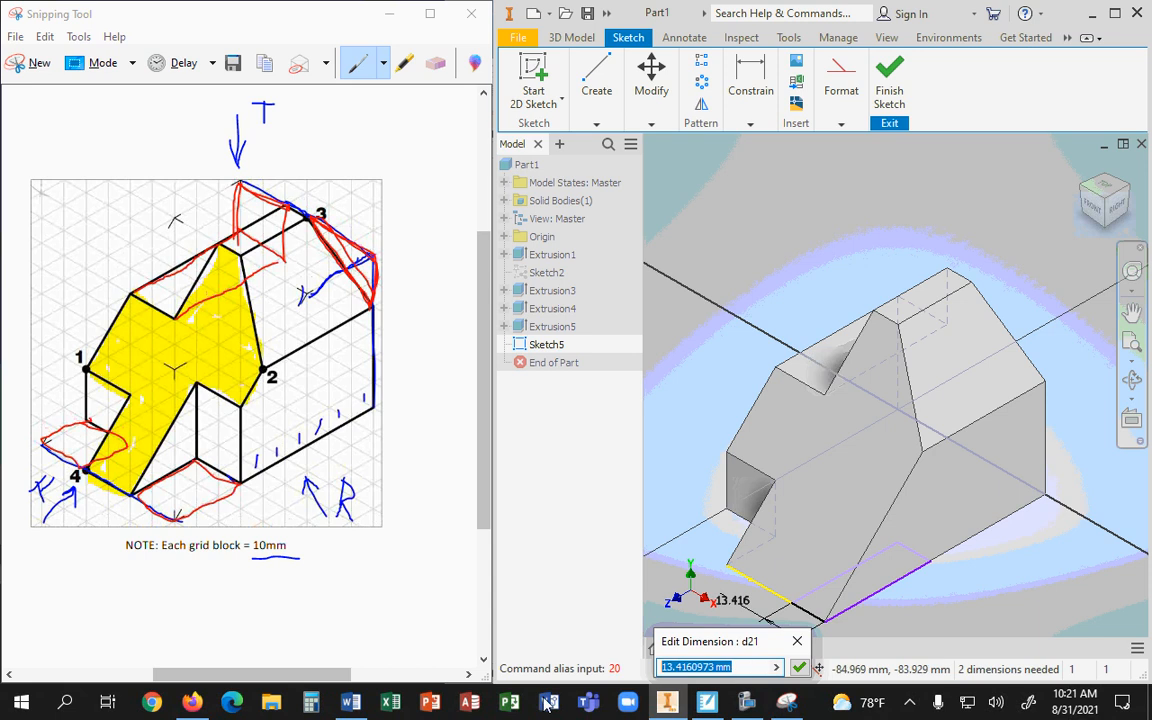
{"action": "type", "text": "20"}
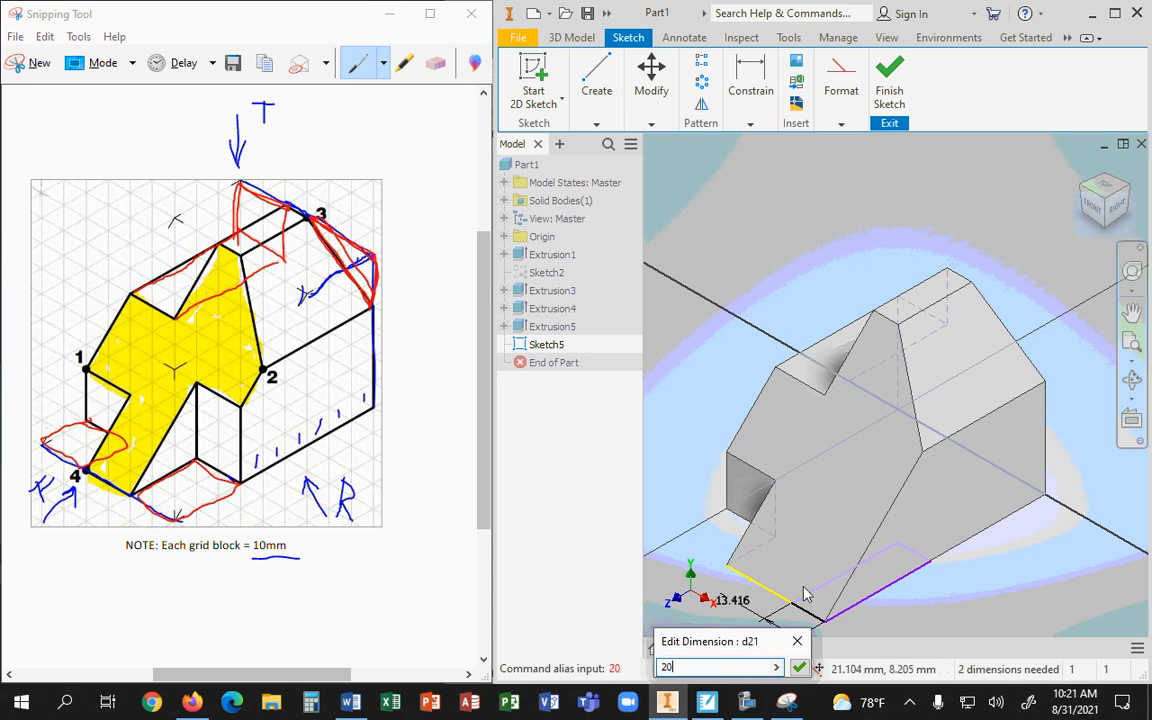
{"action": "scroll", "coordinate": [806, 594], "scroll_direction": "down", "scroll_amount": 5}
{"action": "scroll", "coordinate": [795, 586], "scroll_direction": "up", "scroll_amount": 7}
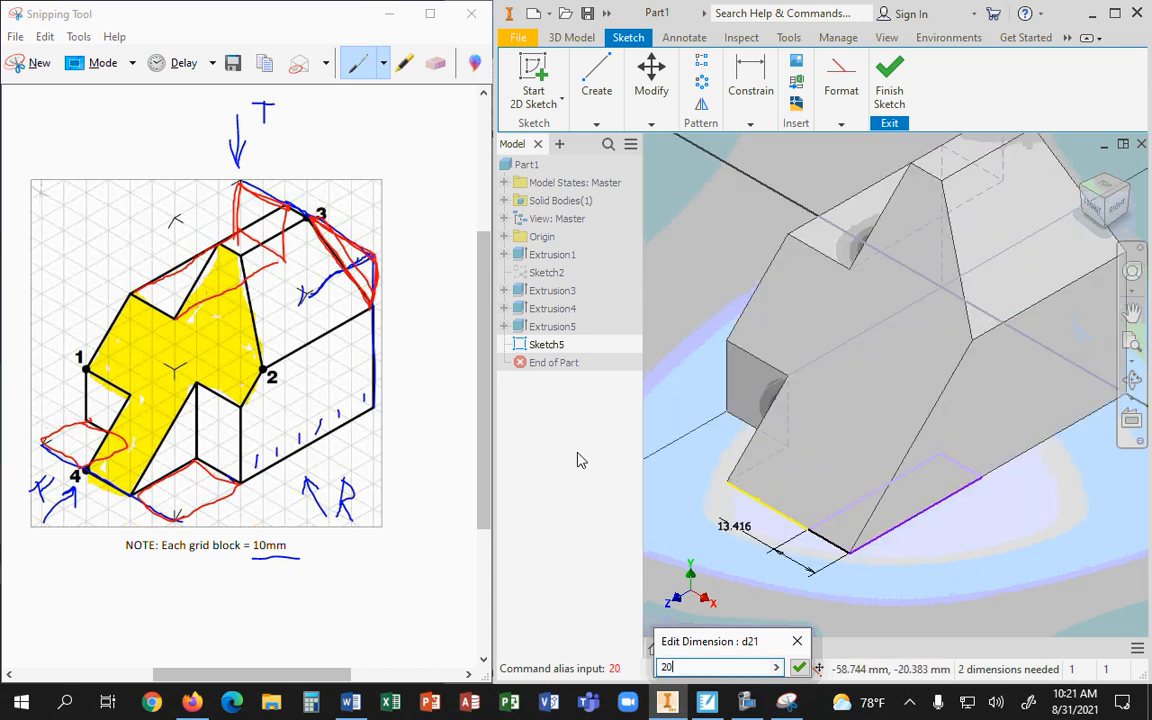
{"action": "left_click", "coordinate": [797, 641]}
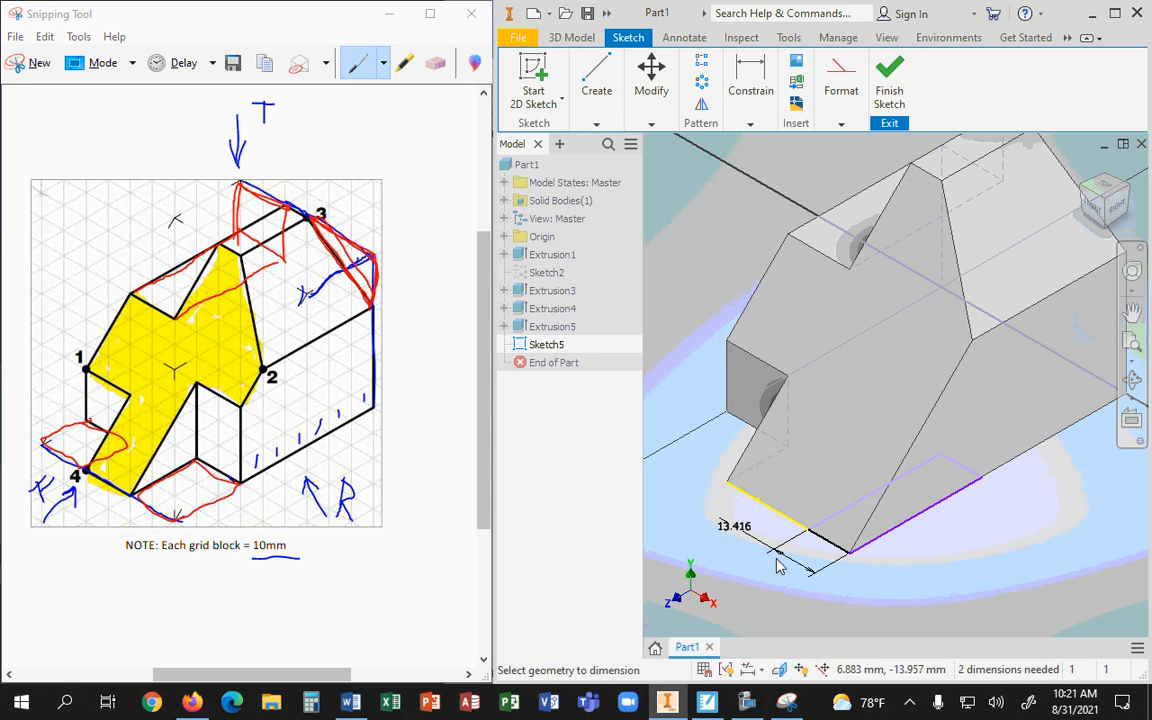
Step: Finish the sketch and make Sketch4 under Extrusion5 visible so its dimensions can be referenced
{"action": "left_click", "coordinate": [504, 309]}
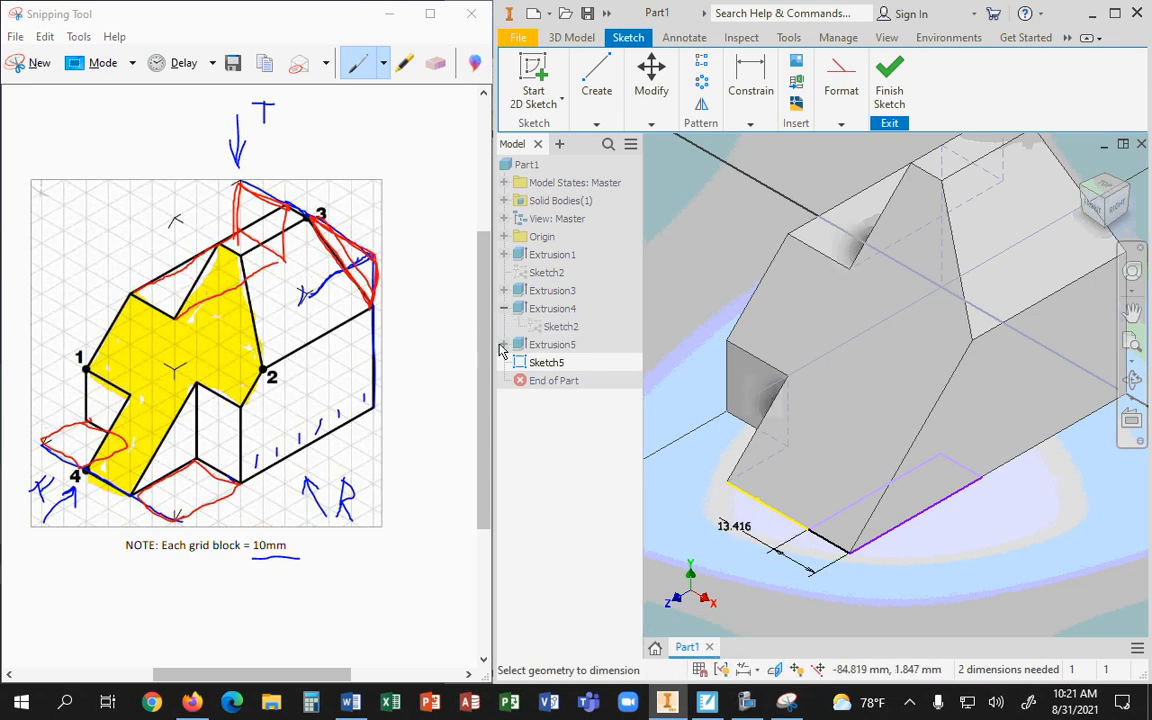
{"action": "left_click", "coordinate": [504, 344]}
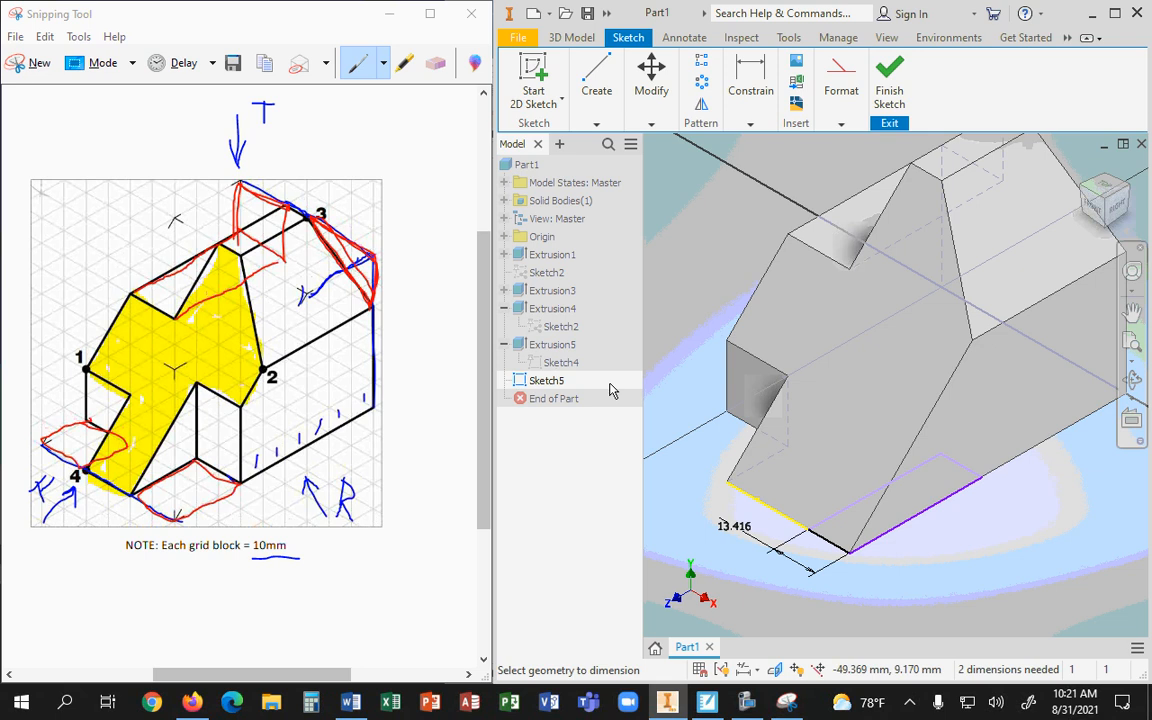
{"action": "left_click", "coordinate": [889, 82]}
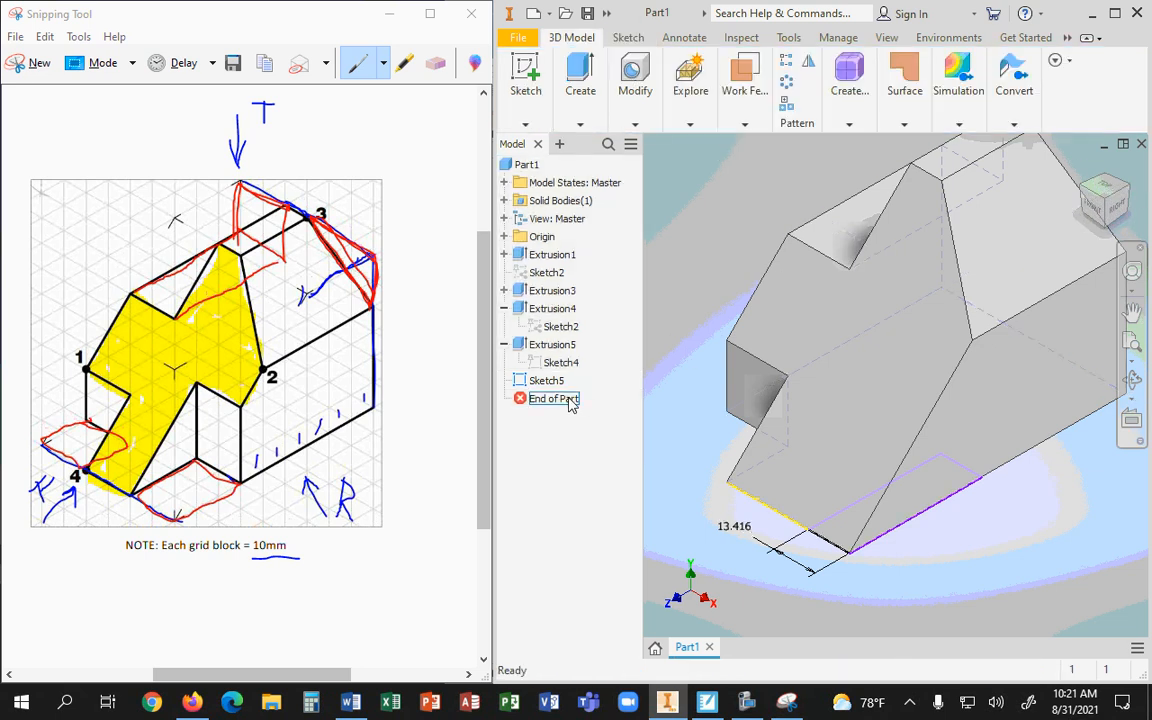
{"action": "right_click", "coordinate": [562, 362]}
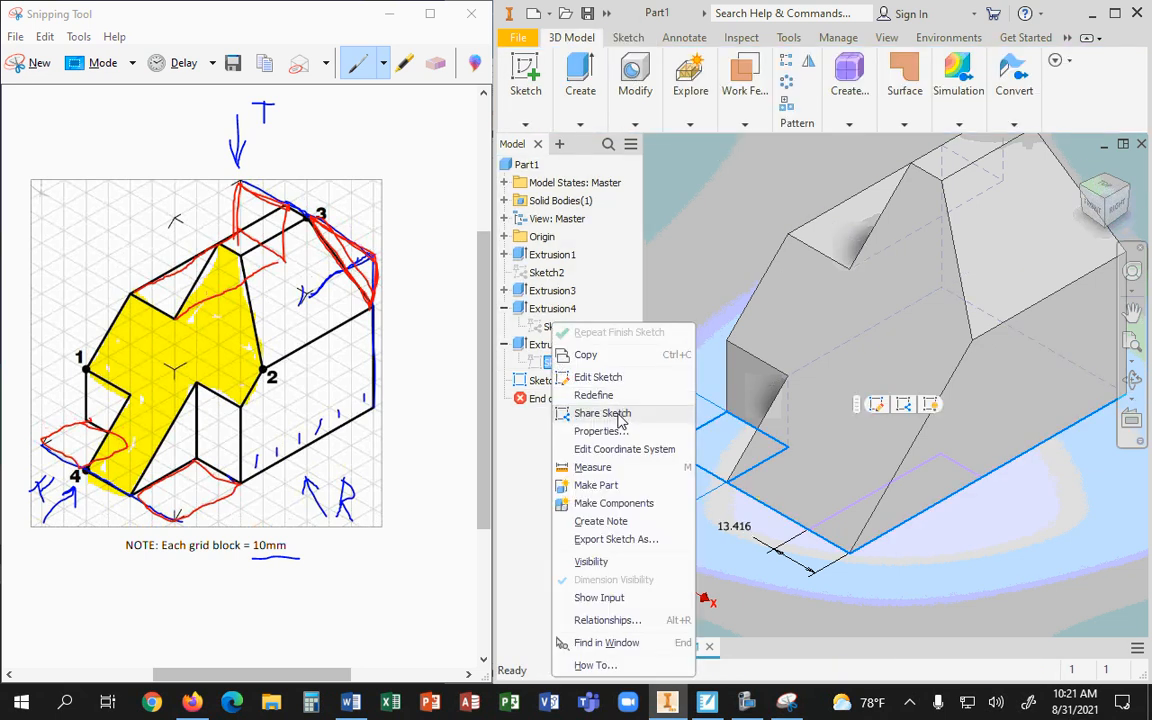
{"action": "left_click", "coordinate": [590, 561]}
Step: Edit Sketch5 and link the right rectangle's width to the left corner square's 20 mm depth dimension, d17
{"action": "right_click", "coordinate": [541, 380]}
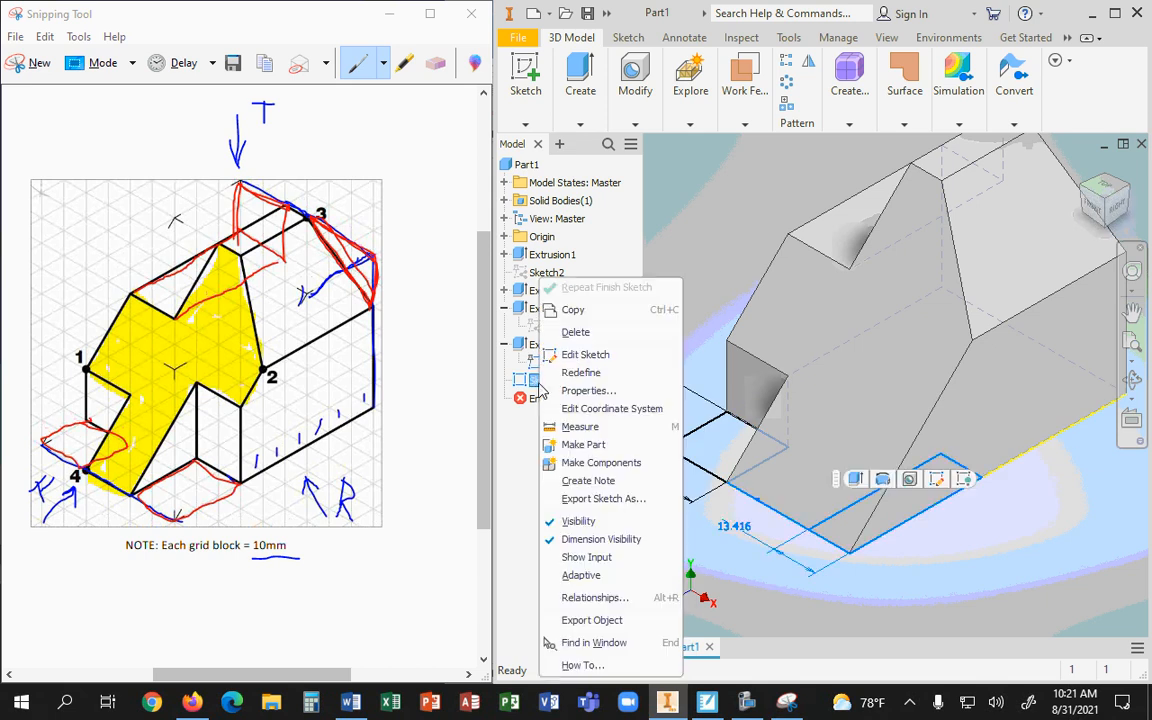
{"action": "left_click", "coordinate": [576, 357]}
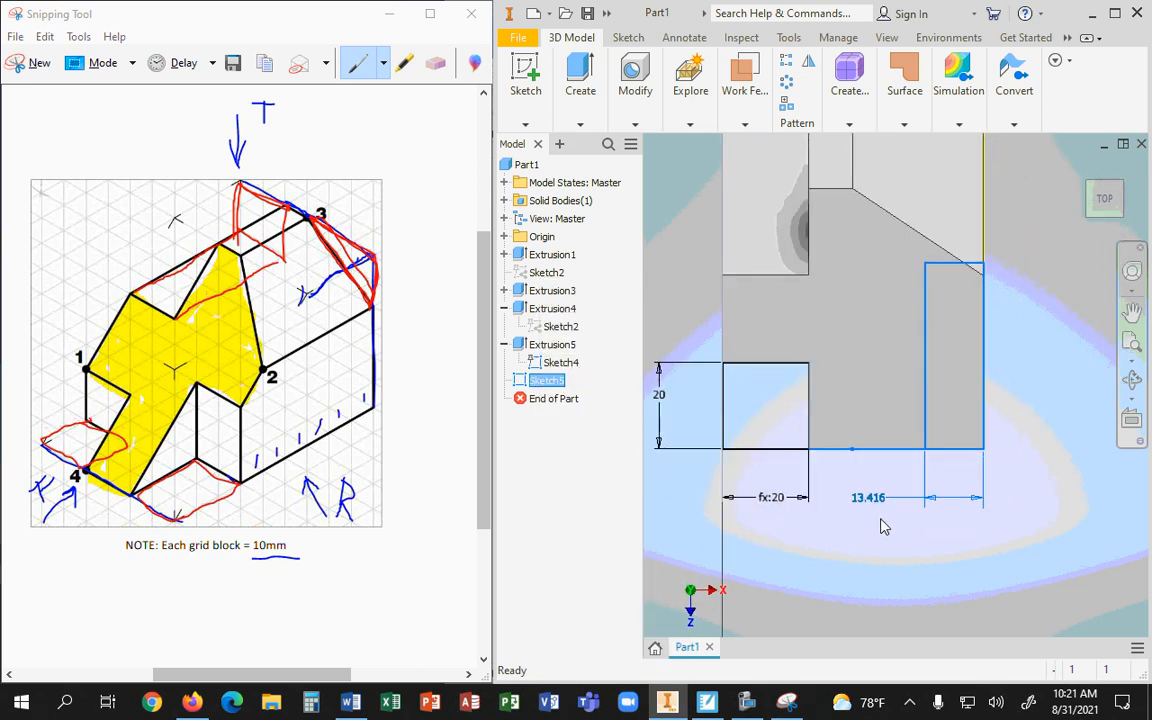
{"action": "double_click", "coordinate": [875, 500]}
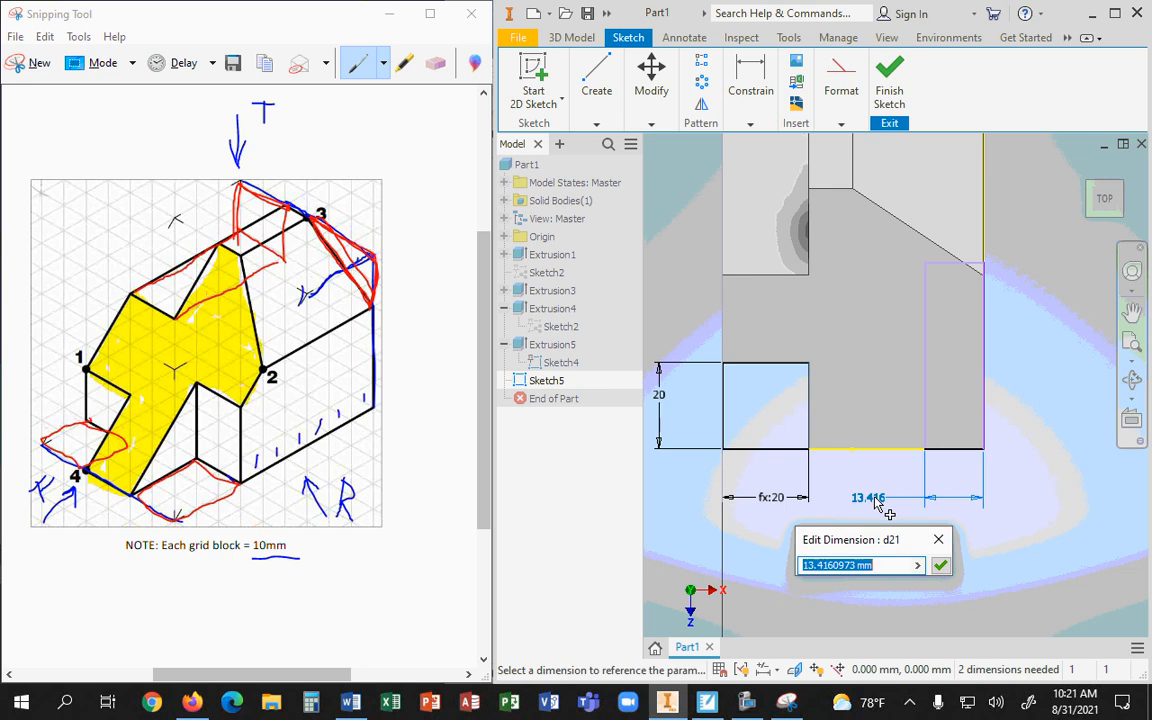
{"action": "left_click", "coordinate": [659, 399]}
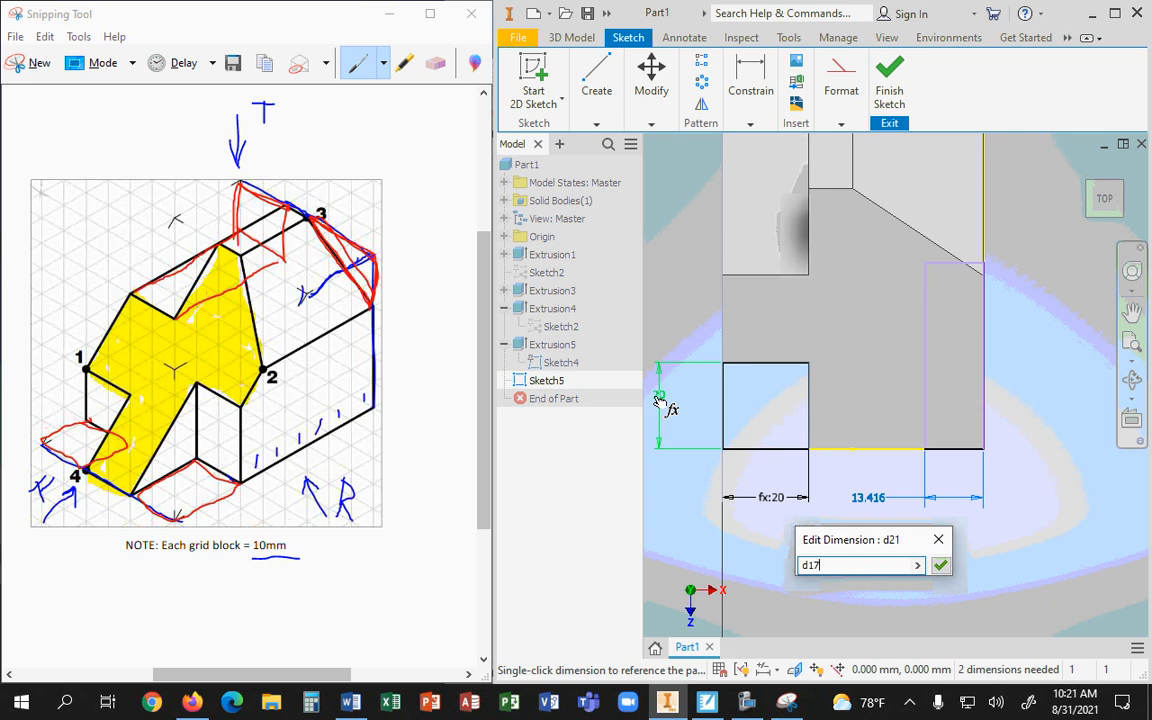
{"action": "left_click", "coordinate": [940, 565]}
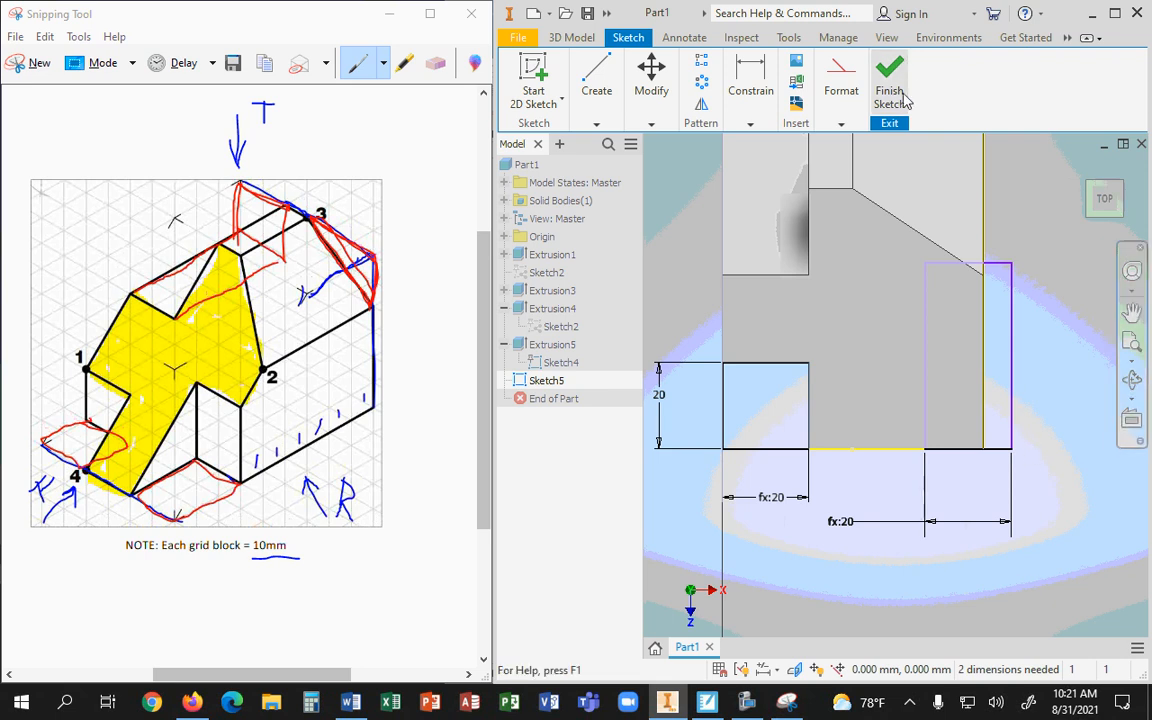
Step: Snap the right rectangle's overhanging front corner onto the block's bottom right front corner
{"action": "left_click", "coordinate": [1083, 168]}
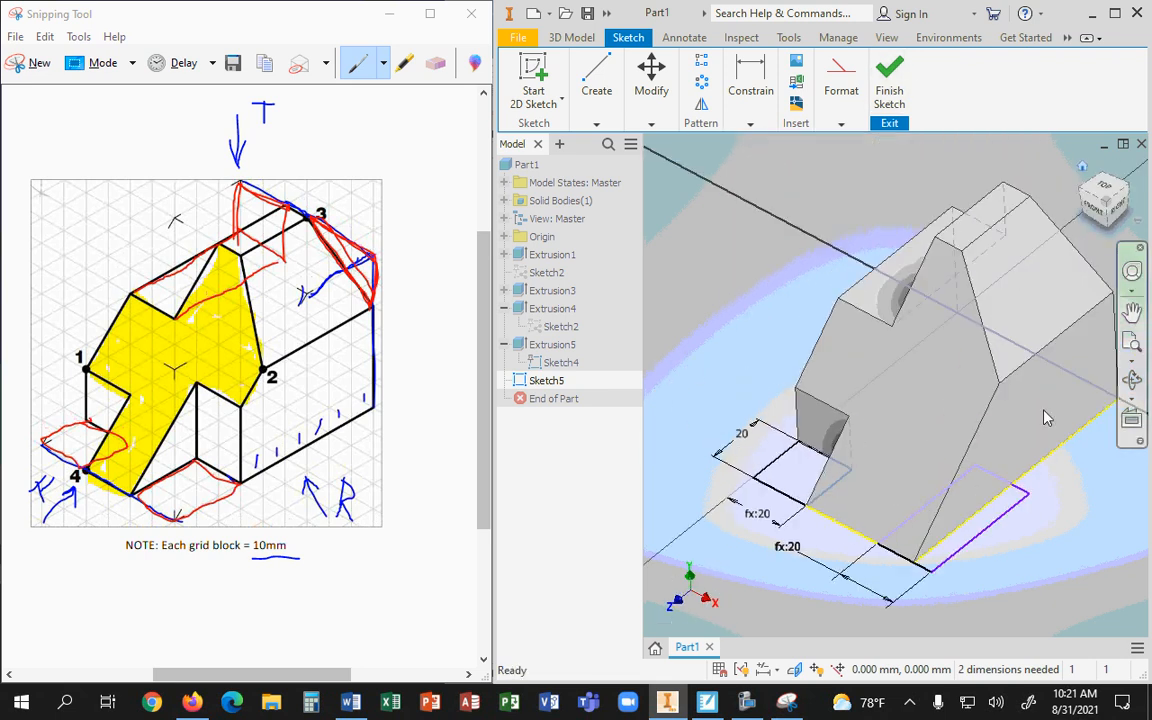
{"action": "scroll", "coordinate": [964, 602], "scroll_direction": "down", "scroll_amount": 3}
{"action": "scroll", "coordinate": [867, 580], "scroll_direction": "up", "scroll_amount": 3}
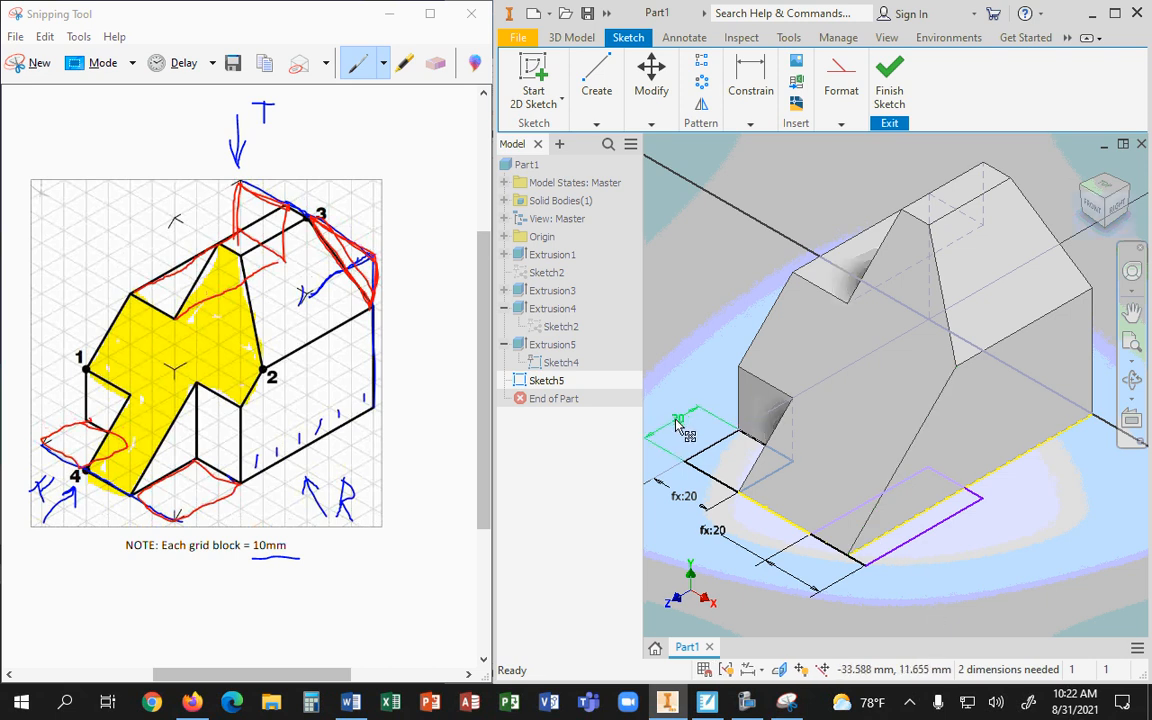
{"action": "left_click", "coordinate": [889, 555]}
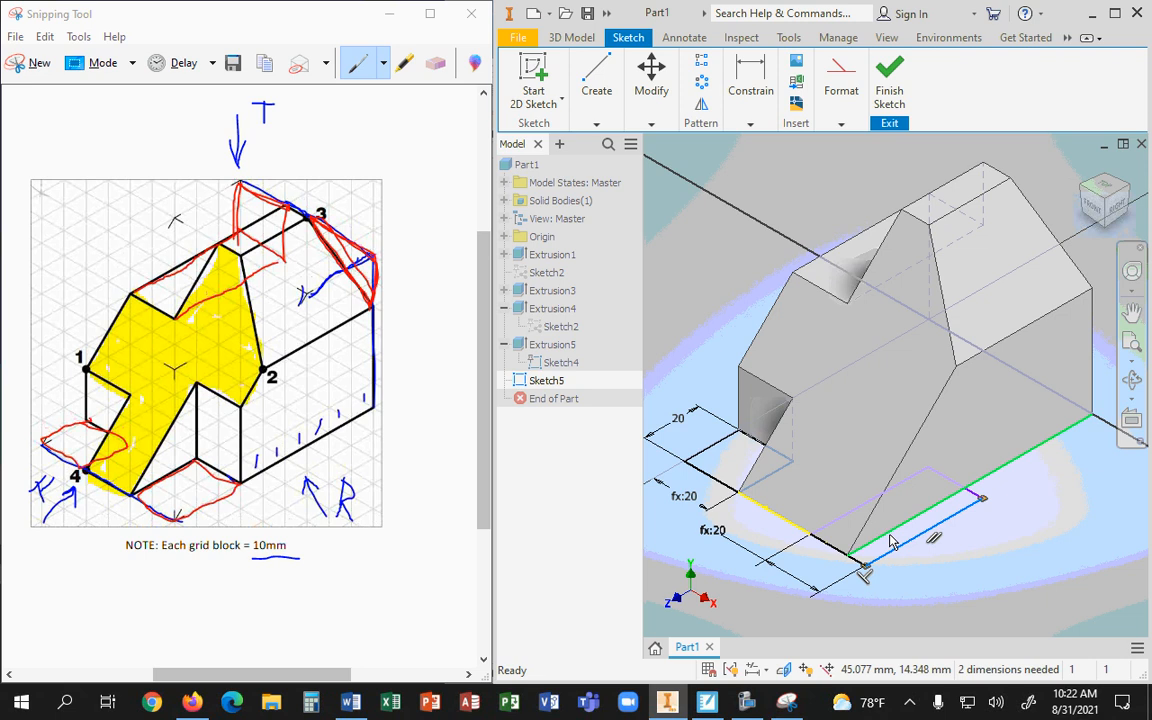
{"action": "left_click_drag", "start_coordinate": [866, 571], "coordinate": [850, 562]}
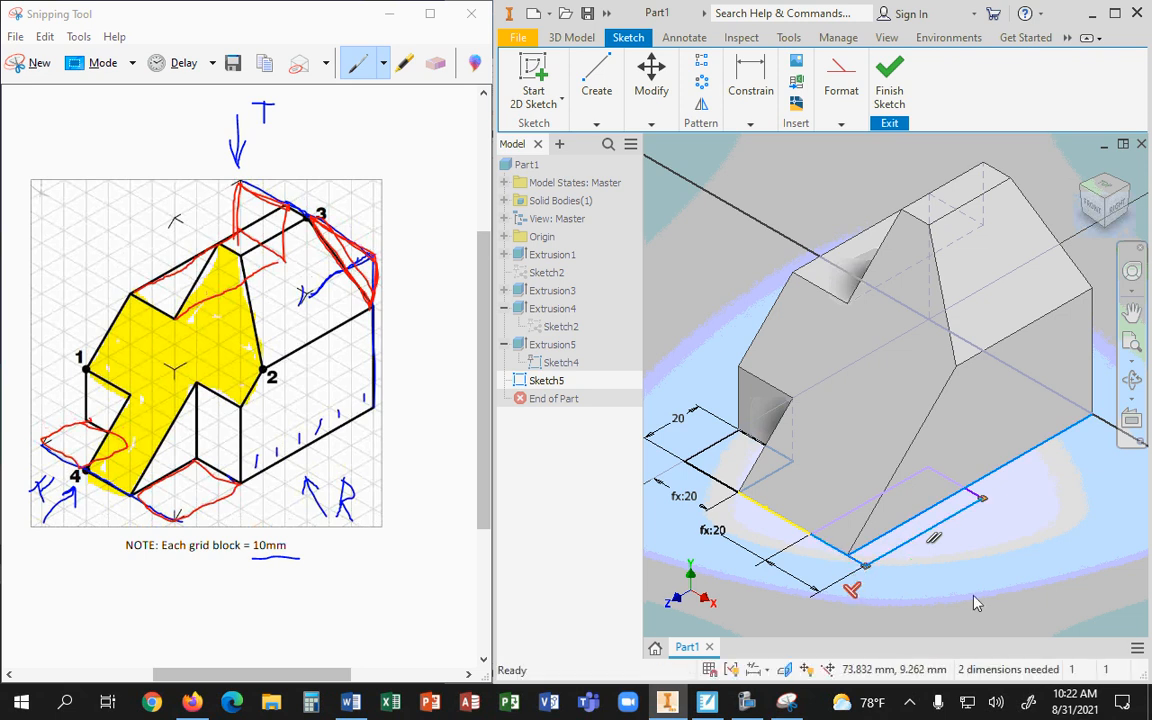
{"action": "left_click", "coordinate": [1012, 533]}
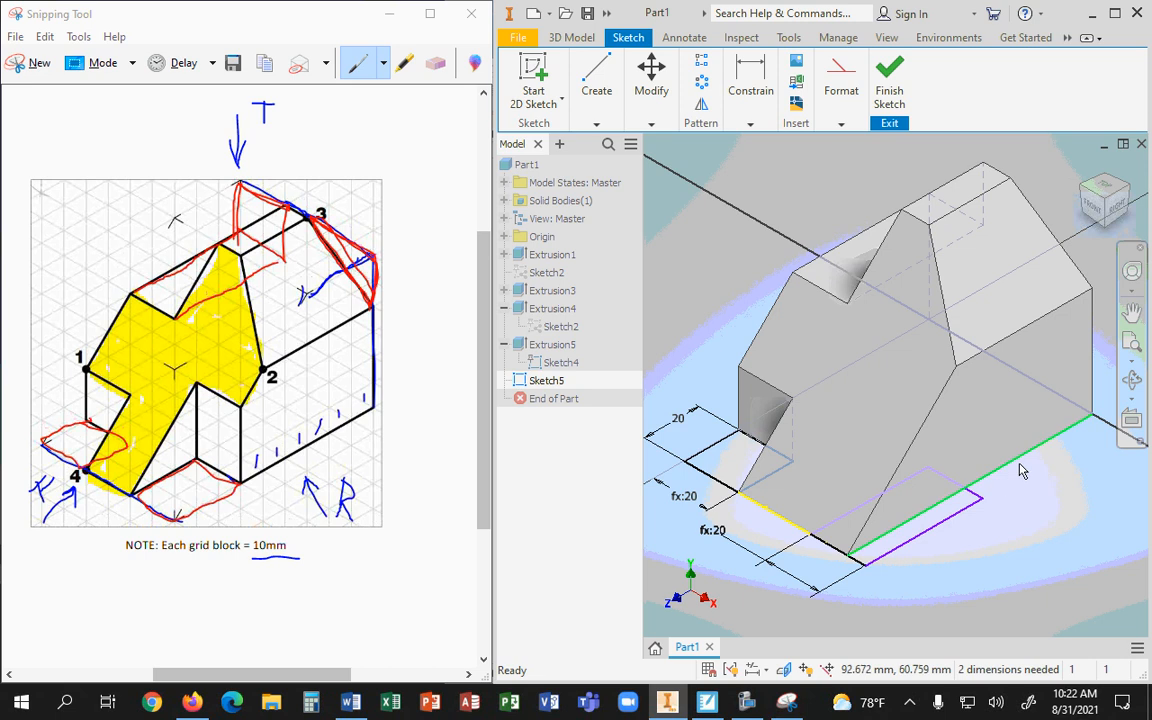
{"action": "left_click", "coordinate": [895, 563]}
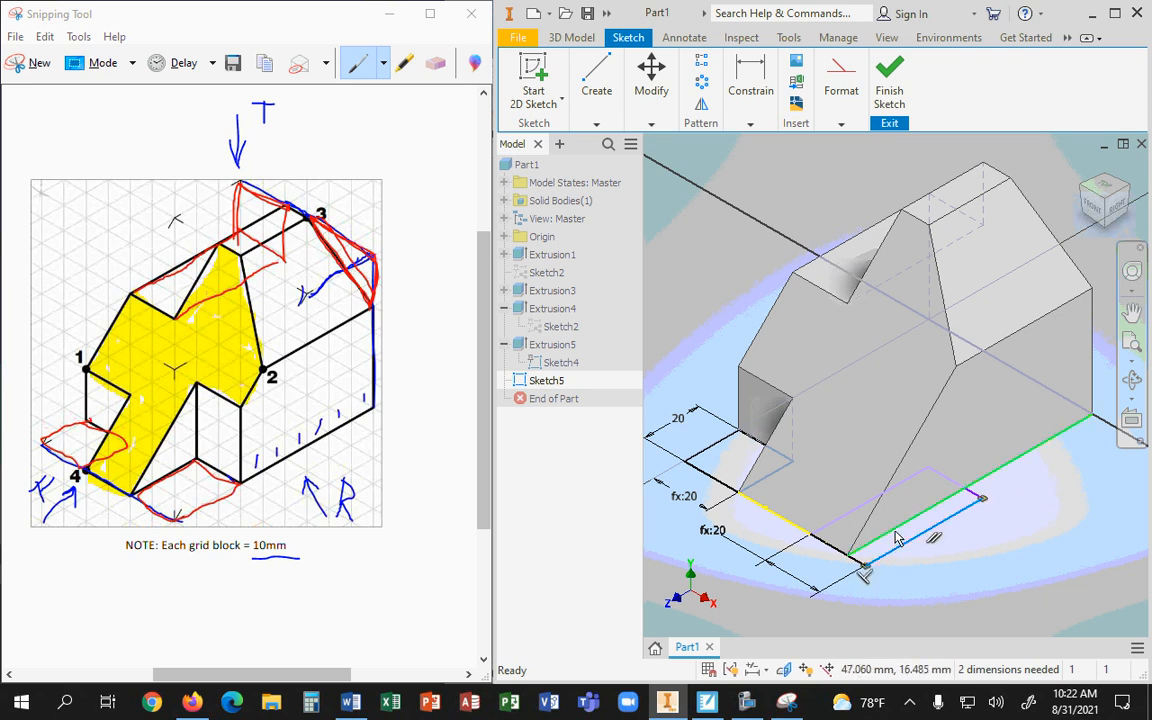
{"action": "left_click", "coordinate": [895, 531], "text": "ctrl"}
{"action": "left_click", "coordinate": [935, 571]}
{"action": "mouse_move", "coordinate": [868, 566]}
{"action": "left_mouse_down"}
{"action": "mouse_move", "coordinate": [836, 541]}
{"action": "mouse_move", "coordinate": [858, 551]}
{"action": "mouse_move", "coordinate": [848, 555]}
{"action": "left_mouse_up"}
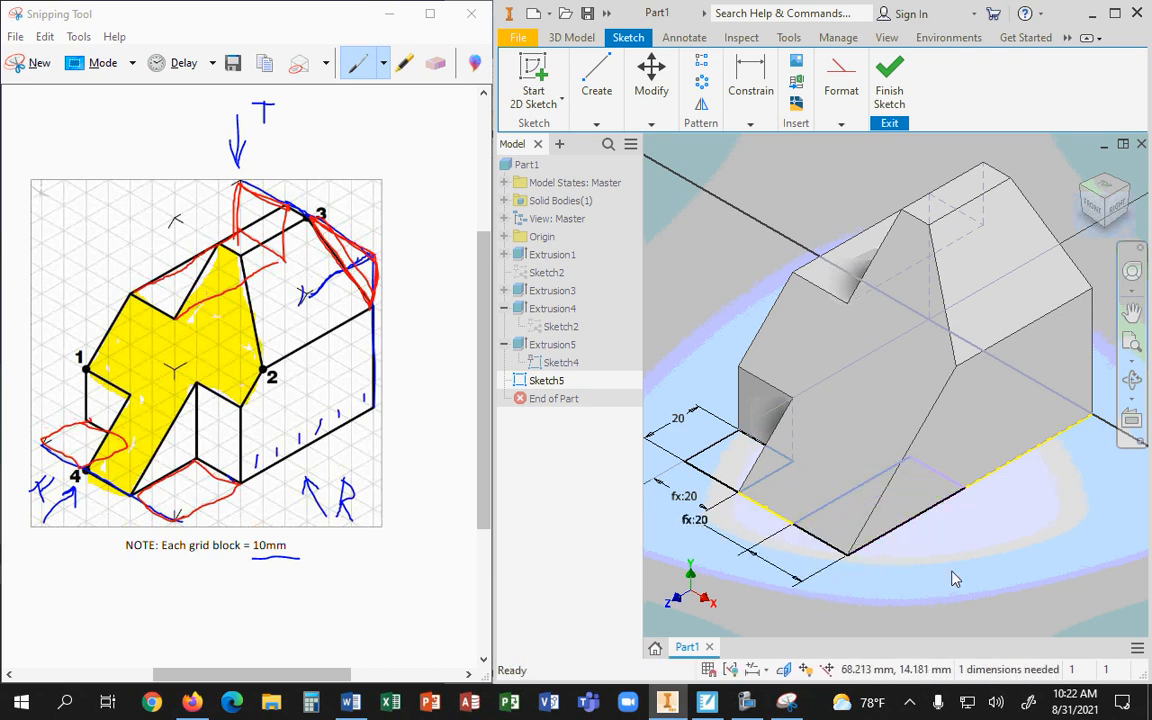
Step: Dimension the right corner rectangle's length from the block's front edge to the rectangle's rear side and set it to 30 mm
{"action": "left_click", "coordinate": [751, 85]}
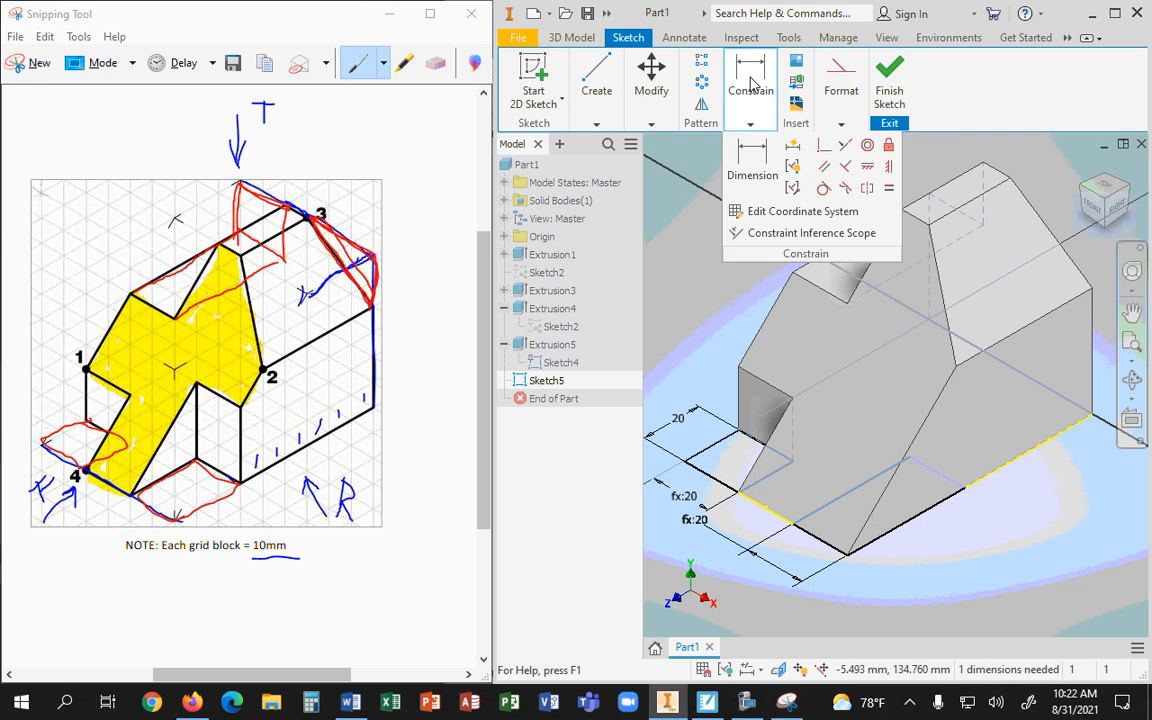
{"action": "left_click", "coordinate": [751, 85]}
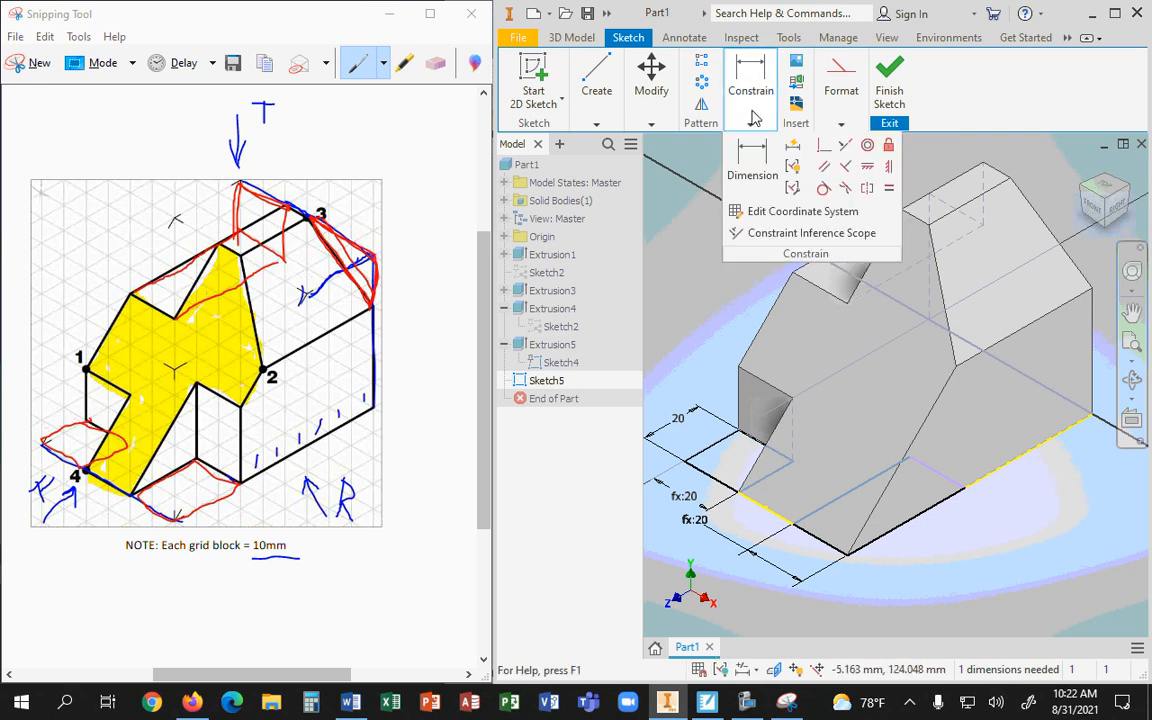
{"action": "left_click", "coordinate": [750, 168]}
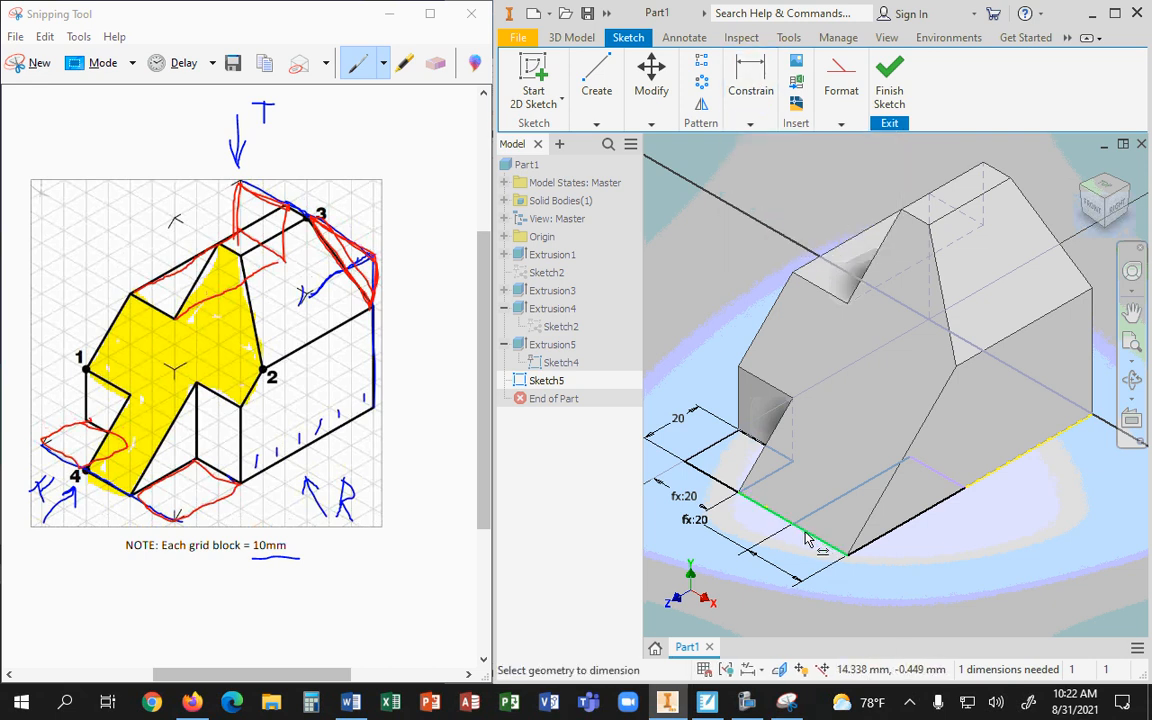
{"action": "left_click", "coordinate": [806, 538]}
{"action": "left_click", "coordinate": [951, 481]}
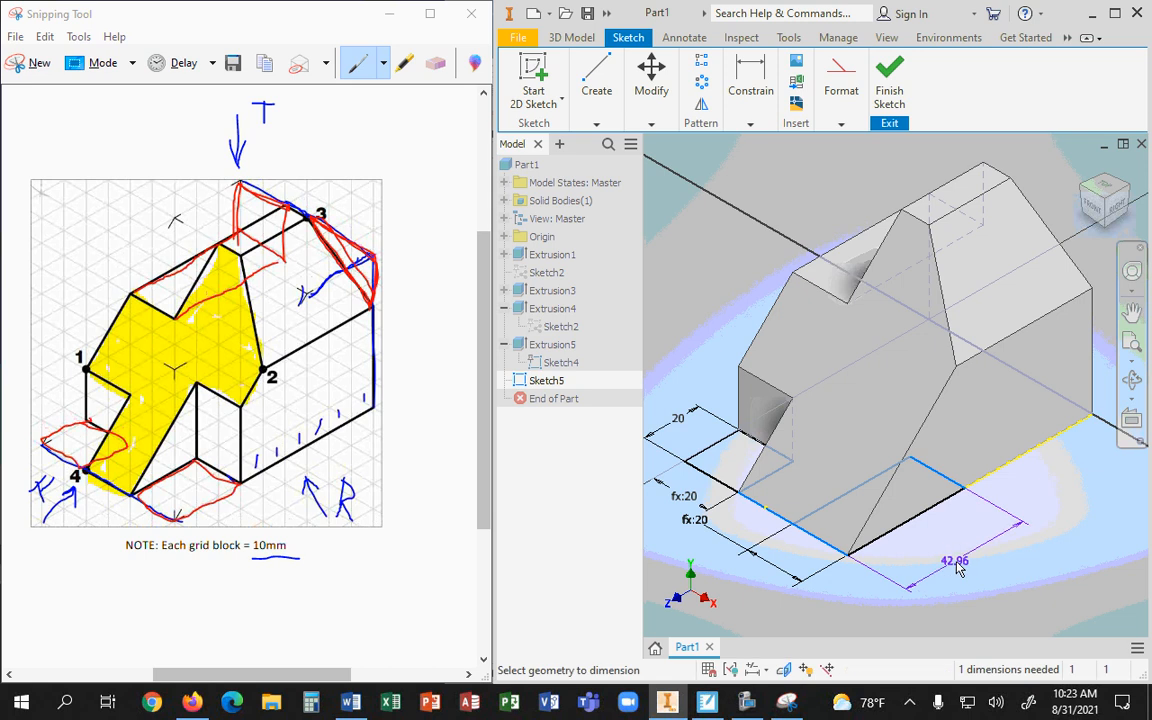
{"action": "left_click", "coordinate": [954, 566]}
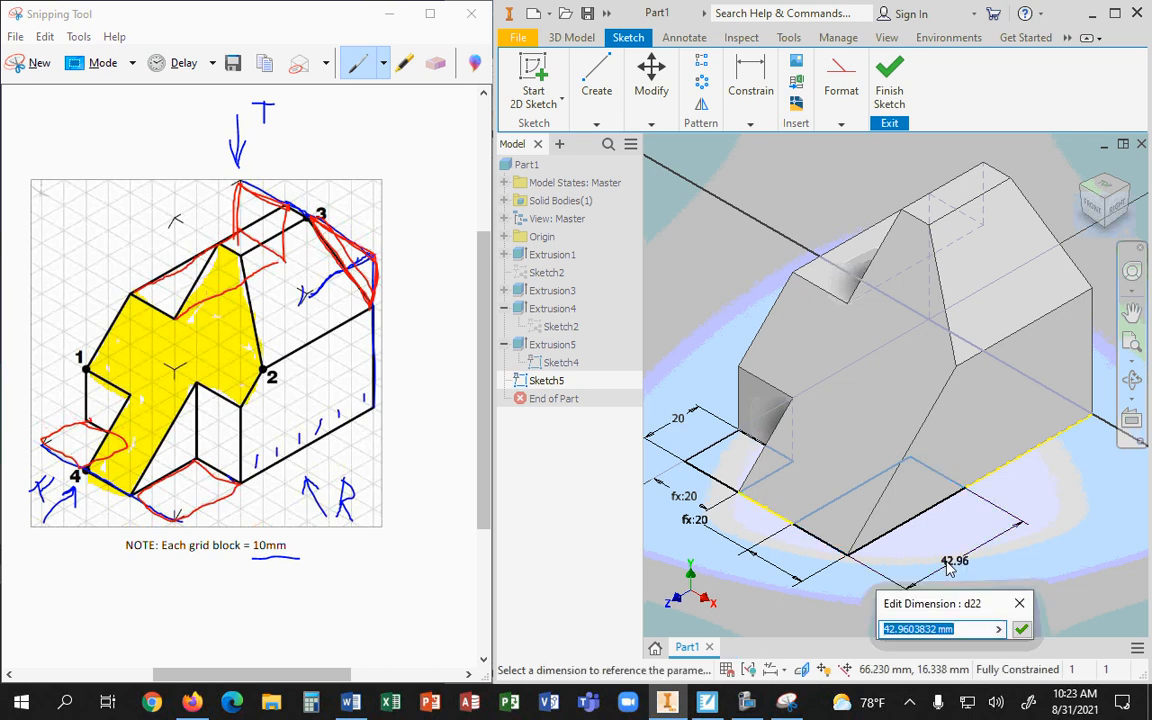
{"action": "type", "text": "30"}
{"action": "key", "text": "Return"}
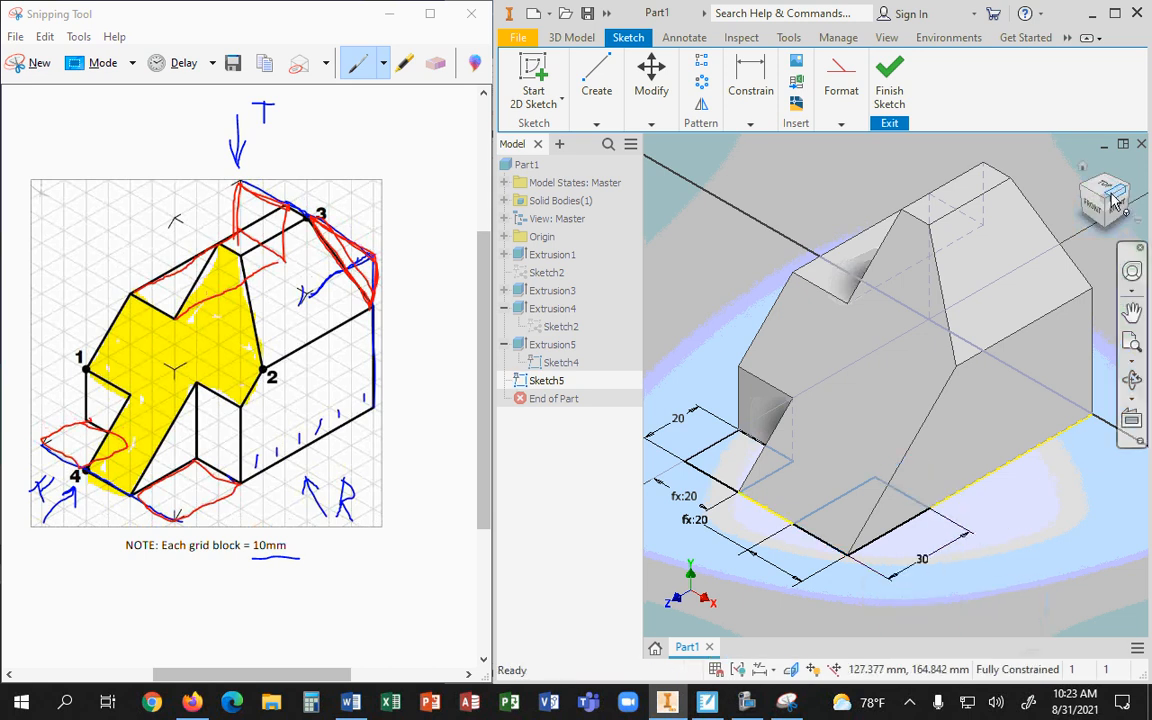
Step: Finish Sketch5 and hide Sketch4 under Extrusion5
{"action": "left_click", "coordinate": [889, 82]}
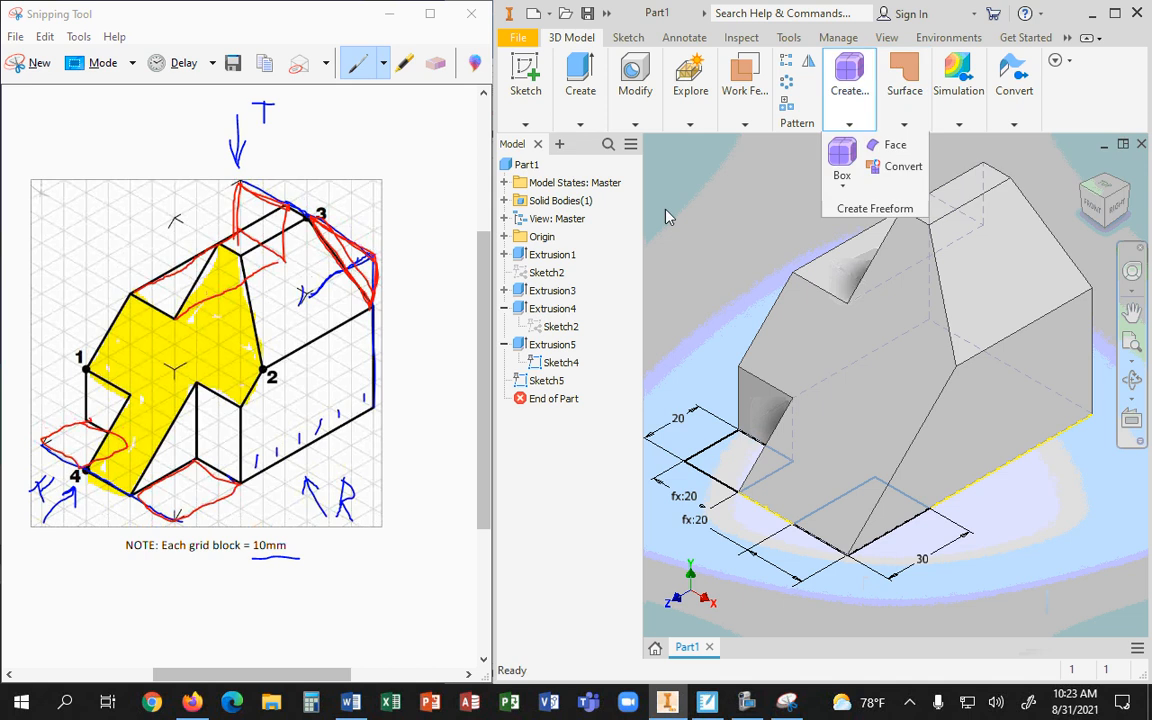
{"action": "right_click", "coordinate": [546, 380]}
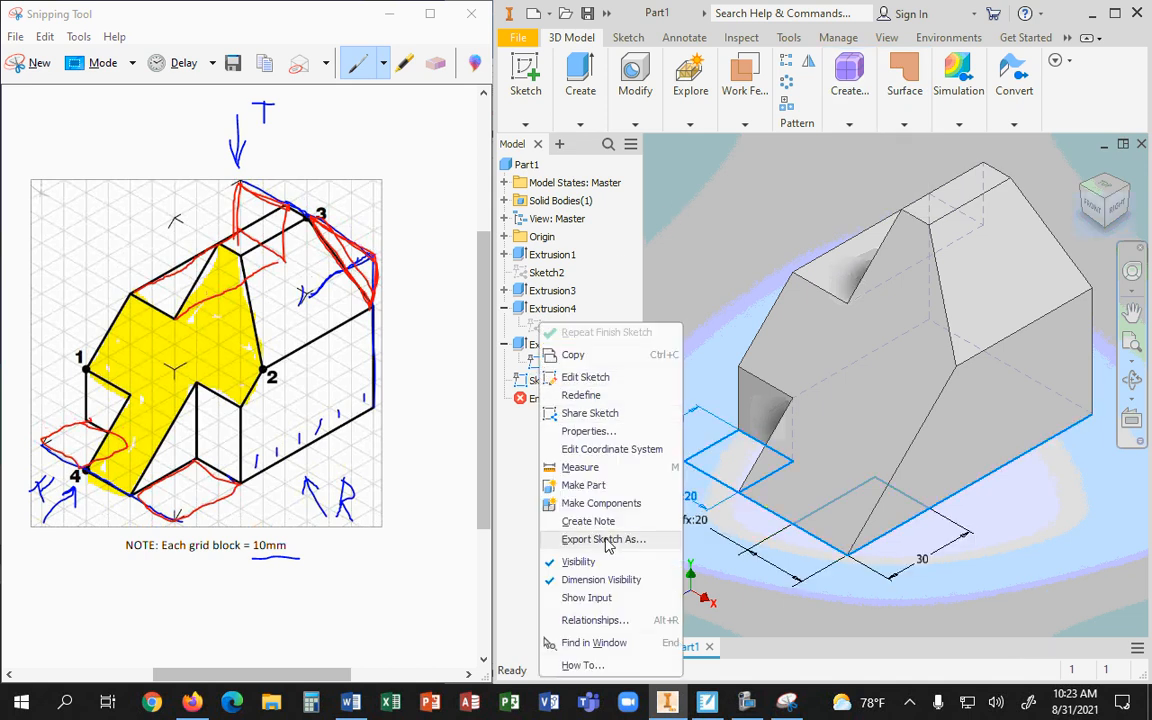
{"action": "left_click", "coordinate": [578, 562]}
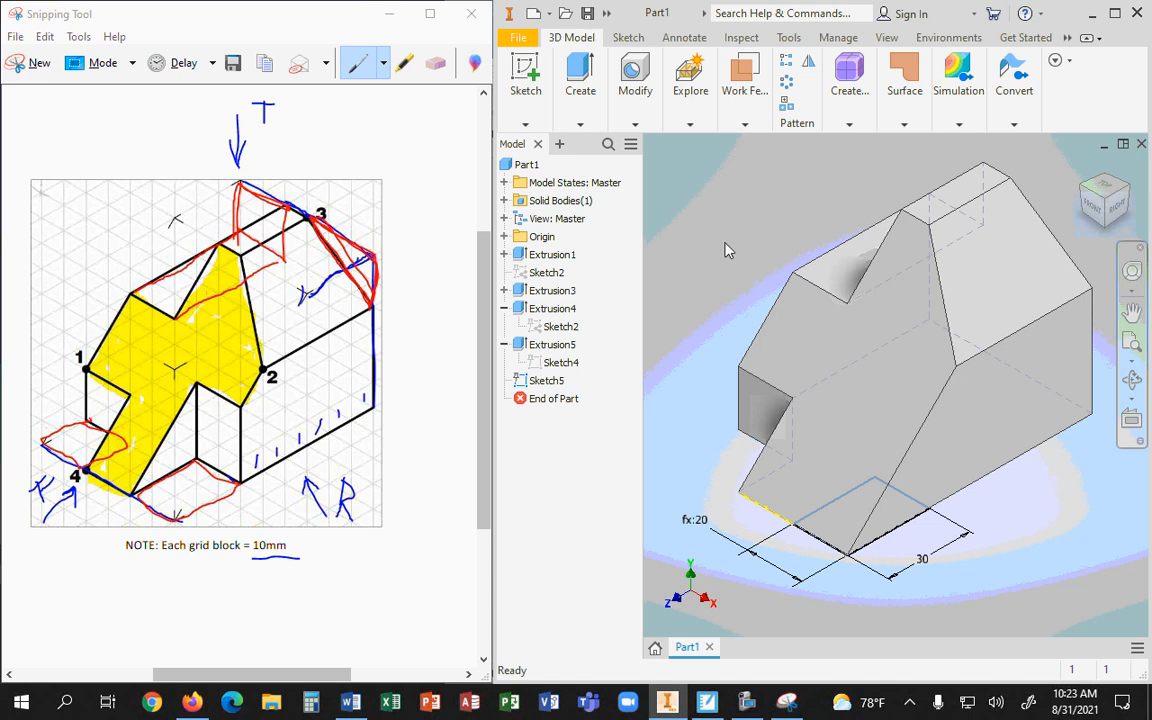
Step: Extrude the right corner rectangle of Sketch5 as a cut ending at the block's large sloped front face
{"action": "left_click", "coordinate": [579, 123]}
{"action": "left_click", "coordinate": [576, 160]}
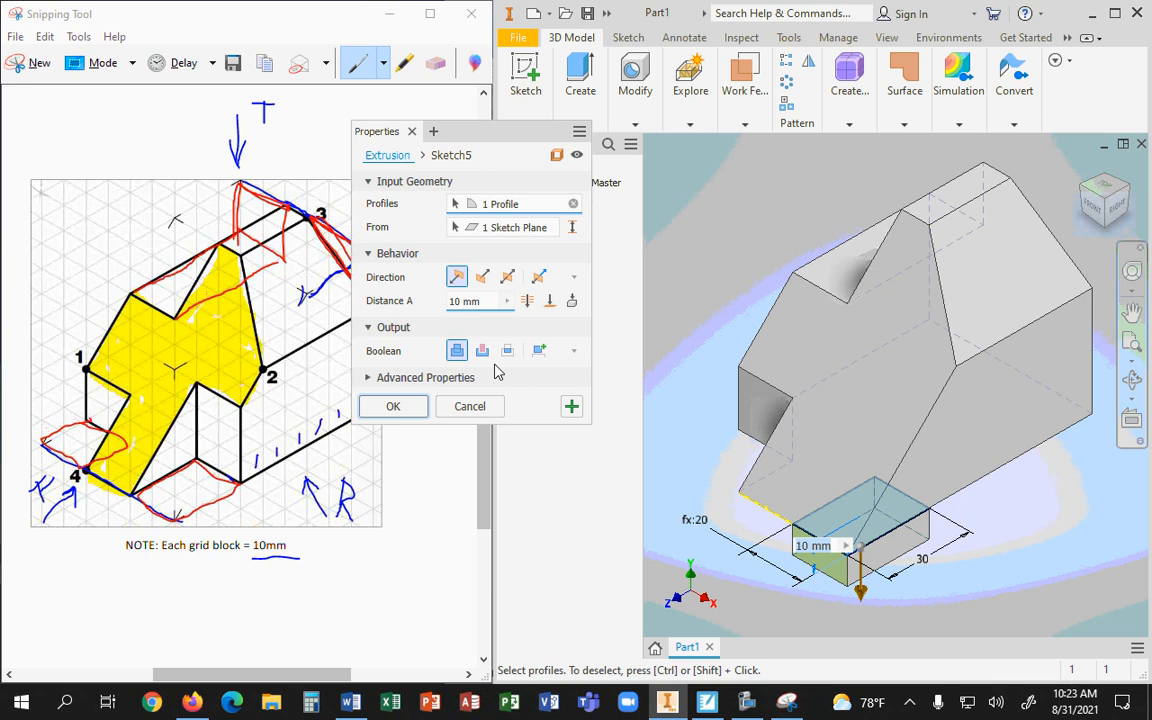
{"action": "left_click_drag", "start_coordinate": [425, 122], "coordinate": [311, 93]}
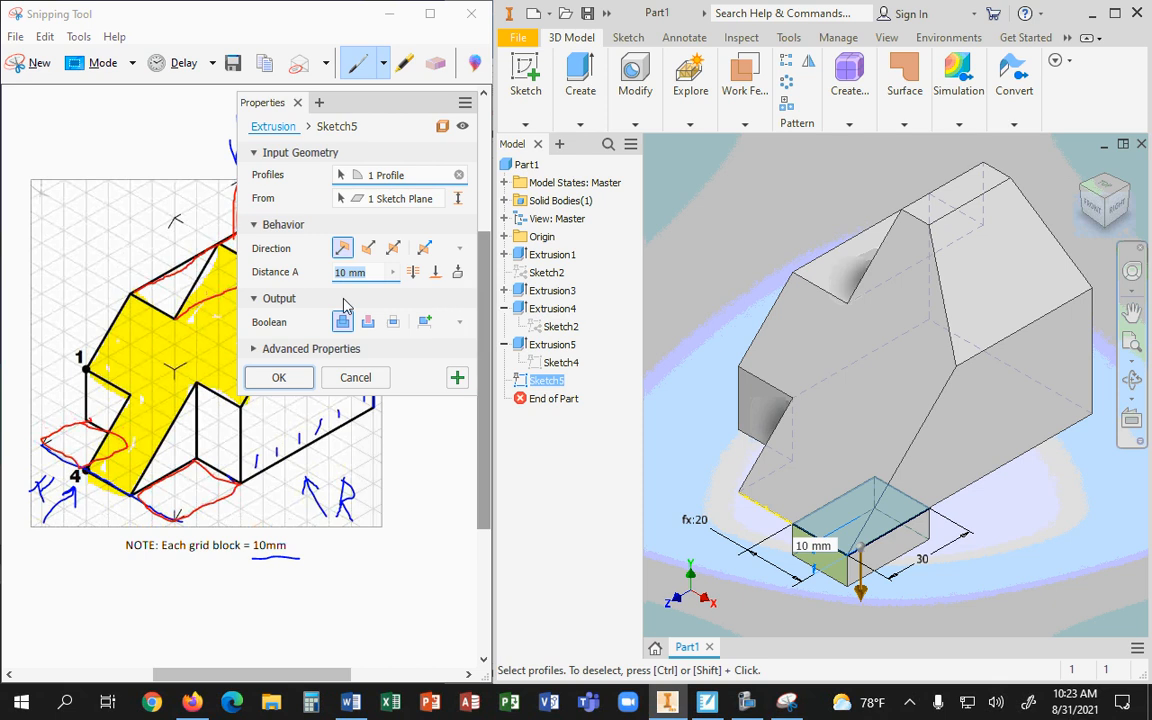
{"action": "left_click", "coordinate": [370, 322]}
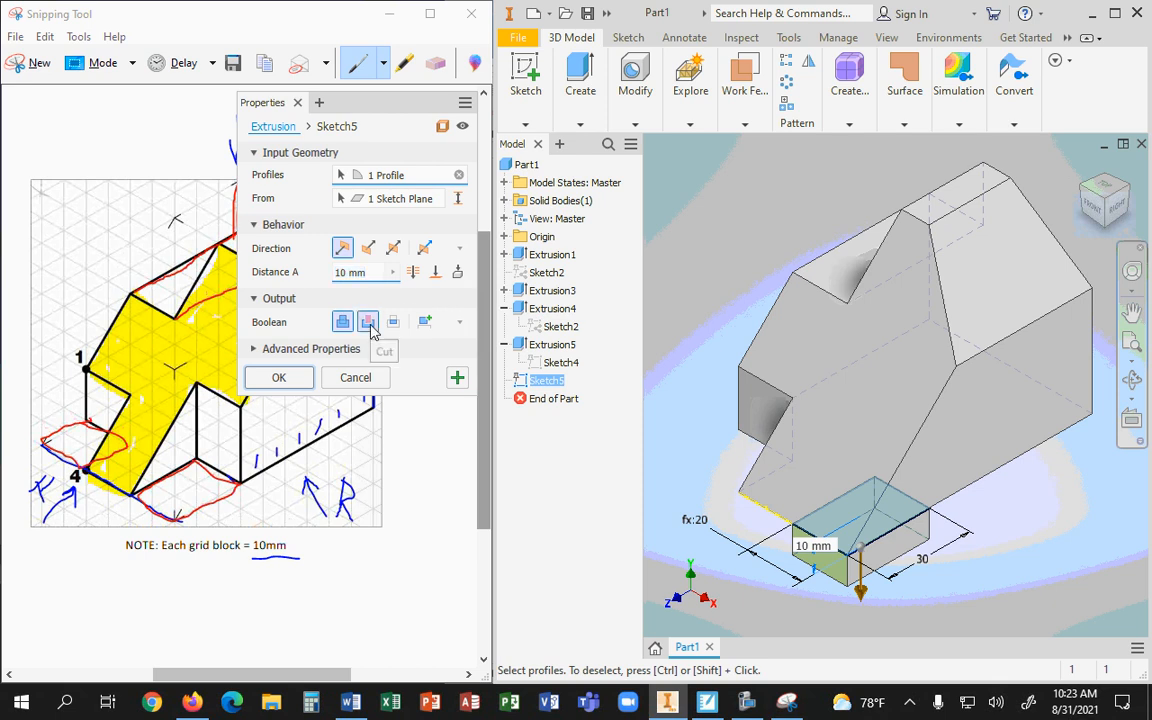
{"action": "left_click", "coordinate": [435, 272]}
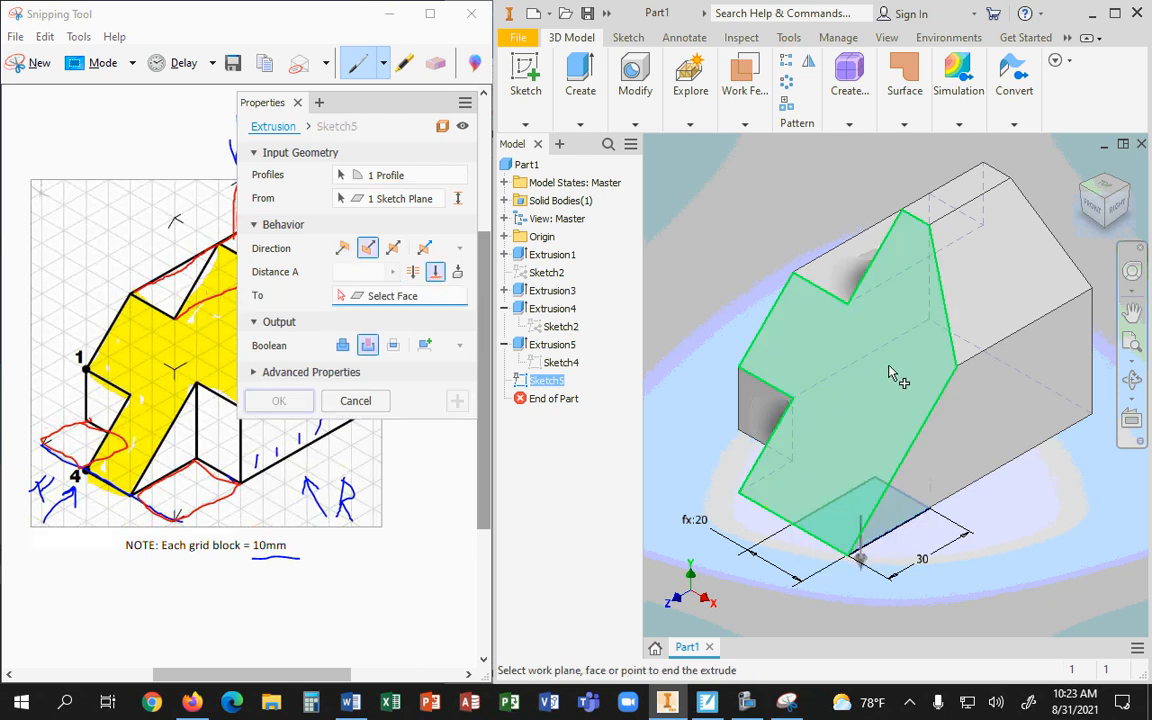
{"action": "left_click", "coordinate": [891, 374]}
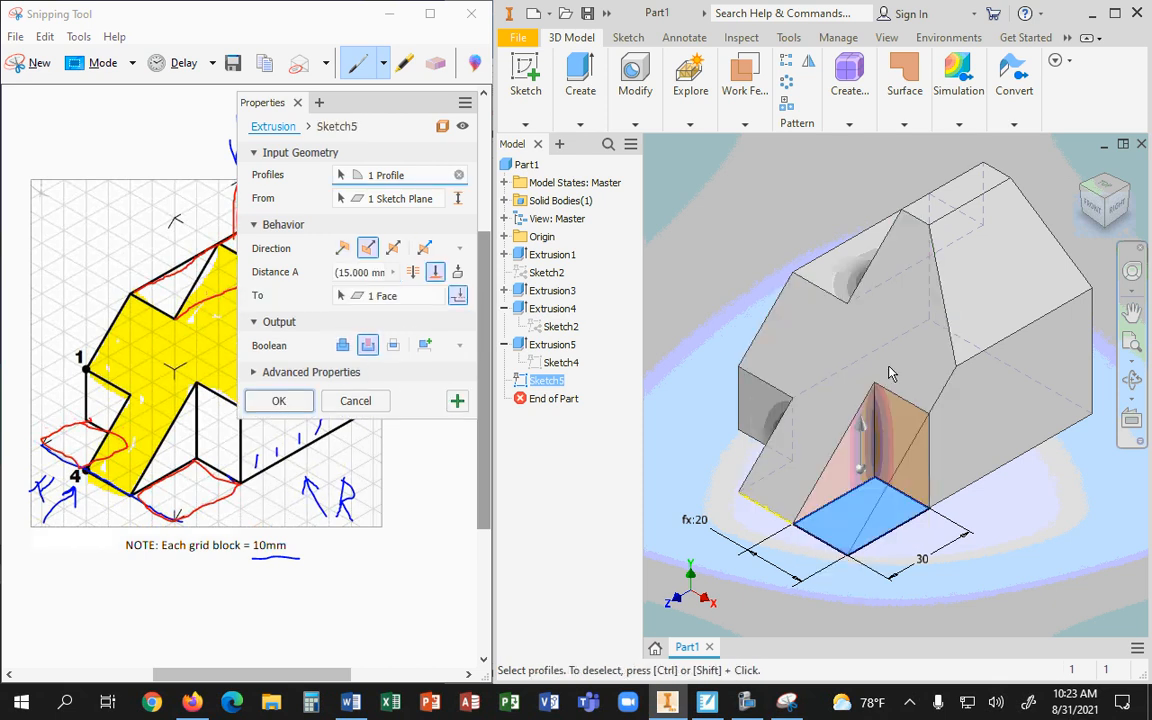
{"action": "left_click", "coordinate": [277, 402]}
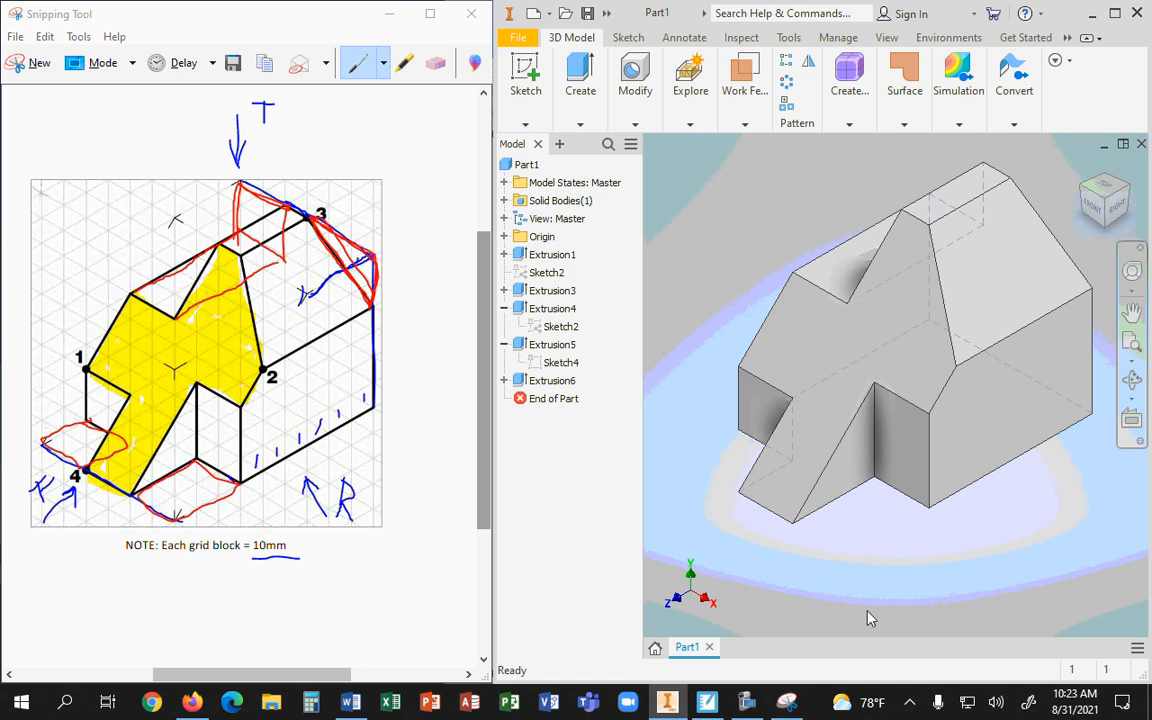
Step: Switch to Snipping Tool and draw red lines on the isometric drawing from point 1 to point 2 and from point 4 to point 3
{"action": "left_click", "coordinate": [743, 420]}
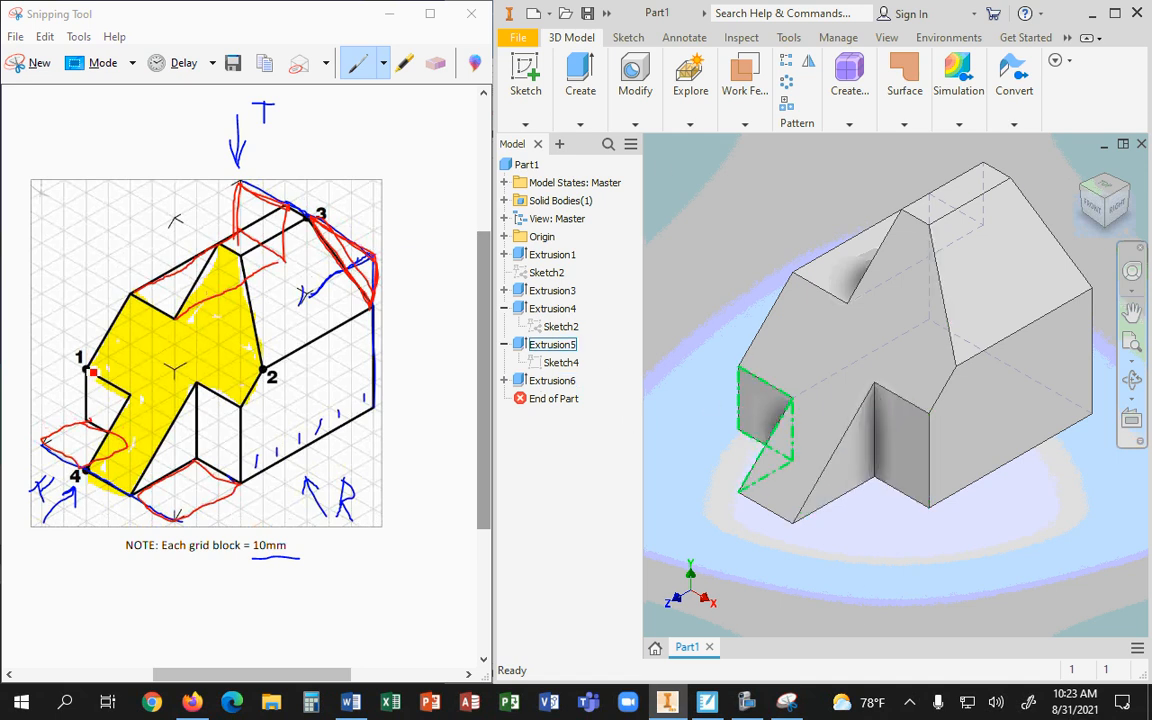
{"action": "left_click", "coordinate": [89, 374]}
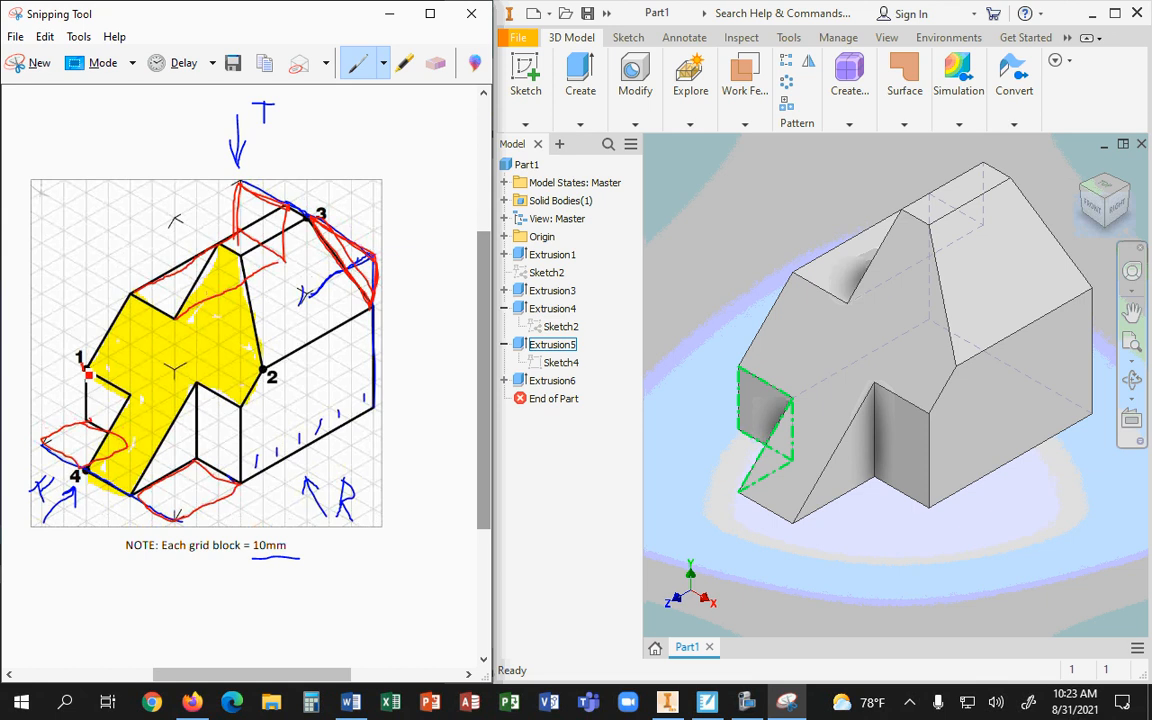
{"action": "left_click_drag", "start_coordinate": [89, 370], "coordinate": [266, 370]}
{"action": "mouse_move", "coordinate": [85, 469]}
{"action": "left_mouse_down"}
{"action": "mouse_move", "coordinate": [249, 247]}
{"action": "mouse_move", "coordinate": [312, 222]}
{"action": "left_mouse_up"}
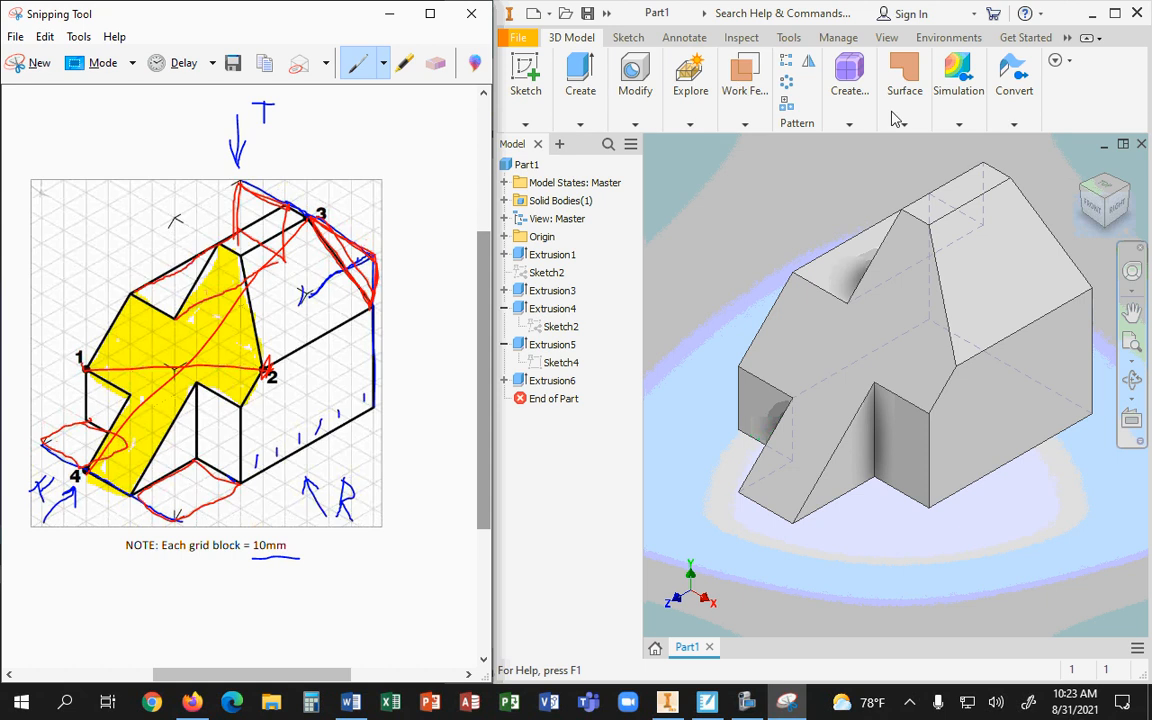
Step: Switch to Inventor and measure the distance between the model vertices matching points 1 and 2 of the drawing
{"action": "left_click", "coordinate": [1112, 13]}
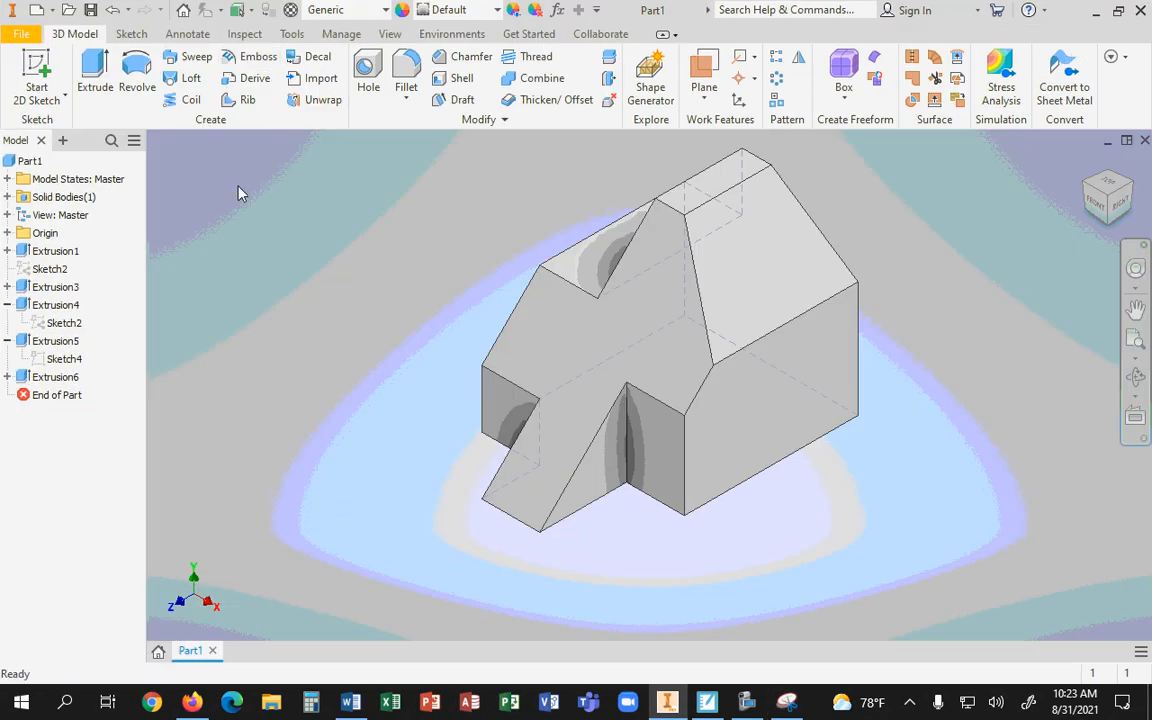
{"action": "left_click", "coordinate": [245, 35]}
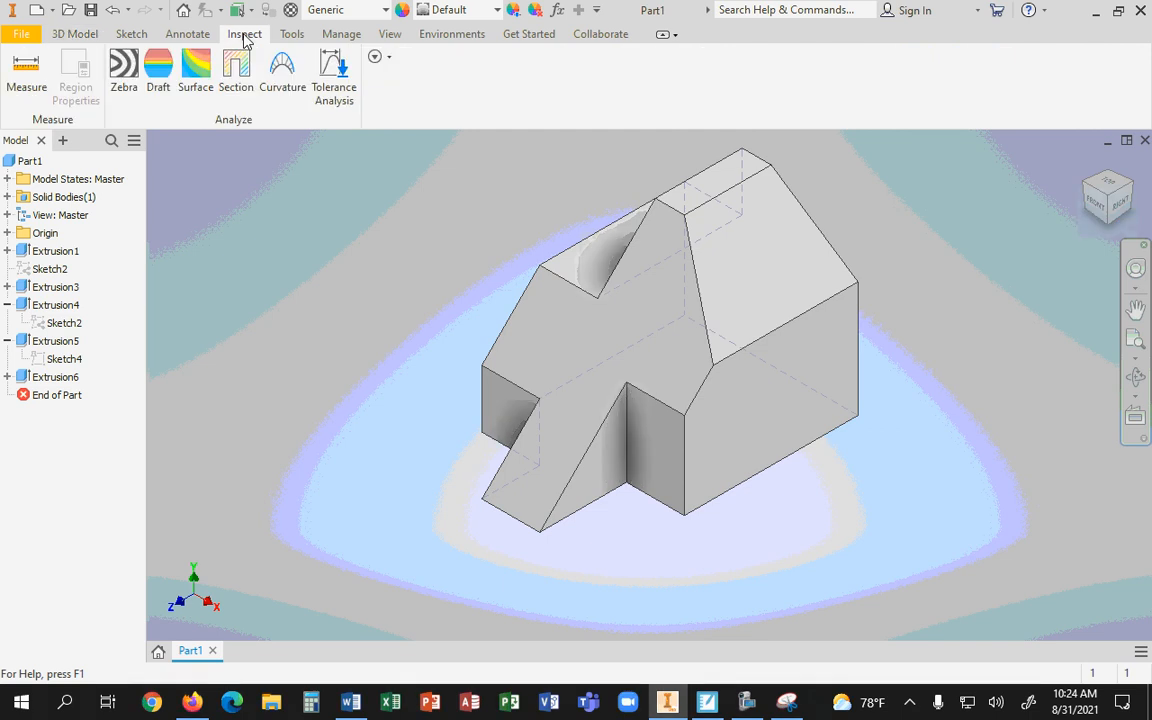
{"action": "left_click", "coordinate": [27, 78]}
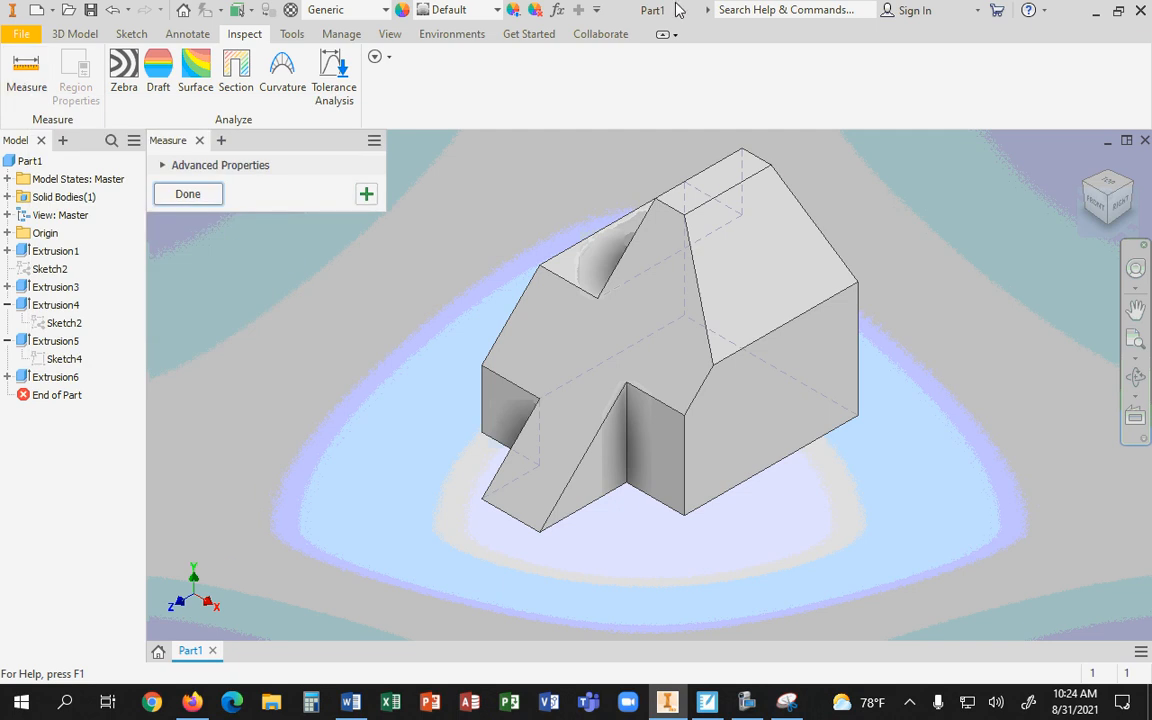
{"action": "left_click_drag", "start_coordinate": [678, 10], "coordinate": [1150, 135]}
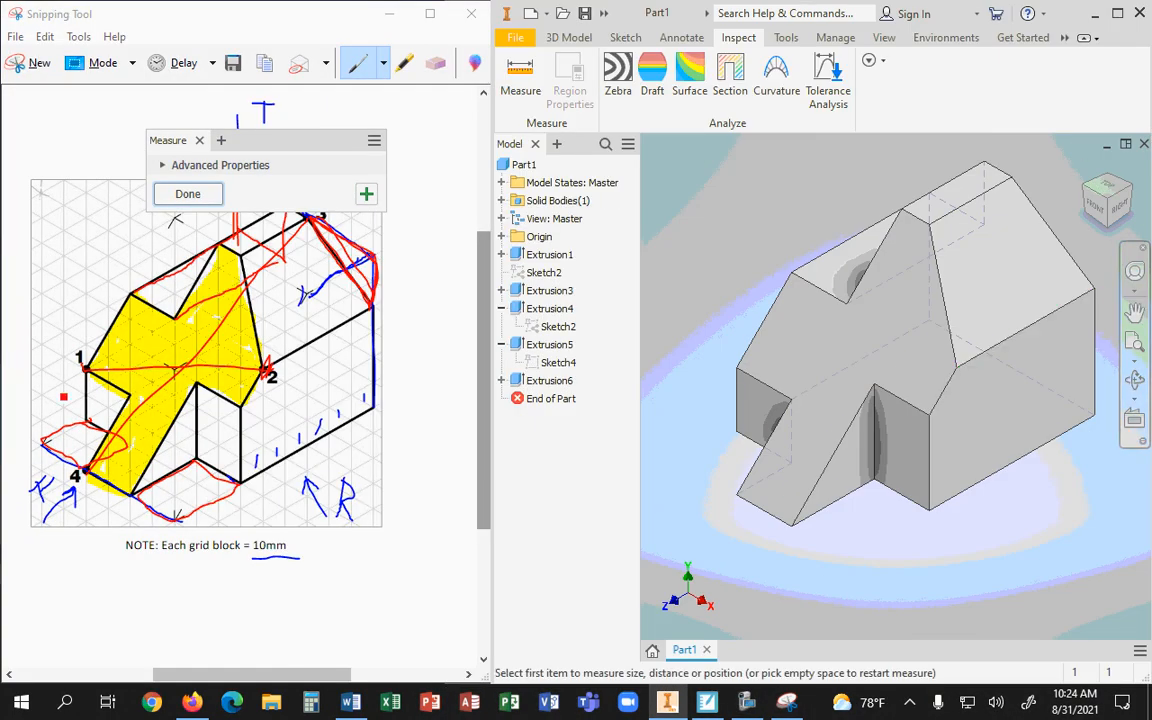
{"action": "left_click", "coordinate": [736, 368]}
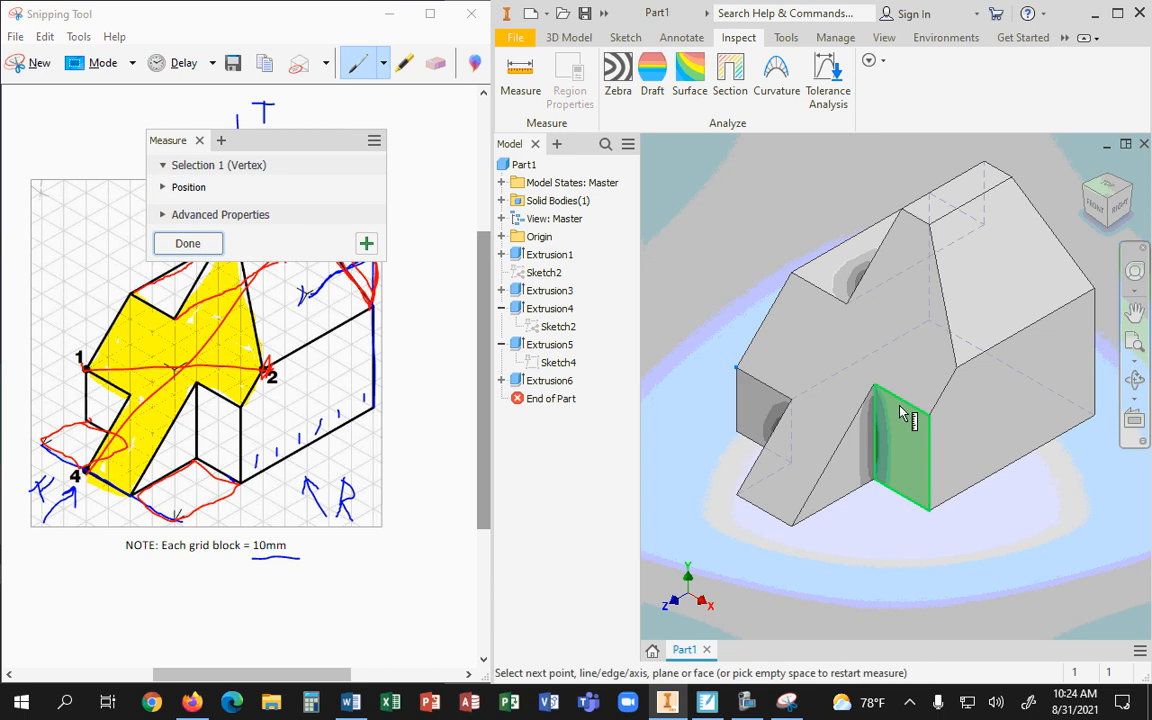
{"action": "left_click", "coordinate": [956, 368]}
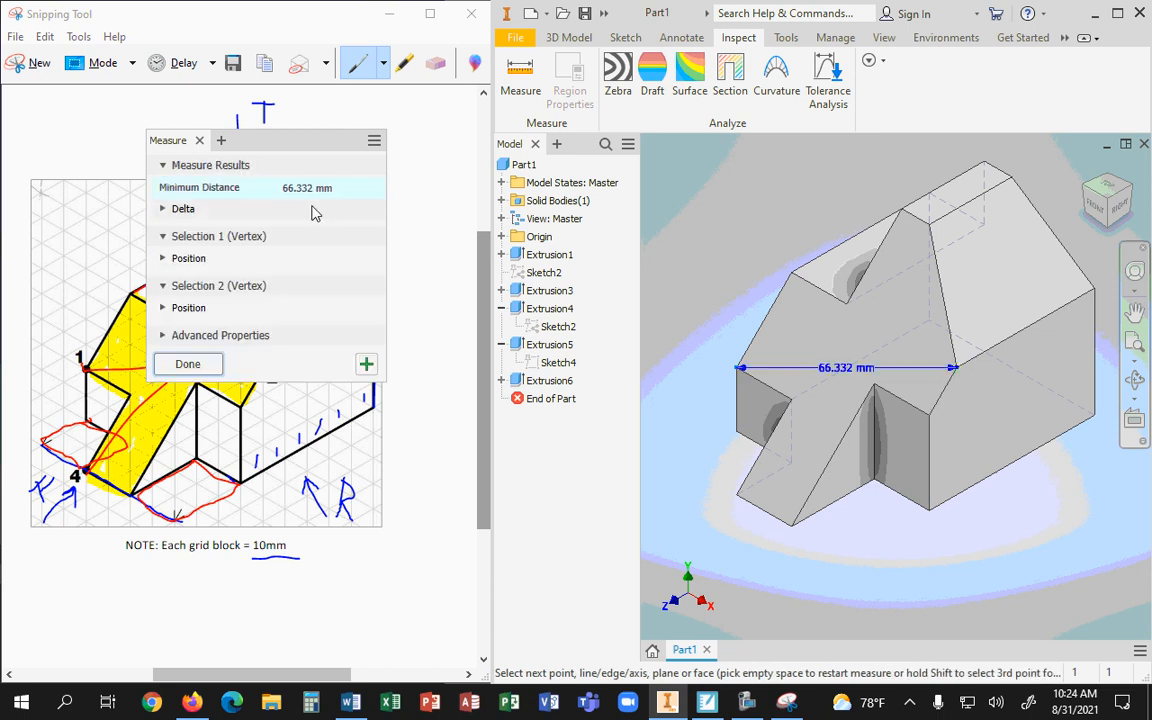
{"action": "left_click_drag", "start_coordinate": [266, 141], "coordinate": [742, 190]}
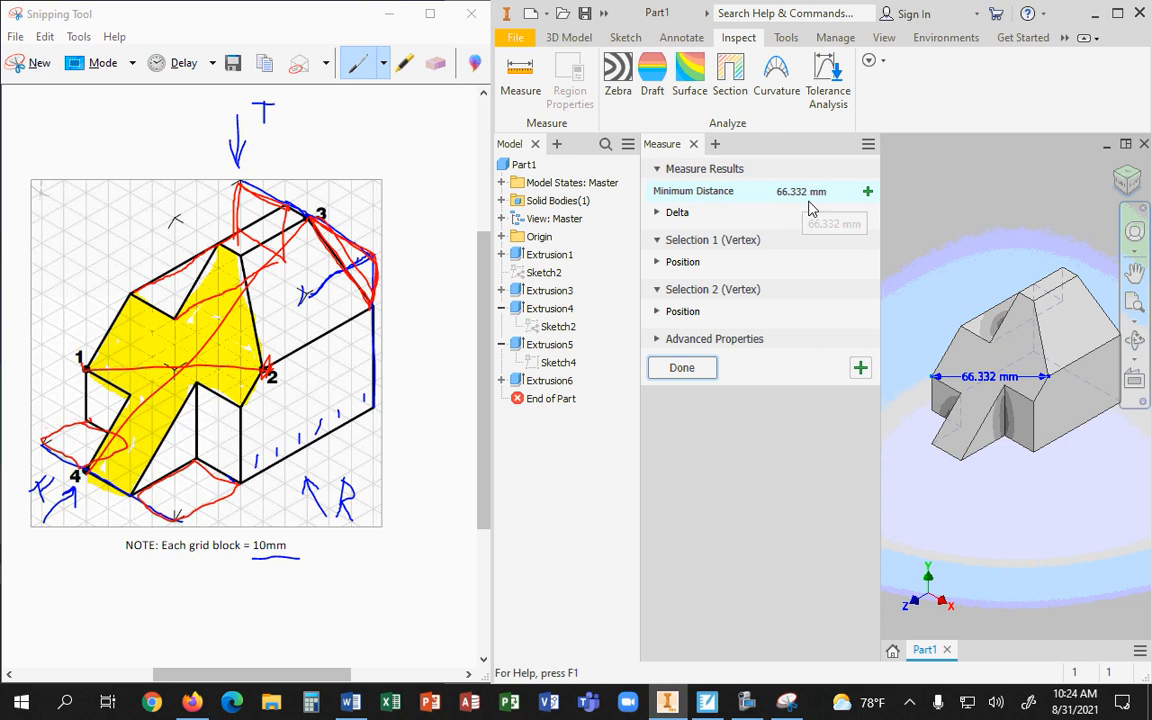
{"action": "left_click", "coordinate": [803, 195]}
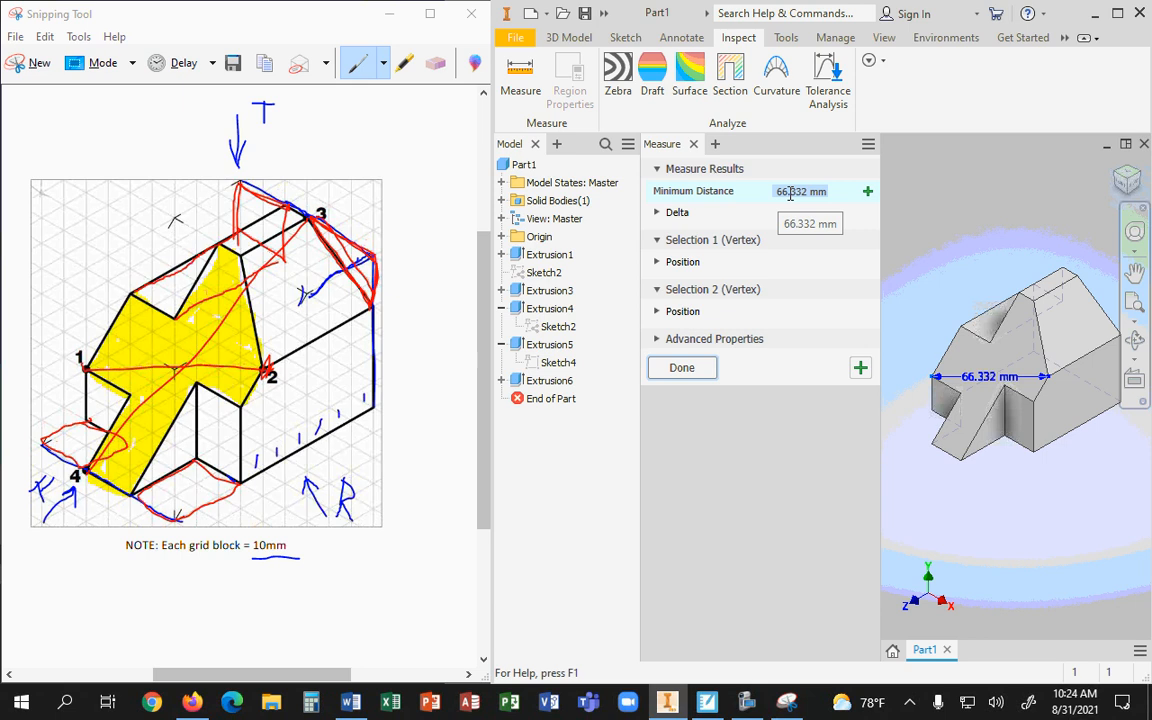
{"action": "left_click", "coordinate": [681, 367]}
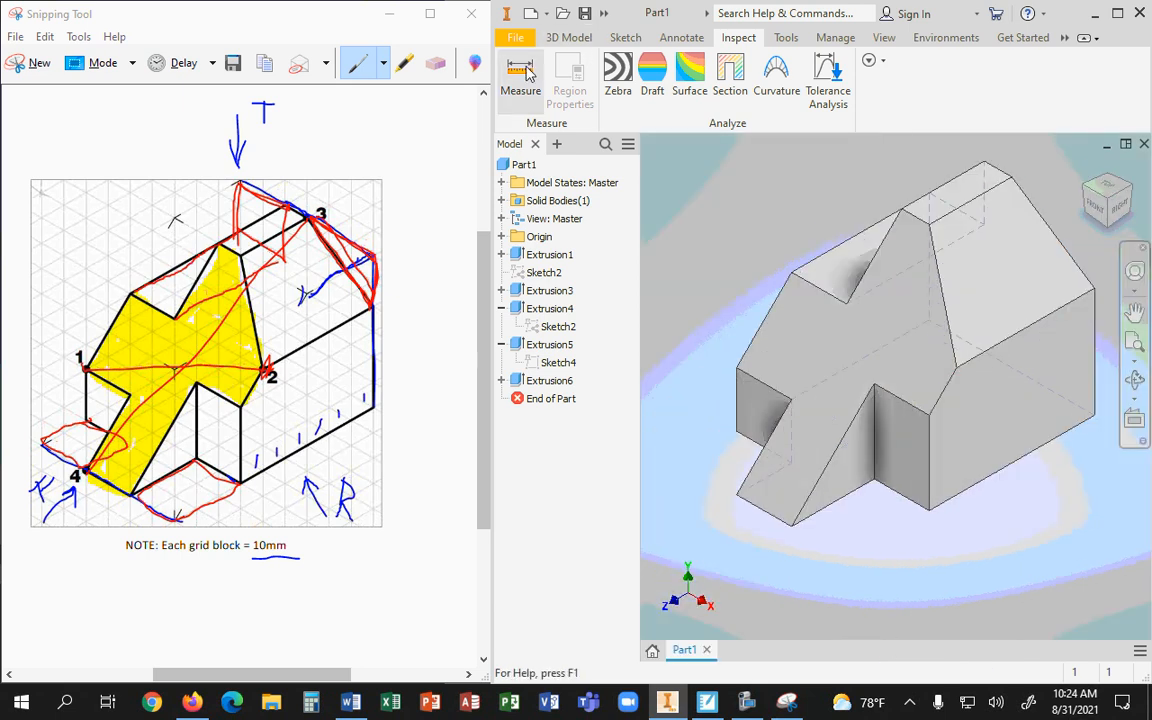
Step: Measure the distance between the model vertices matching points 4 and 3 of the drawing
{"action": "left_click", "coordinate": [522, 75]}
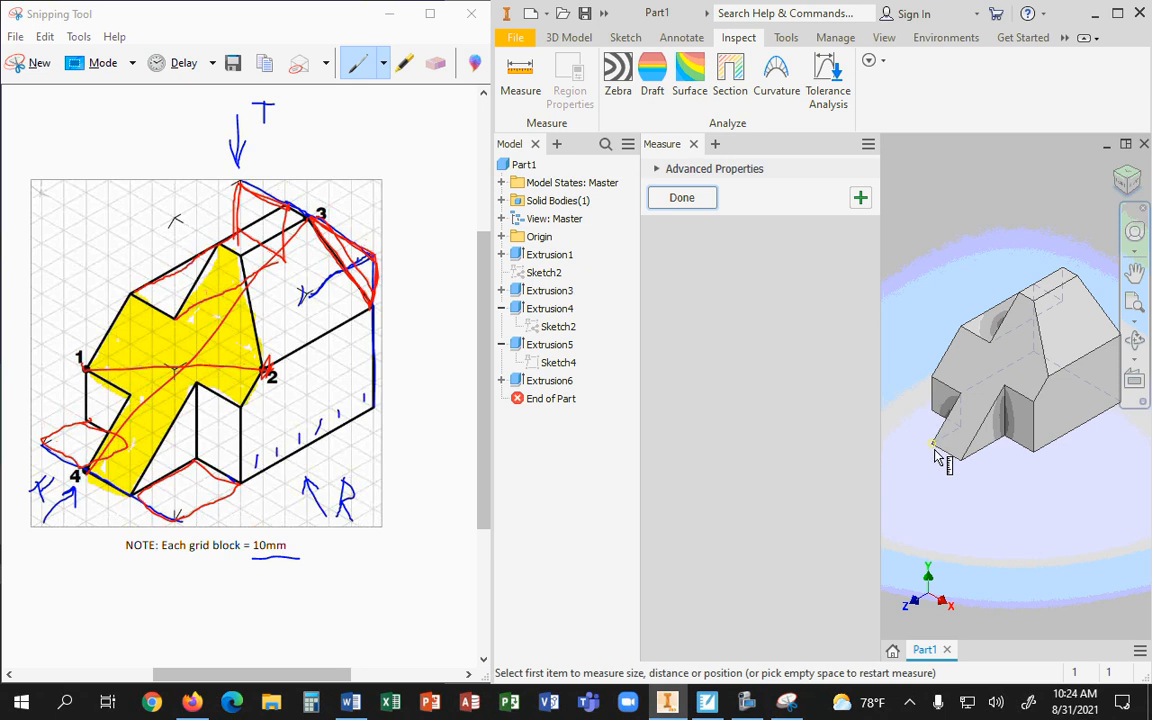
{"action": "left_click", "coordinate": [934, 450]}
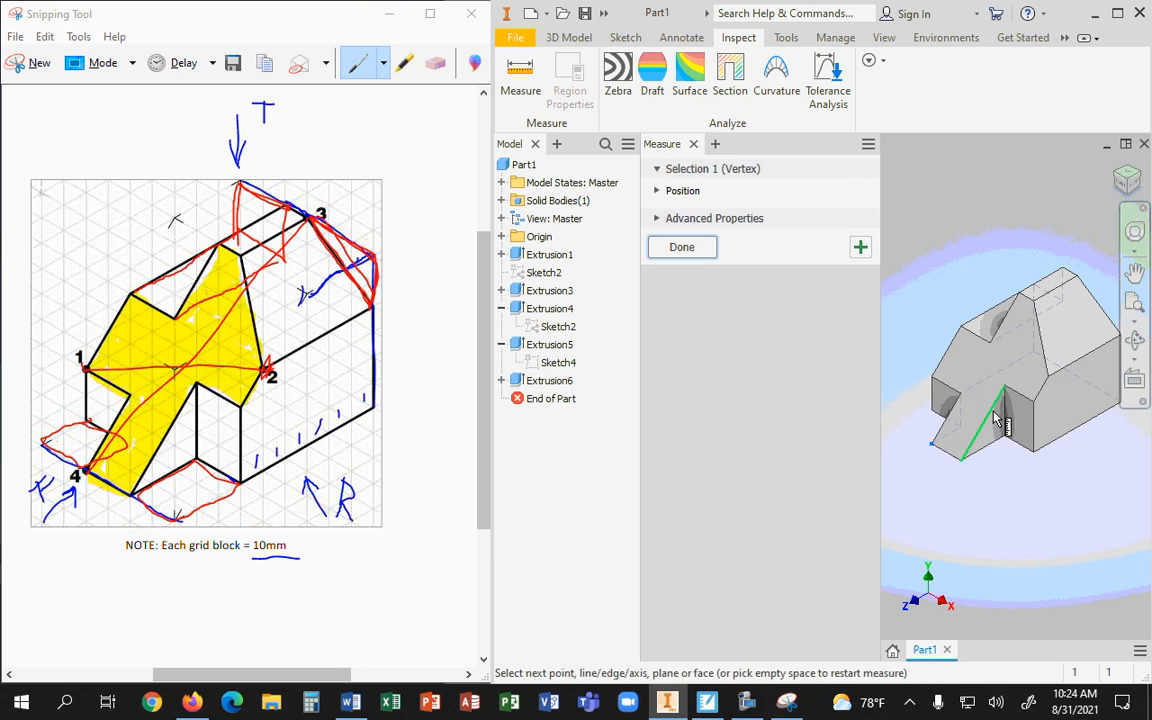
{"action": "left_click", "coordinate": [1076, 277]}
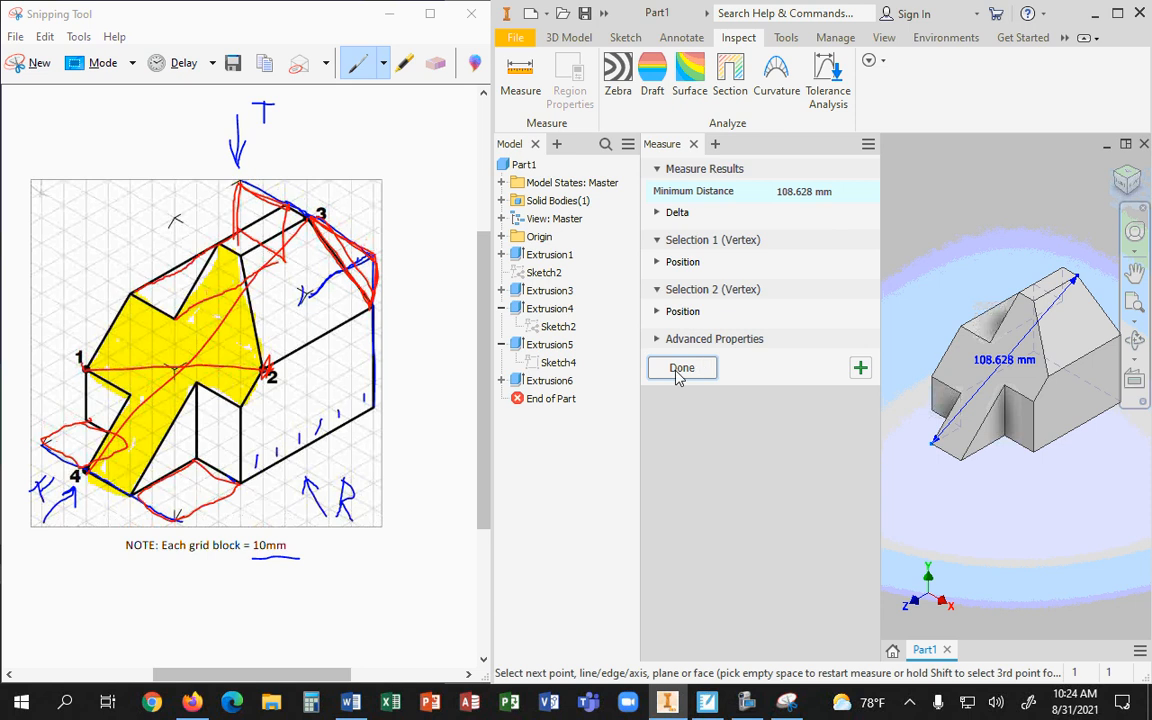
{"action": "left_click", "coordinate": [882, 377]}
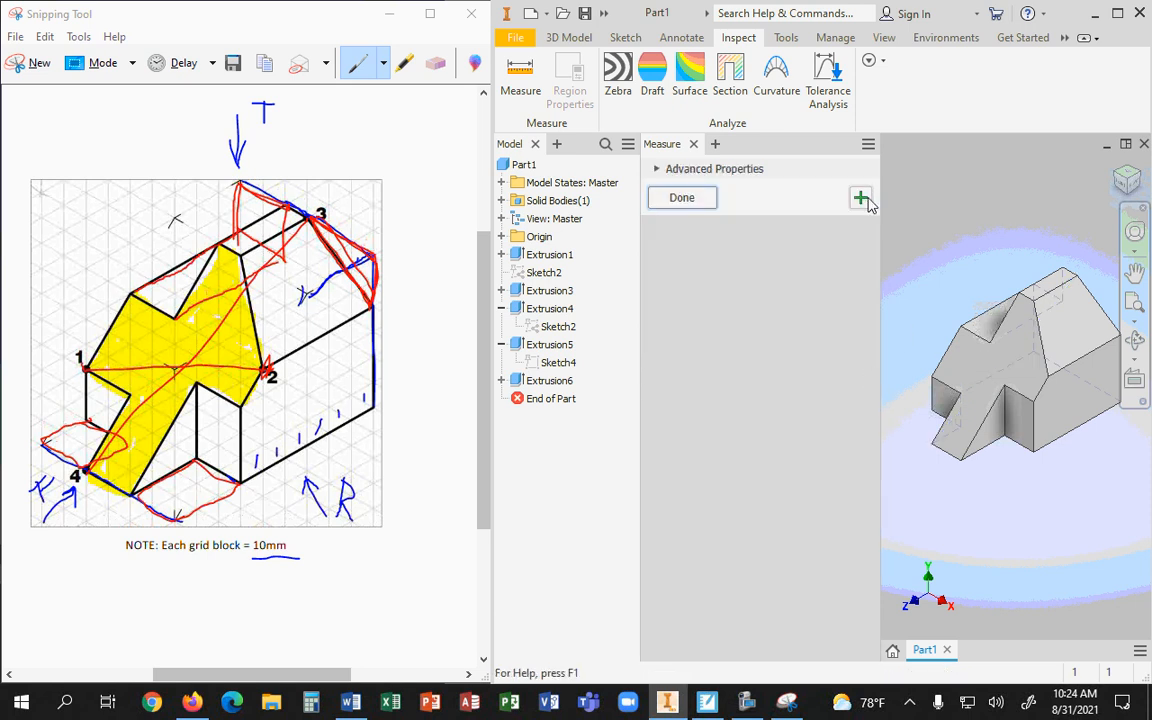
{"action": "left_click", "coordinate": [692, 199]}
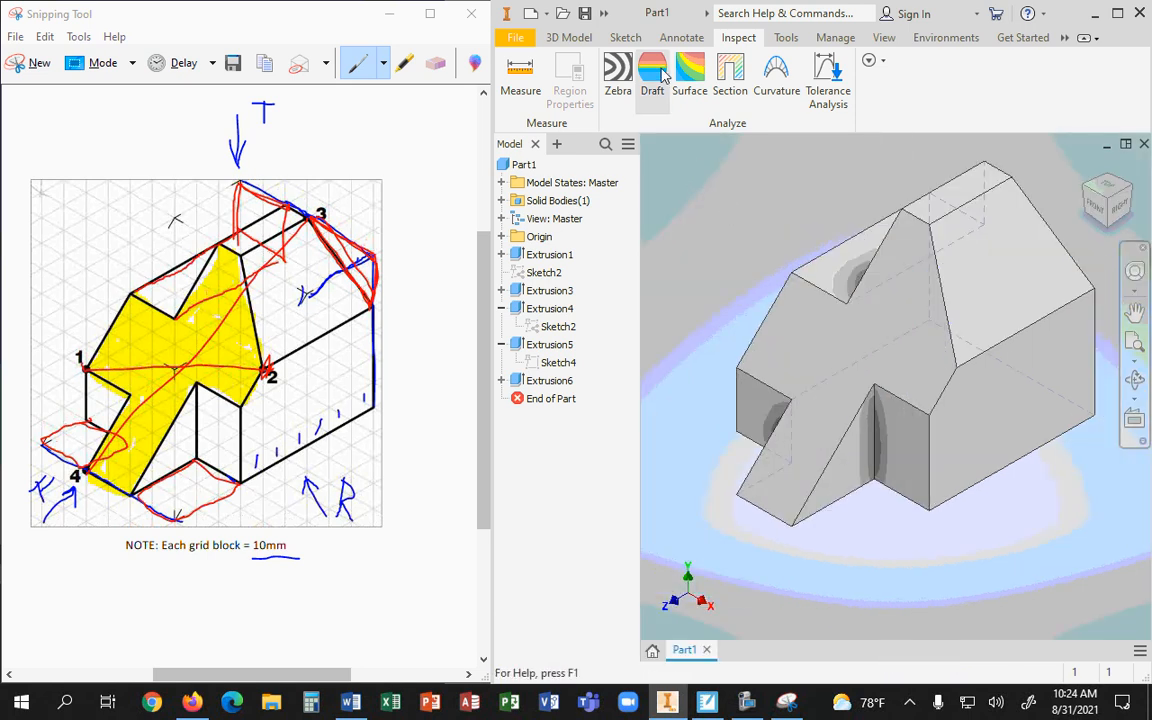
Step: Open Part1's iProperties and update its physical properties to calculate the mass, area and volume
{"action": "left_click", "coordinate": [521, 164]}
{"action": "right_click", "coordinate": [520, 165]}
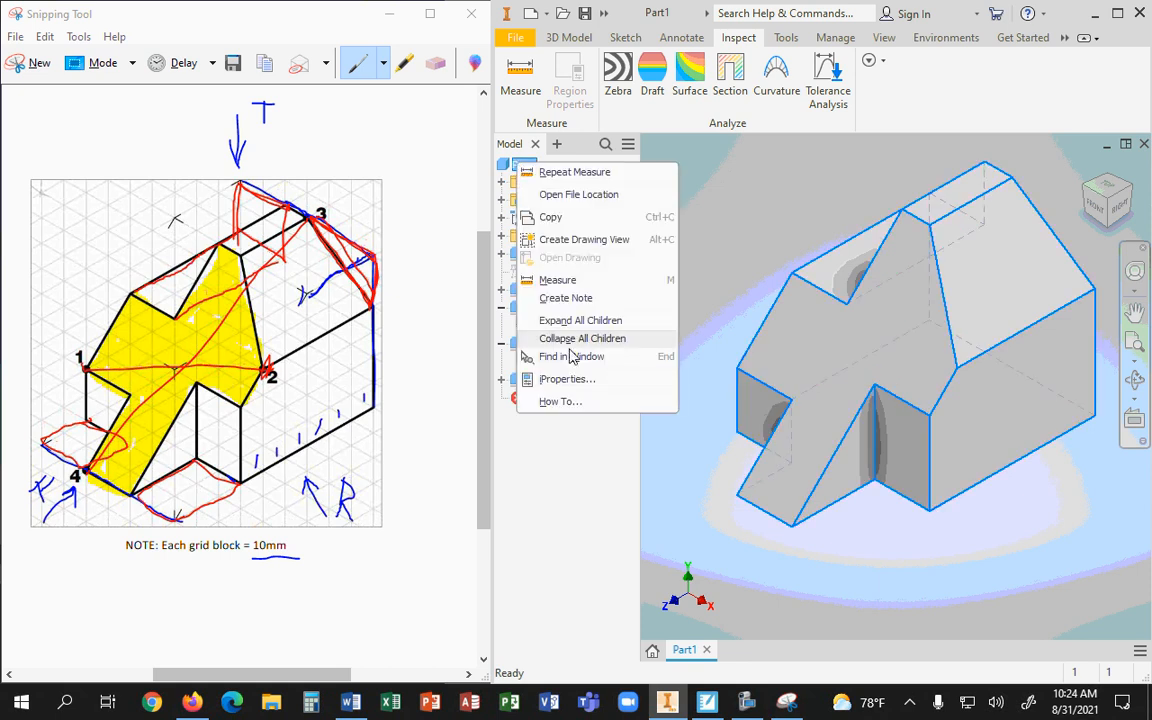
{"action": "left_click", "coordinate": [567, 380]}
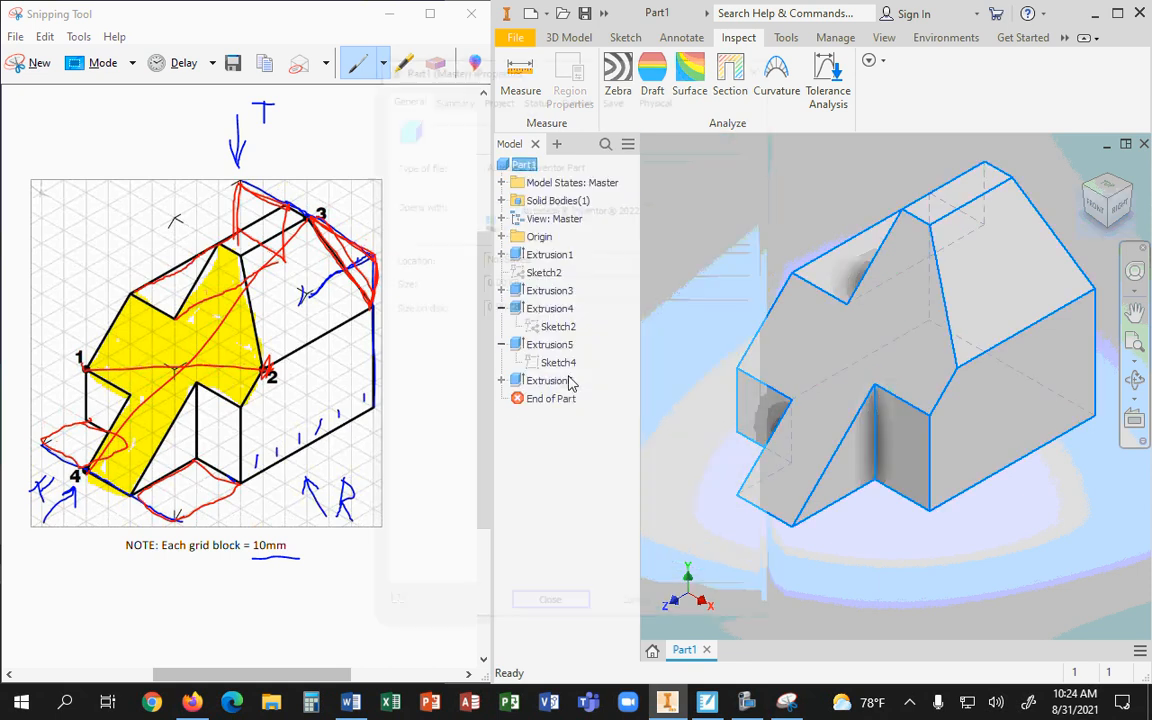
{"action": "left_click", "coordinate": [660, 94]}
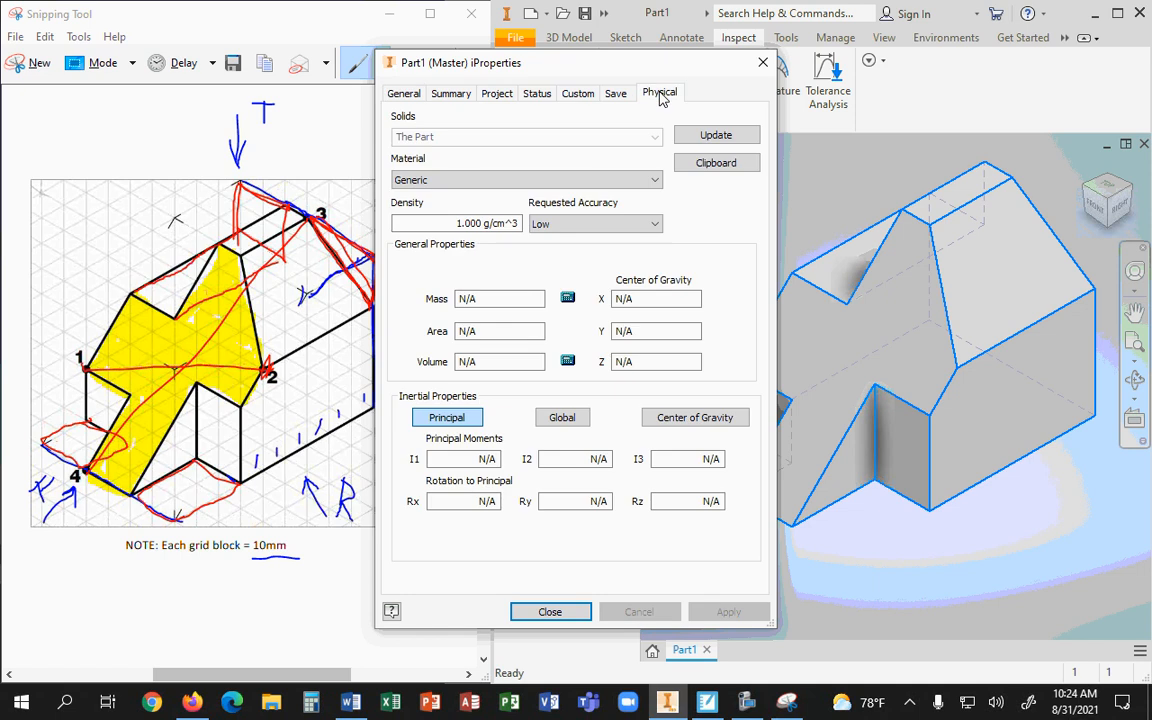
{"action": "left_click", "coordinate": [507, 301]}
{"action": "left_click", "coordinate": [716, 138]}
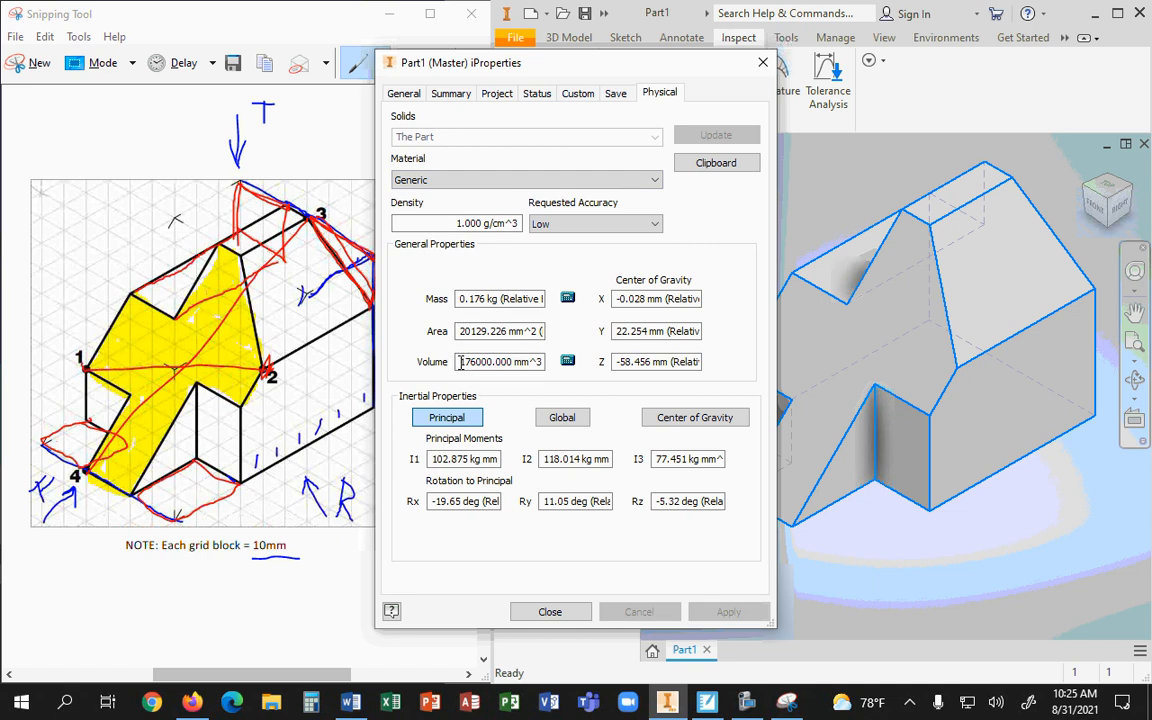
Step: Read the full volume value from its beginning in the physical properties, and close the iProperties
{"action": "left_click_drag", "start_coordinate": [466, 366], "coordinate": [545, 372]}
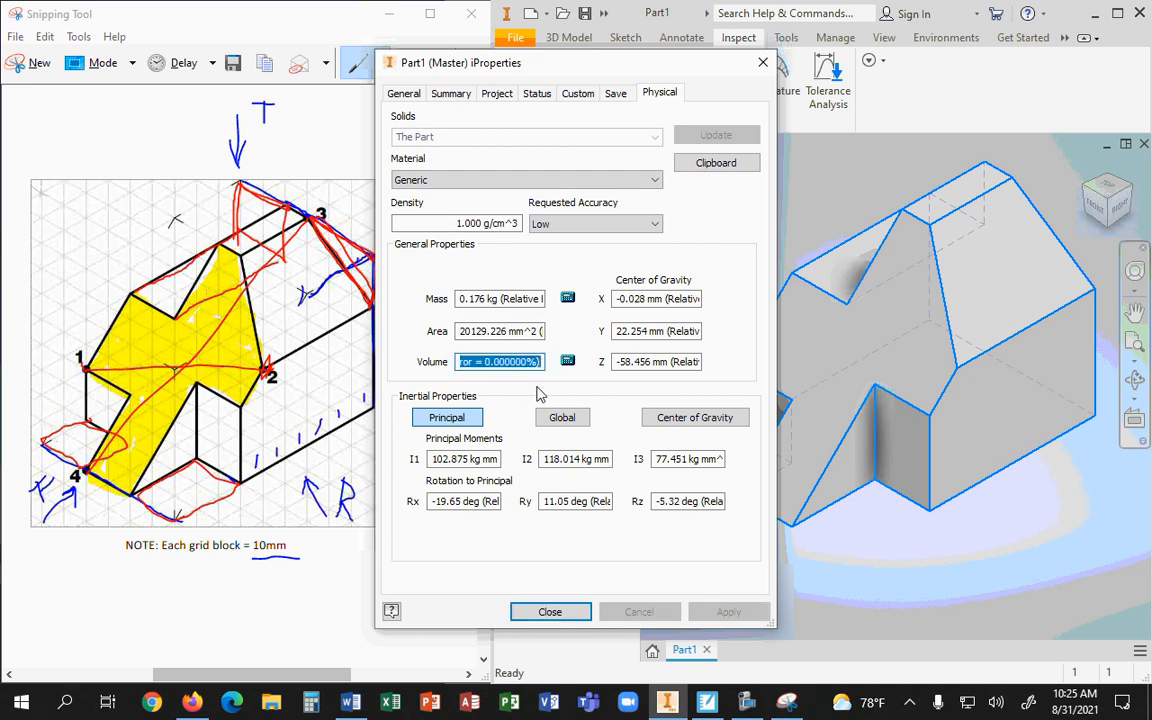
{"action": "left_click", "coordinate": [515, 365]}
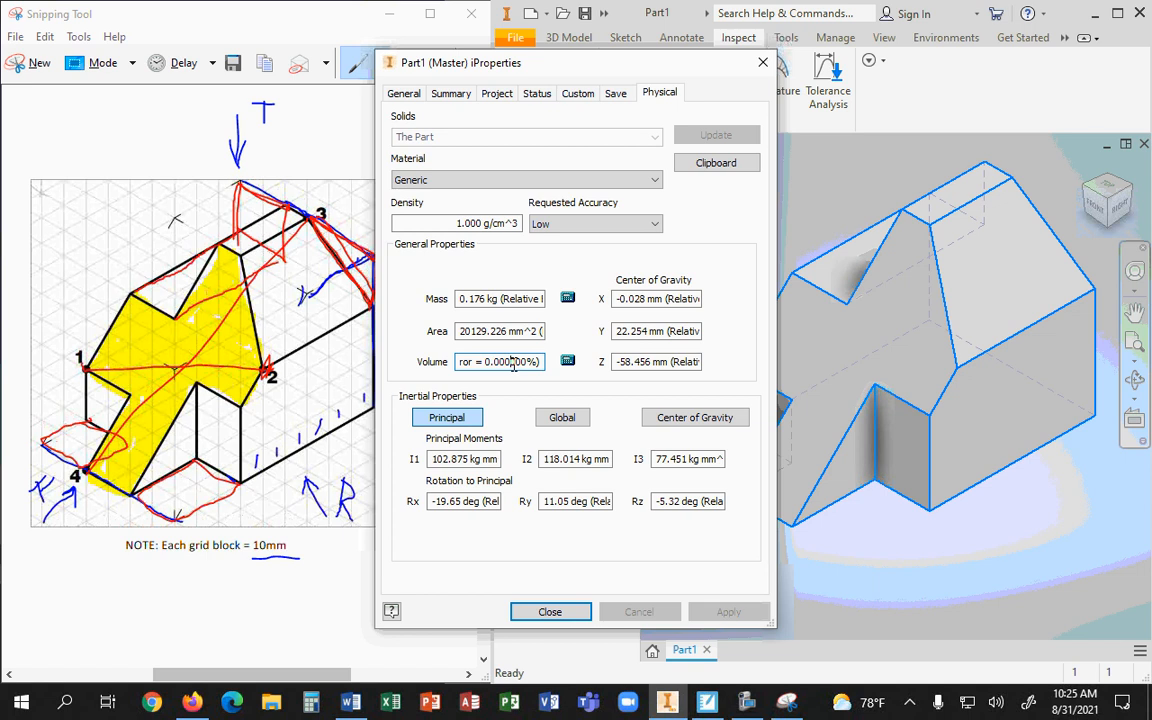
{"action": "key", "text": "Left"}
{"action": "key", "text": "Left"}
{"action": "key", "text": "Left"}
{"action": "key", "text": "Left"}
{"action": "key", "text": "Left"}
{"action": "key", "text": "Left"}
{"action": "key", "text": "Left"}
{"action": "key", "text": "Left"}
{"action": "key", "text": "Left"}
{"action": "key", "text": "Left"}
{"action": "key", "text": "Left"}
{"action": "key", "text": "Left"}
{"action": "key", "text": "Left"}
{"action": "key", "text": "Left"}
{"action": "key", "text": "Left"}
{"action": "key", "text": "Left"}
{"action": "key", "text": "Left"}
{"action": "key", "text": "Left"}
{"action": "key", "text": "Left"}
{"action": "key", "text": "Left"}
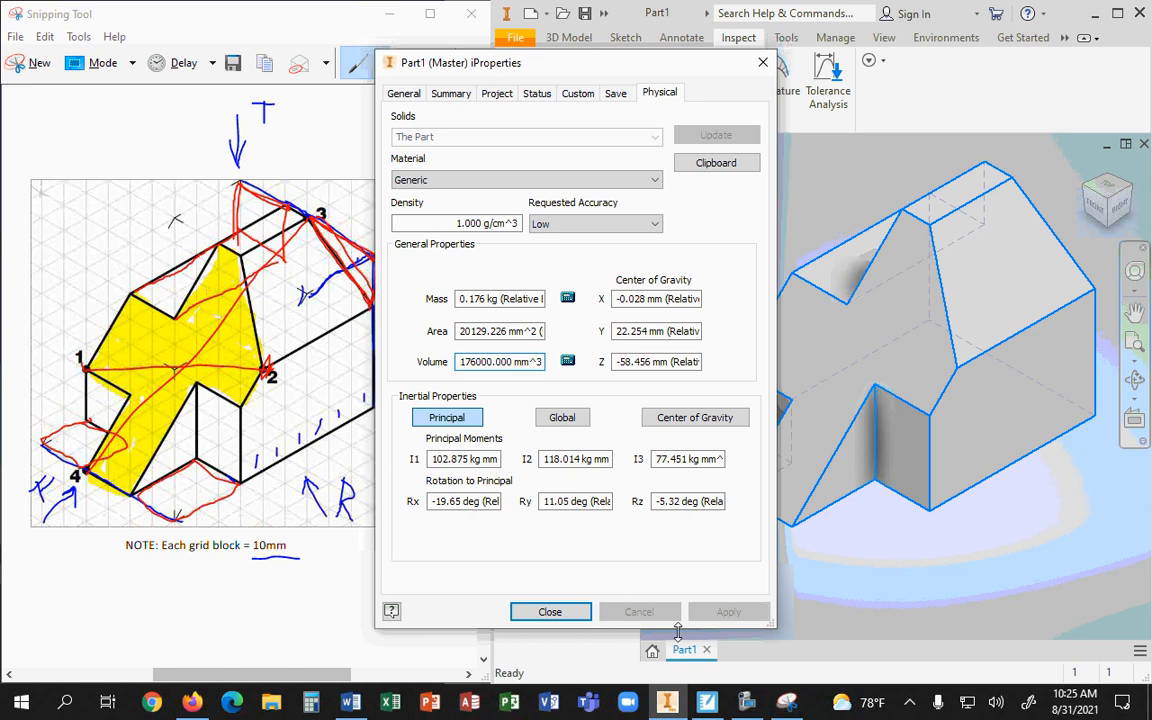
{"action": "left_click", "coordinate": [541, 616]}
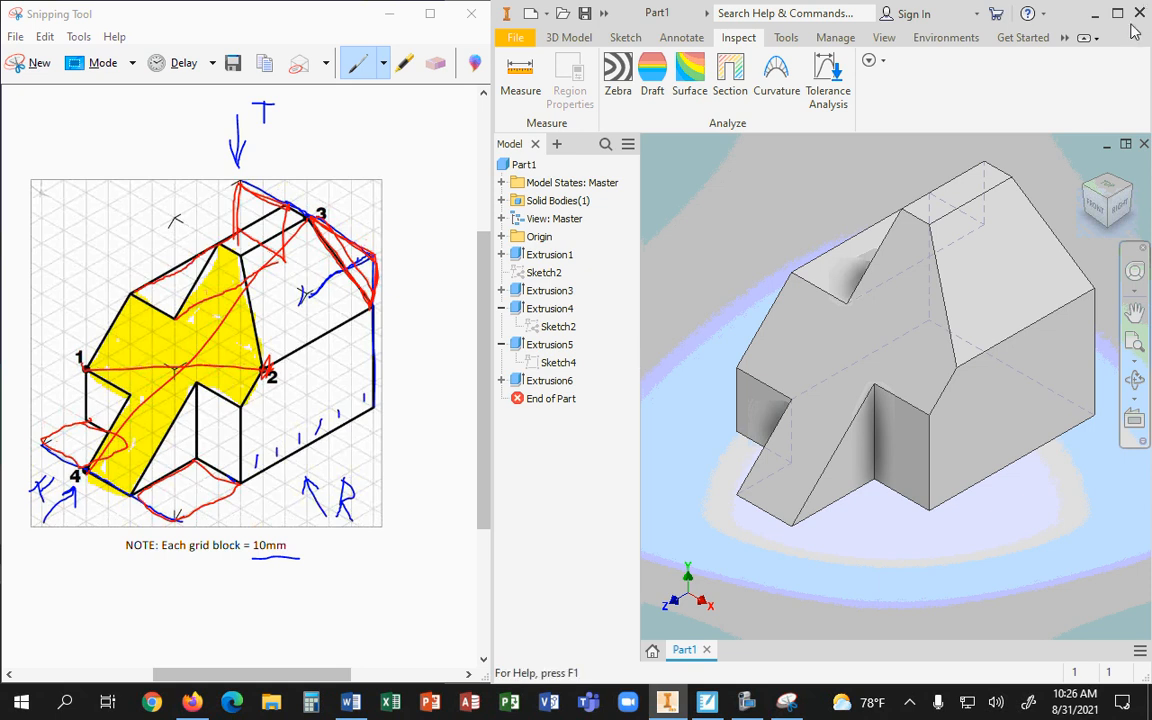
Step: Maximize the Inventor window and reopen Part1's physical iProperties, moving the dialog clear of the model
{"action": "double_click", "coordinate": [1006, 12]}
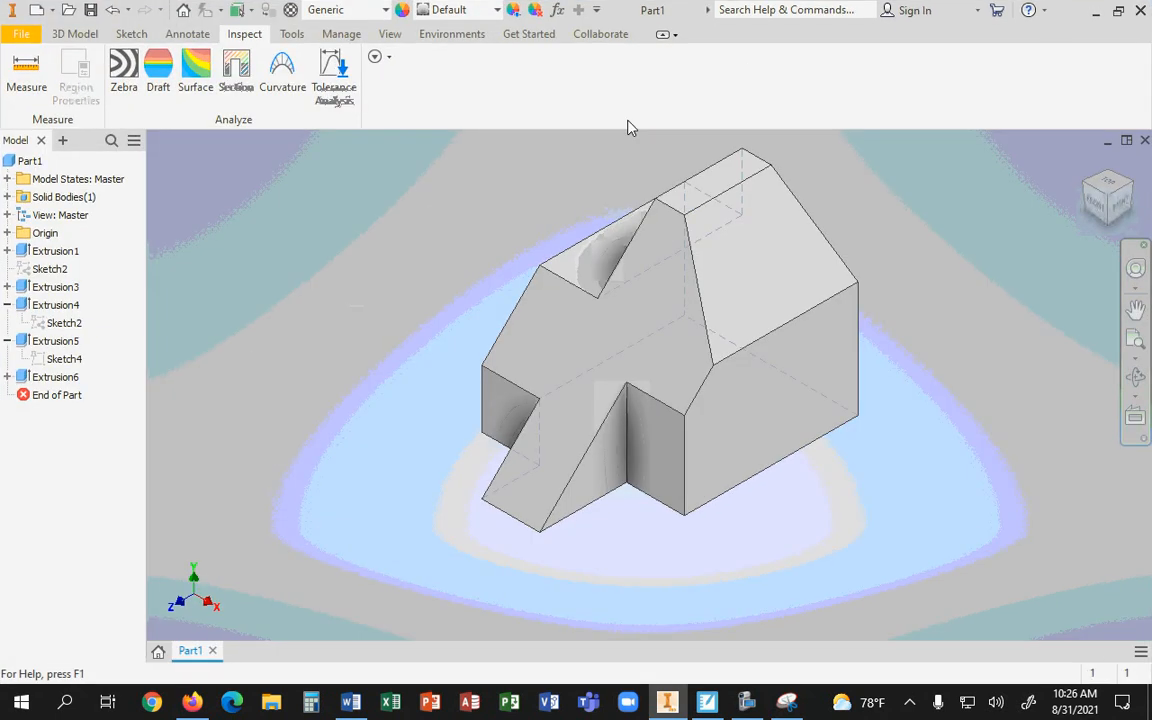
{"action": "right_click", "coordinate": [31, 163]}
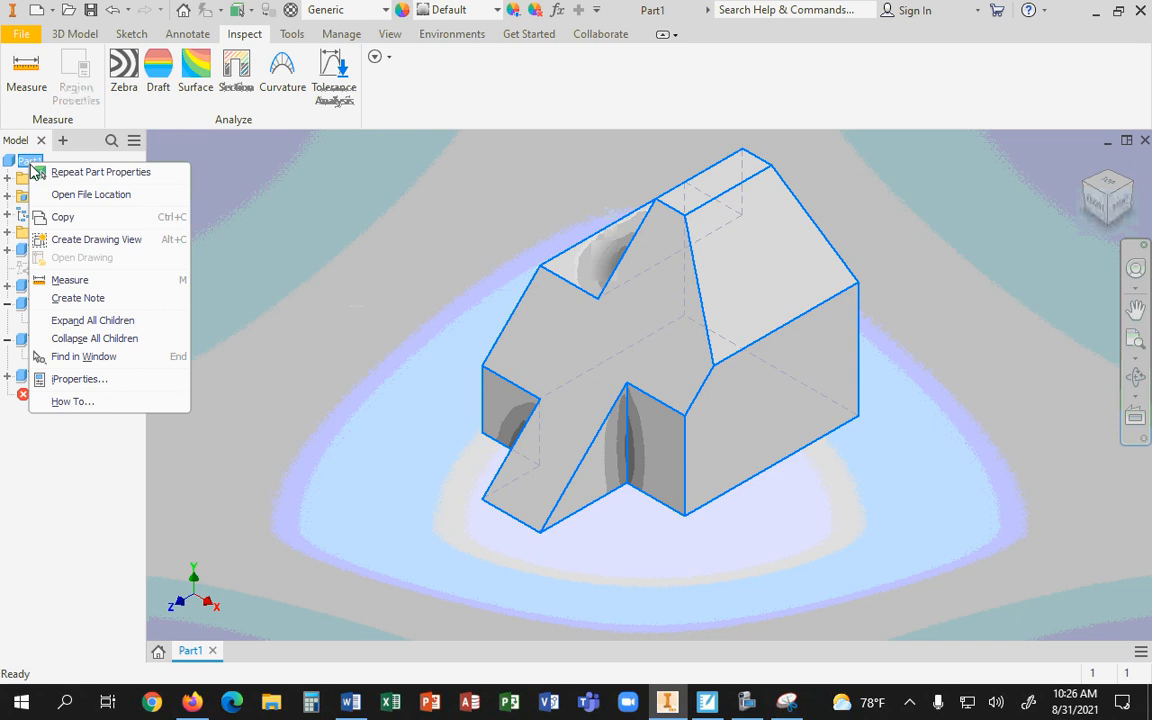
{"action": "left_click", "coordinate": [60, 380]}
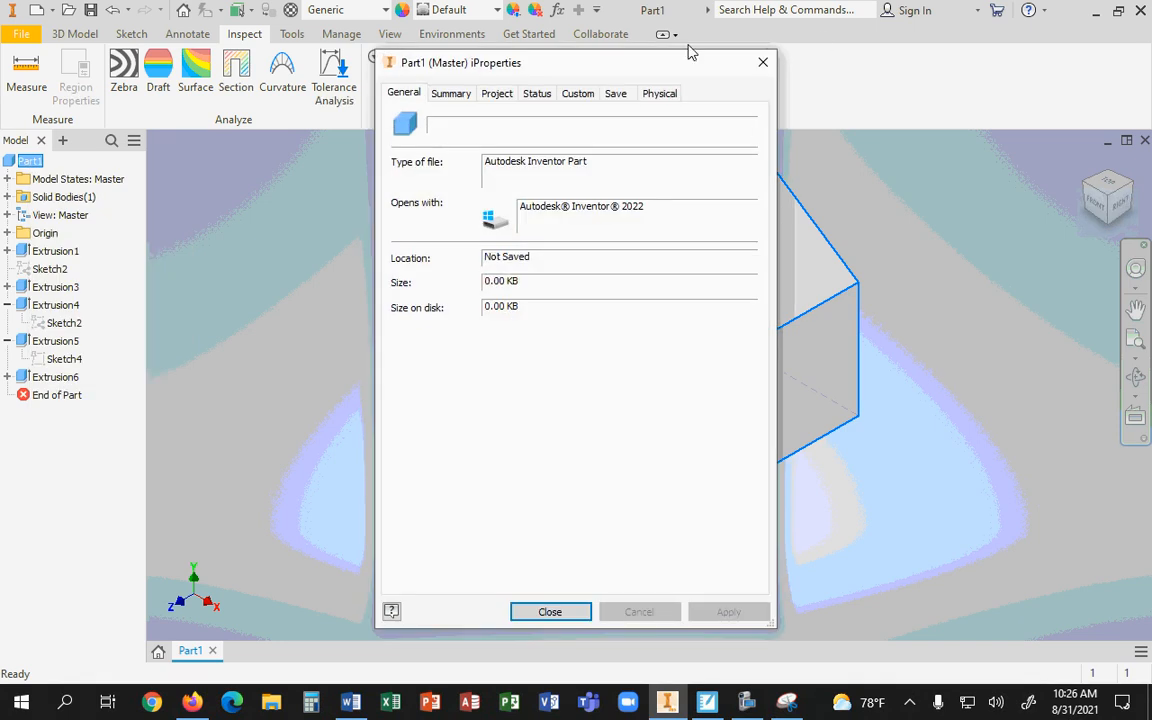
{"action": "left_click", "coordinate": [659, 93]}
{"action": "left_click_drag", "start_coordinate": [674, 66], "coordinate": [425, 72]}
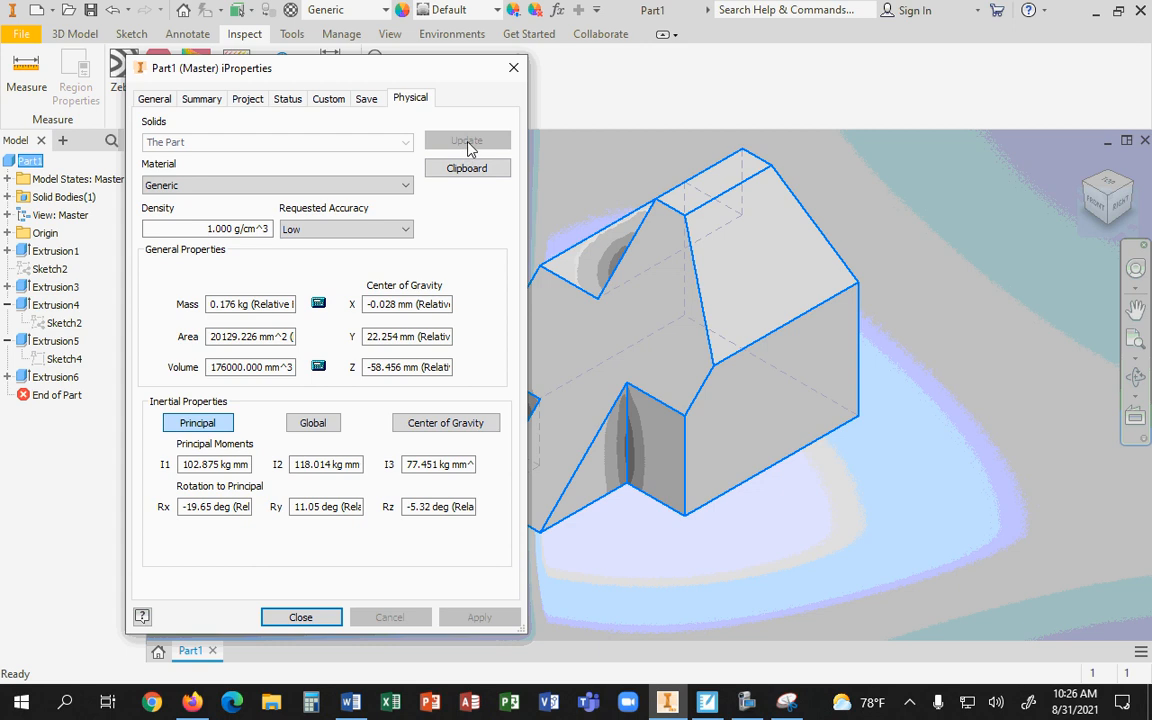
Step: Try the materials Gold and ABS Plastic to compare the part's mass, and close the iProperties without applying the change
{"action": "left_click", "coordinate": [404, 185]}
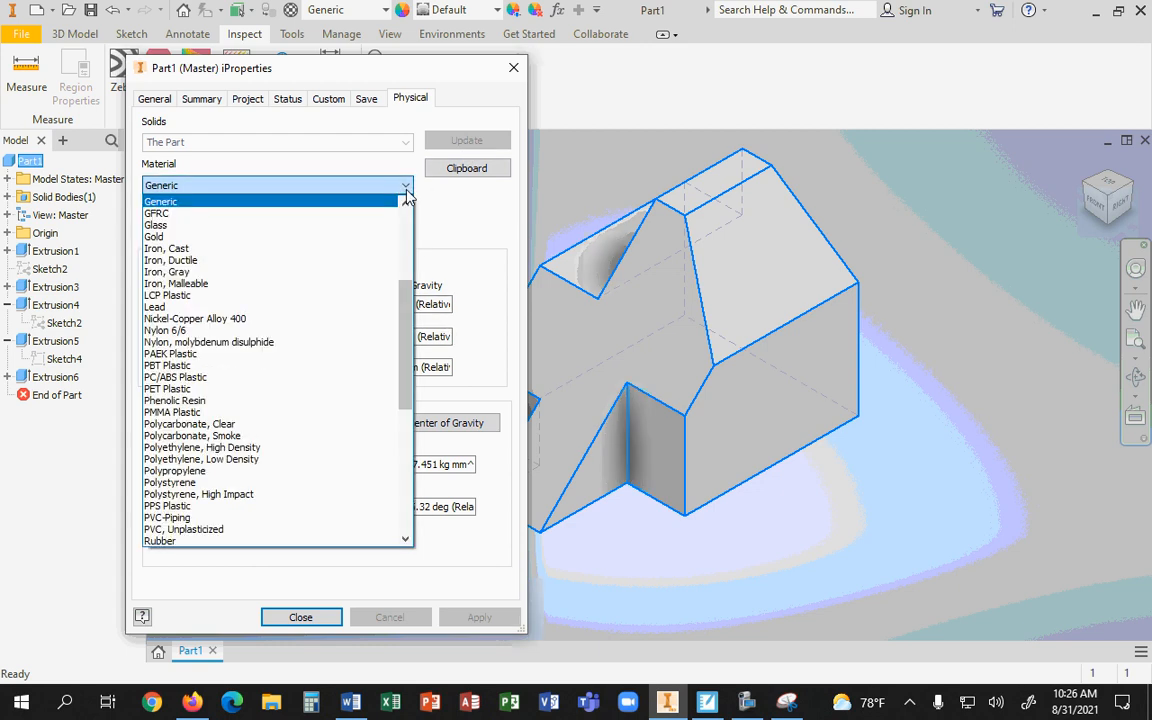
{"action": "left_click", "coordinate": [172, 237]}
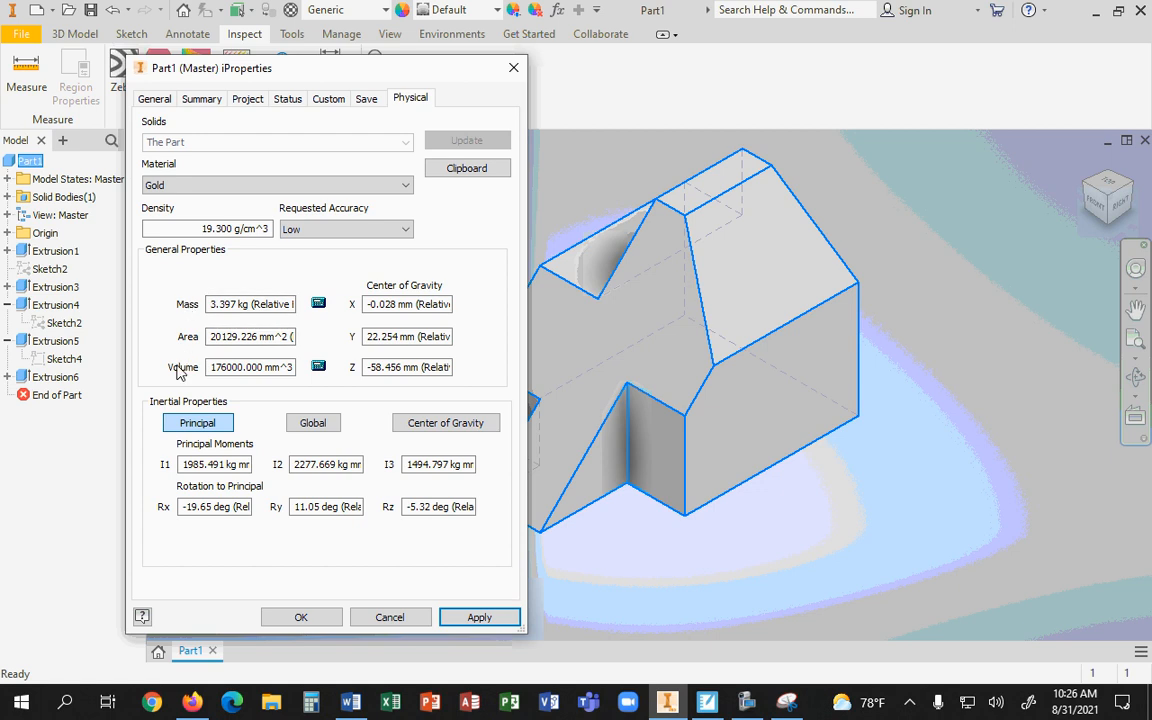
{"action": "left_click", "coordinate": [340, 186]}
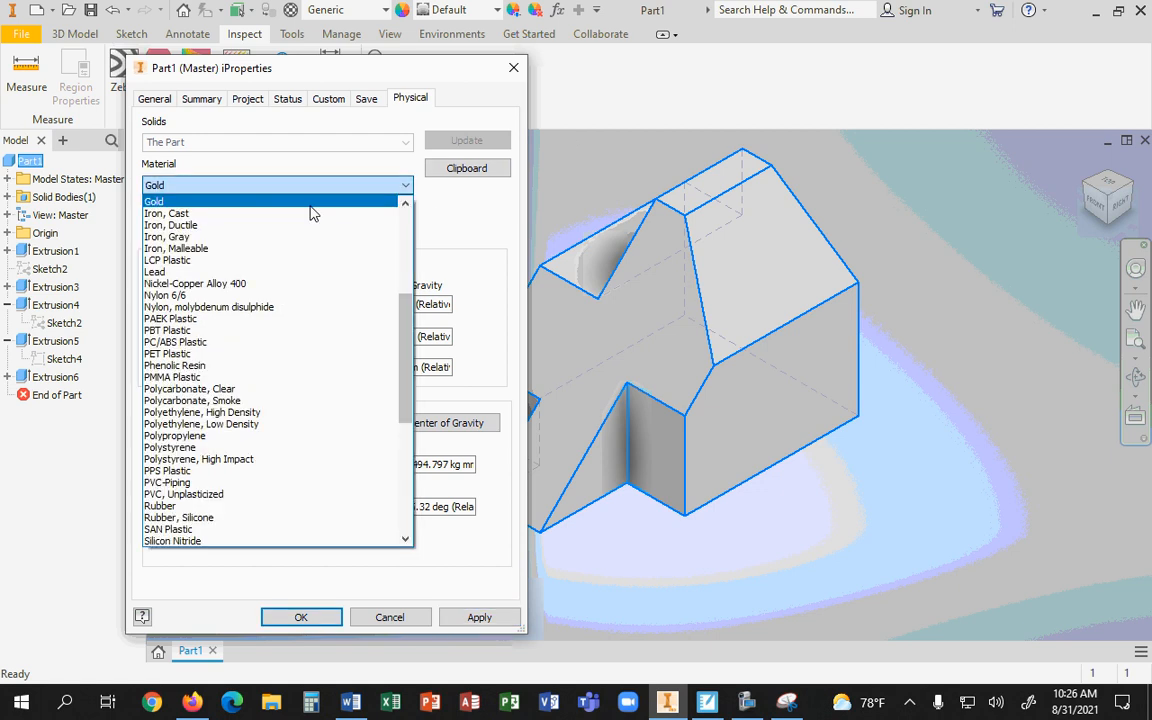
{"action": "scroll", "coordinate": [290, 222], "scroll_direction": "up", "scroll_amount": 7}
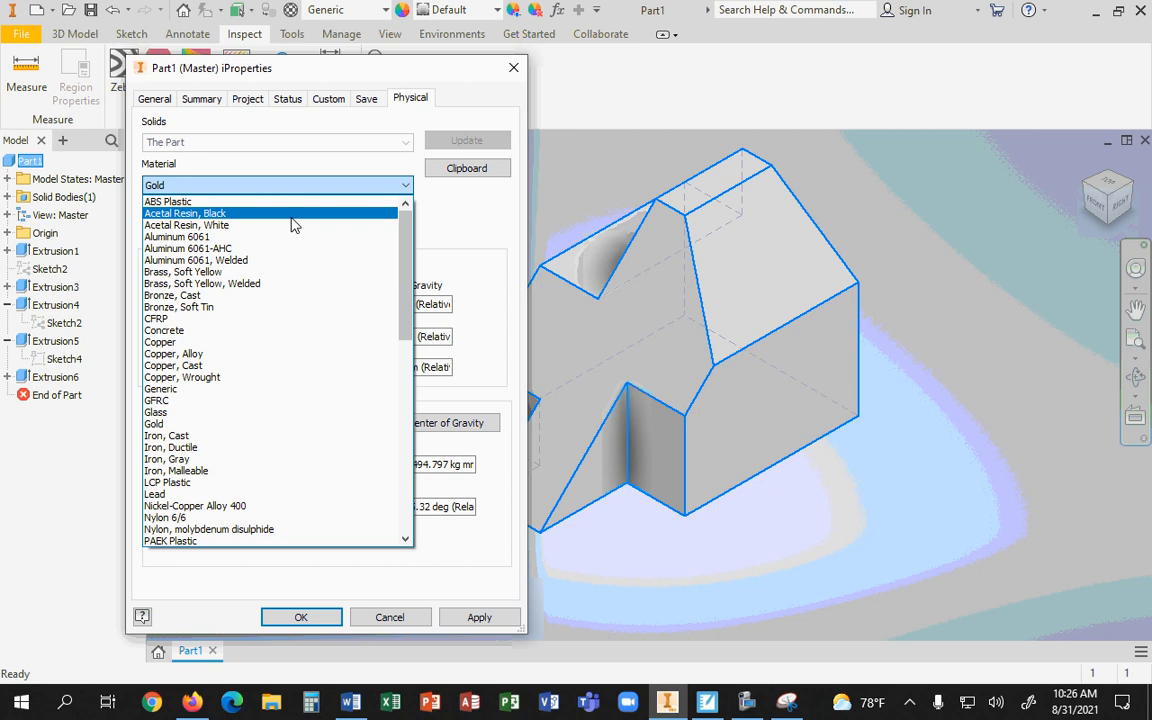
{"action": "left_click", "coordinate": [255, 202]}
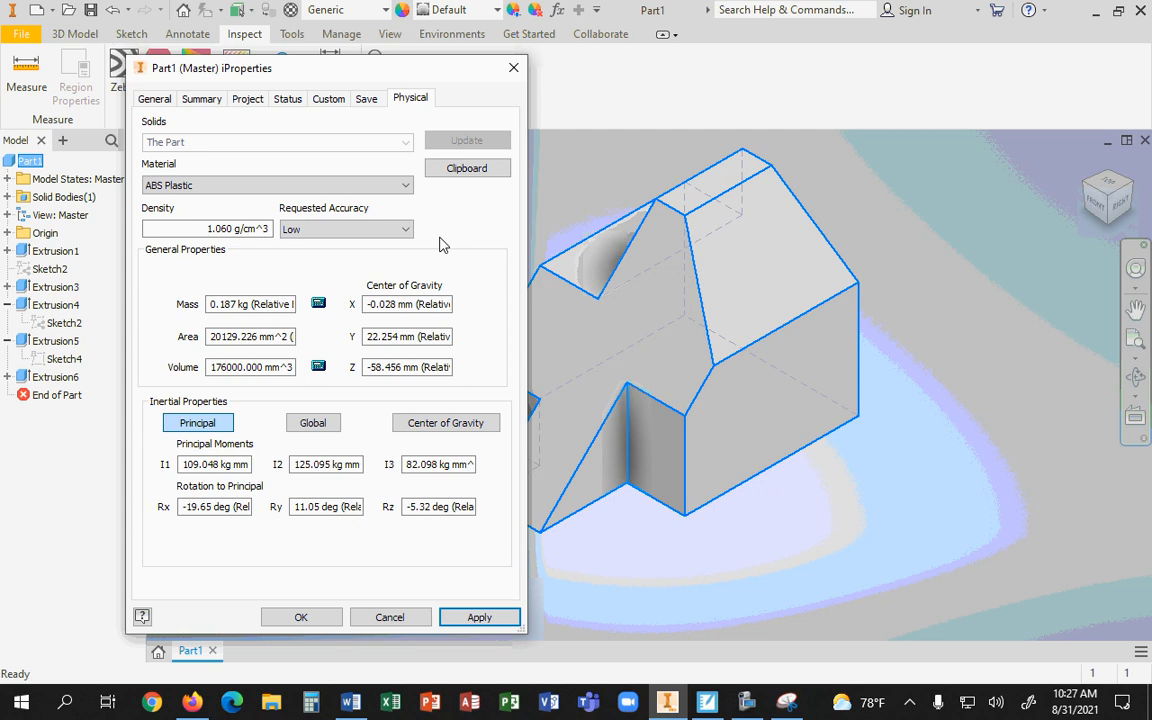
{"action": "left_click", "coordinate": [513, 68]}
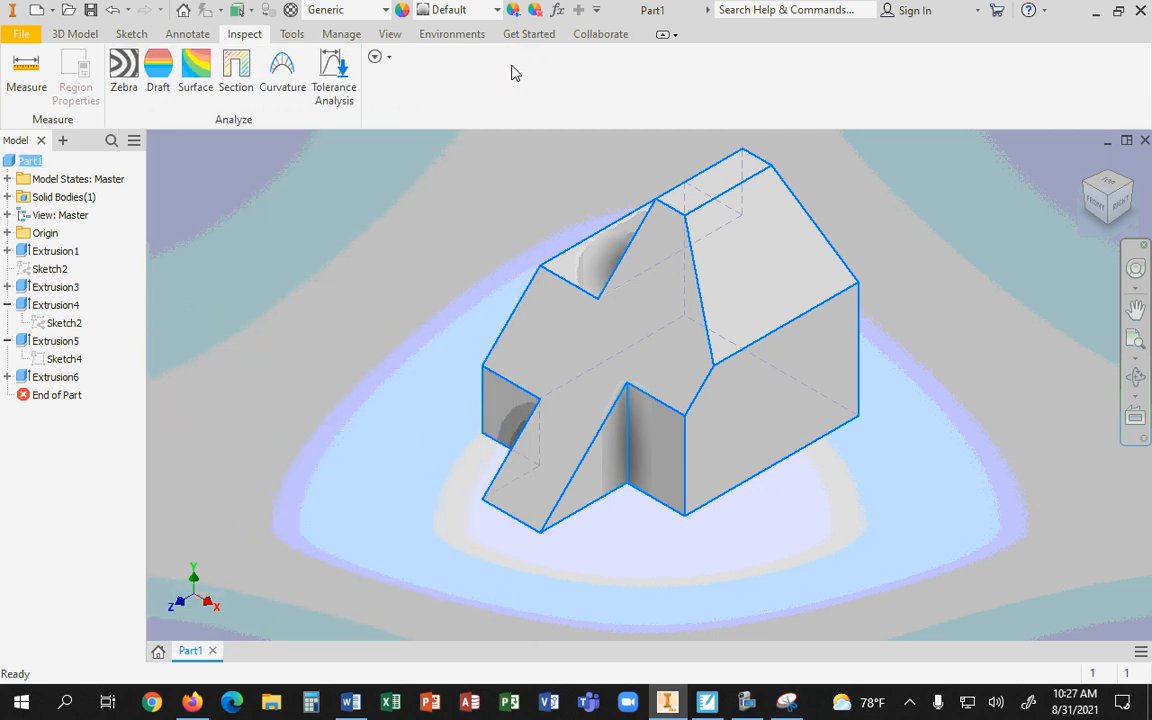
{"action": "left_click", "coordinate": [462, 314]}
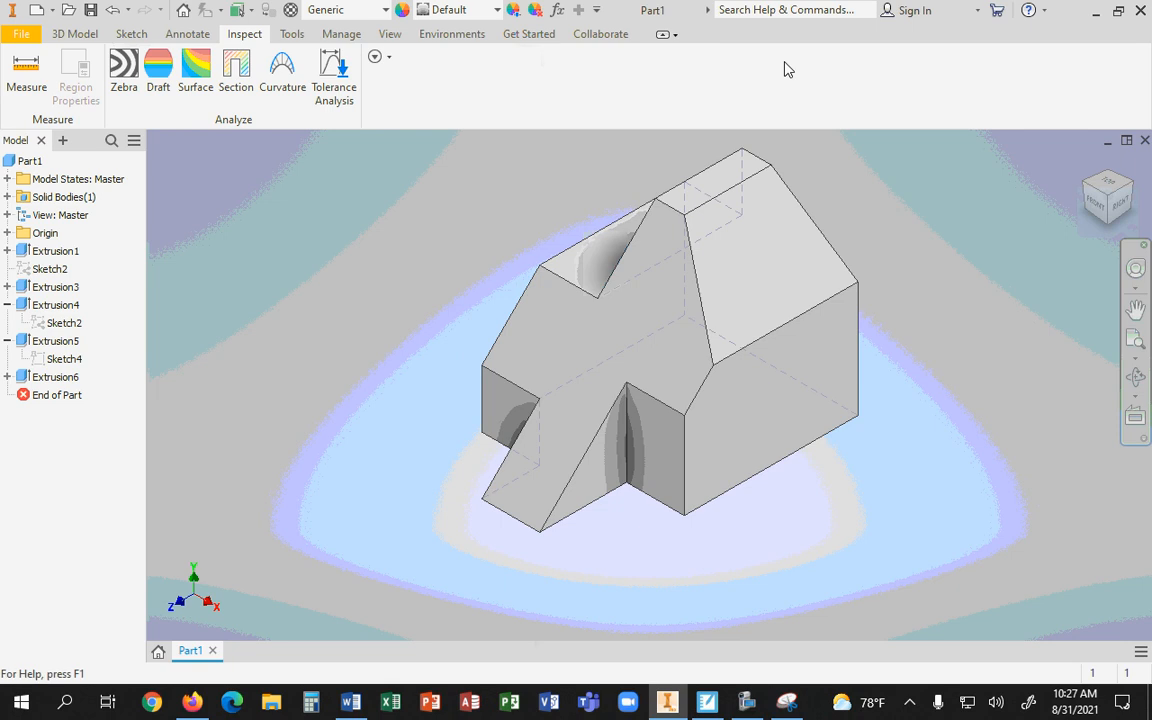
Step: Restore the Inventor window to half the screen beside the isometric drawing
{"action": "left_click_drag", "start_coordinate": [617, 18], "coordinate": [1150, 400]}
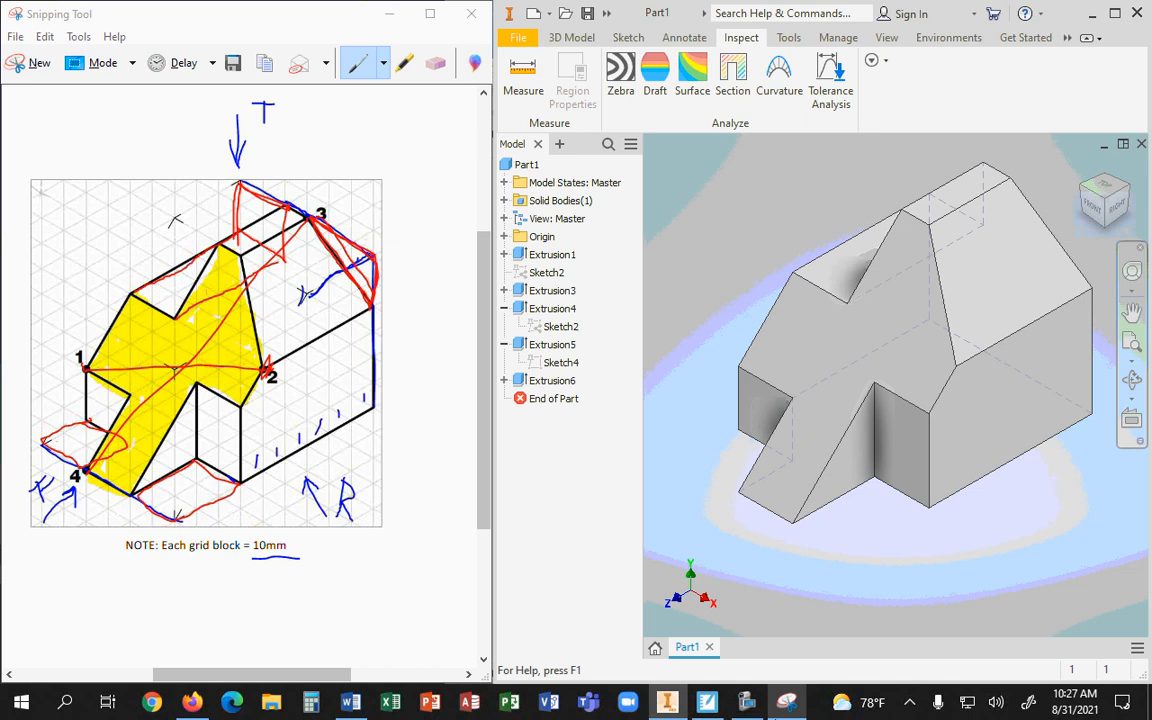
{"action": "left_click", "coordinate": [785, 704]}
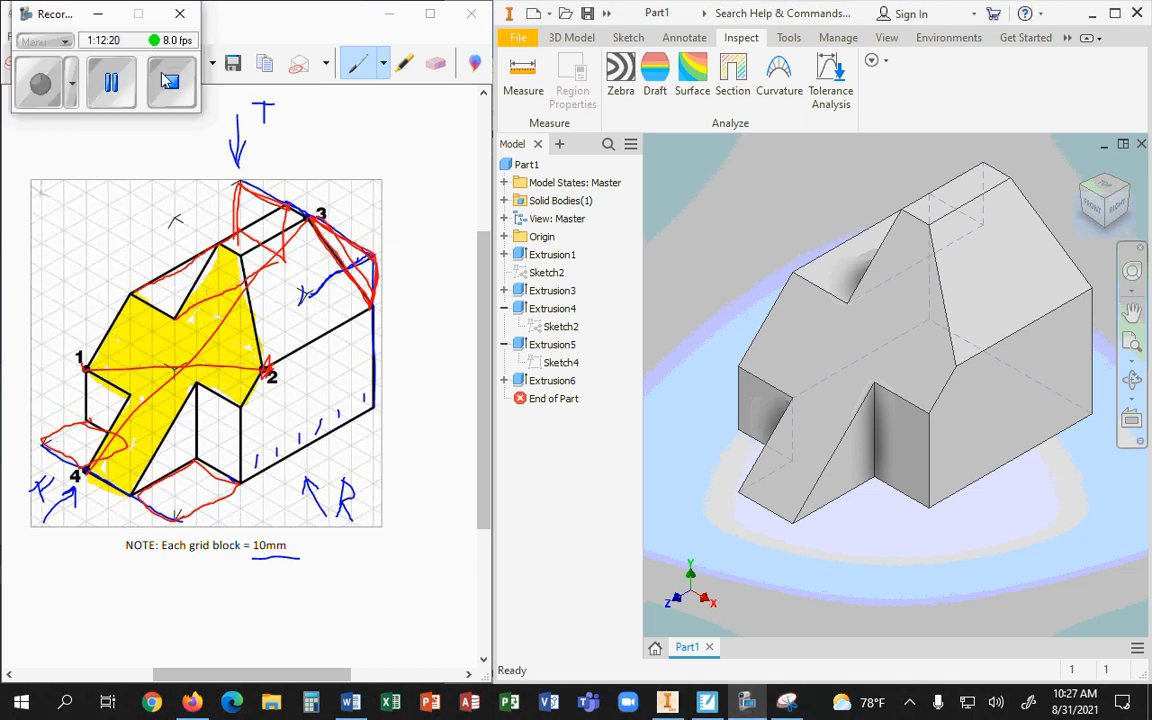